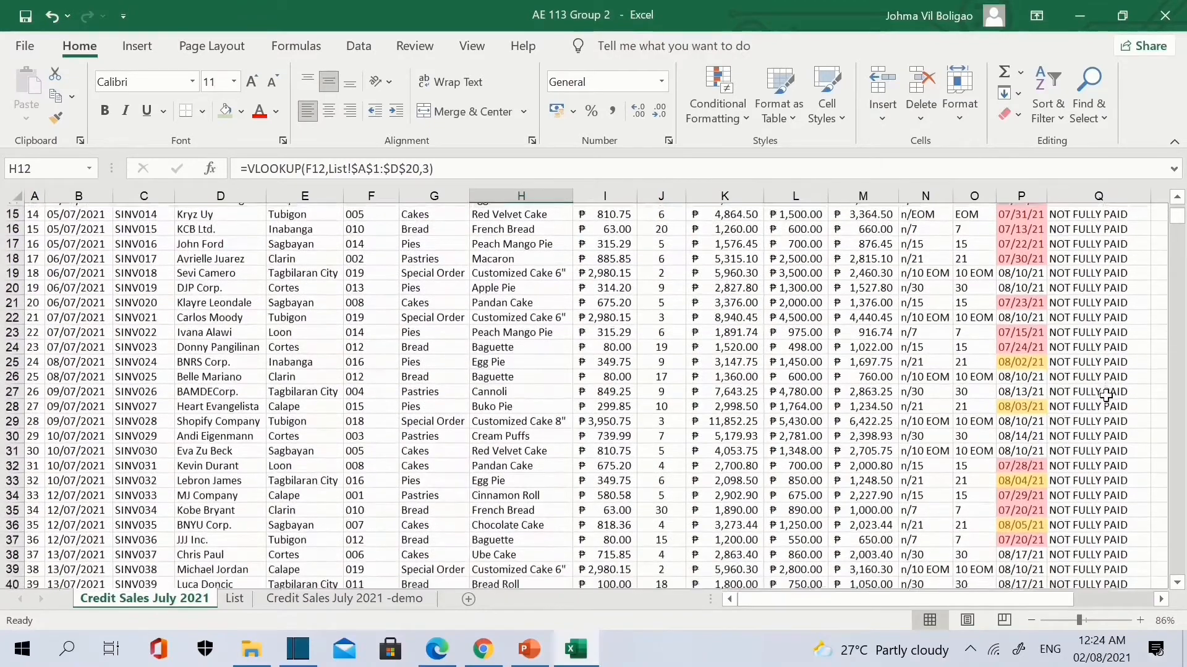
# Select every cell with a data validation rule, then show the List sheet of codes and terms.
pyautogui.scroll(-5, 1105, 396)
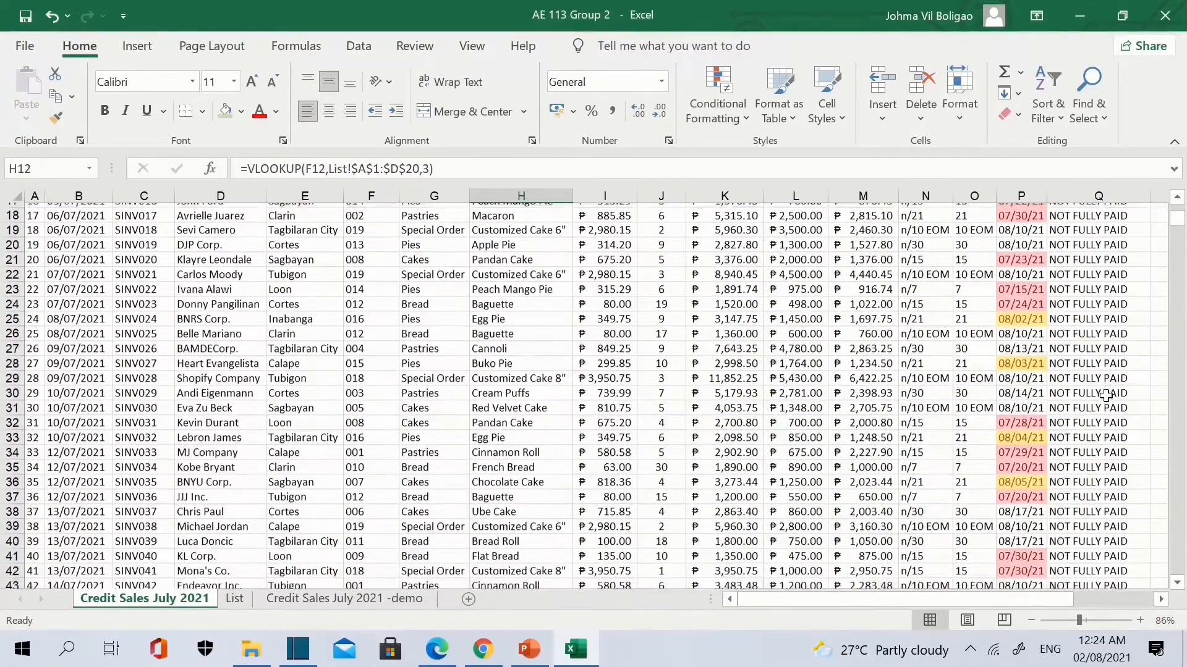
pyautogui.scroll(-1, 1106, 396)
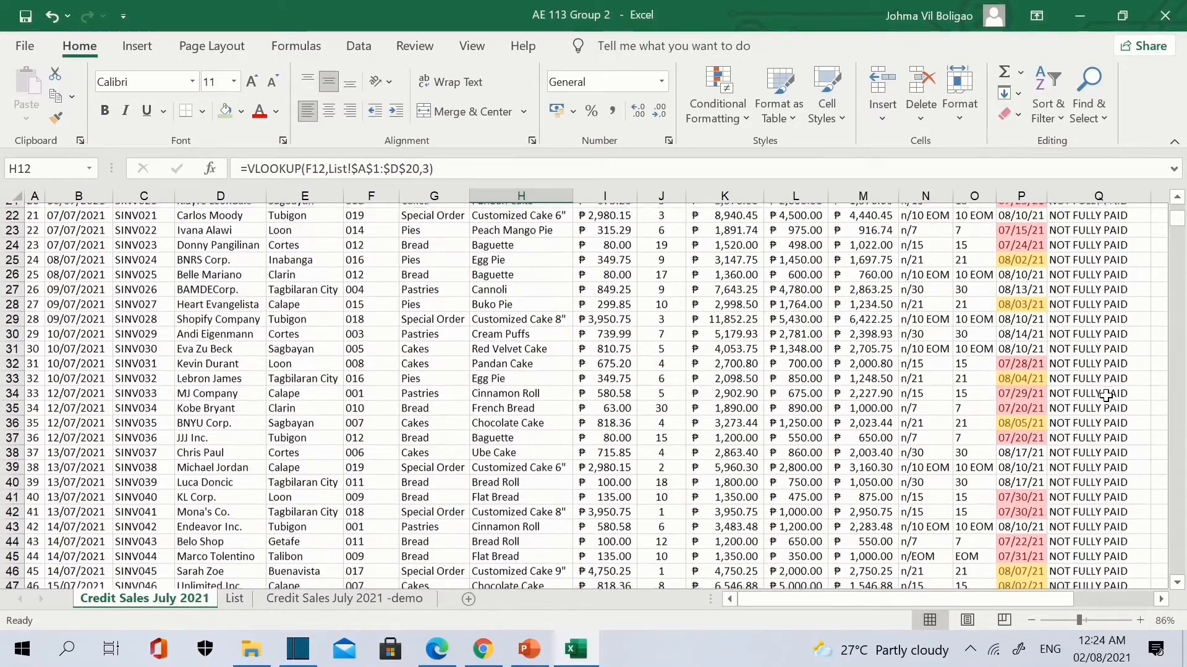
pyautogui.scroll(-1, 1106, 396)
pyautogui.scroll(-2, 1105, 396)
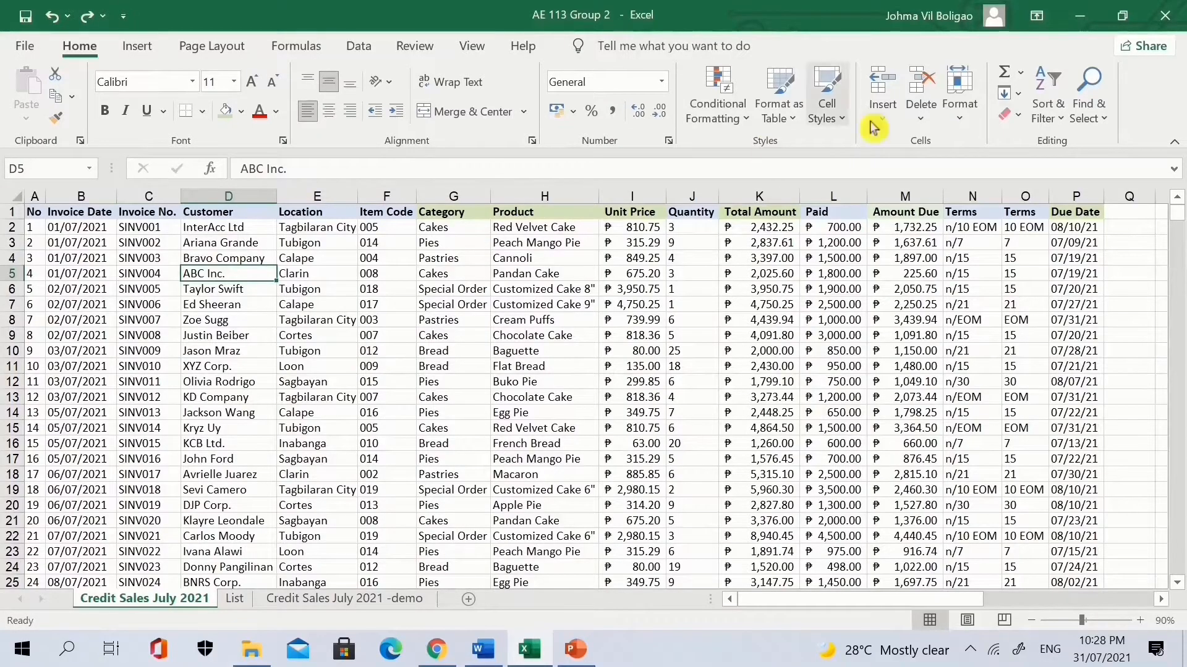
pyautogui.click(1103, 117)
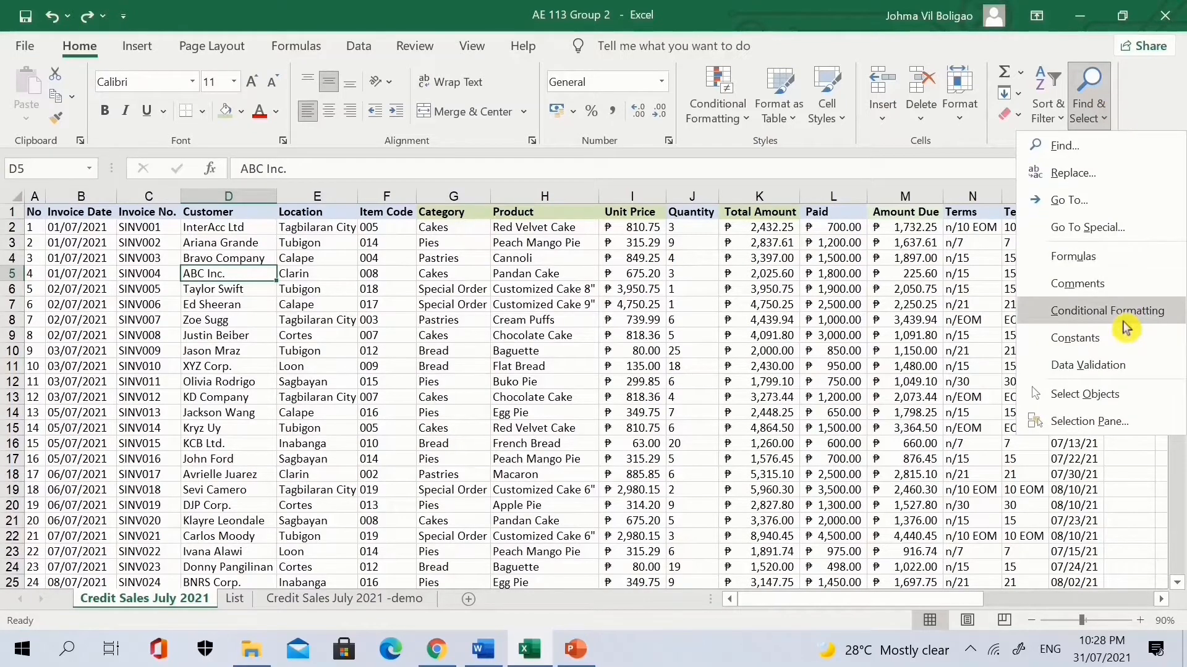
pyautogui.click(1116, 365)
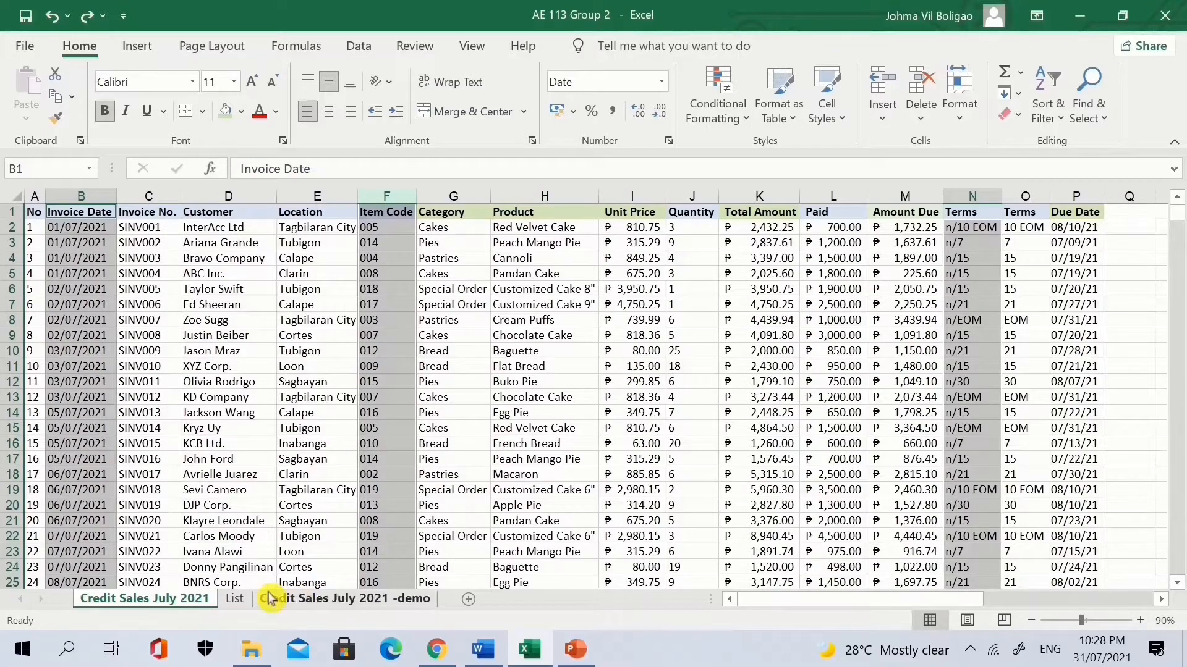
pyautogui.click(234, 599)
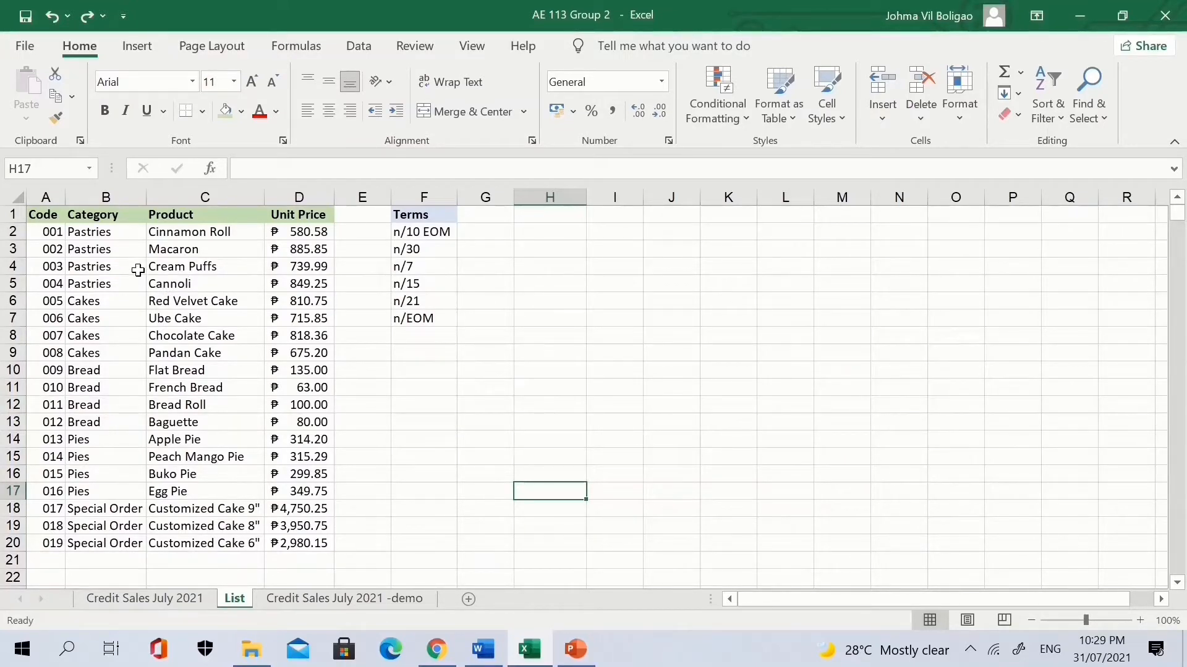
# On the Credit Sales July 2021 -demo sheet, give Item Code column F the custom format 000.
pyautogui.click(335, 600)
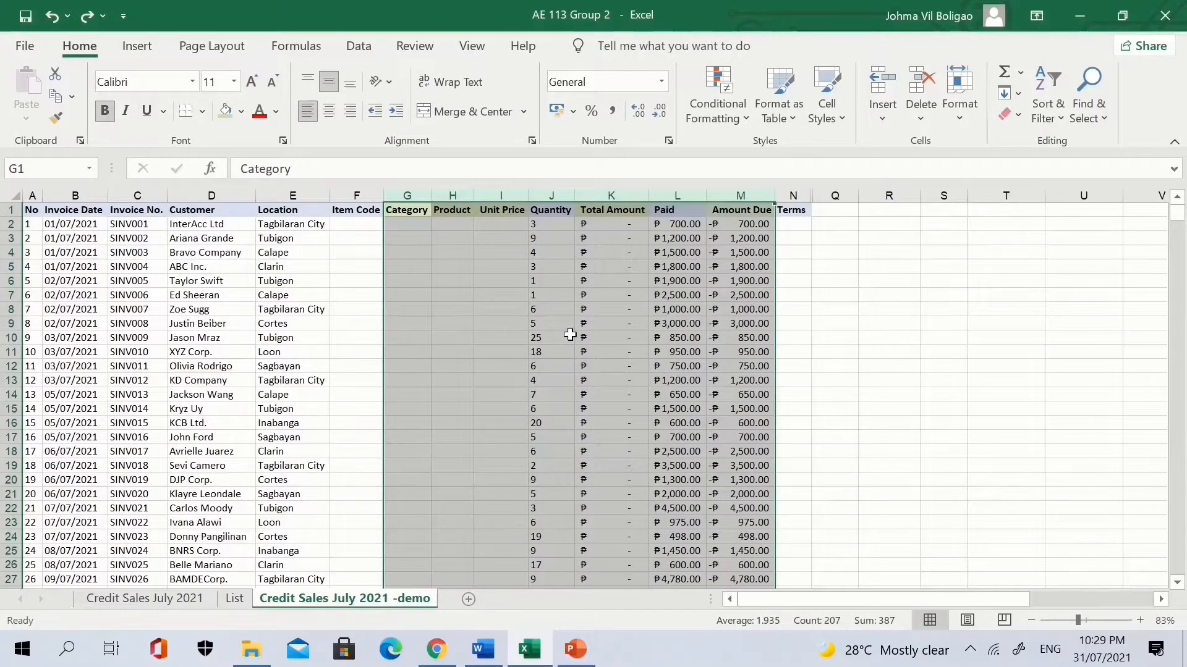
pyautogui.click(359, 195)
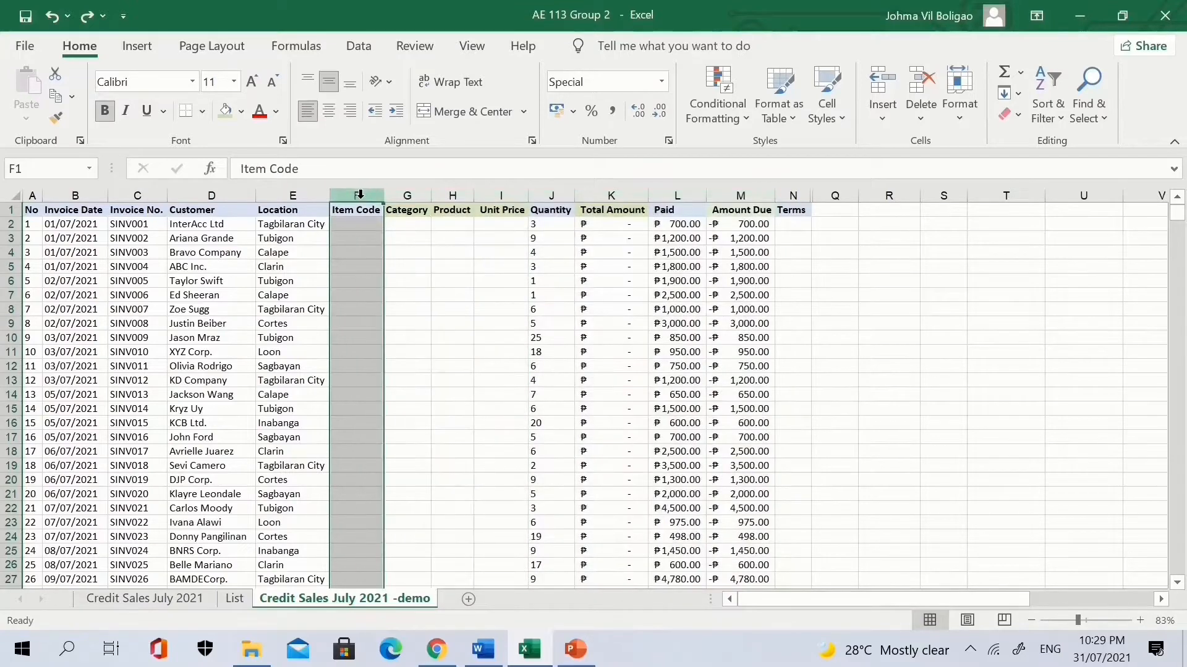
pyautogui.rightClick(359, 195)
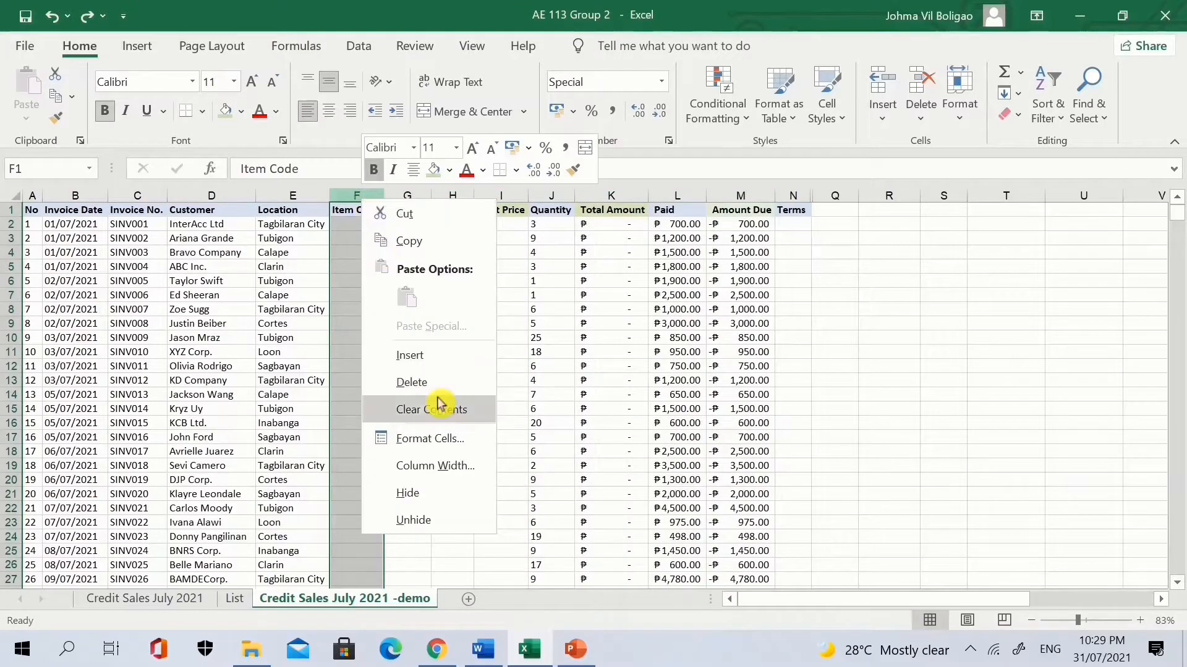
pyautogui.click(436, 440)
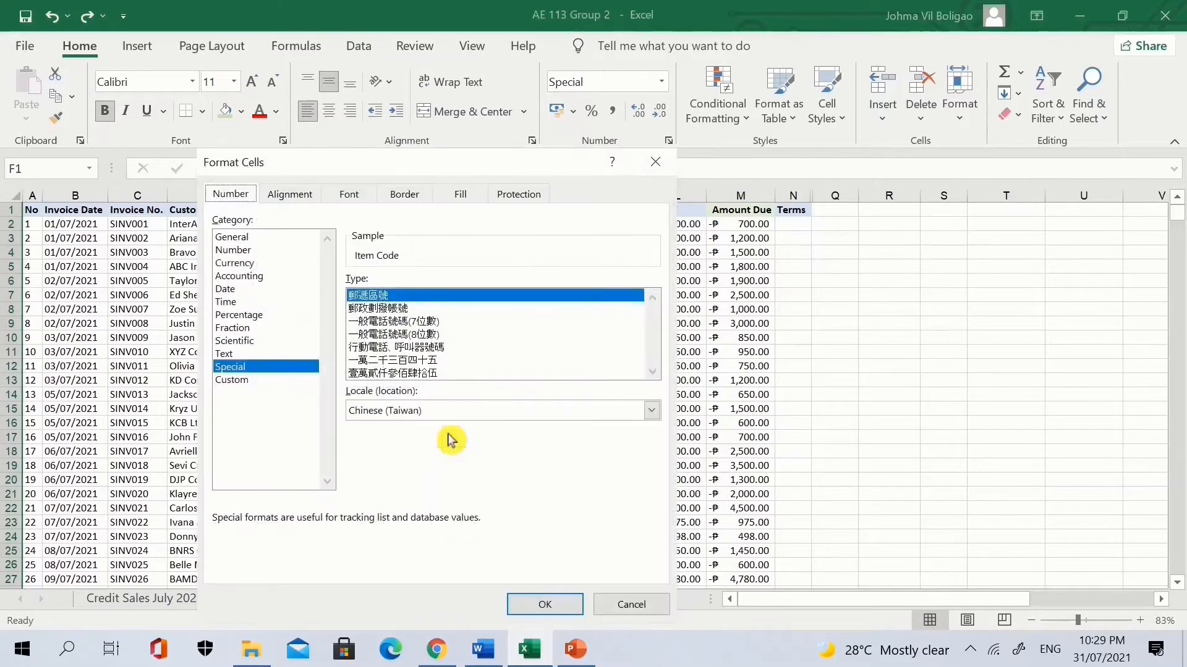
pyautogui.click(272, 380)
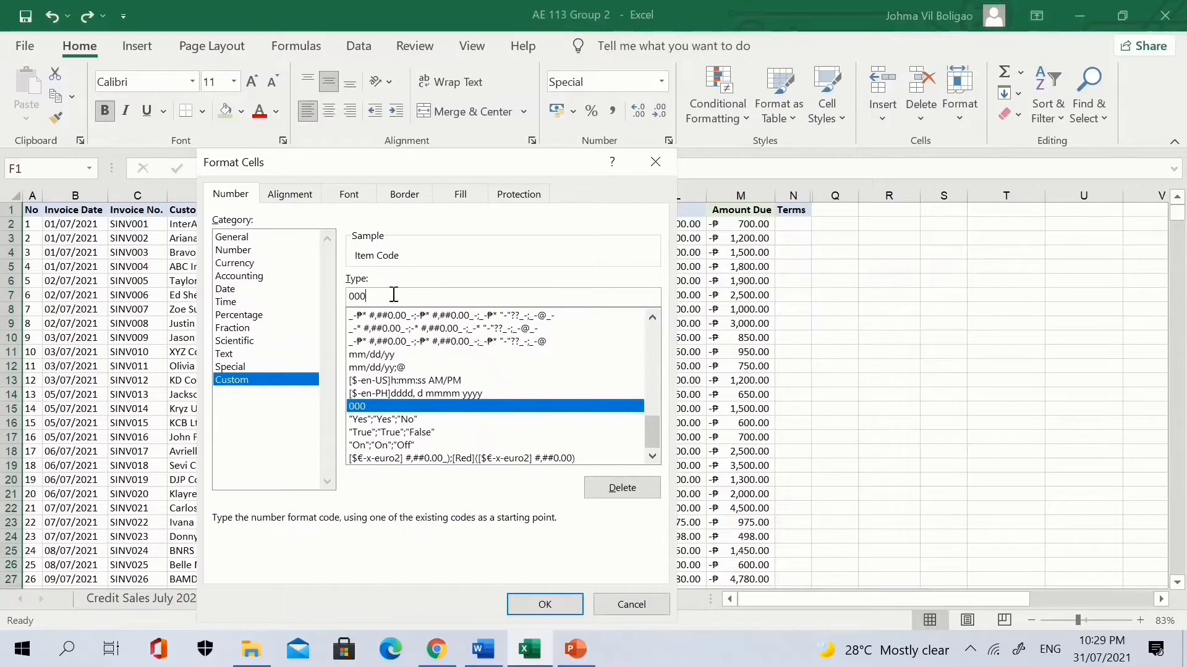
pyautogui.click(544, 605)
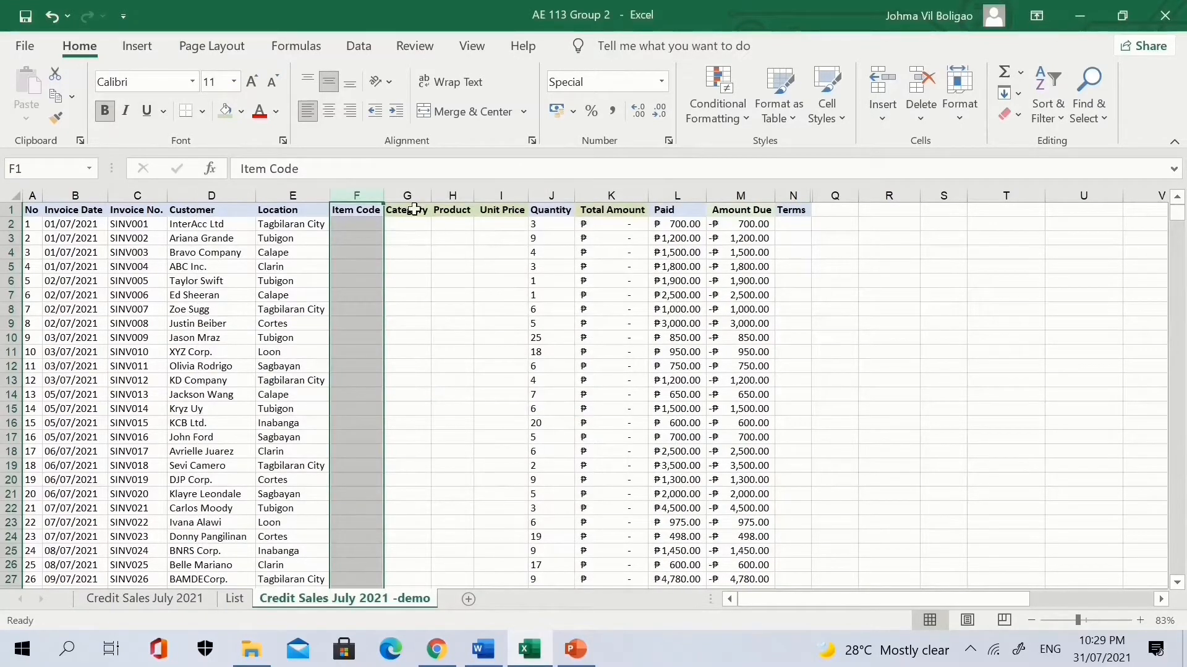
# Hide columns G through M.
pyautogui.moveTo(405, 192); pyautogui.dragTo(731, 201)
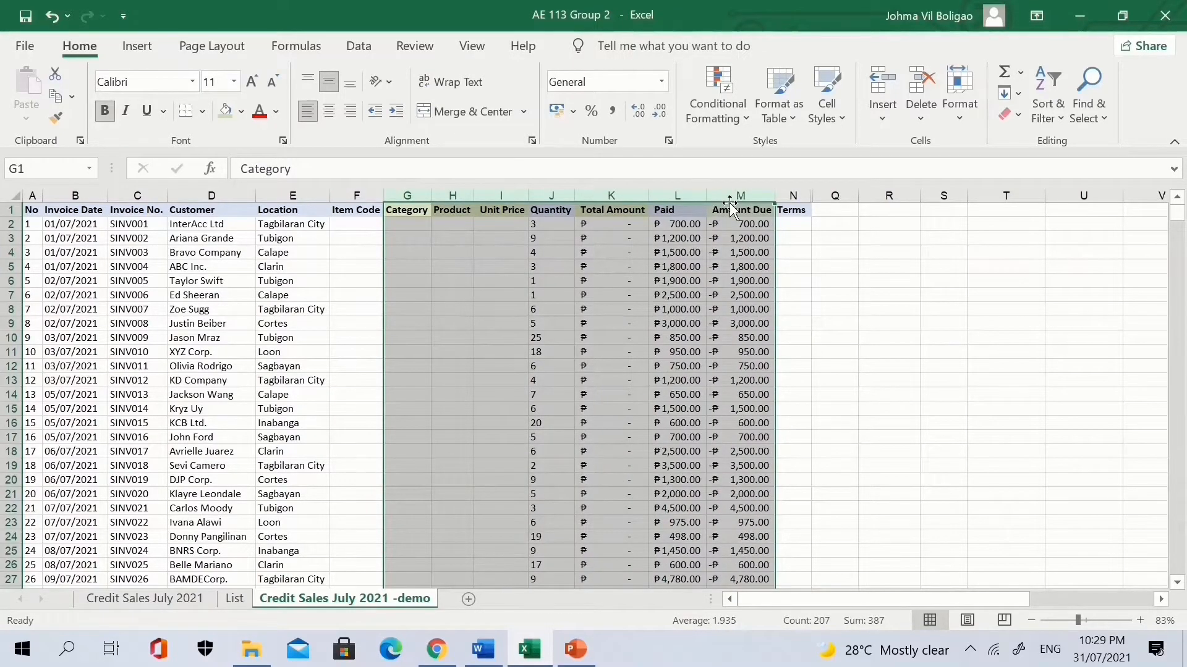
pyautogui.hotkey('ctrl', '0')
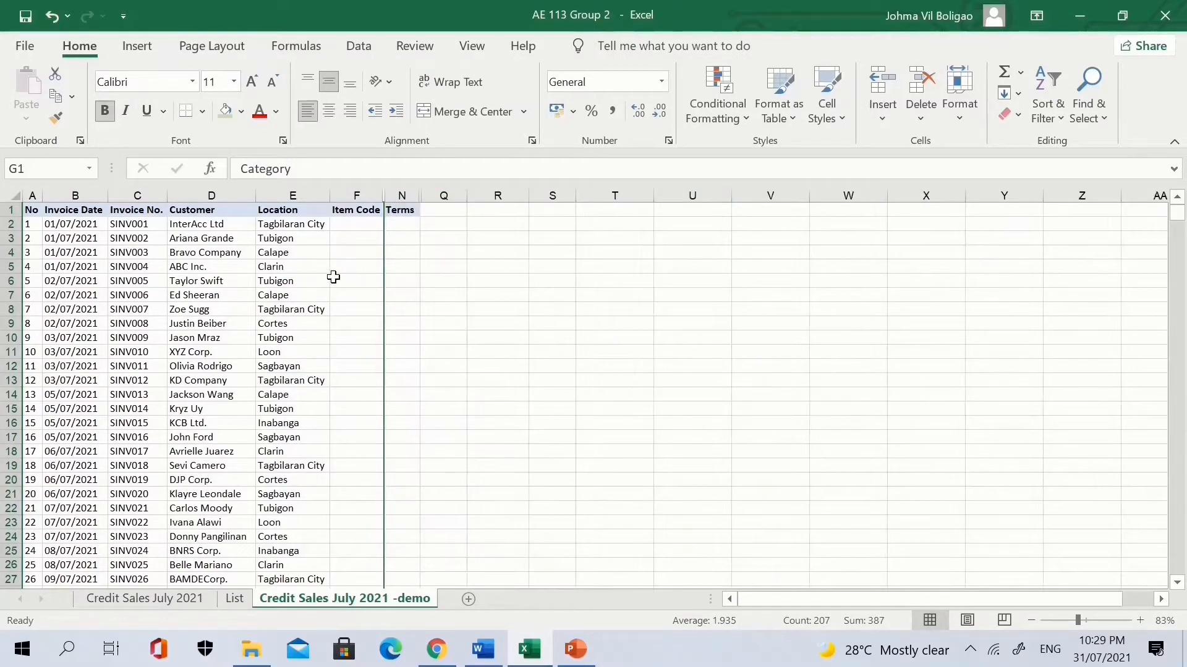
pyautogui.scroll(3, 333, 277)
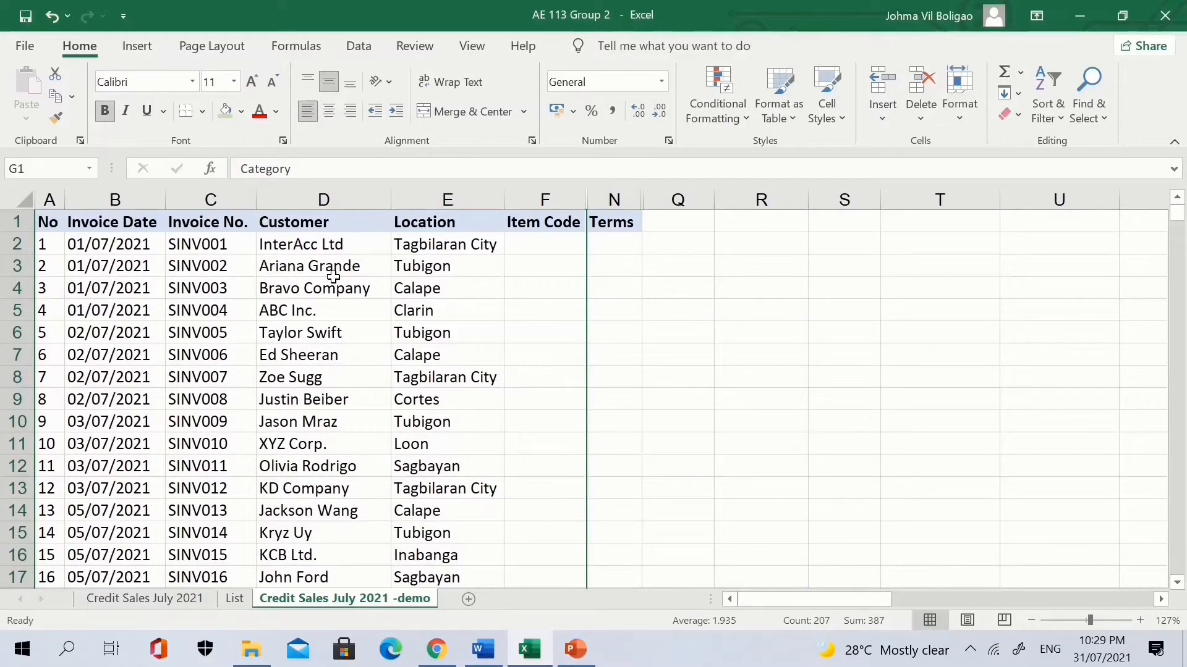
# Set column F's data validation to allow whole numbers between two limits.
pyautogui.click(365, 49)
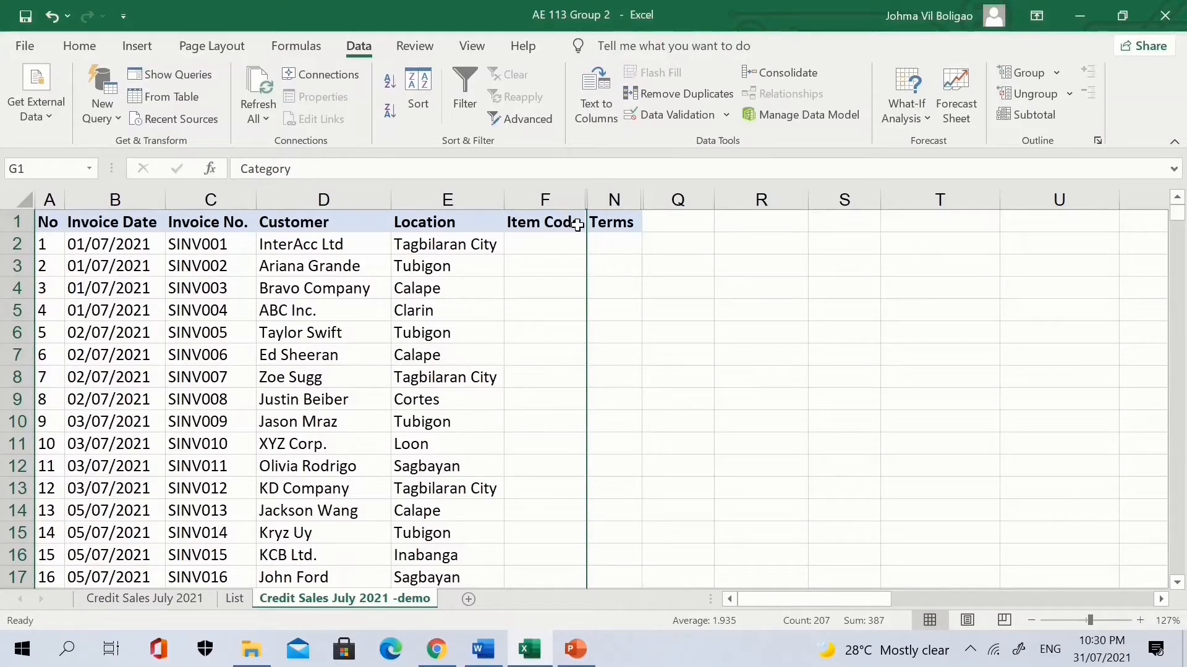
pyautogui.click(545, 198)
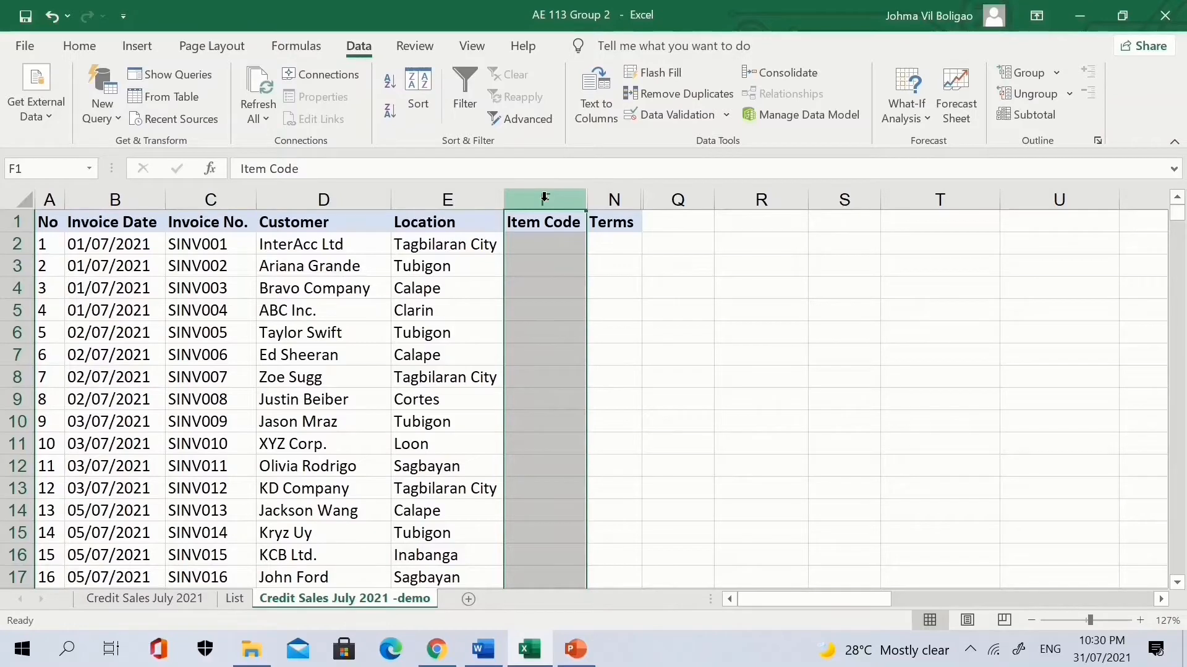
pyautogui.click(679, 124)
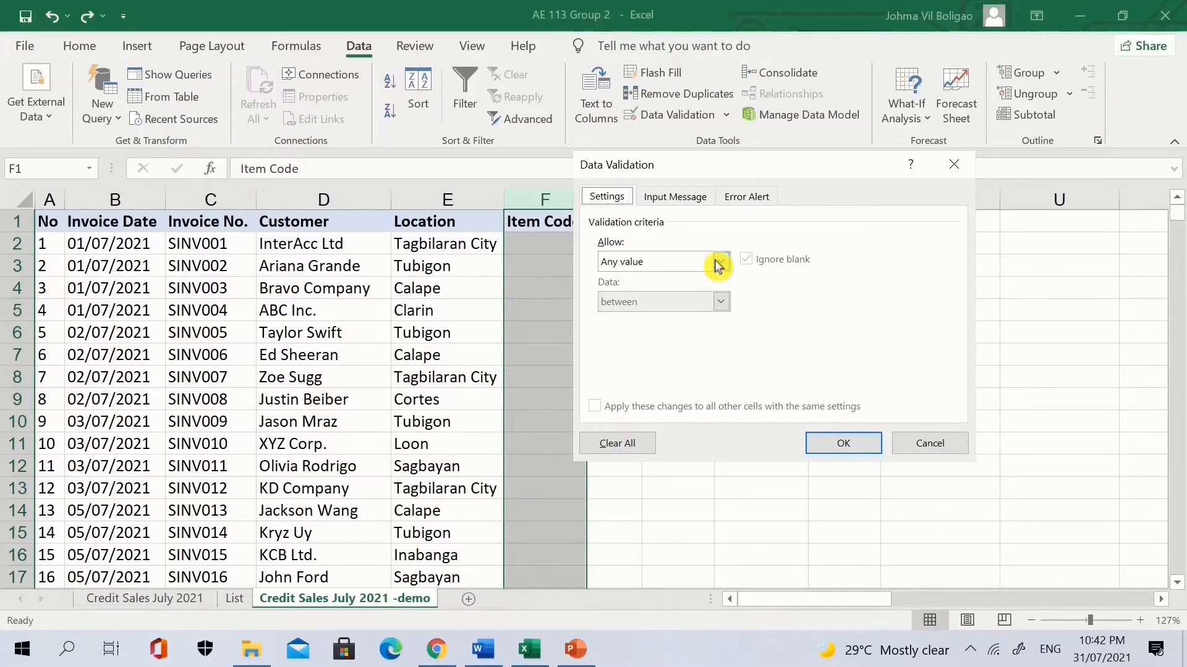
pyautogui.click(724, 263)
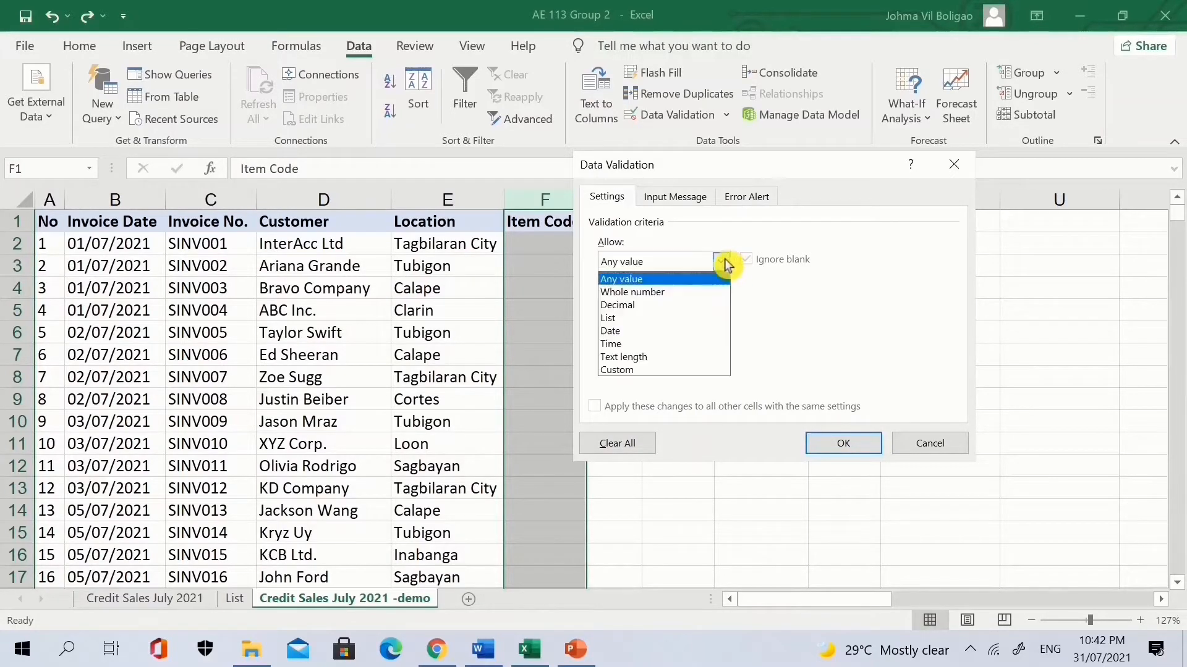
pyautogui.click(647, 294)
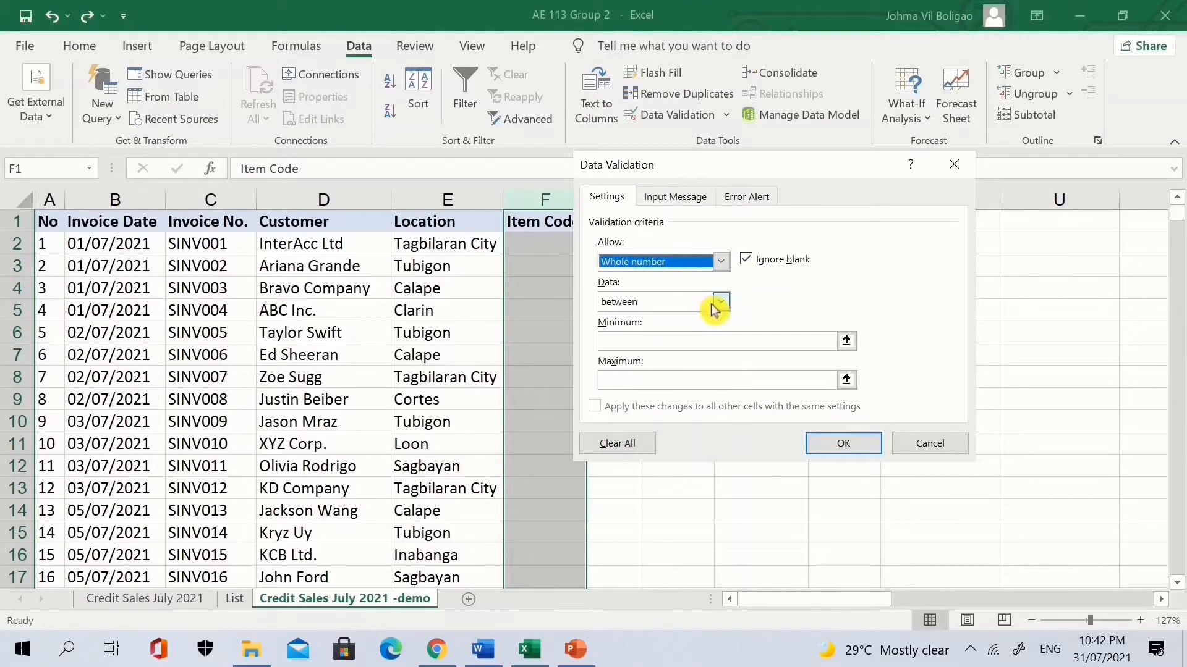
pyautogui.click(721, 303)
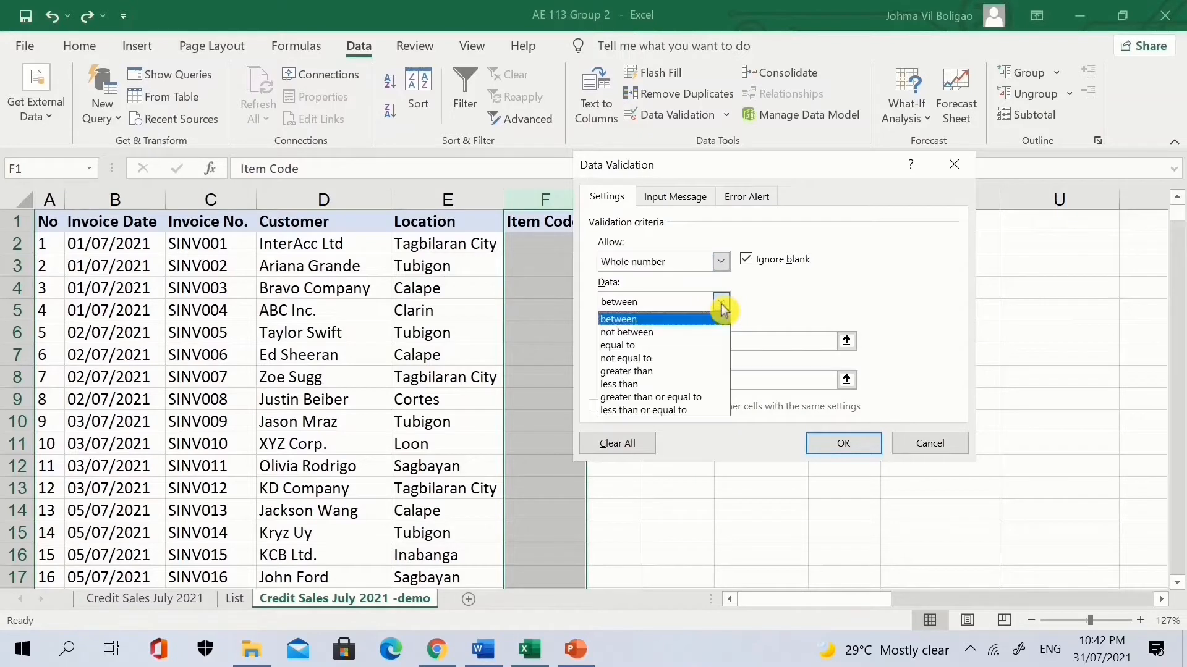
pyautogui.click(655, 319)
# Enter minimum 1 and maximum 19, apply the rule, and select F3 to test it.
pyautogui.click(660, 343)
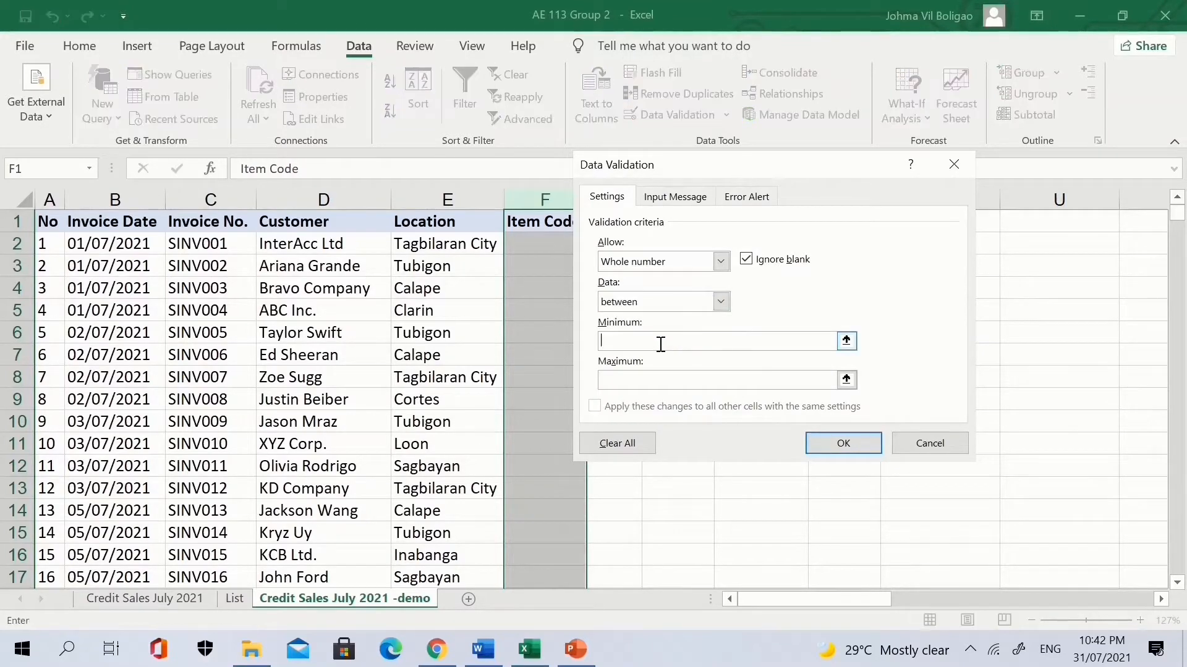
pyautogui.write('1')
pyautogui.press('Tab')
pyautogui.write('19')
pyautogui.click(847, 445)
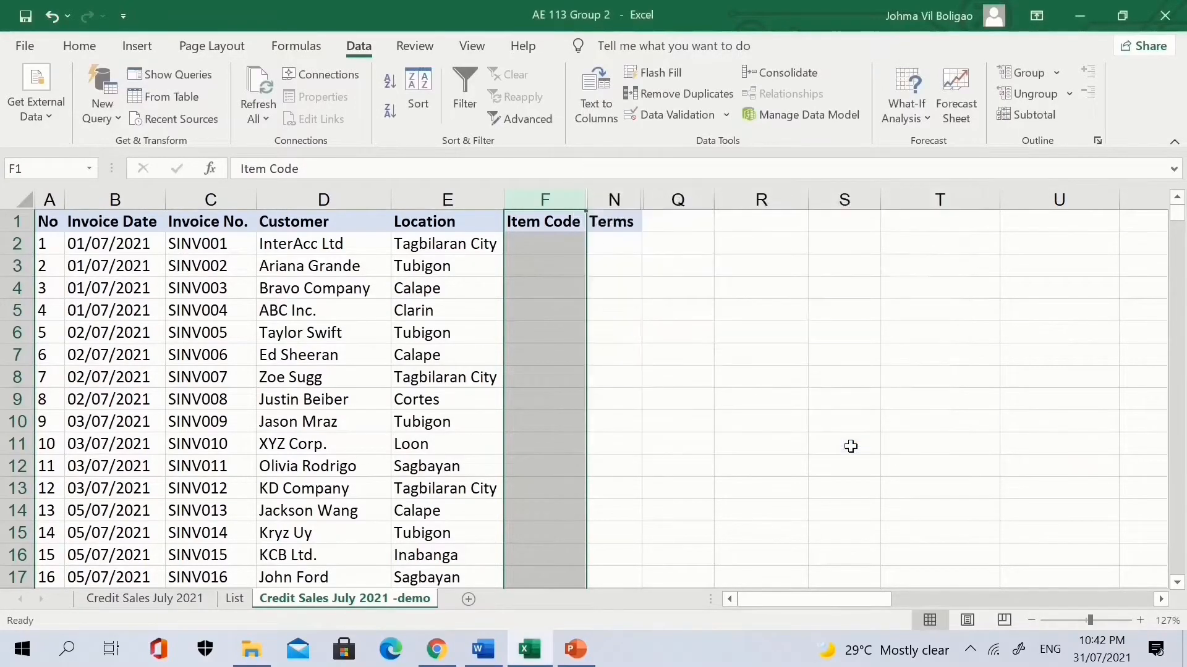
pyautogui.click(630, 318)
pyautogui.click(549, 262)
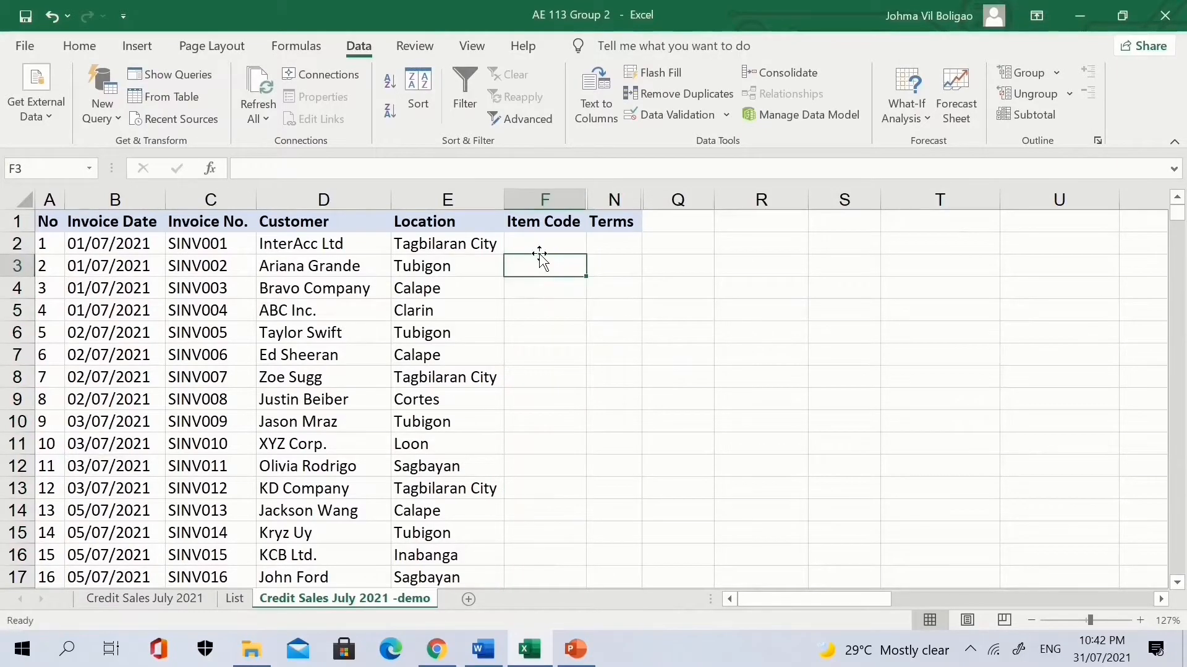
pyautogui.write('1')
pyautogui.press('Return')
pyautogui.click(539, 257)
pyautogui.press('Up')
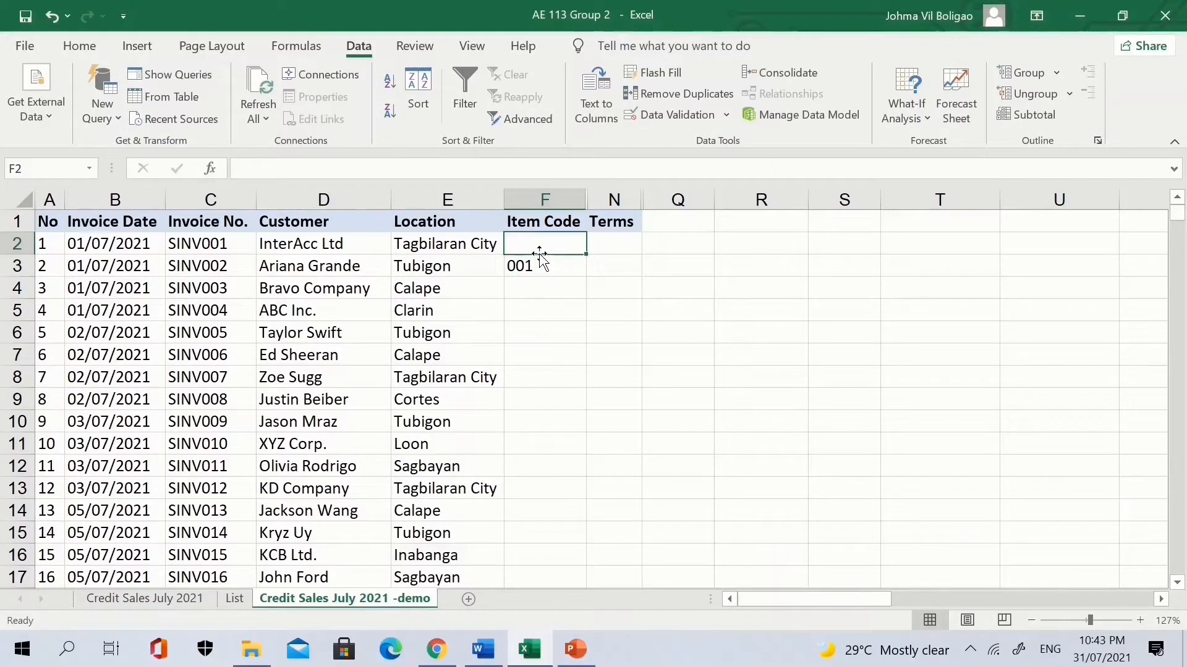
pyautogui.write('19')
pyautogui.press('Return')
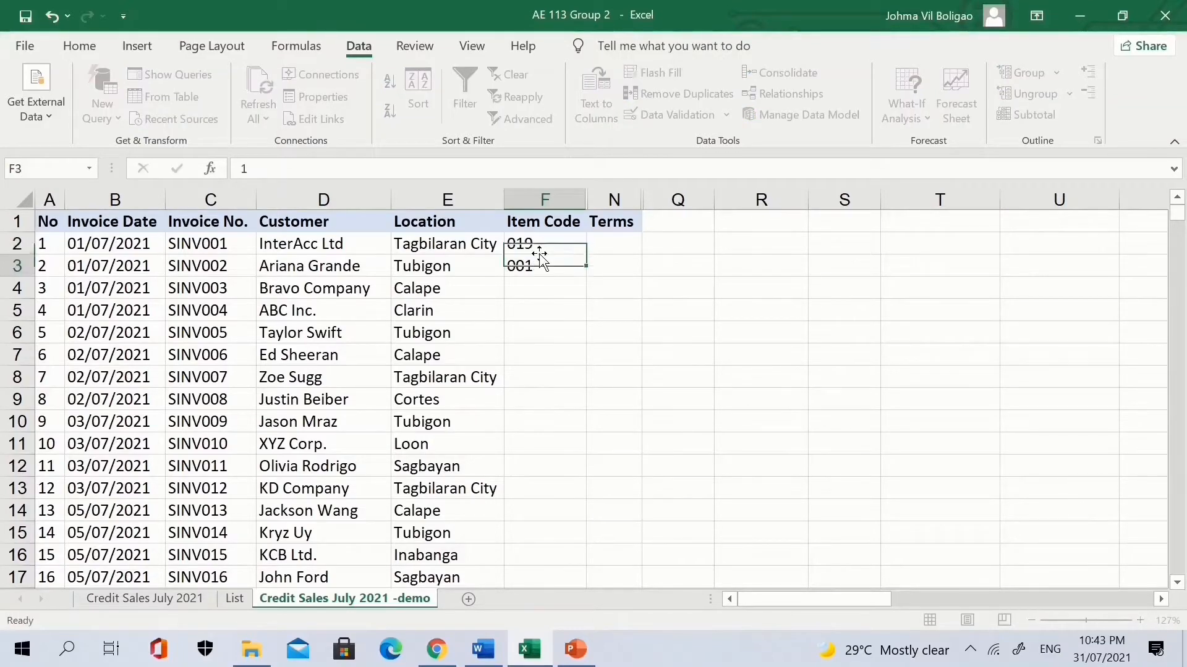
pyautogui.press('Return')
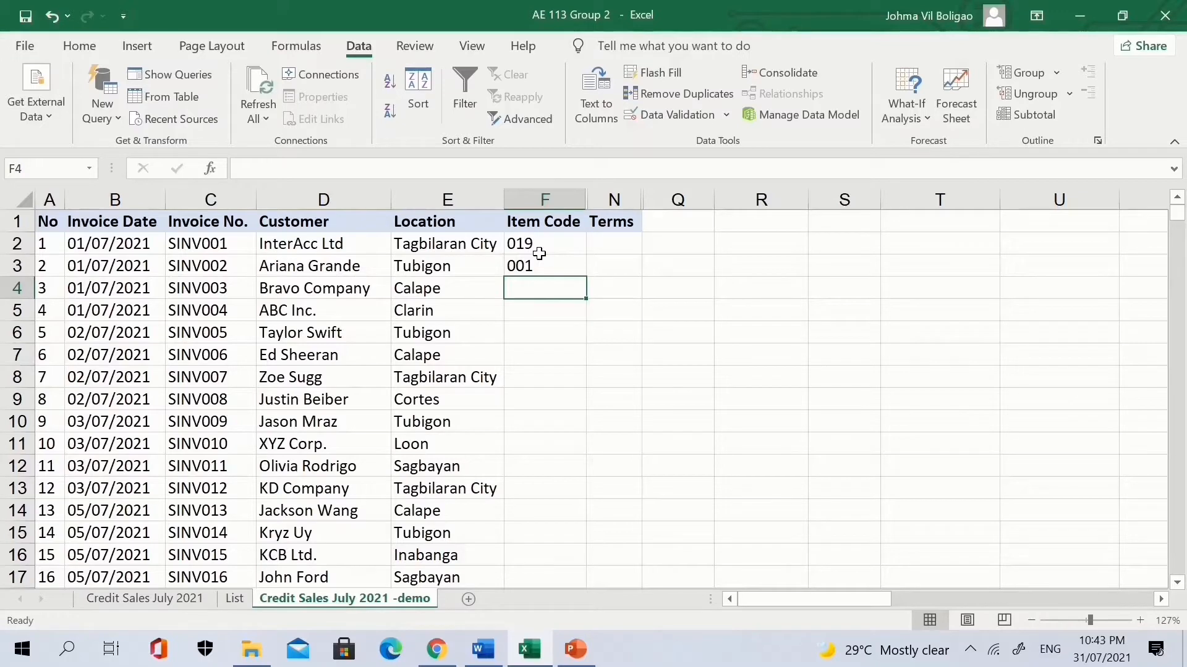
pyautogui.write('25')
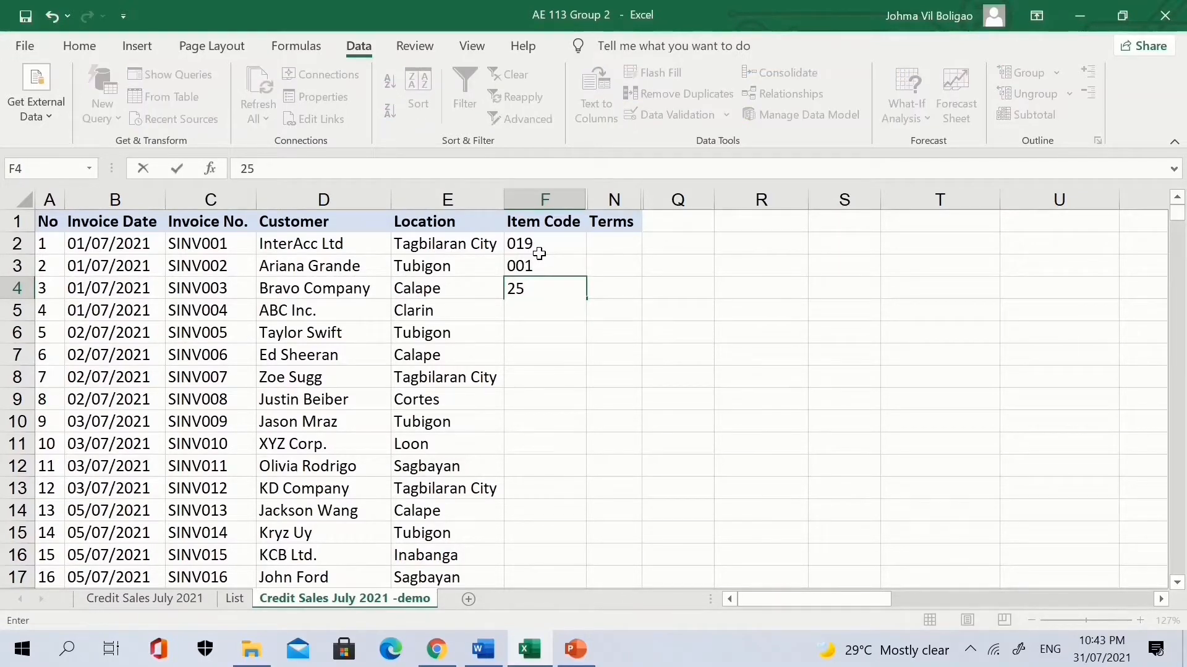
pyautogui.press('Return')
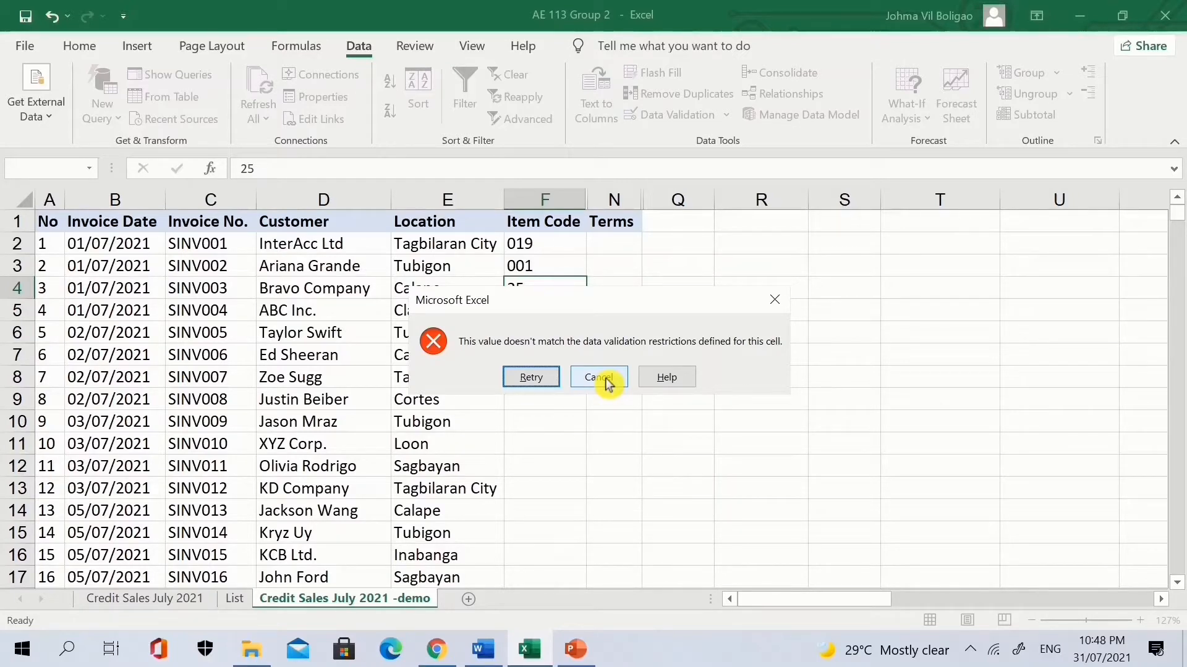
pyautogui.click(605, 380)
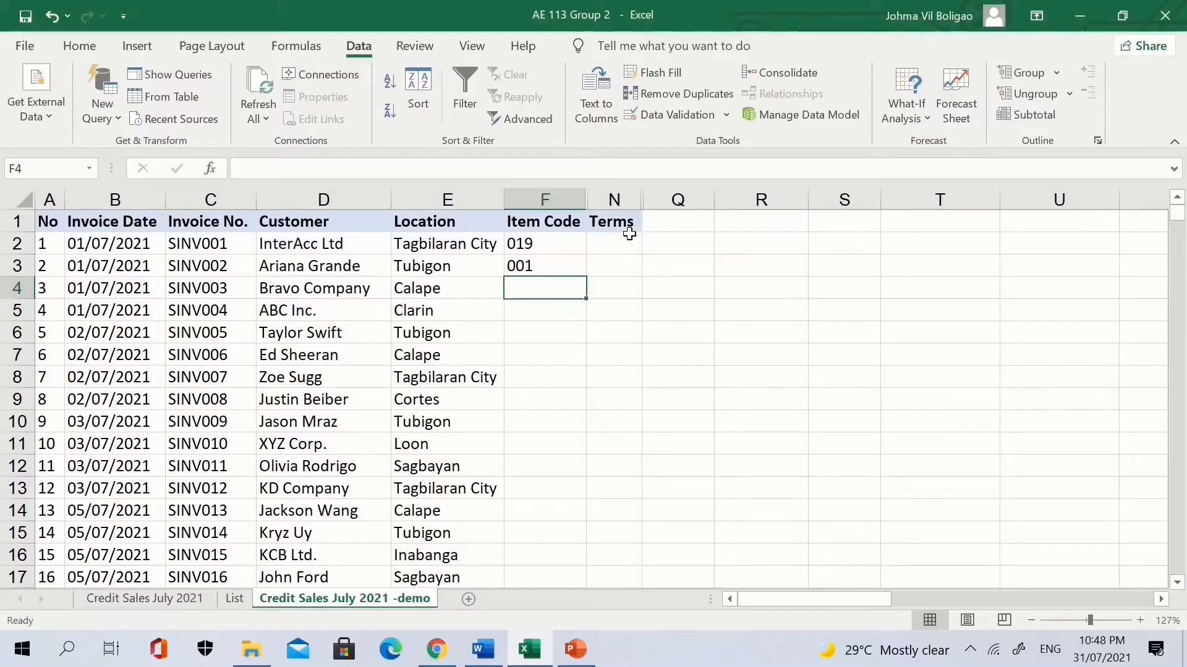
pyautogui.click(631, 202)
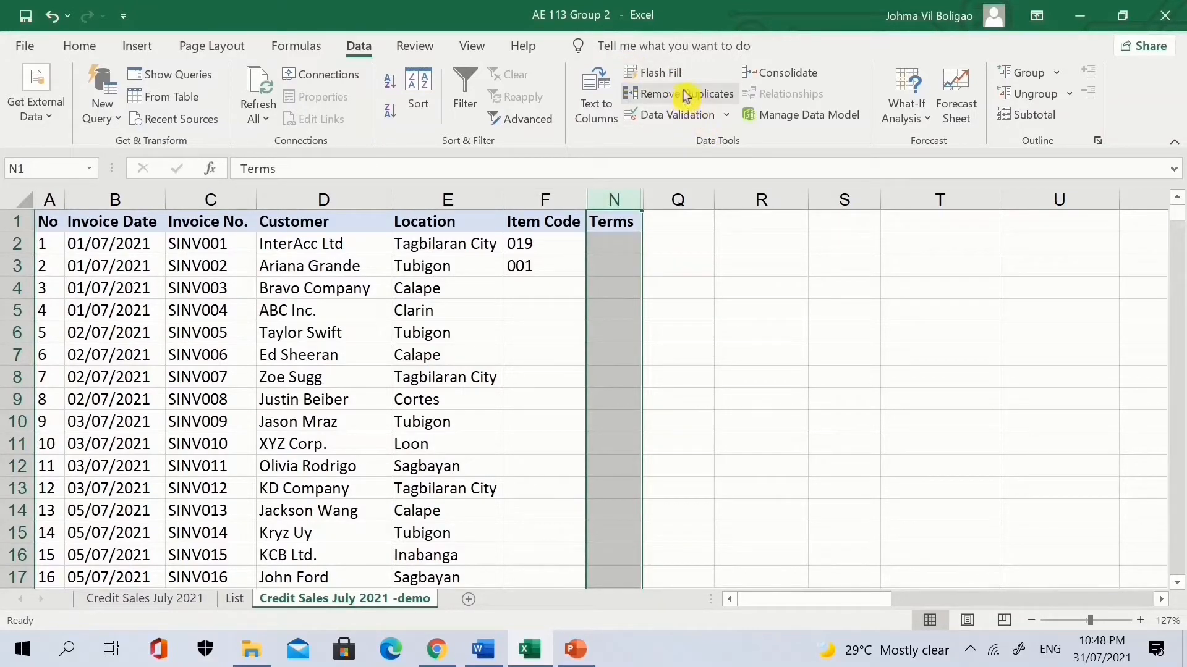
# Give the Terms column a List validation sourced from List!$F$2:$F$7.
pyautogui.click(691, 116)
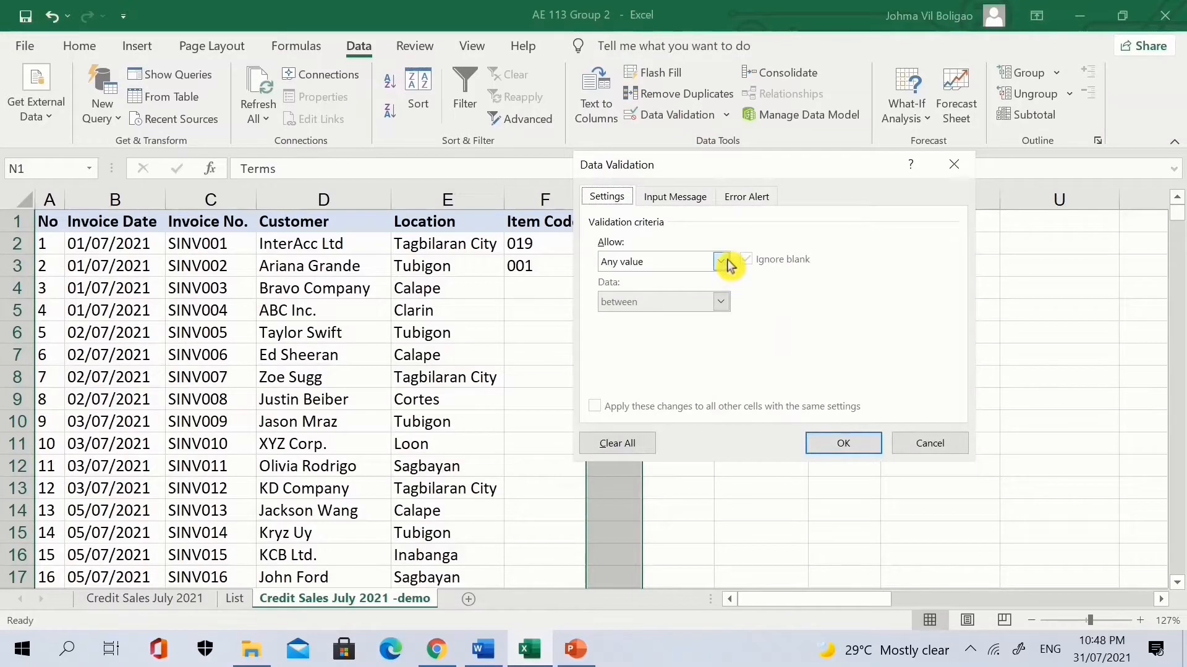
pyautogui.click(722, 262)
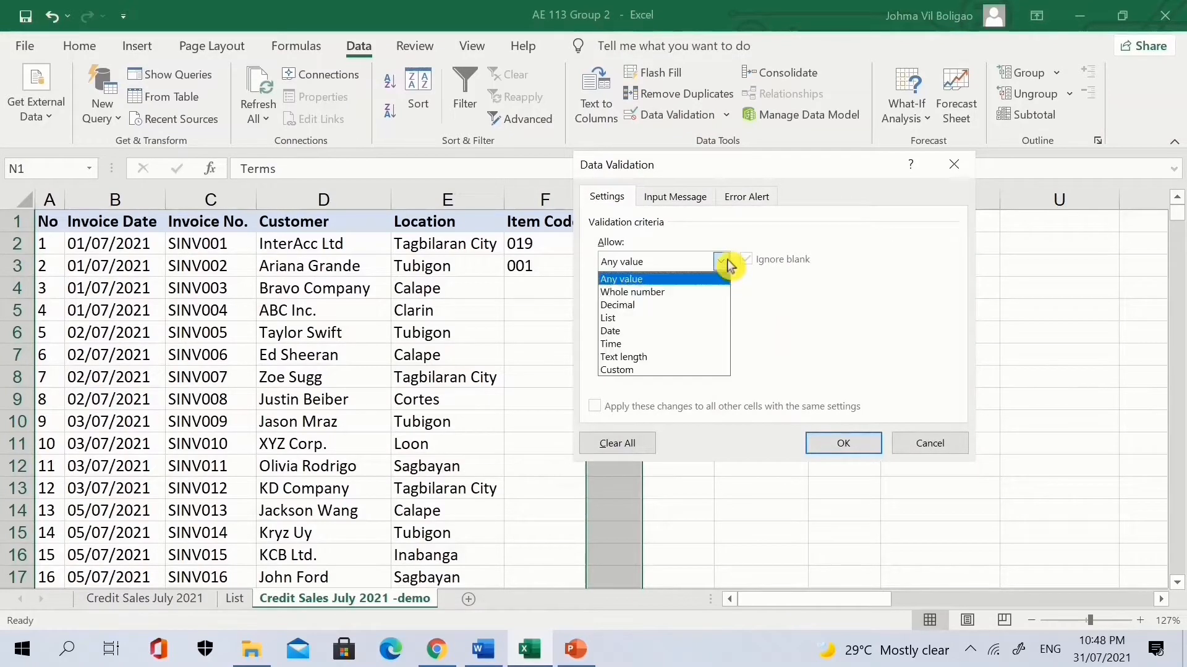
pyautogui.click(662, 319)
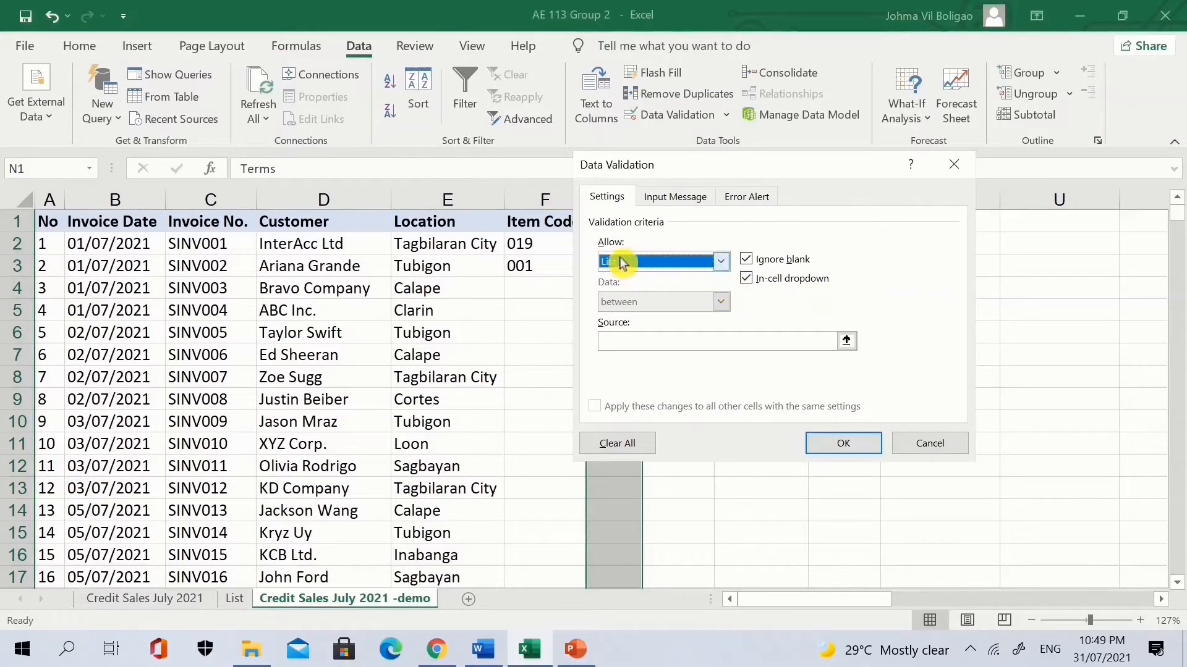
pyautogui.click(847, 341)
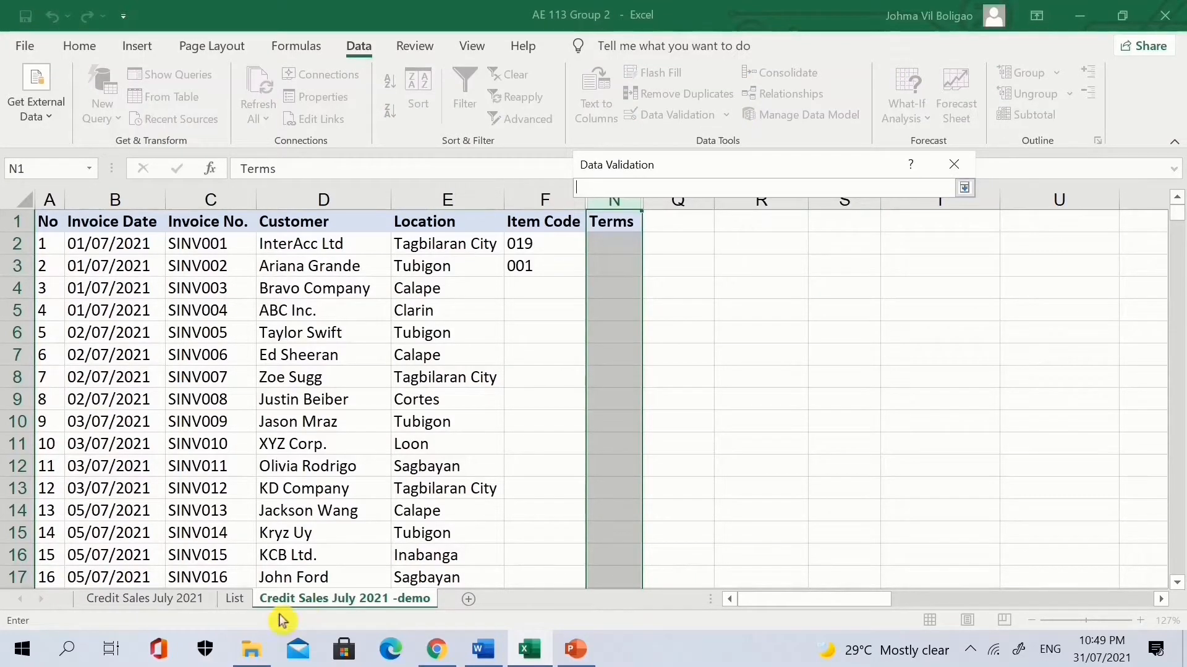
pyautogui.click(235, 598)
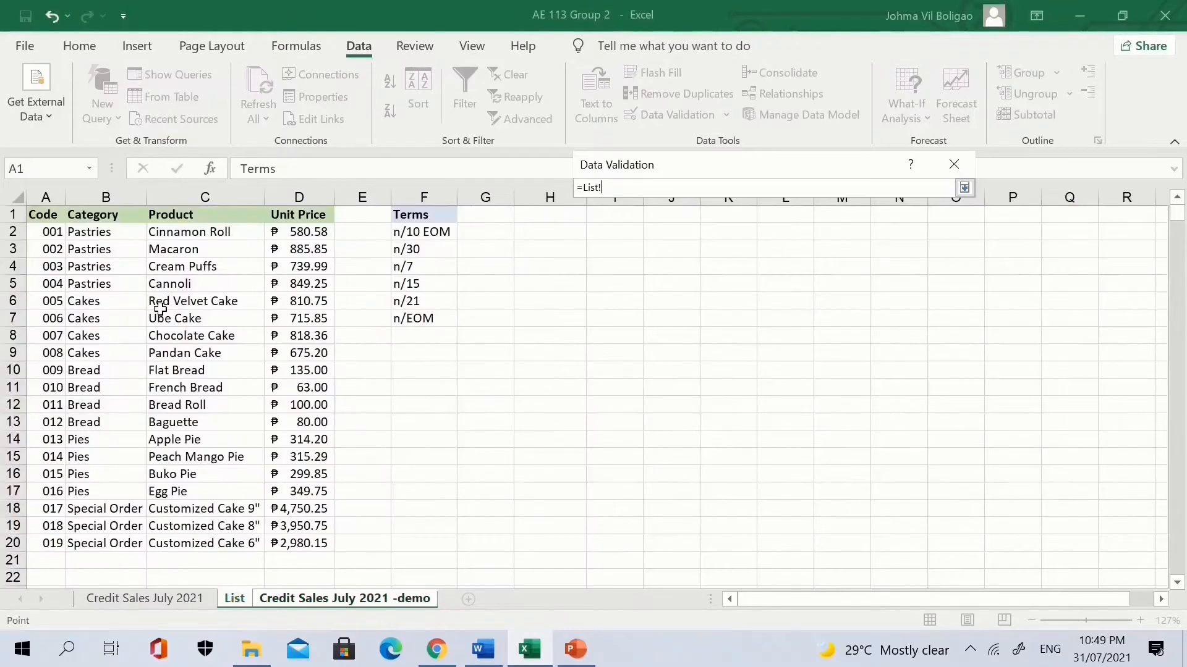
pyautogui.click(417, 231)
pyautogui.moveTo(417, 232); pyautogui.dragTo(419, 318)
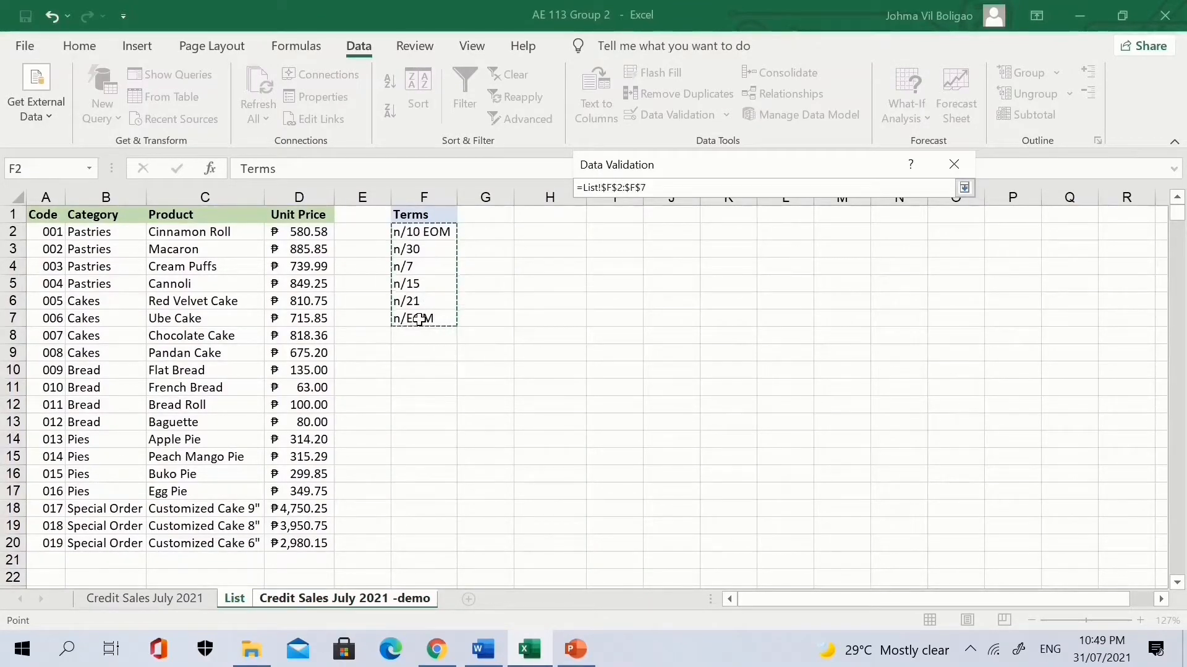
pyautogui.click(966, 188)
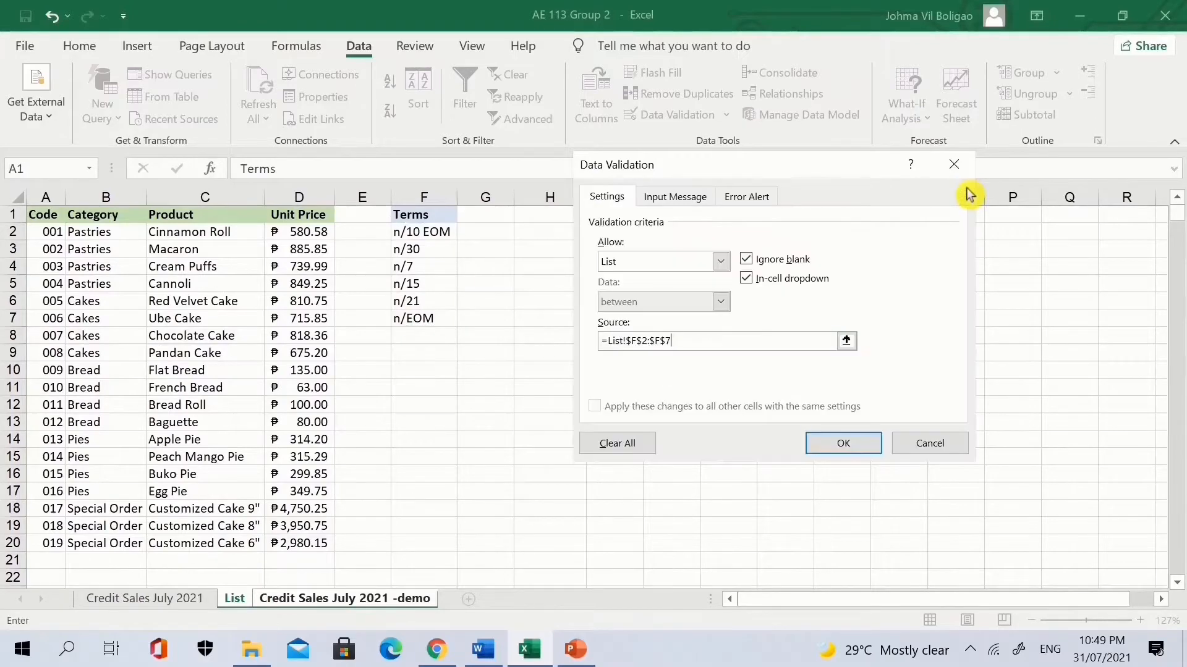
pyautogui.click(858, 439)
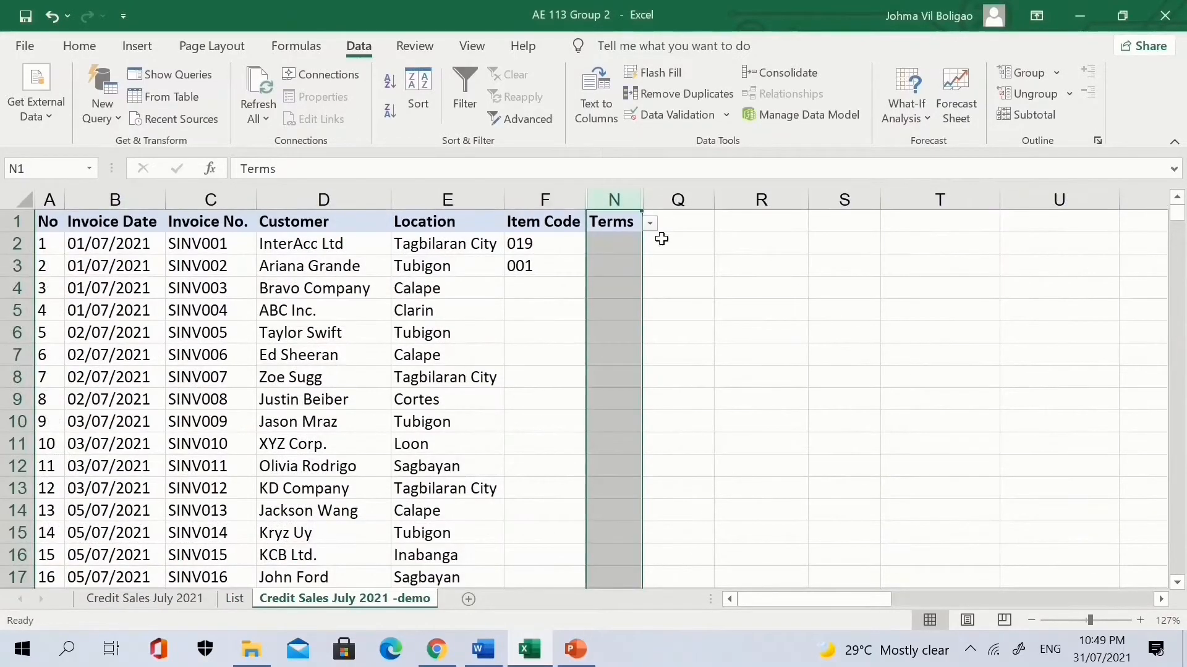
# Pick n/21 in N2 and n/30 in N3 from the dropdowns.
pyautogui.click(620, 246)
pyautogui.click(651, 250)
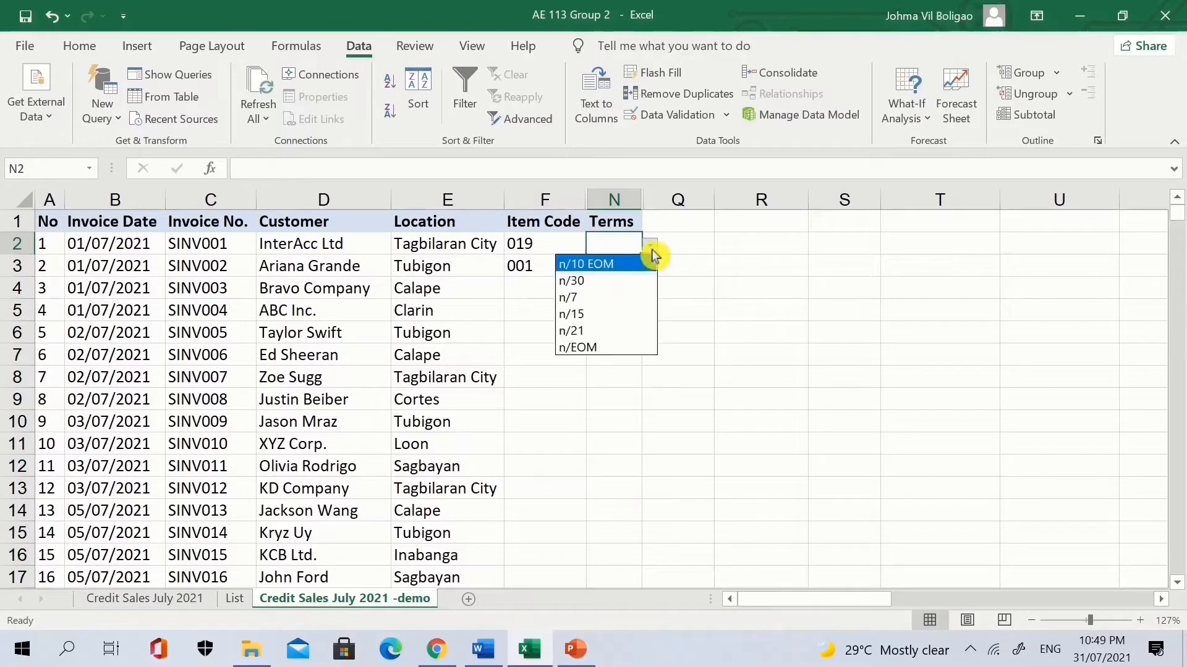
pyautogui.click(627, 334)
pyautogui.click(625, 266)
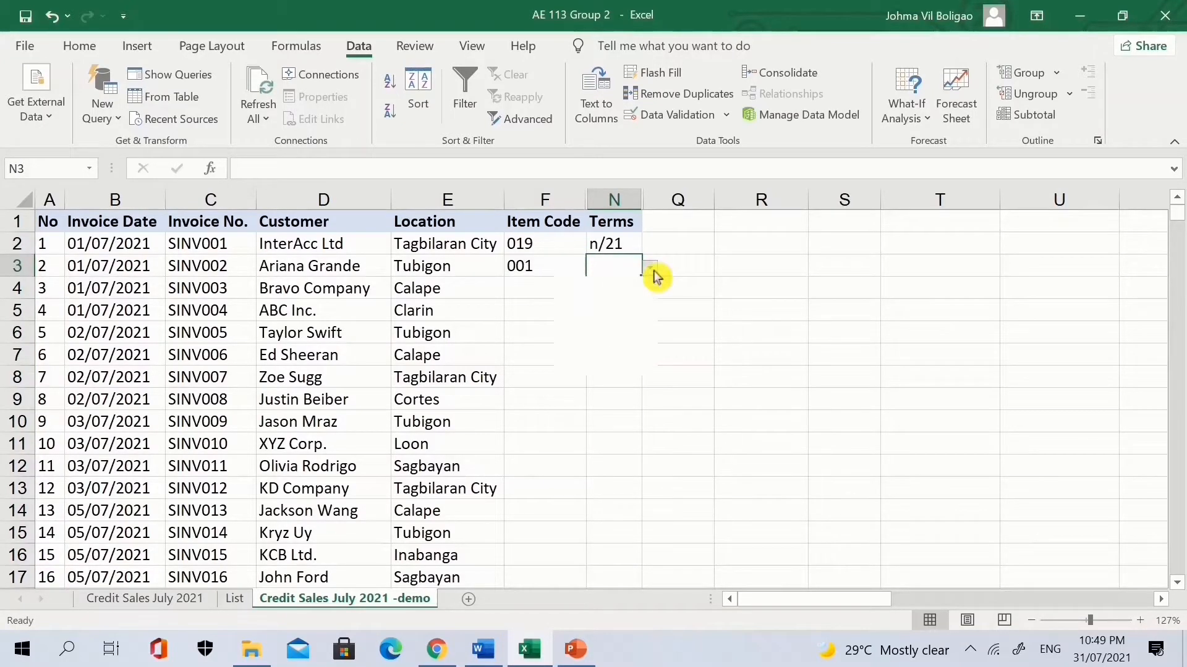
pyautogui.click(652, 270)
pyautogui.click(605, 314)
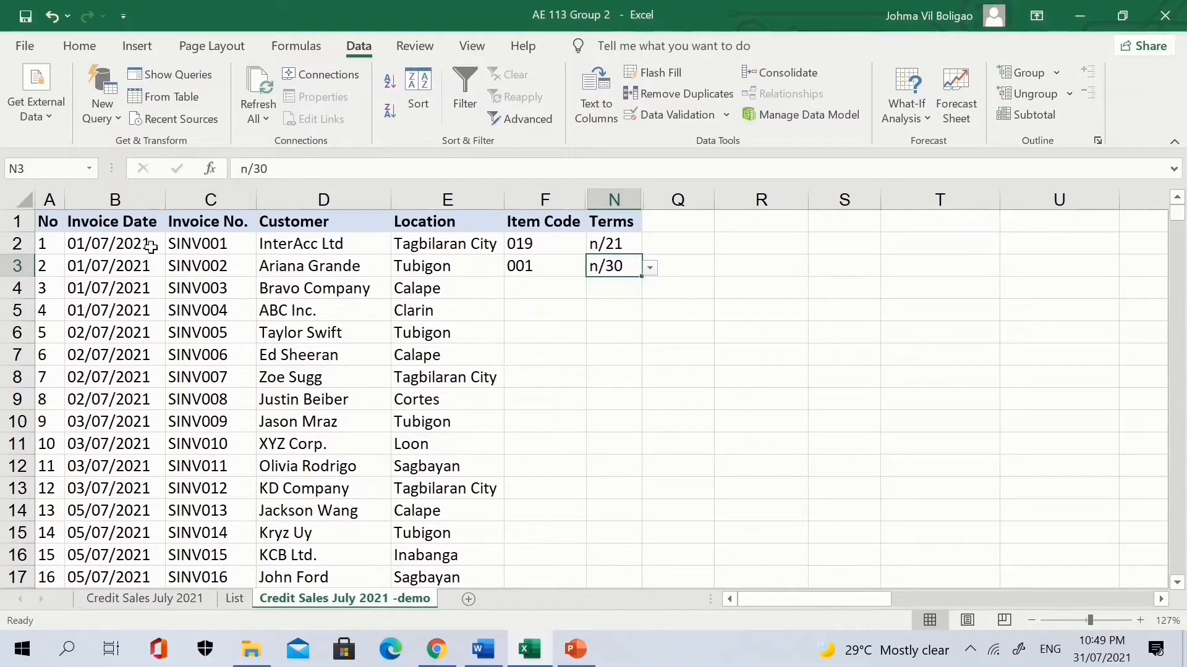
# Enter 15/08/21 as a new invoice date in B52 to trigger the validation error.
pyautogui.scroll(-2, 161, 402)
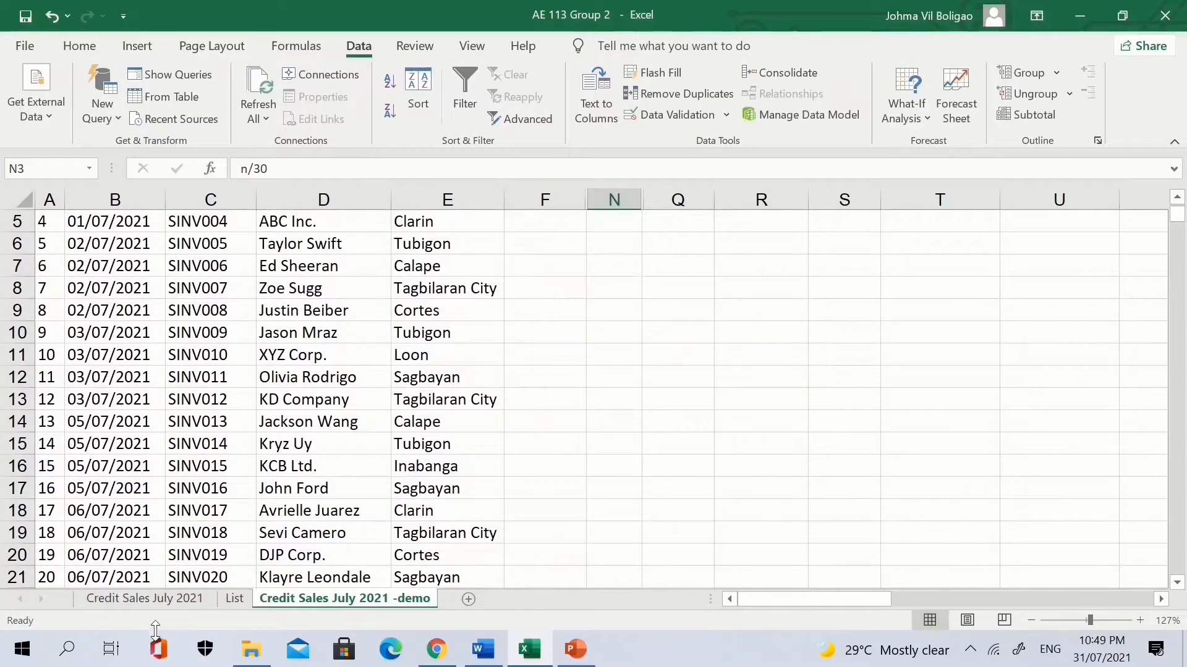
pyautogui.scroll(-5, 100, 441)
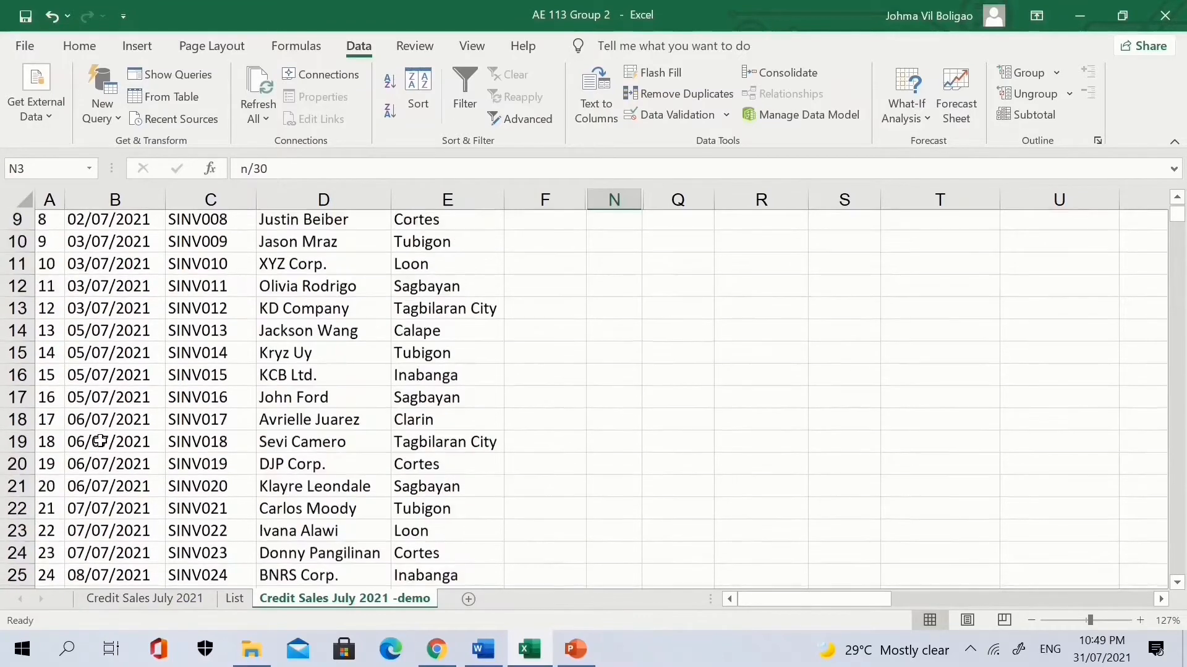
pyautogui.scroll(-4, 100, 440)
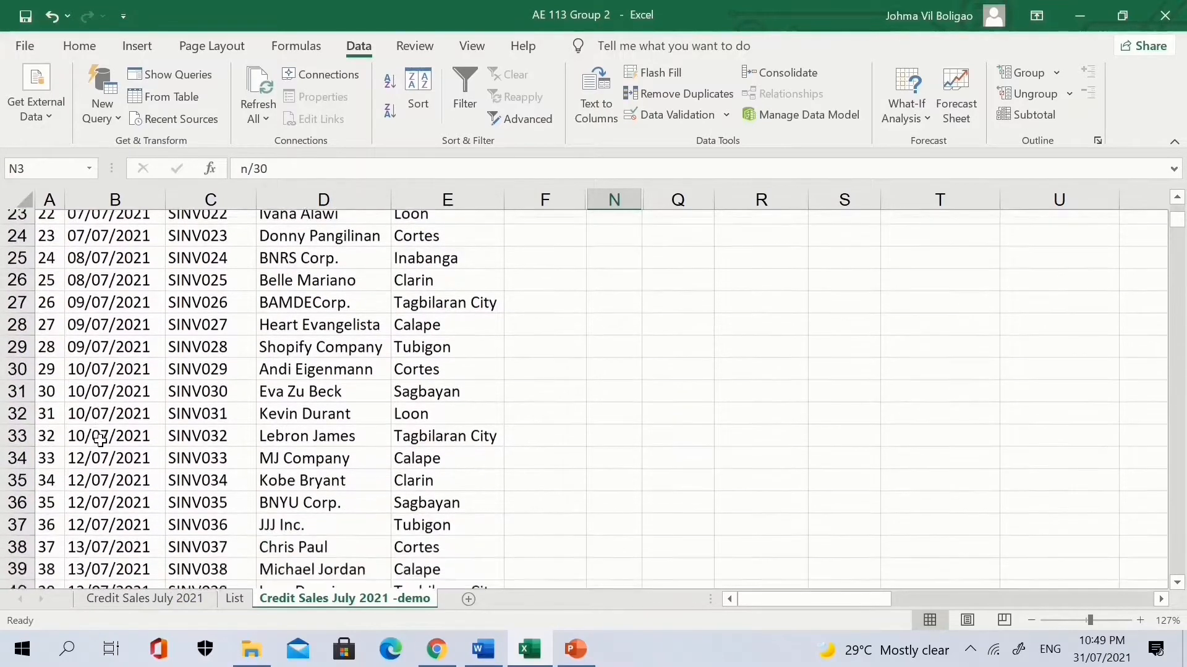
pyautogui.scroll(-2, 100, 440)
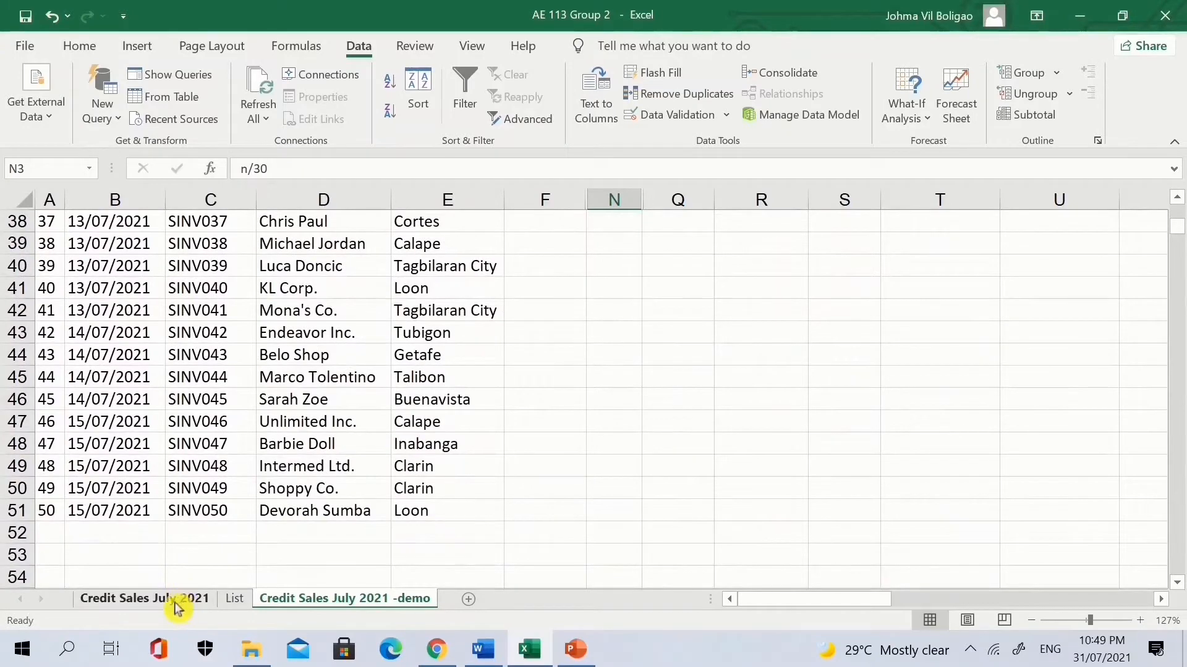
pyautogui.scroll(1, 132, 373)
pyautogui.scroll(-1, 131, 373)
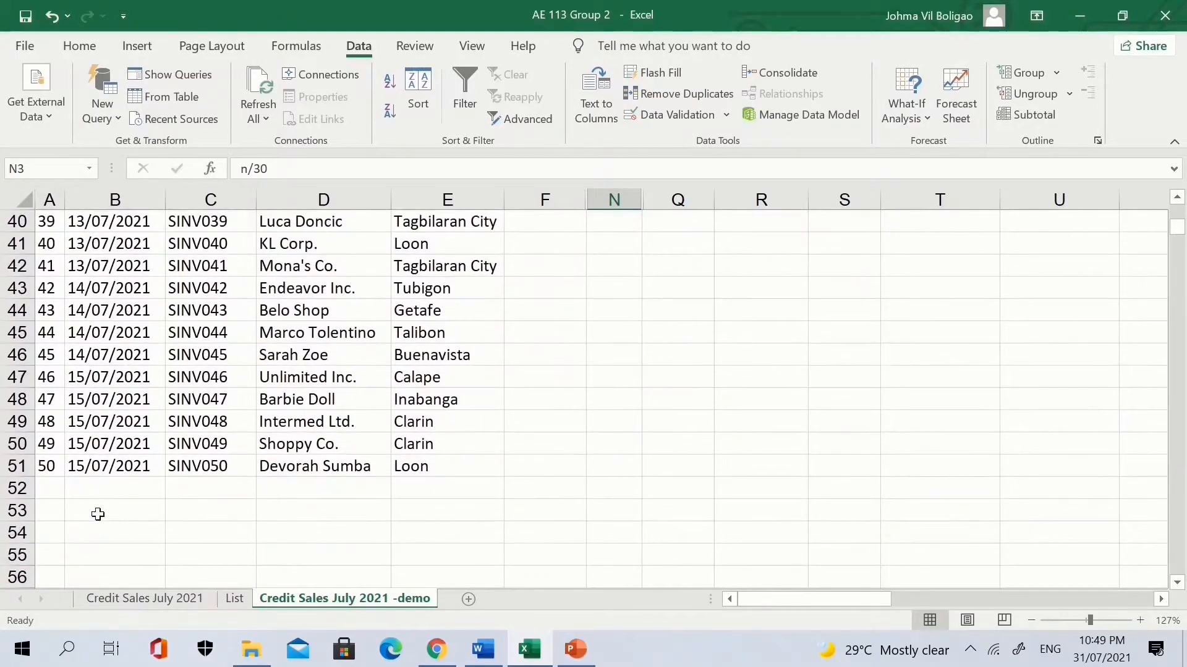
pyautogui.click(102, 488)
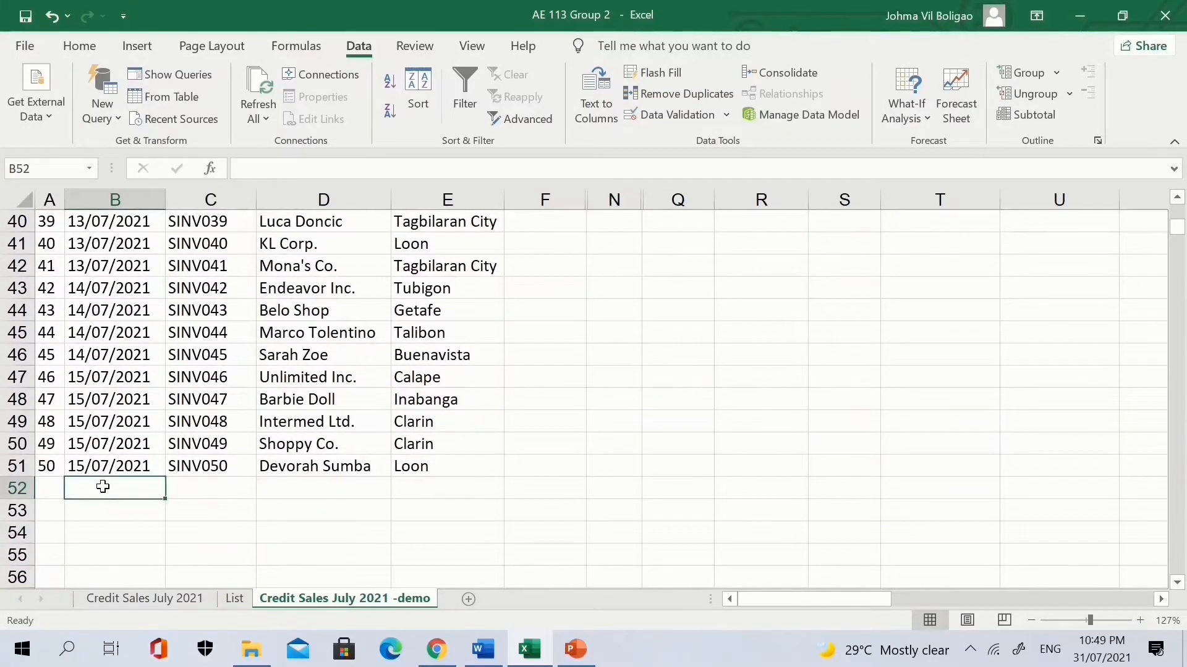
pyautogui.write('15')
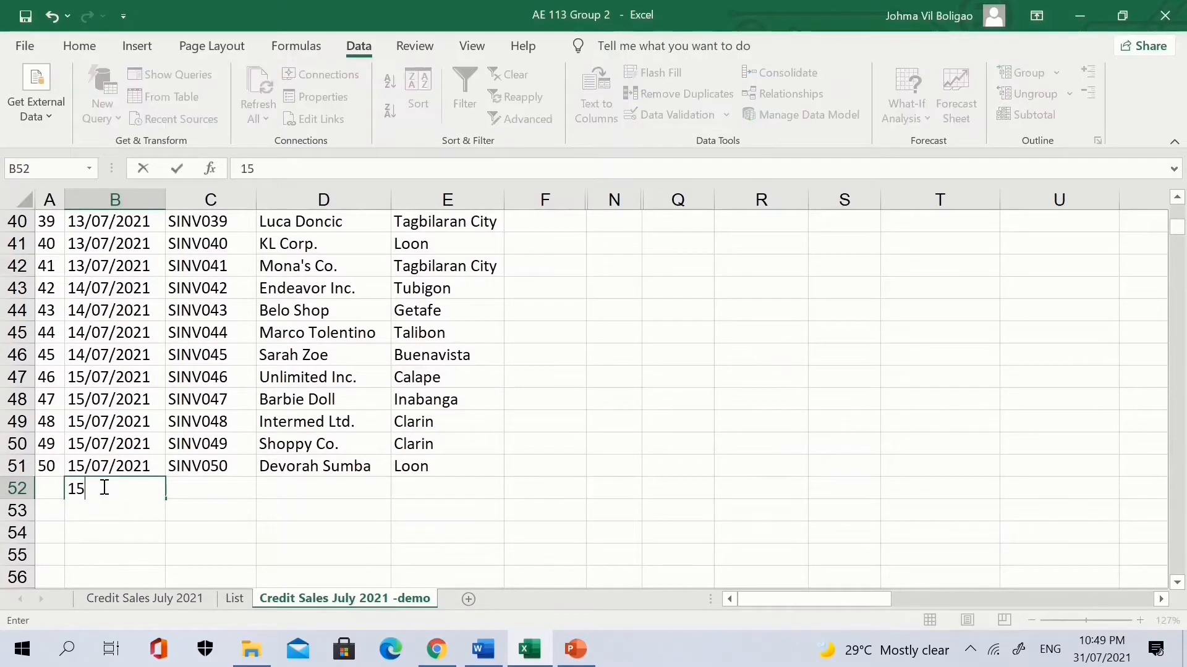
pyautogui.write('/08/21')
pyautogui.press('Return')
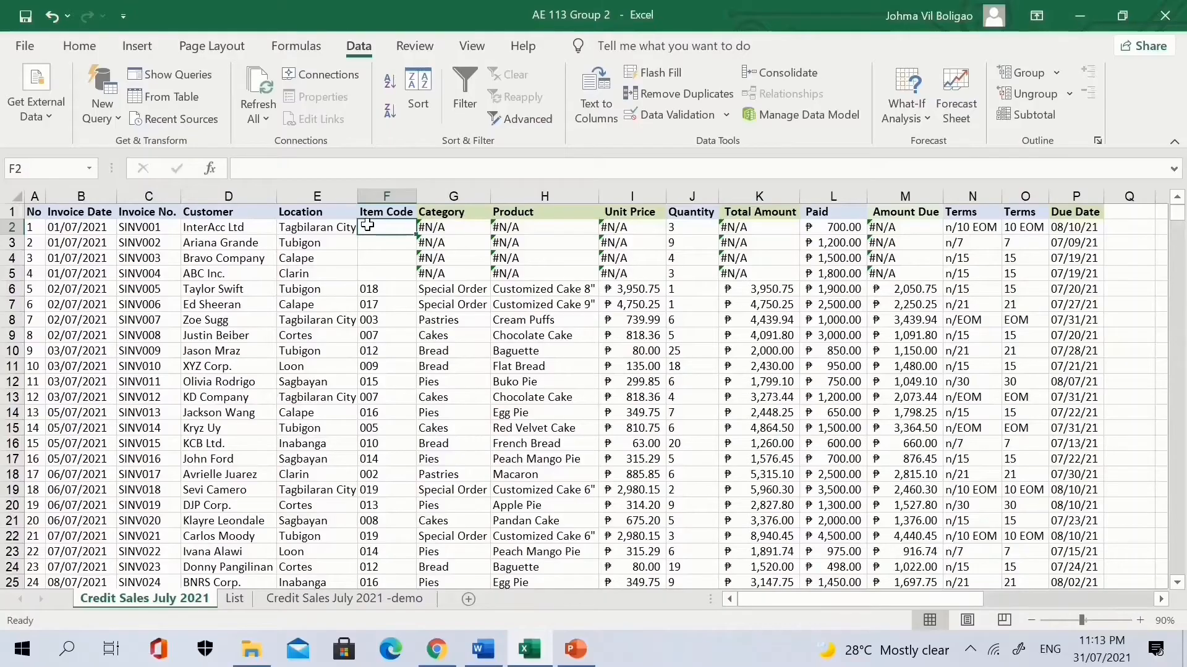
# Enter item codes 007, 5, 3 and 2 into F2:F5, then show the List sheet.
pyautogui.write('007')
pyautogui.press('Return')
pyautogui.write('5')
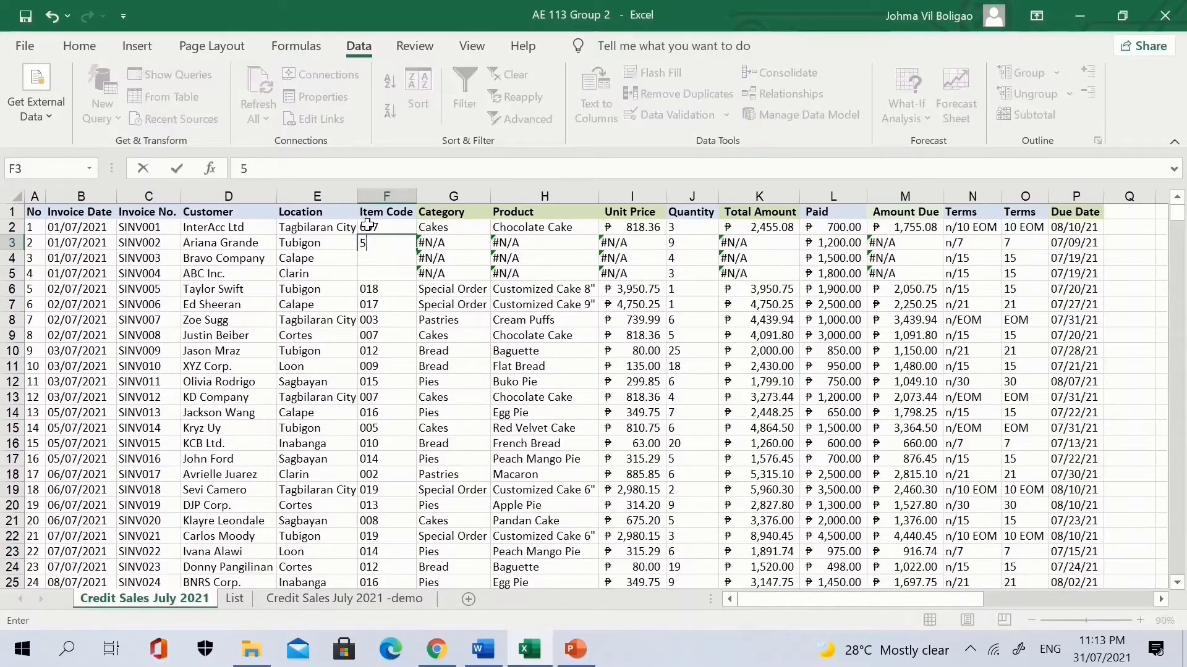
pyautogui.press('Return')
pyautogui.write('3')
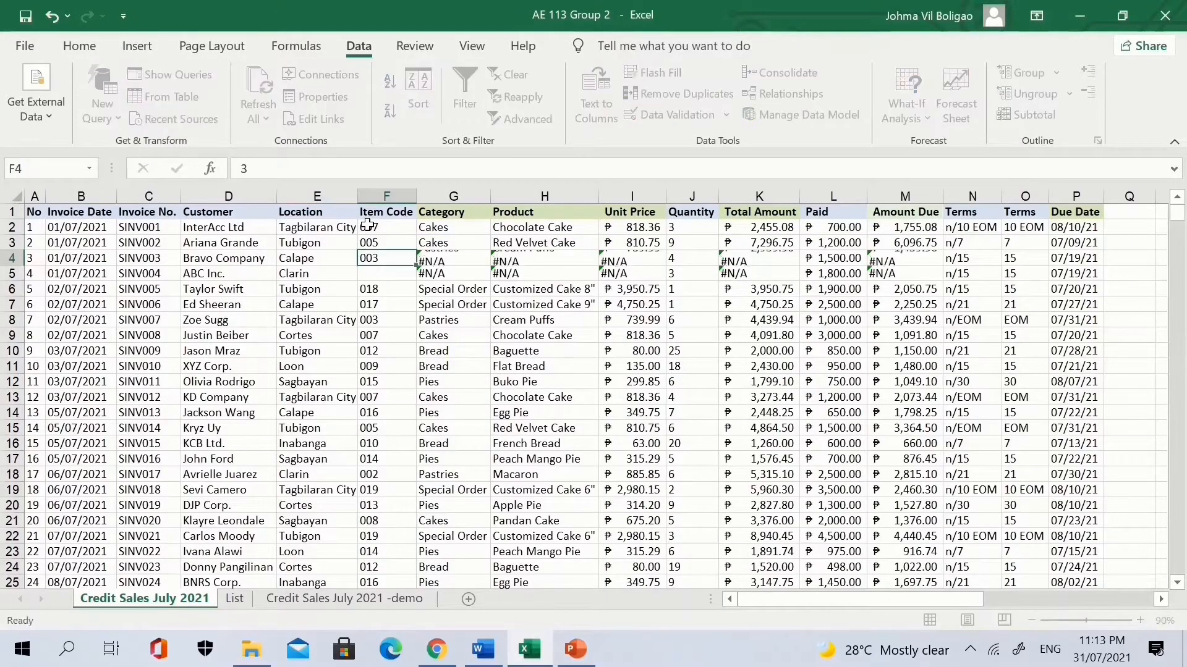
pyautogui.press('Return')
pyautogui.write('2')
pyautogui.press('Return')
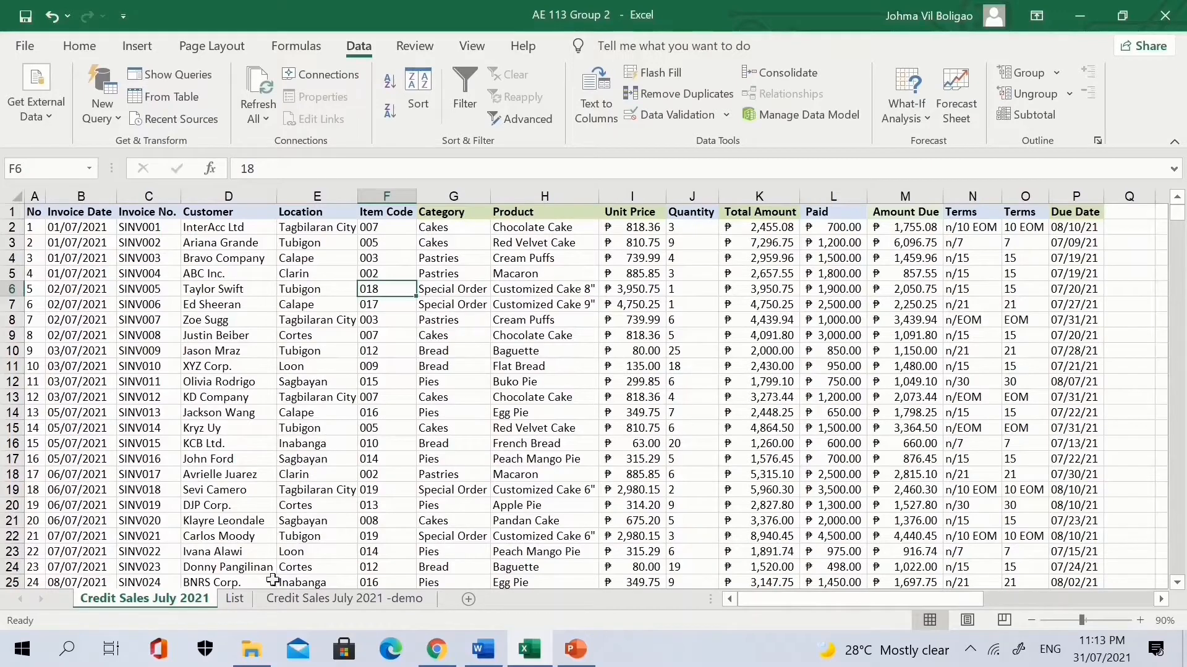
pyautogui.click(235, 599)
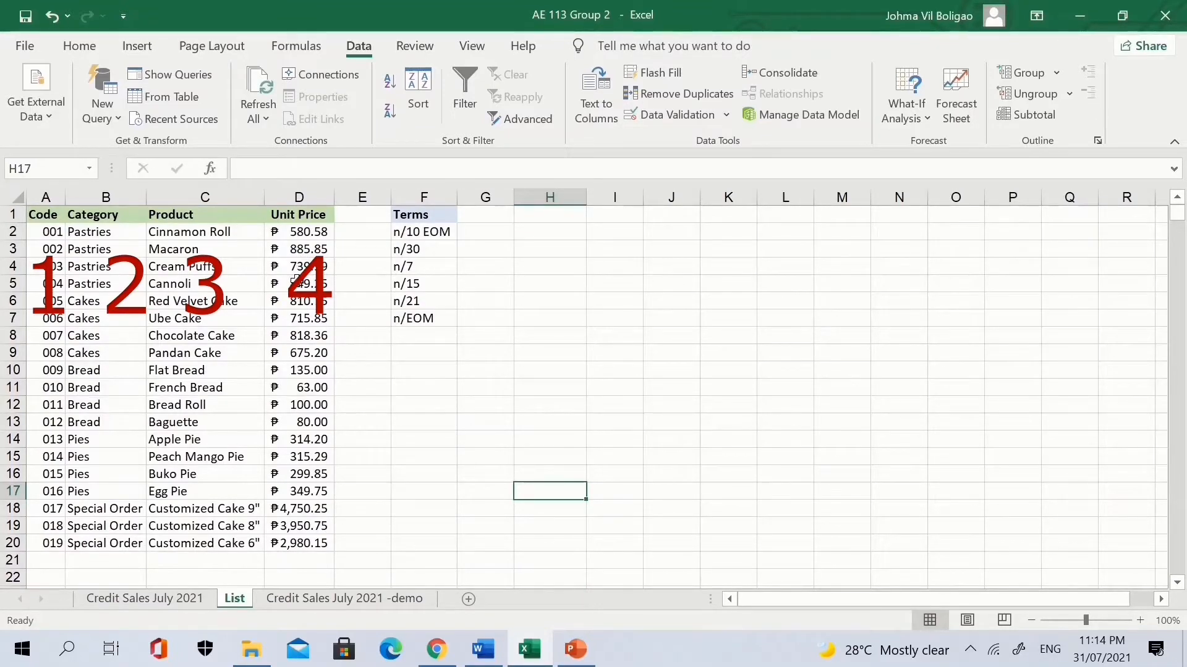
# On the demo sheet, start =VLOOKUP(F2, in G2 and switch to the List sheet.
pyautogui.click(320, 601)
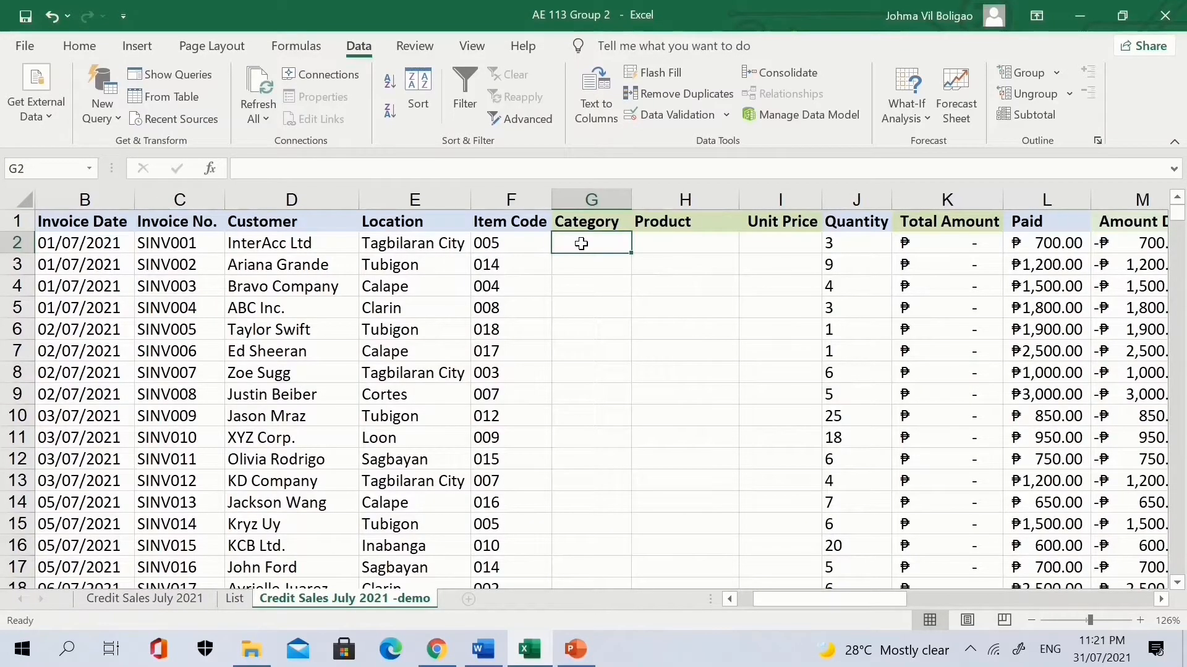
pyautogui.write('=vlo')
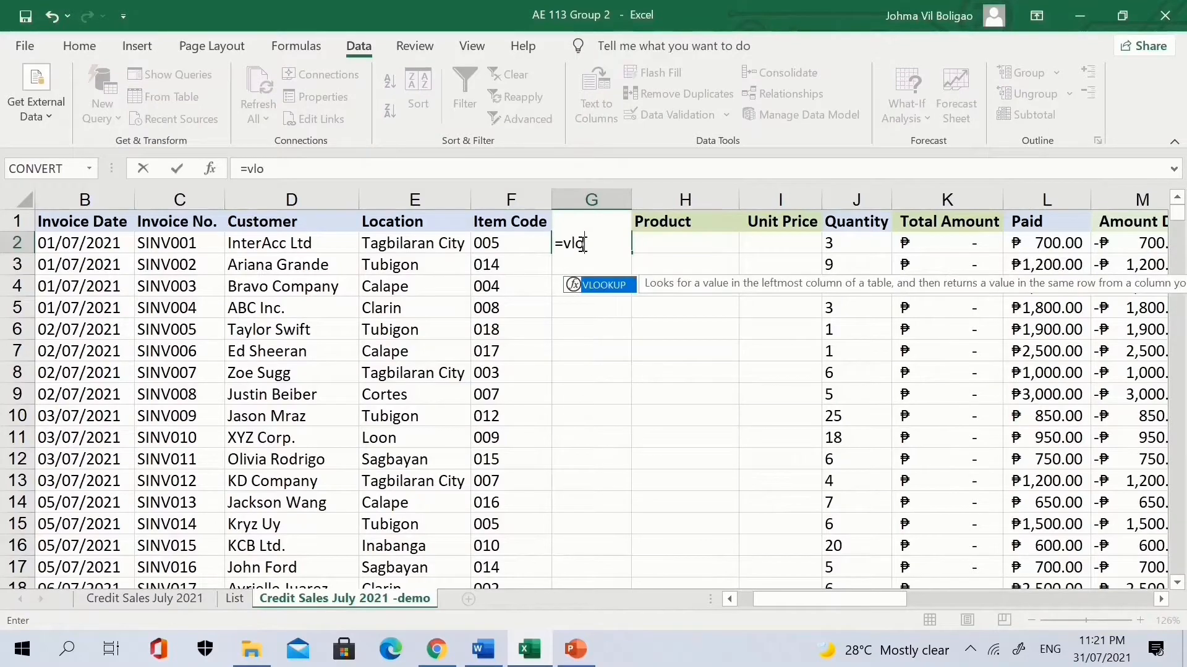
pyautogui.press('Tab')
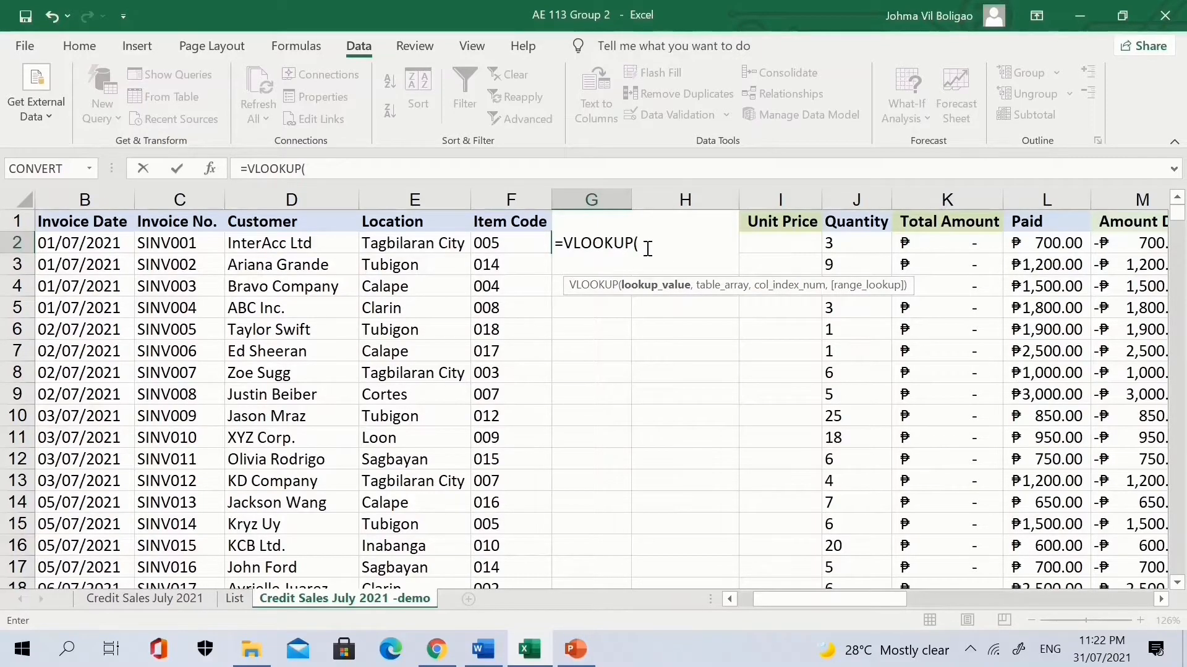
pyautogui.click(525, 247)
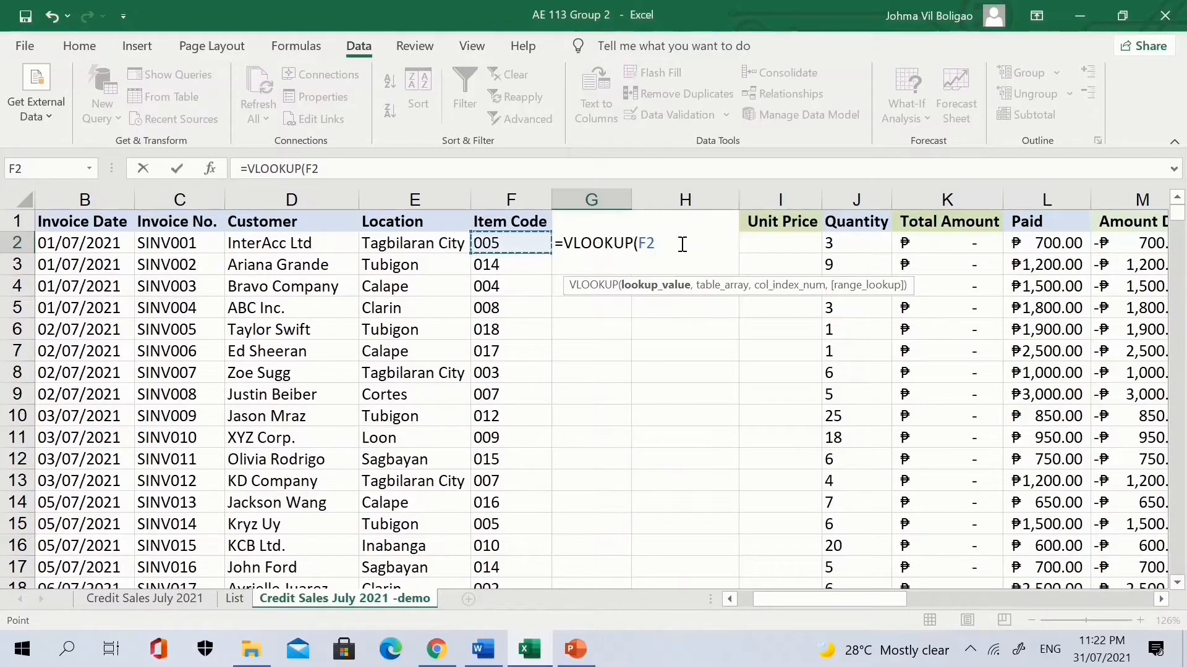
pyautogui.write(',')
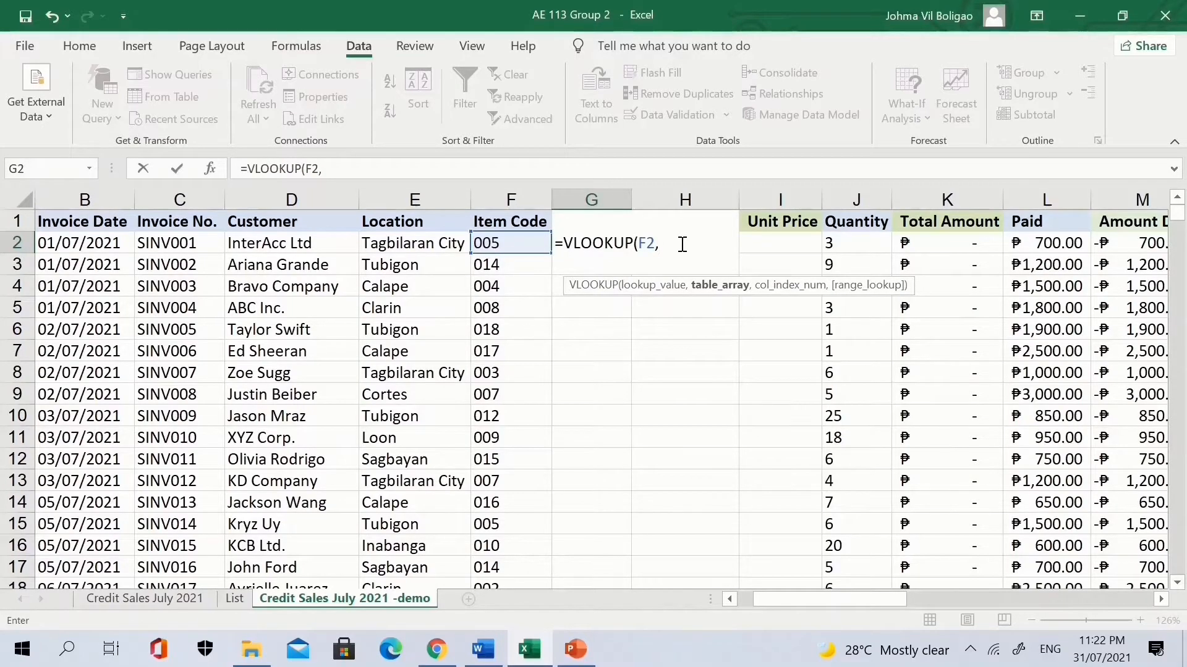
pyautogui.click(241, 598)
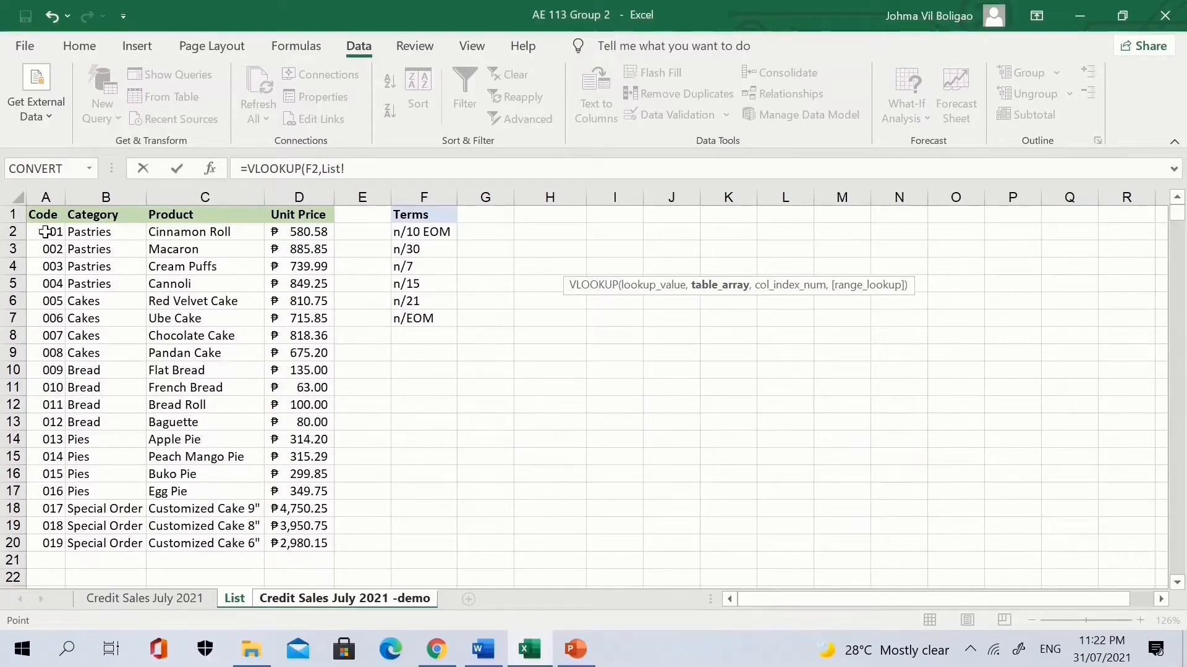
# Complete G2 as =VLOOKUP(F2,List!A2:D20,2,FALSE), returning the category Cakes.
pyautogui.moveTo(54, 232); pyautogui.dragTo(322, 544)
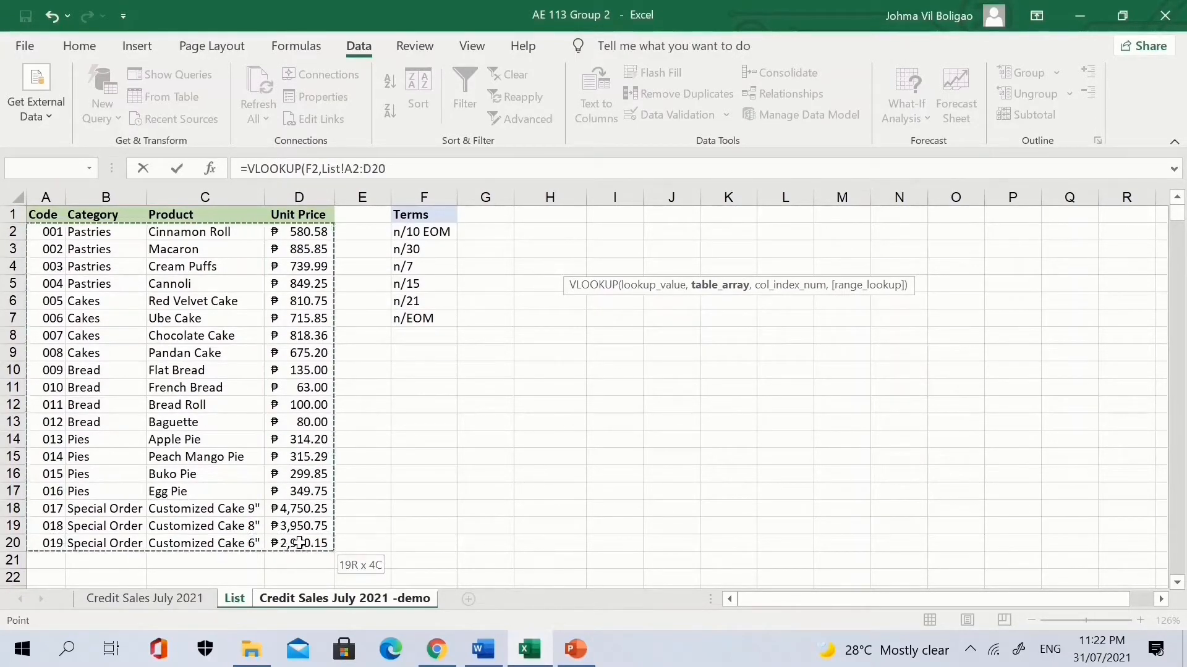
pyautogui.click(424, 167)
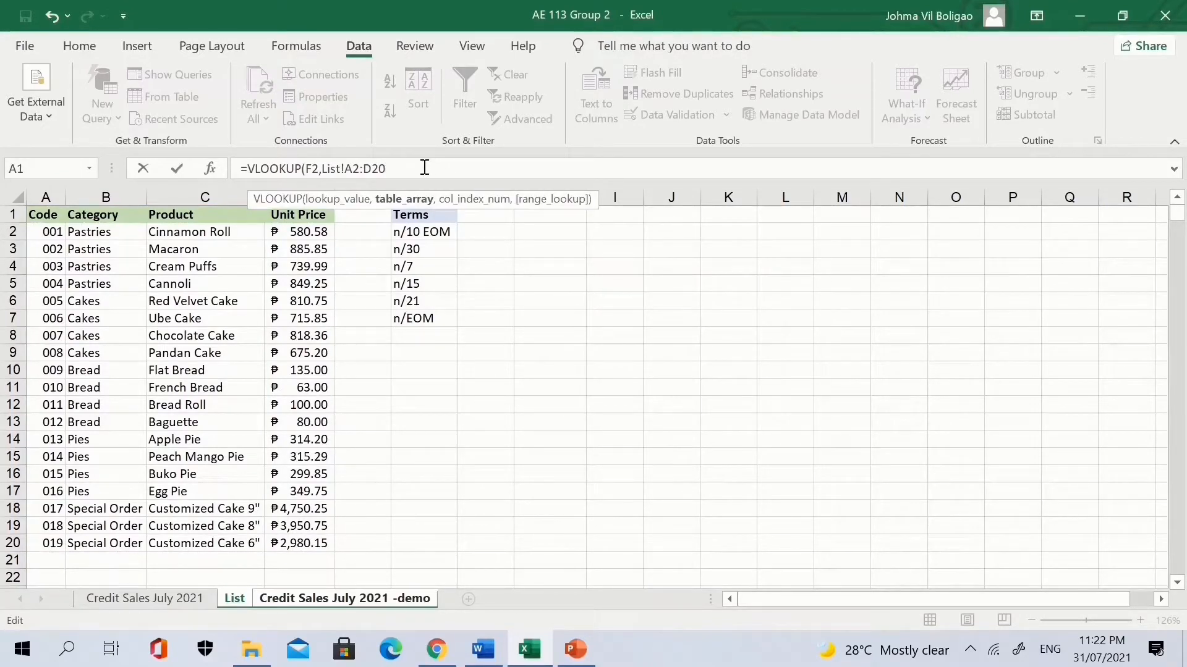
pyautogui.write(',')
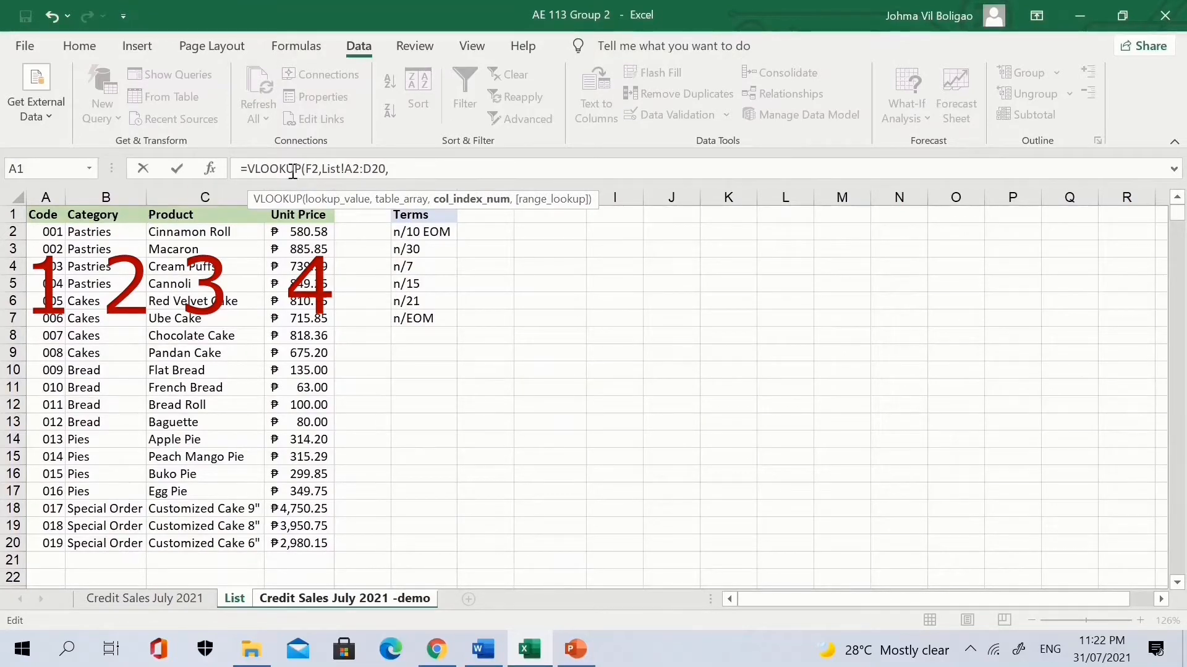
pyautogui.write('2,')
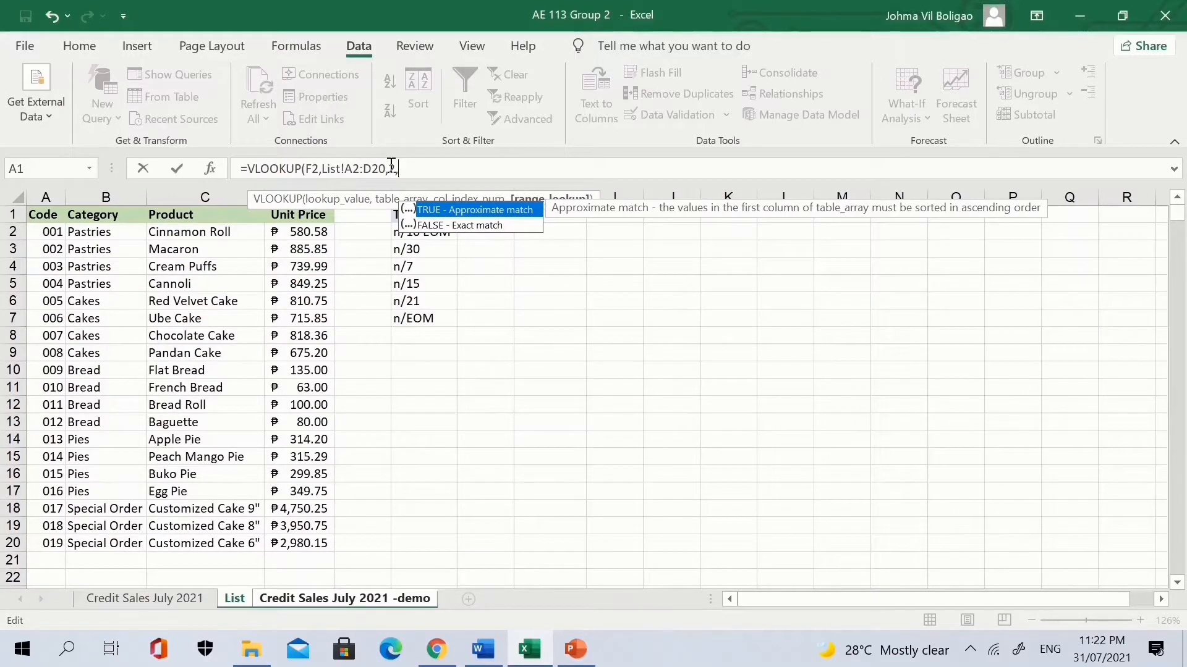
pyautogui.press('Down')
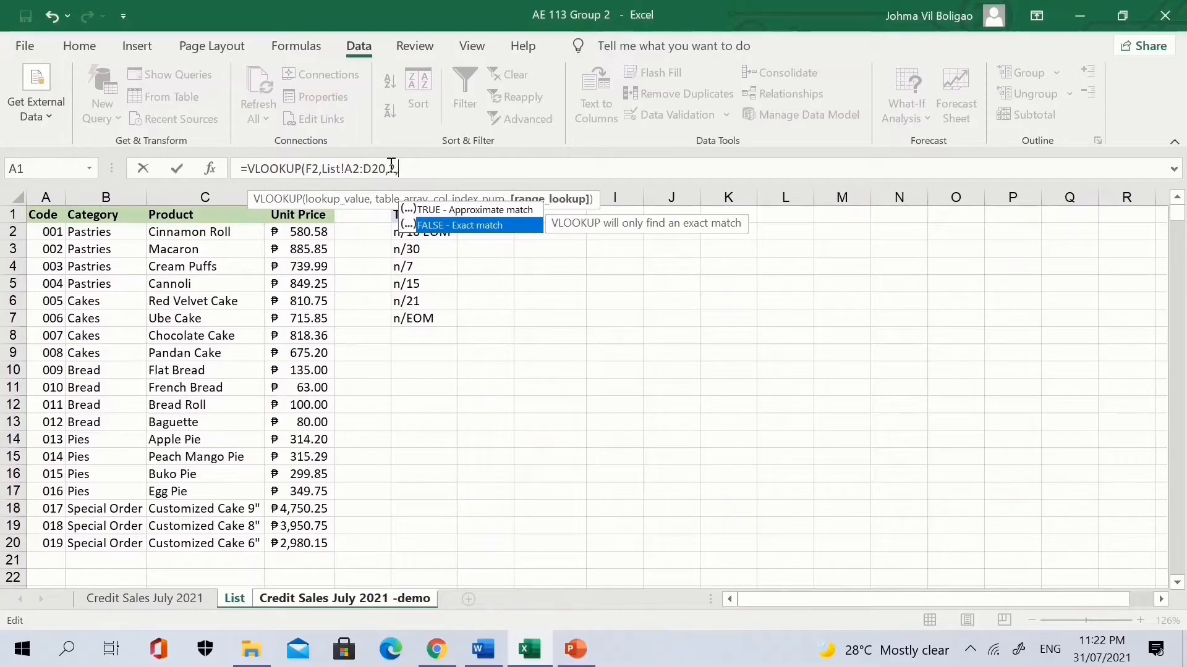
pyautogui.press('Tab')
pyautogui.write(')')
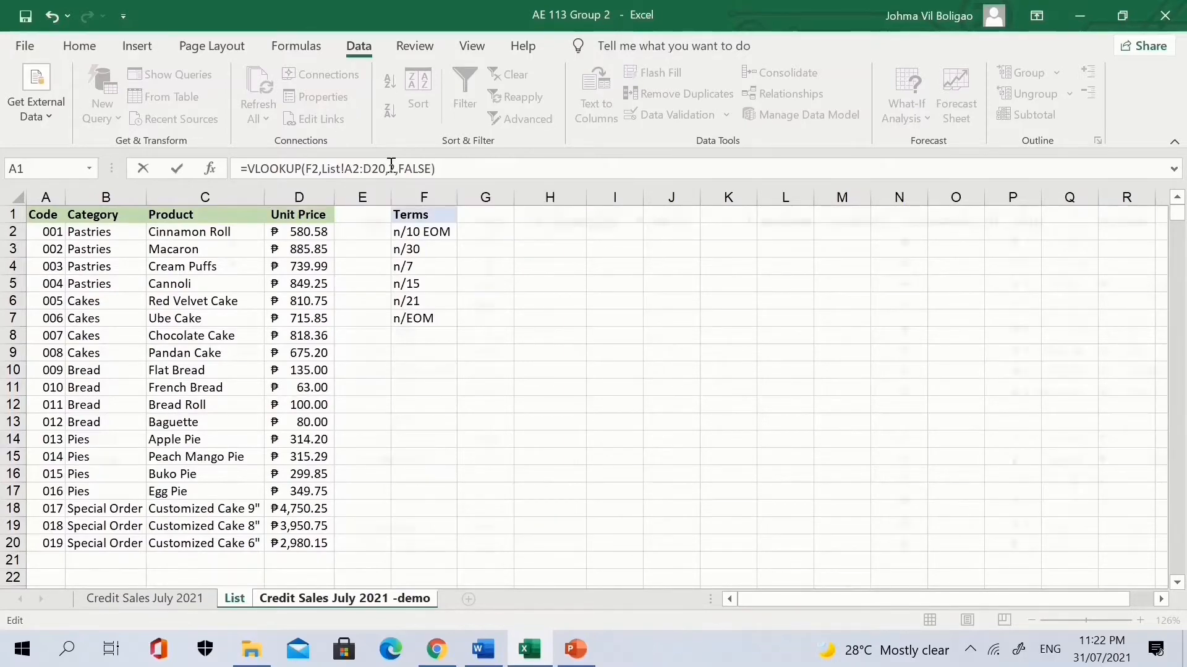
pyautogui.press('Return')
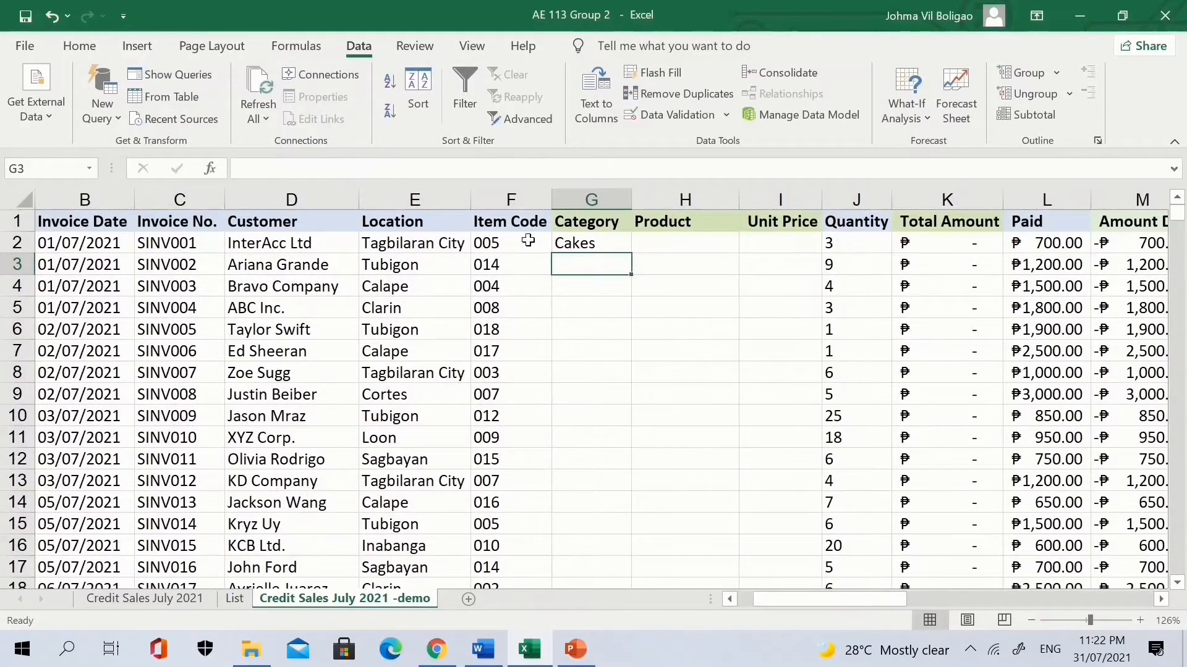
pyautogui.click(606, 245)
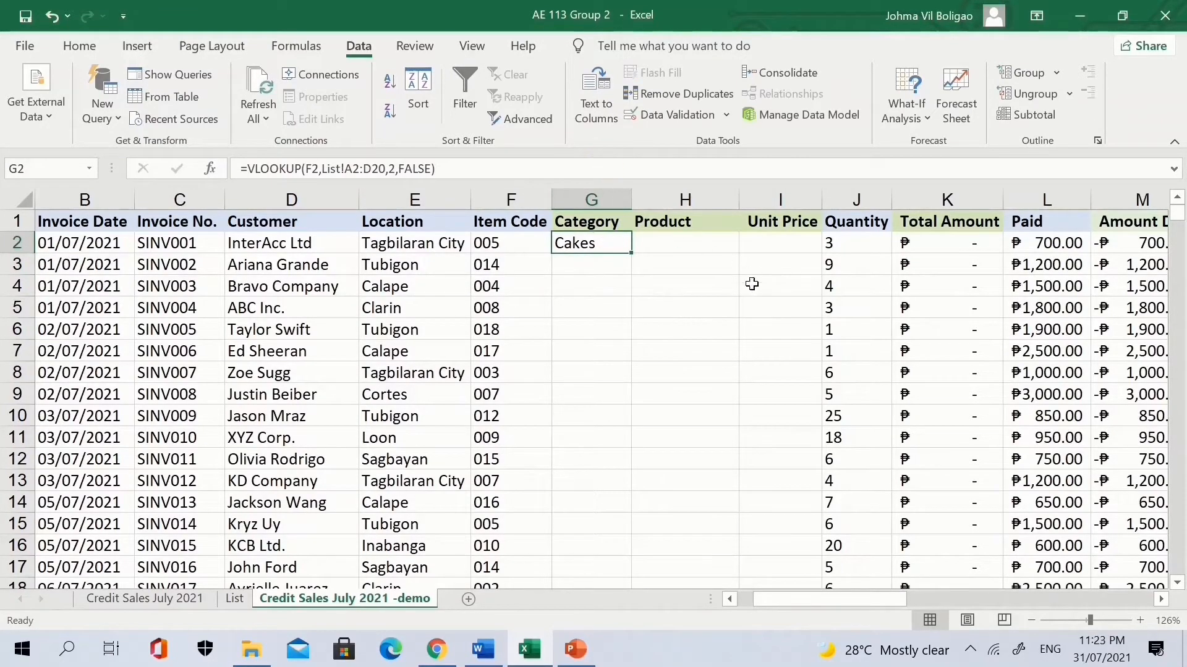
# Lock G2's lookup table range as List!$A$2:$D$20.
pyautogui.click(356, 169)
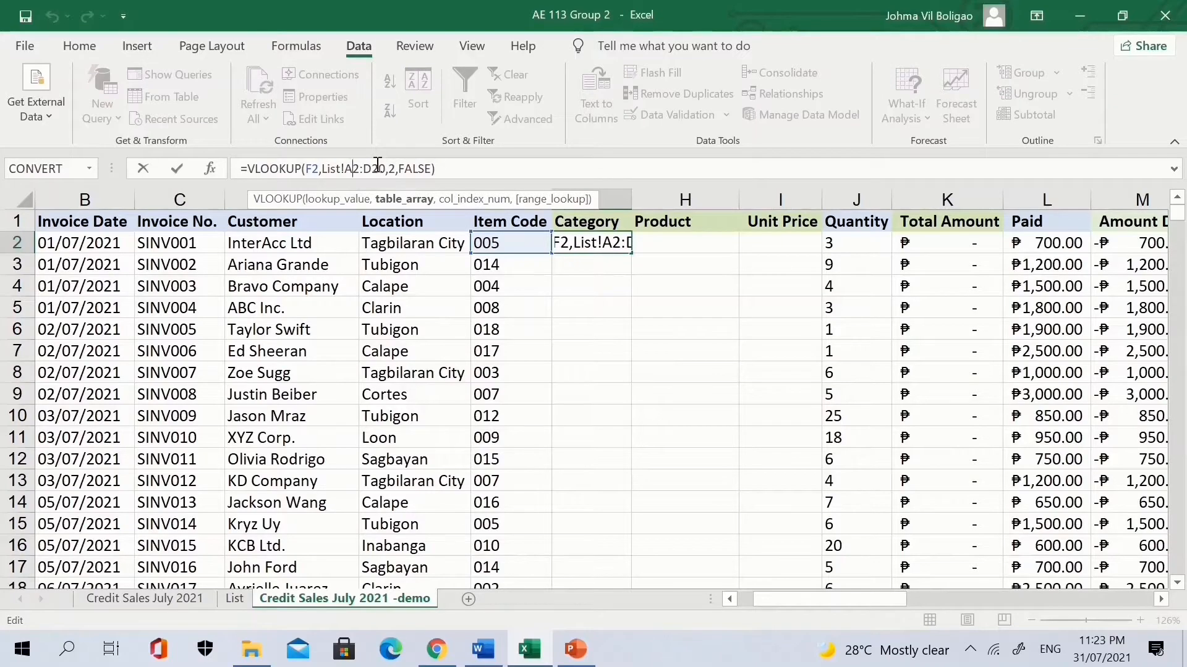
pyautogui.press('F4')
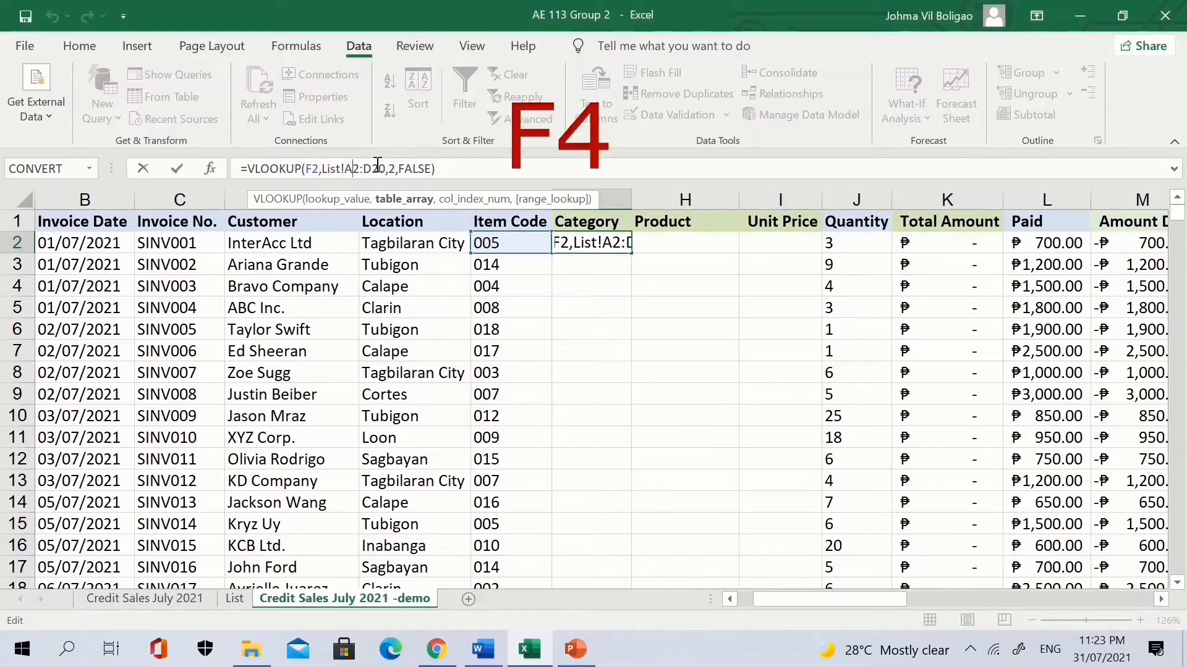
pyautogui.click(379, 168)
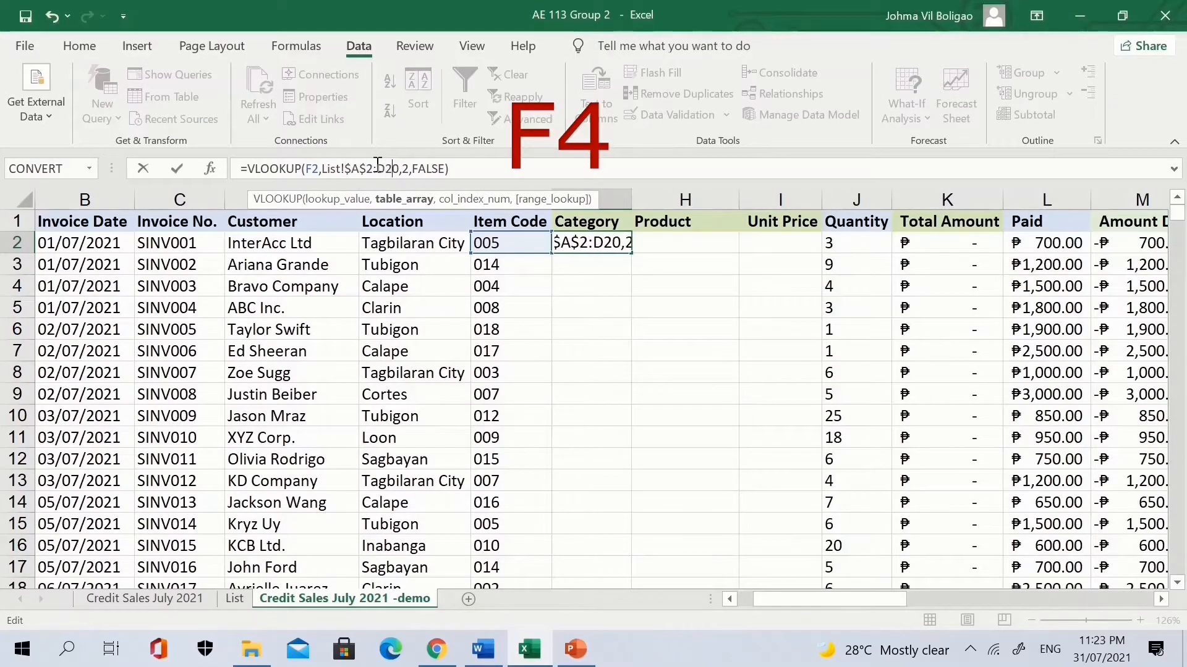
pyautogui.press('F4')
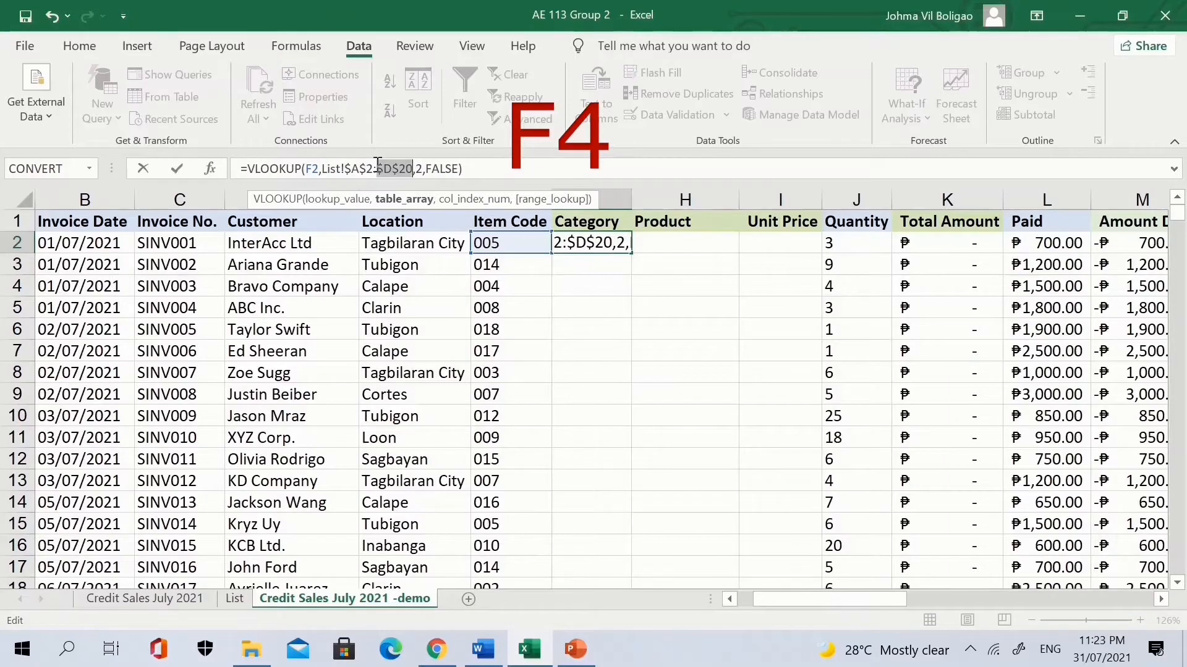
pyautogui.press('Right')
pyautogui.press('Right')
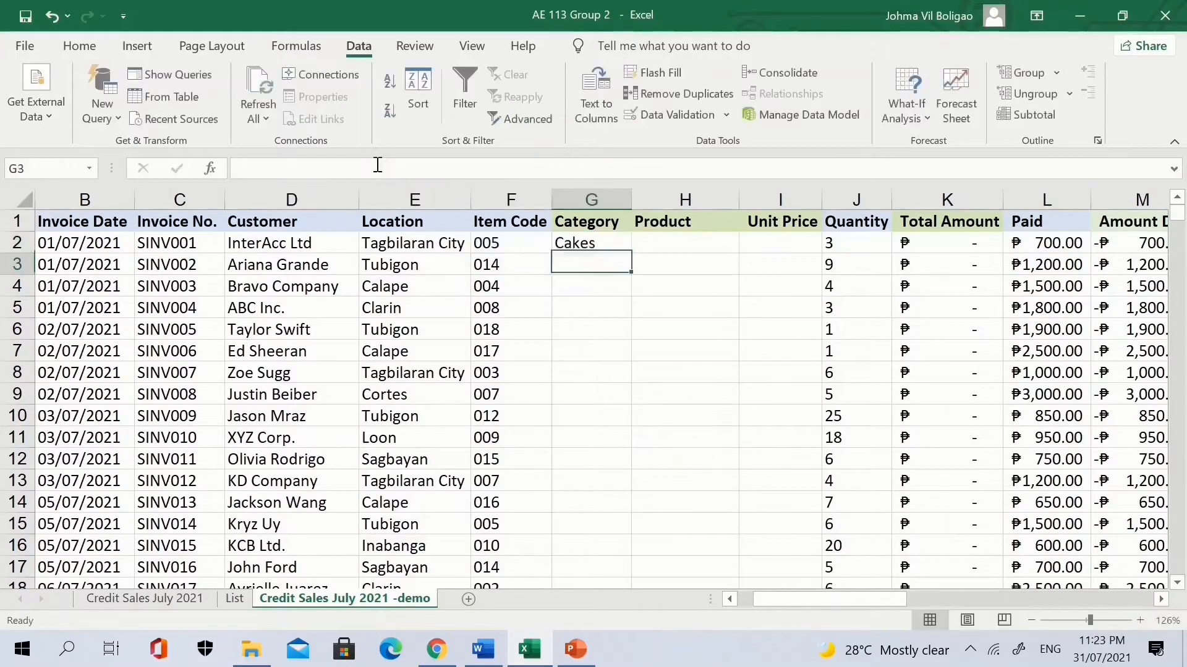
pyautogui.press('Return')
# Fill the Category formula down column G and autofit the column to fit Special Order.
pyautogui.click(609, 243)
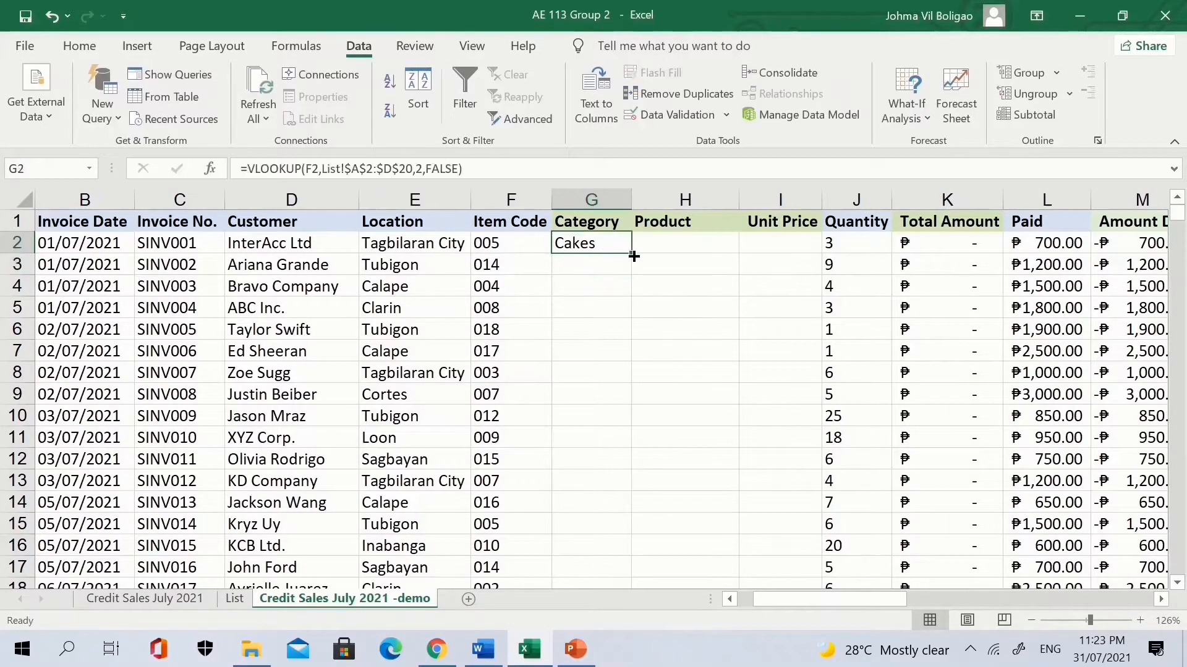
pyautogui.doubleClick(633, 255)
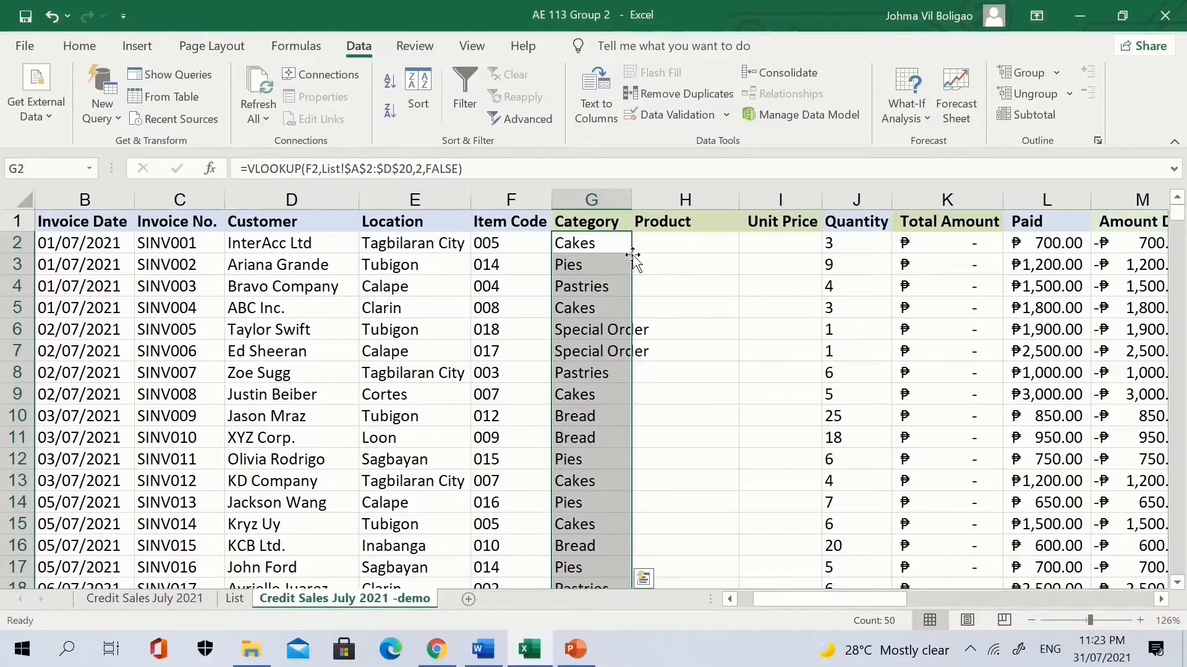
pyautogui.doubleClick(631, 198)
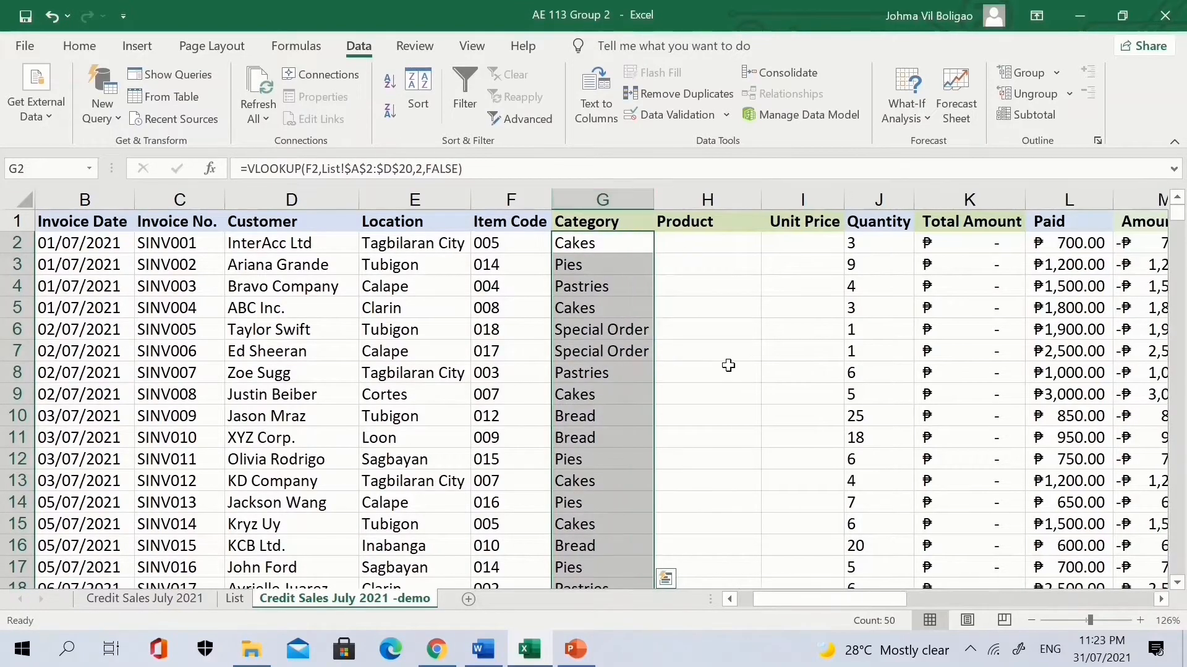
pyautogui.scroll(-5, 728, 365)
pyautogui.scroll(6, 728, 365)
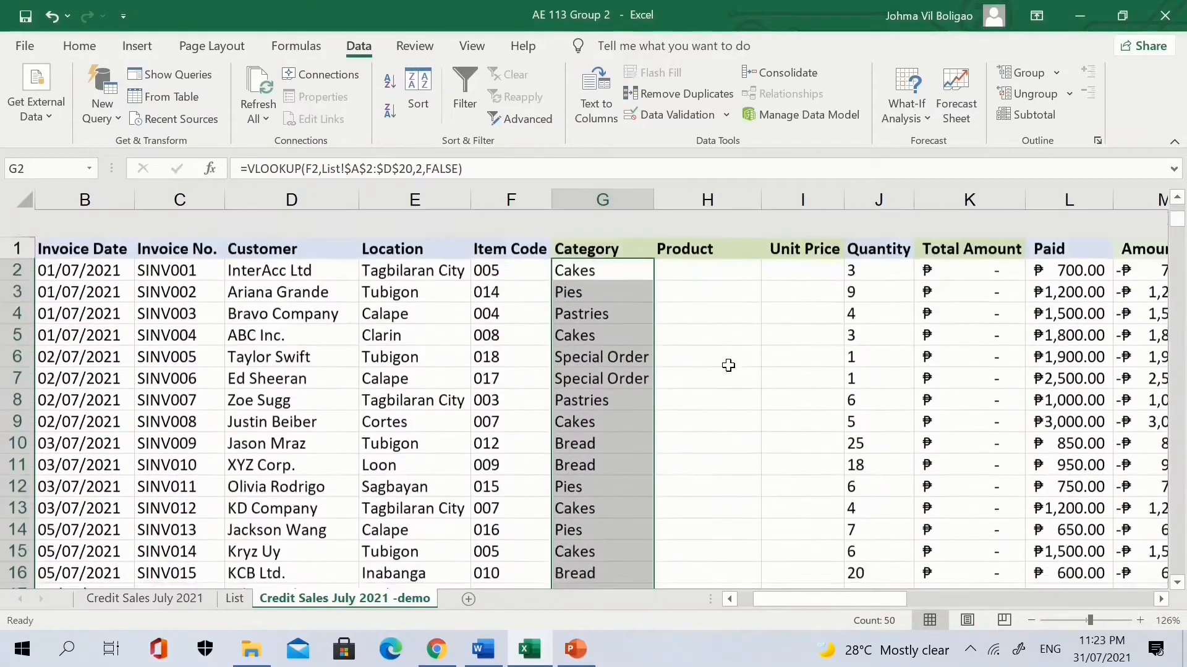
pyautogui.click(683, 247)
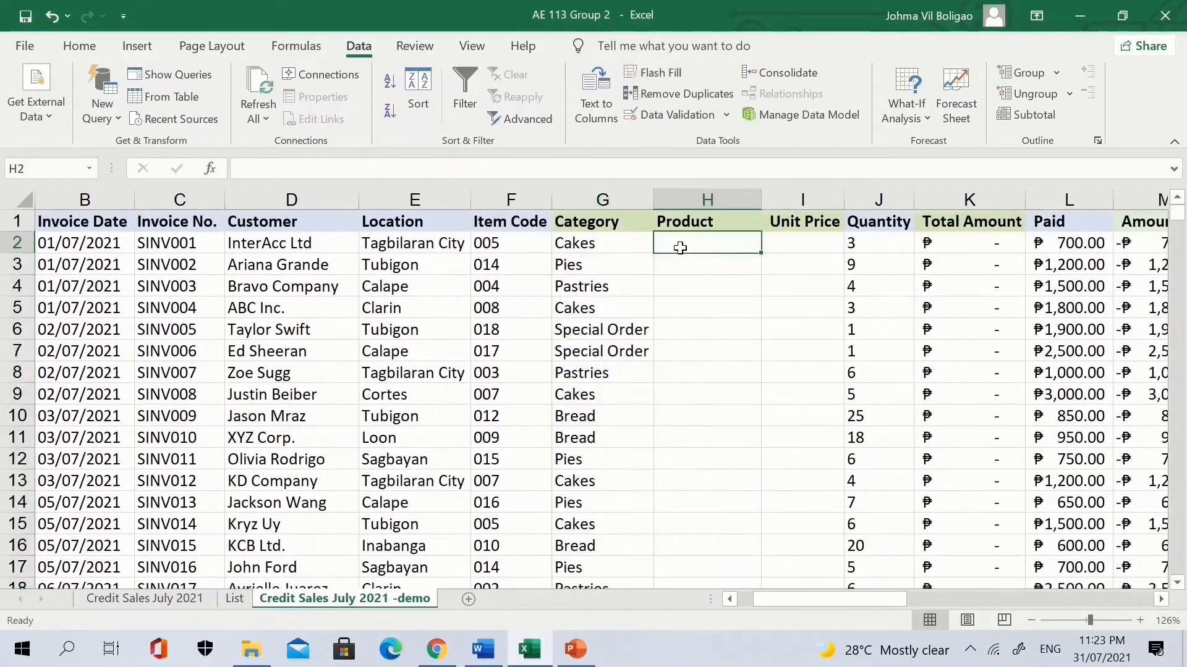
# Copy G2's formula into H2 and edit it to =VLOOKUP(F2,List!$A$2:$D$20,3,FALSE).
pyautogui.click(628, 248)
pyautogui.hotkey('ctrl', 'c')
pyautogui.press('Right')
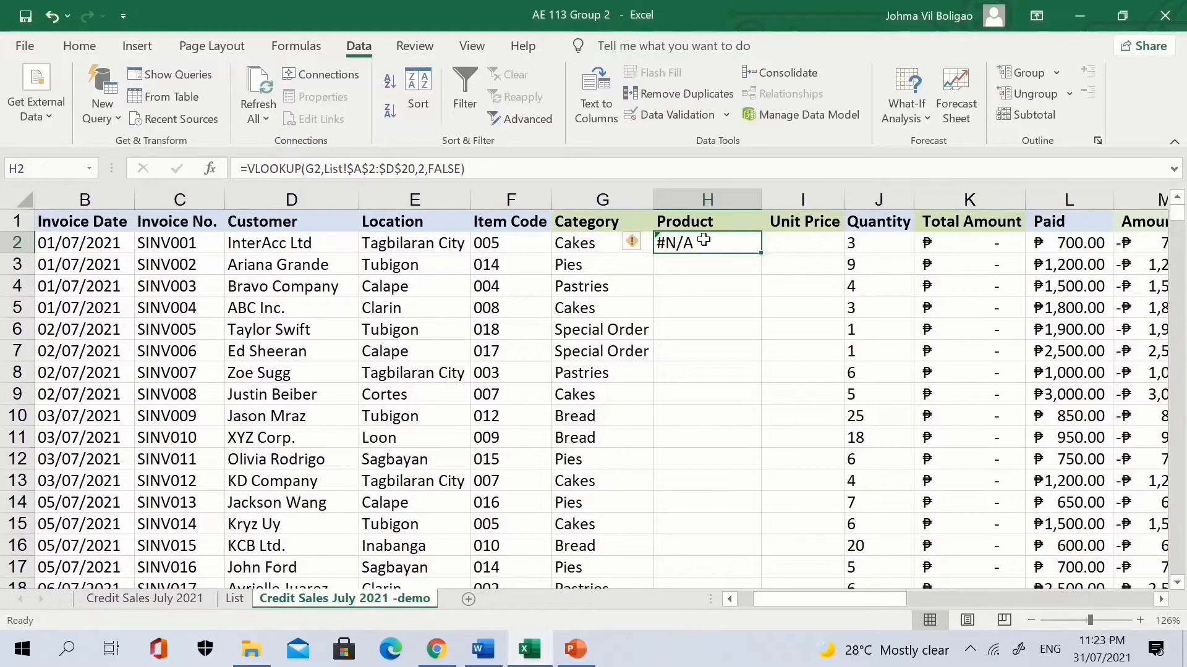
pyautogui.click(317, 175)
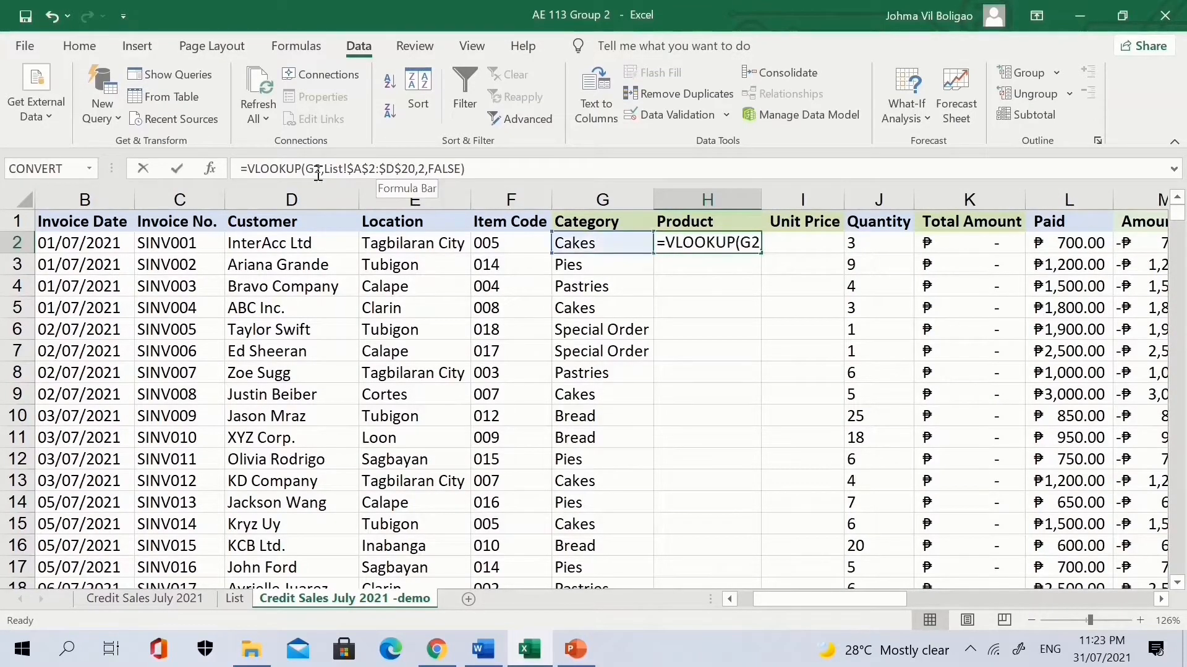
pyautogui.press('BackSpace')
pyautogui.write('F')
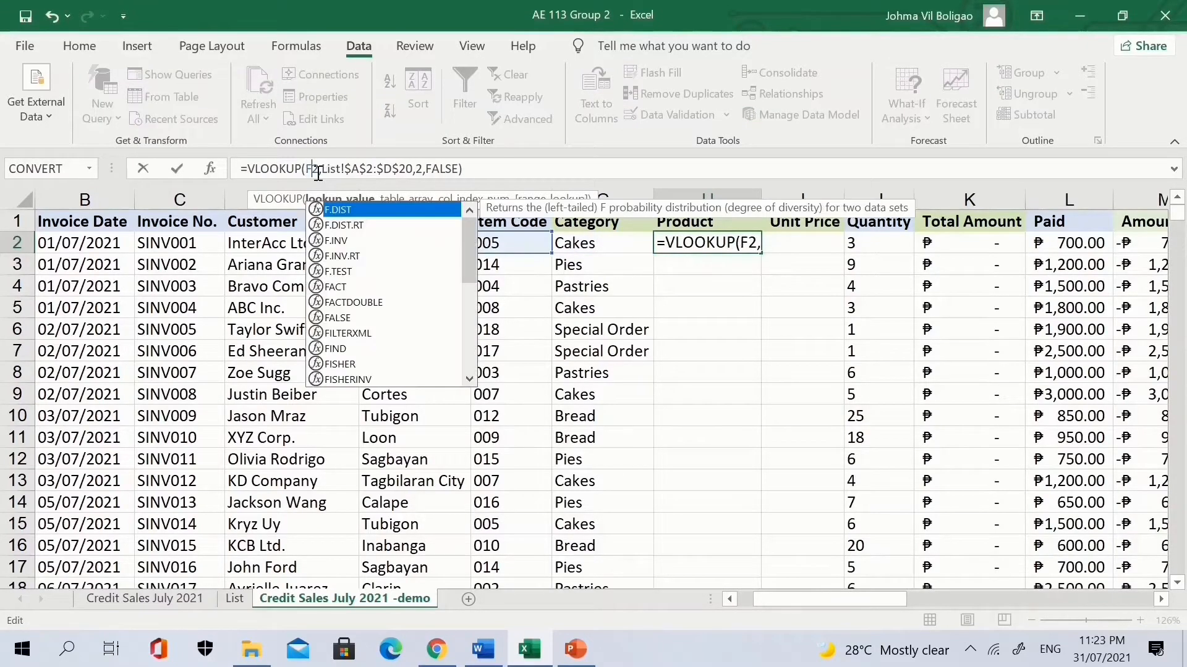
pyautogui.click(422, 169)
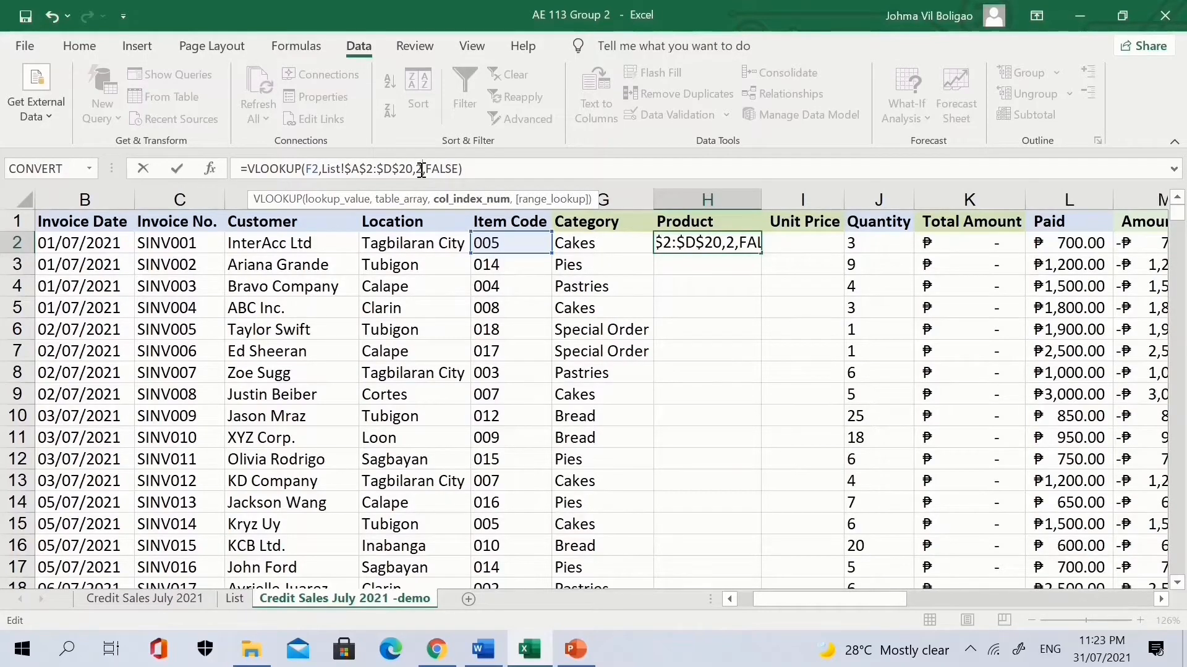
pyautogui.press('BackSpace')
pyautogui.write('3')
pyautogui.press('Return')
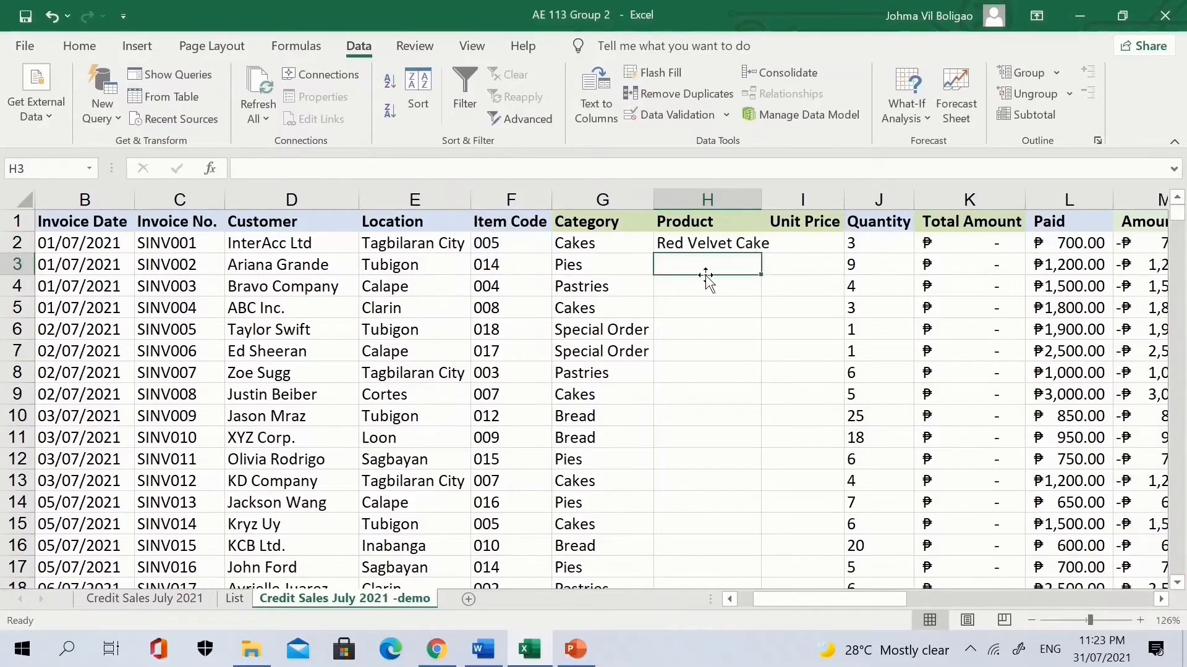
# Widen column H to fit Red Velvet Cake and fill the product lookup down.
pyautogui.doubleClick(763, 195)
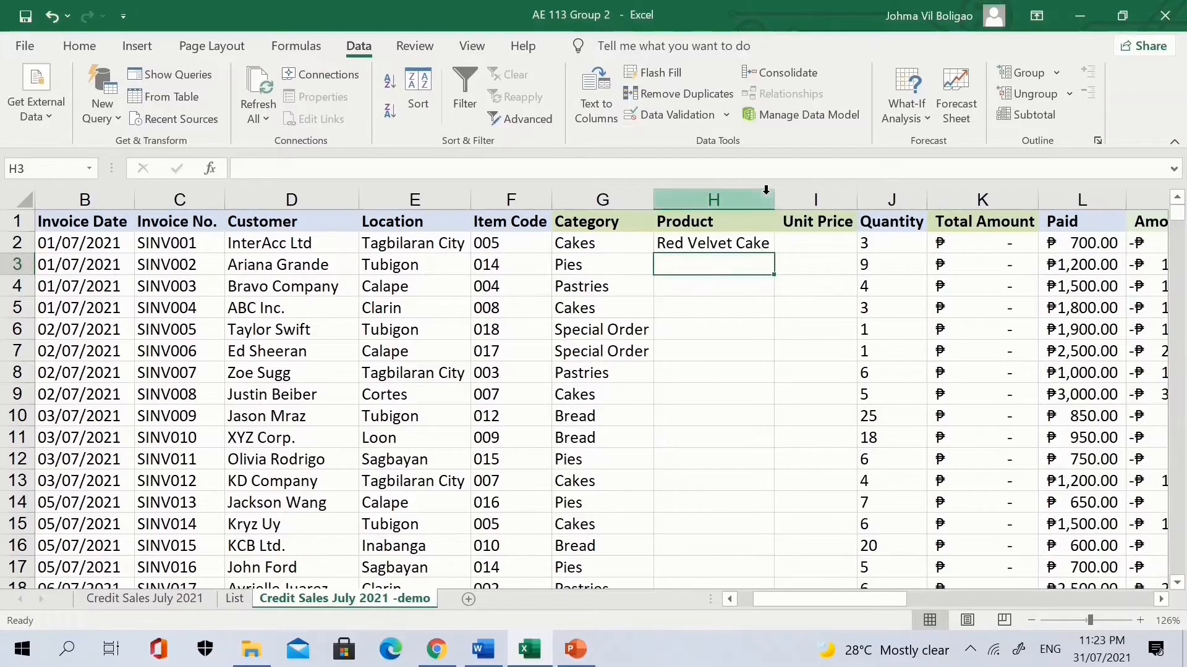
pyautogui.click(735, 238)
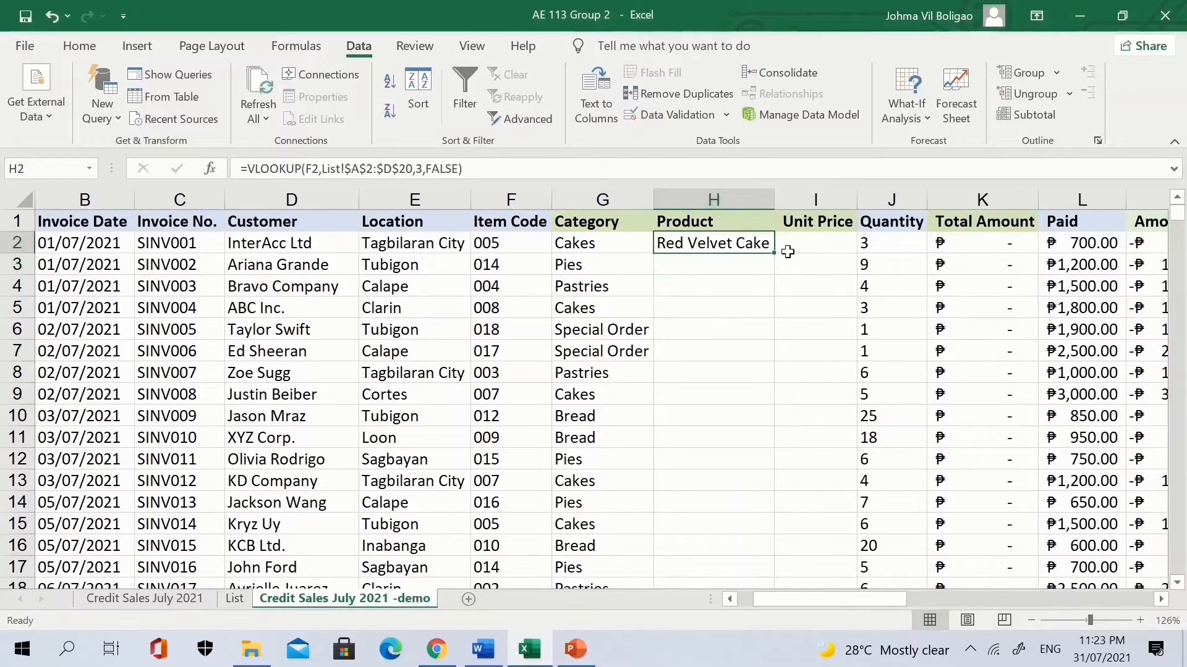
pyautogui.doubleClick(774, 257)
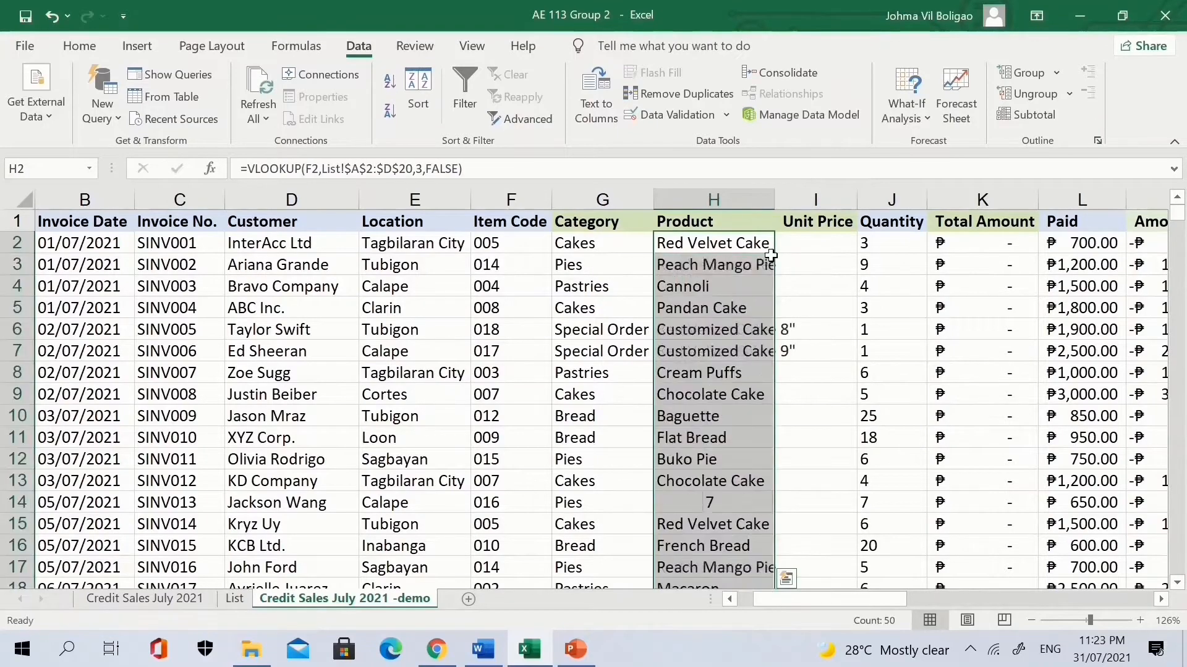
pyautogui.click(819, 250)
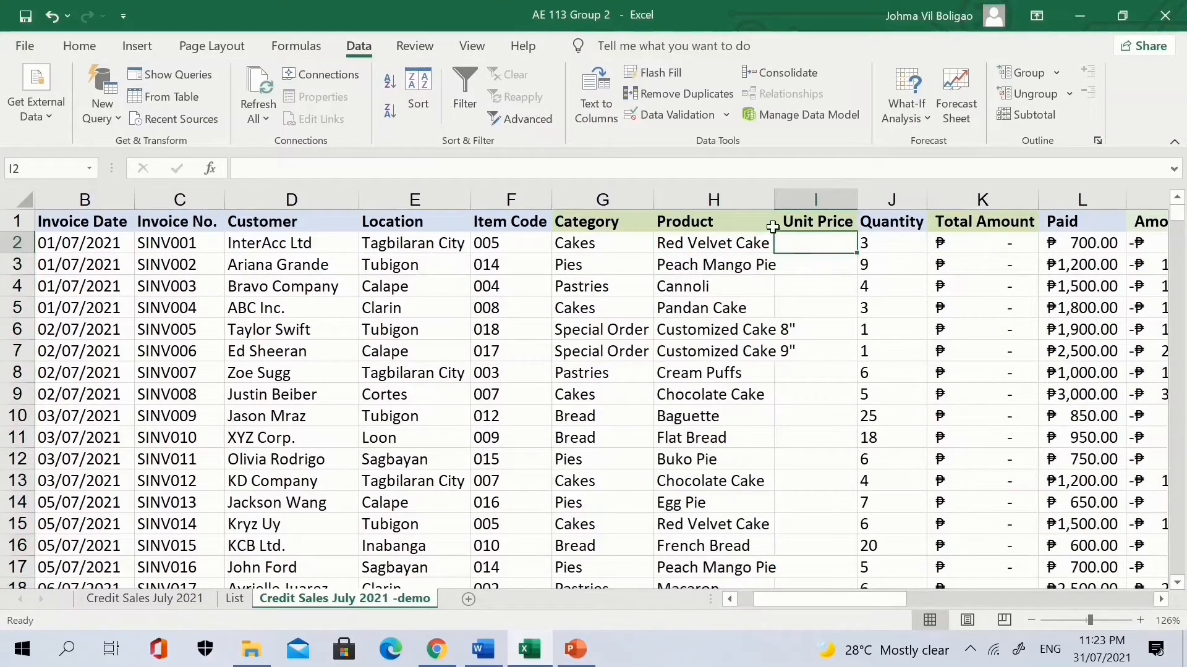
# Widen the Product column and put H2's VLOOKUP in I2, changed to F2 and column 4.
pyautogui.doubleClick(775, 196)
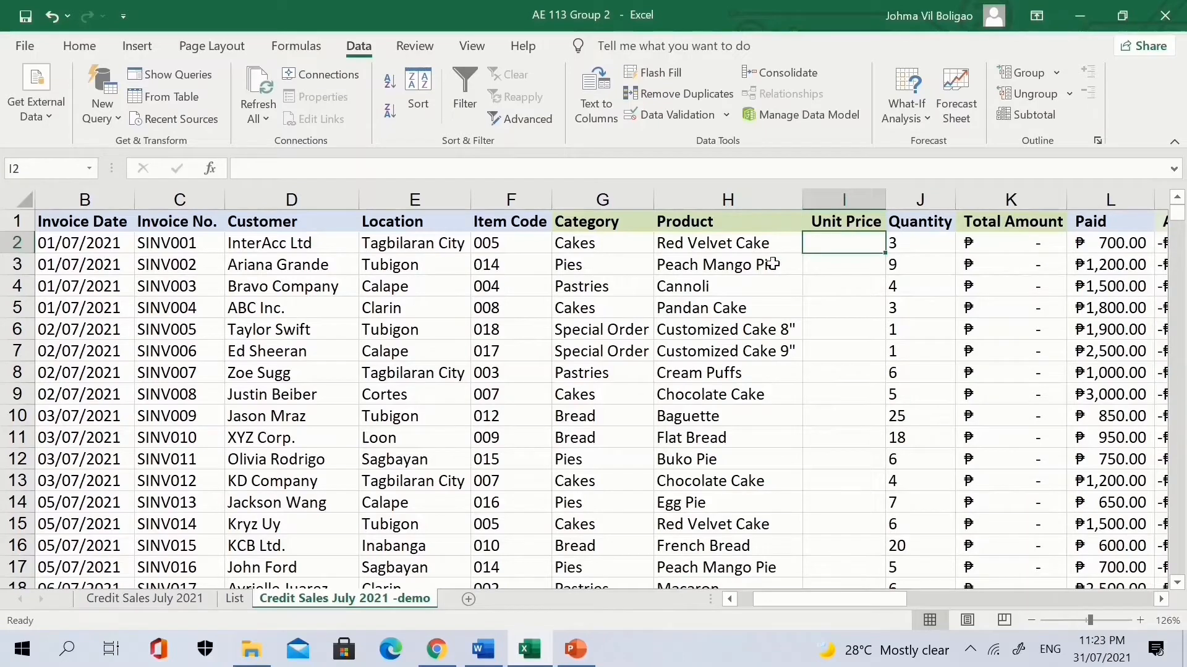
pyautogui.click(721, 247)
pyautogui.hotkey('ctrl', 'c')
pyautogui.press('Right')
pyautogui.hotkey('ctrl', 'v')
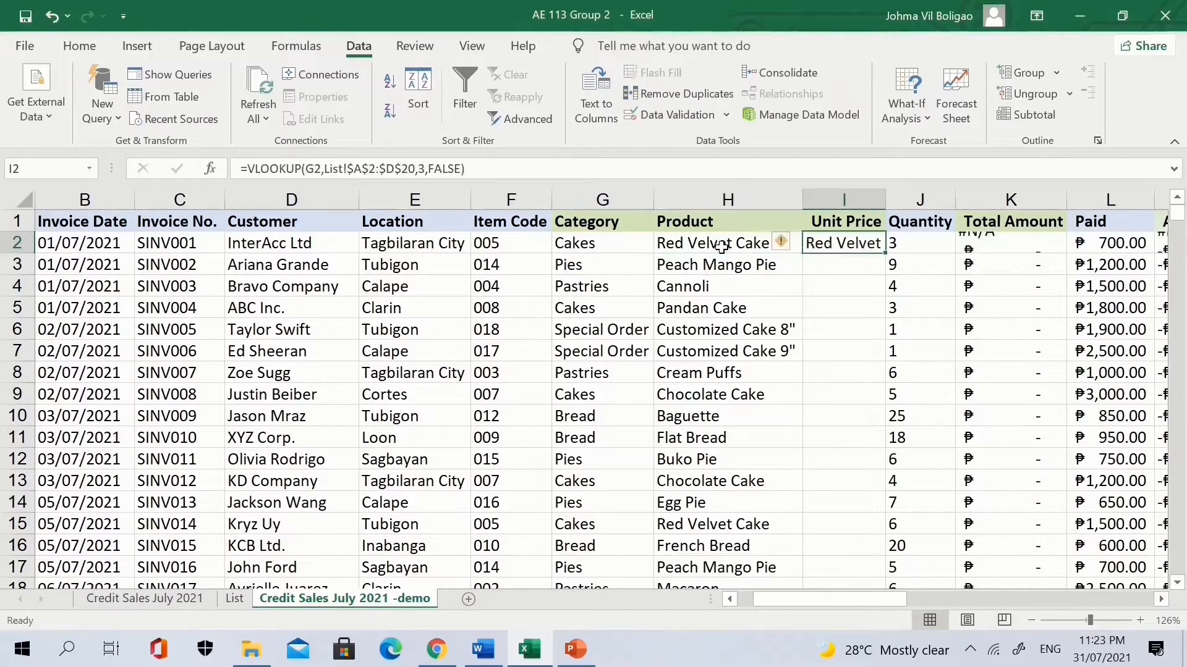
pyautogui.press('Escape')
pyautogui.click(312, 169)
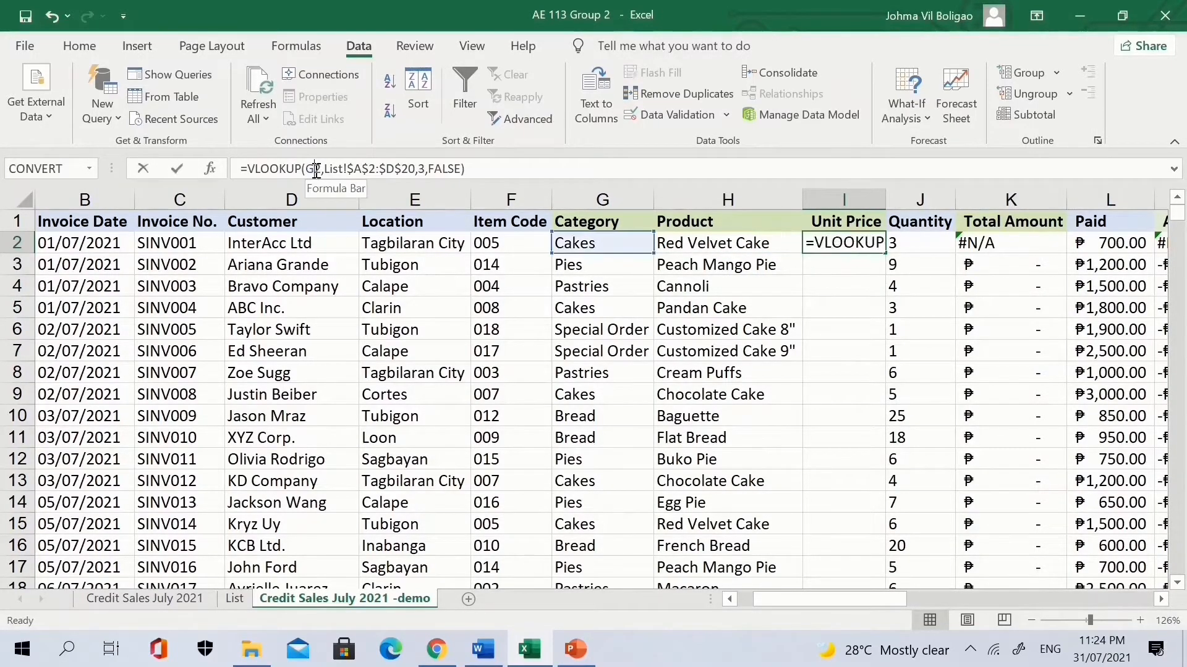
pyautogui.press('BackSpace')
pyautogui.write('F')
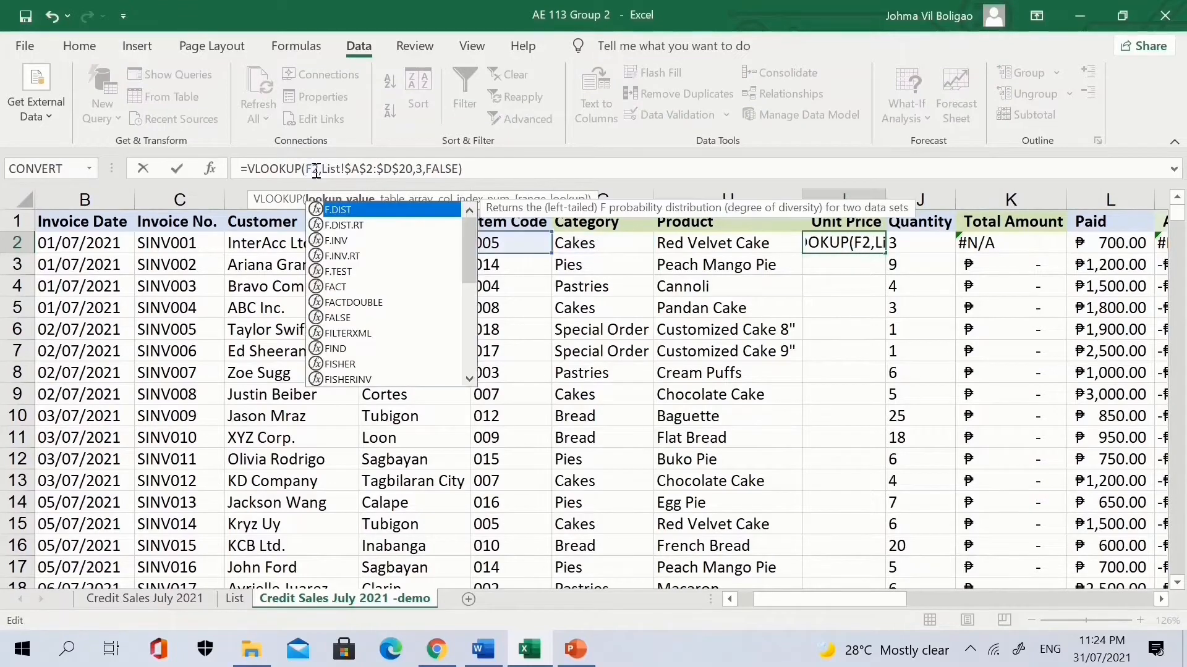
pyautogui.click(422, 168)
pyautogui.press('BackSpace')
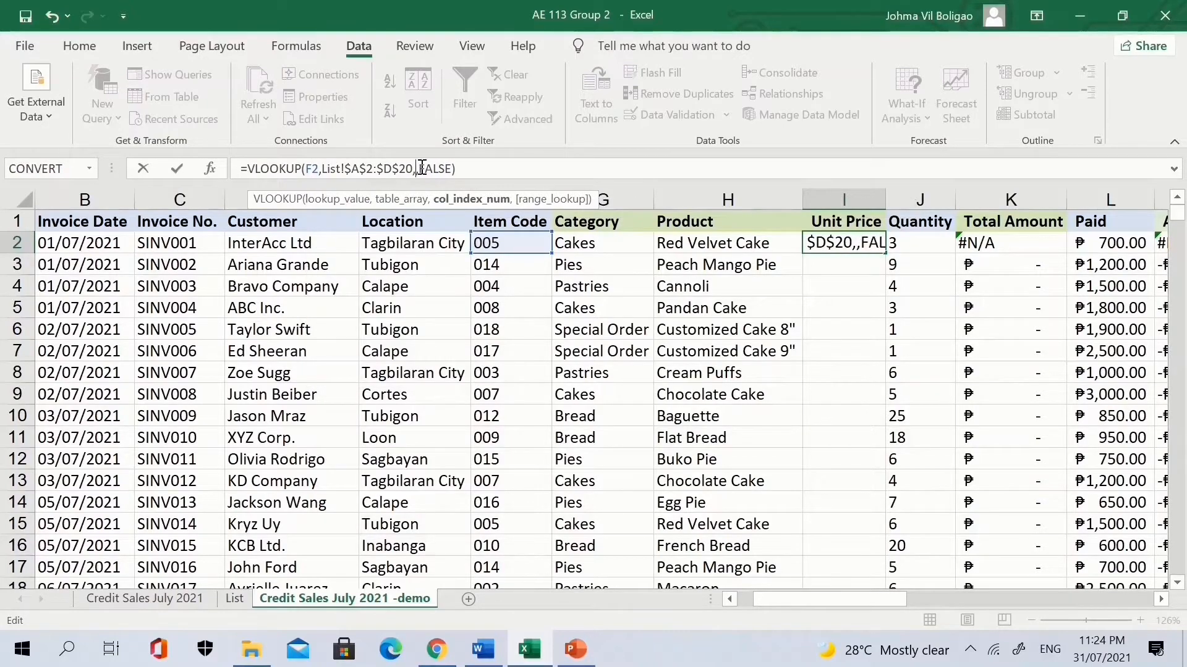
pyautogui.write('4')
pyautogui.press('Return')
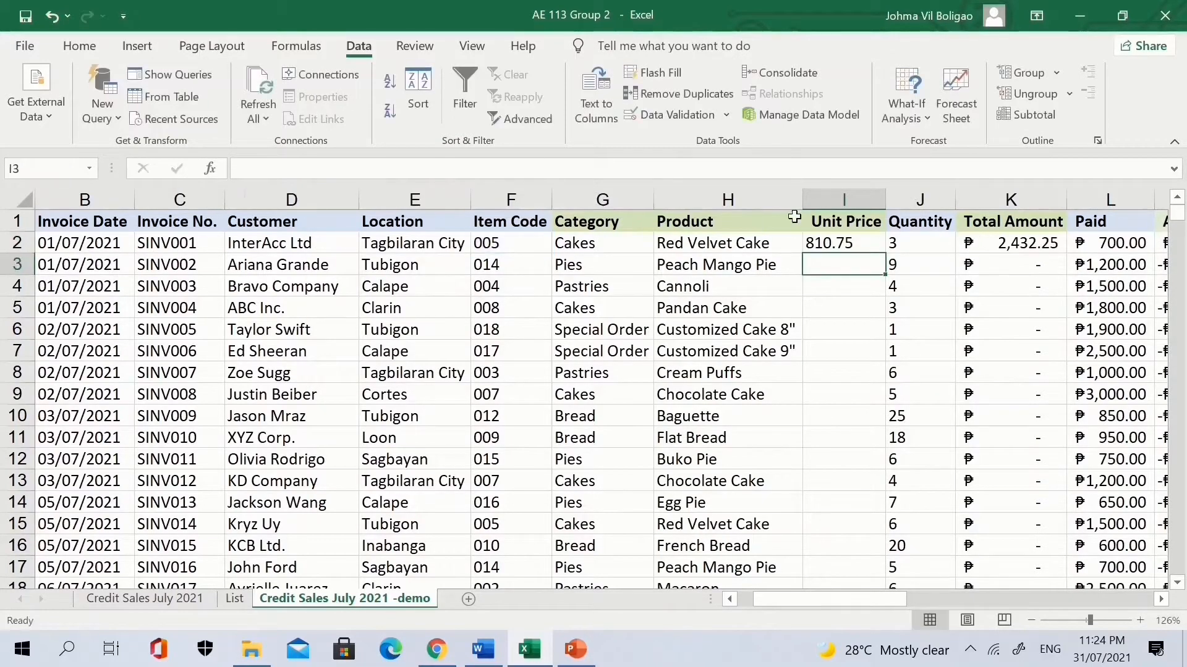
# Fill the price lookup down the Unit Price column and format the prices as Accounting.
pyautogui.click(866, 244)
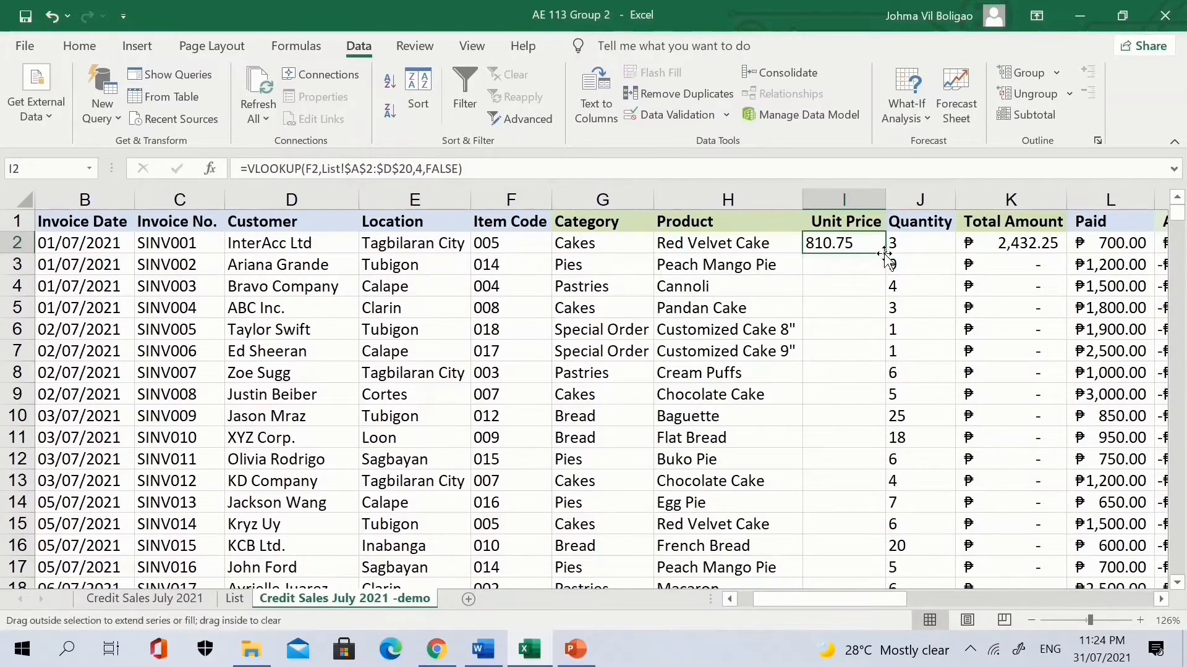
pyautogui.doubleClick(885, 254)
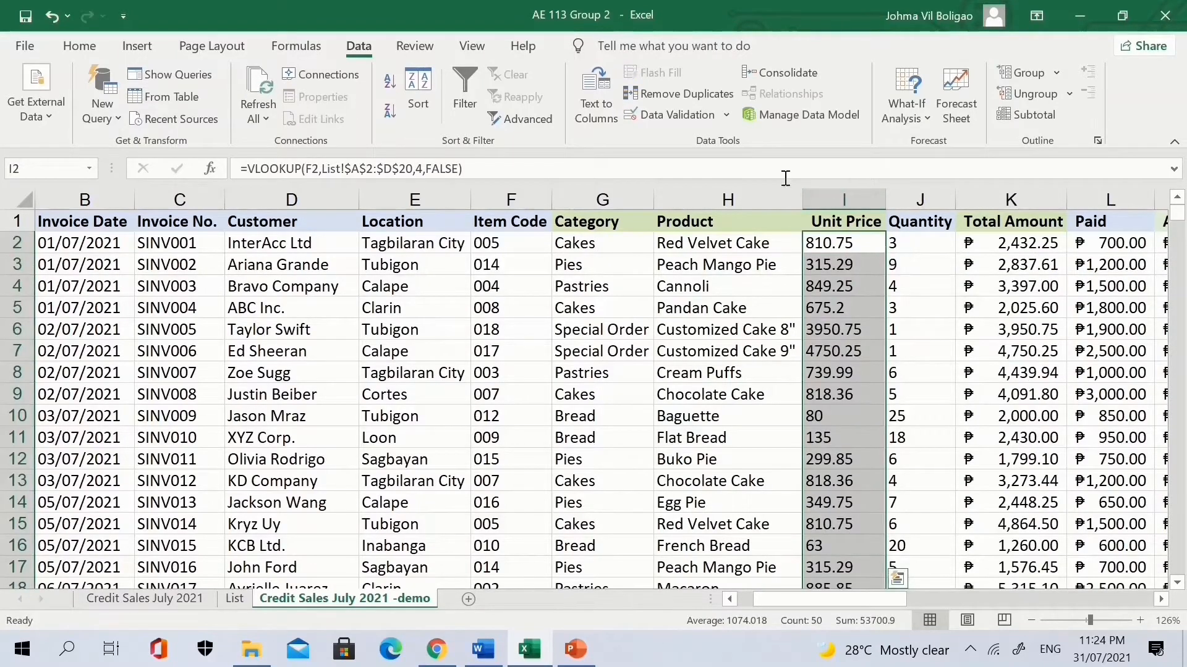
pyautogui.click(80, 47)
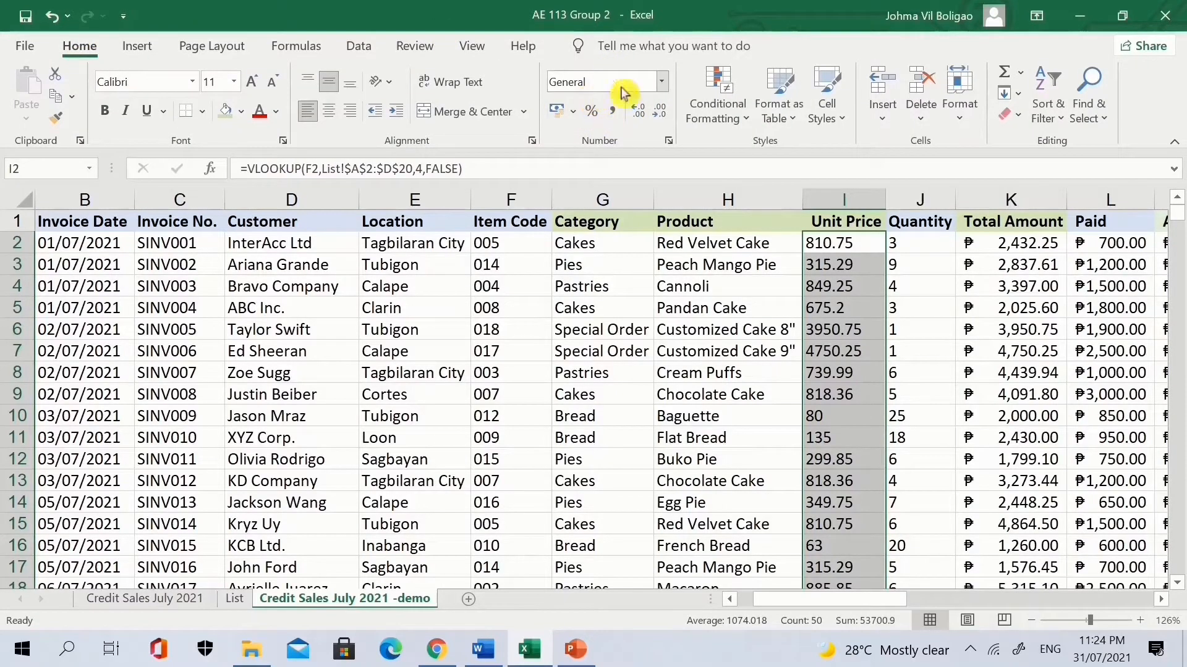
pyautogui.click(620, 86)
pyautogui.click(612, 108)
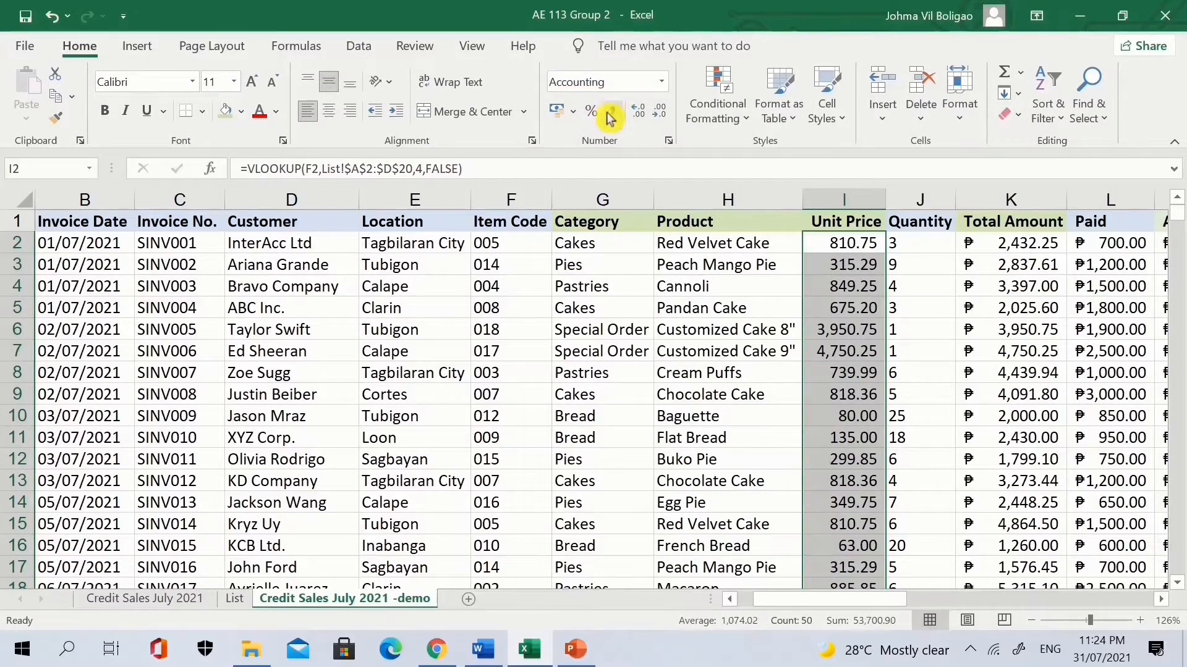
pyautogui.click(573, 111)
pyautogui.click(563, 115)
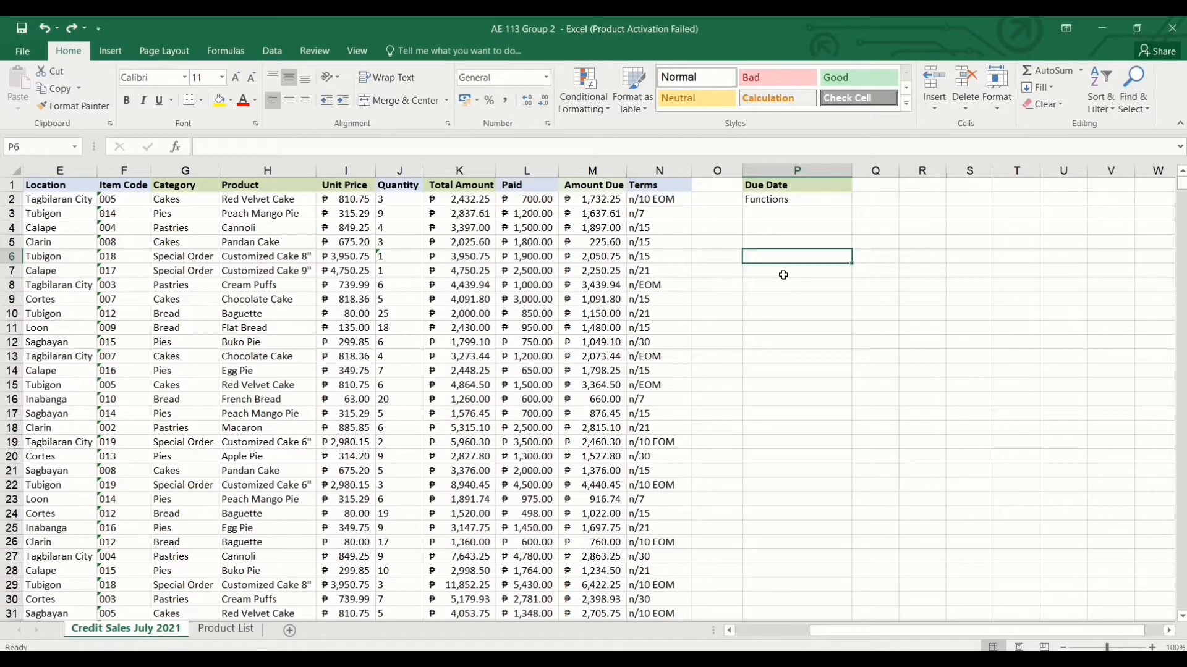
# Select N2 to check the first Terms entry, n/10 EOM.
pyautogui.click(659, 197)
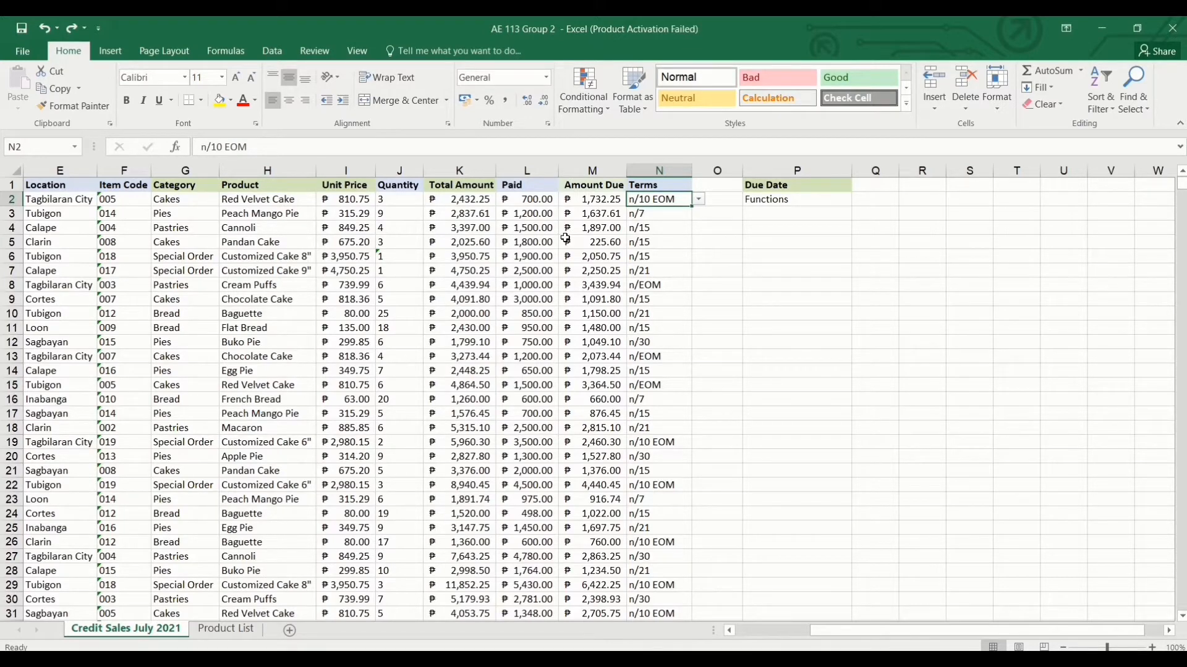
# Enter 10 EOM in O2, fill it down to O17, then switch the fill to Flash Fill.
pyautogui.click(709, 199)
pyautogui.write('10')
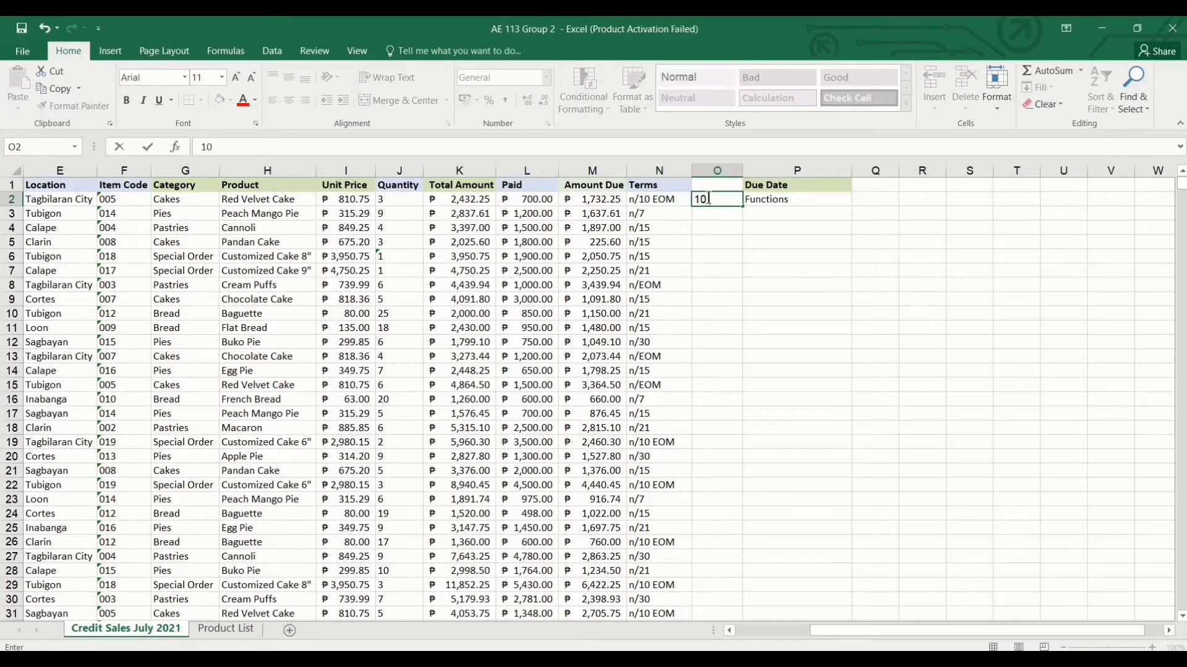
pyautogui.write(' EOM')
pyautogui.moveTo(743, 206); pyautogui.dragTo(745, 415)
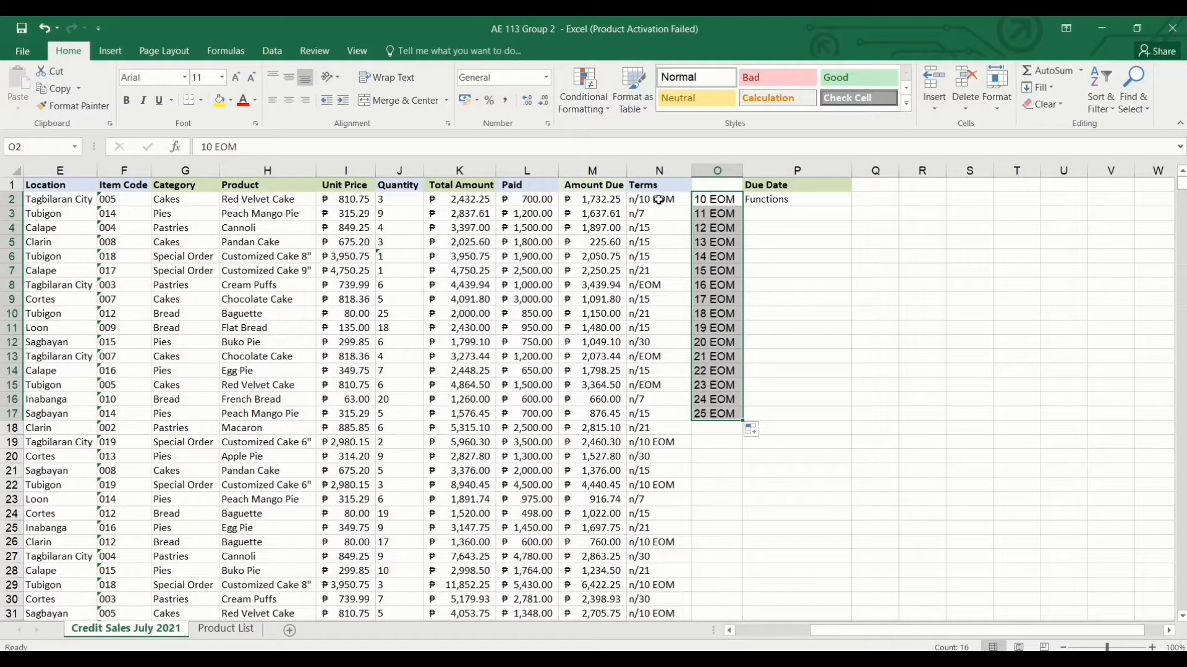
pyautogui.moveTo(658, 200); pyautogui.dragTo(684, 407)
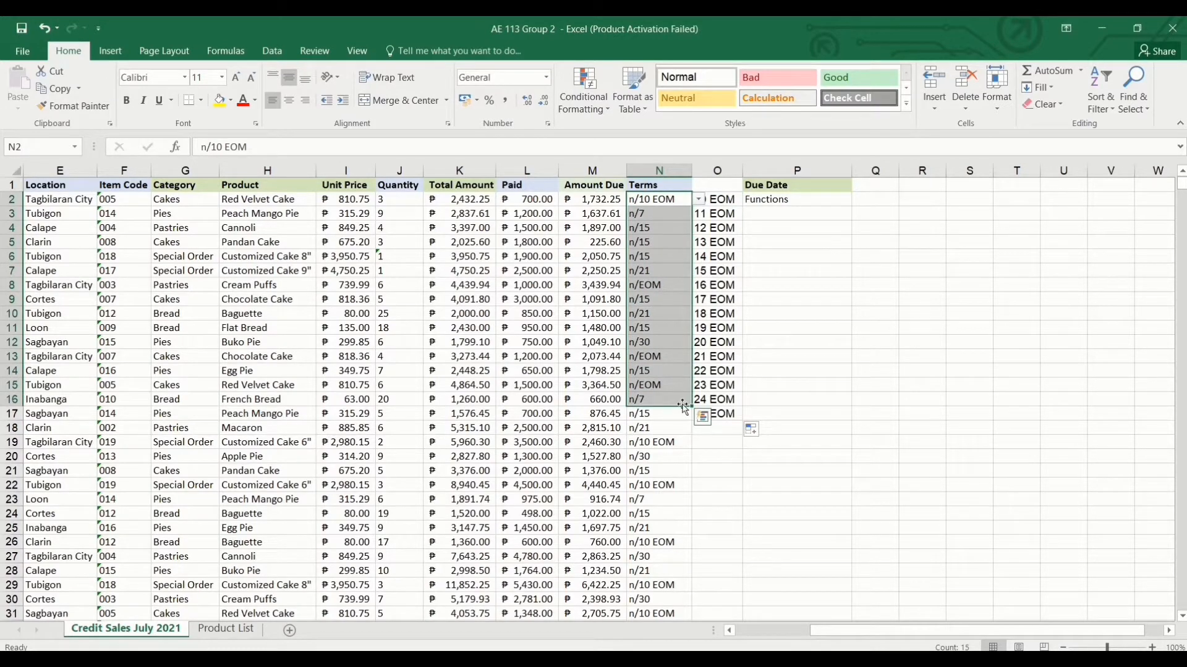
pyautogui.click(724, 335)
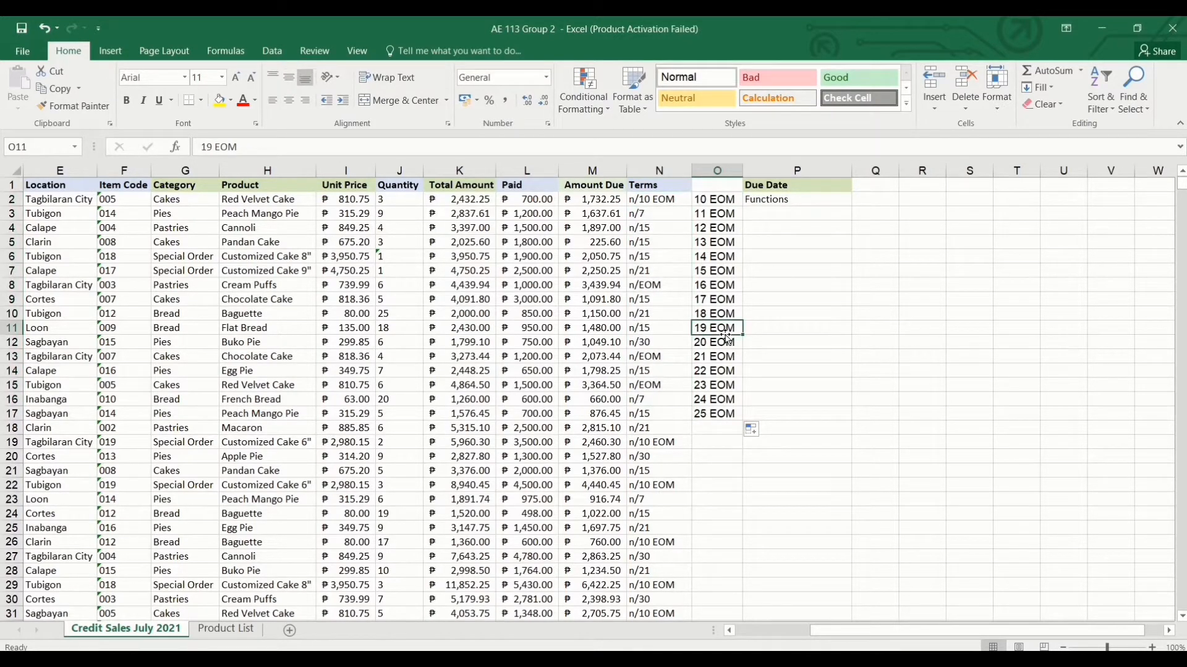
pyautogui.click(758, 433)
pyautogui.click(758, 431)
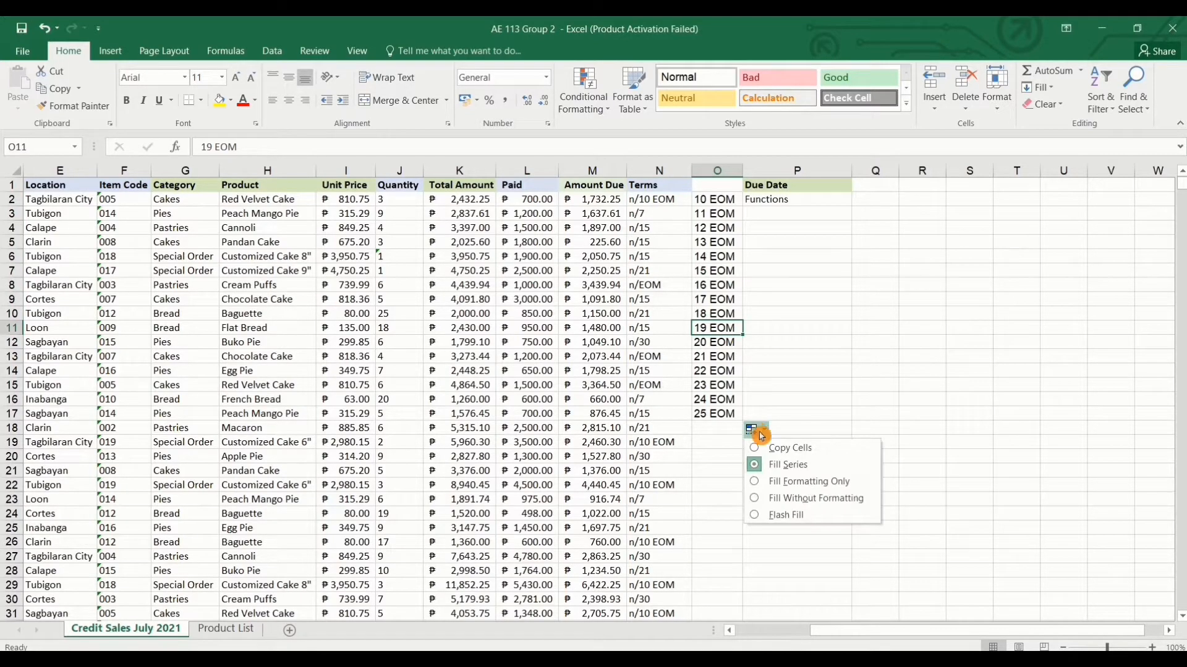
pyautogui.click(811, 516)
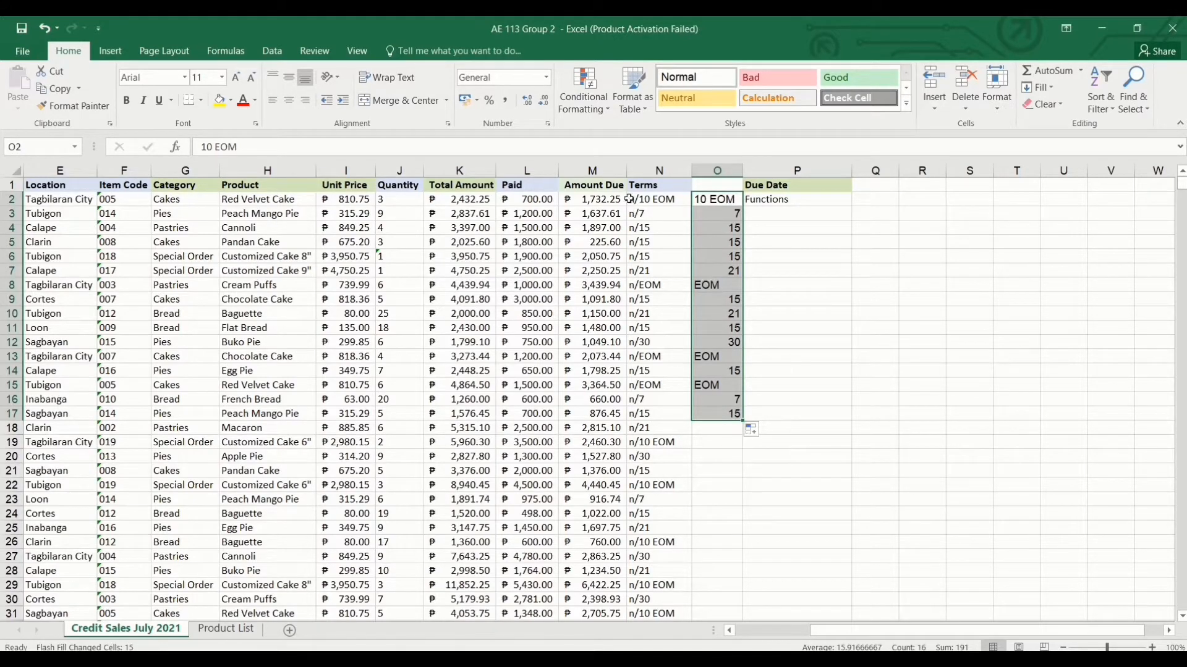
# Undo the Flash Fill and the 10 EOM entry twice so column O is empty, then reselect O2.
pyautogui.moveTo(629, 199); pyautogui.dragTo(684, 414)
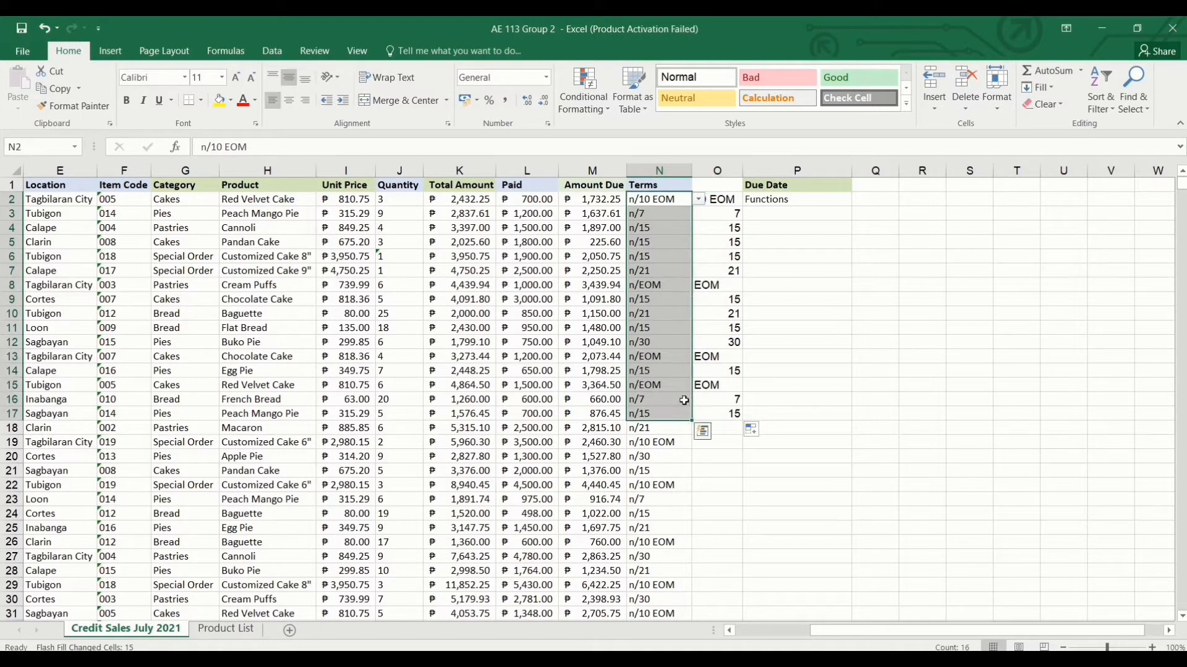
pyautogui.click(723, 189)
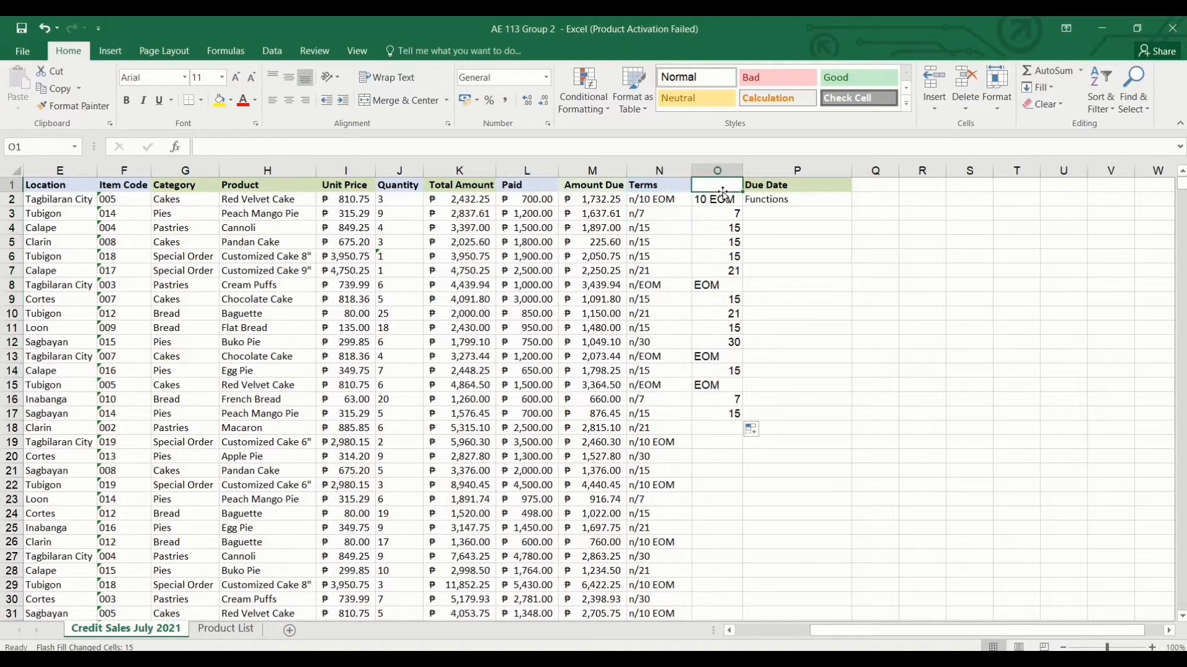
pyautogui.moveTo(723, 194); pyautogui.dragTo(732, 371)
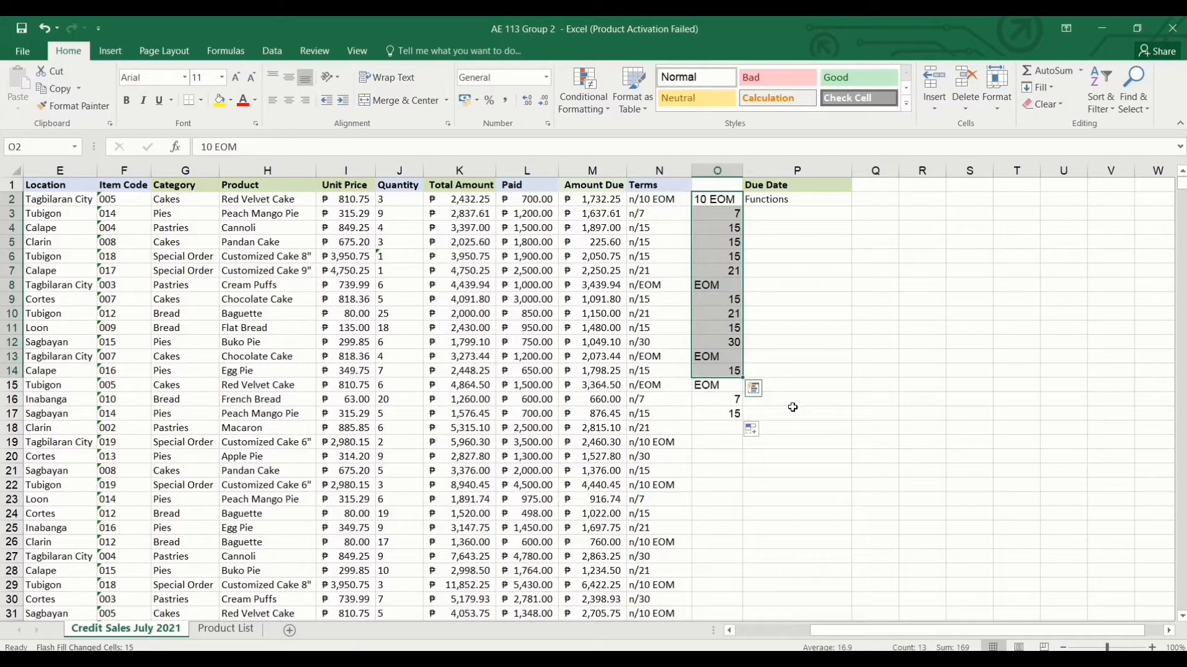
pyautogui.click(776, 337)
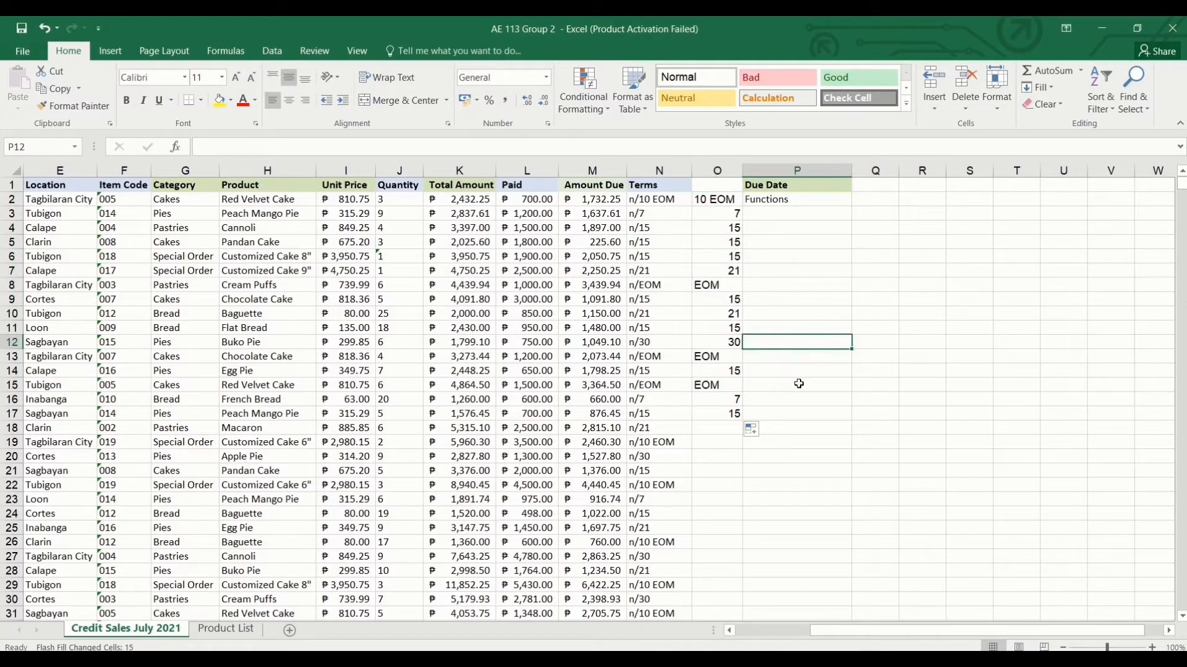
pyautogui.hotkey('ctrl', 'z')
pyautogui.hotkey('ctrl', 'z')
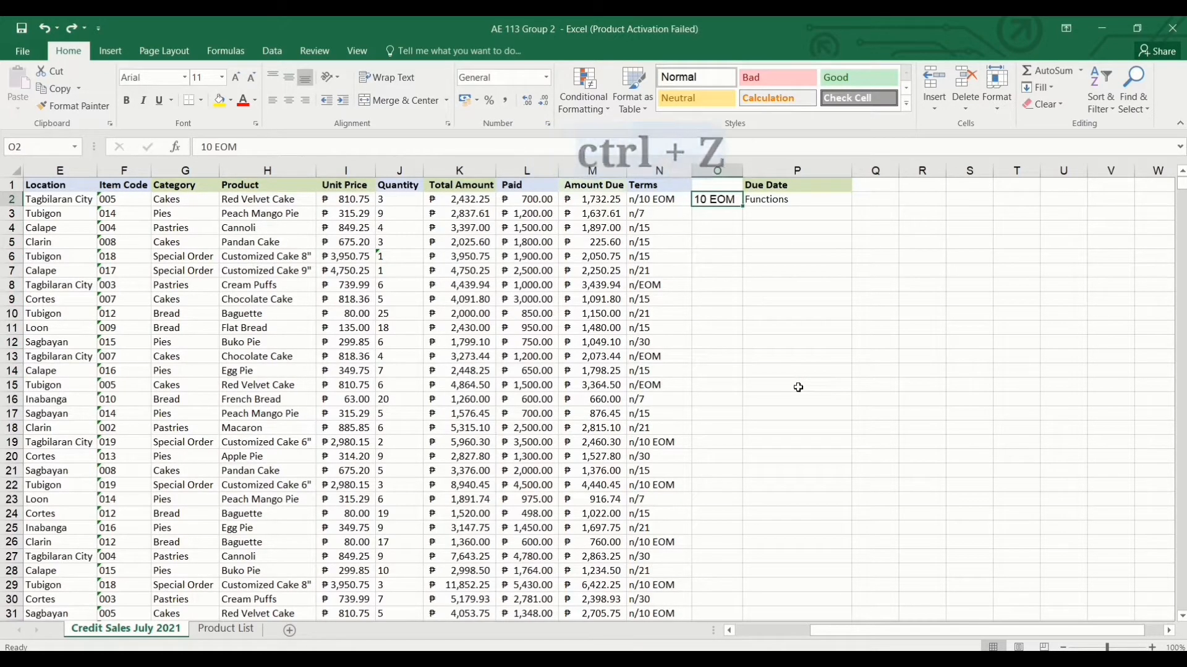
pyautogui.hotkey('ctrl', 'z')
pyautogui.click(718, 231)
pyautogui.click(720, 200)
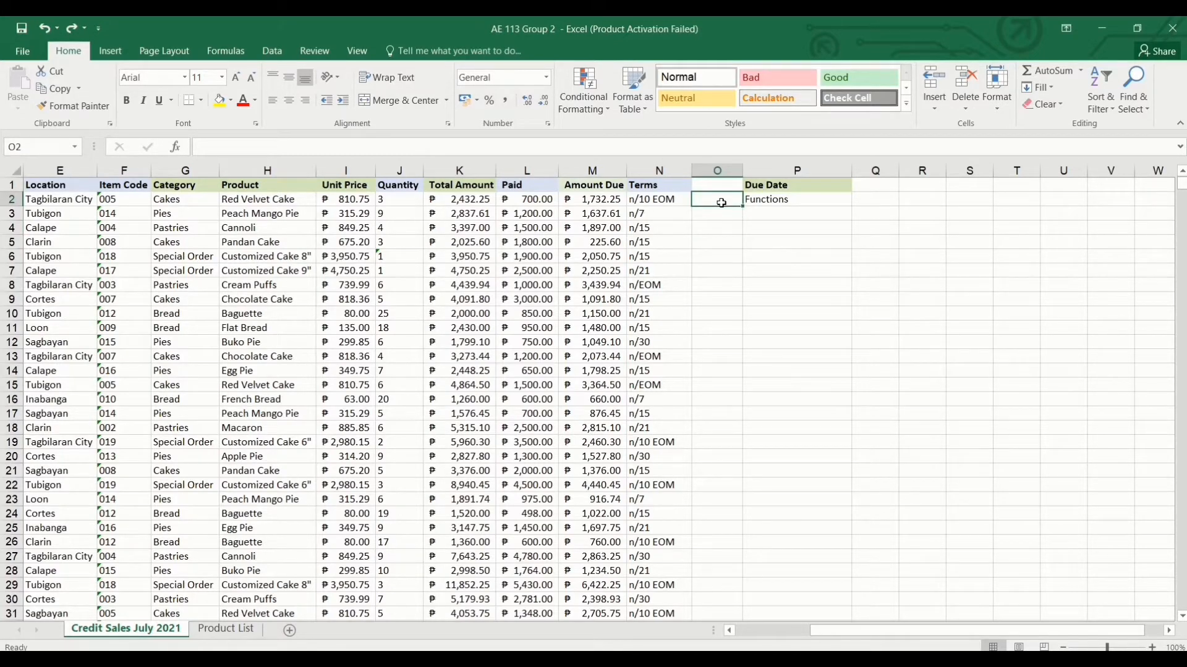
# Re-enter 10 EOM in O2, flash-fill the day counts with Ctrl+E, then undo the Flash Fill.
pyautogui.write('10 EOM')
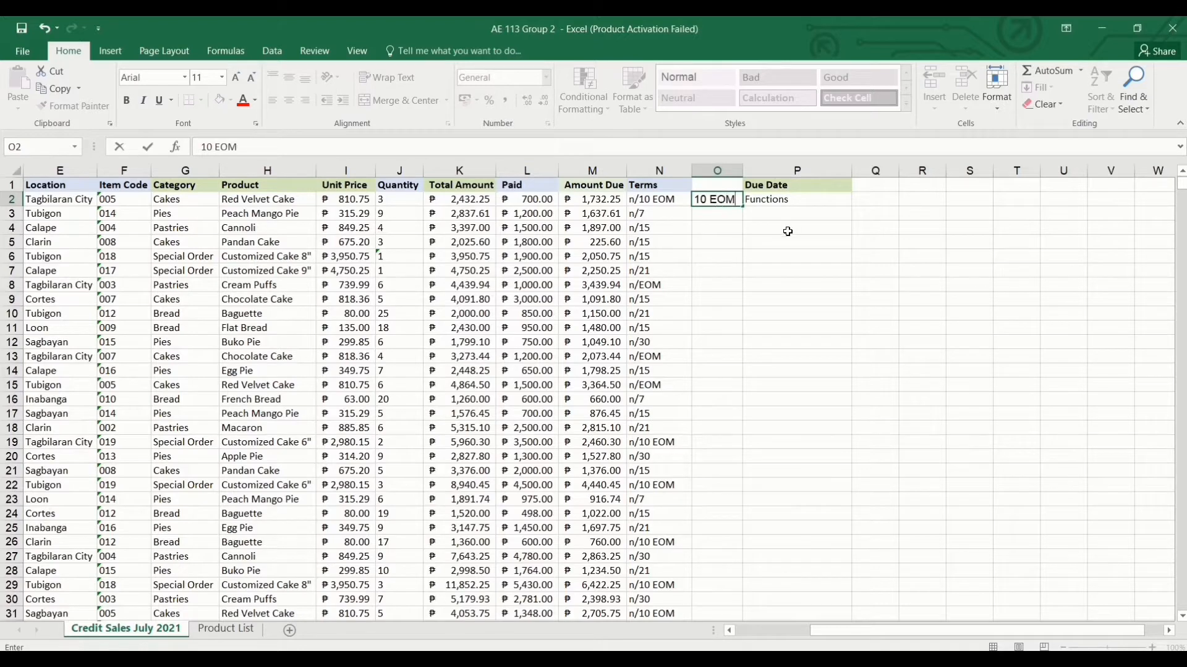
pyautogui.hotkey('ctrl', 'Return')
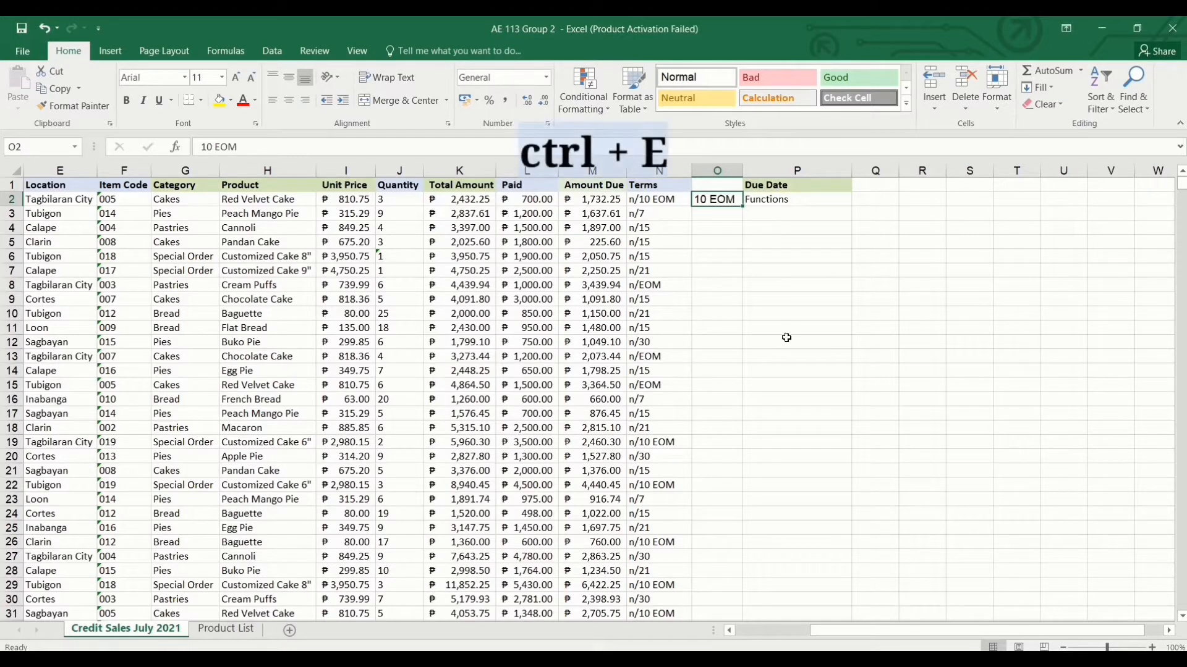
pyautogui.hotkey('ctrl', 'e')
pyautogui.click(772, 286)
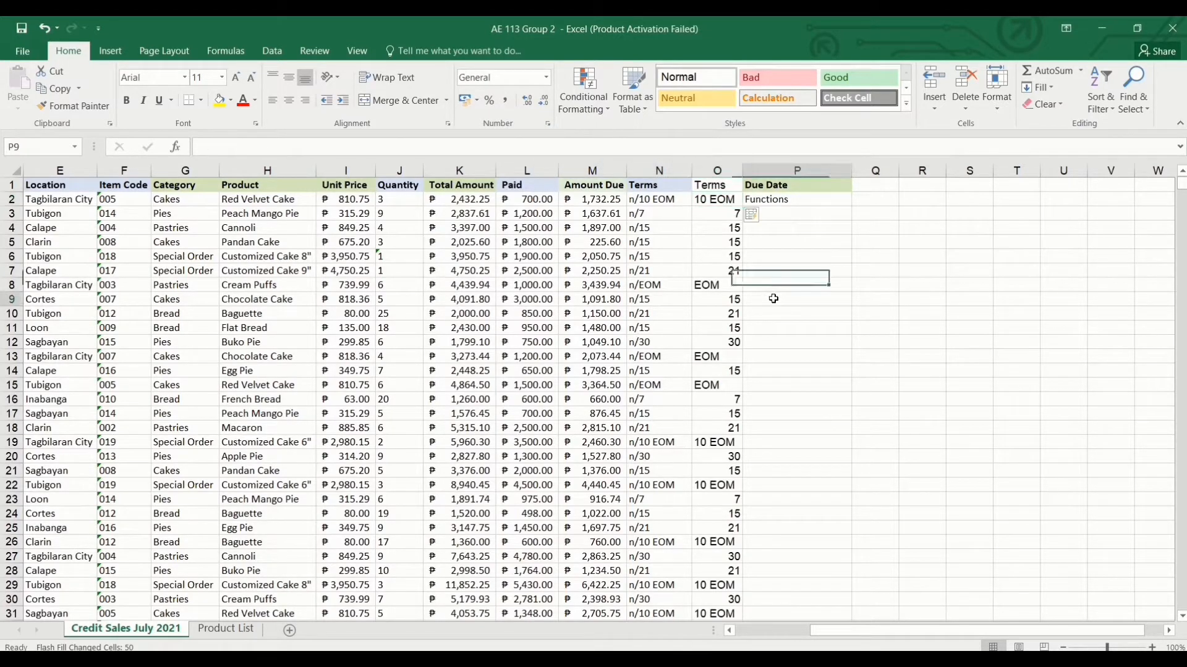
pyautogui.click(773, 299)
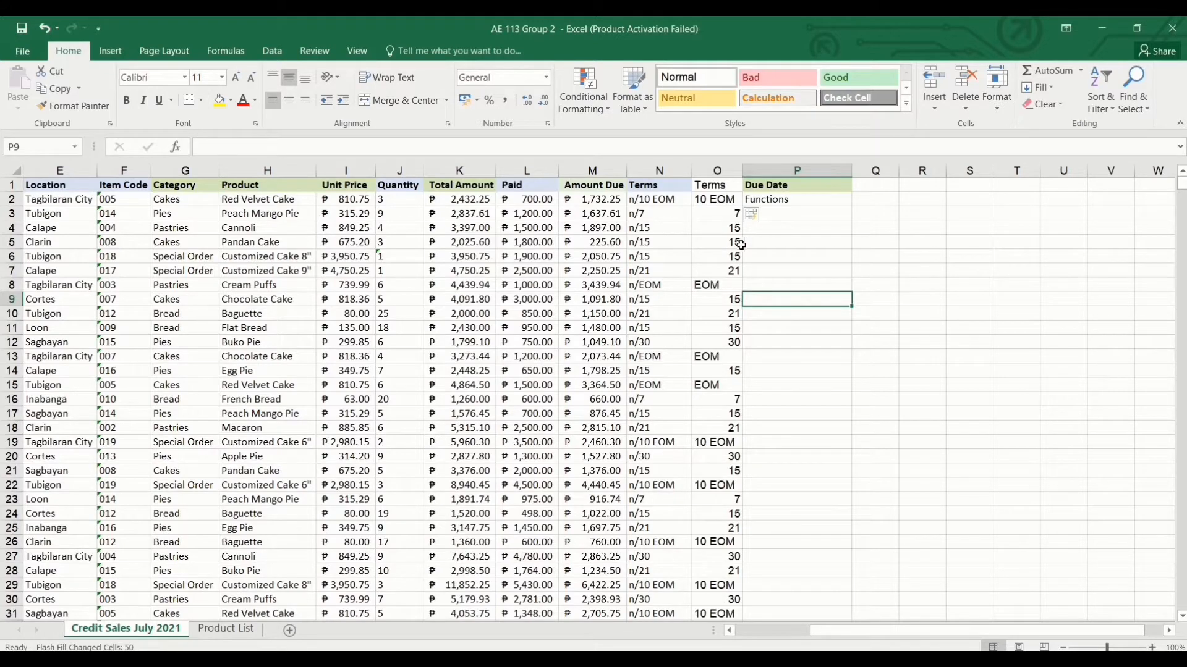
pyautogui.click(775, 229)
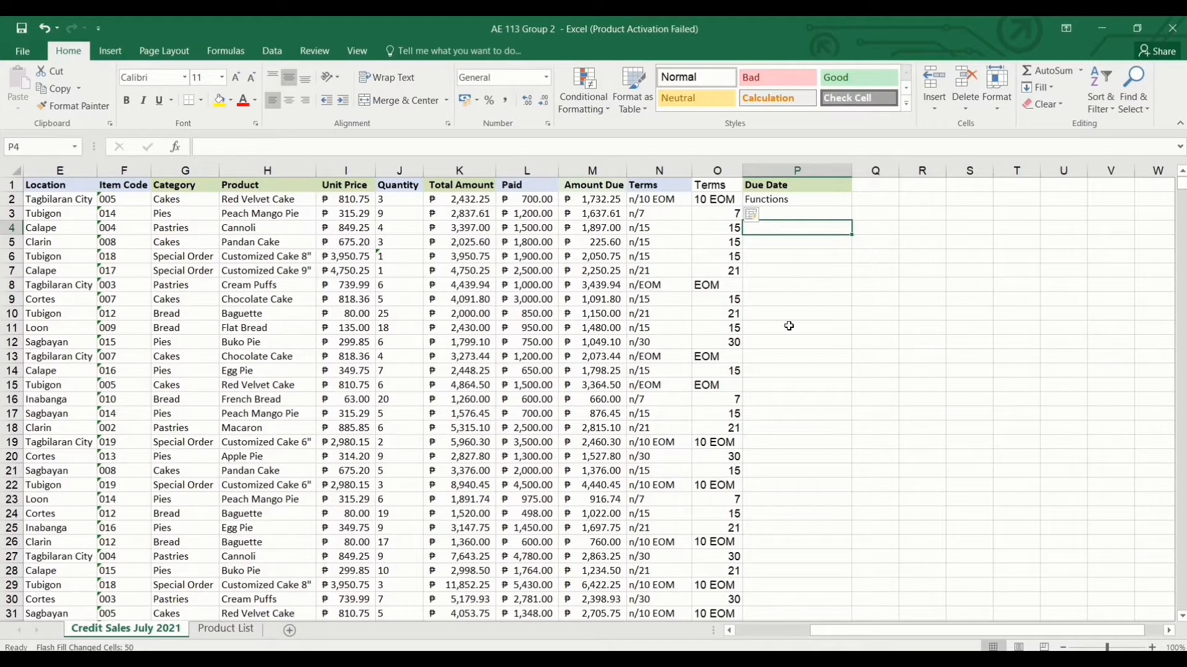
pyautogui.hotkey('ctrl', 'z')
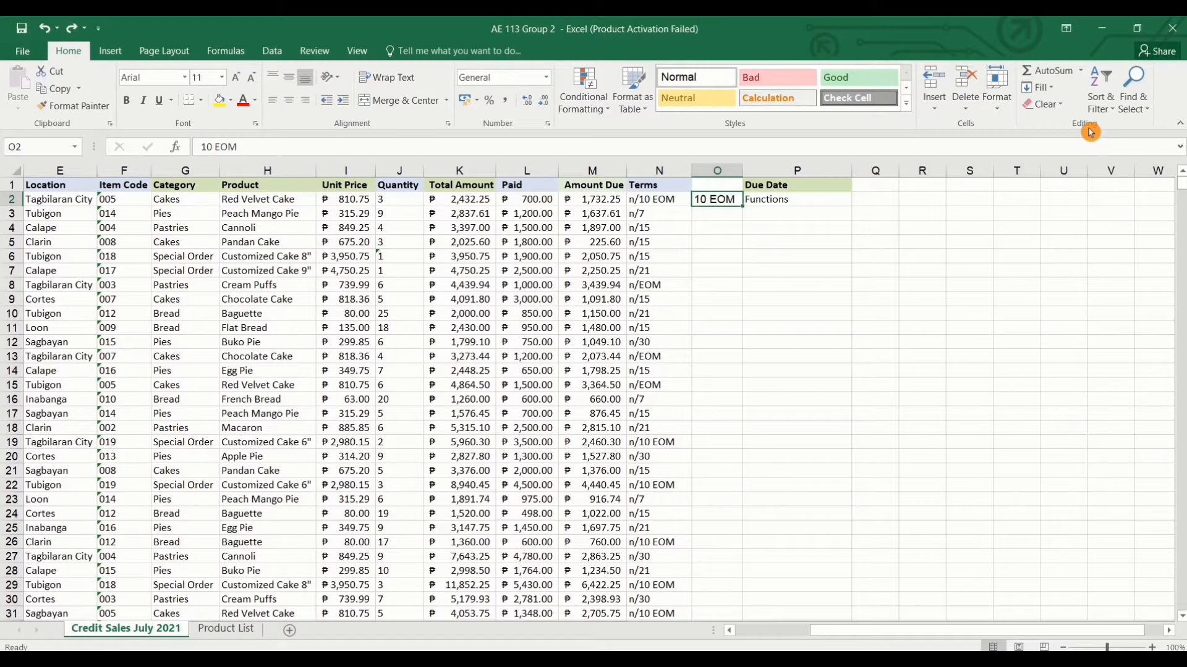
# Flash-fill column O from the 10 EOM example via Home > Fill, then compare the extracted terms with column N.
pyautogui.click(1055, 89)
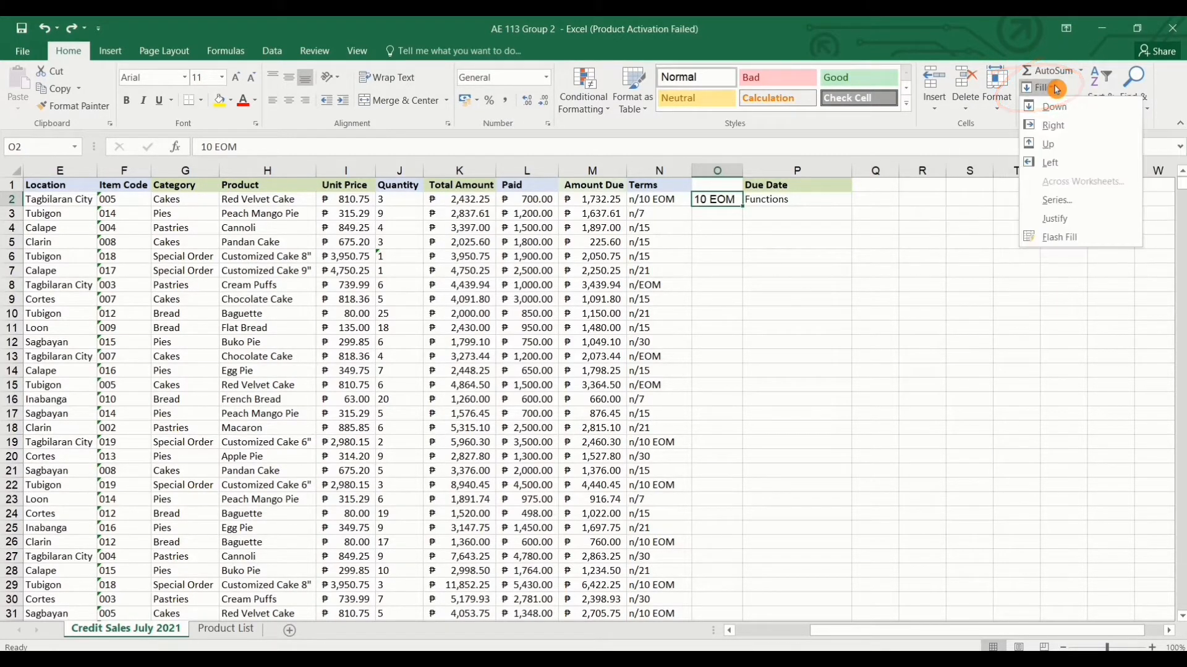
pyautogui.click(1098, 238)
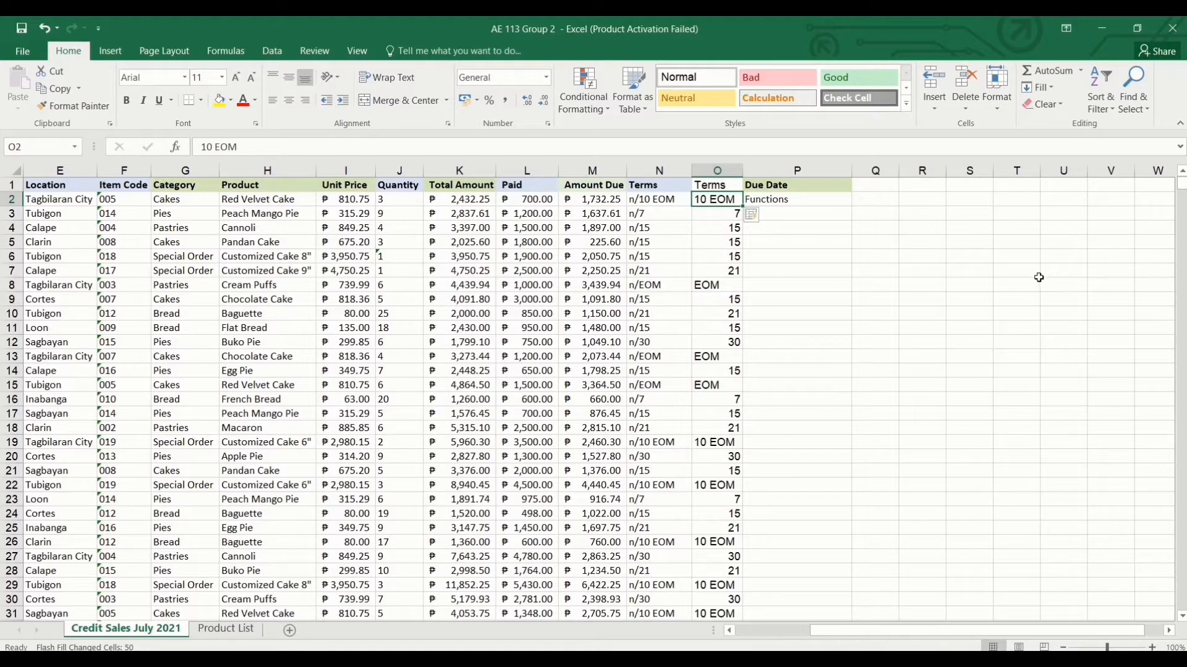
pyautogui.moveTo(674, 202); pyautogui.dragTo(664, 371)
pyautogui.moveTo(717, 199); pyautogui.dragTo(728, 340)
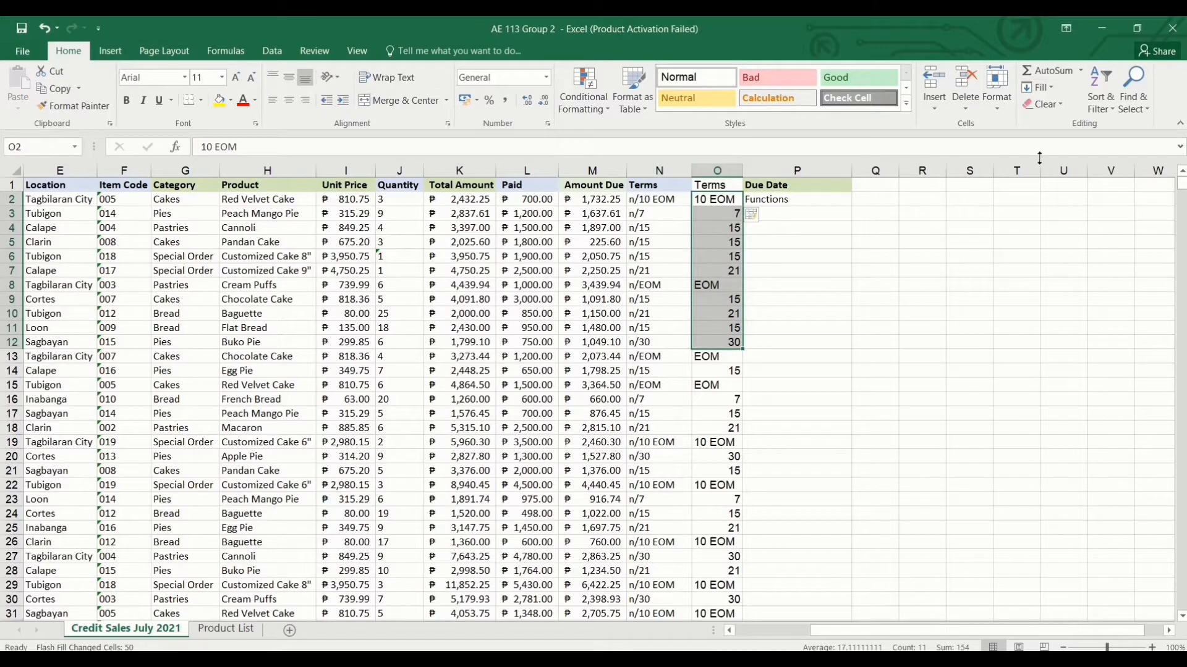
pyautogui.click(939, 284)
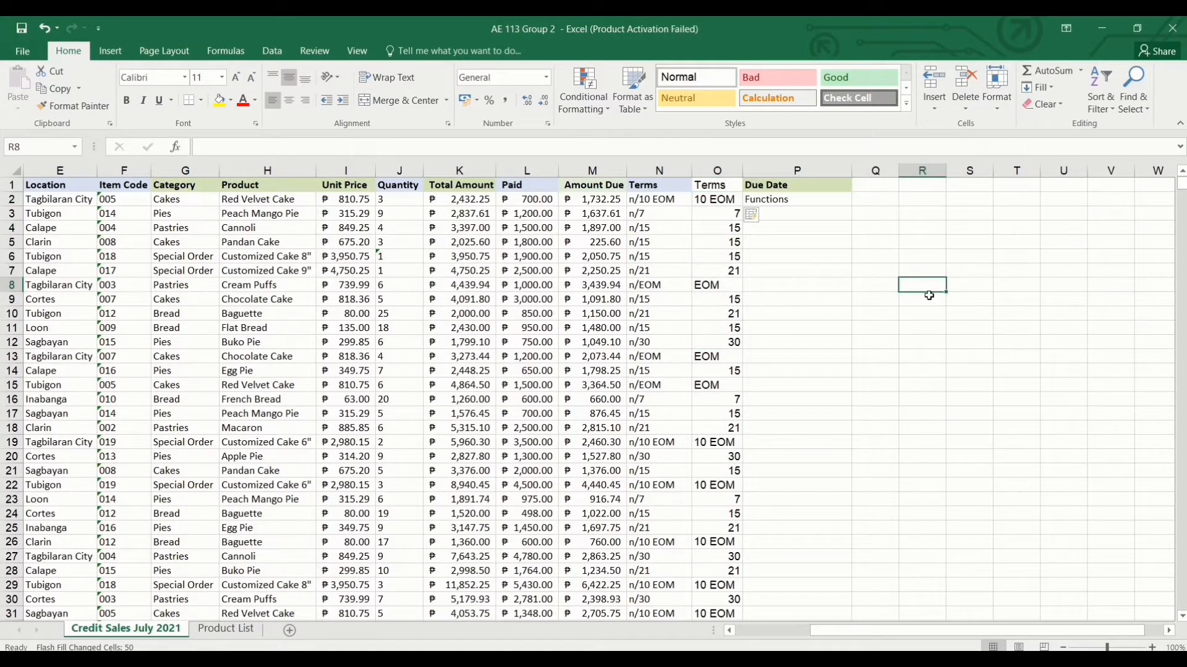
pyautogui.click(275, 52)
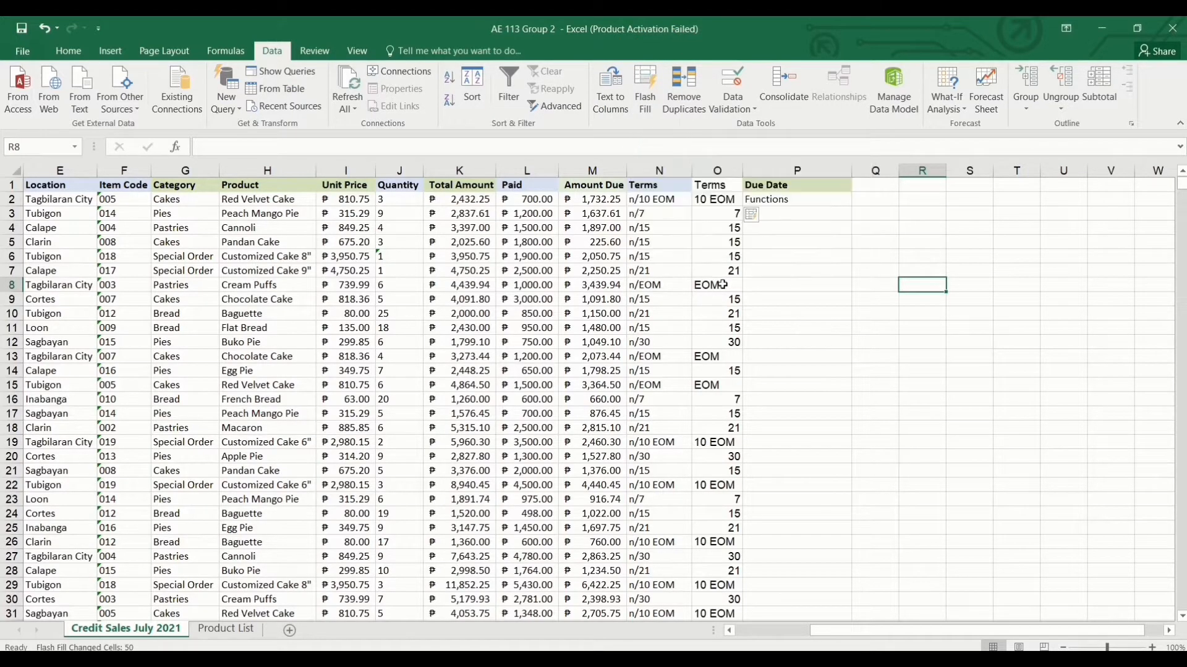
pyautogui.moveTo(708, 288); pyautogui.dragTo(725, 474)
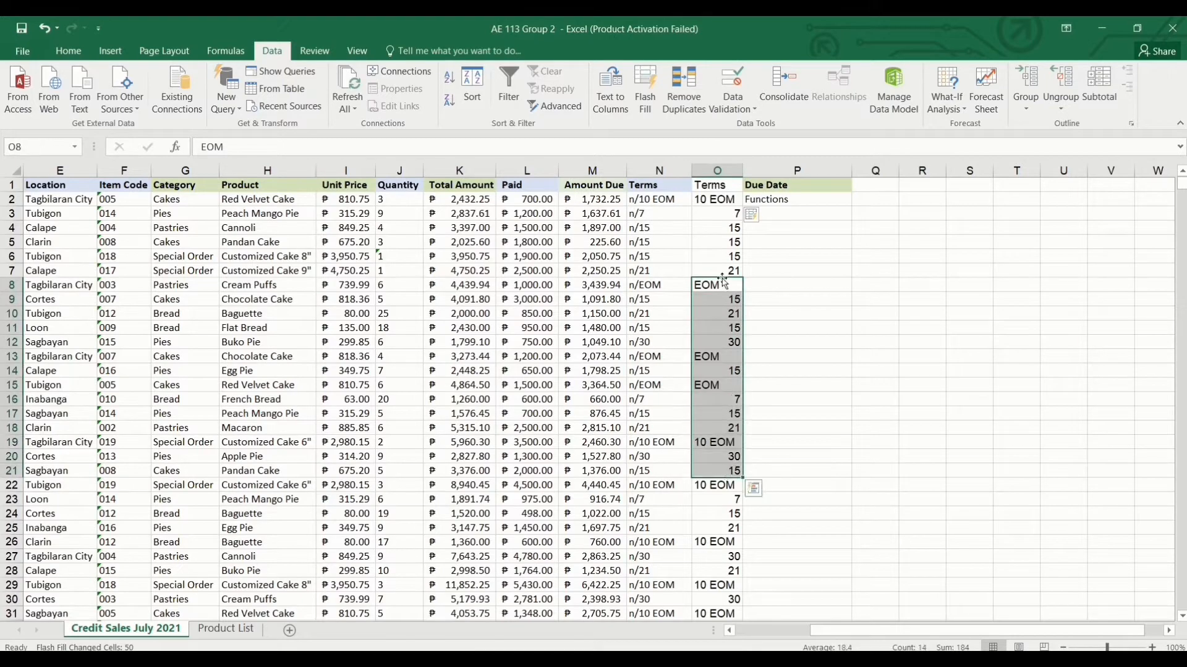
pyautogui.moveTo(710, 196); pyautogui.dragTo(726, 340)
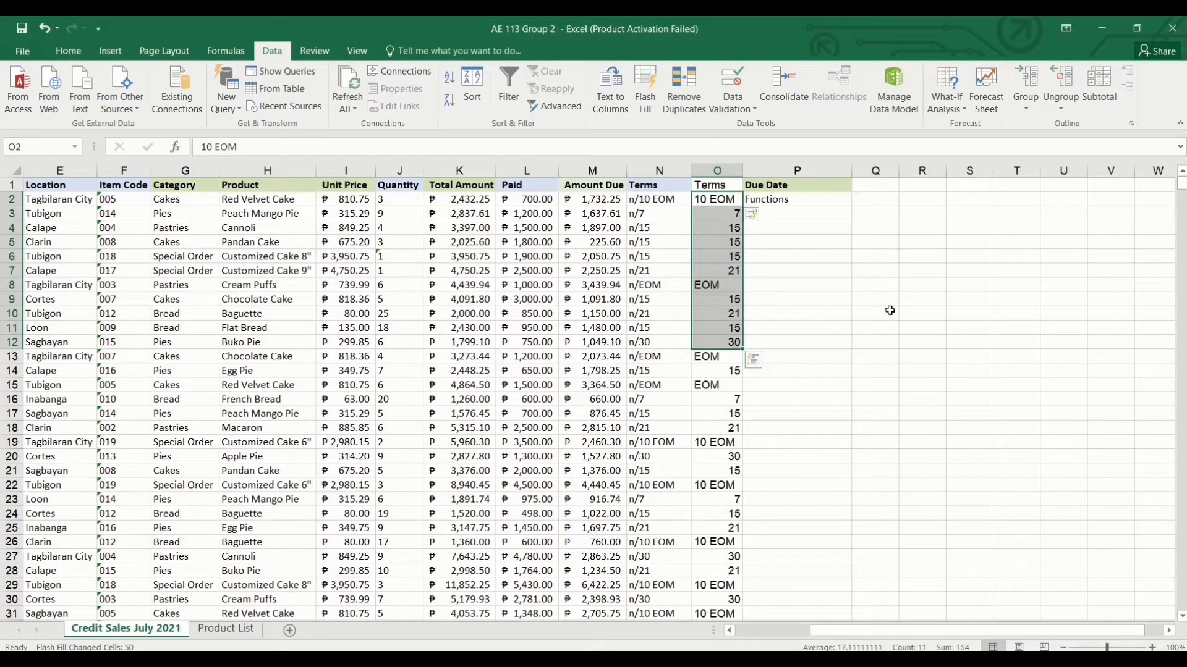
pyautogui.moveTo(893, 326); pyautogui.dragTo(900, 327)
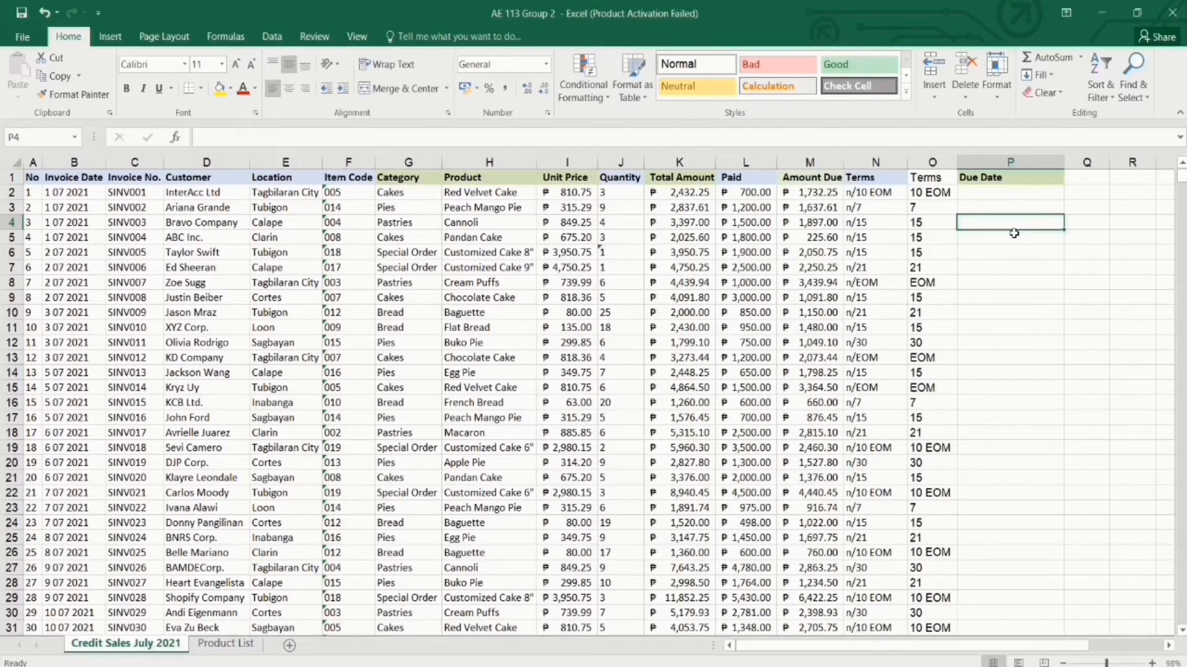
pyautogui.moveTo(945, 194); pyautogui.dragTo(951, 333)
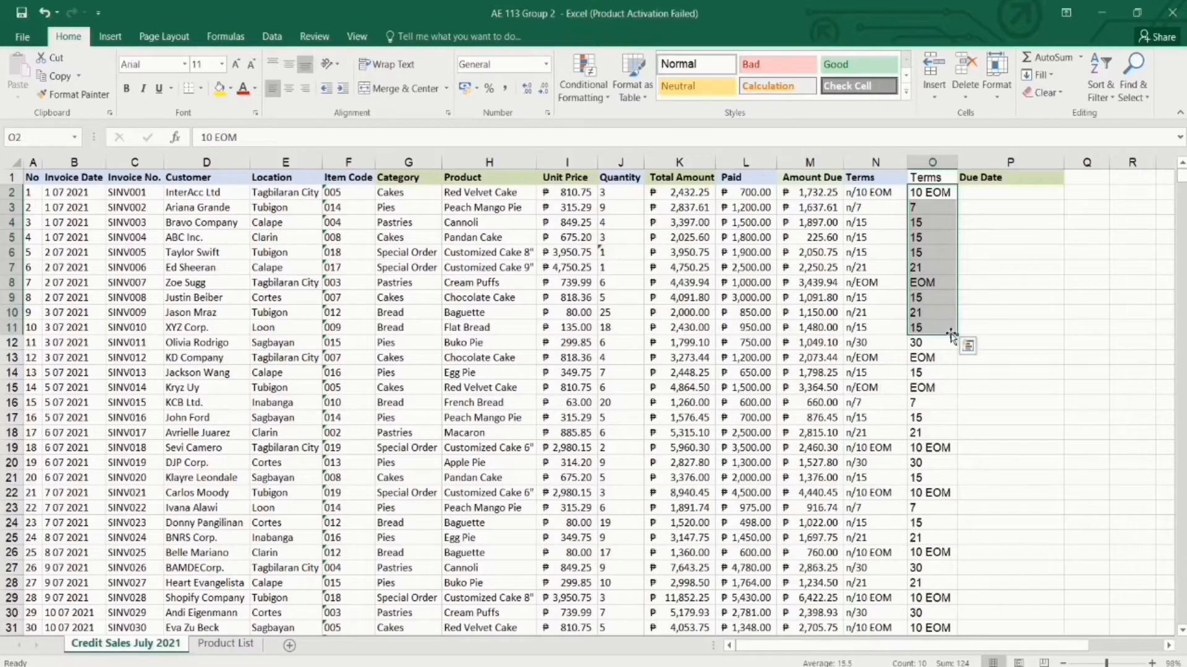
pyautogui.click(1020, 222)
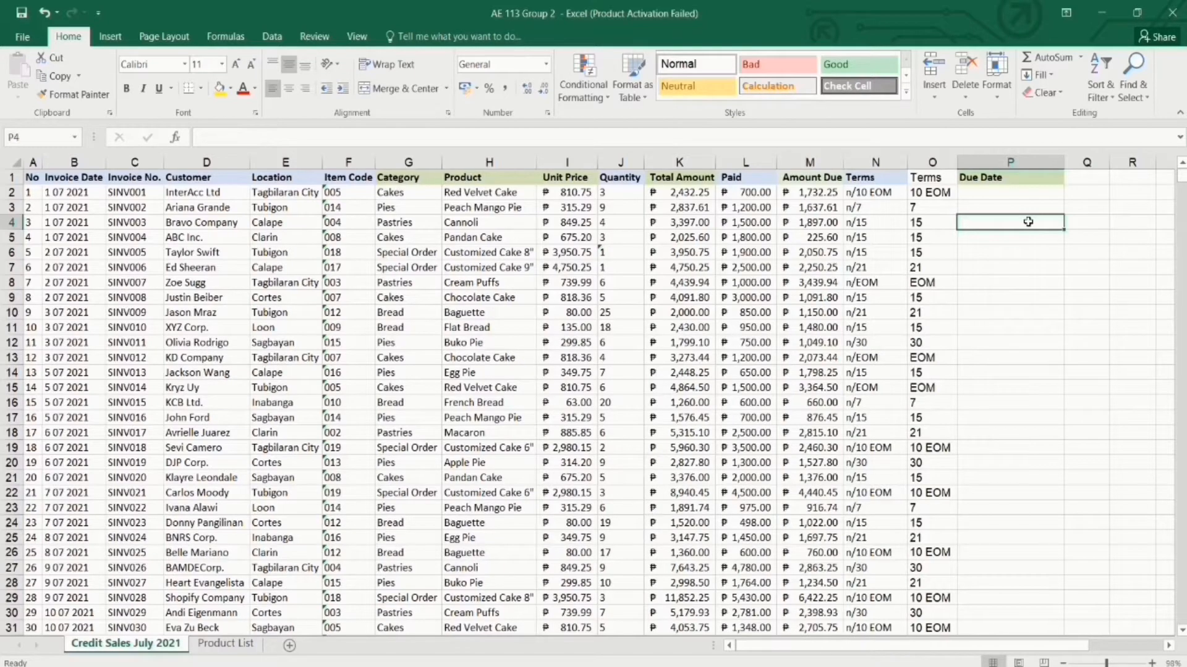
# Select columns C through M down to row 51 and hide them with Ctrl+0.
pyautogui.click(138, 180)
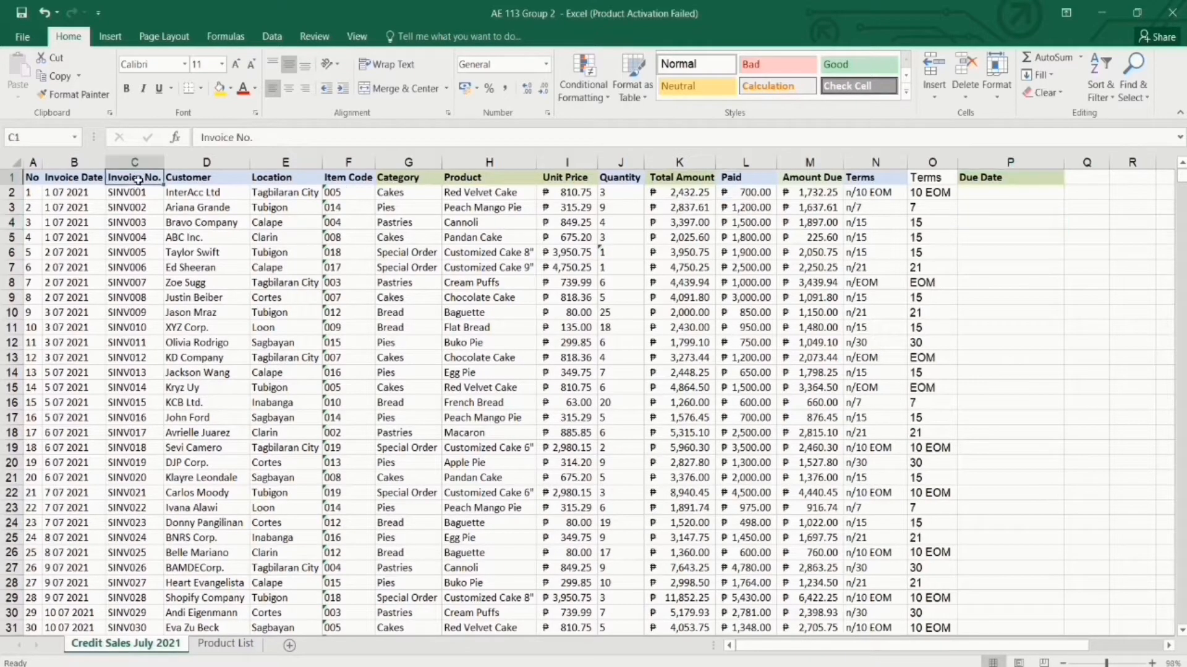
pyautogui.moveTo(137, 180); pyautogui.dragTo(797, 181)
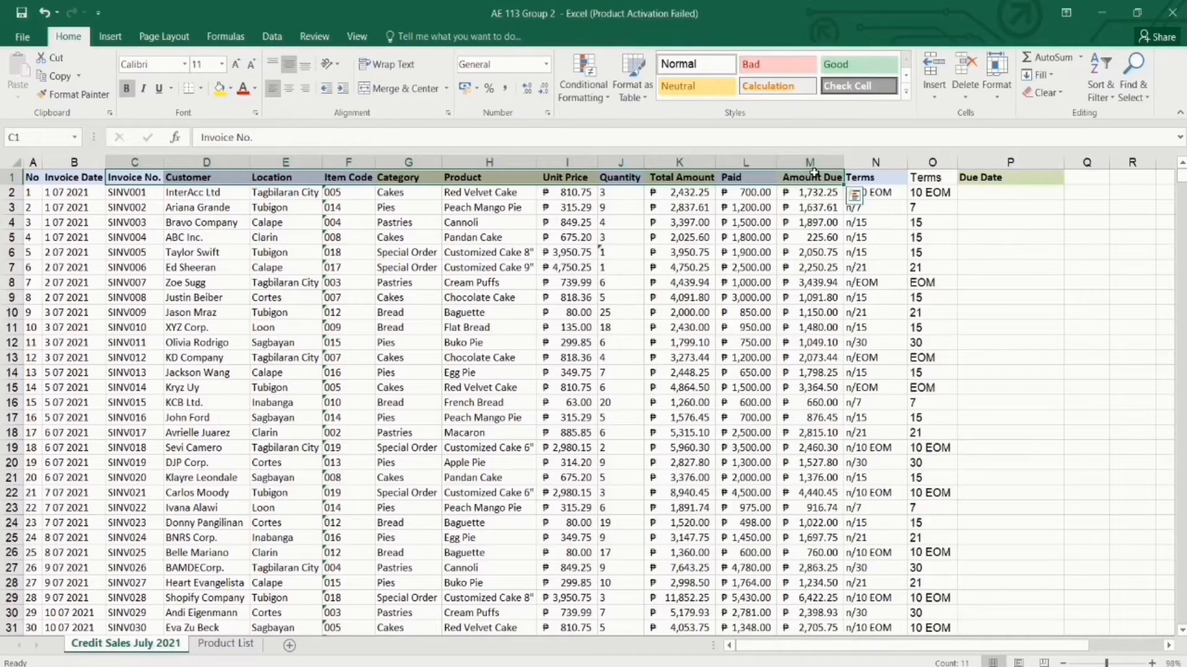
pyautogui.hotkey('ctrl', 'shift', 'Down')
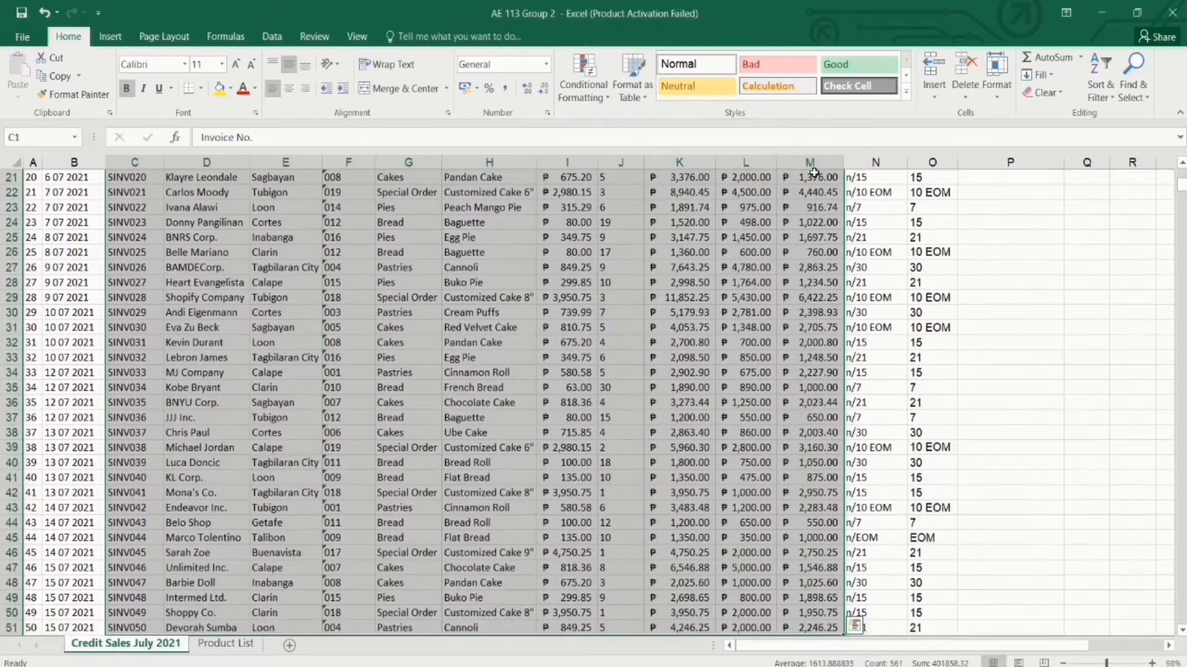
pyautogui.scroll(6, 602, 271)
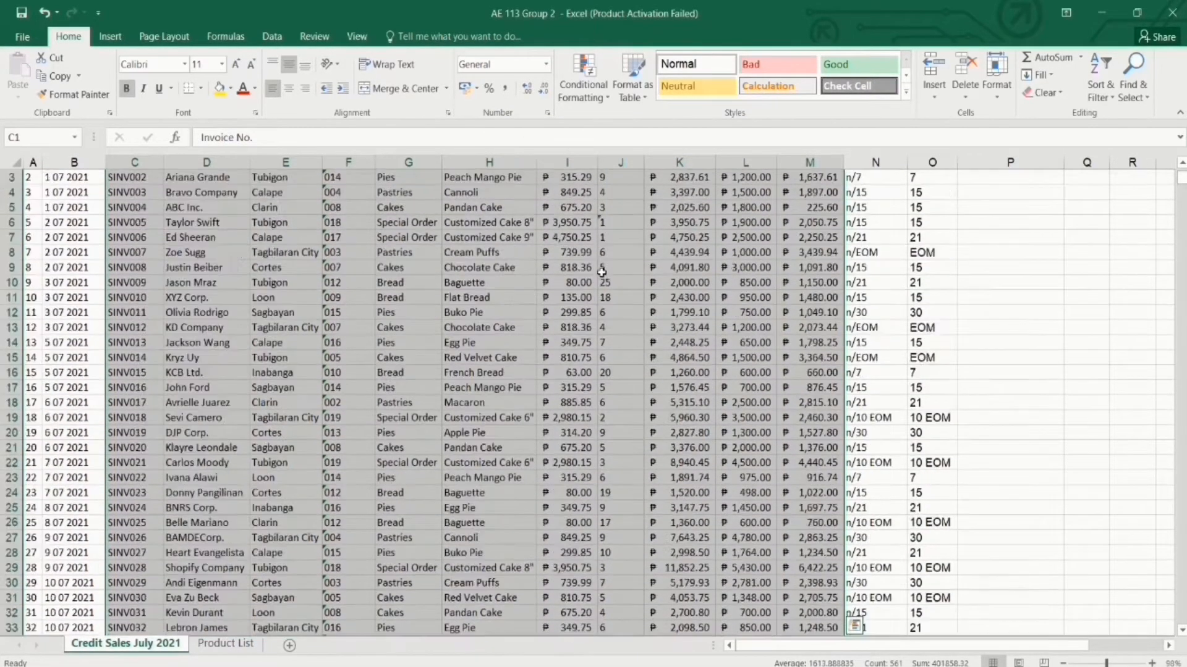
pyautogui.scroll(1, 602, 272)
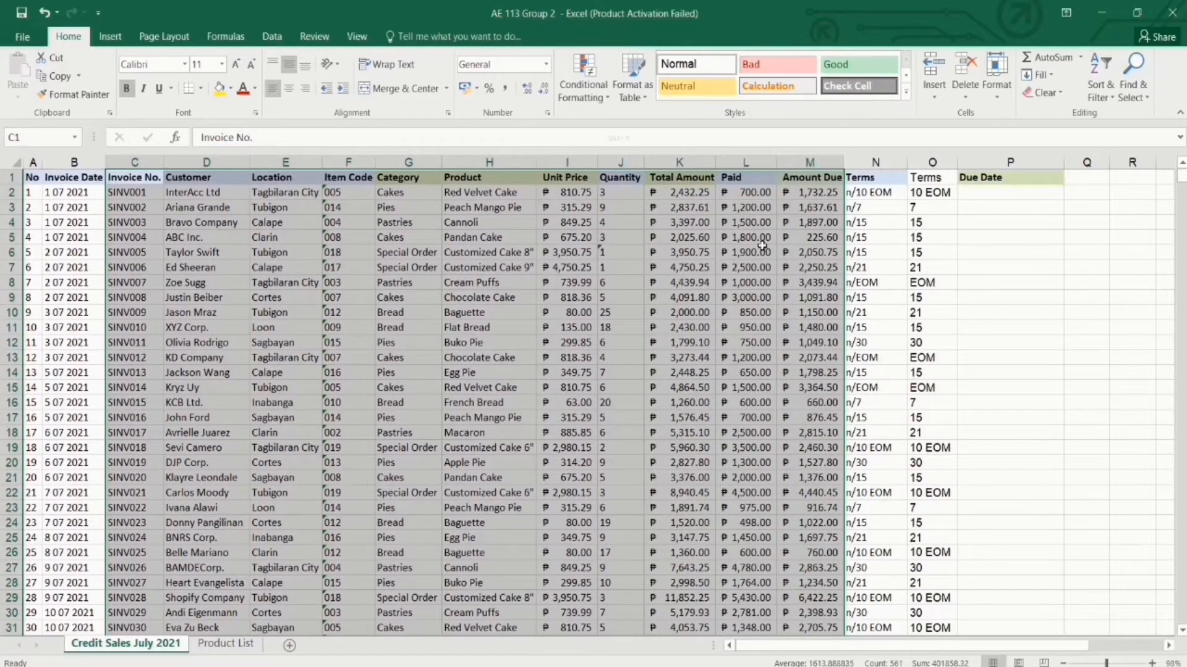
pyautogui.hotkey('ctrl', '0')
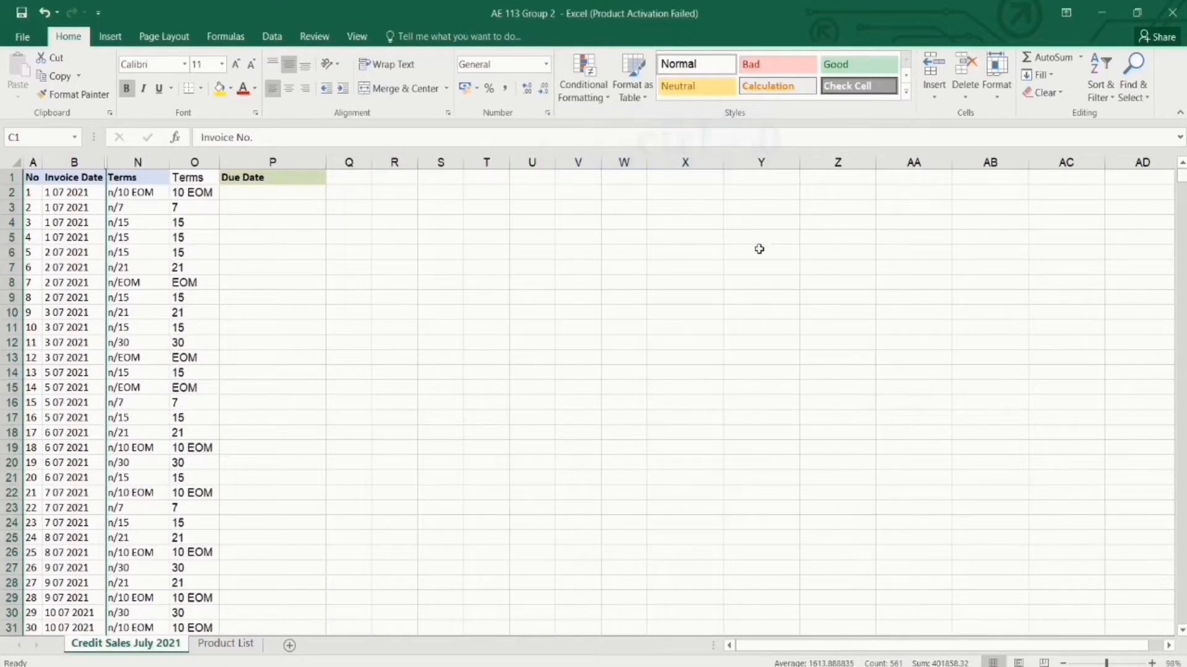
# Zoom the worksheet in to about 151%.
pyautogui.click(140, 280)
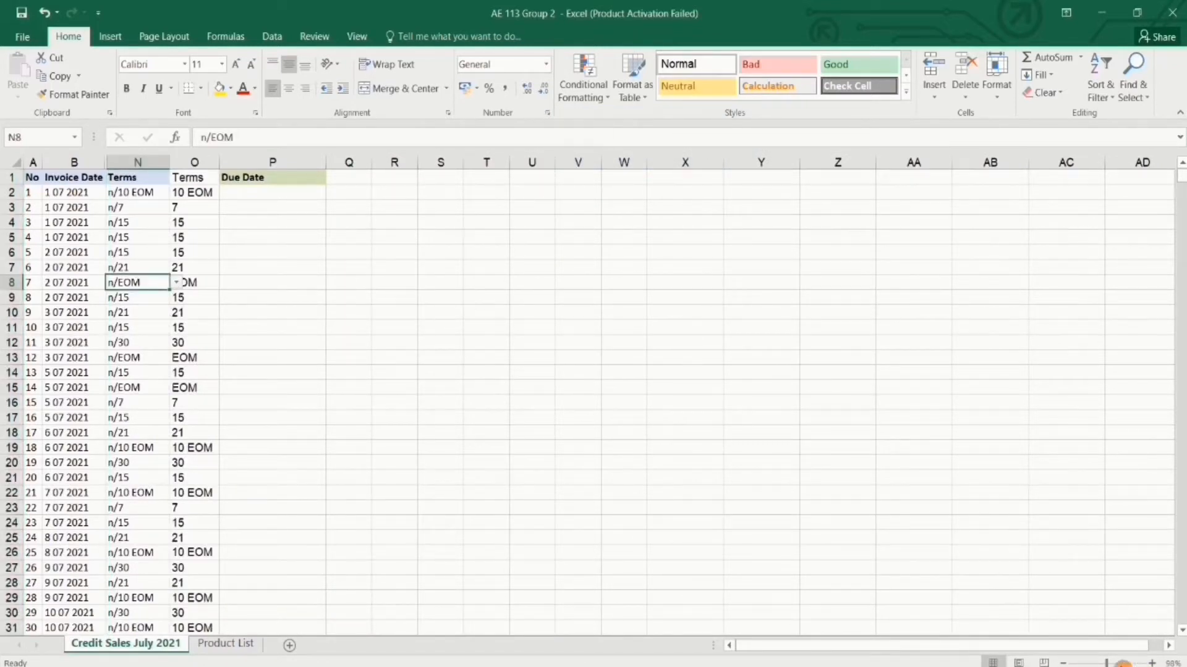
pyautogui.moveTo(1106, 663); pyautogui.dragTo(1116, 663)
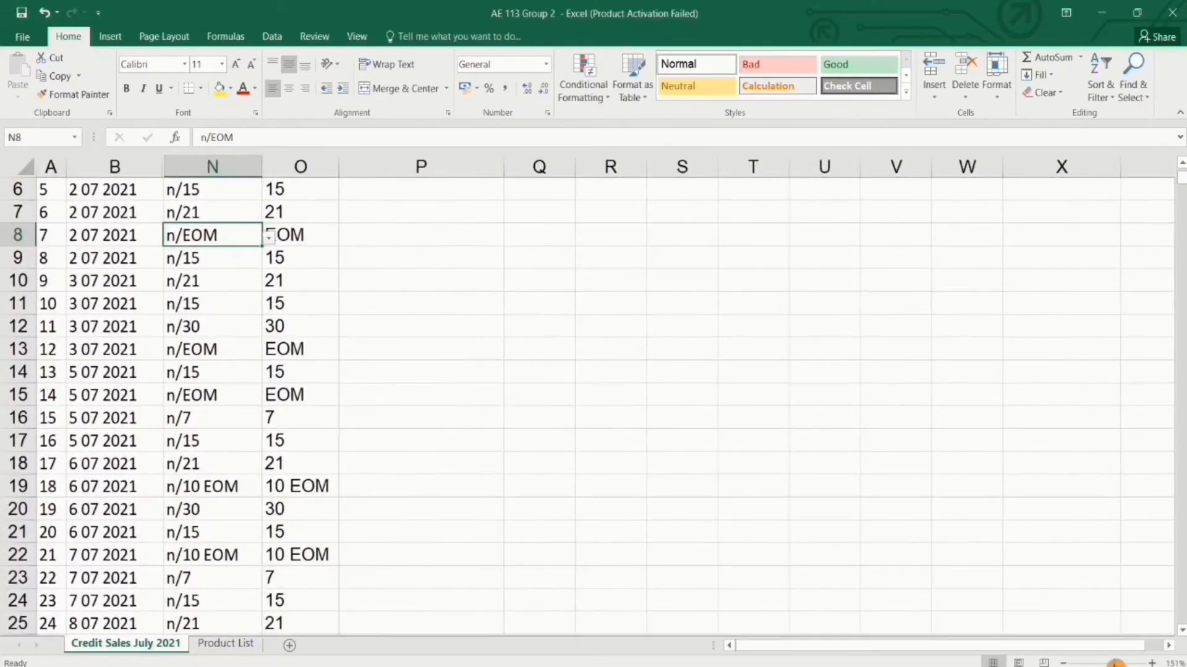
pyautogui.moveTo(1032, 650); pyautogui.dragTo(992, 652)
pyautogui.scroll(2, 361, 451)
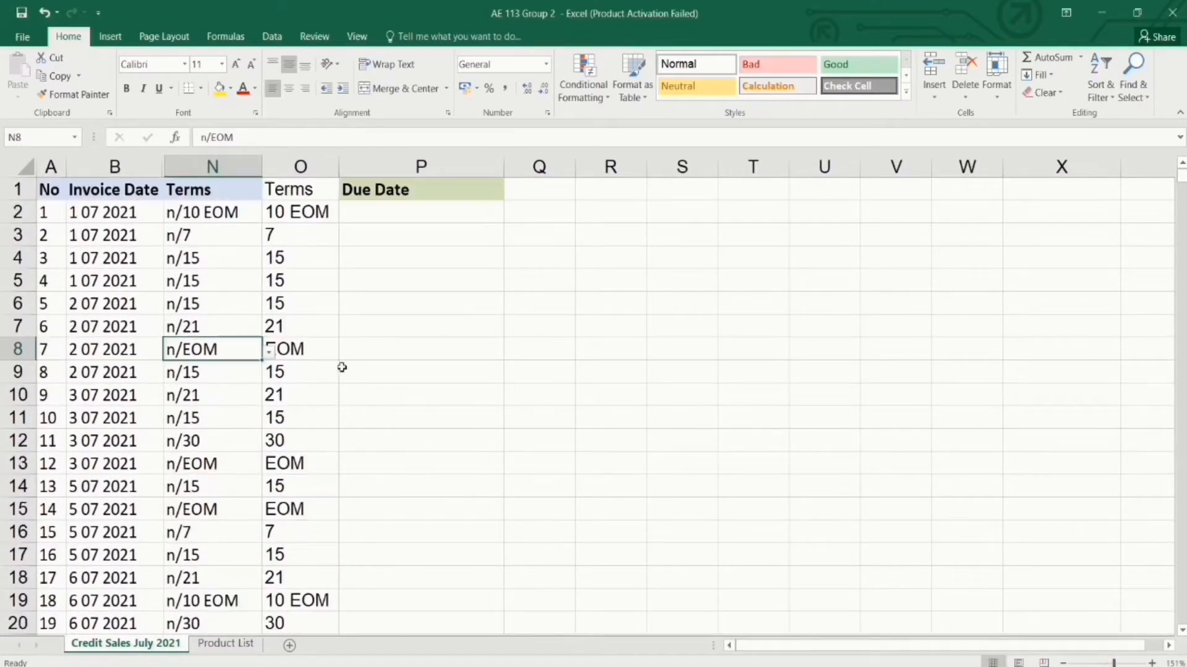
# Select both Terms columns N1:O51 and turn on AutoFilter with Ctrl+Shift+L.
pyautogui.click(126, 276)
pyautogui.click(214, 235)
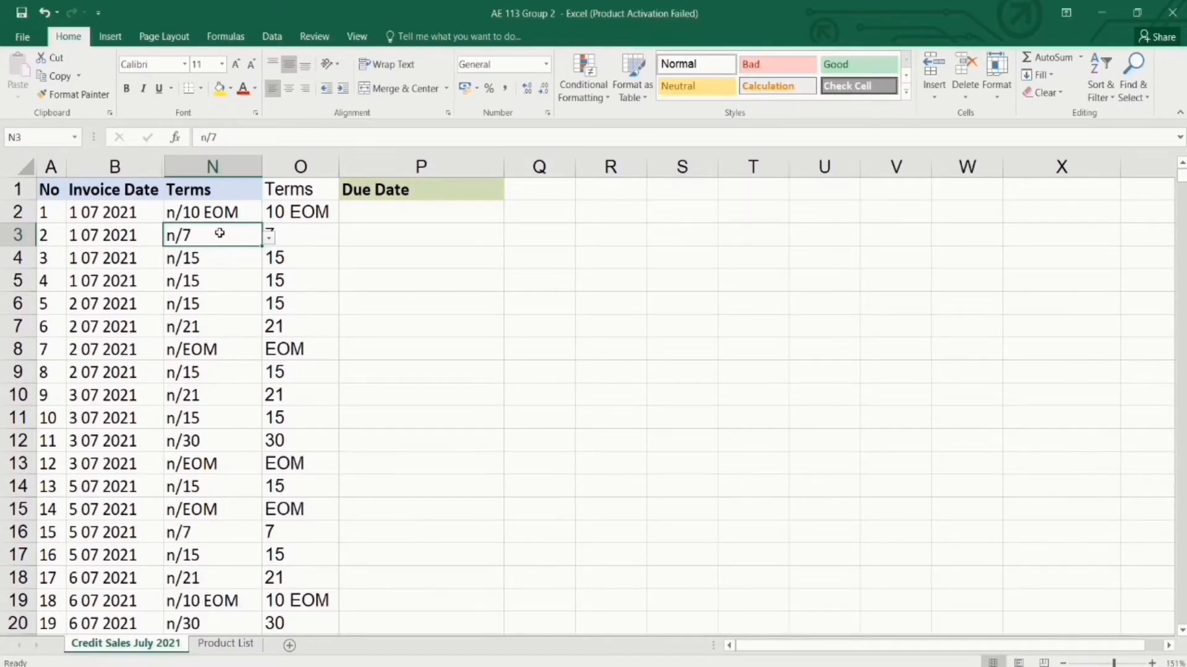
pyautogui.moveTo(220, 196); pyautogui.dragTo(284, 210)
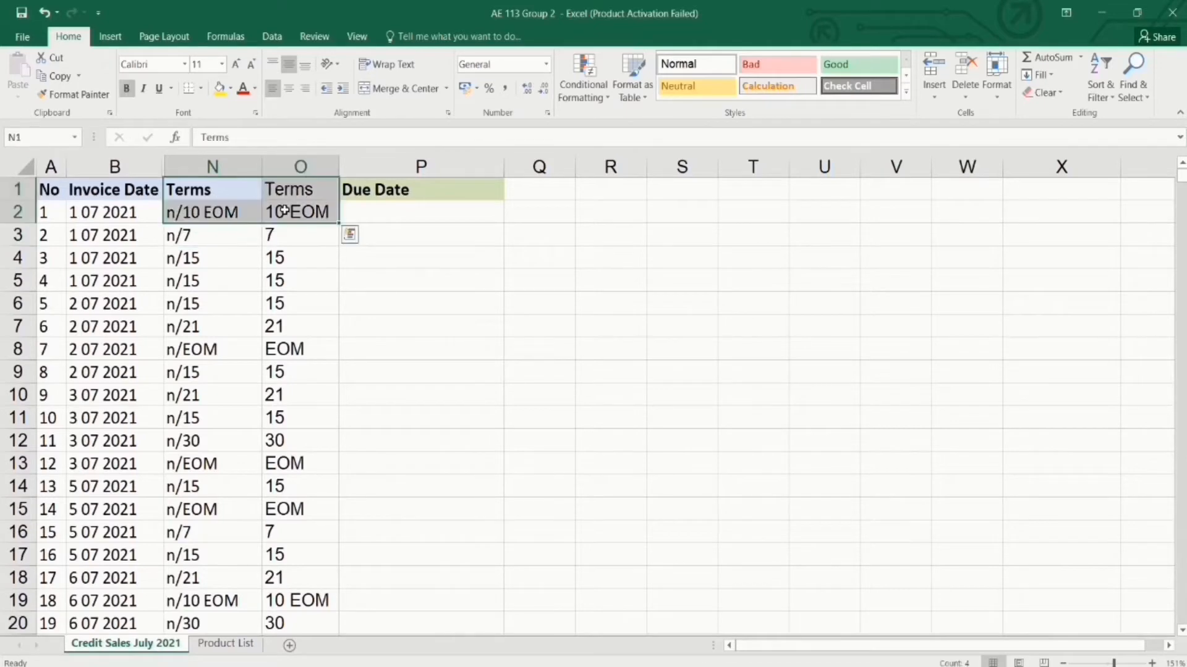
pyautogui.hotkey('ctrl', 'shift', 'Down')
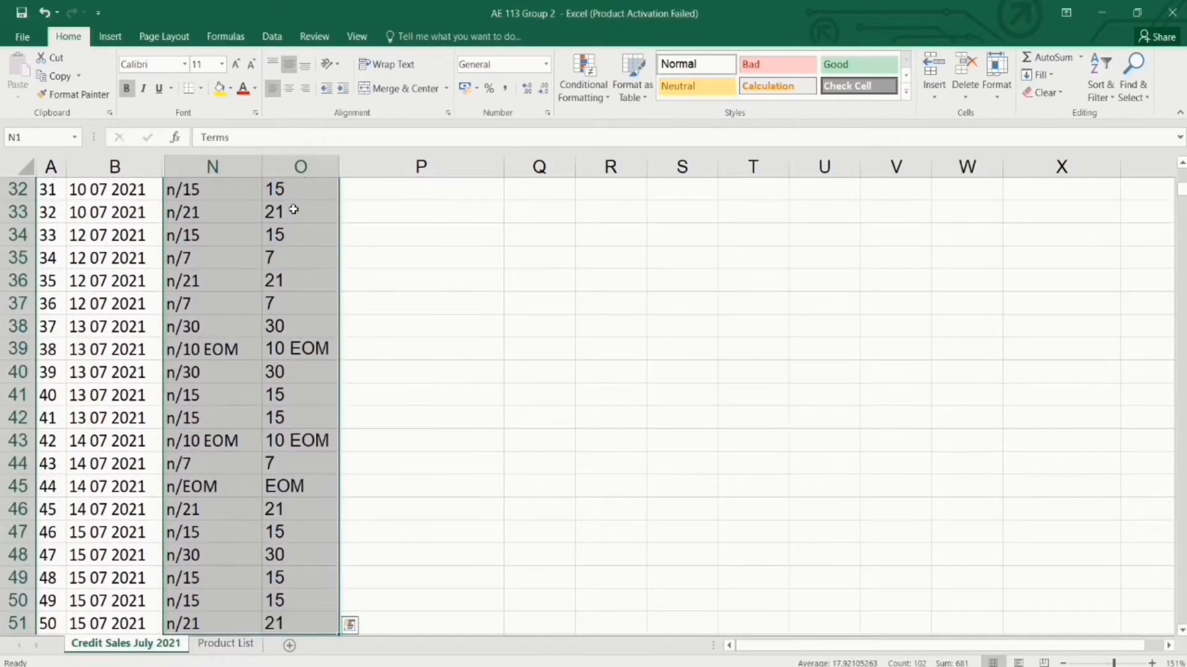
pyautogui.scroll(10, 297, 223)
pyautogui.hotkey('ctrl', 'shift', 'l')
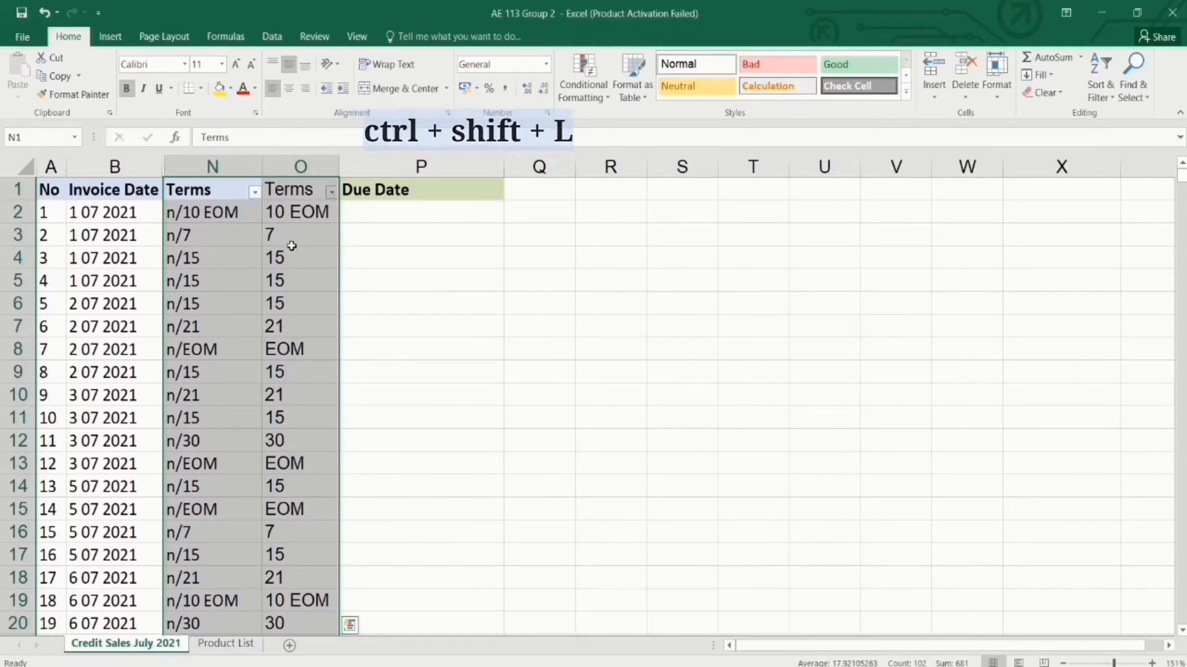
# Filter column O to only 10 EOM and EOM, unticking 7, 15, 21 and 30.
pyautogui.click(344, 217)
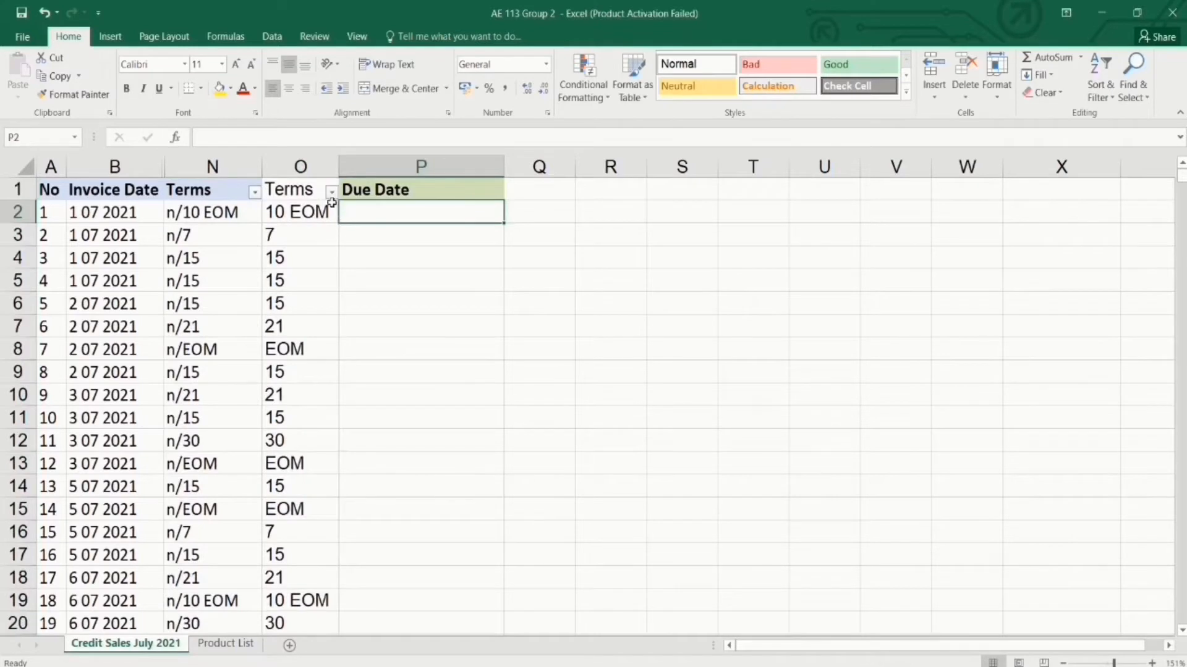
pyautogui.click(332, 193)
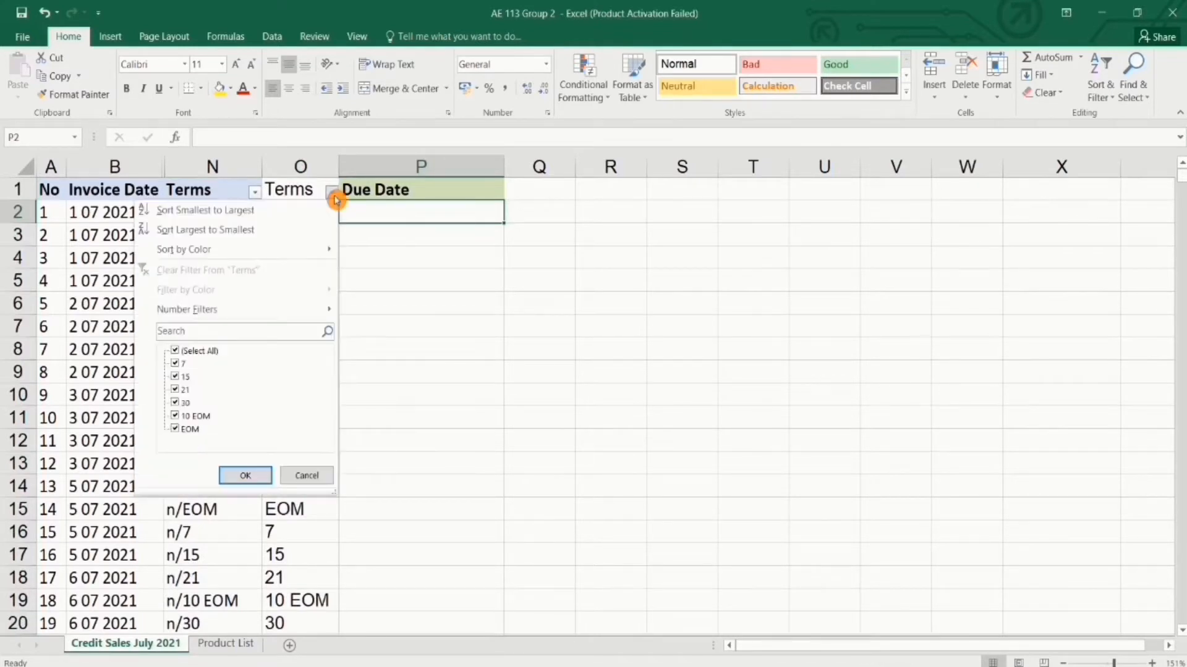
pyautogui.click(176, 365)
pyautogui.click(176, 377)
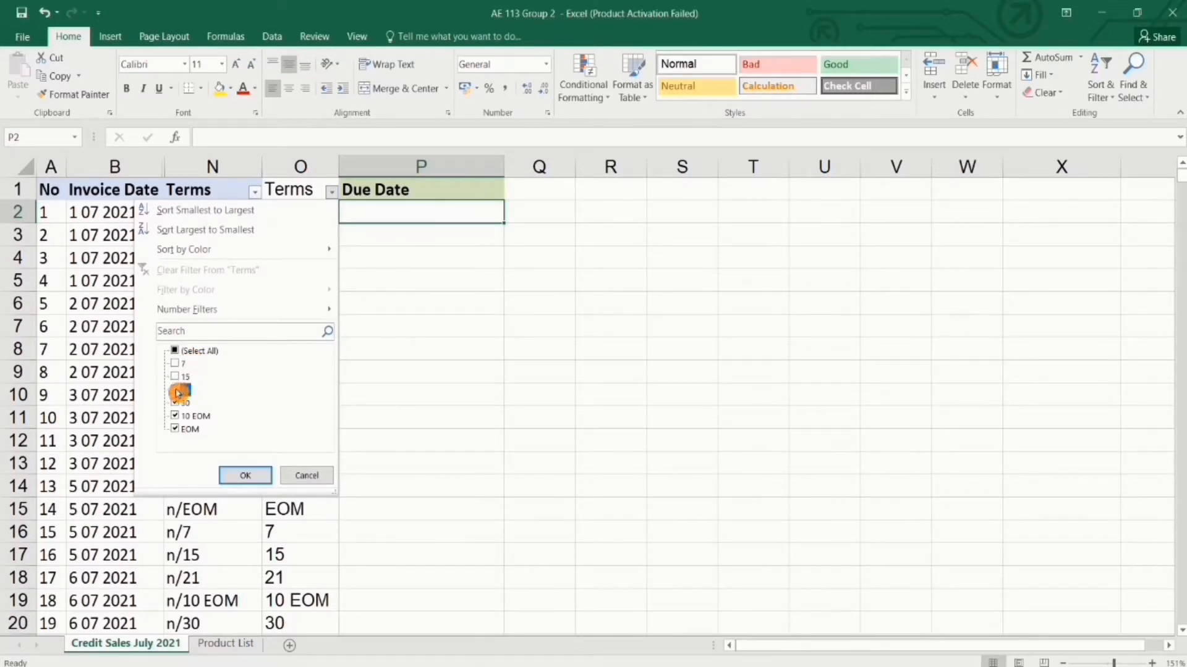
pyautogui.click(178, 391)
pyautogui.click(179, 403)
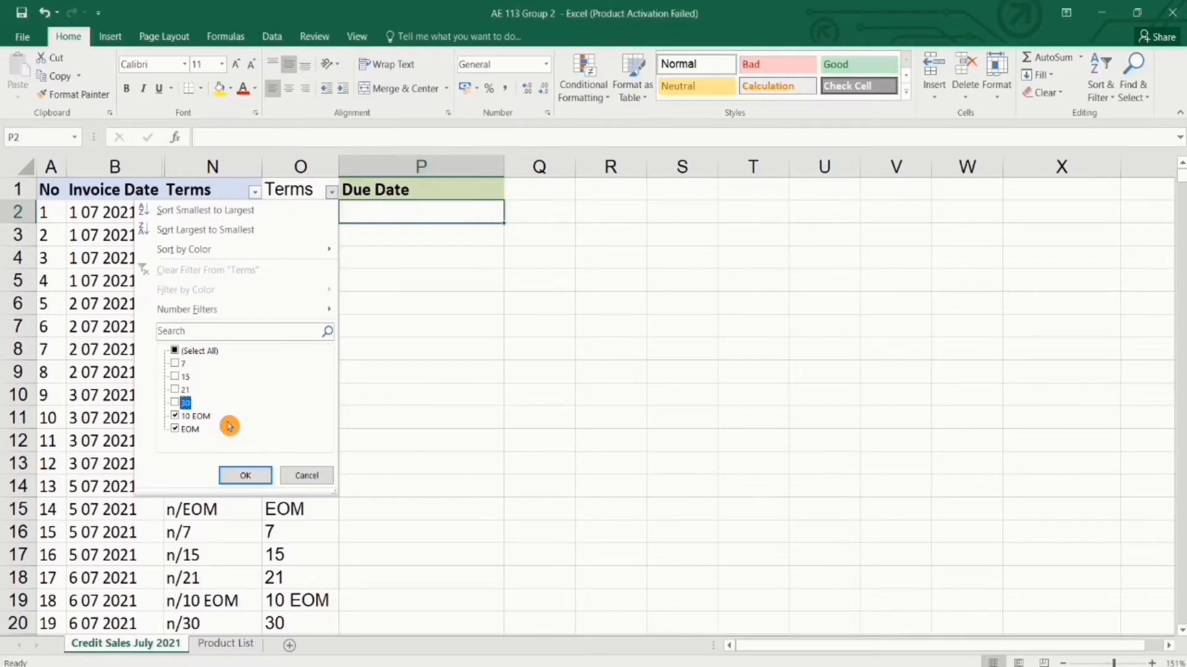
pyautogui.click(243, 475)
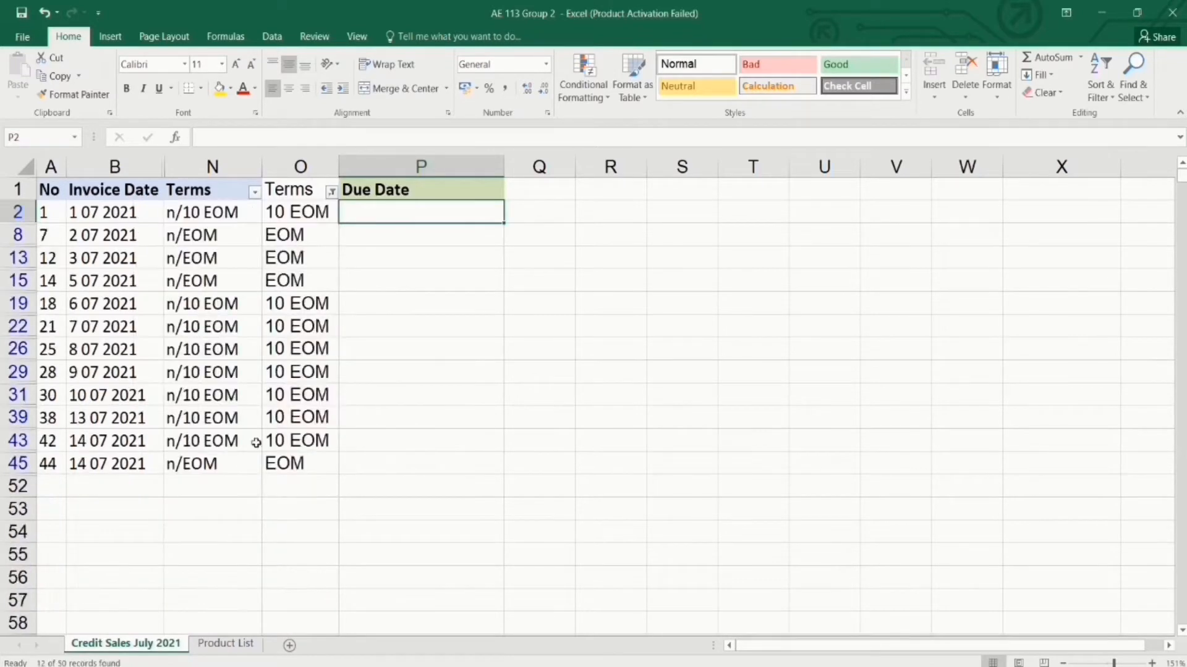
# Sort the filtered invoices A to Z by Terms from N2 so 10 EOM rows precede EOM.
pyautogui.click(229, 212)
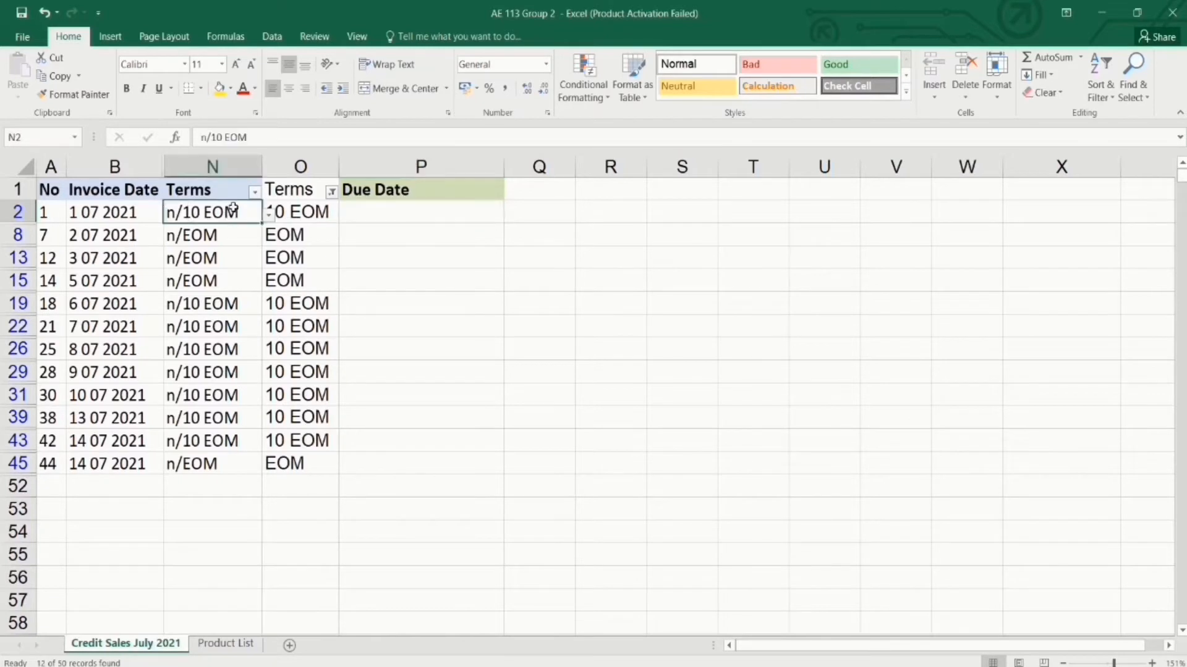
pyautogui.click(1111, 100)
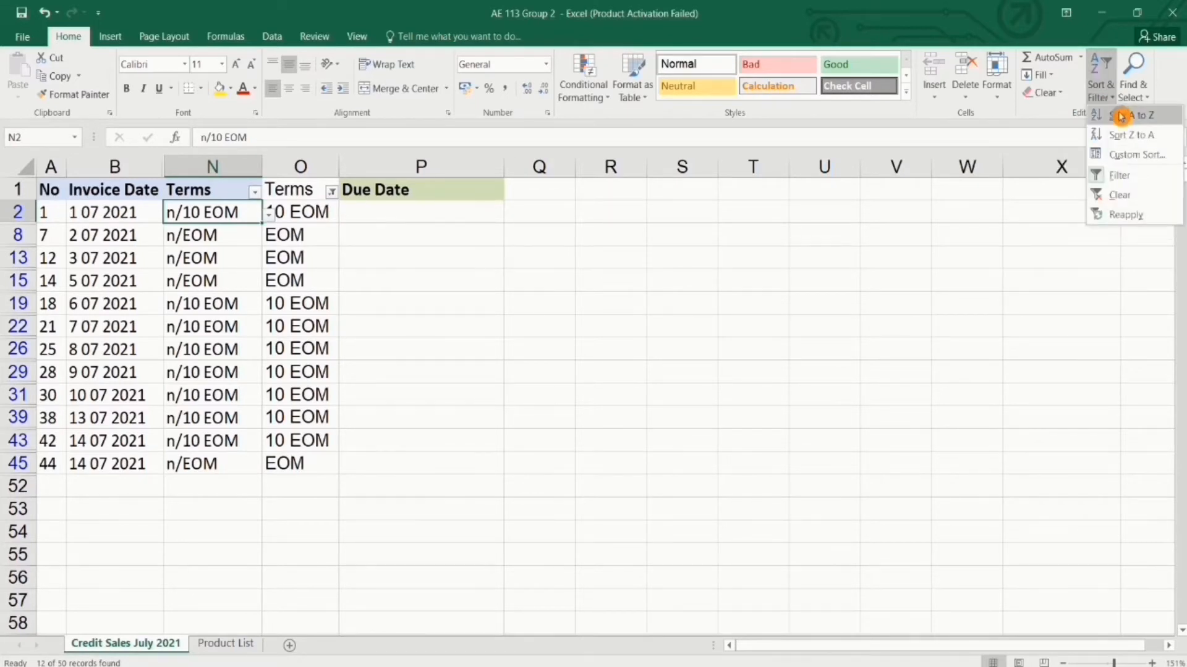
pyautogui.click(1120, 116)
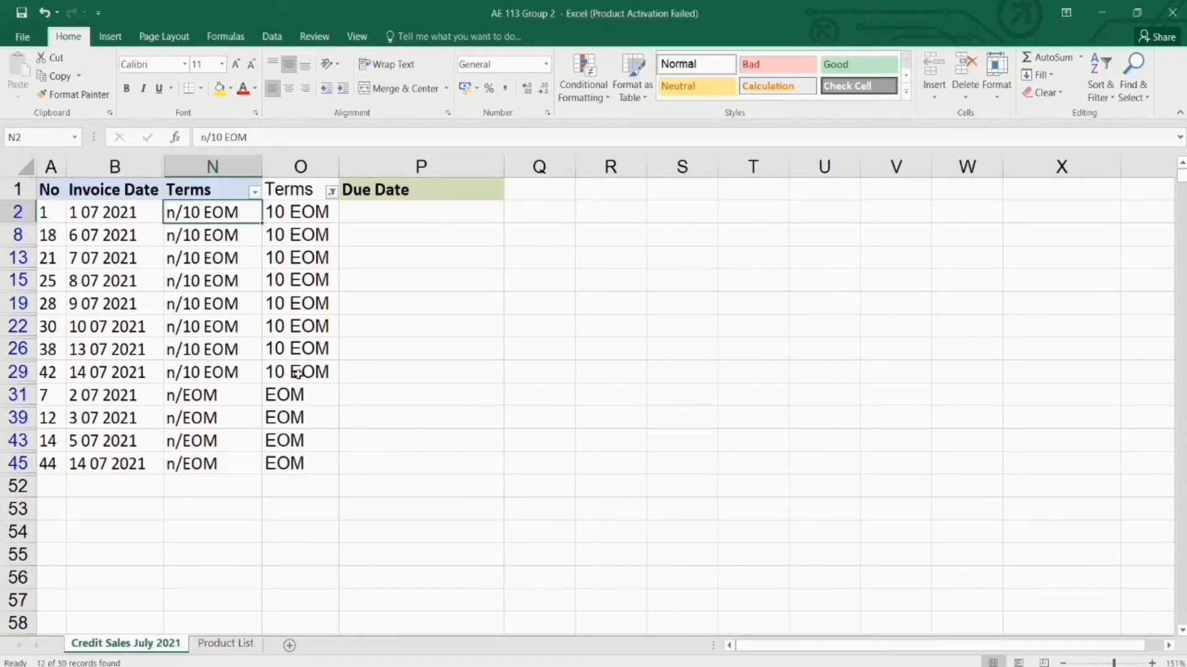
pyautogui.click(347, 348)
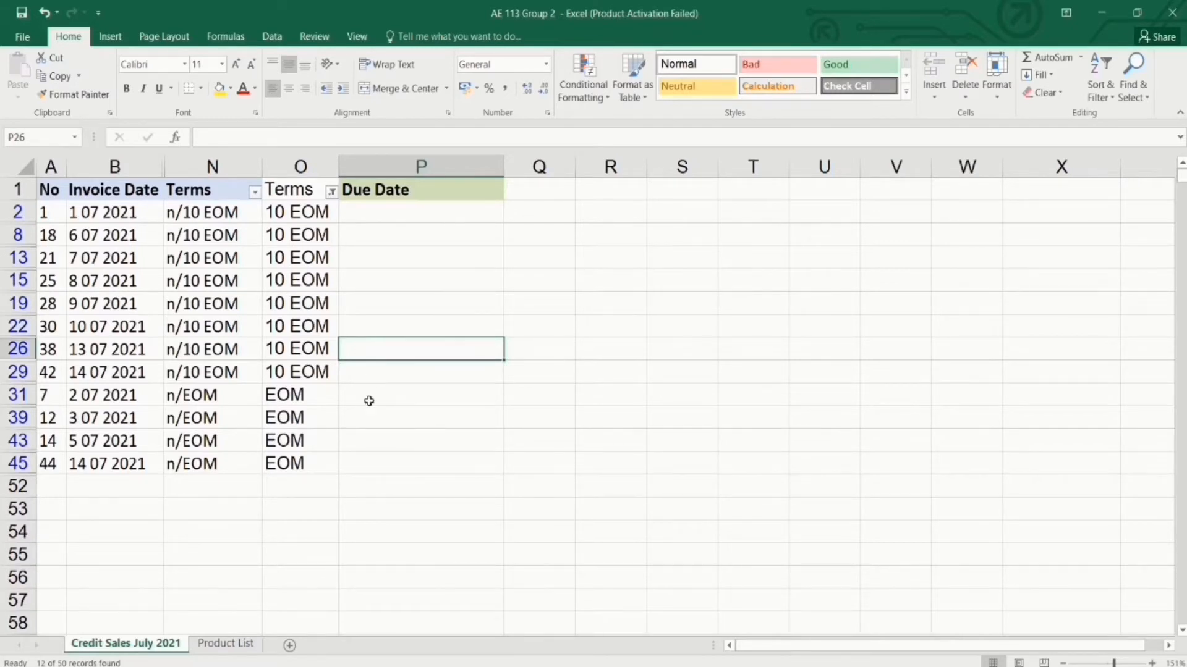
# Enter =EOMONTH(B31,0) in P31 to get the month-end due date serial 44408.
pyautogui.click(369, 400)
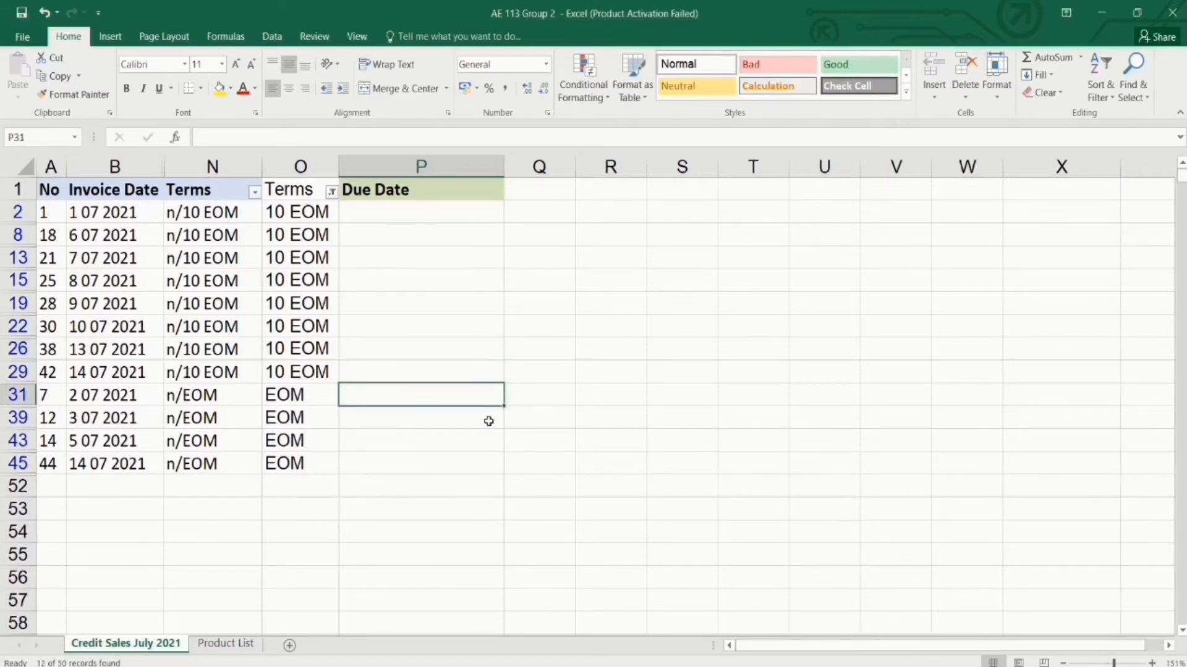
pyautogui.write('=')
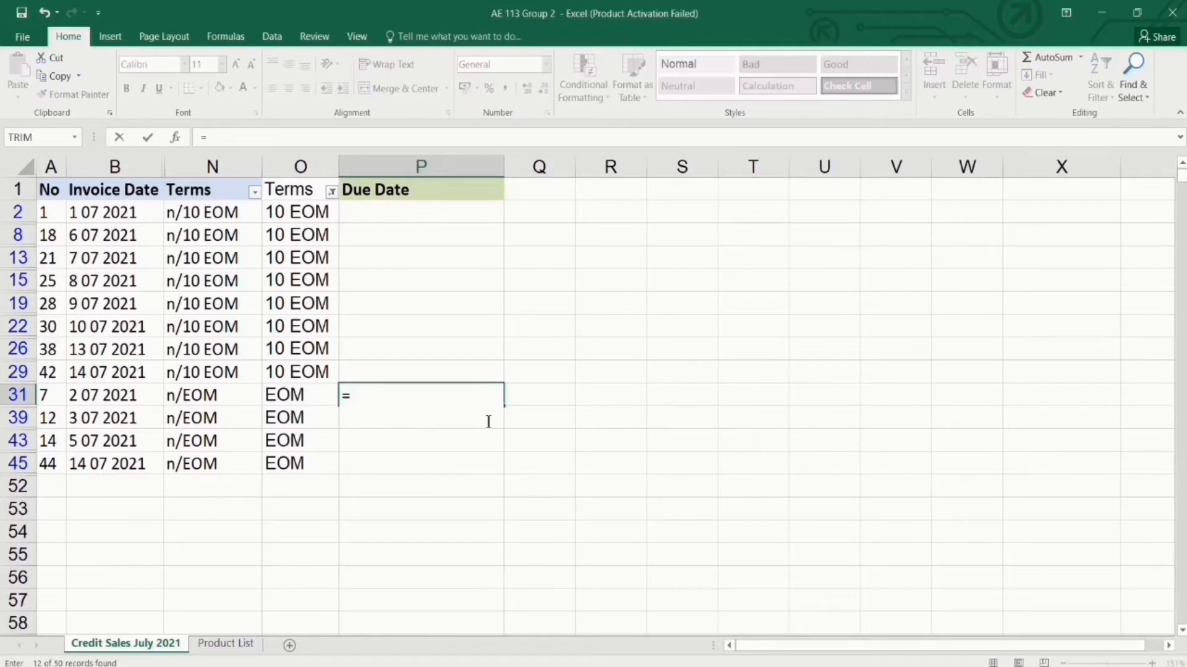
pyautogui.write('EOMON')
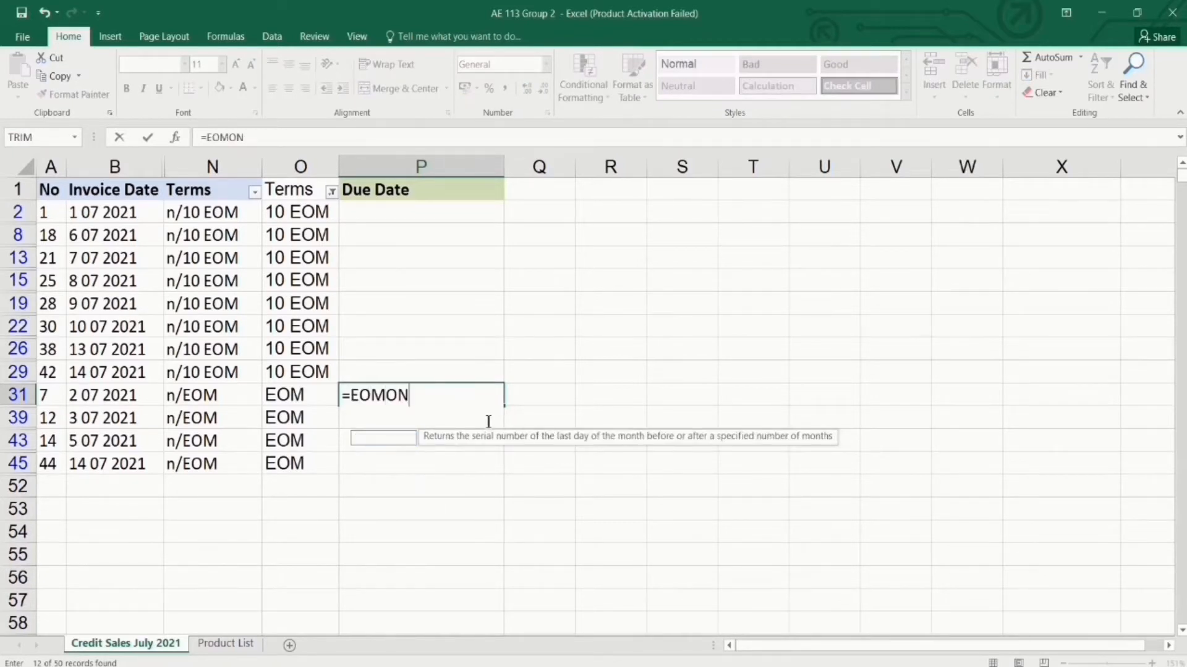
pyautogui.write('TH')
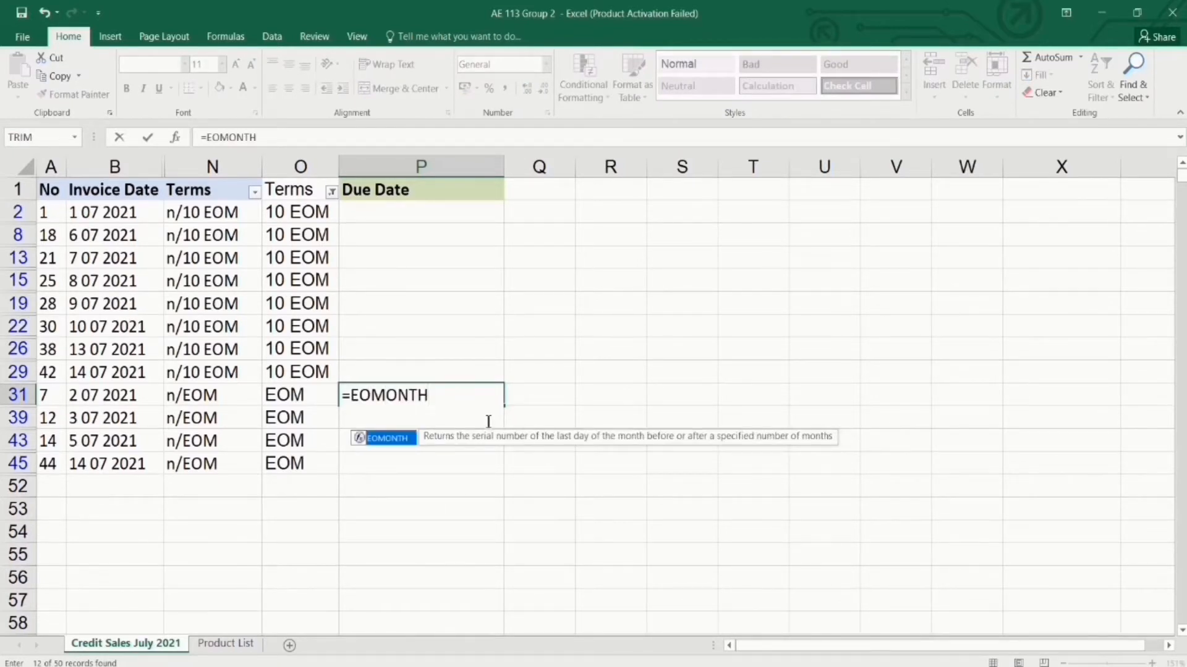
pyautogui.write('(')
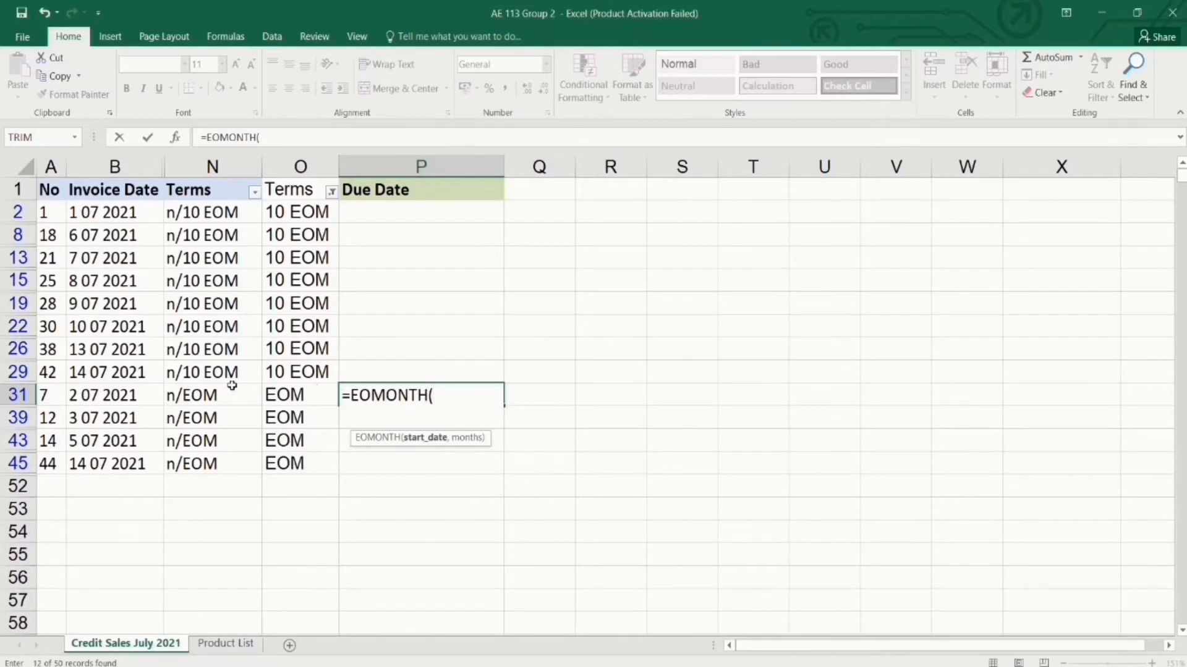
pyautogui.click(124, 394)
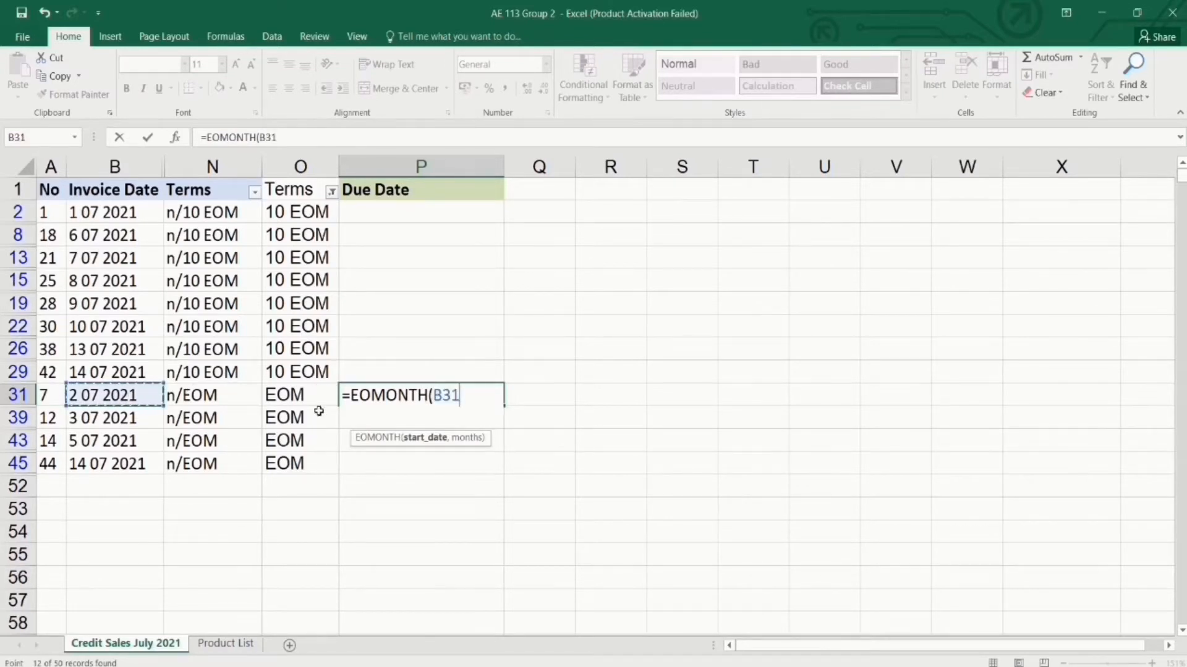
pyautogui.write(',')
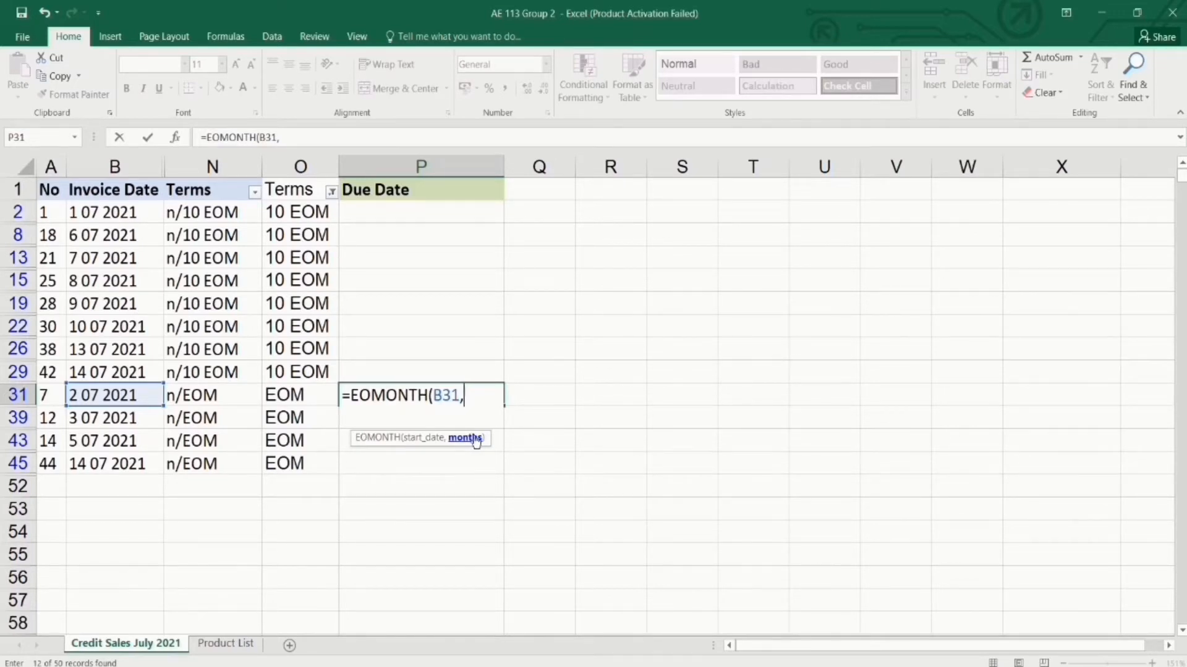
pyautogui.write('0)')
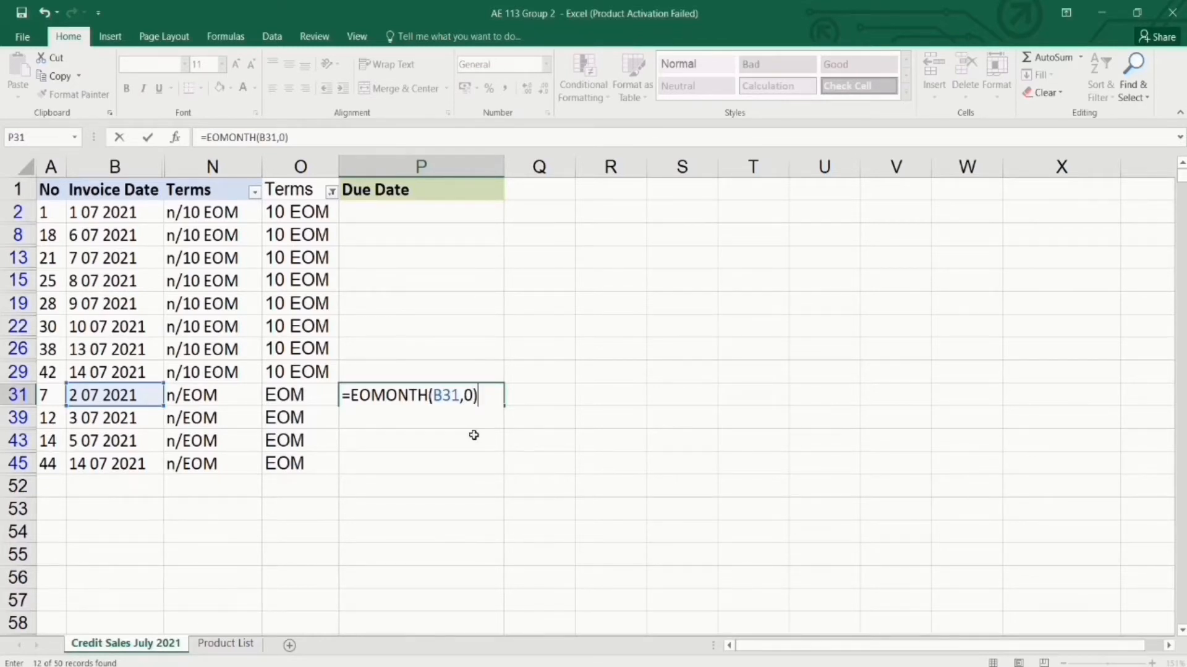
pyautogui.press('Return')
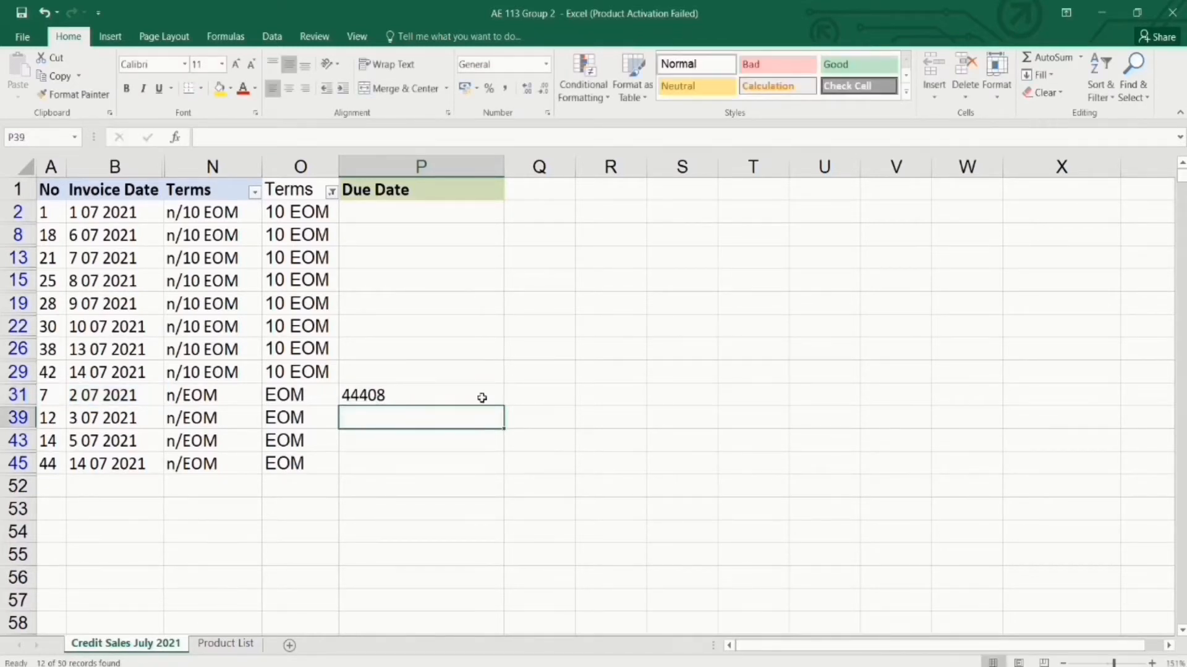
pyautogui.click(482, 396)
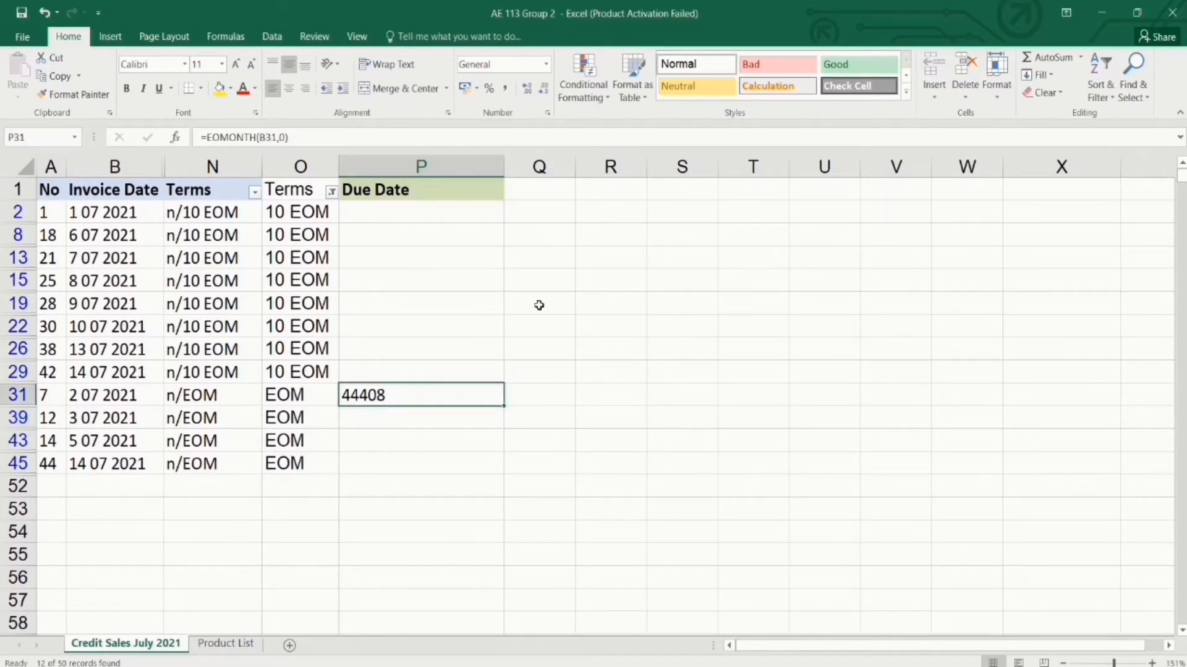
# Format P31 as Short Date and fill it down the EOM rows to show 31 07 2021.
pyautogui.click(546, 65)
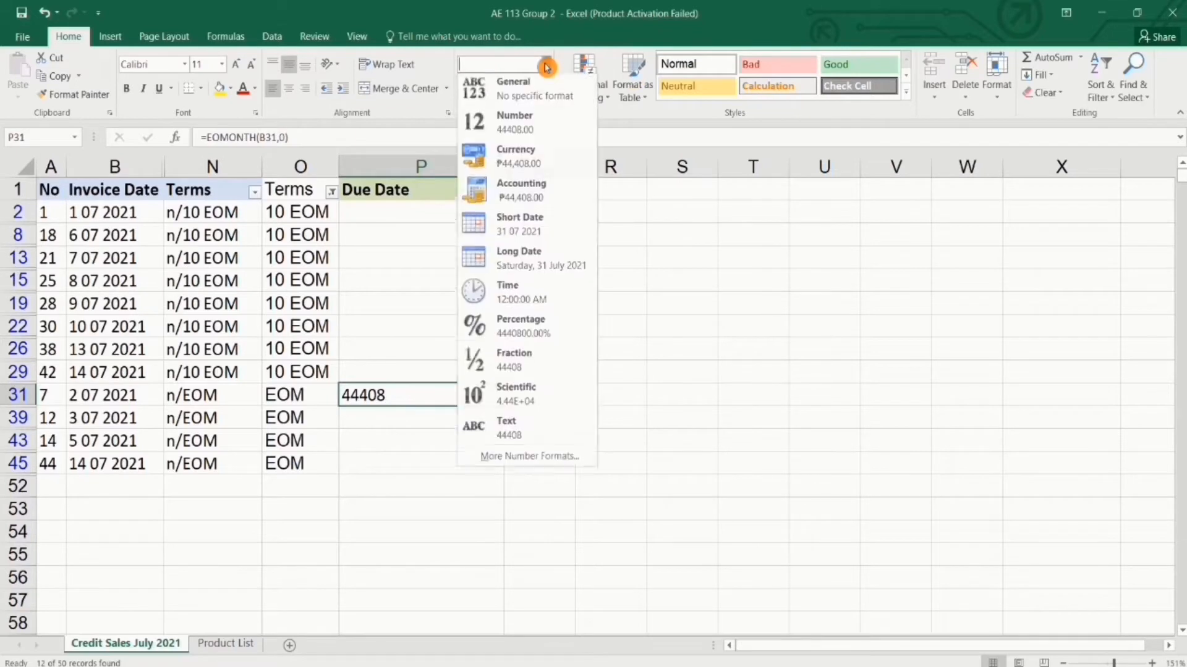
pyautogui.click(530, 226)
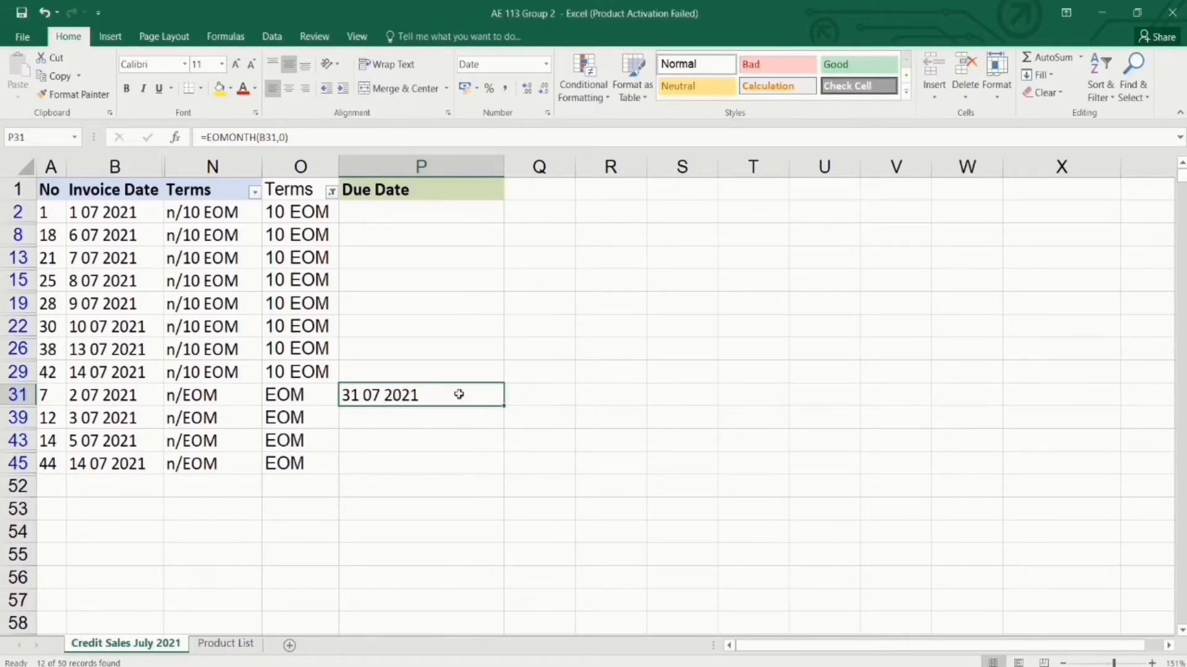
pyautogui.moveTo(503, 408); pyautogui.dragTo(492, 466)
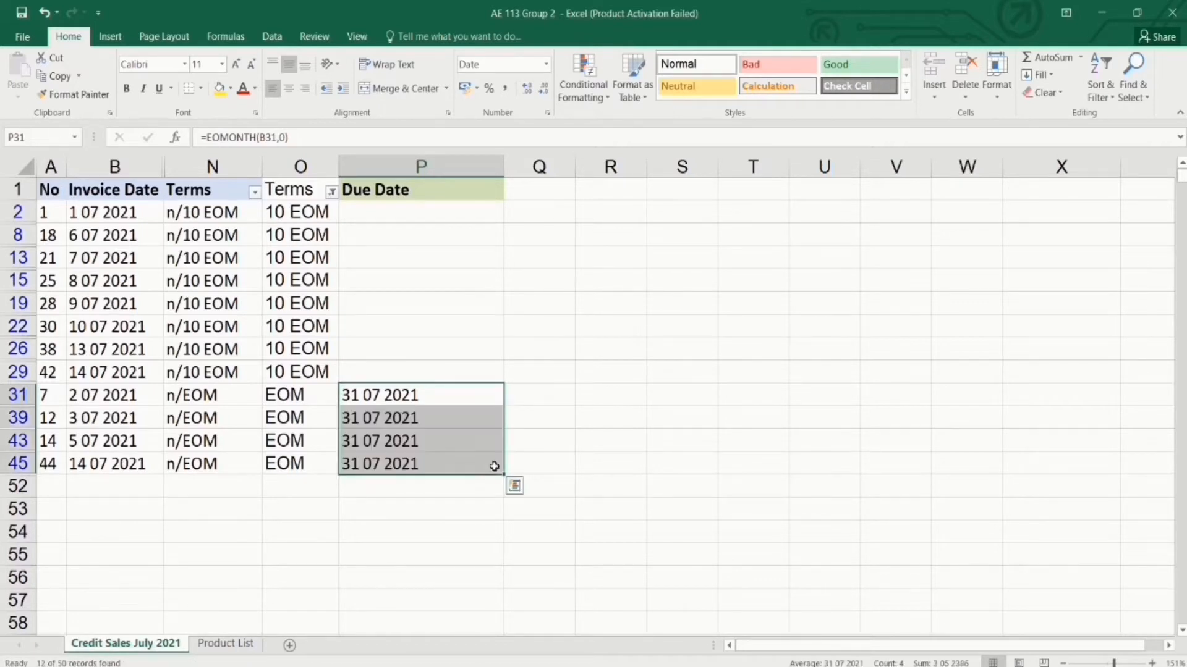
pyautogui.click(445, 419)
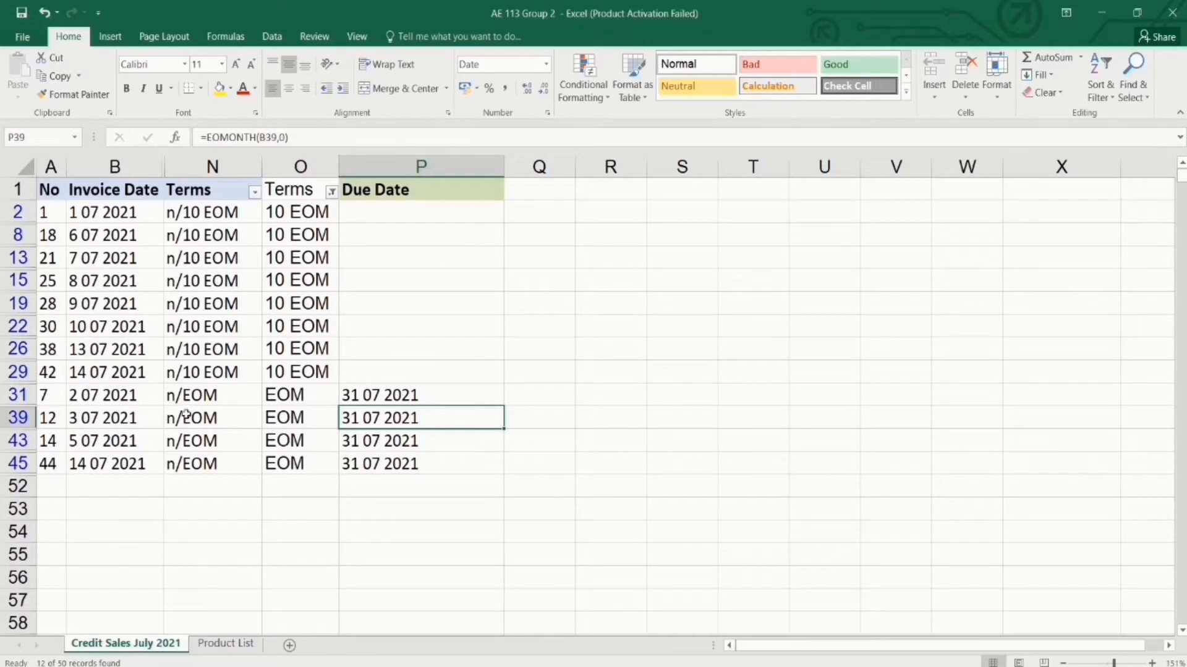
pyautogui.moveTo(114, 399); pyautogui.dragTo(378, 465)
pyautogui.click(345, 481)
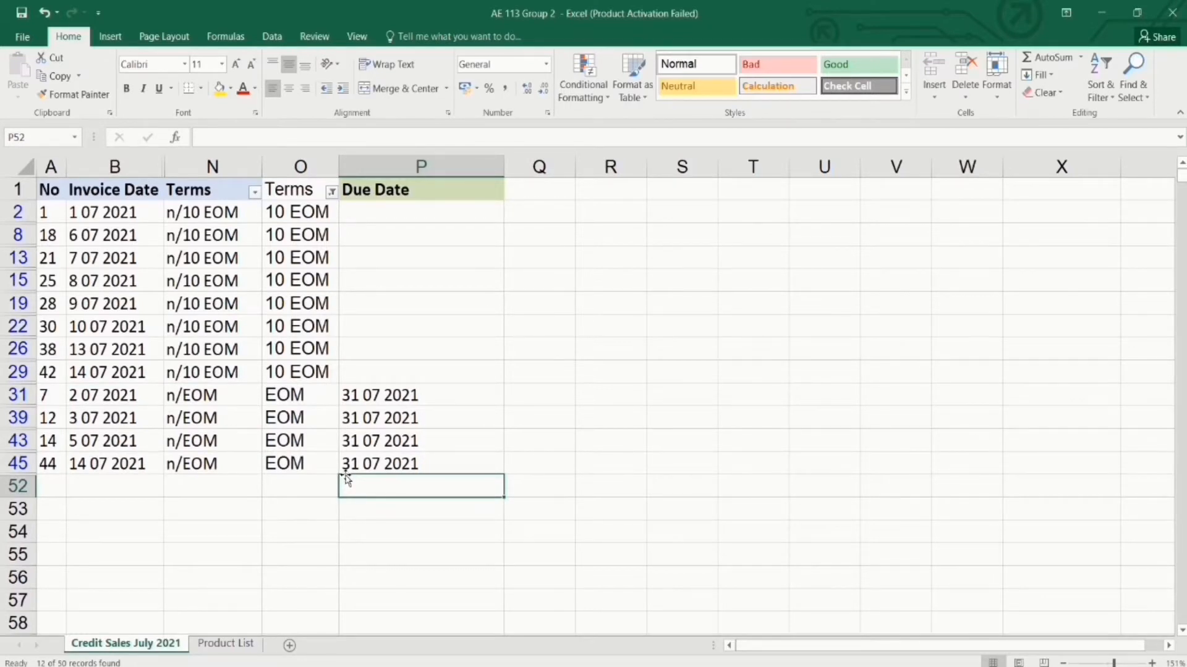
pyautogui.click(430, 213)
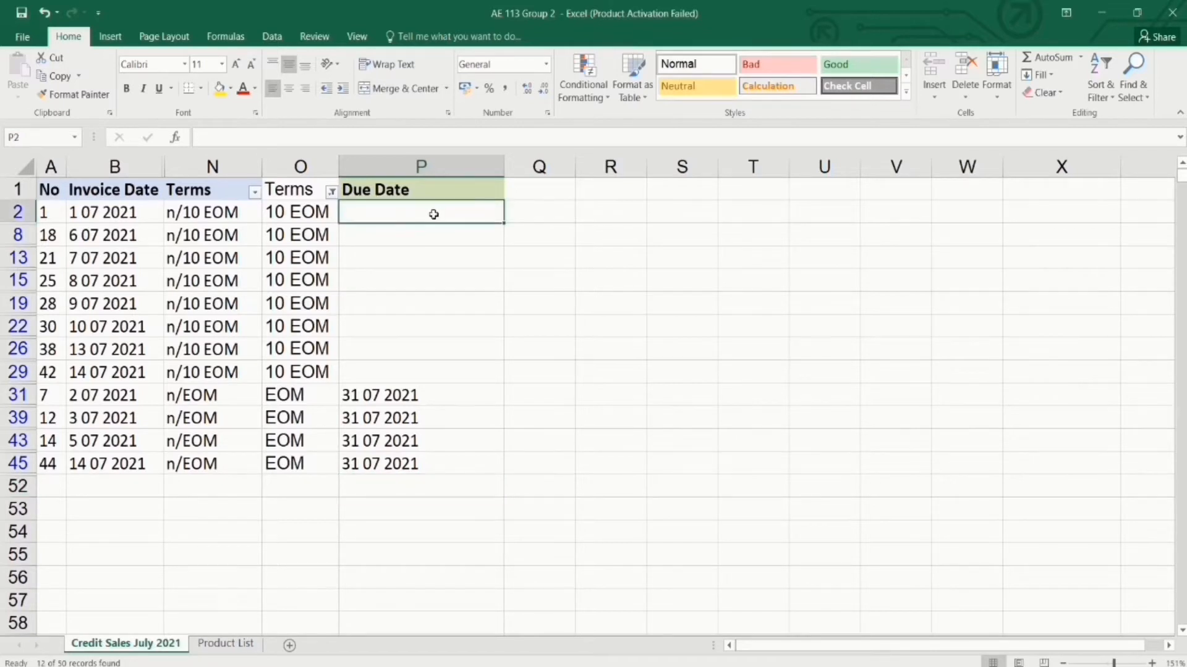
pyautogui.write('=EO')
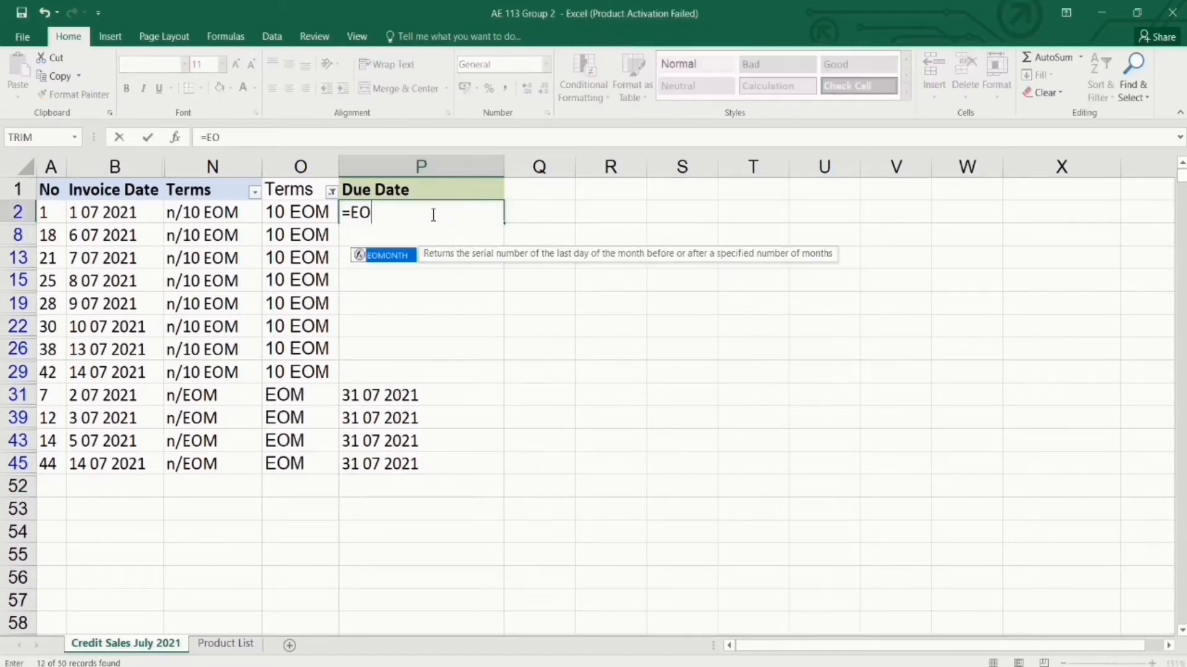
pyautogui.write('MONTH(')
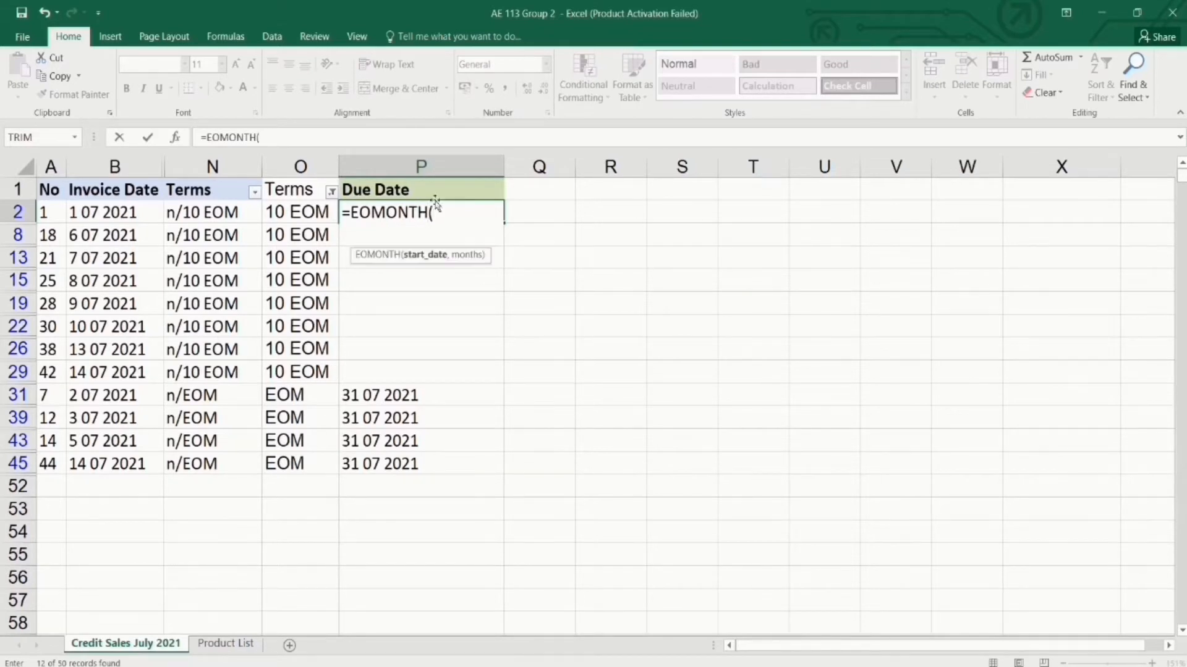
pyautogui.click(143, 212)
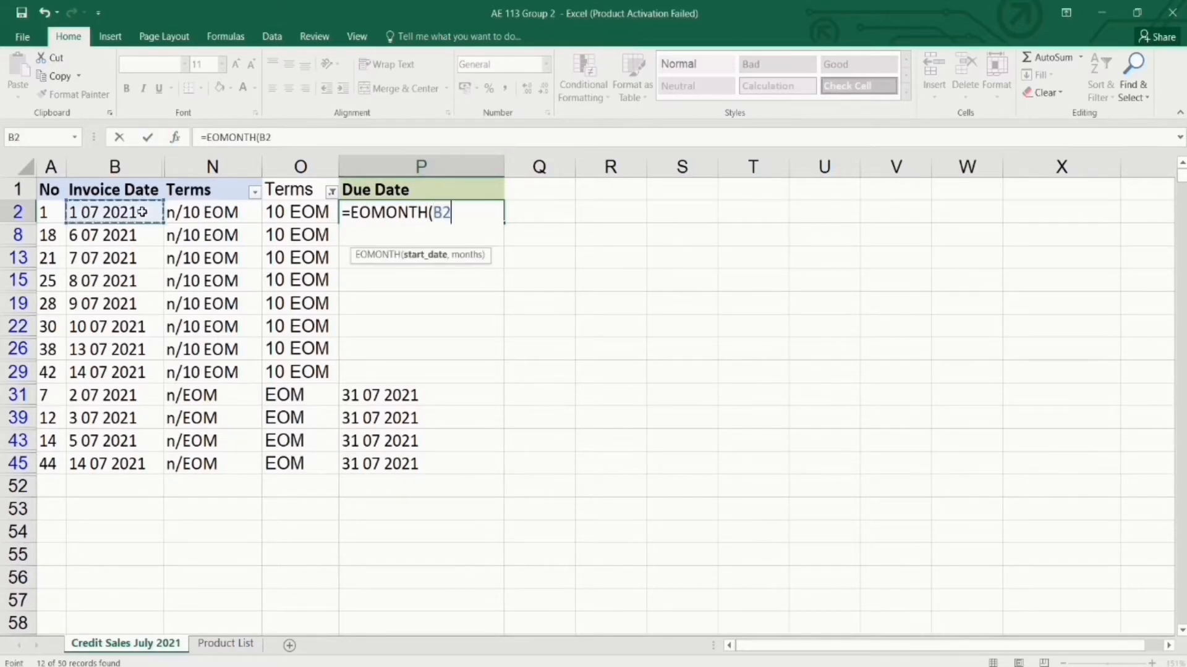
pyautogui.write(',')
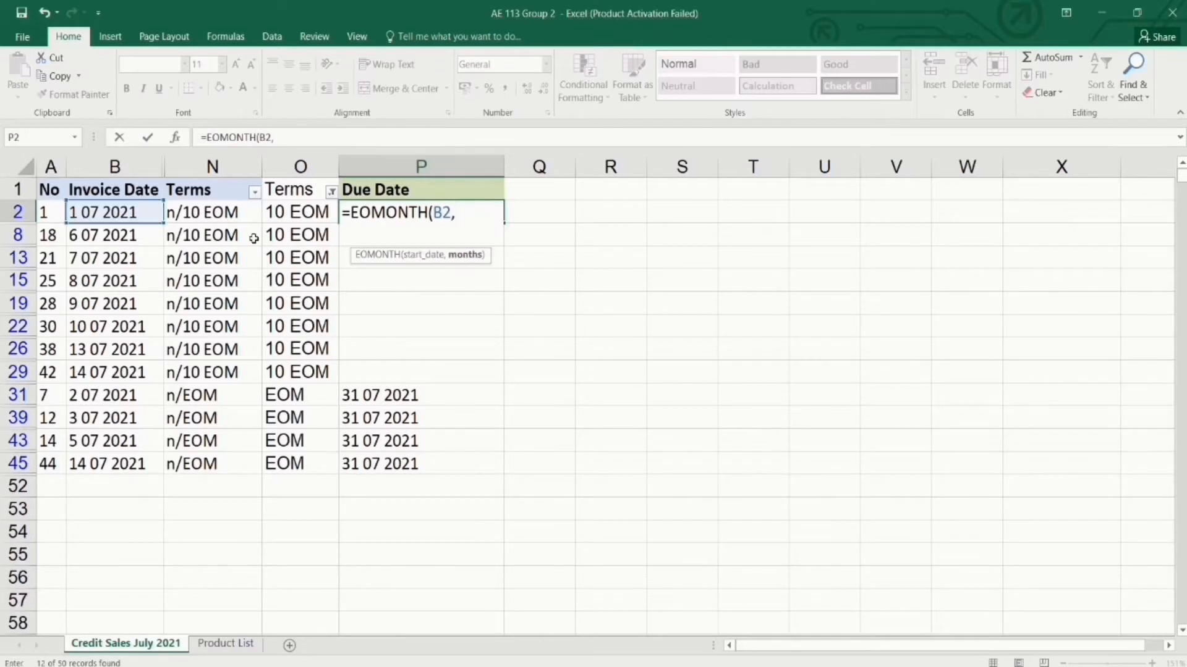
pyautogui.write('0)')
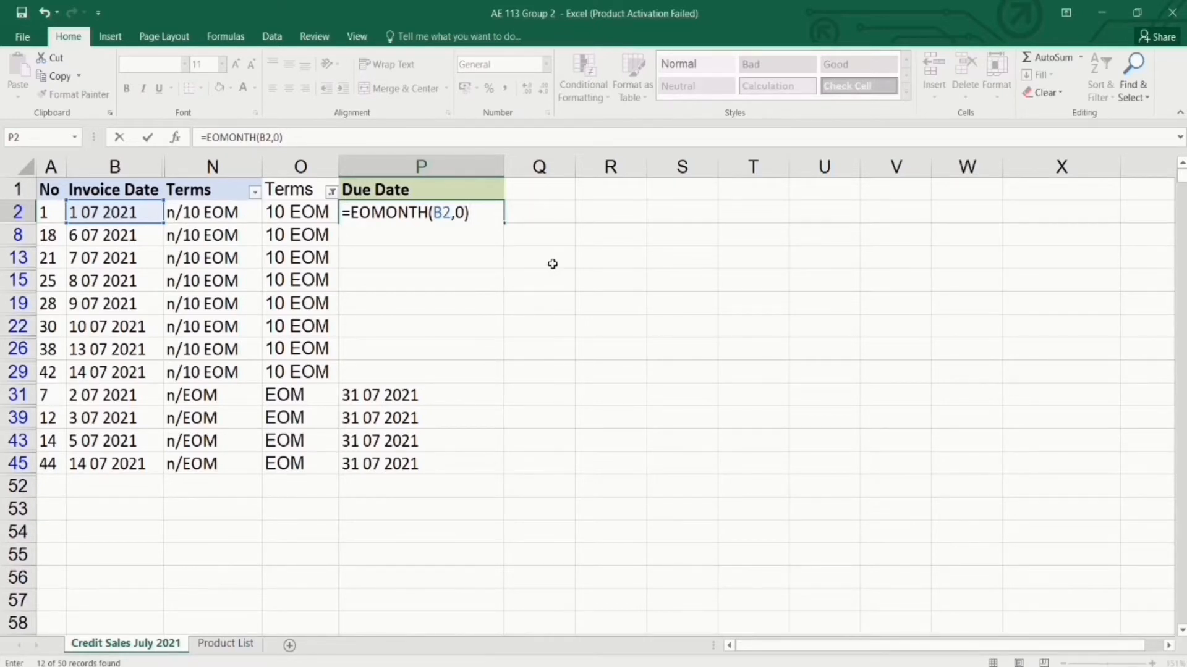
pyautogui.write('+10')
pyautogui.hotkey('ctrl', 'Return')
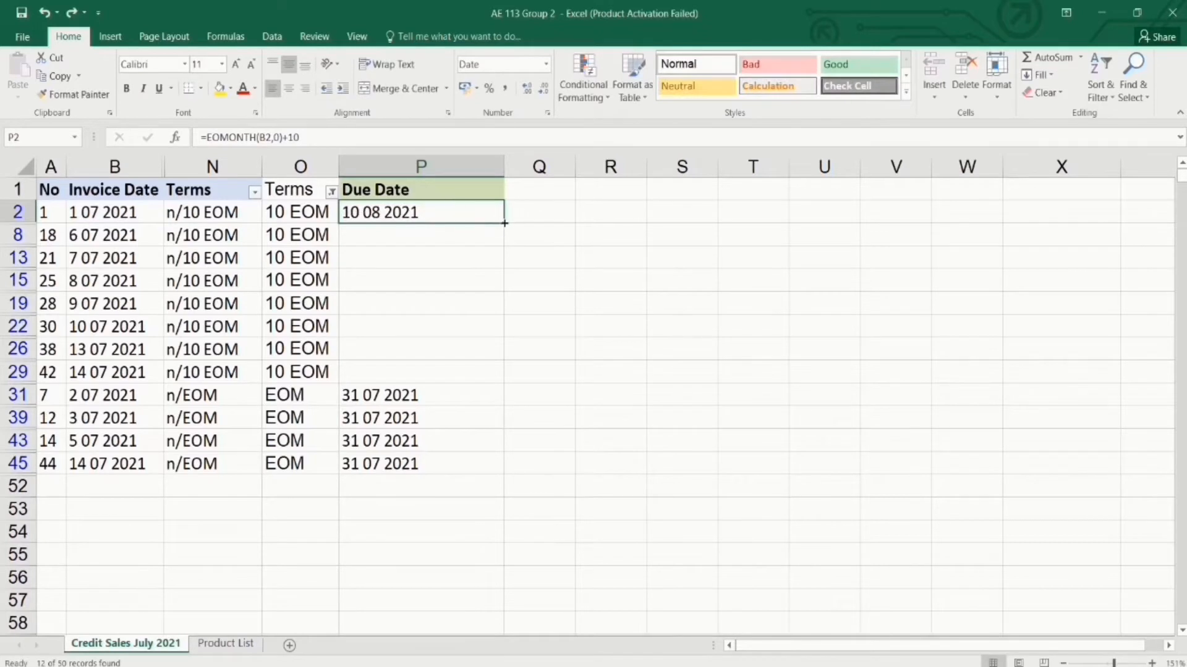
pyautogui.moveTo(504, 223); pyautogui.dragTo(484, 374)
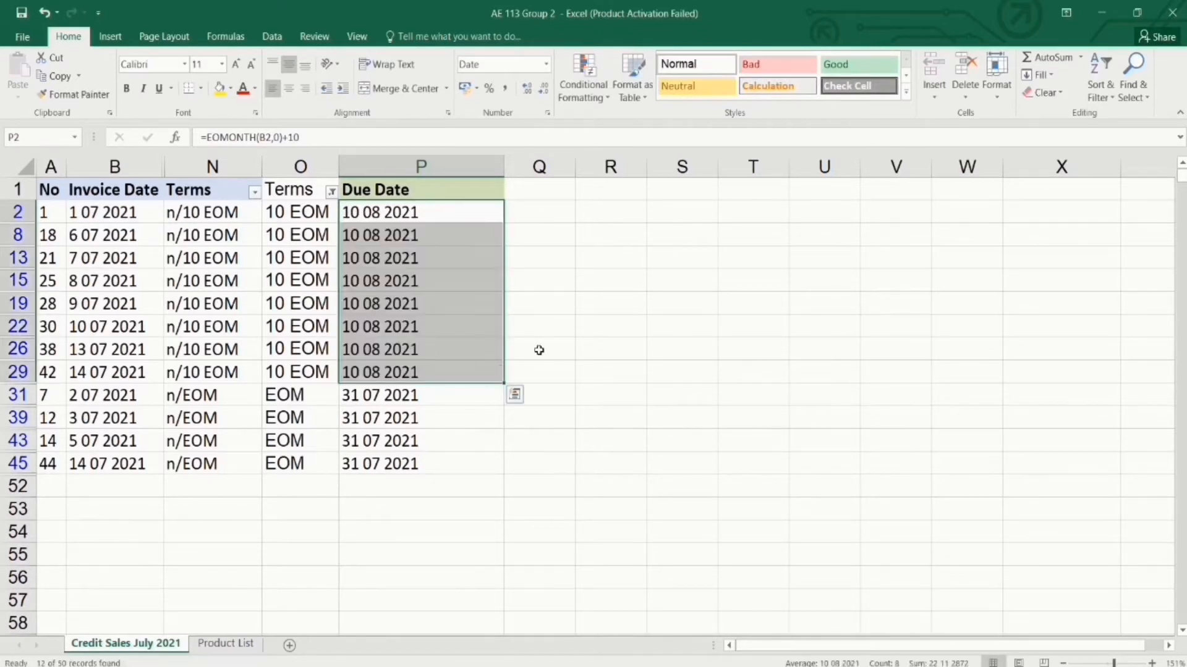
pyautogui.click(539, 350)
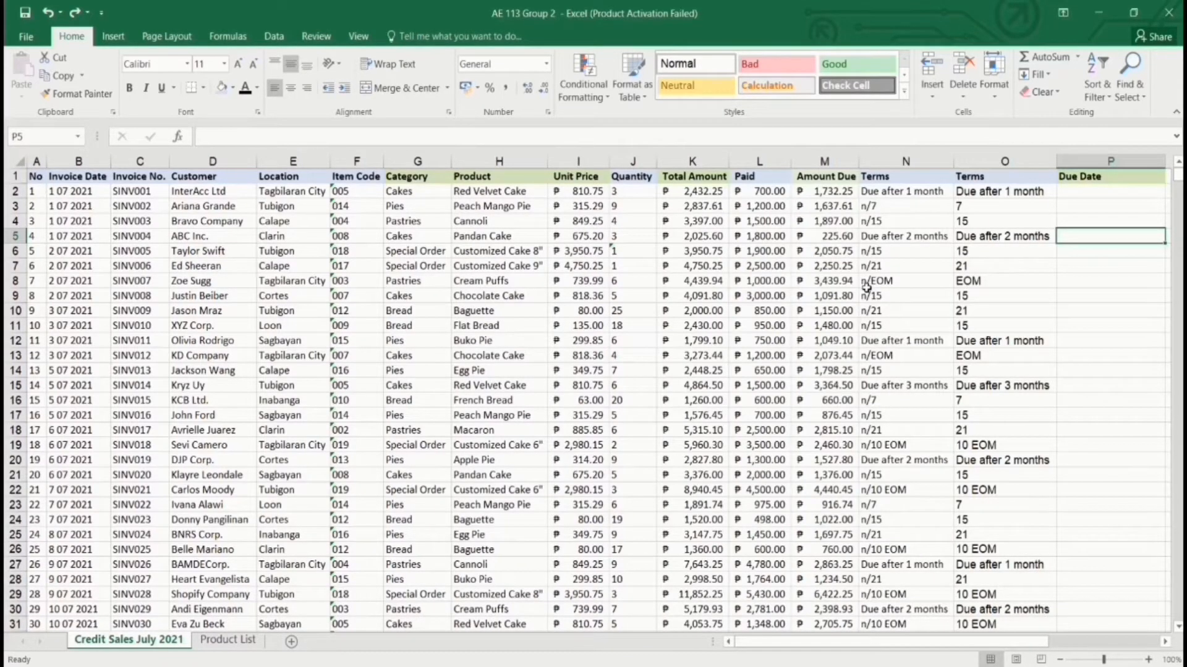
# Hide columns C through M across all data rows with Ctrl+0.
pyautogui.click(1072, 195)
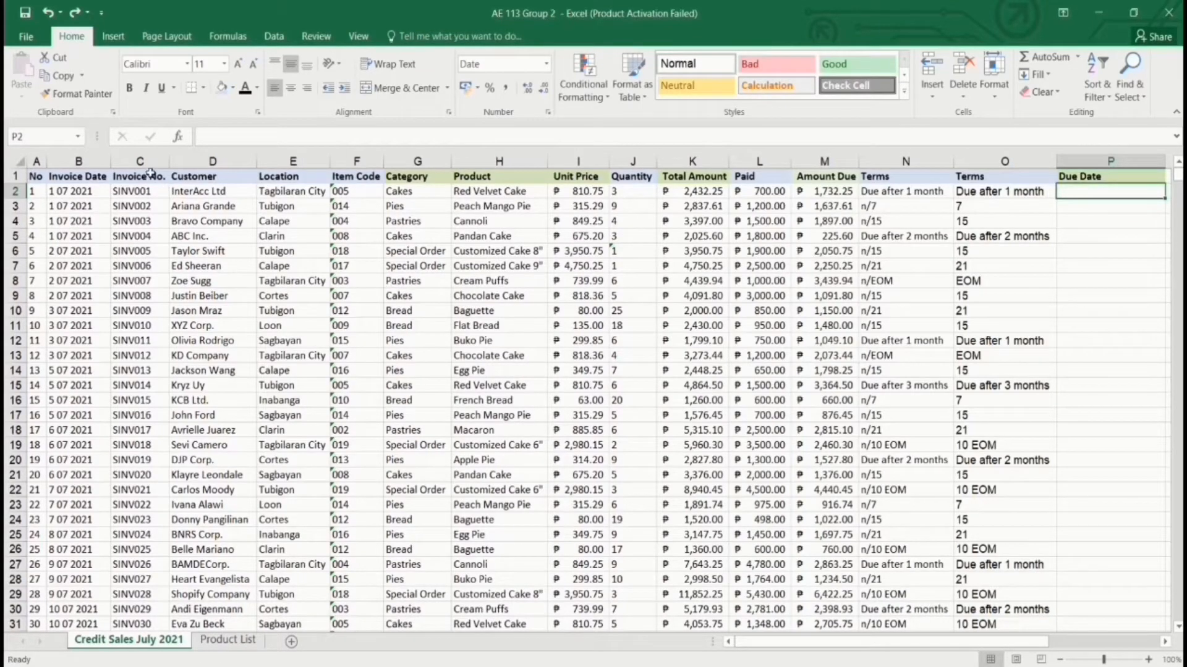
pyautogui.moveTo(151, 173); pyautogui.dragTo(814, 173)
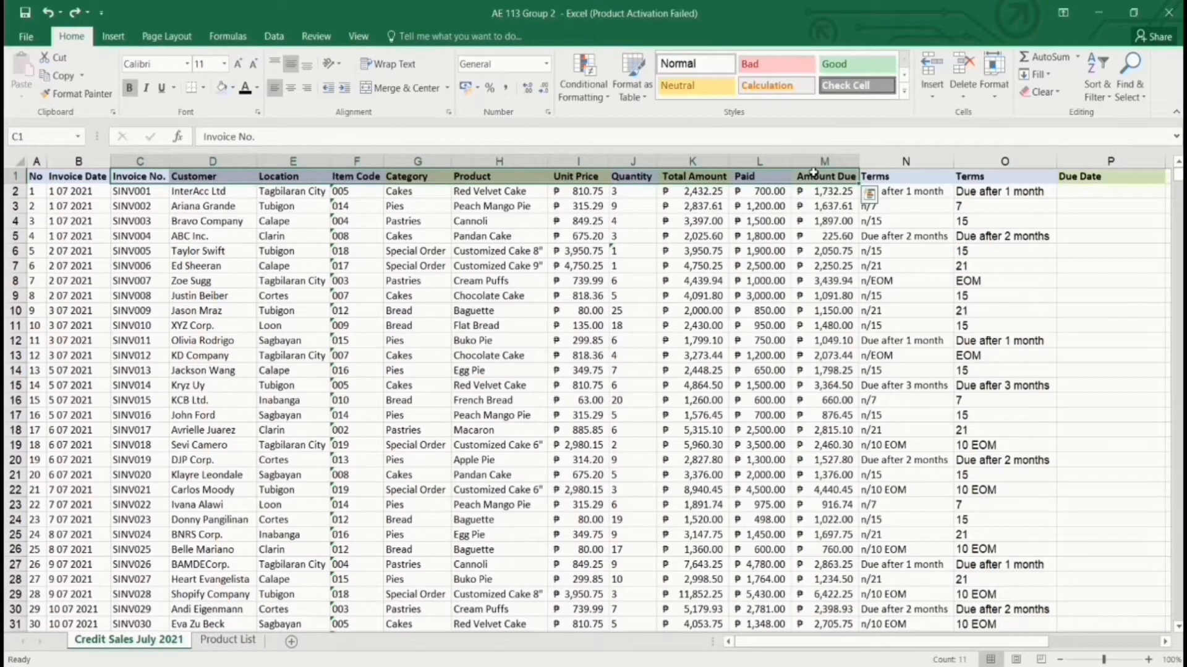
pyautogui.hotkey('ctrl', 'shift', 'Down')
pyautogui.scroll(6, 661, 295)
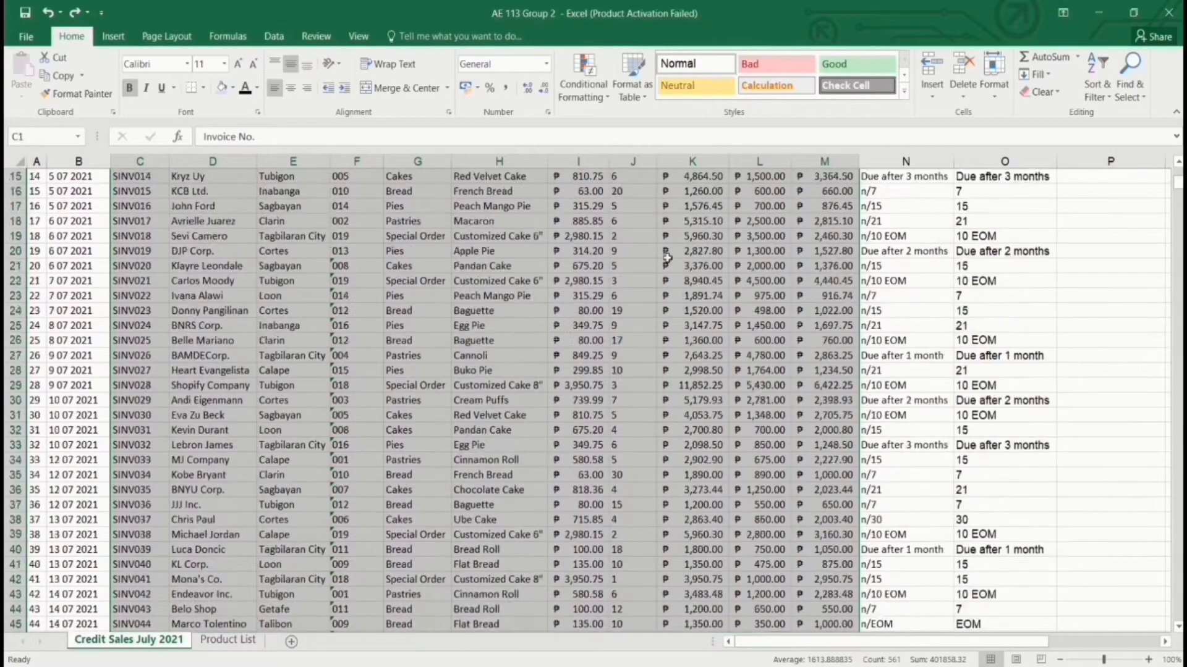
pyautogui.hotkey('ctrl', '0')
pyautogui.scroll(1, 661, 294)
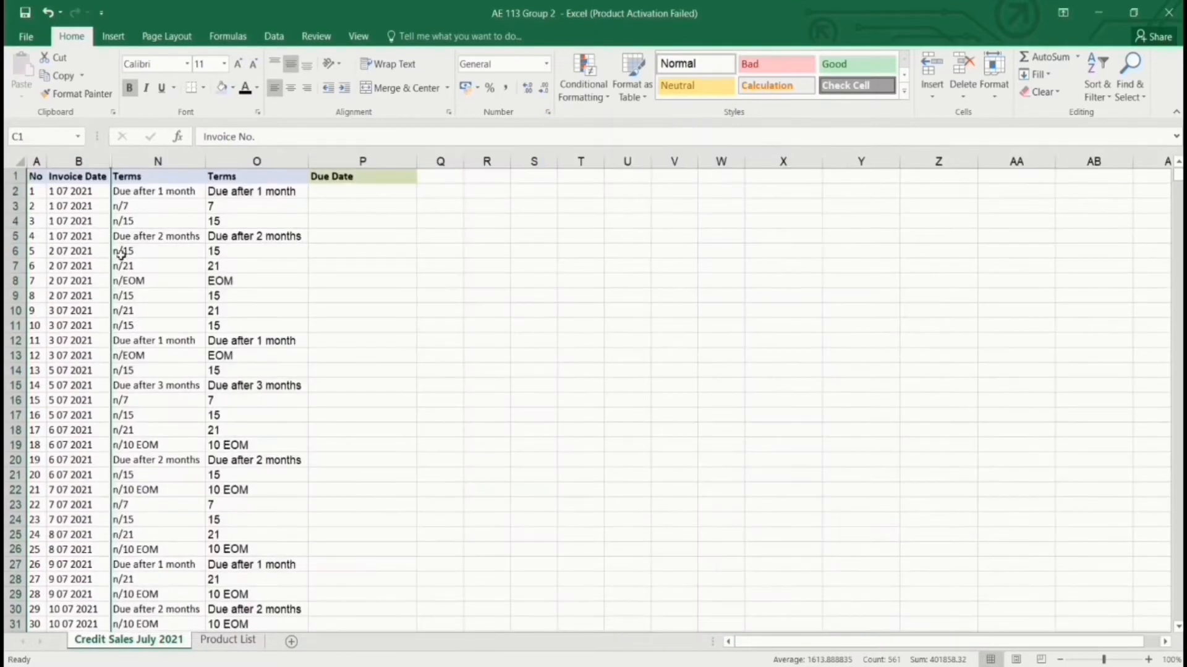
# Review the Terms entries in column N, then select the converted terms from O2 to row 51.
pyautogui.click(160, 239)
pyautogui.click(160, 240)
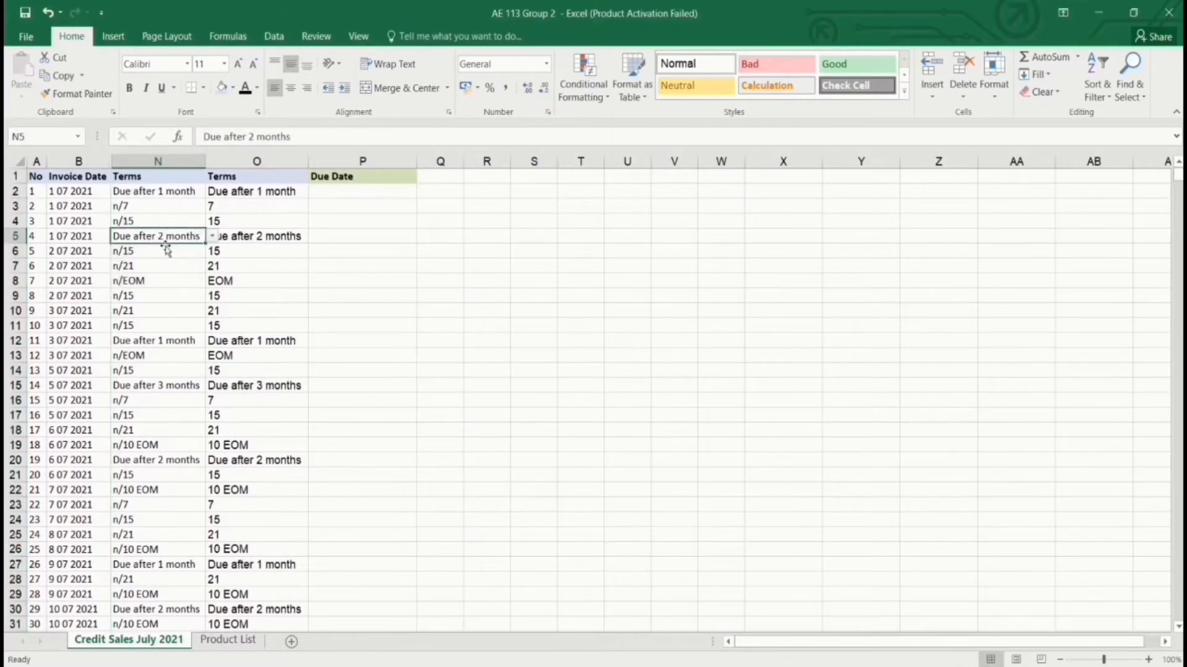
pyautogui.click(178, 191)
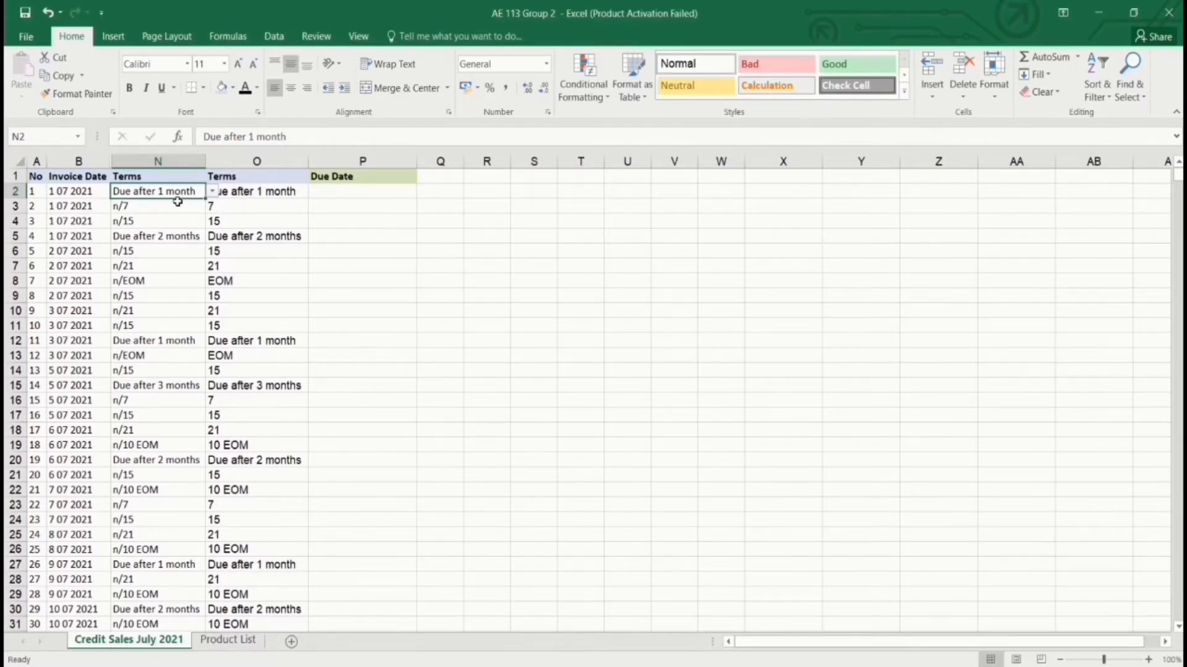
pyautogui.click(169, 212)
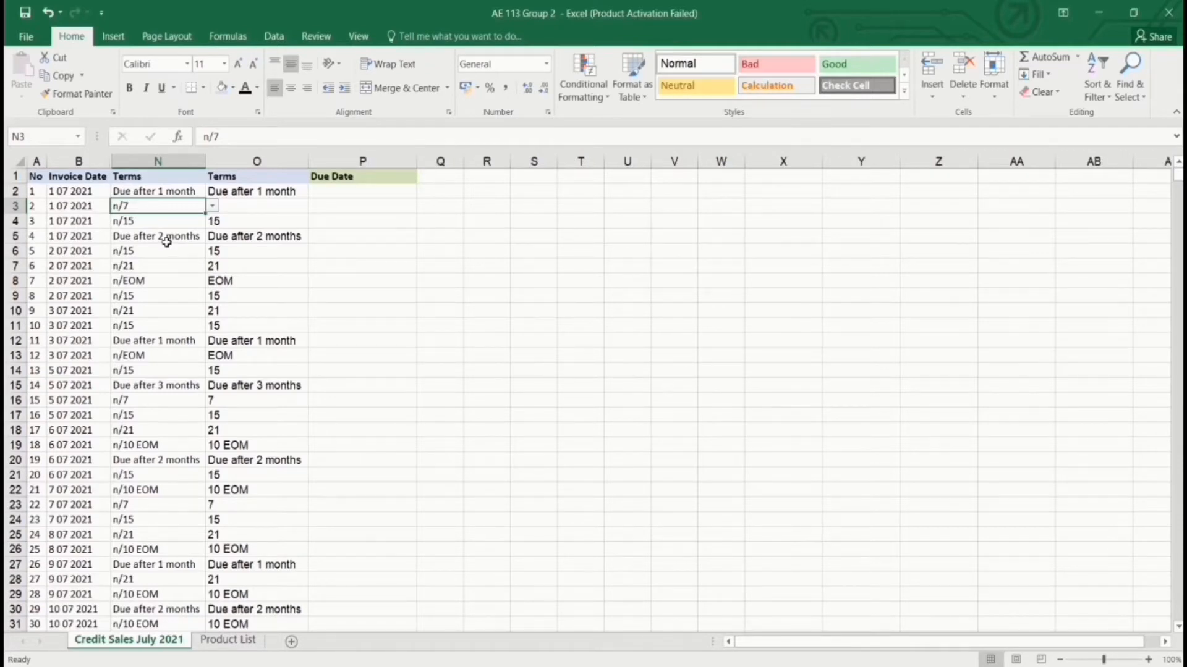
pyautogui.click(245, 195)
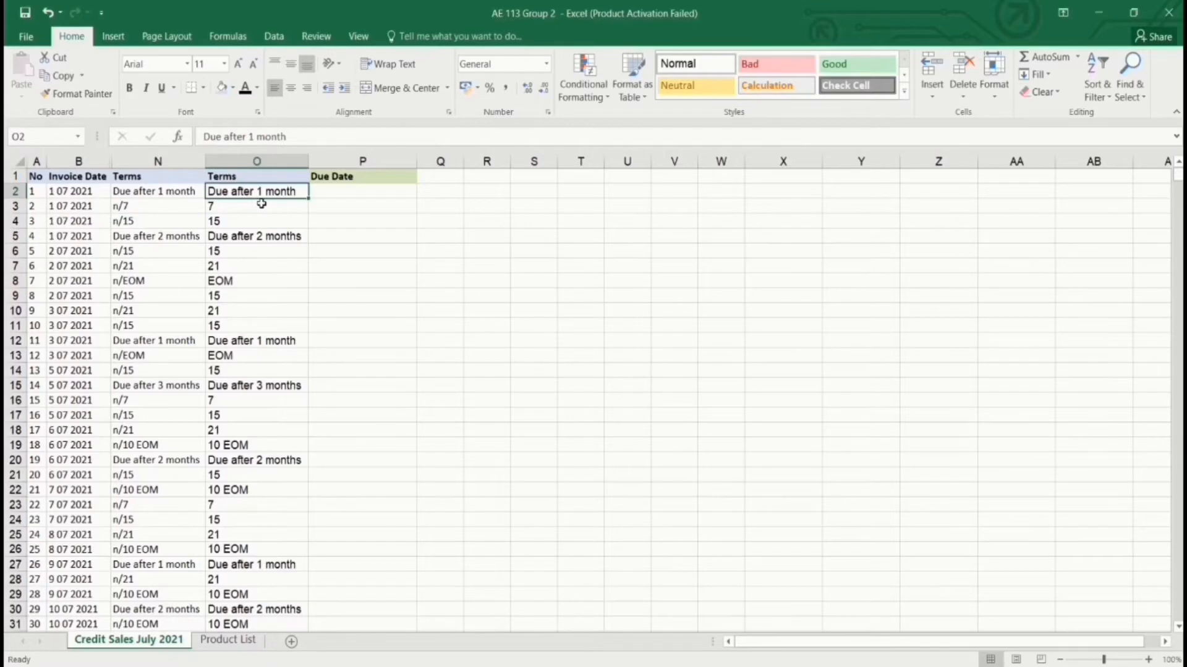
pyautogui.hotkey('ctrl', 'shift', 'Down')
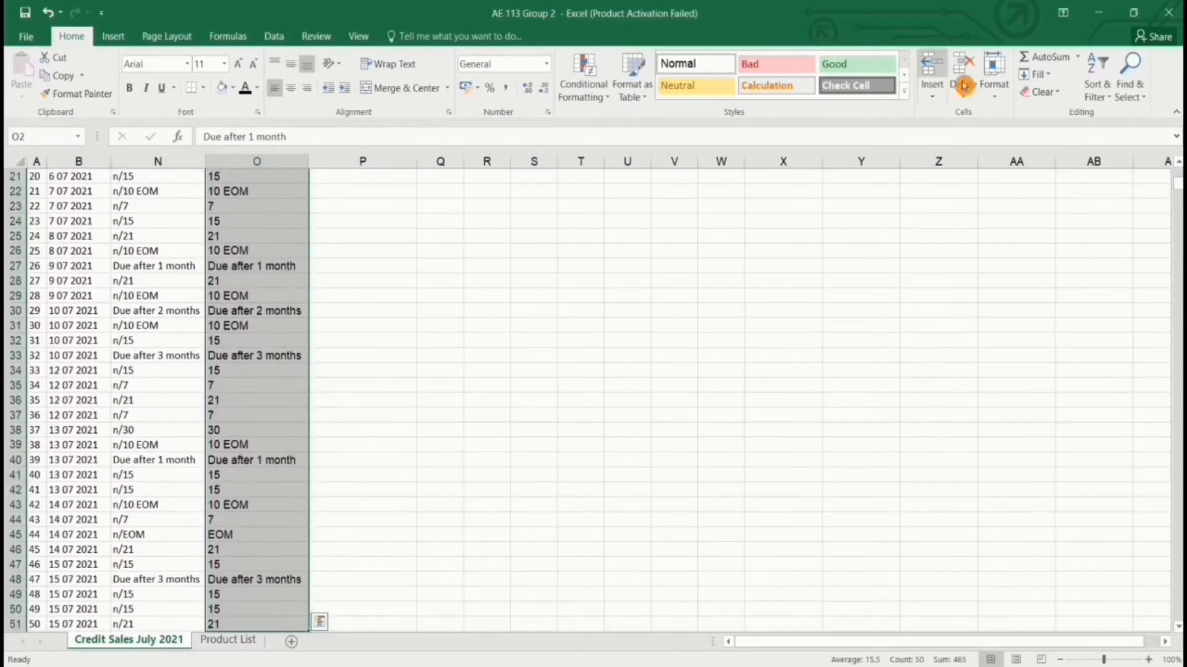
# Add a filter to the converted Terms column O.
pyautogui.click(1107, 93)
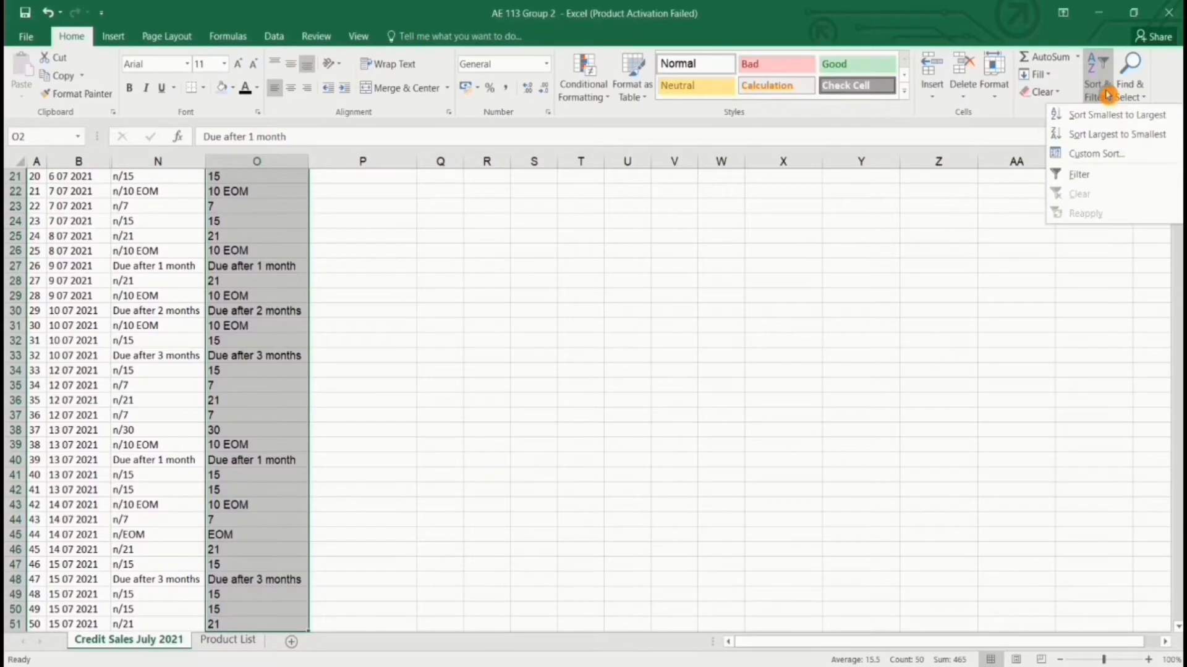
pyautogui.click(1086, 175)
pyautogui.scroll(7, 410, 320)
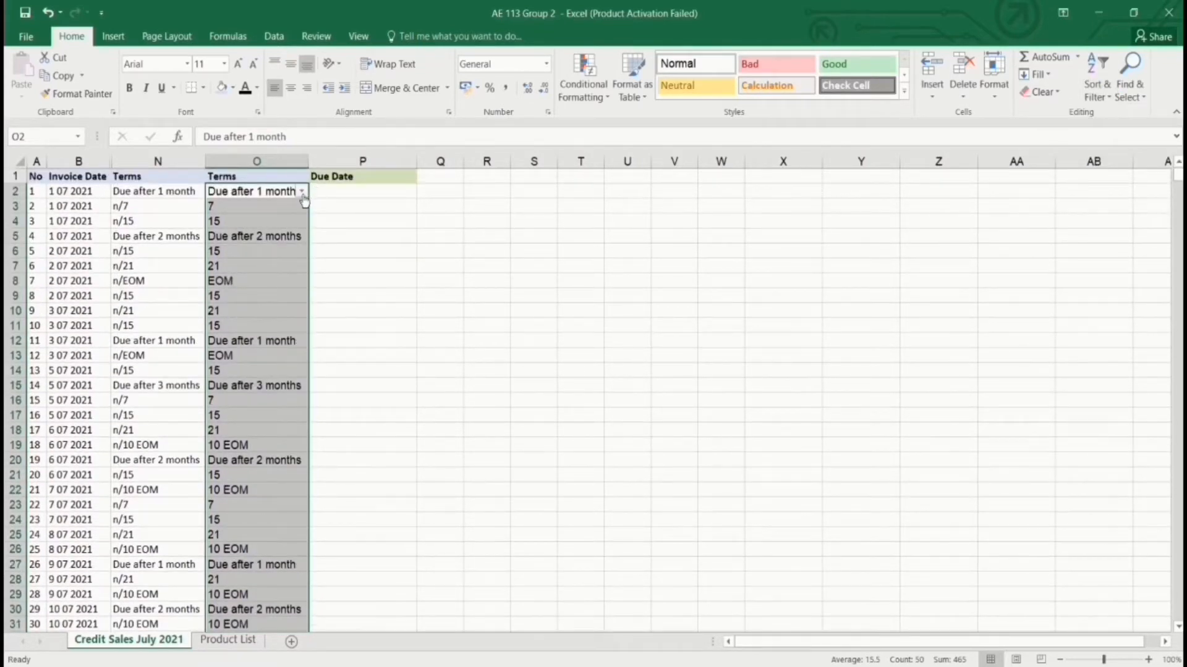
pyautogui.click(302, 192)
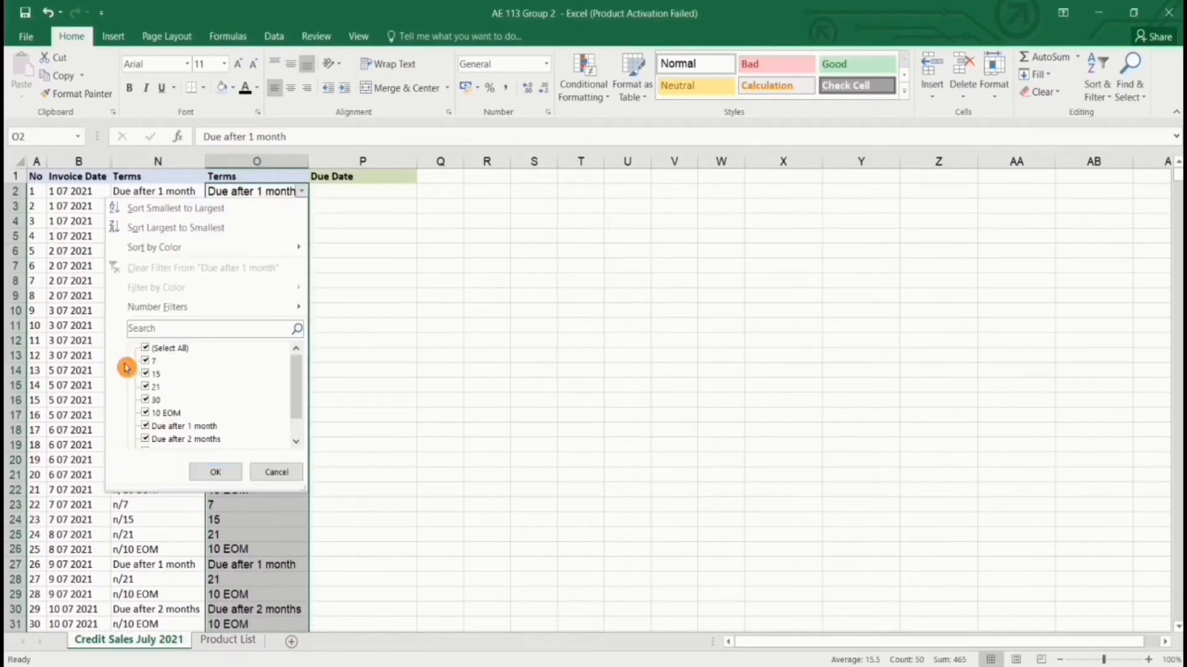
# Filter column O to keep only the Due after 1, 2 and 3 months terms.
pyautogui.moveTo(294, 384); pyautogui.dragTo(303, 411)
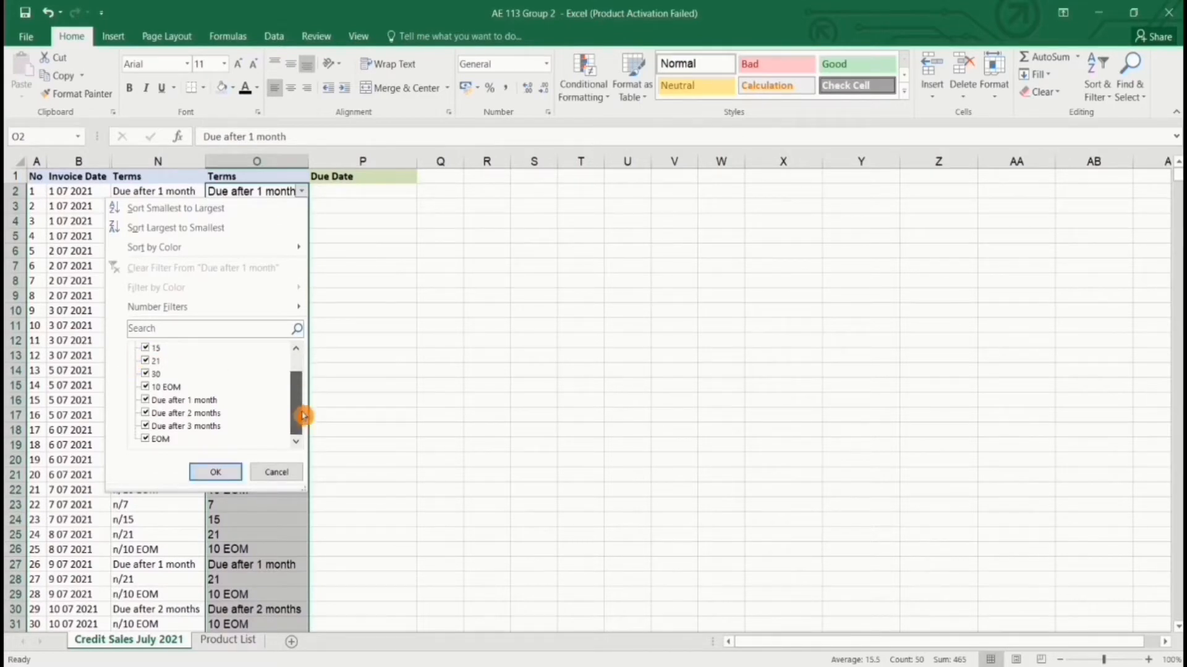
pyautogui.click(147, 439)
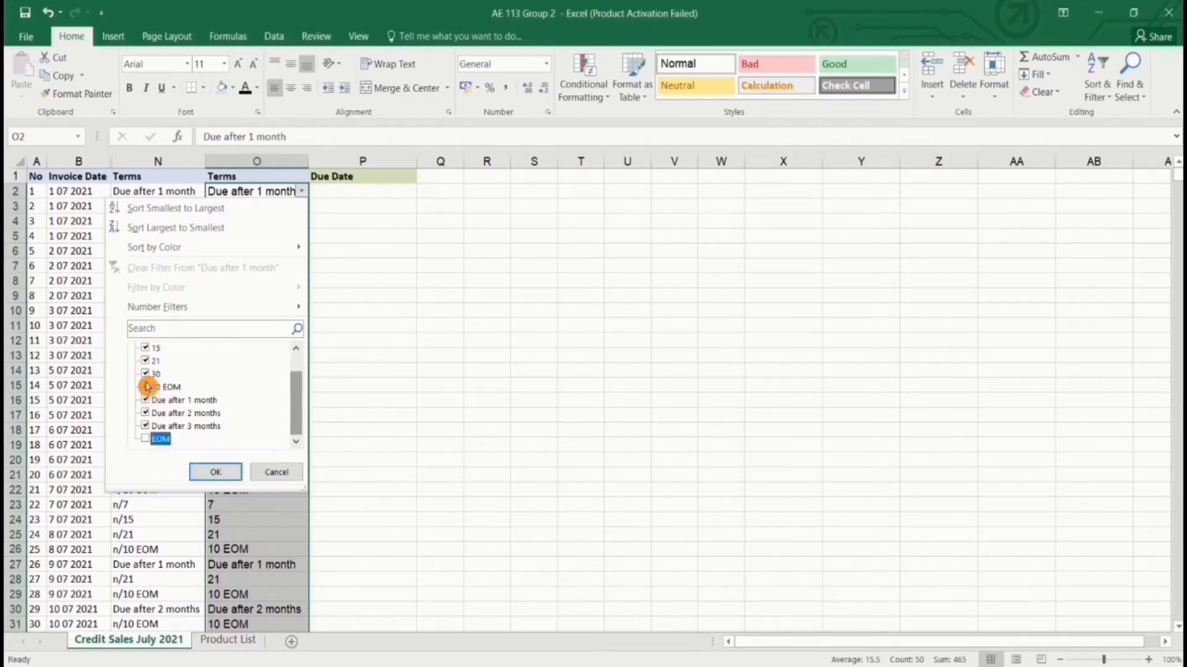
pyautogui.click(147, 386)
pyautogui.click(146, 374)
pyautogui.click(145, 361)
pyautogui.click(145, 348)
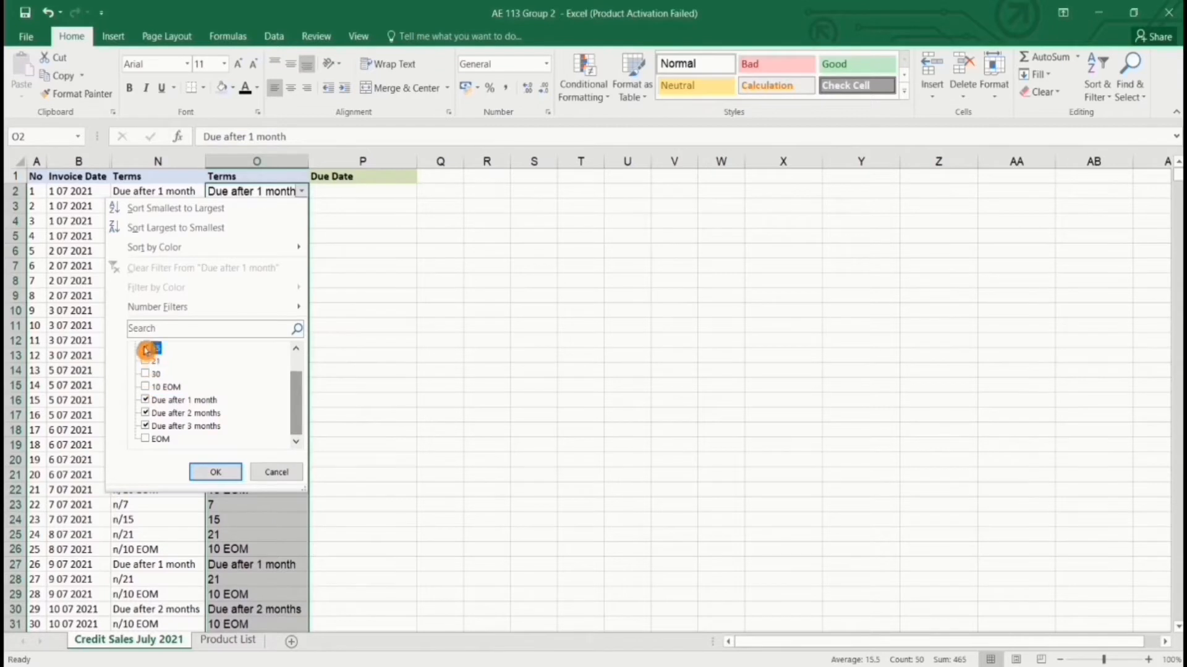
pyautogui.scroll(2, 165, 376)
pyautogui.click(146, 361)
pyautogui.scroll(-1, 218, 365)
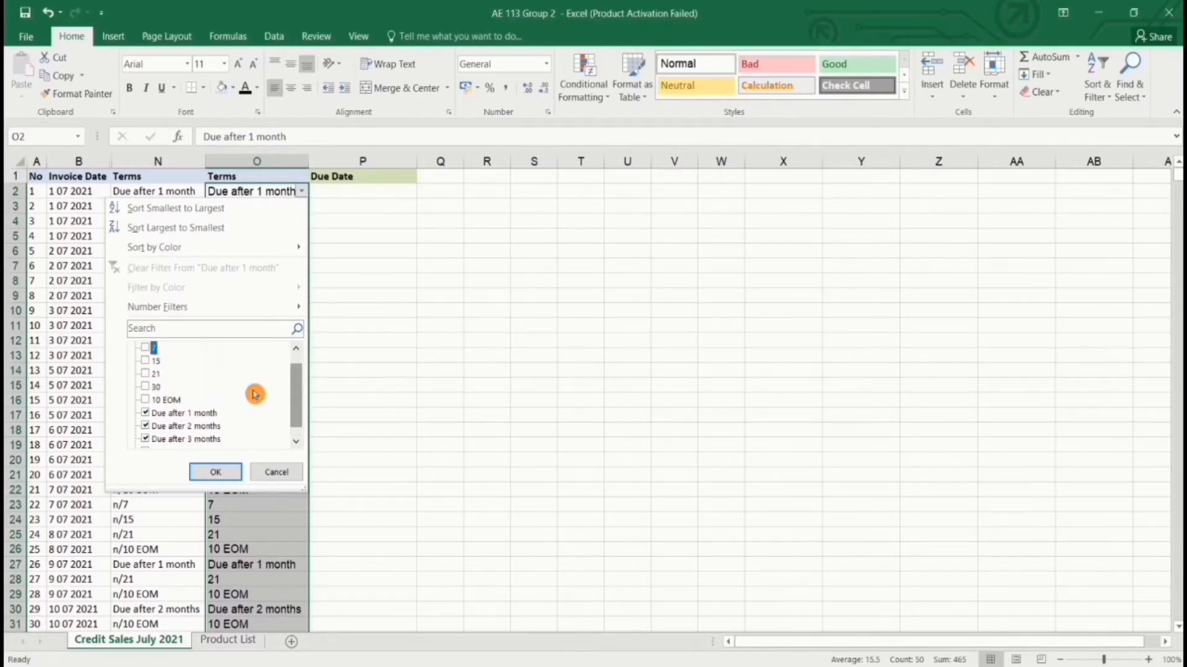
pyautogui.scroll(-1, 253, 395)
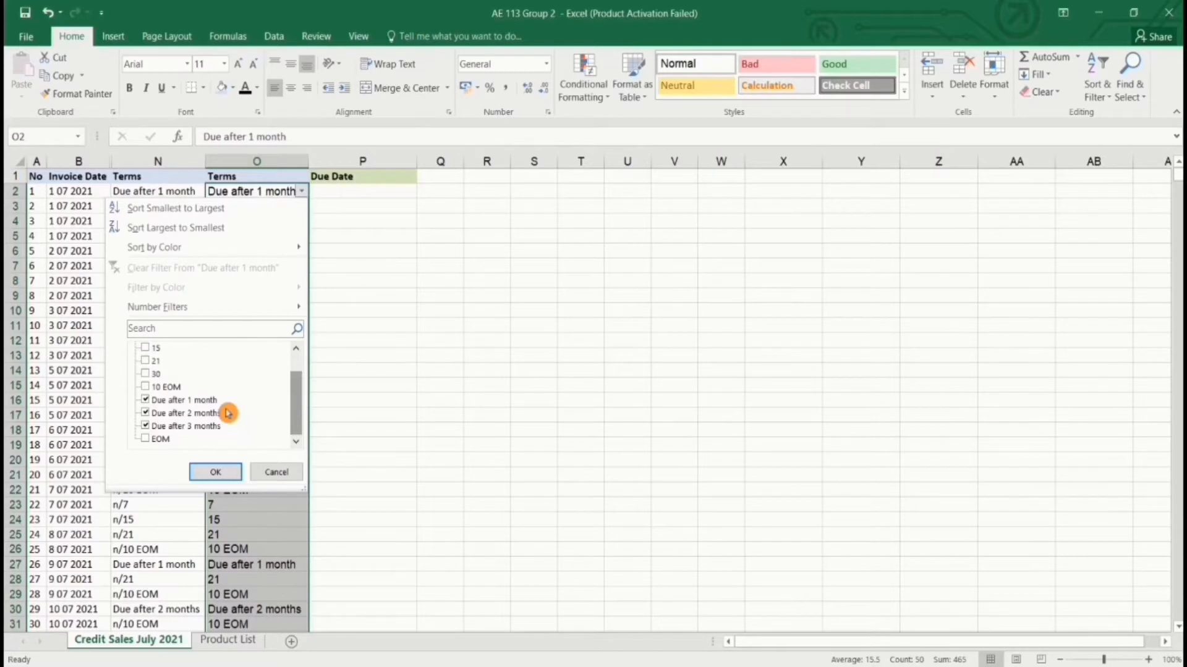
pyautogui.click(230, 473)
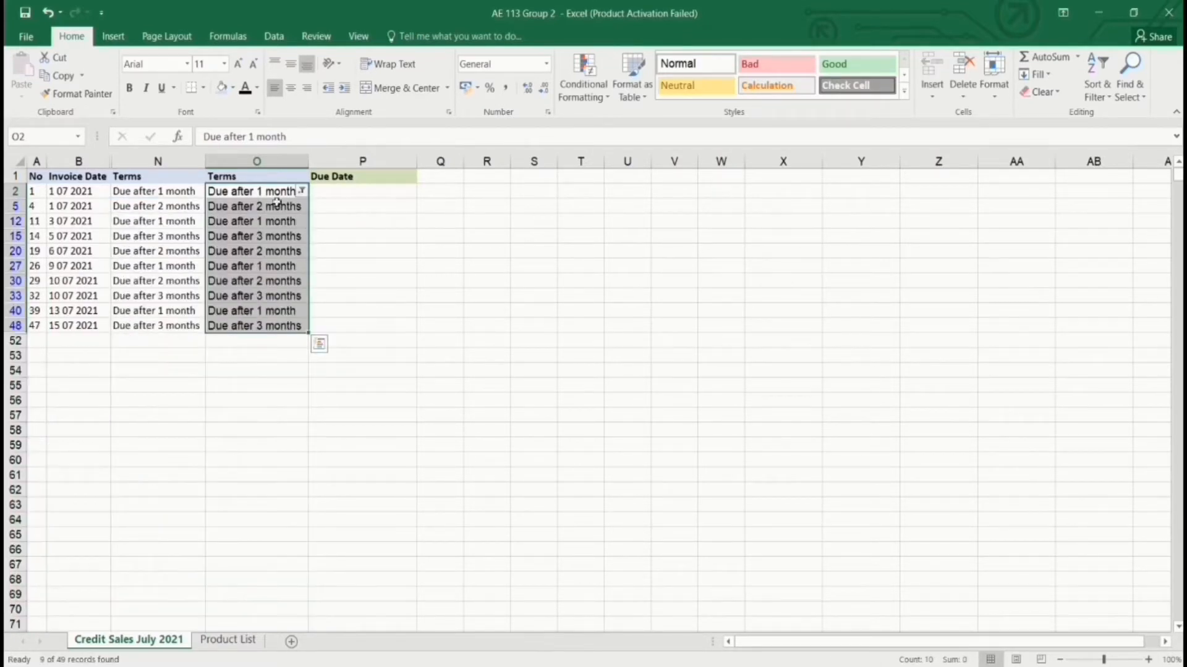
# Sort the filtered rows A to Z by term, from 1 month to 3 months.
pyautogui.click(261, 217)
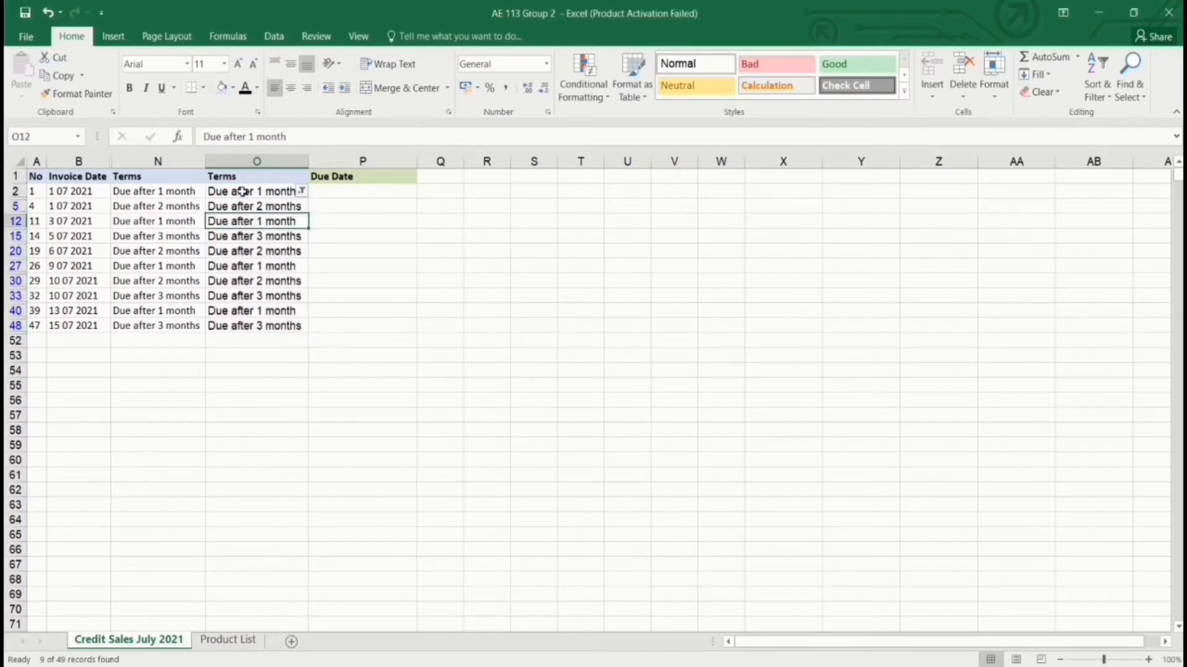
pyautogui.click(242, 191)
pyautogui.click(1097, 87)
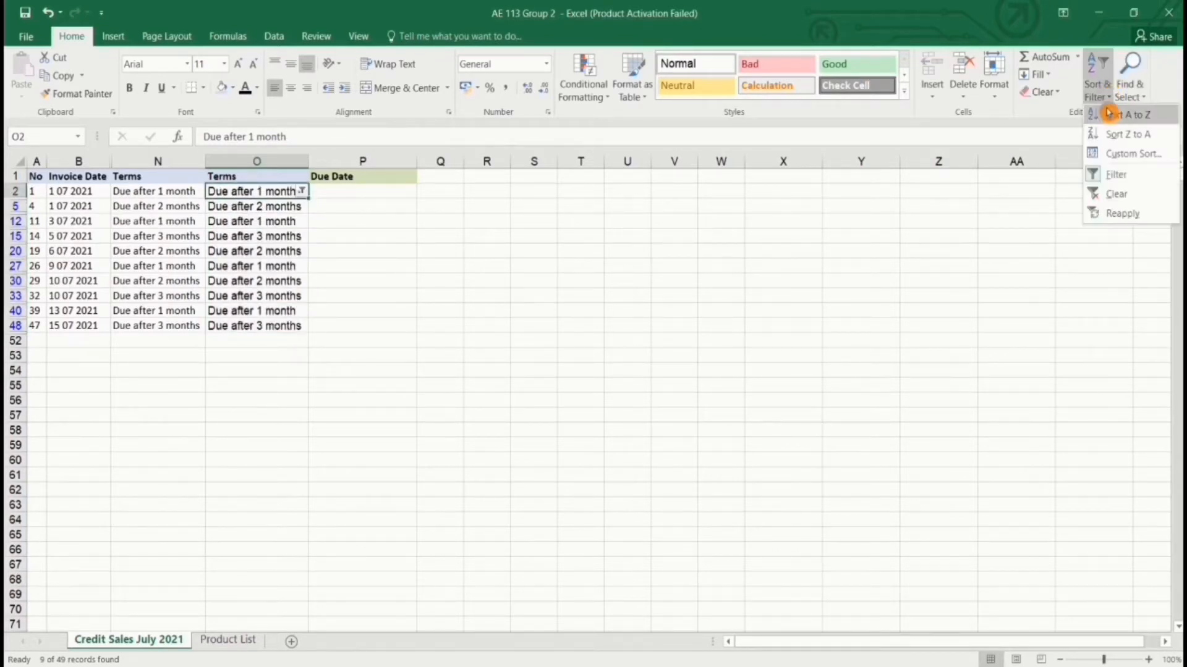
pyautogui.click(1109, 115)
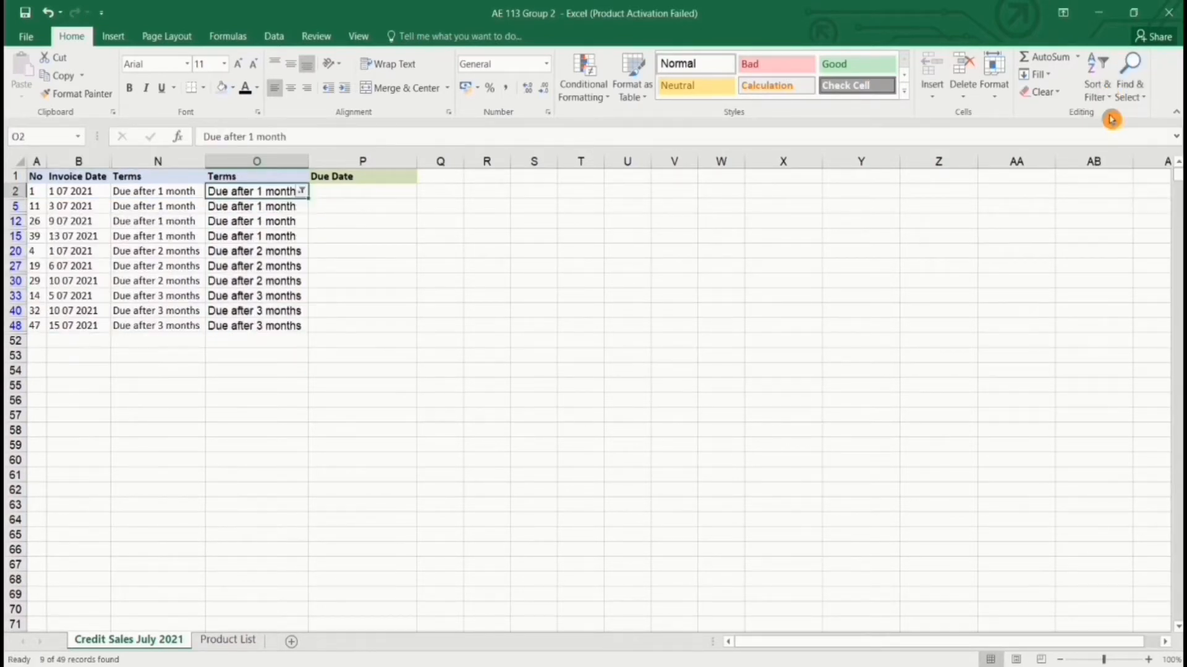
pyautogui.click(371, 193)
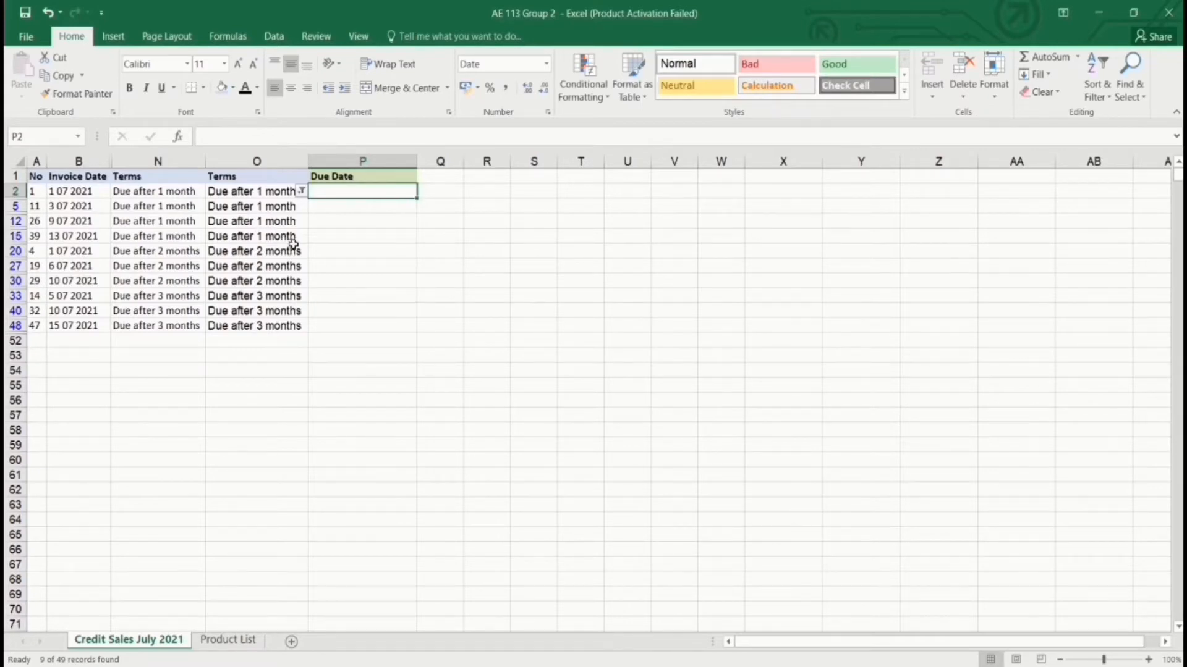
# Enter =EDATE(B20,2) in P20 and format it as Short Date, showing 1 09 2021.
pyautogui.scroll(4, 294, 243)
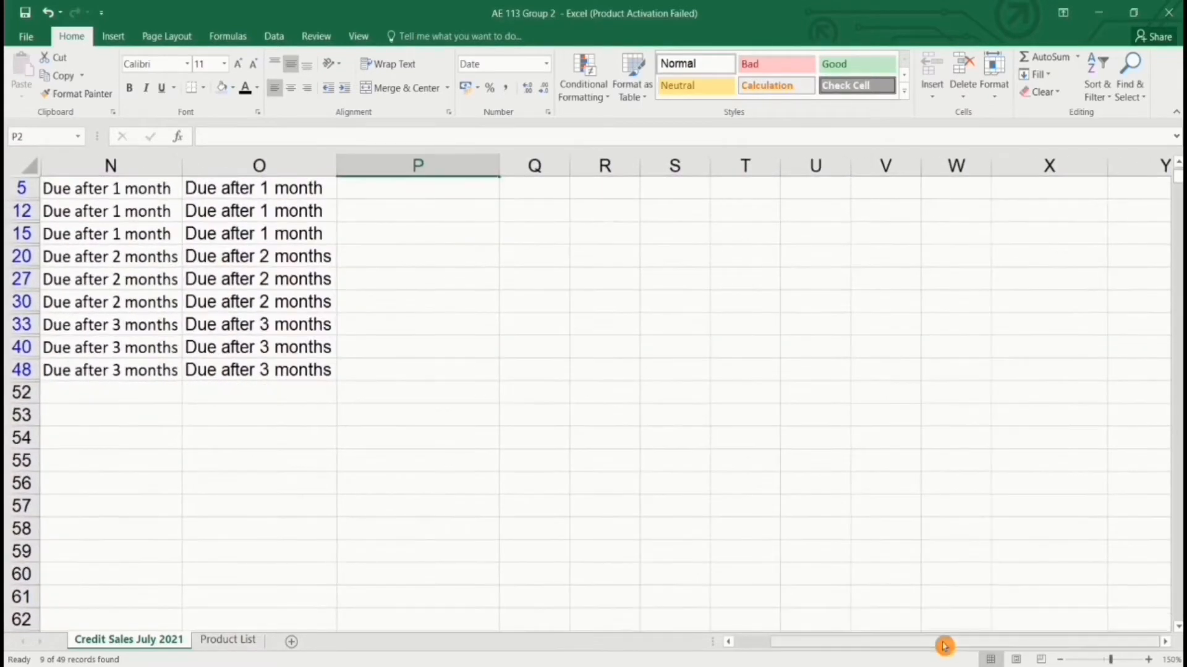
pyautogui.moveTo(944, 646); pyautogui.dragTo(863, 633)
pyautogui.scroll(1, 630, 326)
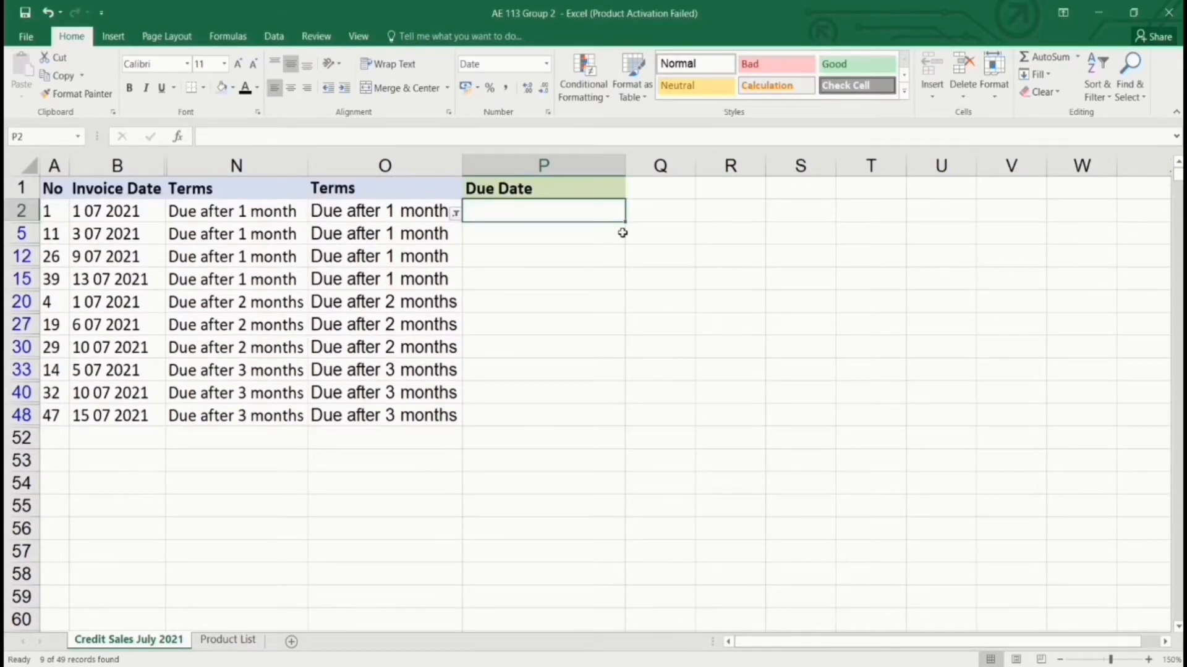
pyautogui.click(495, 302)
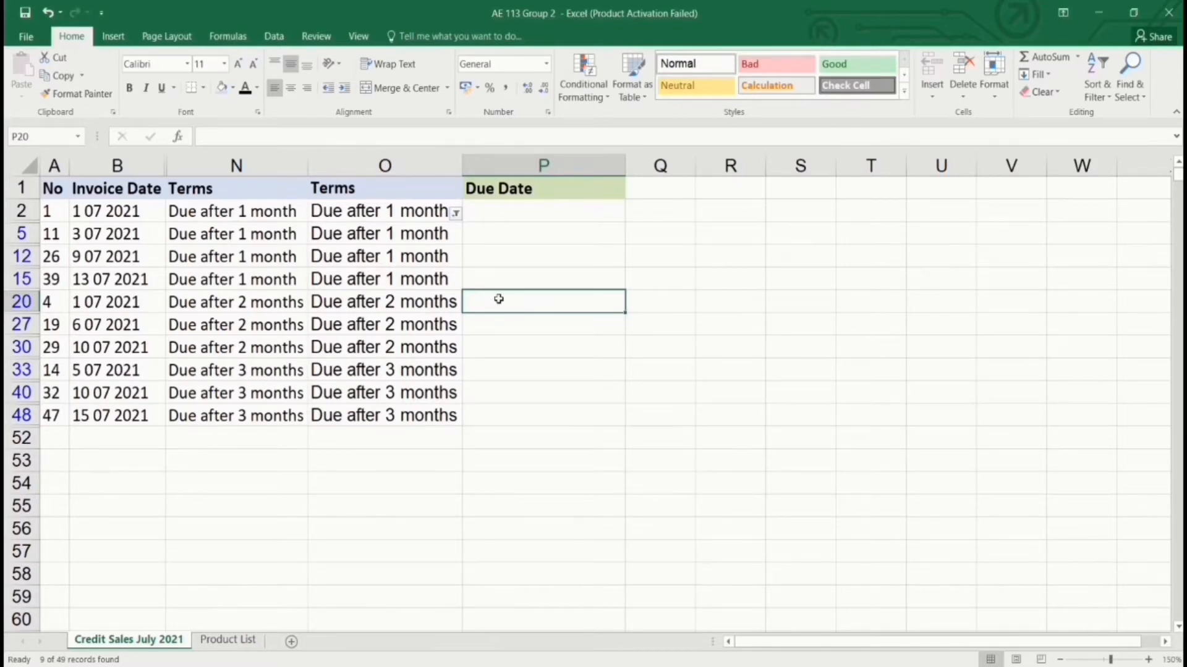
pyautogui.write('=EDAT')
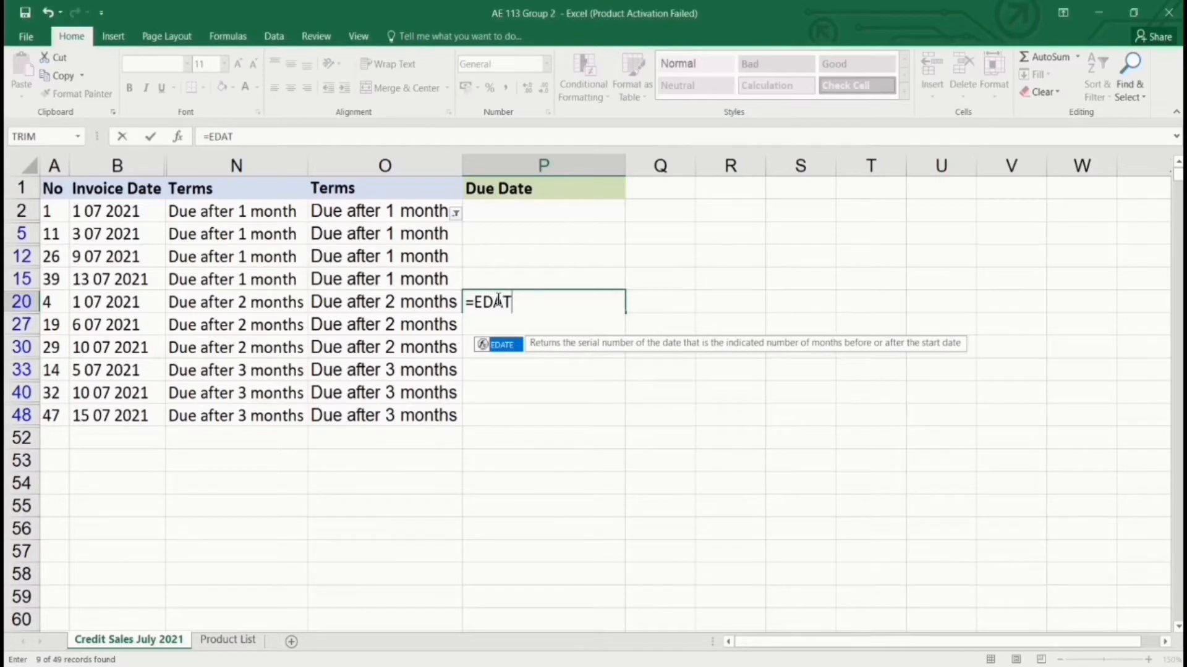
pyautogui.write('E(')
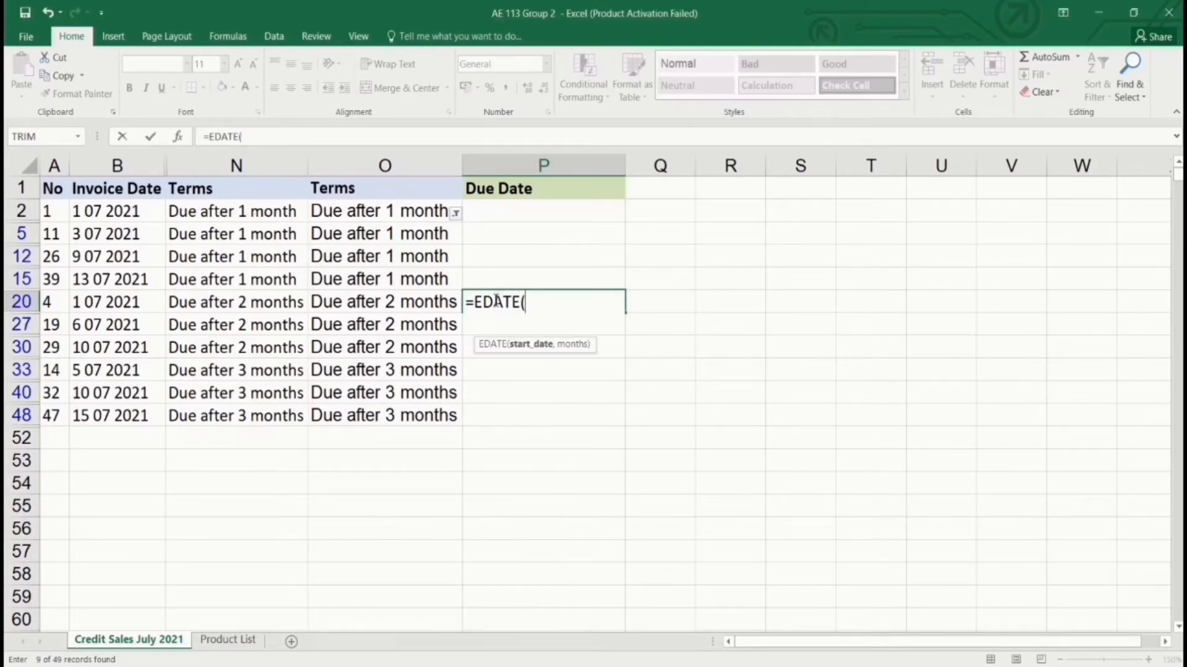
pyautogui.click(135, 302)
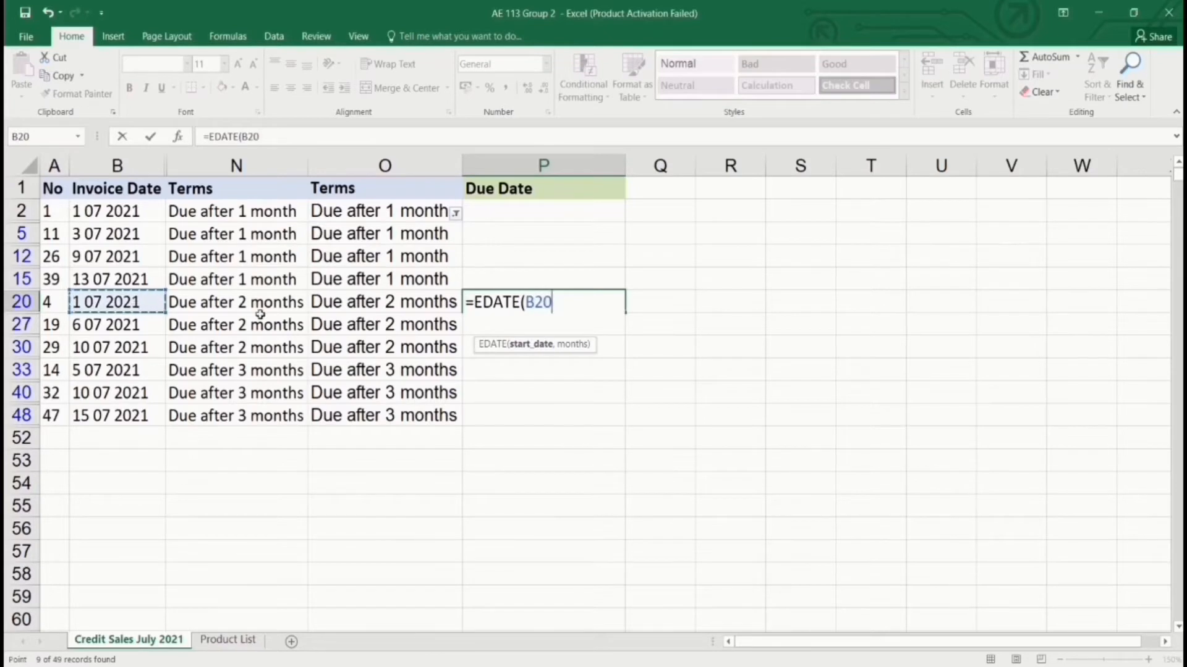
pyautogui.write(',')
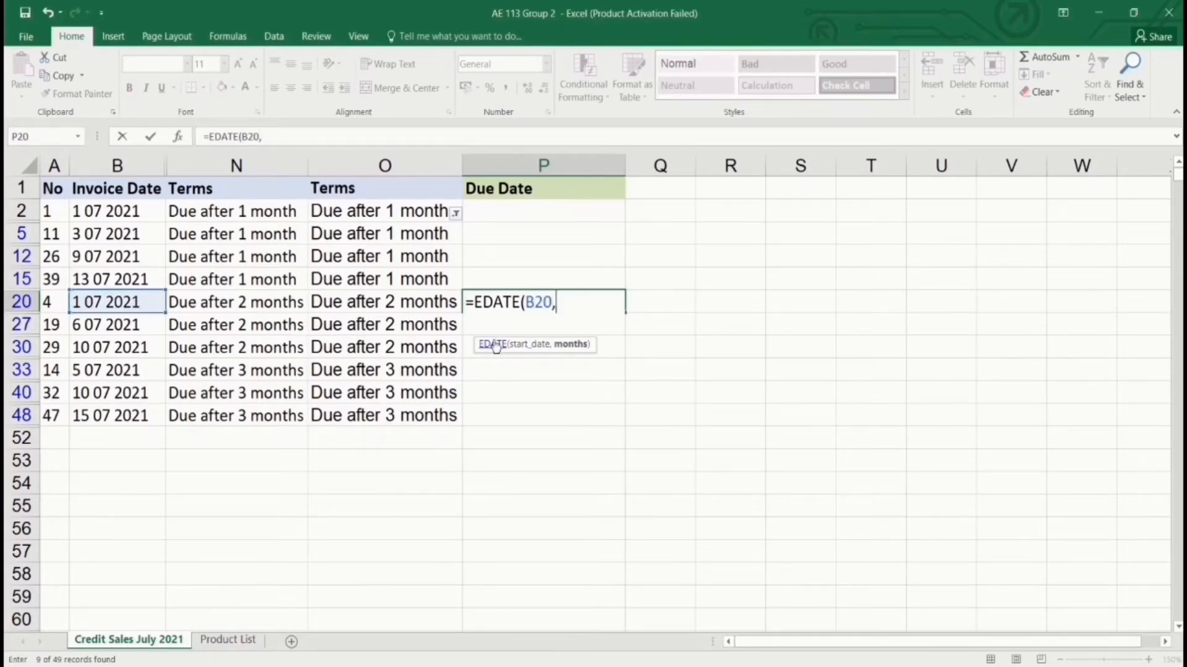
pyautogui.write('2')
pyautogui.write(')')
pyautogui.press('Return')
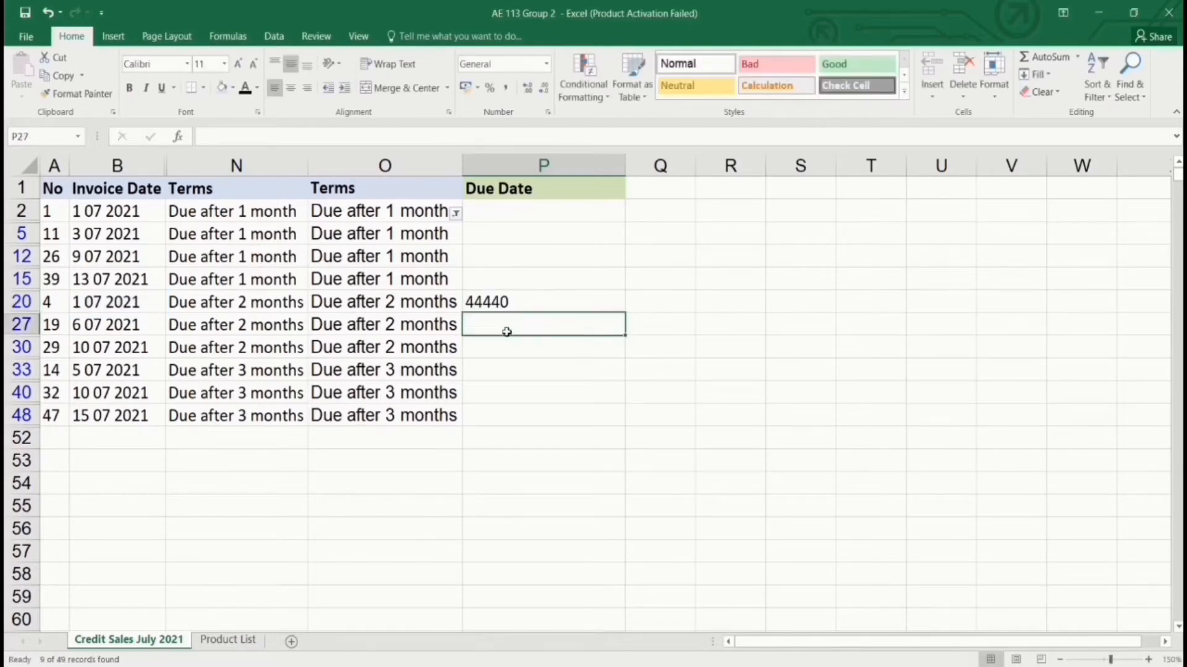
pyautogui.click(529, 304)
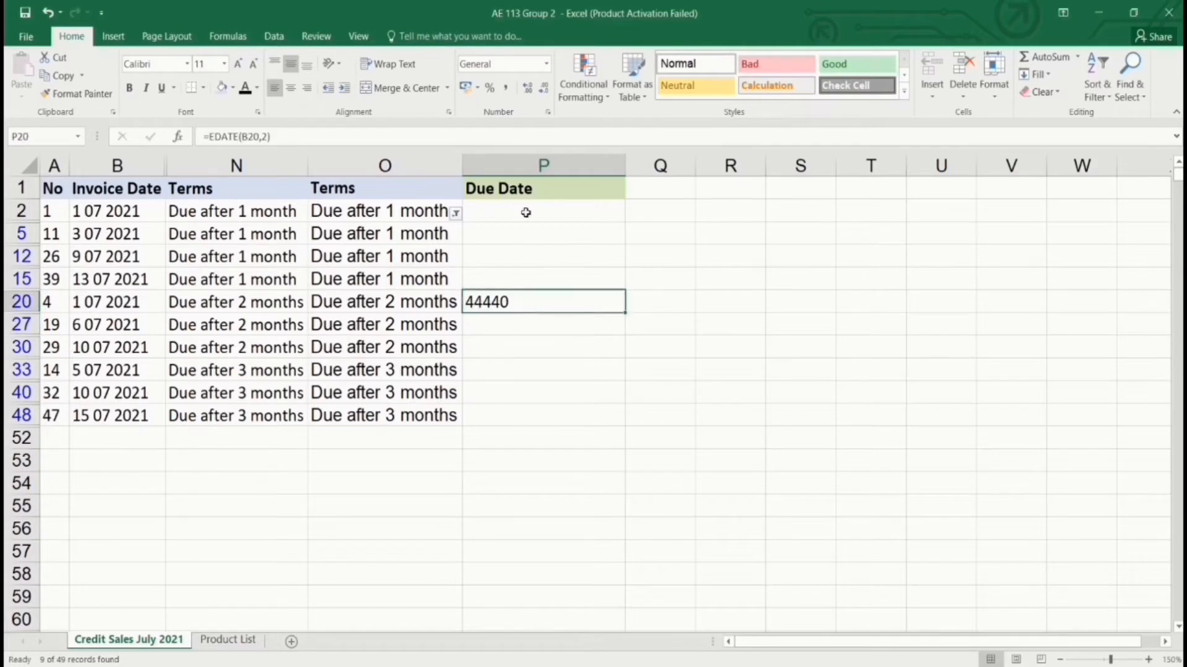
pyautogui.click(547, 65)
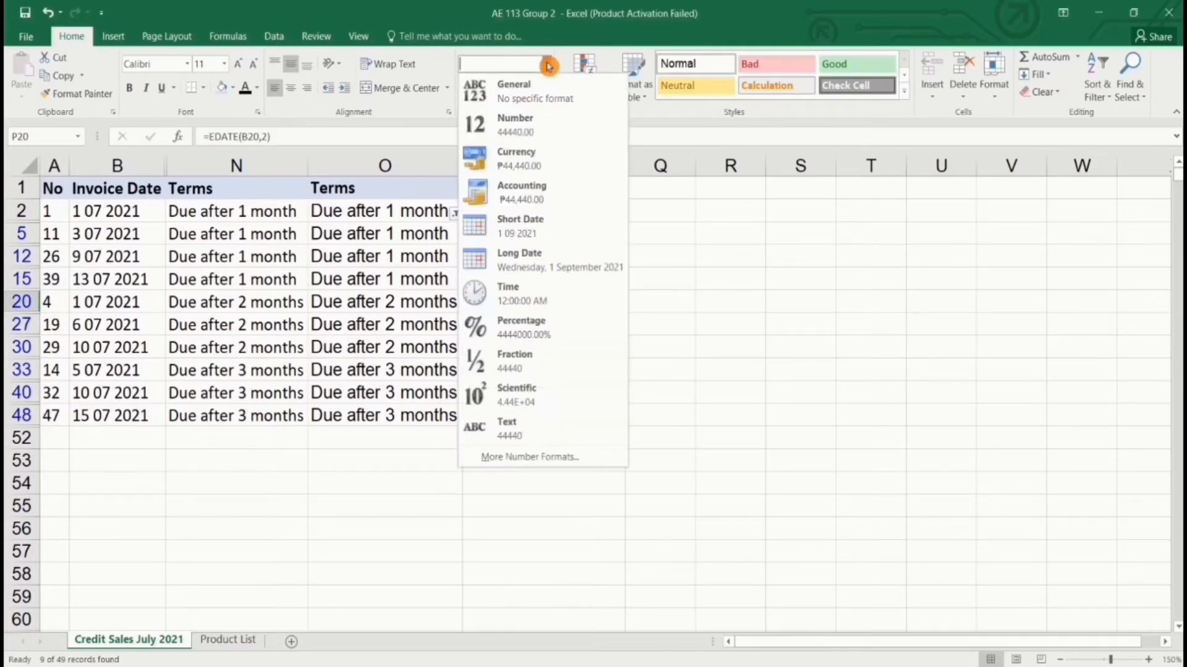
pyautogui.click(539, 231)
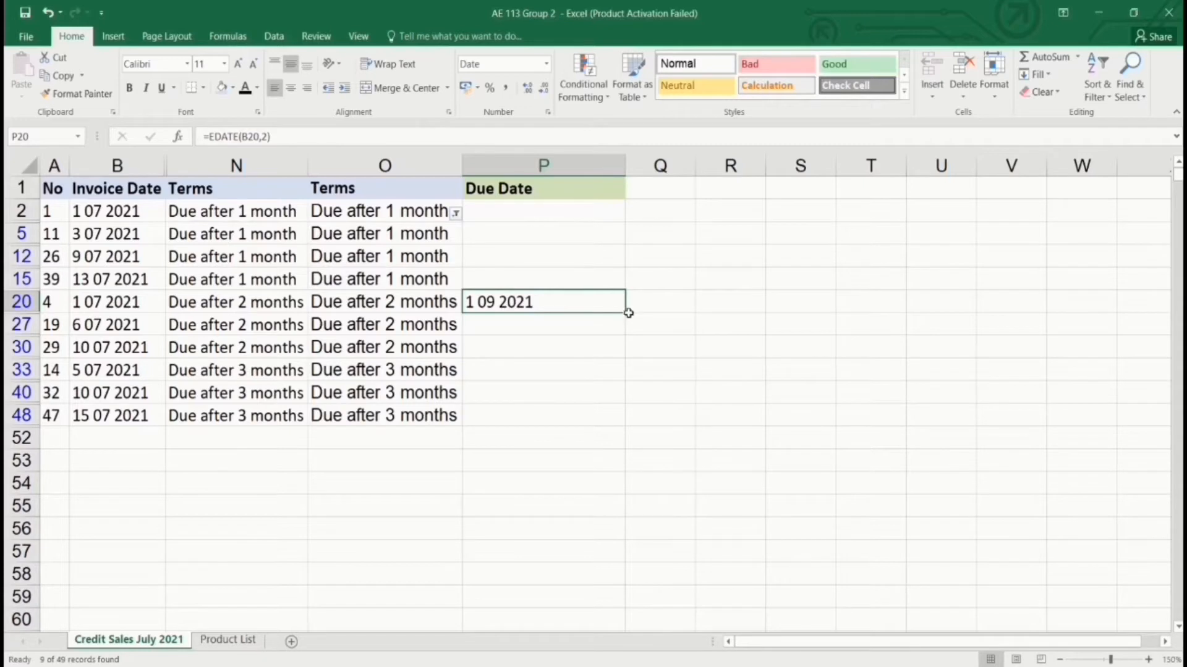
# Fill the two-month due dates down to P30 and enter =EDATE(B33,3) in P33.
pyautogui.moveTo(625, 313); pyautogui.dragTo(624, 348)
pyautogui.click(569, 318)
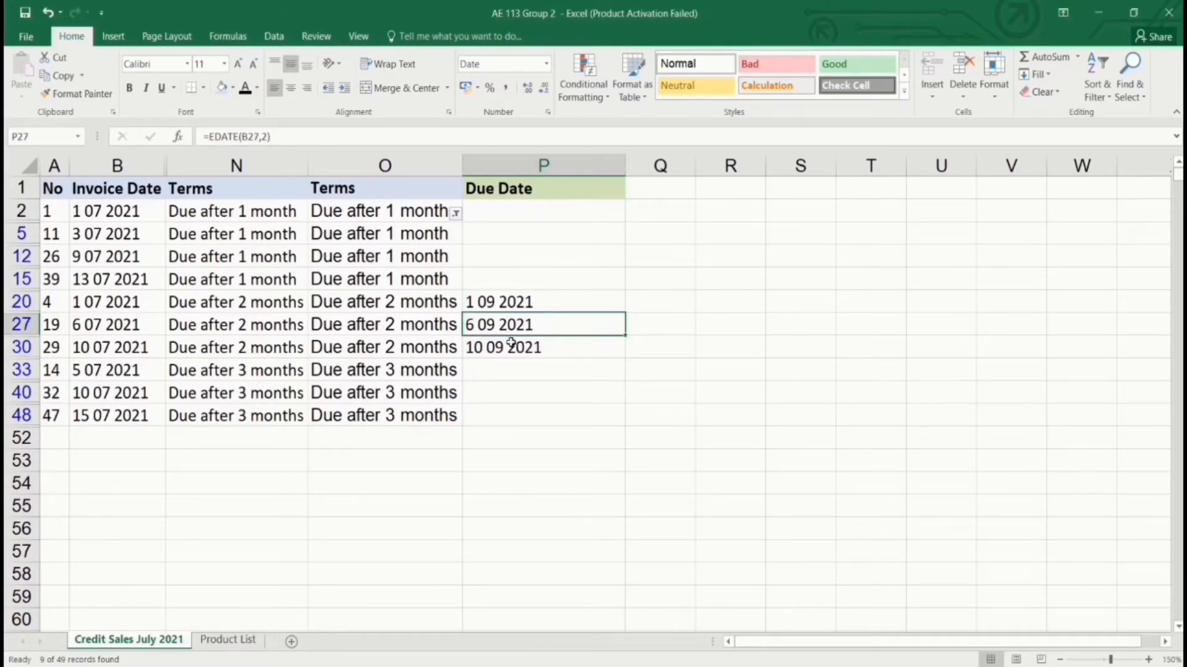
pyautogui.click(544, 379)
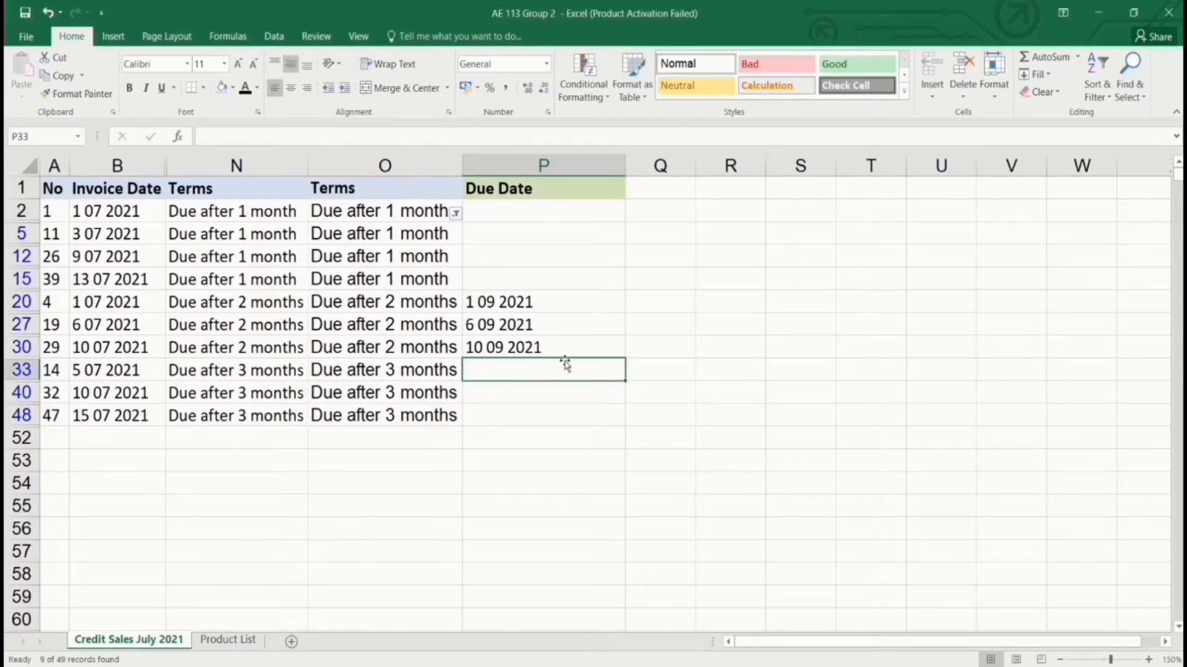
pyautogui.write('=')
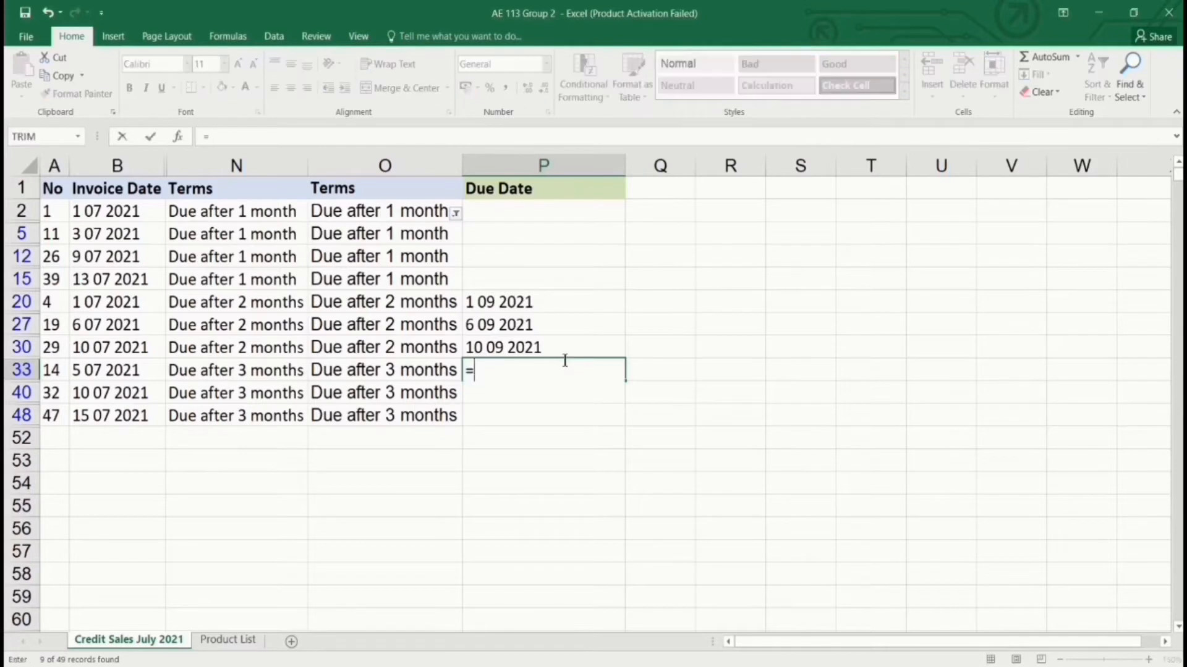
pyautogui.write('EDATE')
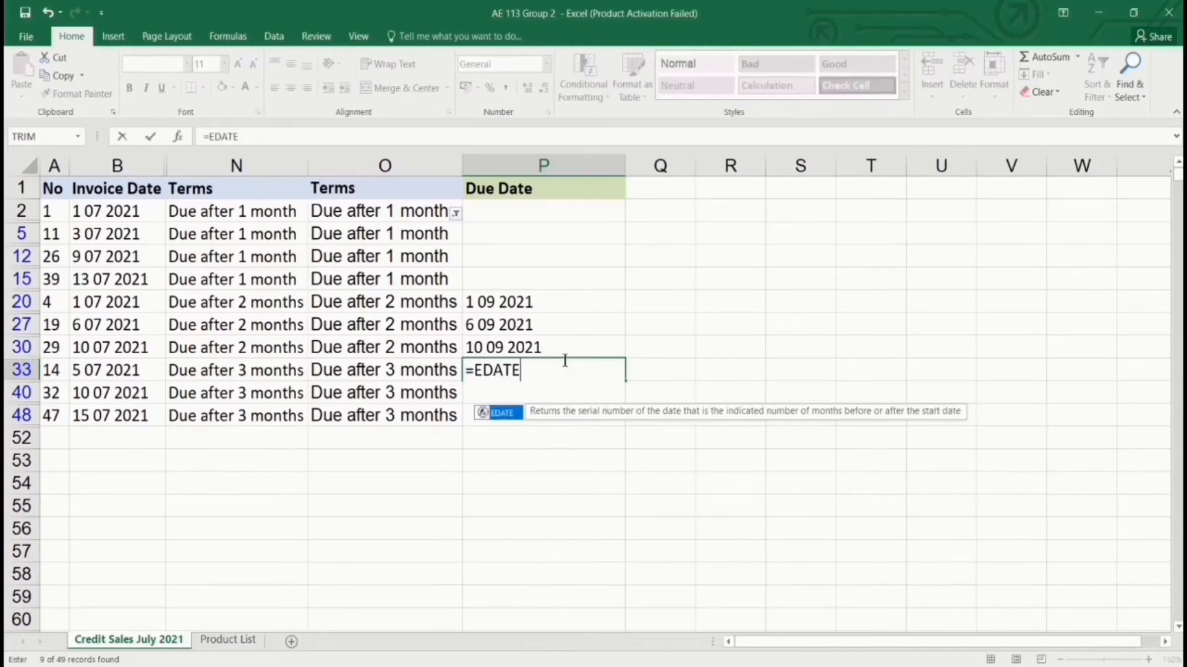
pyautogui.write('(')
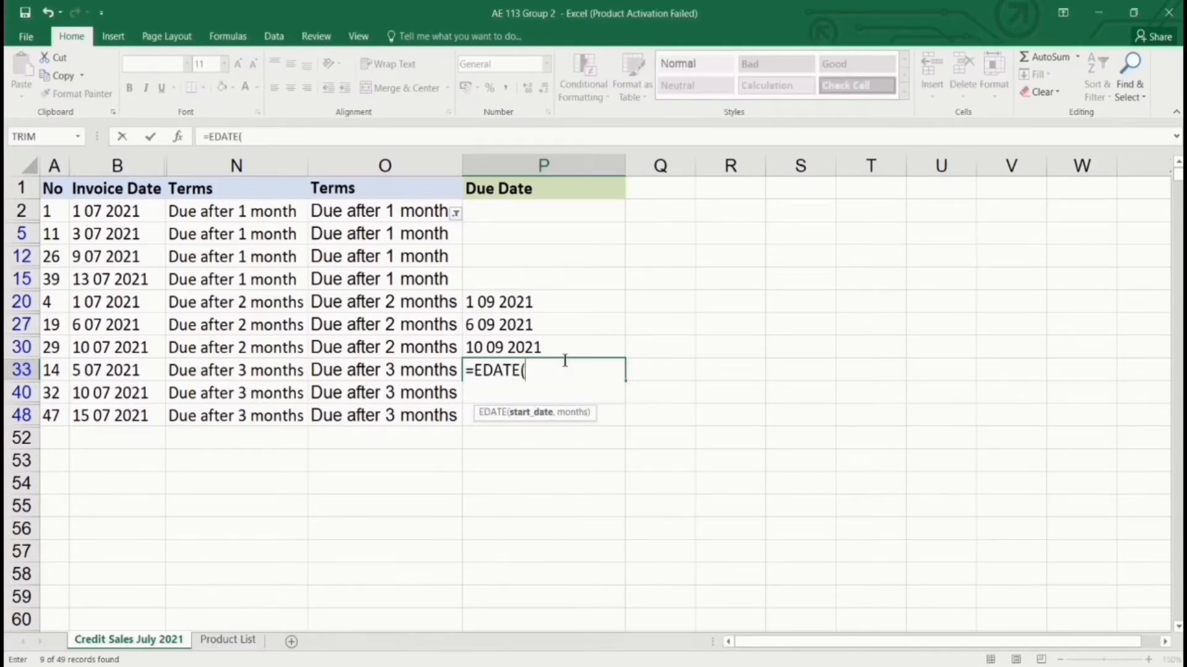
pyautogui.click(124, 374)
pyautogui.write(',')
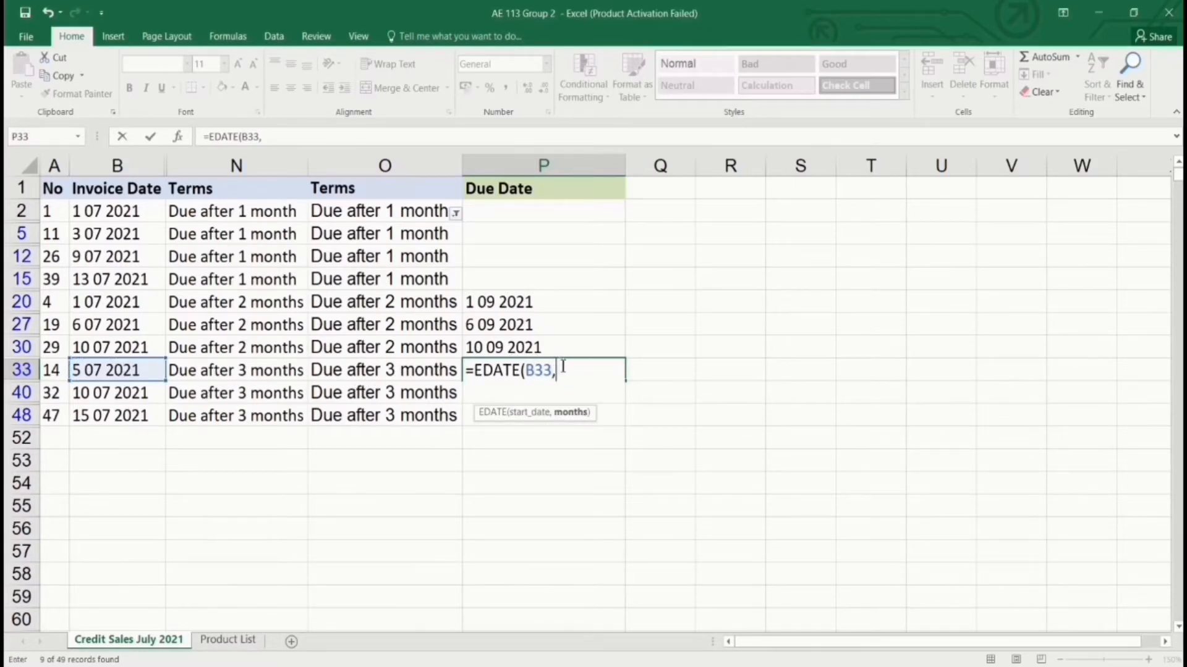
pyautogui.write('3')
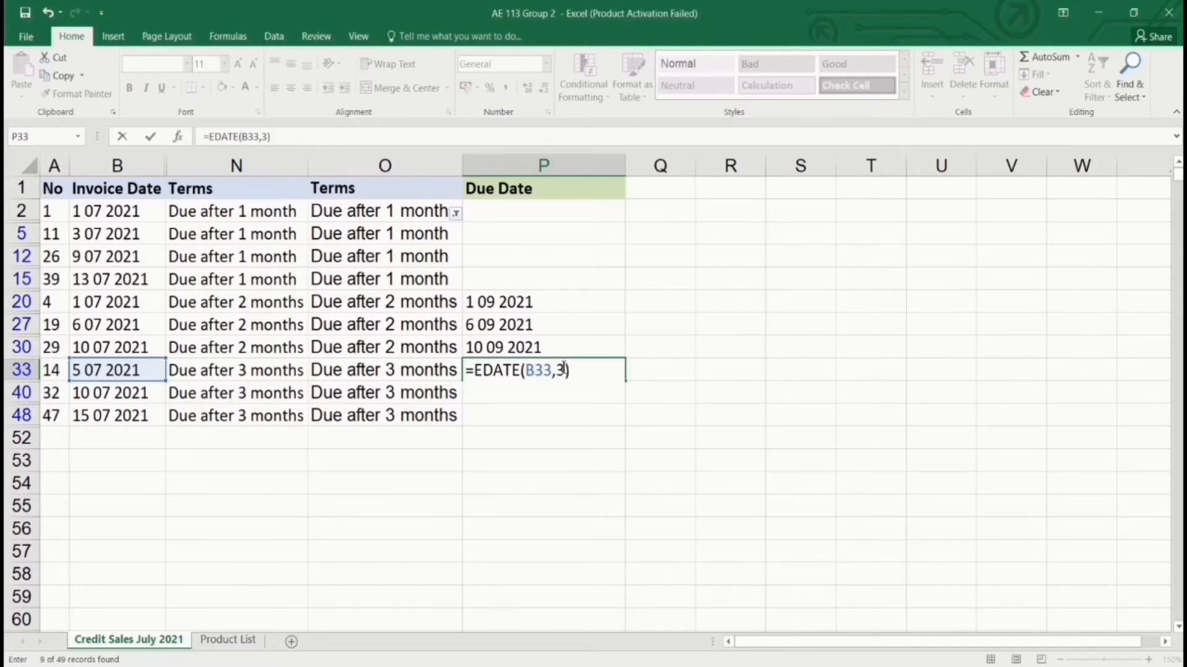
pyautogui.press('Return')
# Format P33 as Short Date and fill it down the three-month rows through P48.
pyautogui.click(547, 374)
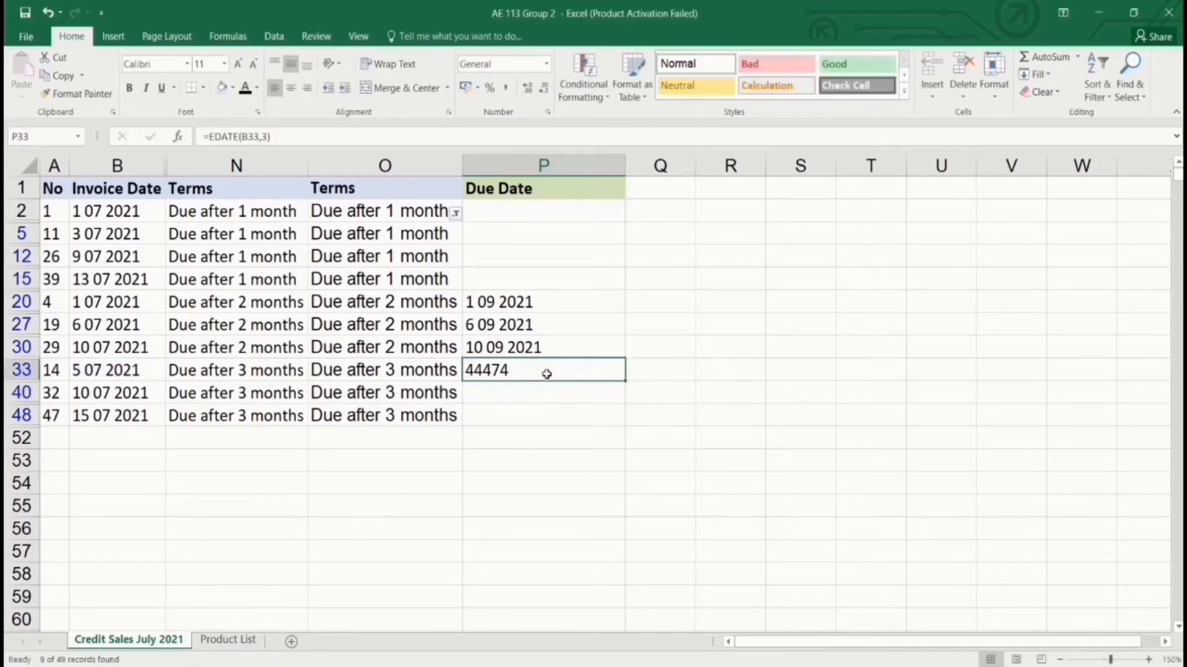
pyautogui.click(546, 64)
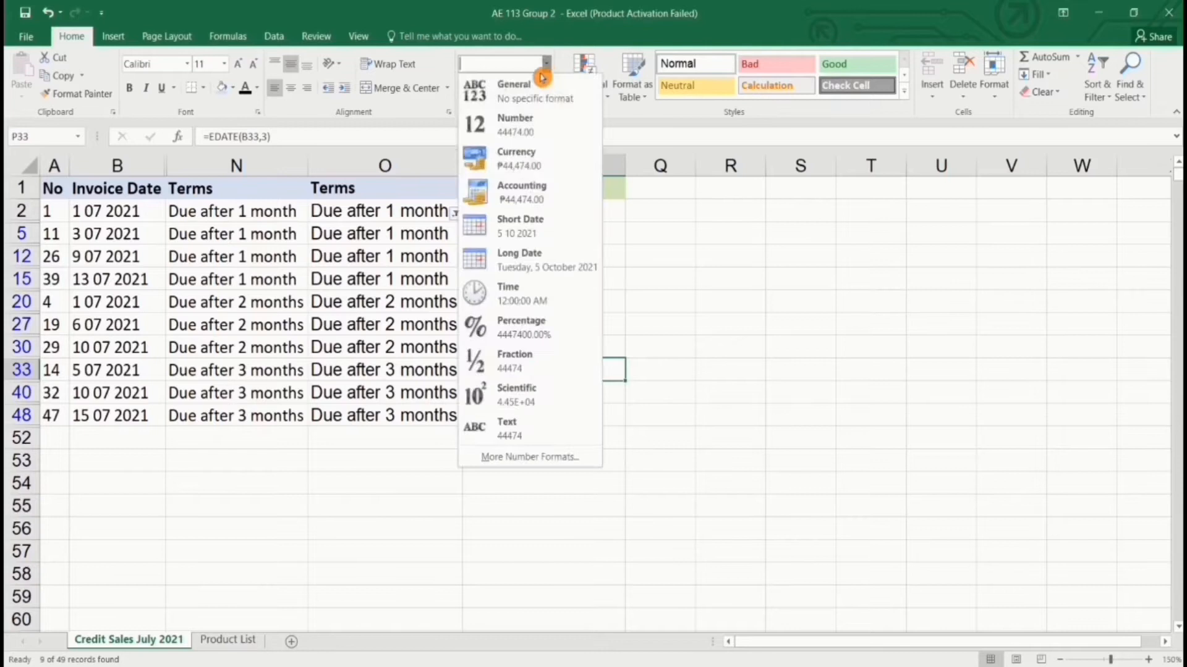
pyautogui.click(507, 221)
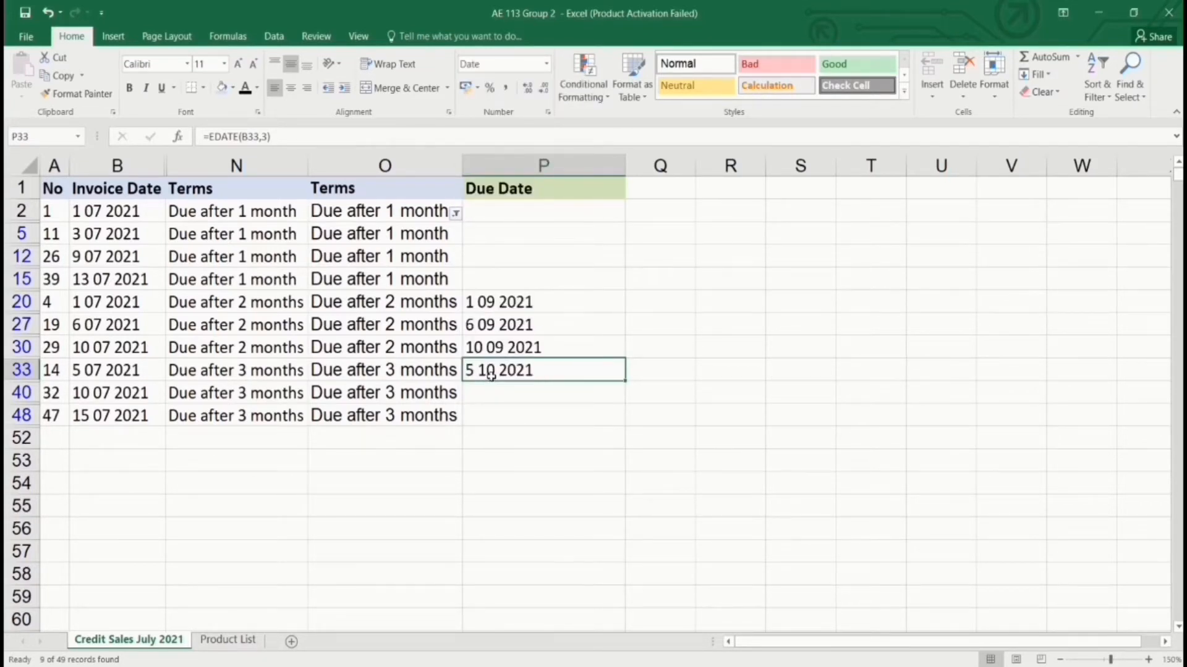
pyautogui.click(143, 369)
pyautogui.click(578, 372)
pyautogui.moveTo(623, 381); pyautogui.dragTo(622, 424)
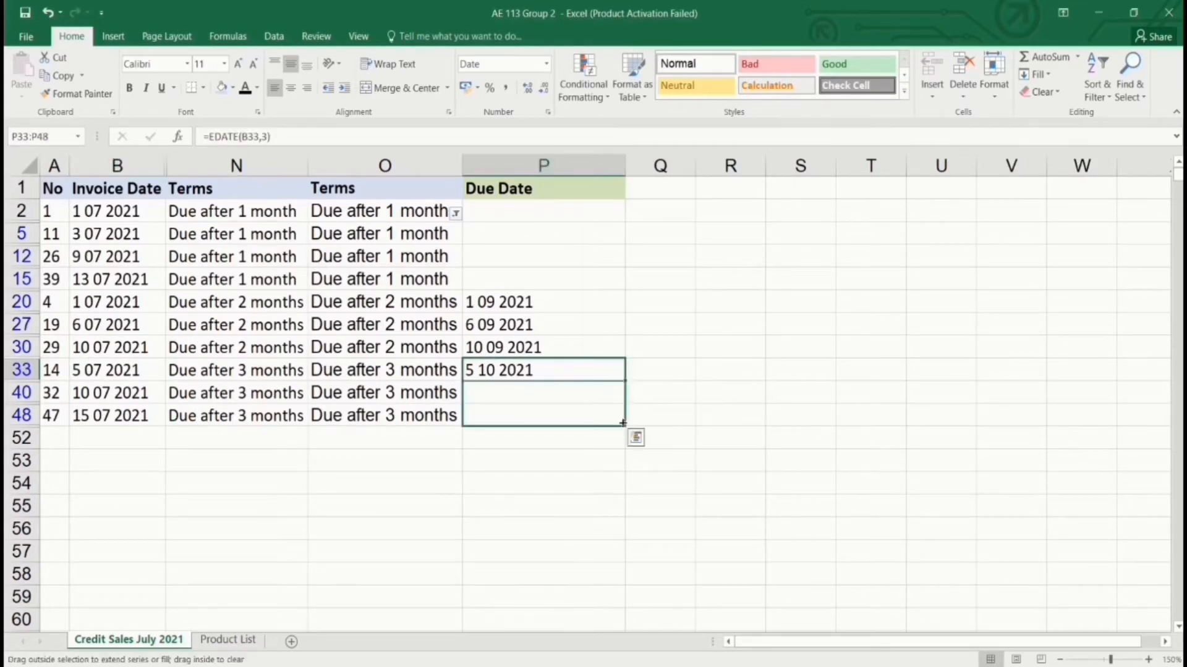
pyautogui.click(561, 390)
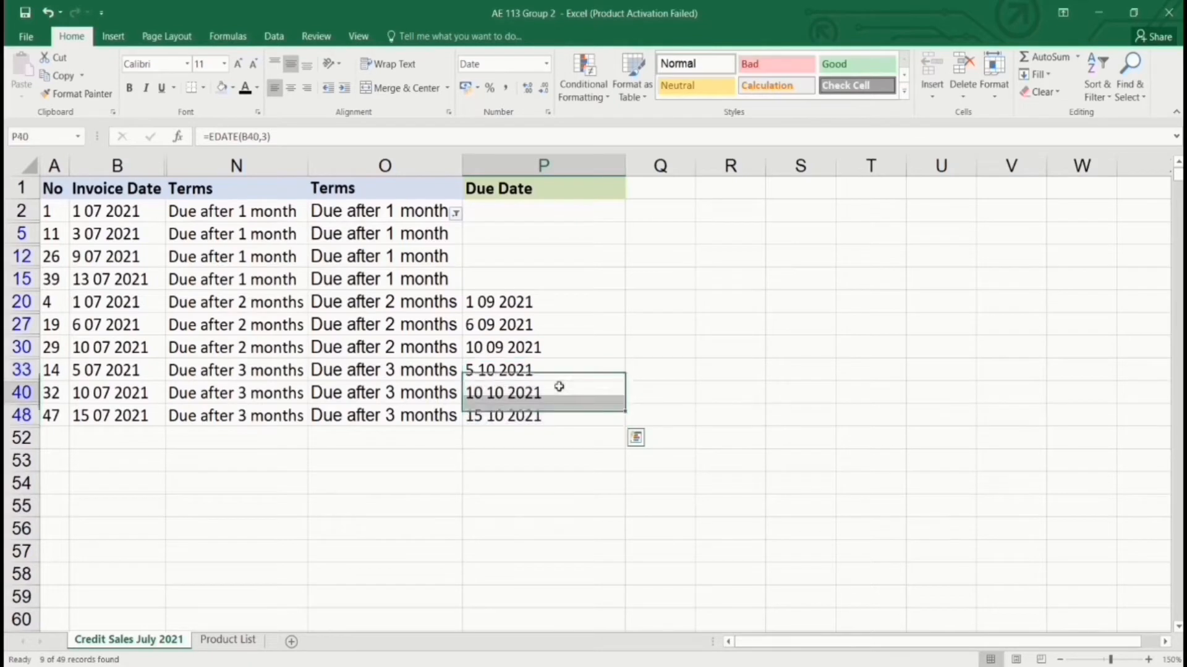
# Enter =EDATE(B2,1) in P2 and fill it down to P15 for the one-month invoices.
pyautogui.click(484, 213)
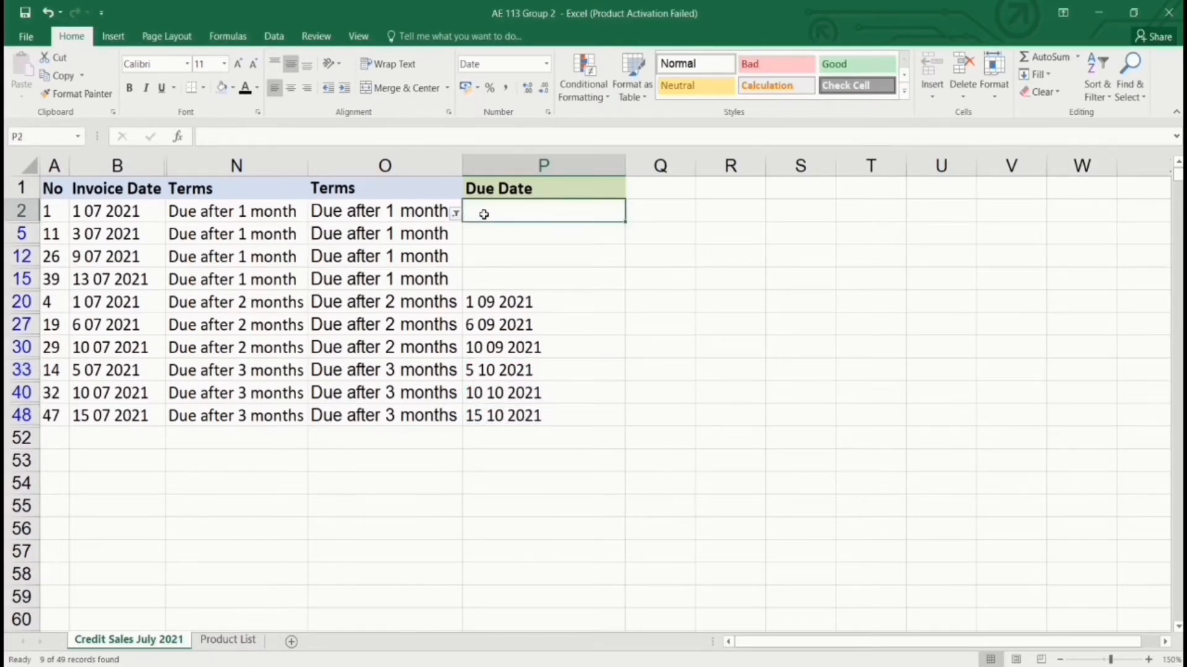
pyautogui.write('=EDATE(')
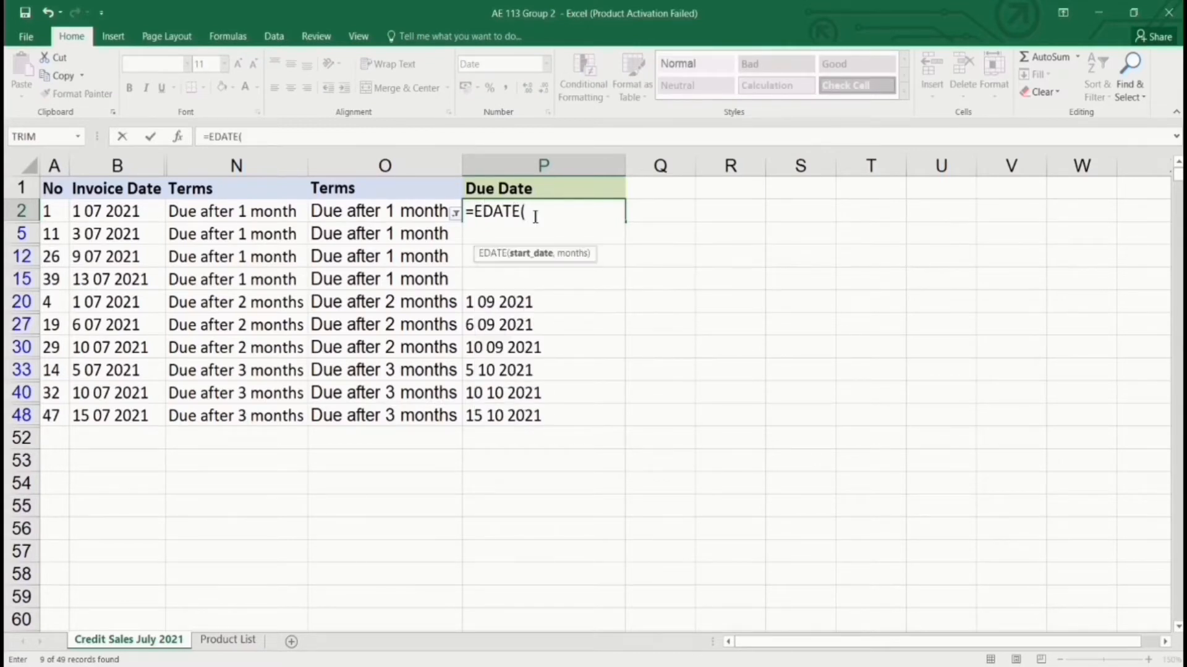
pyautogui.click(144, 214)
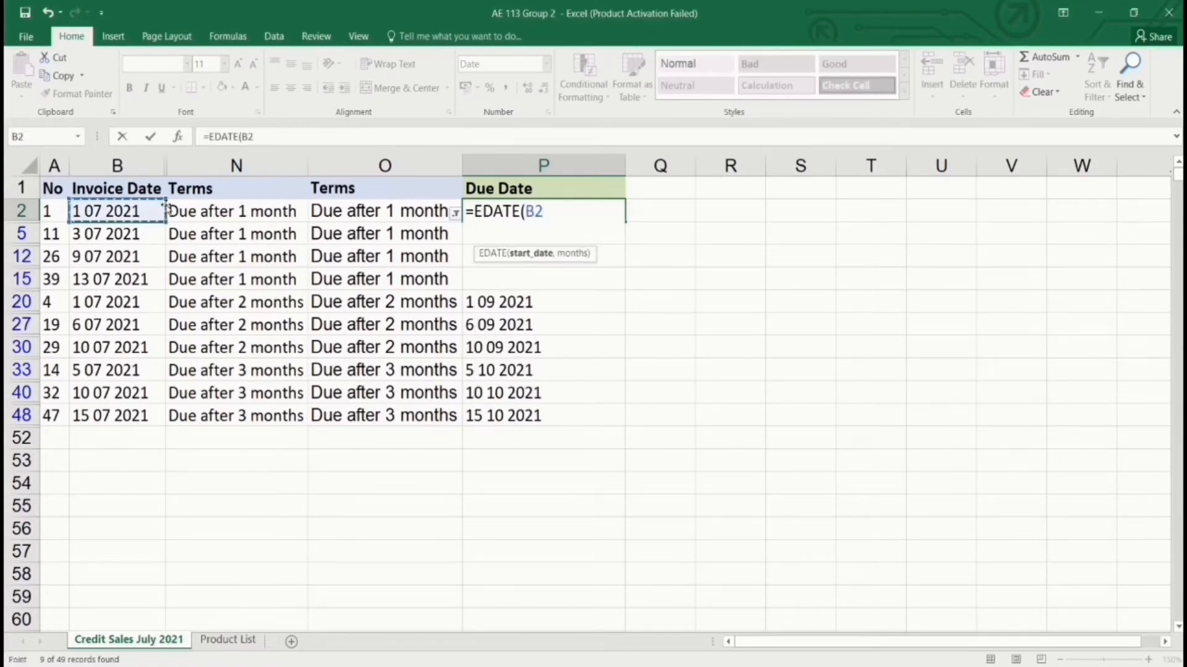
pyautogui.write(',')
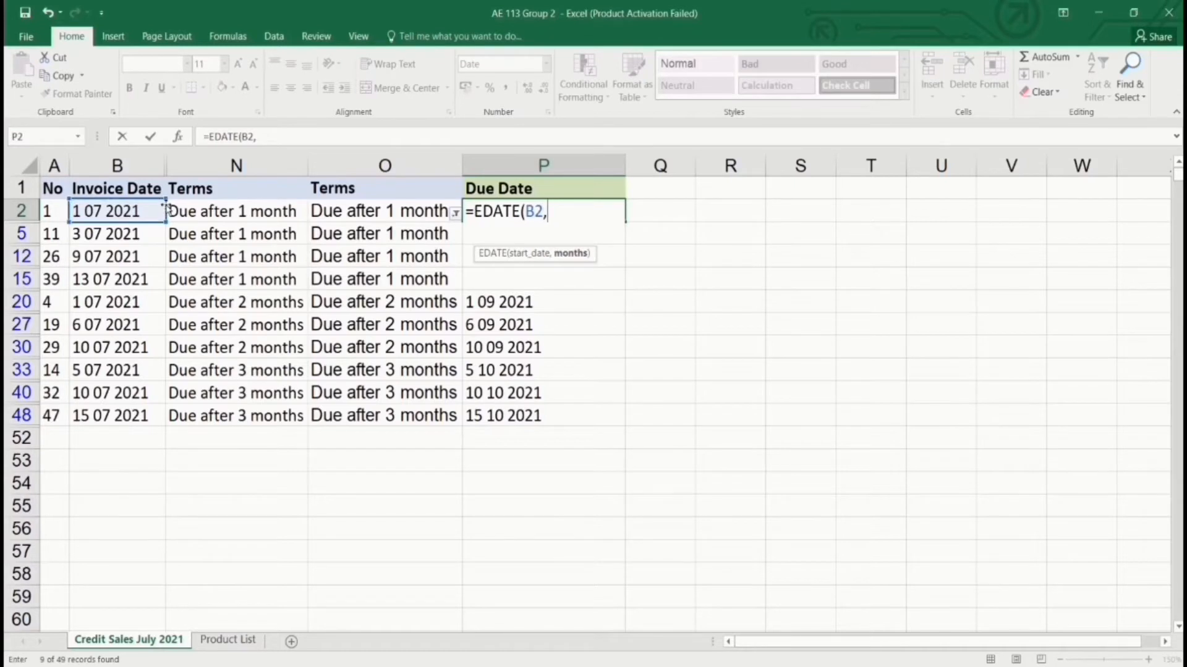
pyautogui.write('1)')
pyautogui.press('Return')
pyautogui.click(601, 209)
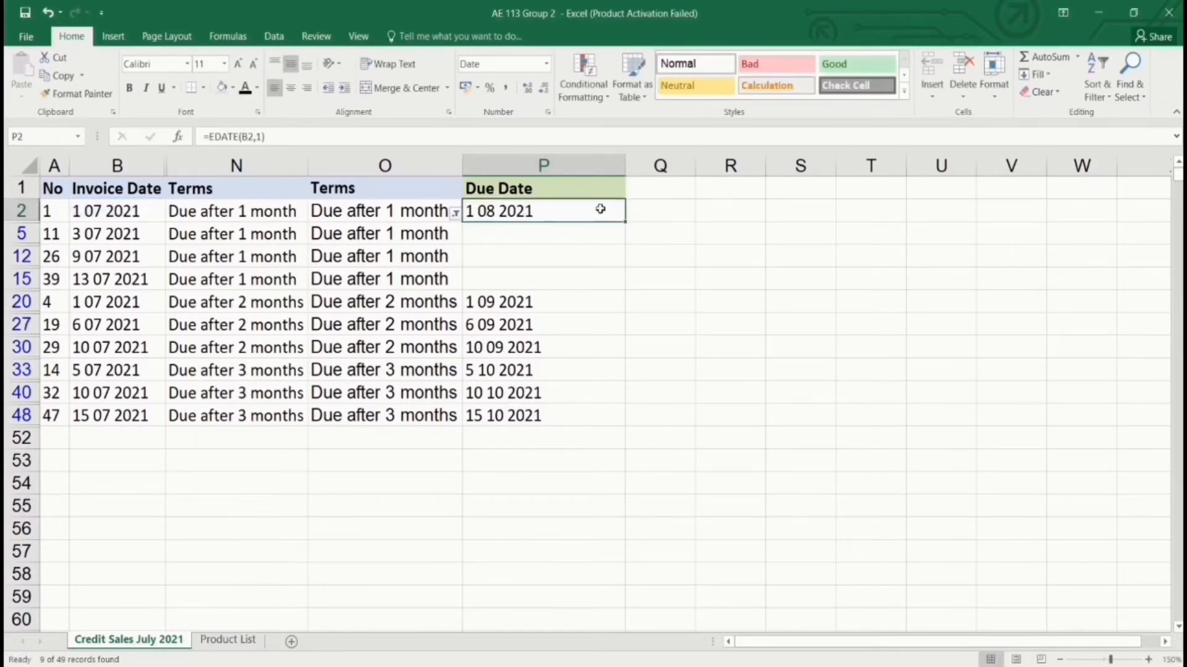
pyautogui.moveTo(625, 219); pyautogui.dragTo(614, 284)
pyautogui.click(598, 338)
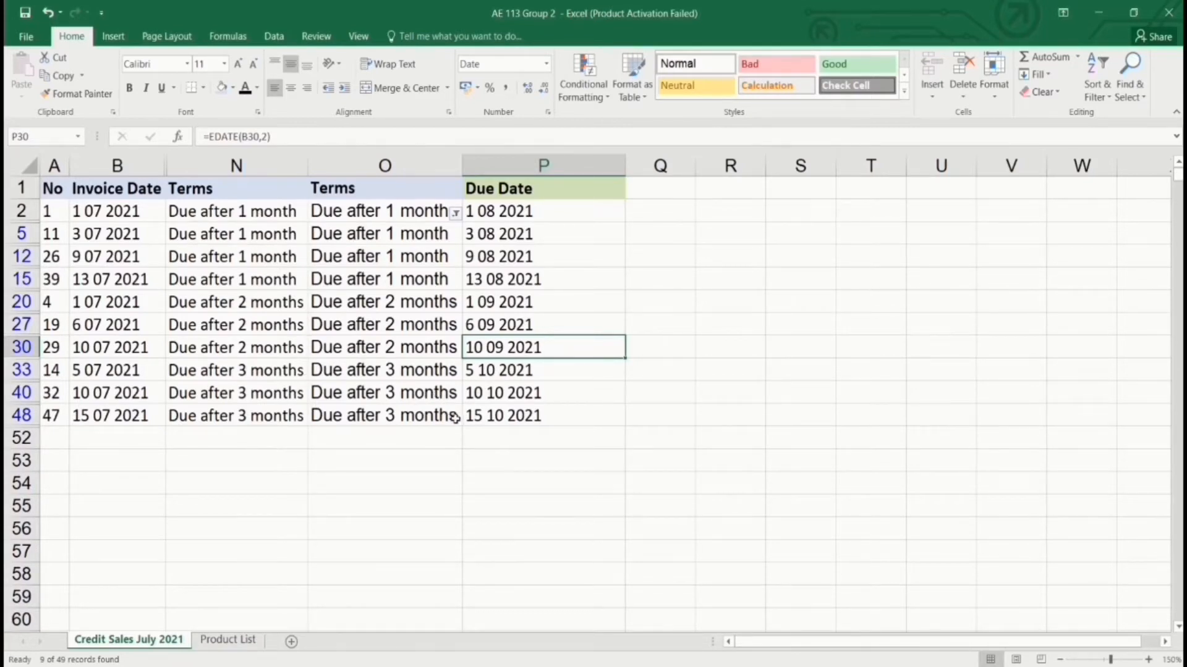
pyautogui.moveTo(137, 213); pyautogui.dragTo(139, 392)
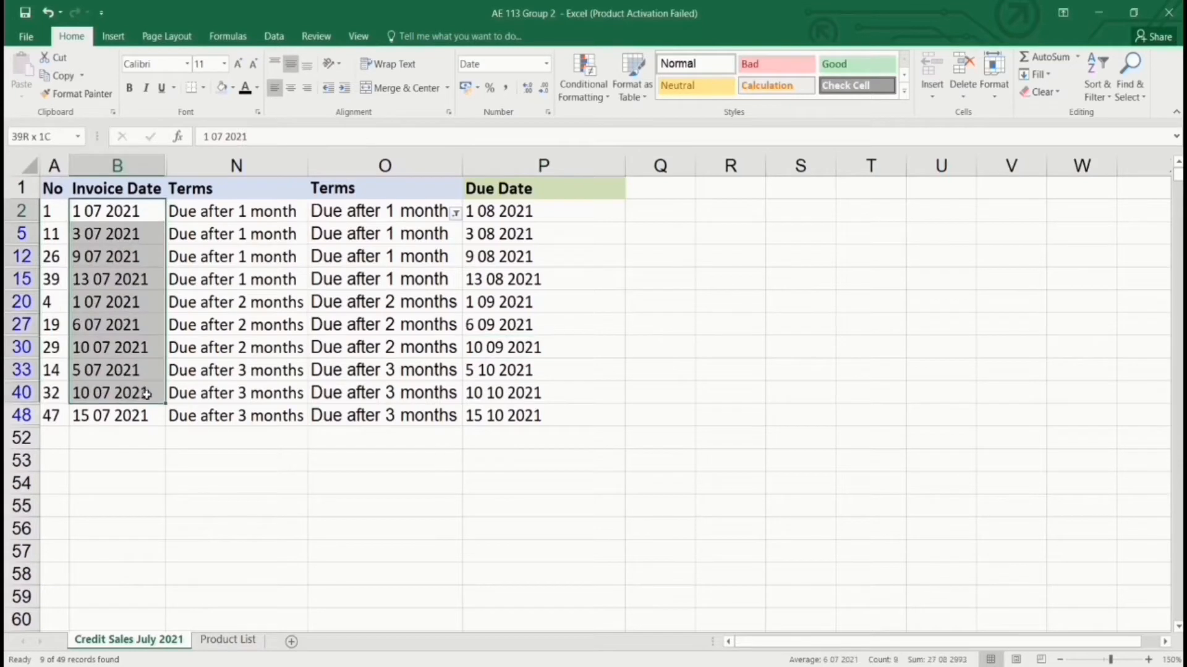
pyautogui.click(572, 279)
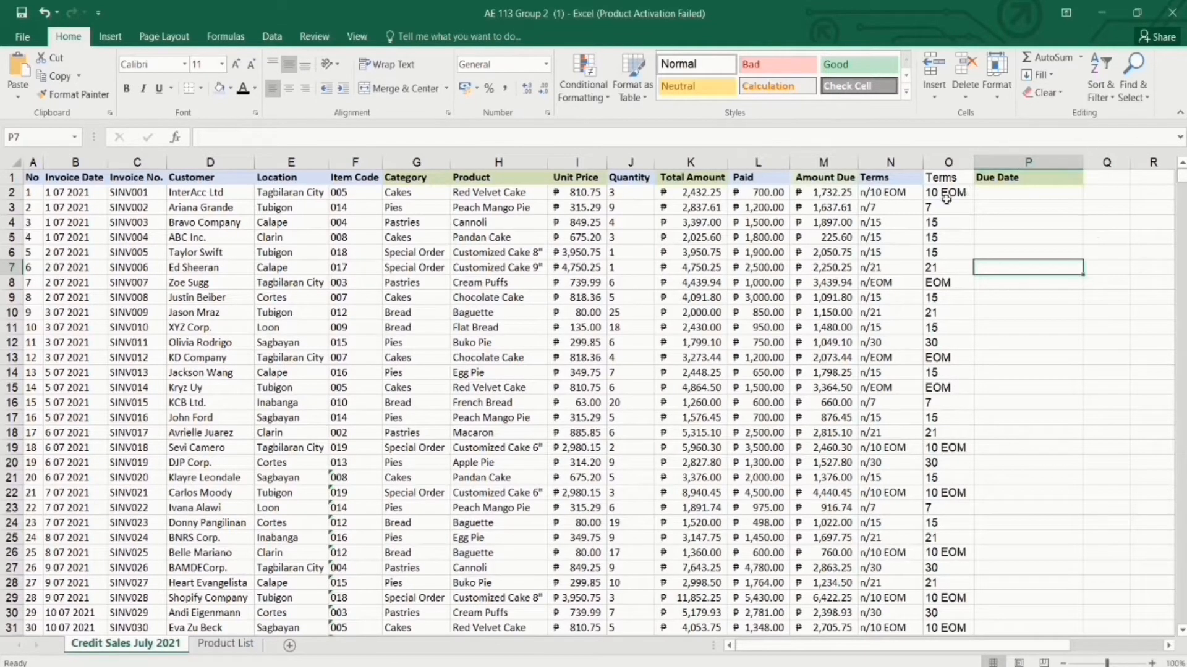
# Hide the Invoice No. through Amount Due columns C–M across all data rows.
pyautogui.moveTo(954, 194); pyautogui.dragTo(958, 359)
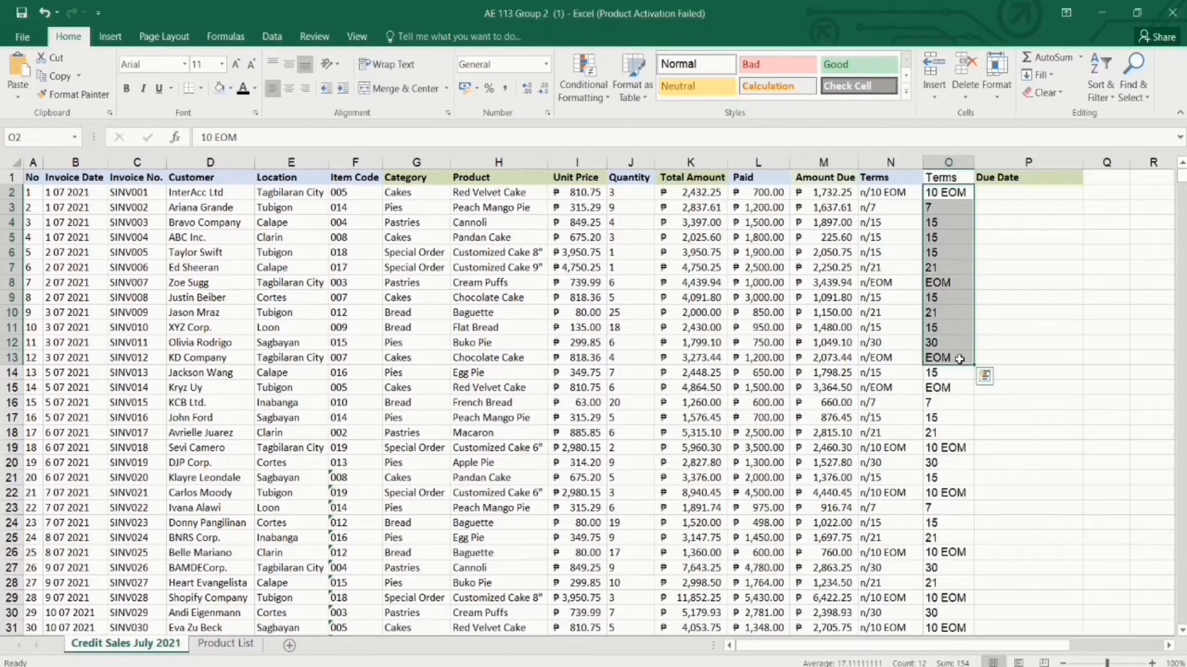
pyautogui.click(1017, 299)
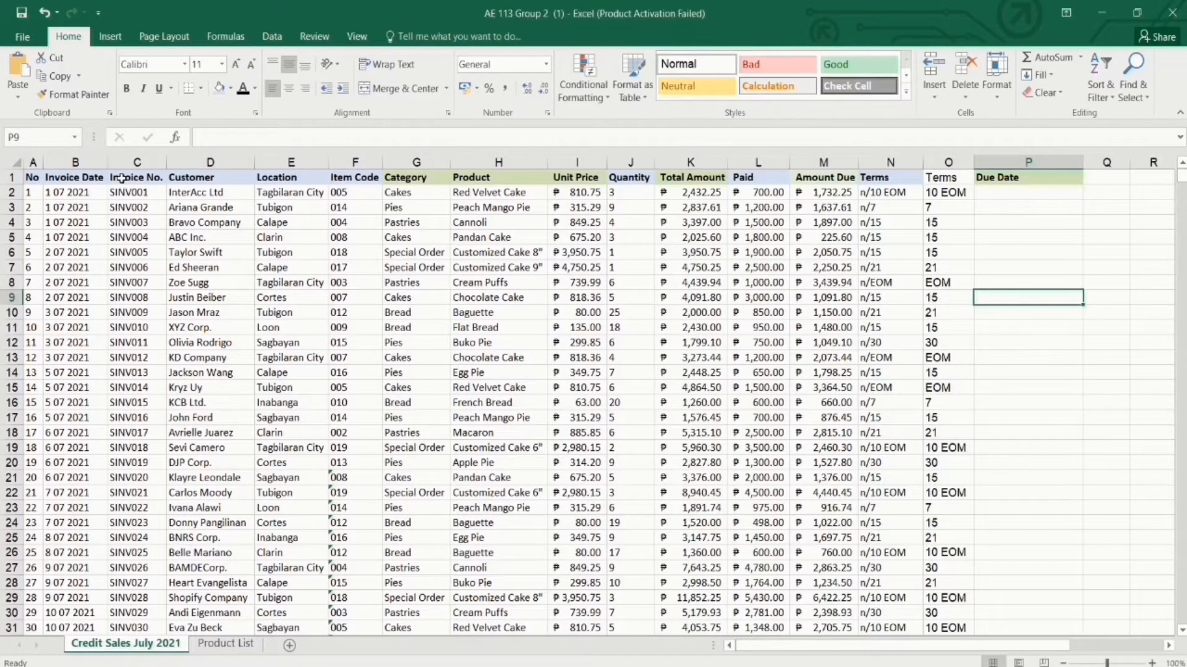
pyautogui.moveTo(121, 178); pyautogui.dragTo(824, 175)
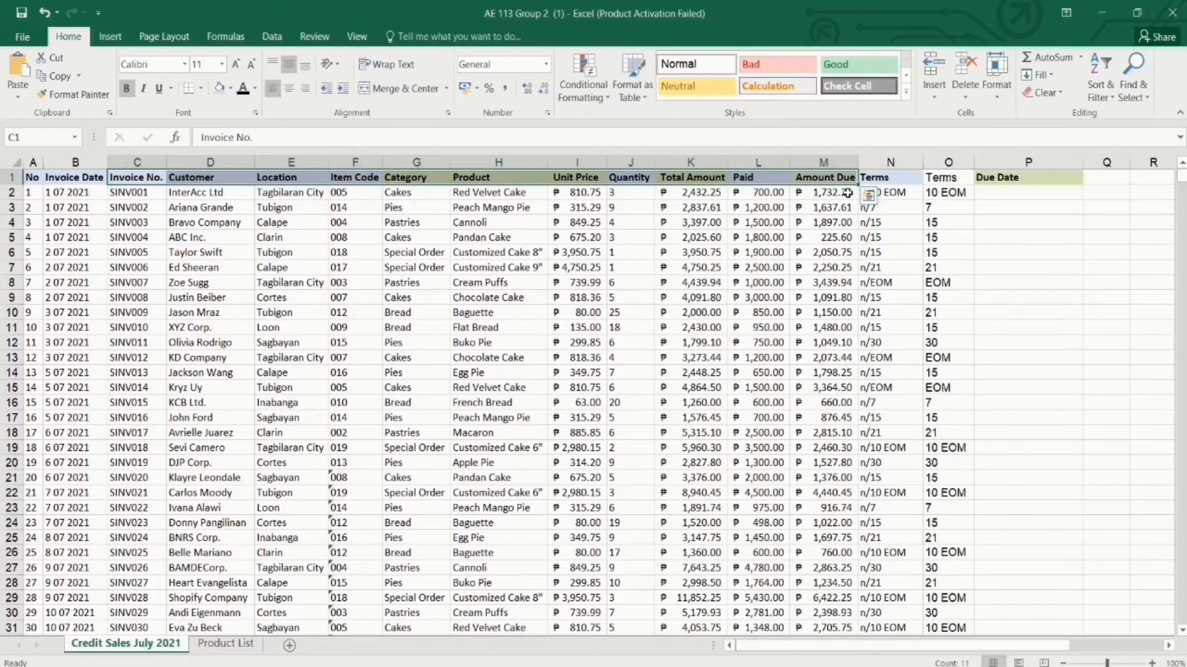
pyautogui.hotkey('ctrl', 'shift', 'Down')
pyautogui.hotkey('ctrl', '0')
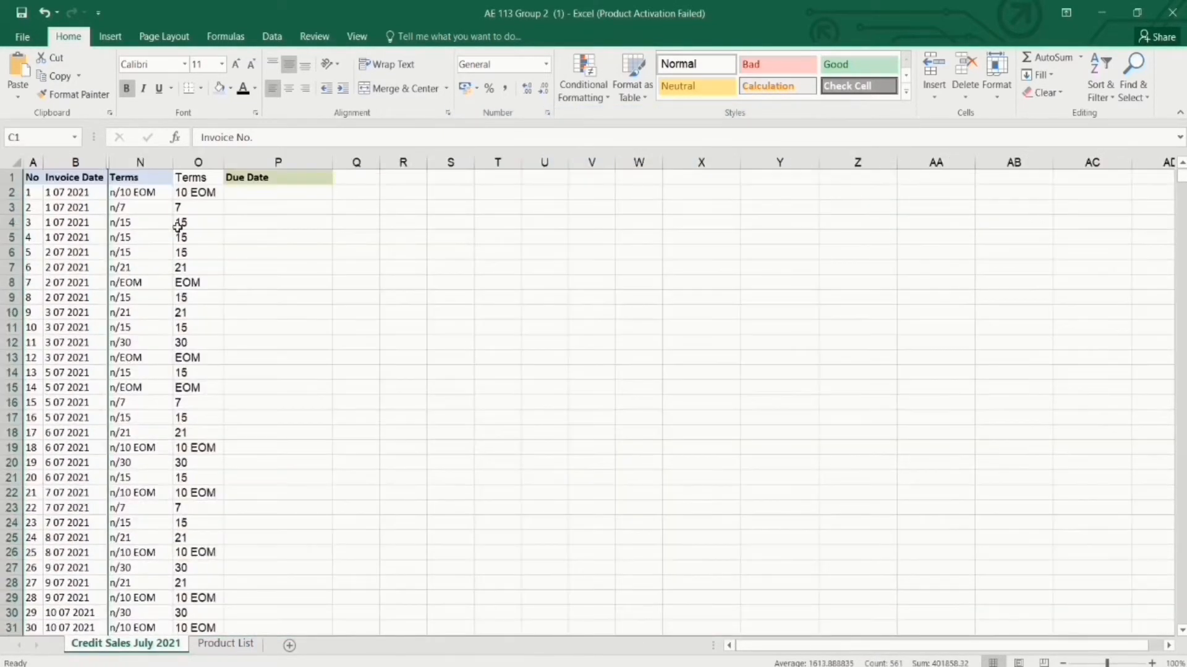
# Sort the rows by Terms A to Z so the 7-day terms come first.
pyautogui.click(197, 193)
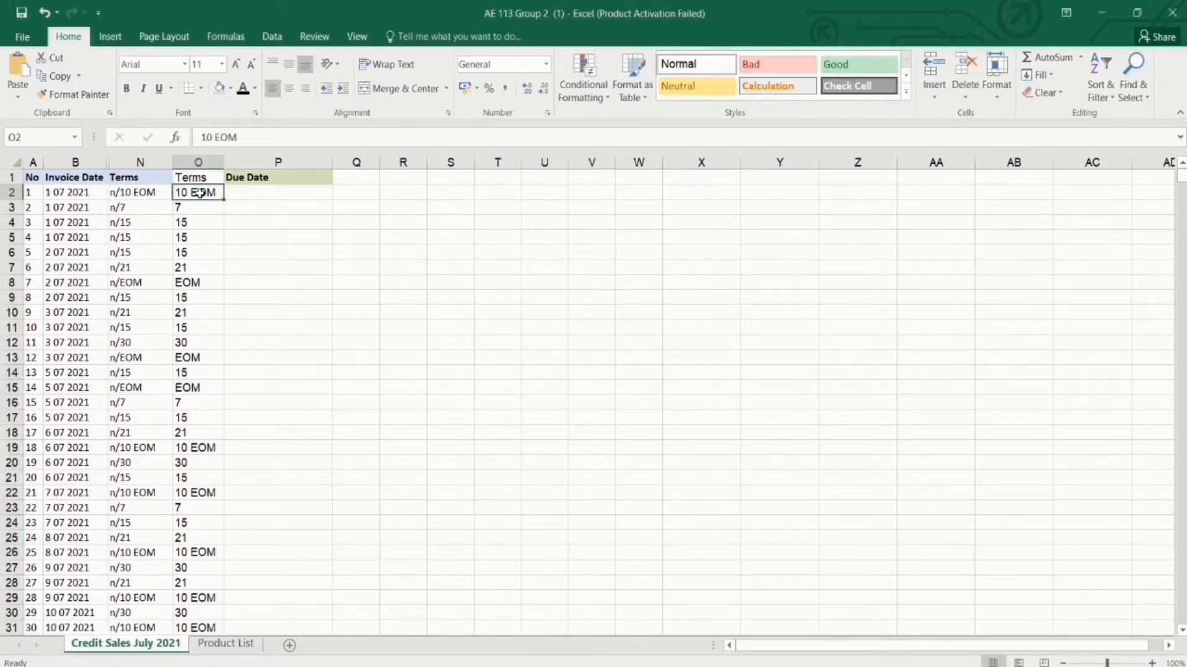
pyautogui.click(1094, 88)
pyautogui.click(1115, 118)
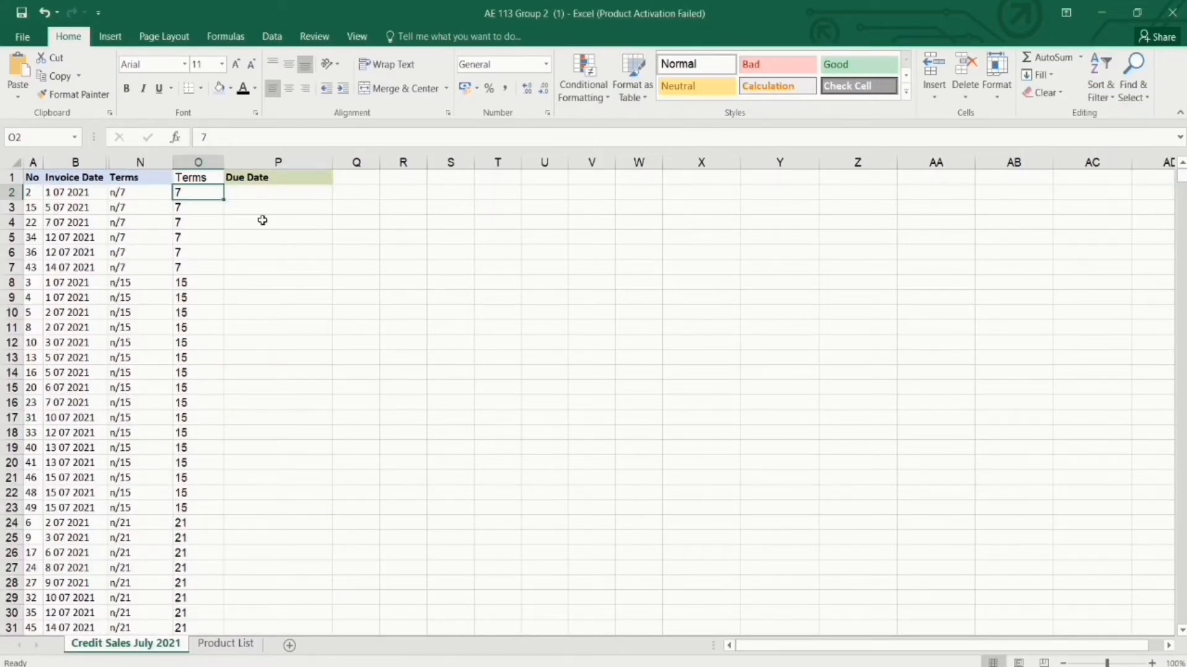
pyautogui.keyDown('ctrl'); pyautogui.scroll(4, 263, 221); pyautogui.keyUp('ctrl')
# In P2 start =WORKDAY.INTL(B2,7,11, using 7 days and the Sunday-only weekend code.
pyautogui.moveTo(828, 648); pyautogui.dragTo(747, 657)
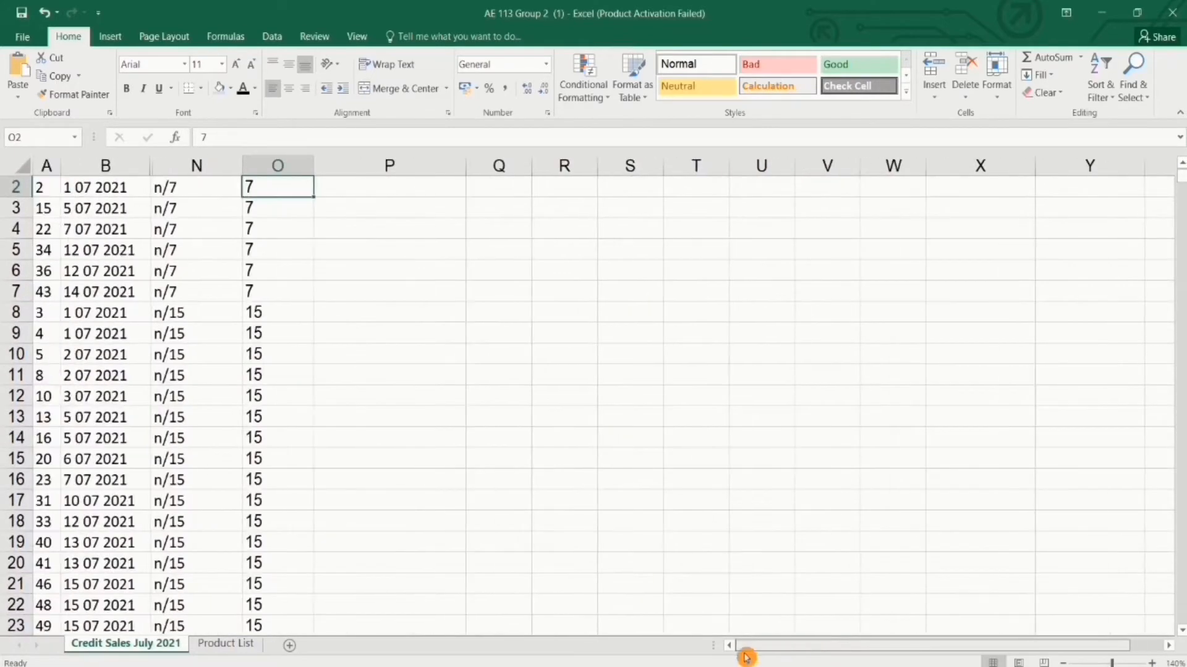
pyautogui.scroll(1, 371, 244)
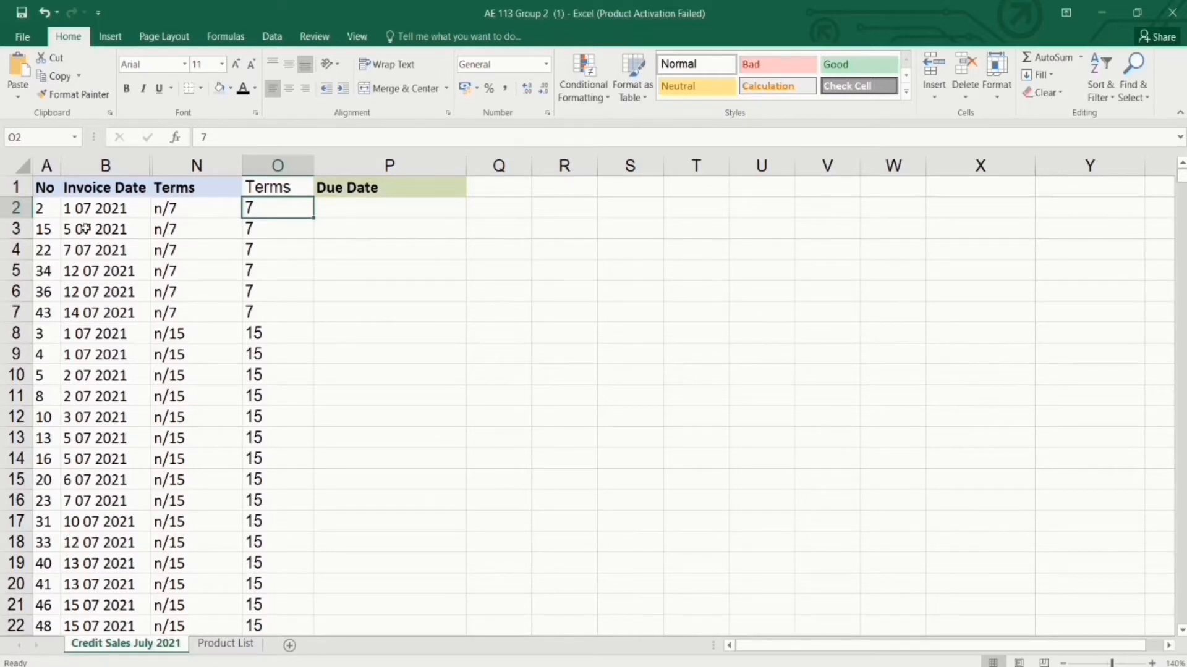
pyautogui.click(91, 208)
pyautogui.click(264, 208)
pyautogui.click(93, 207)
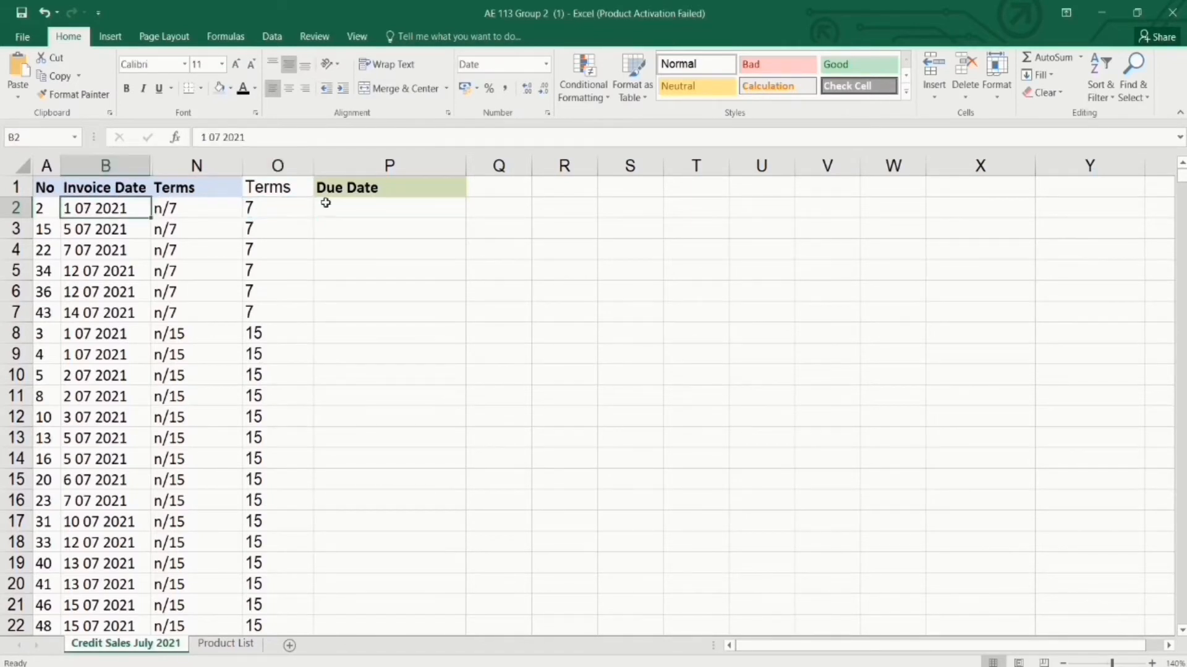
pyautogui.click(338, 208)
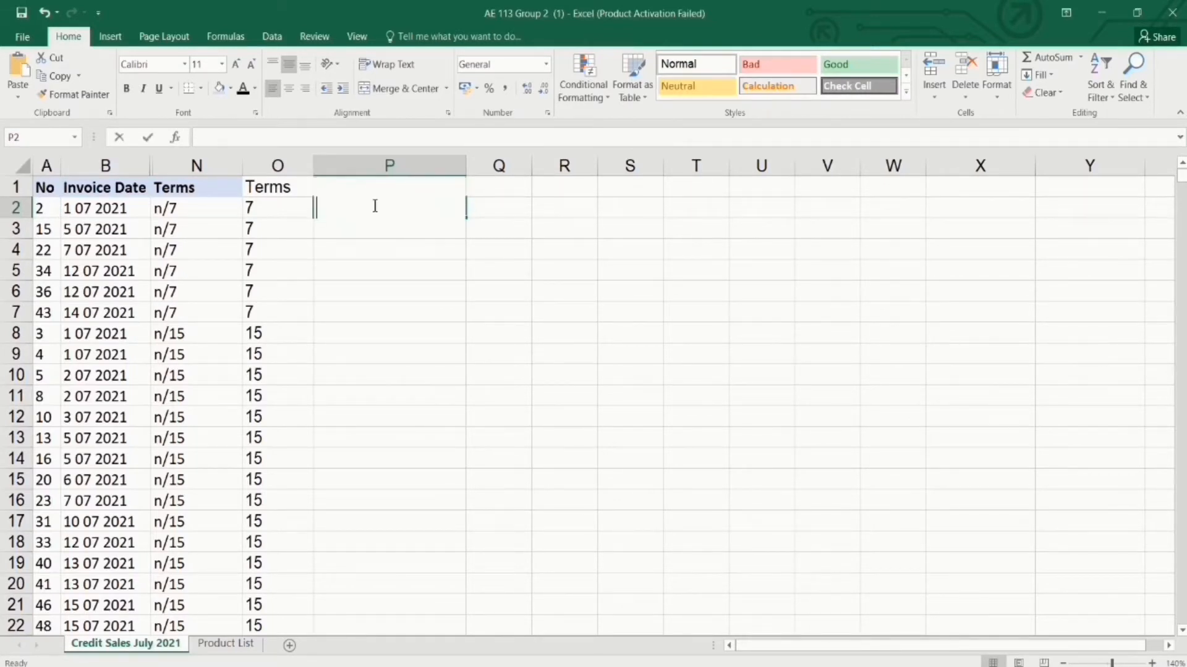
pyautogui.write('=WO')
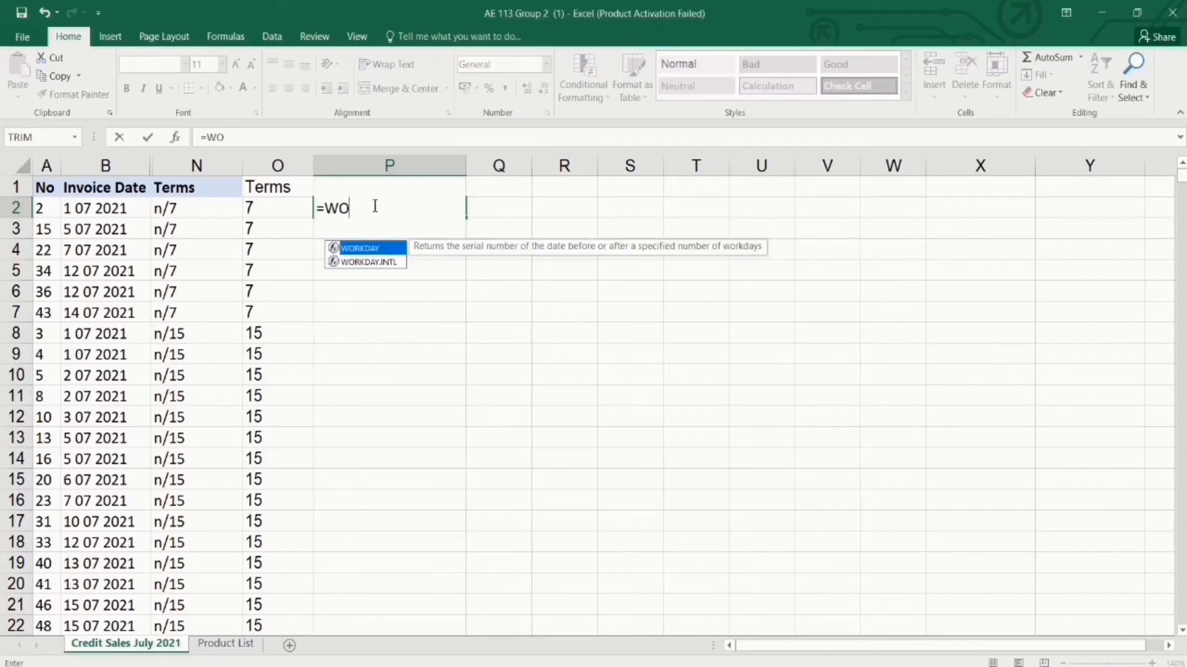
pyautogui.write('RKDAY')
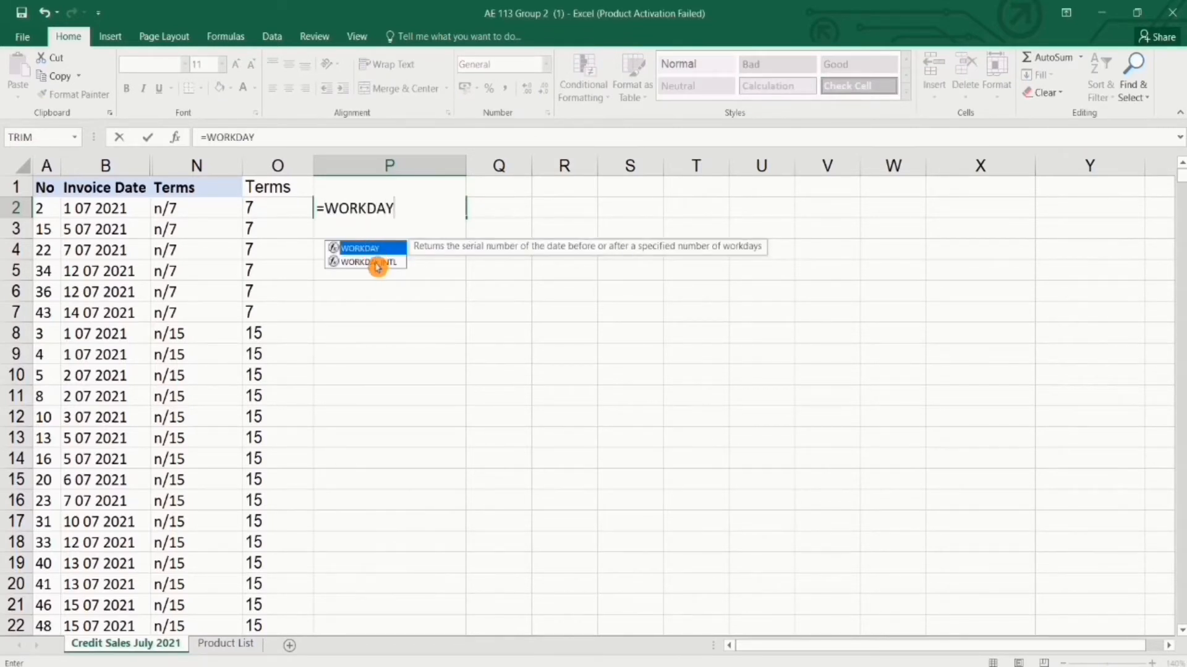
pyautogui.click(396, 265)
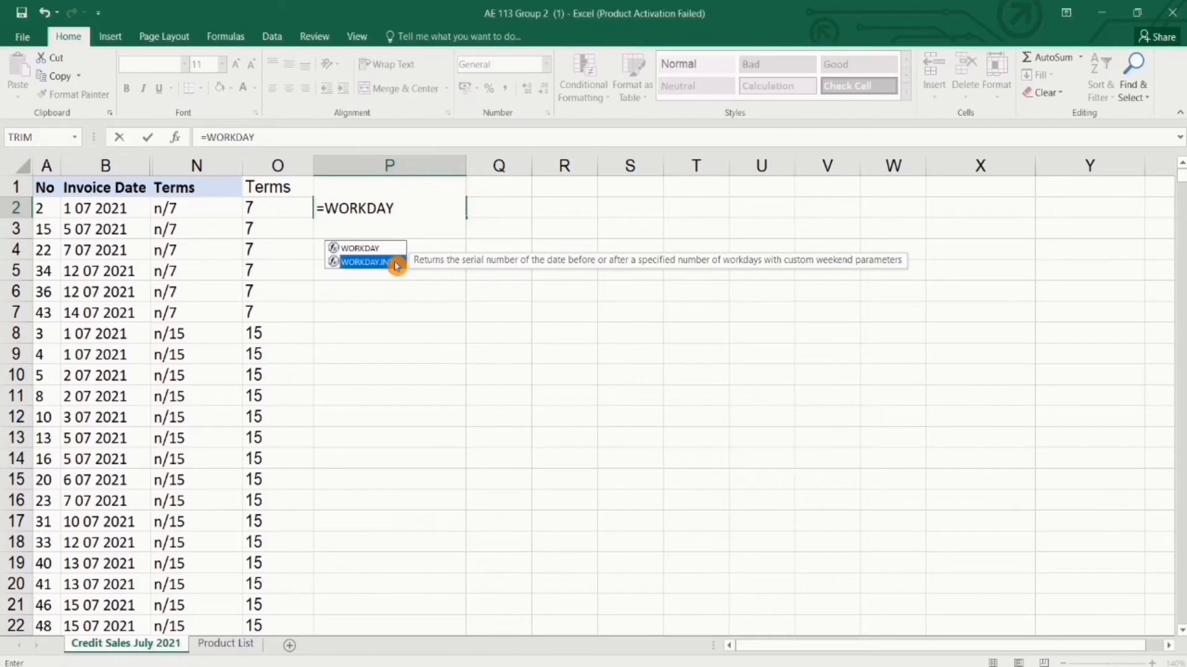
pyautogui.doubleClick(396, 263)
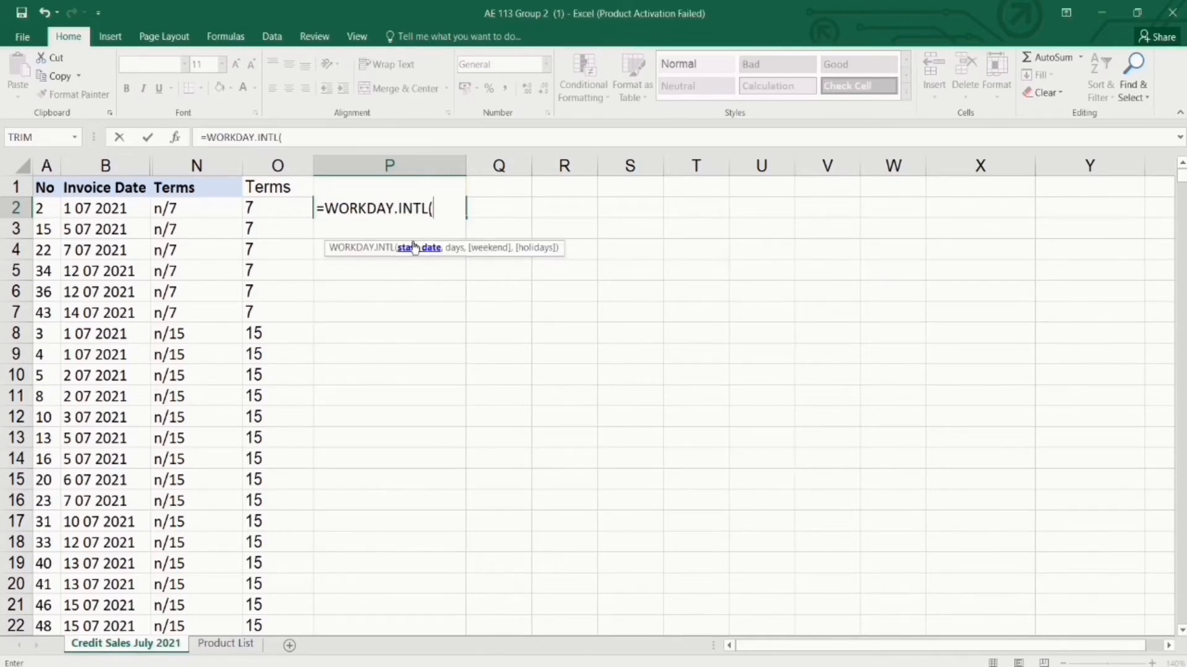
pyautogui.click(127, 210)
pyautogui.write(',')
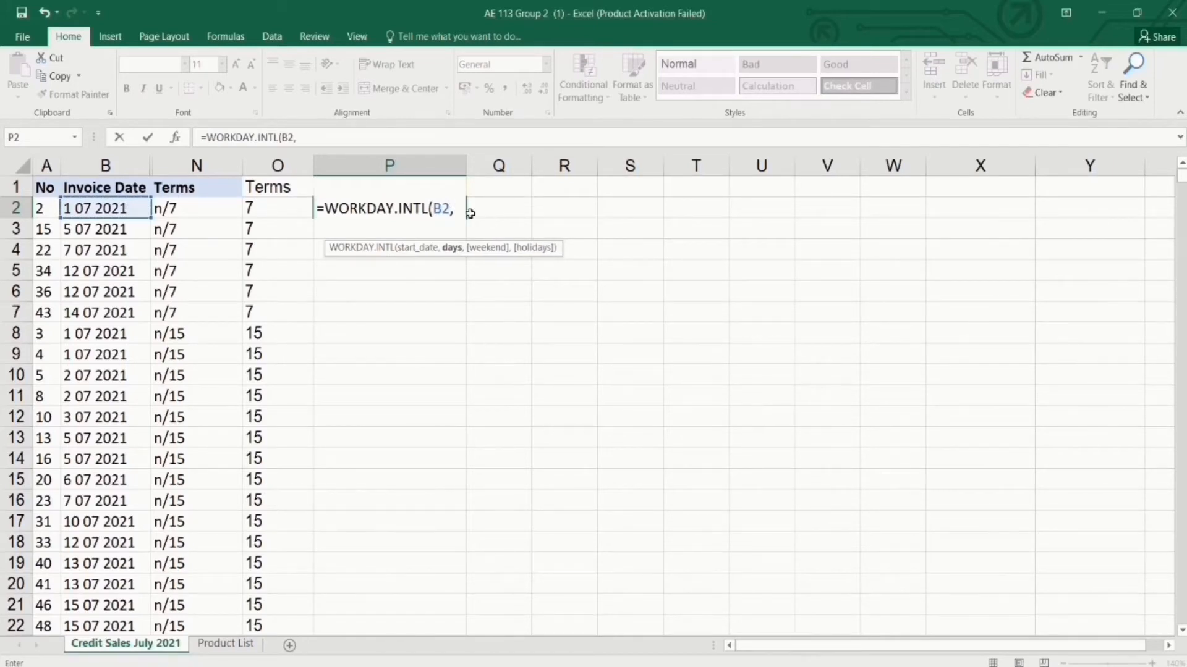
pyautogui.write('7')
pyautogui.write(',')
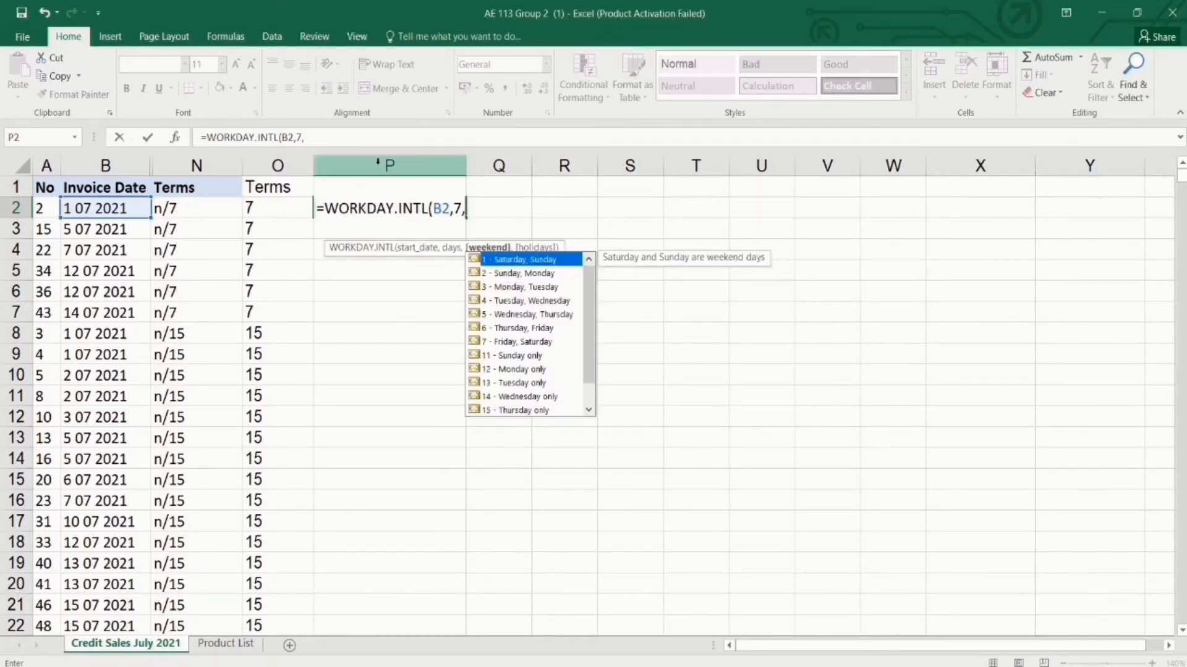
pyautogui.write('11')
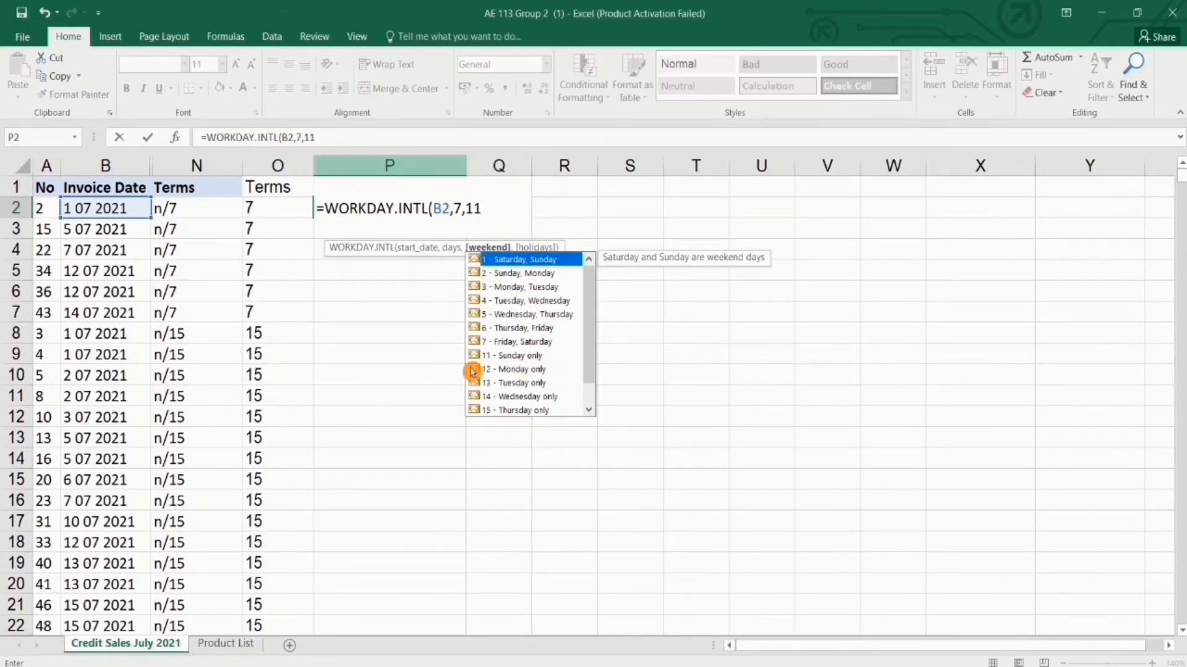
pyautogui.write(',')
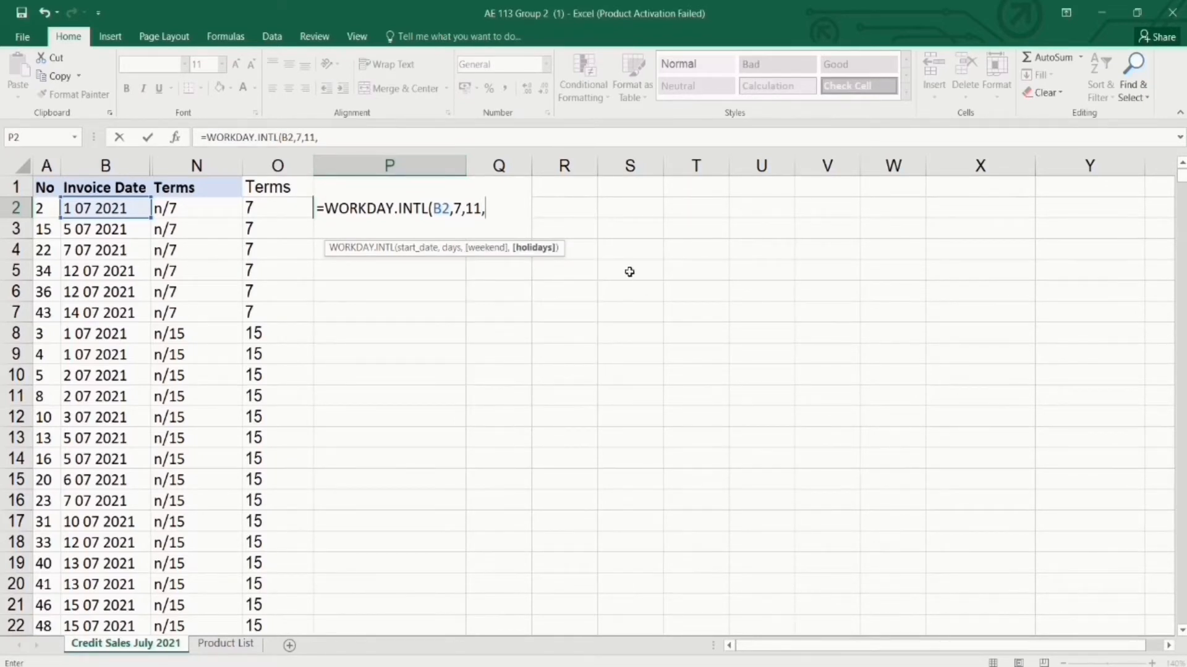
# Close P2's formula with holiday range I4:I8 and format it as Short Date 9 07 2021.
pyautogui.click(236, 644)
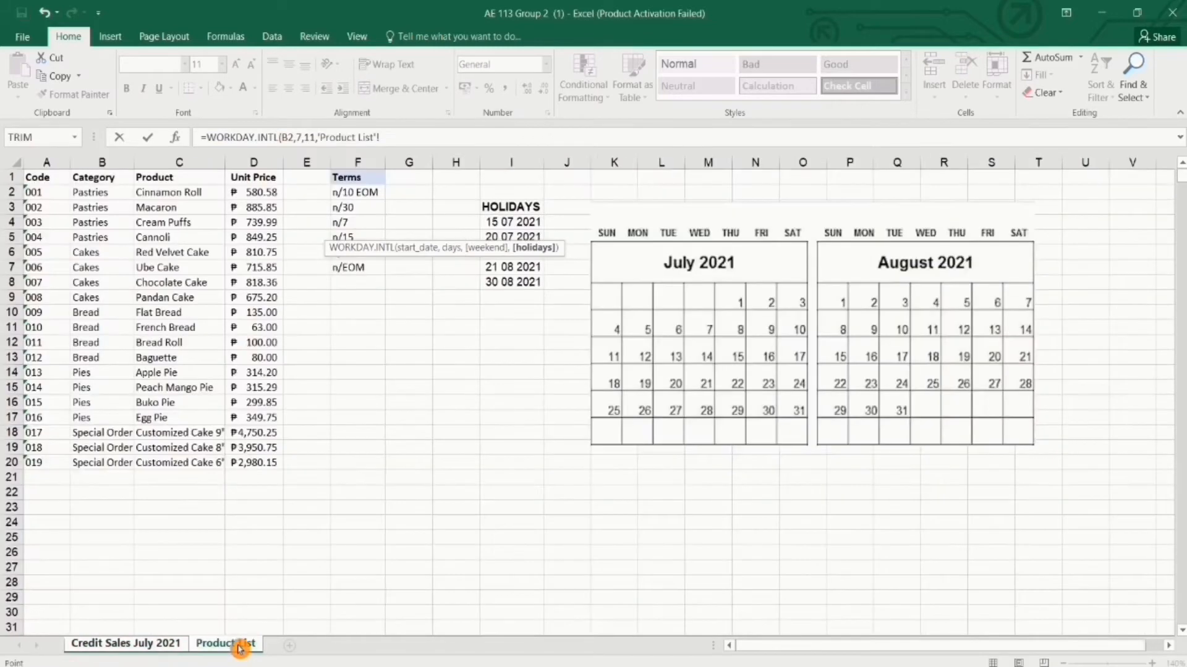
pyautogui.moveTo(528, 224); pyautogui.dragTo(527, 283)
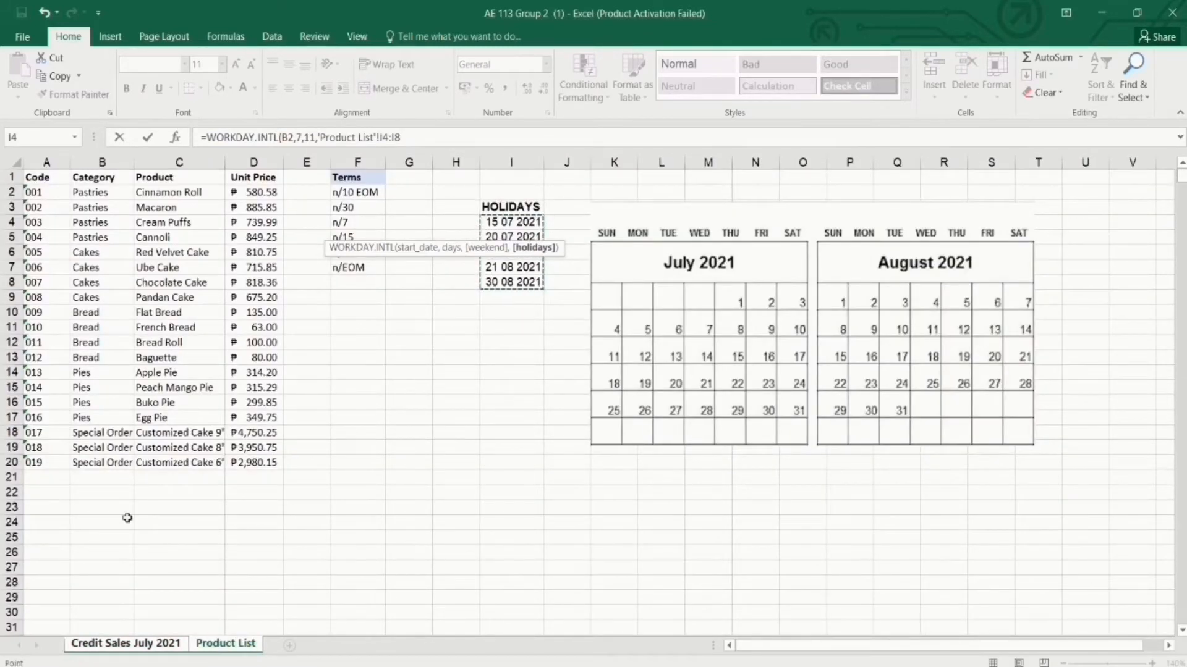
pyautogui.click(106, 643)
pyautogui.write(')')
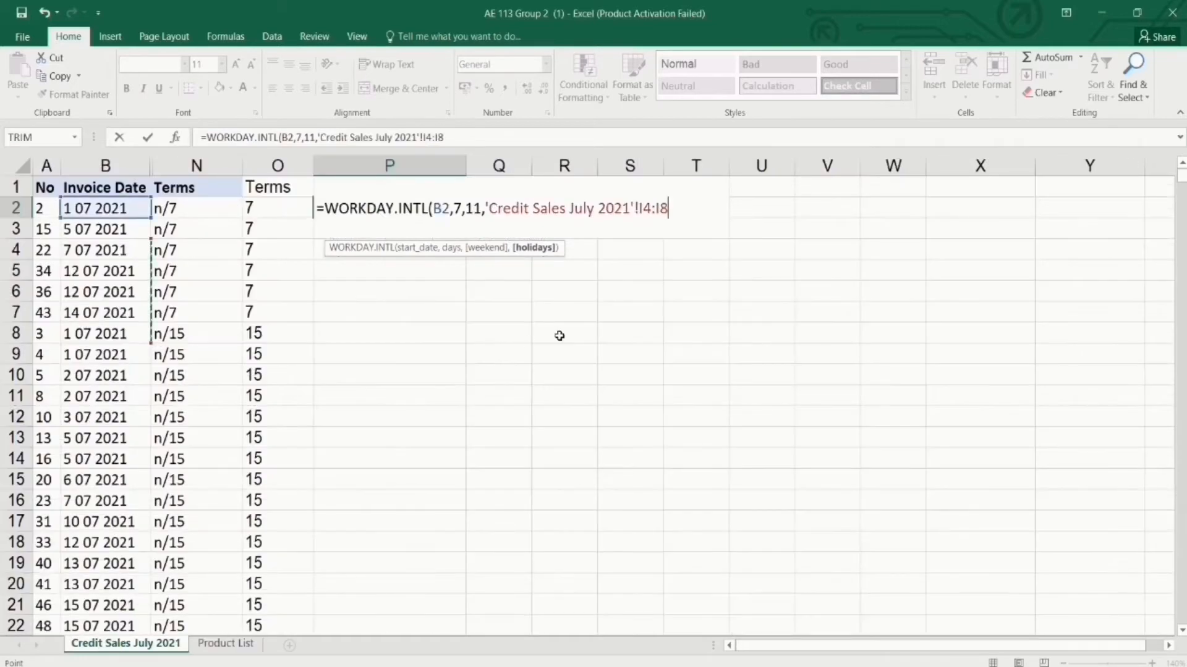
pyautogui.press('Return')
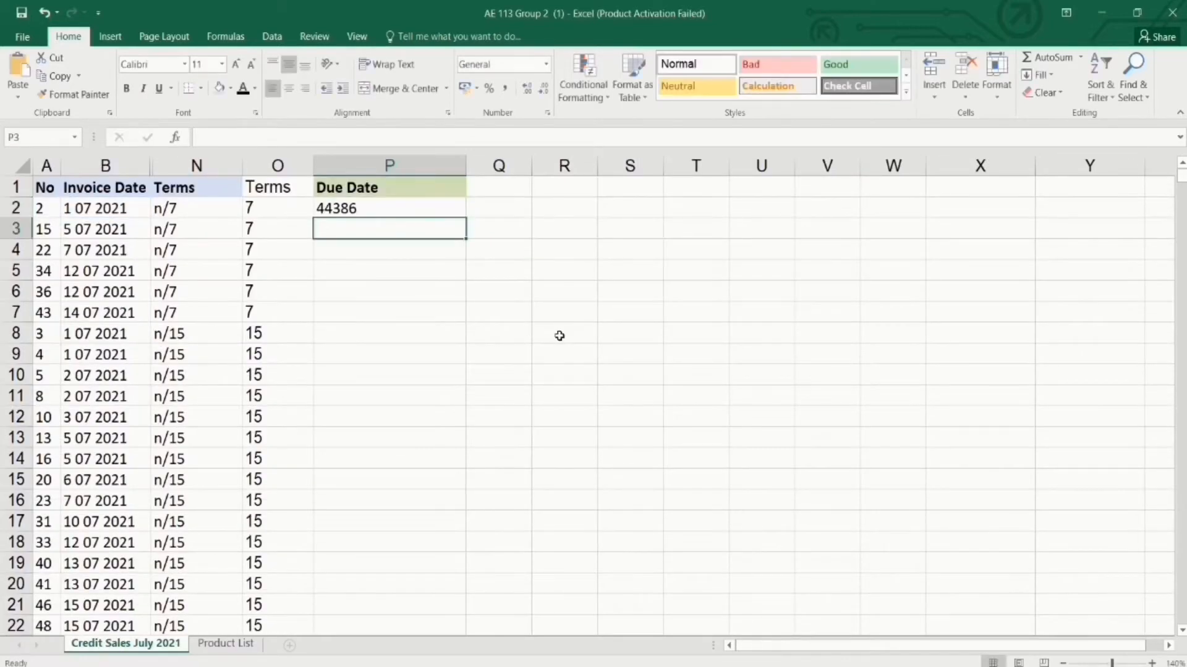
pyautogui.click(441, 205)
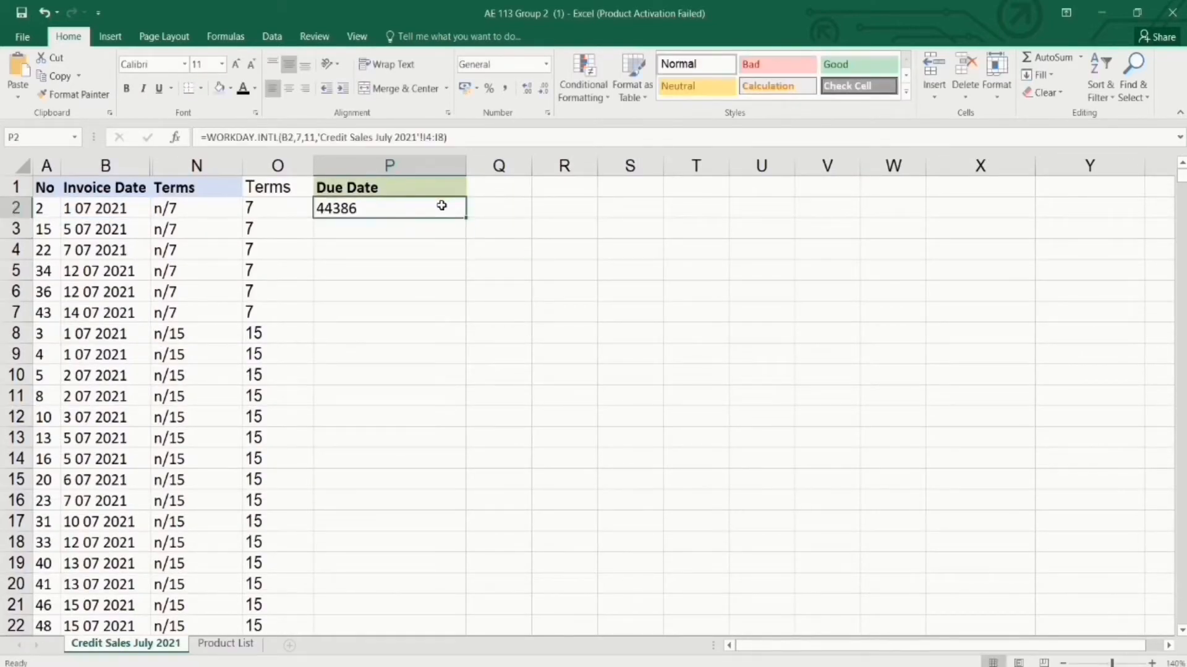
pyautogui.click(546, 70)
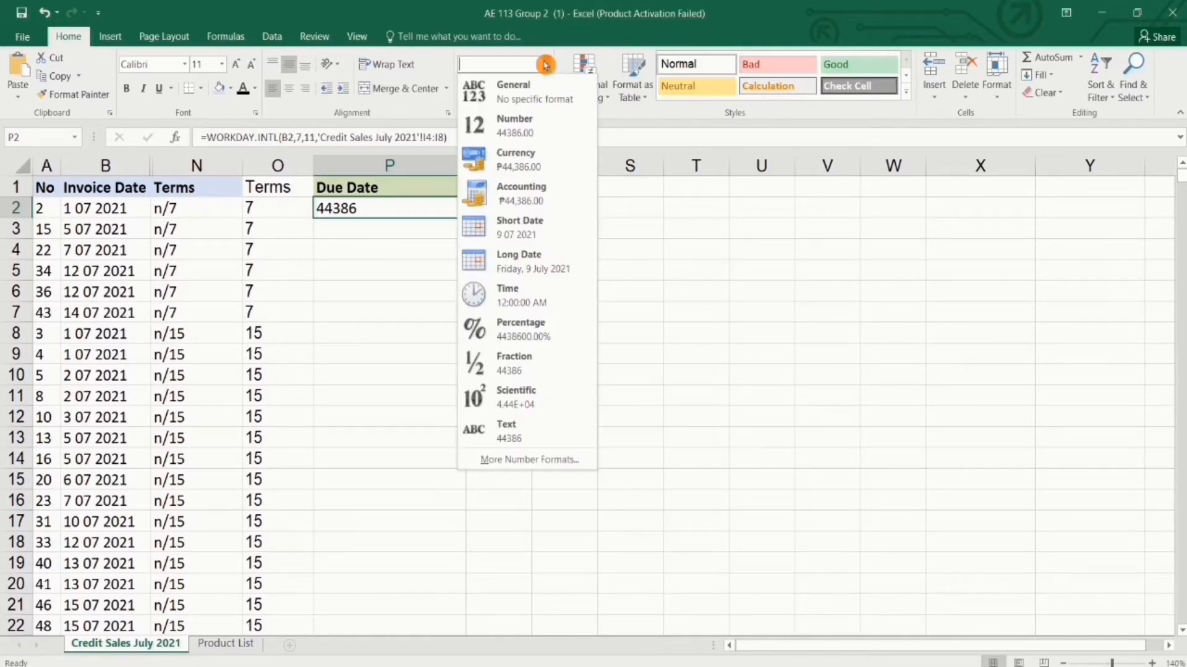
pyautogui.click(525, 220)
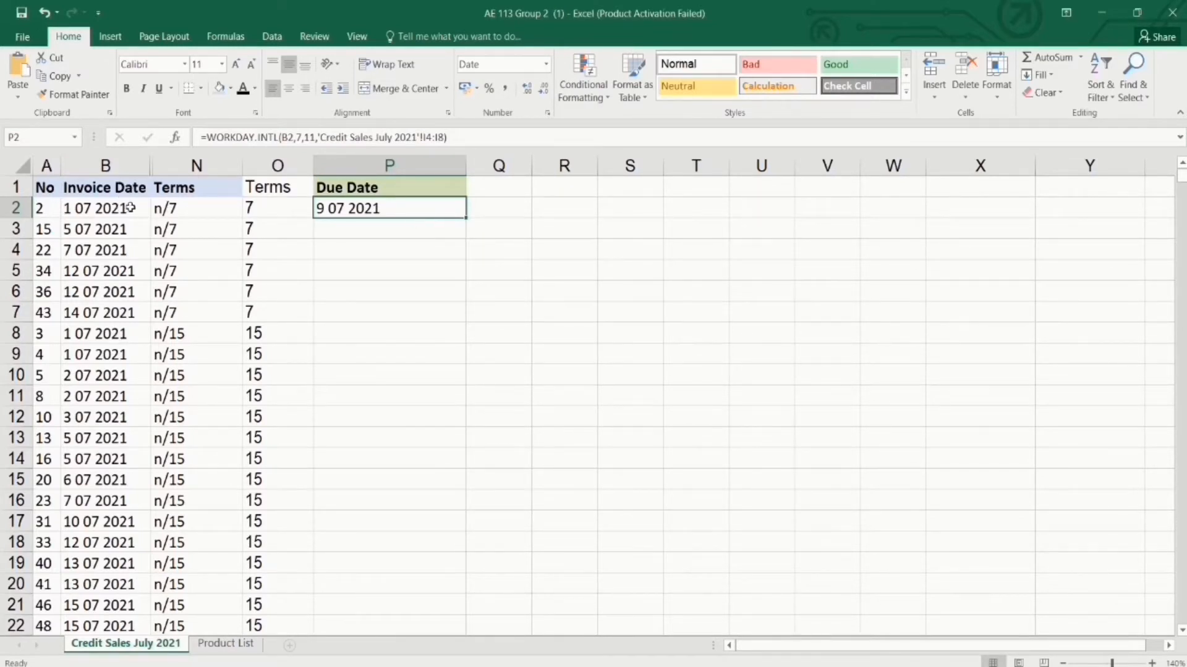
# Compare the due date formula in P2 against the invoice date in B2.
pyautogui.click(346, 229)
pyautogui.click(344, 212)
pyautogui.click(118, 209)
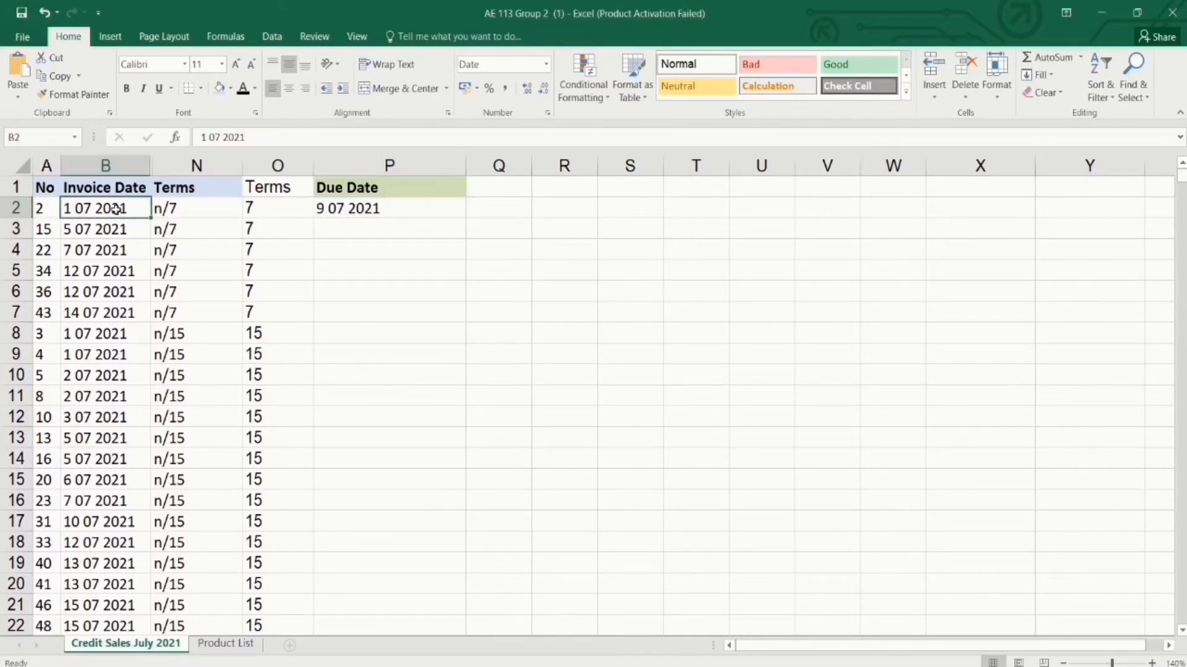
pyautogui.click(348, 209)
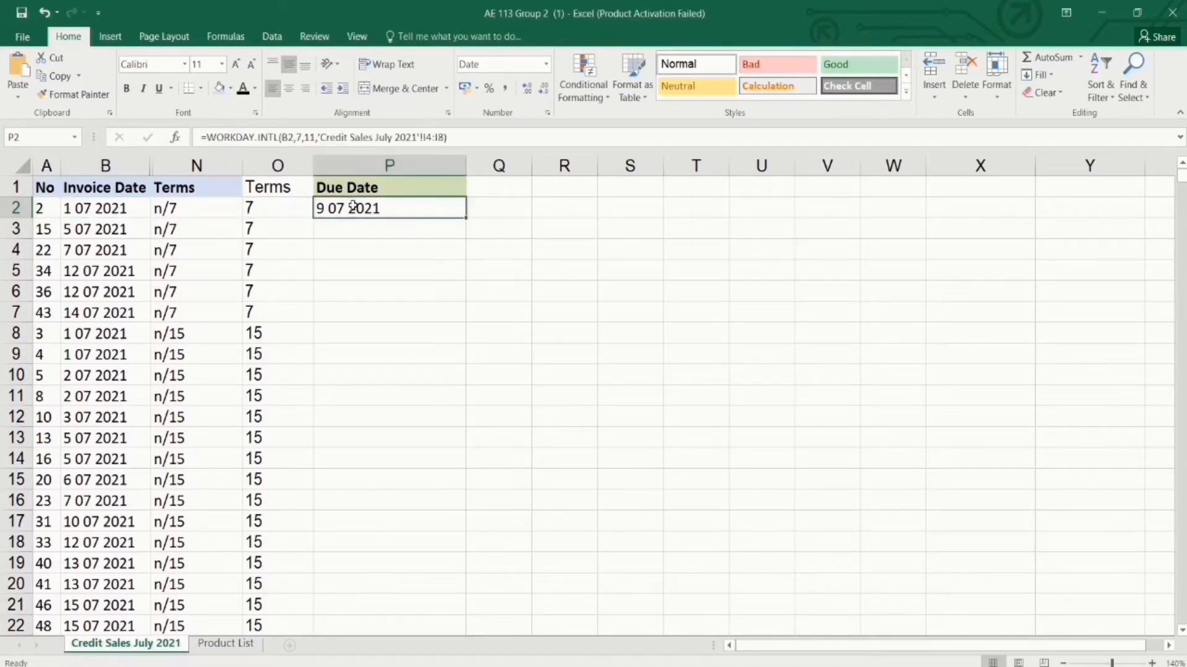
# Go to the Product List sheet and select the July and August 2021 calendar picture.
pyautogui.click(228, 645)
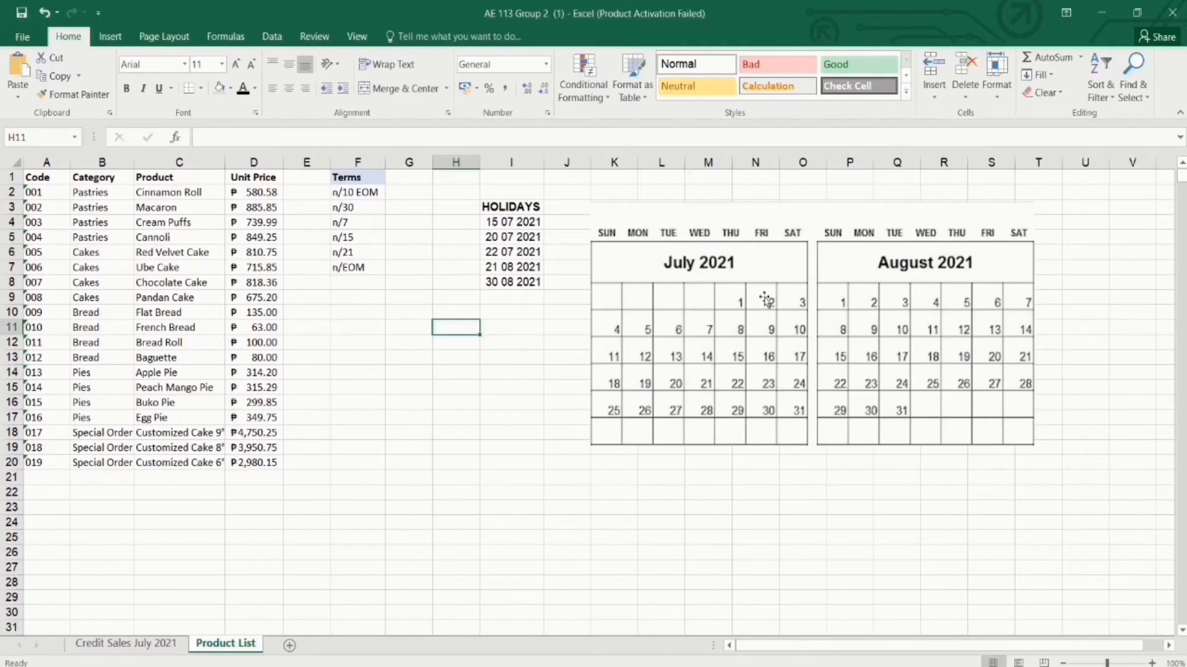
pyautogui.click(229, 646)
pyautogui.click(799, 318)
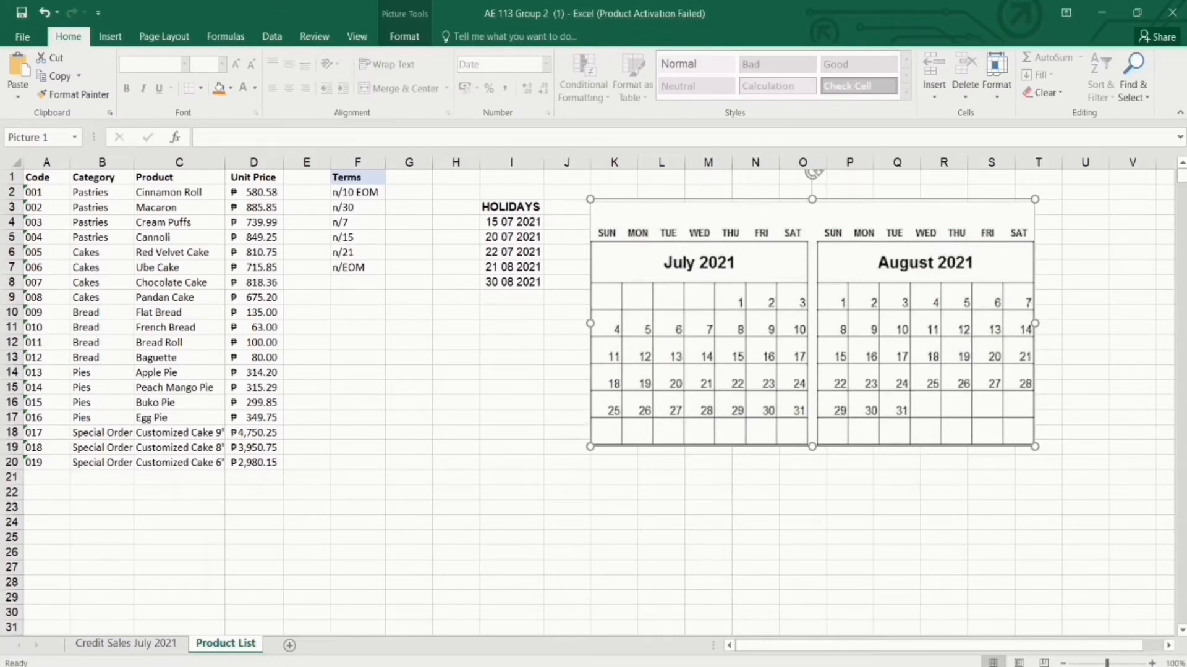
# Switch from Product List to the Credit Sales July 2021 sheet.
pyautogui.click(123, 645)
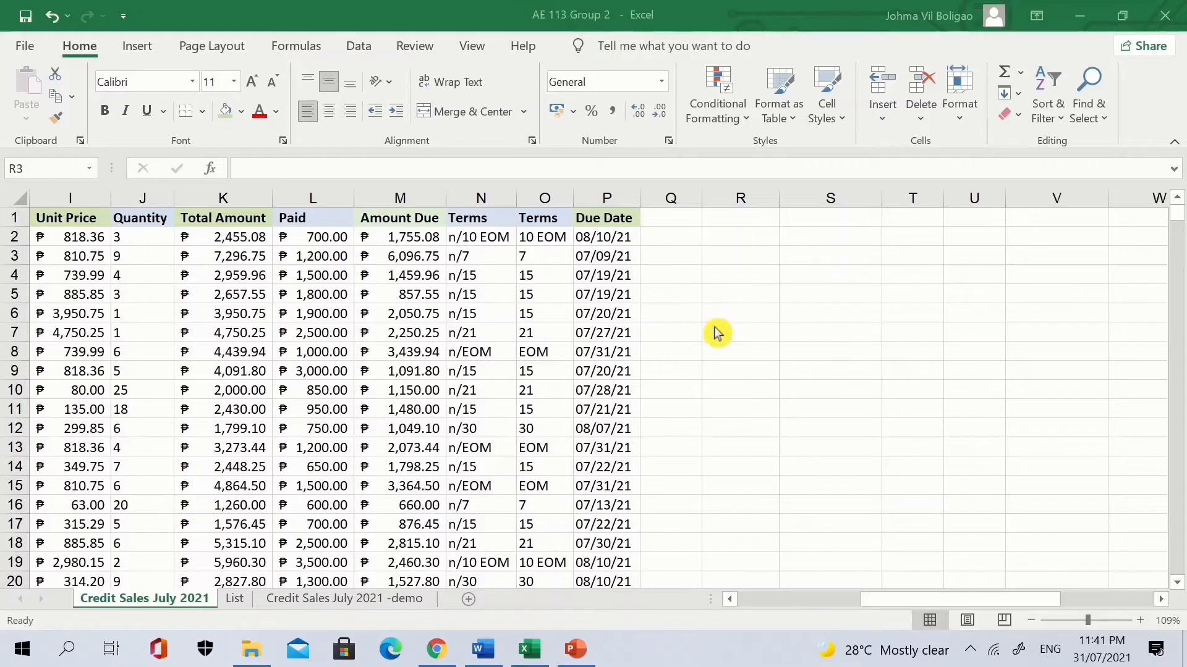
# Enter =TODAY() in cell R3 so it shows today's date, 31/07/2021.
pyautogui.click(717, 257)
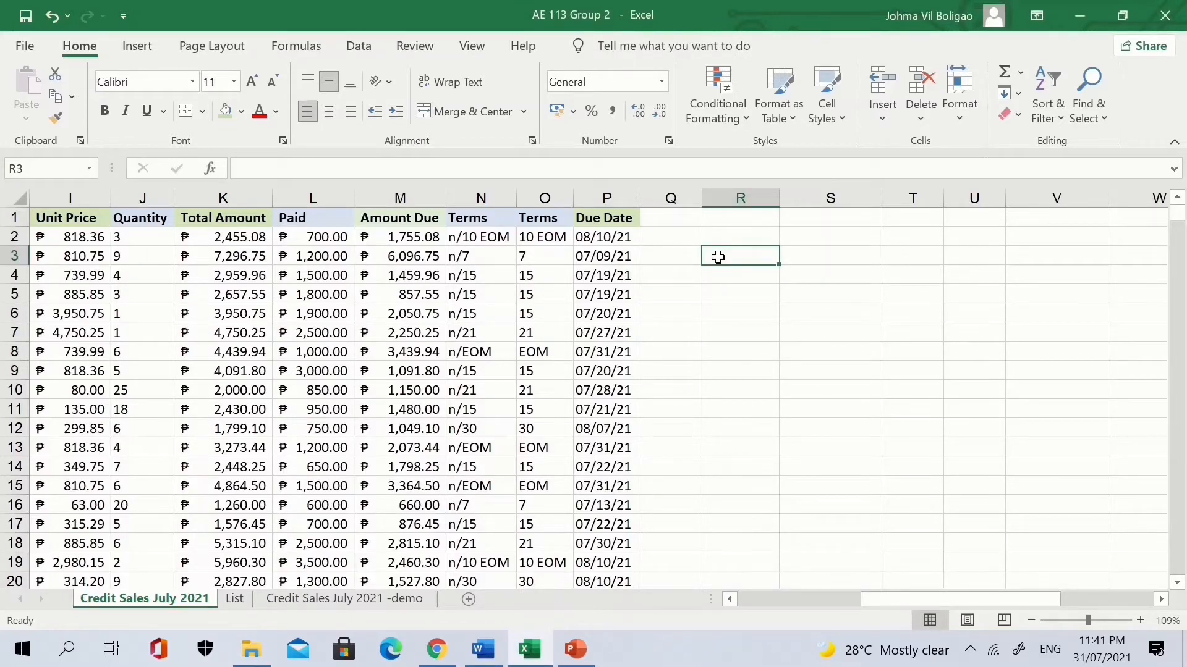
pyautogui.write('=toda')
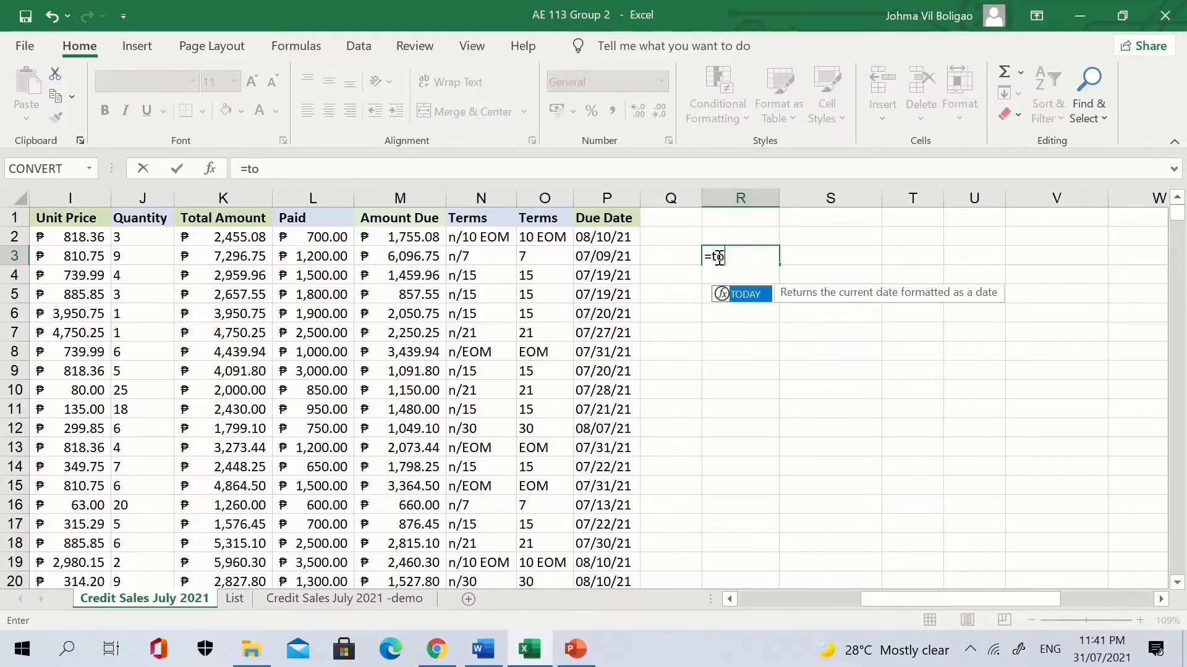
pyautogui.write(')')
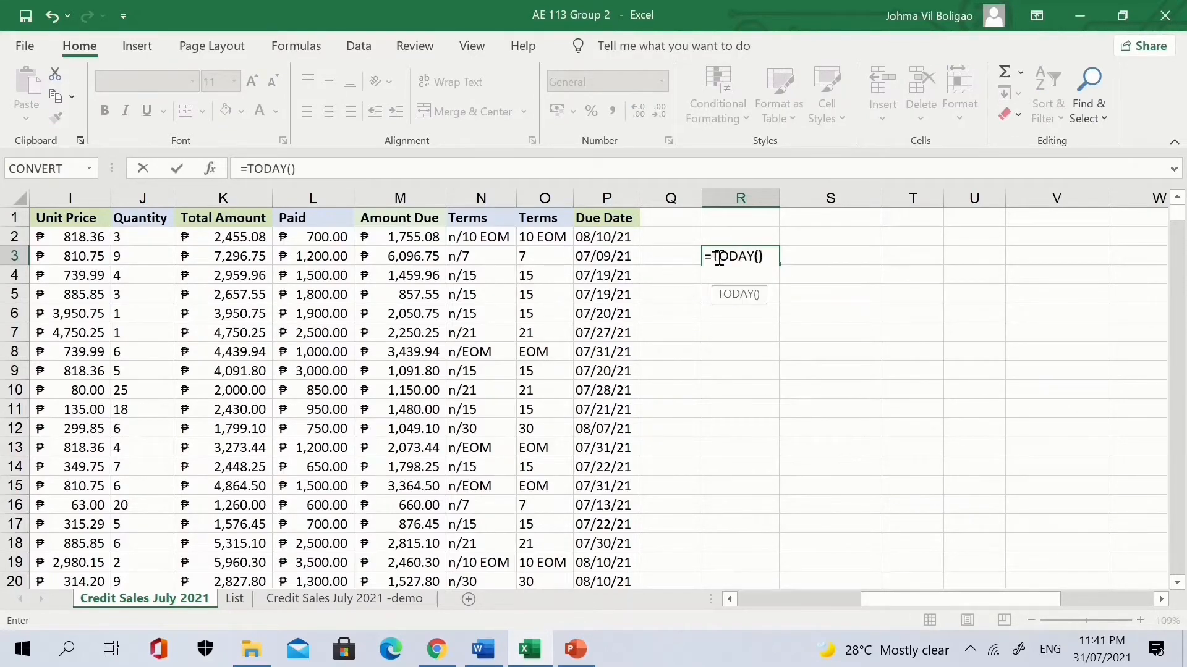
pyautogui.press('Return')
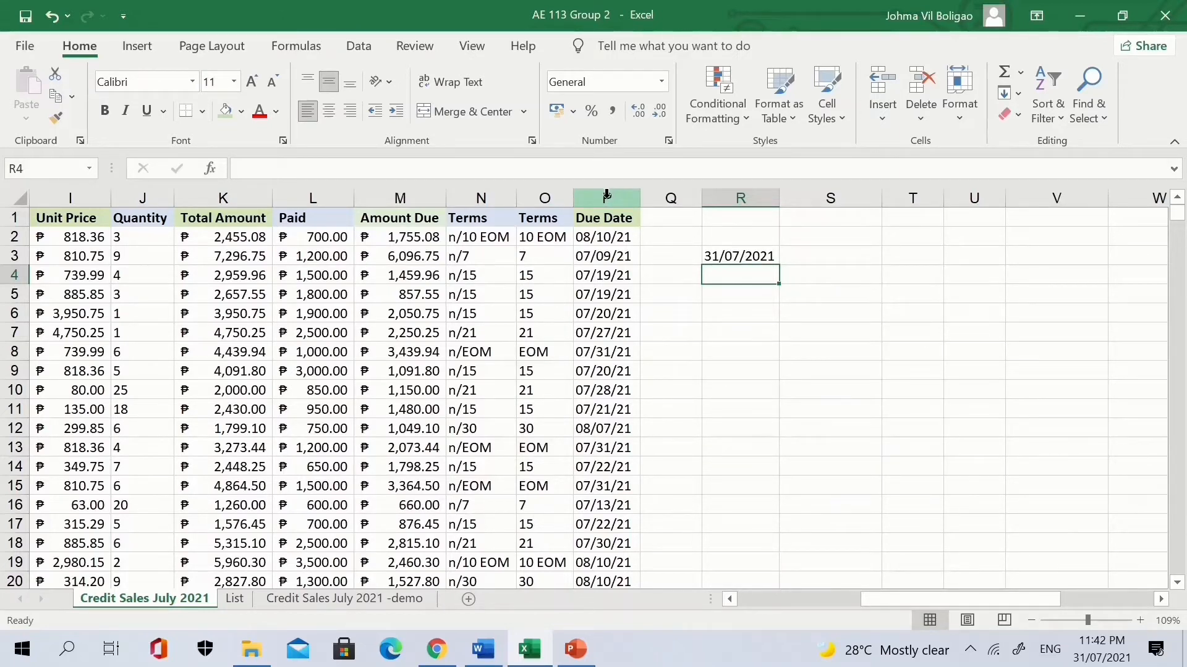
# Add a Less Than =today() rule to column P with light red fill and dark red text.
pyautogui.click(608, 196)
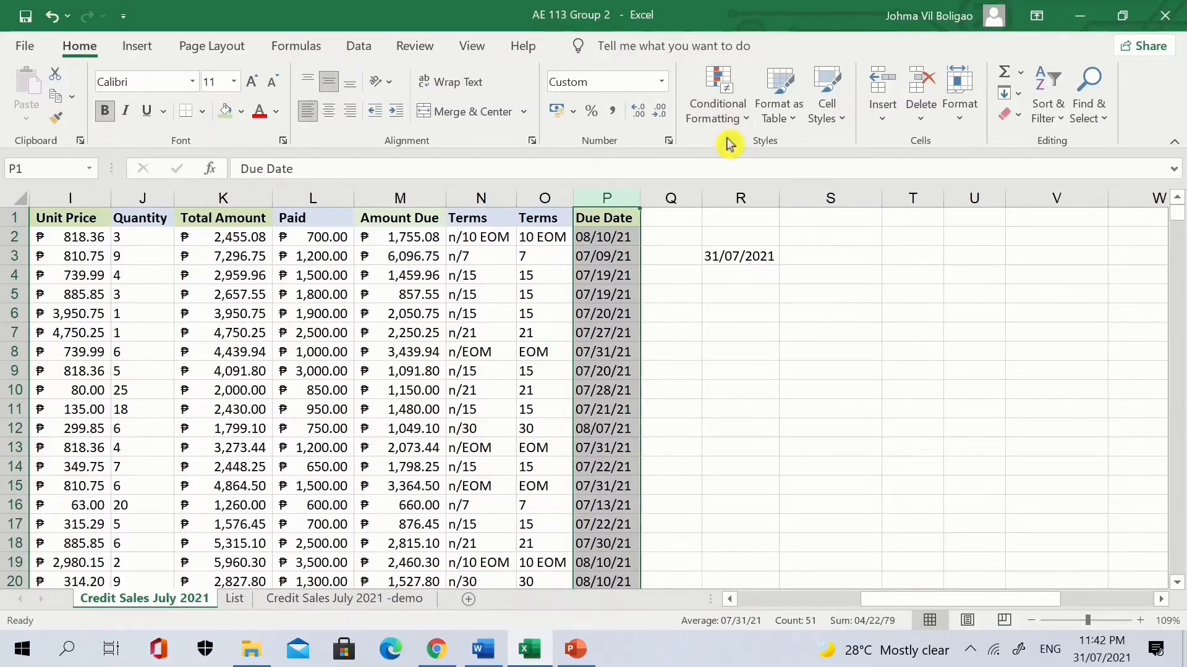
pyautogui.click(720, 120)
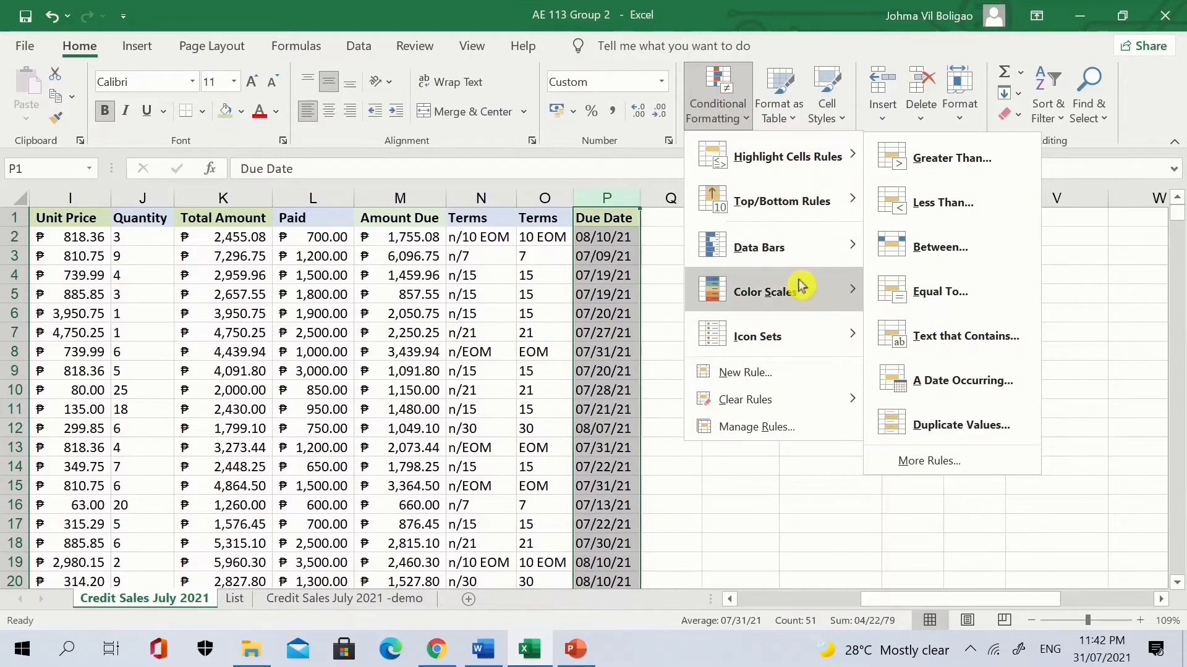
pyautogui.moveTo(820, 156)
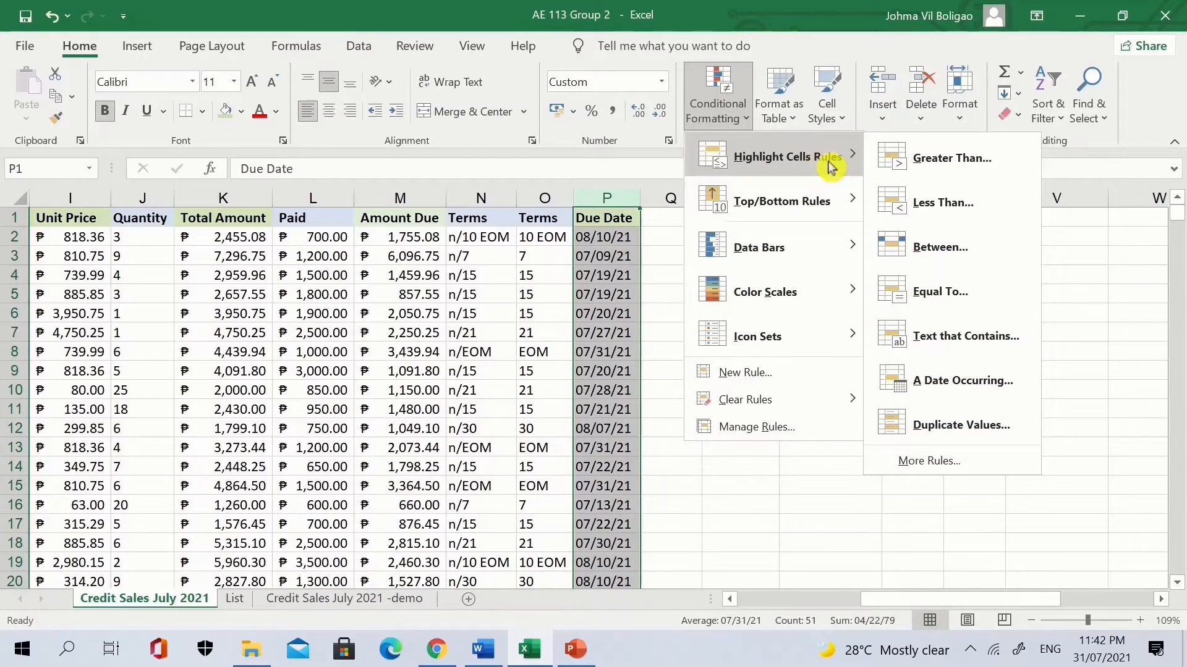
pyautogui.click(926, 209)
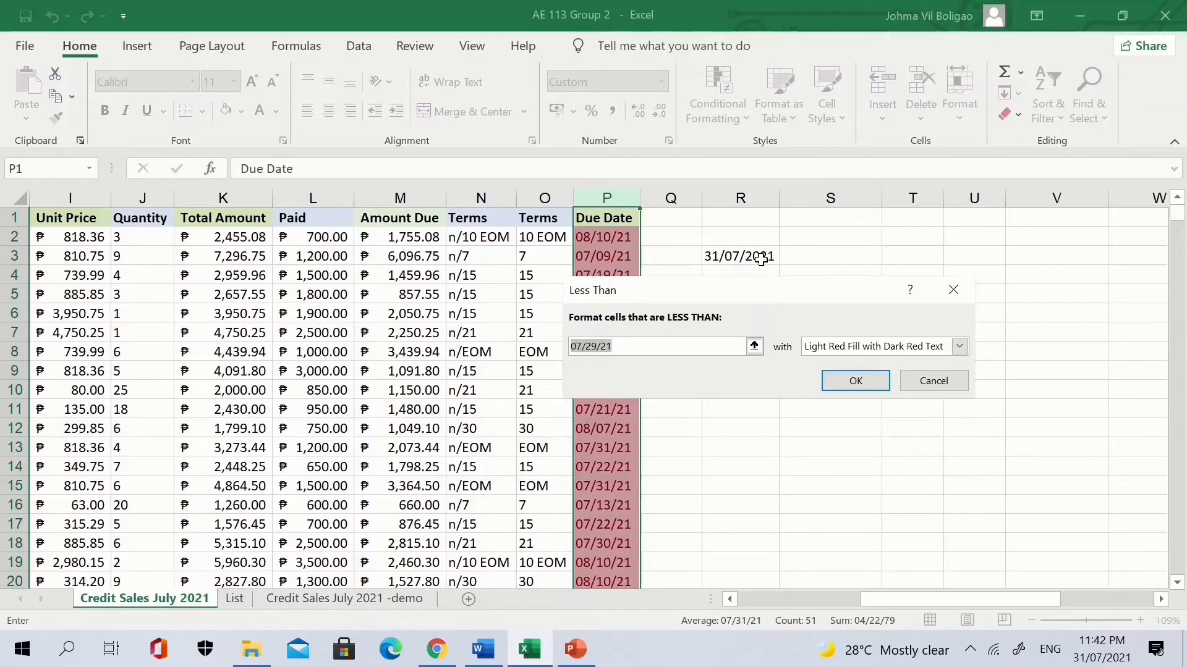
pyautogui.click(632, 350)
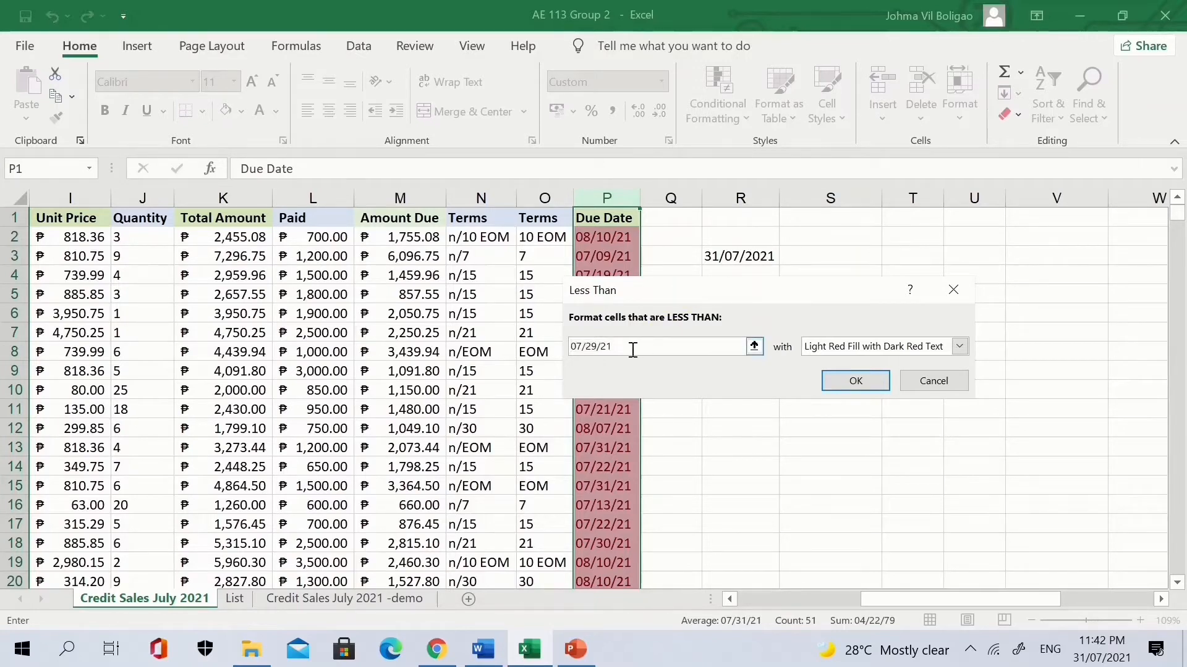
pyautogui.moveTo(633, 350); pyautogui.dragTo(575, 349)
pyautogui.press('BackSpace')
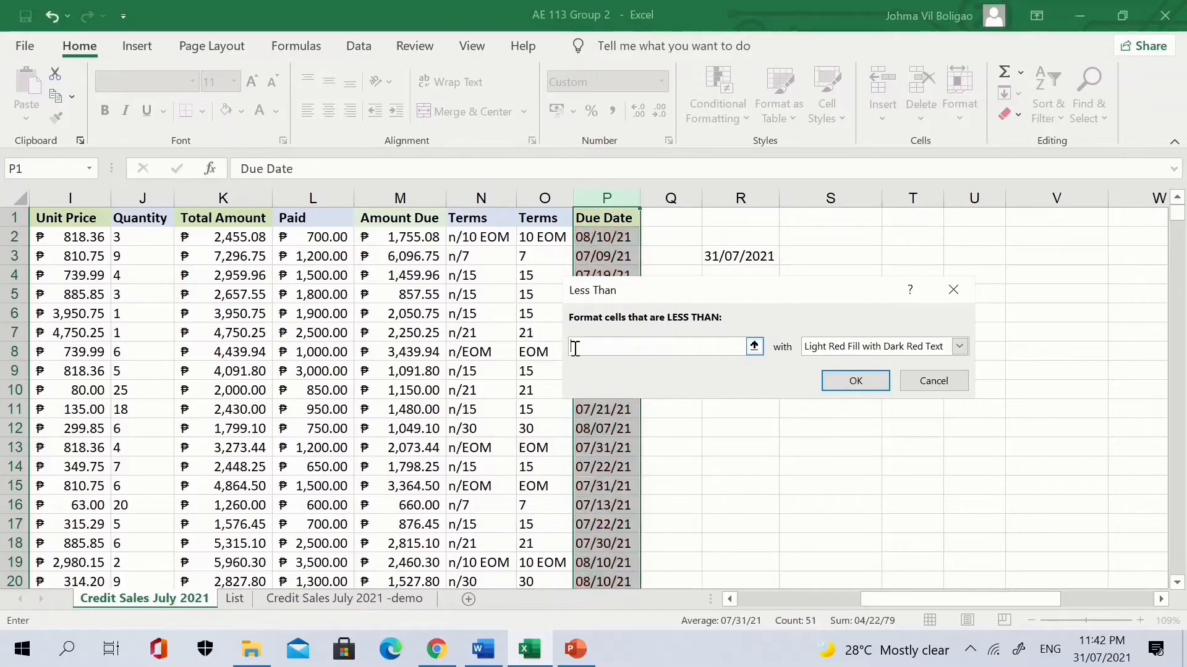
pyautogui.write('=today()')
pyautogui.click(861, 381)
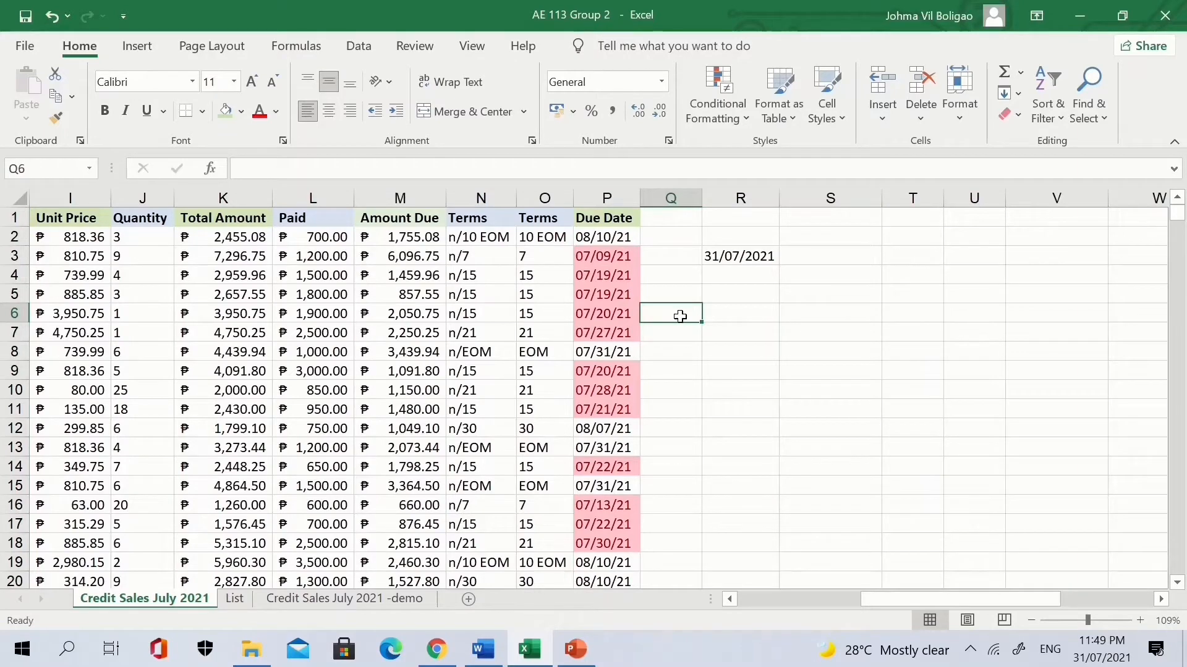
pyautogui.scroll(-2, 692, 357)
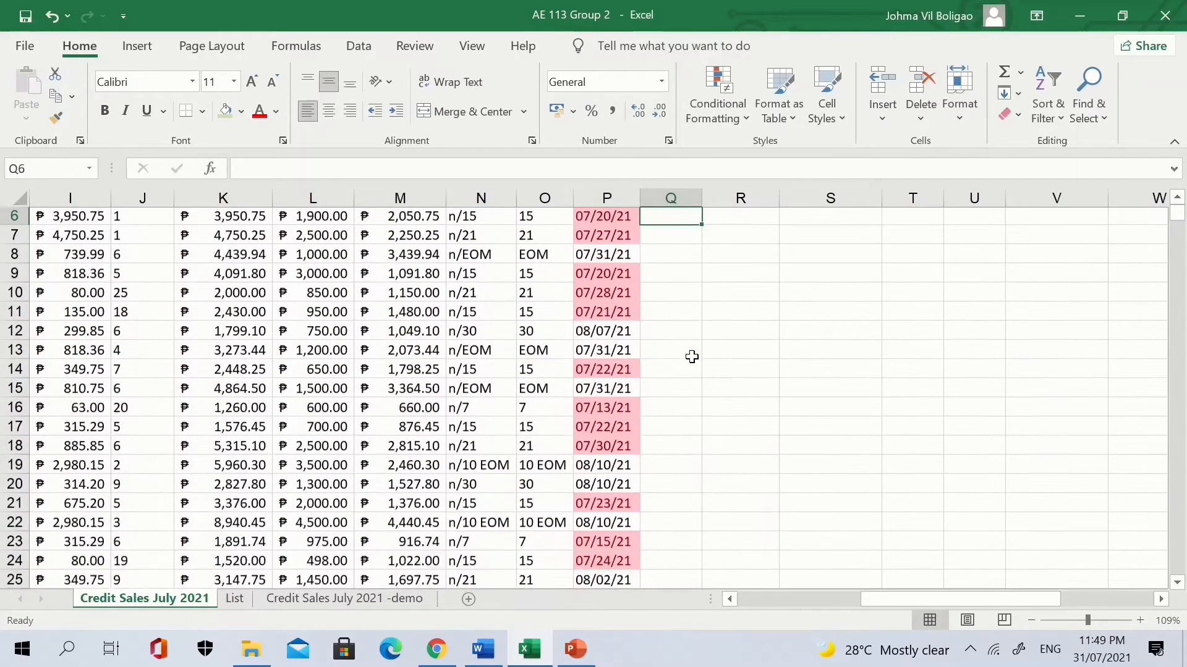
pyautogui.scroll(-2, 691, 357)
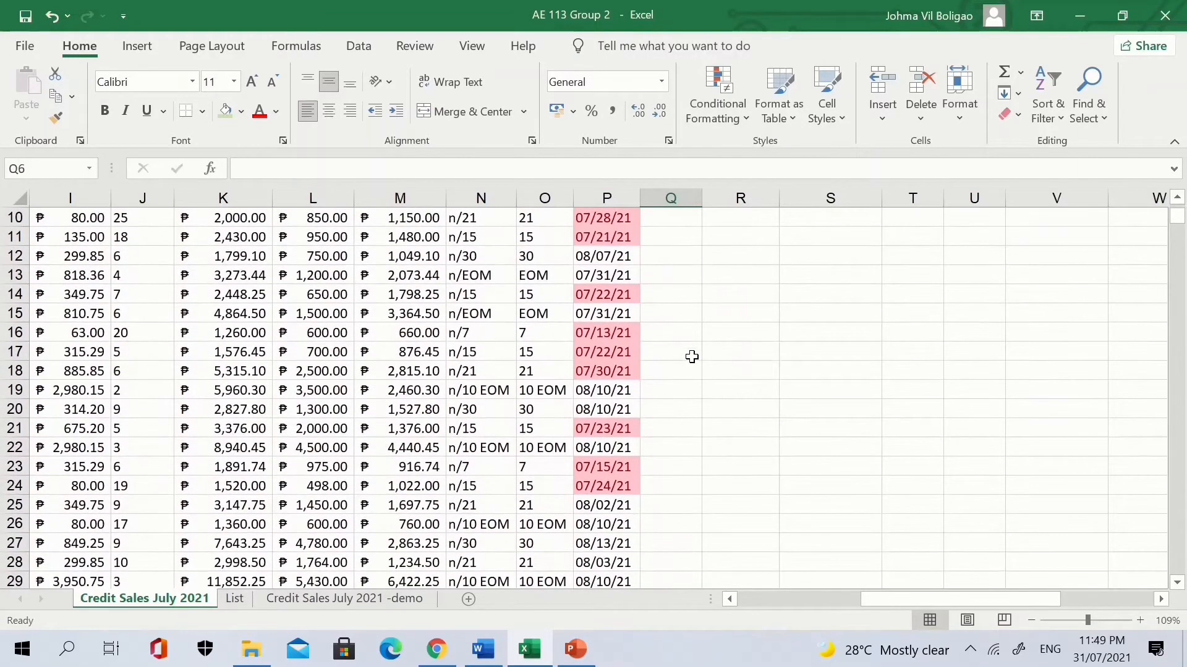
pyautogui.scroll(-3, 691, 357)
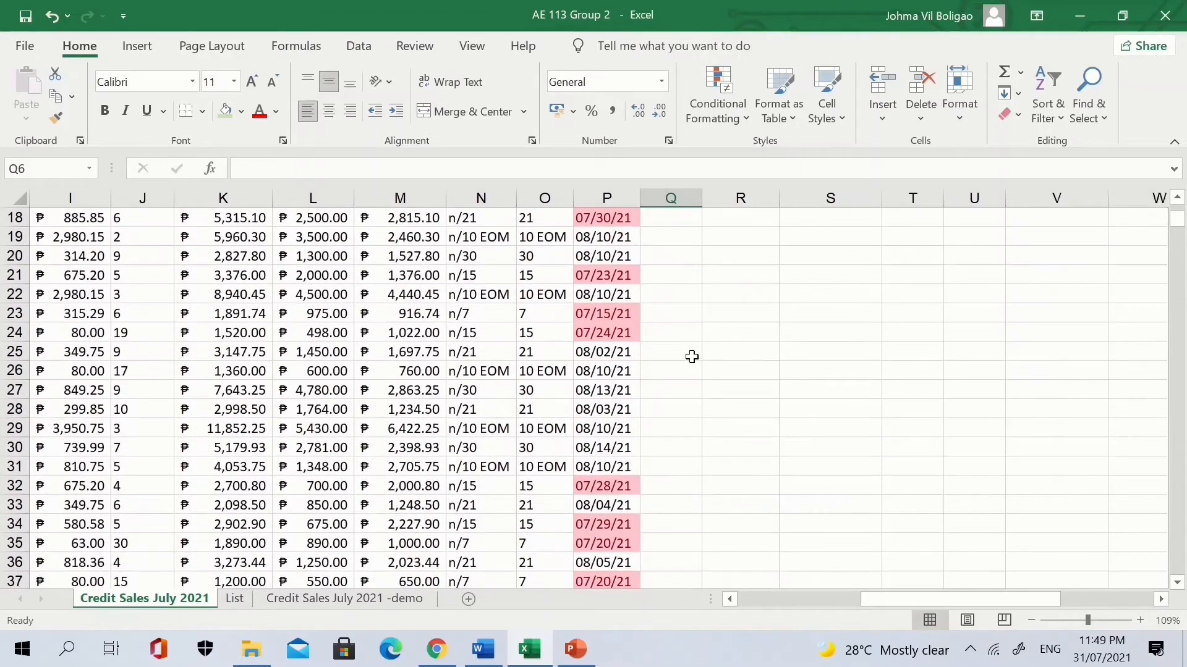
pyautogui.scroll(-3, 692, 357)
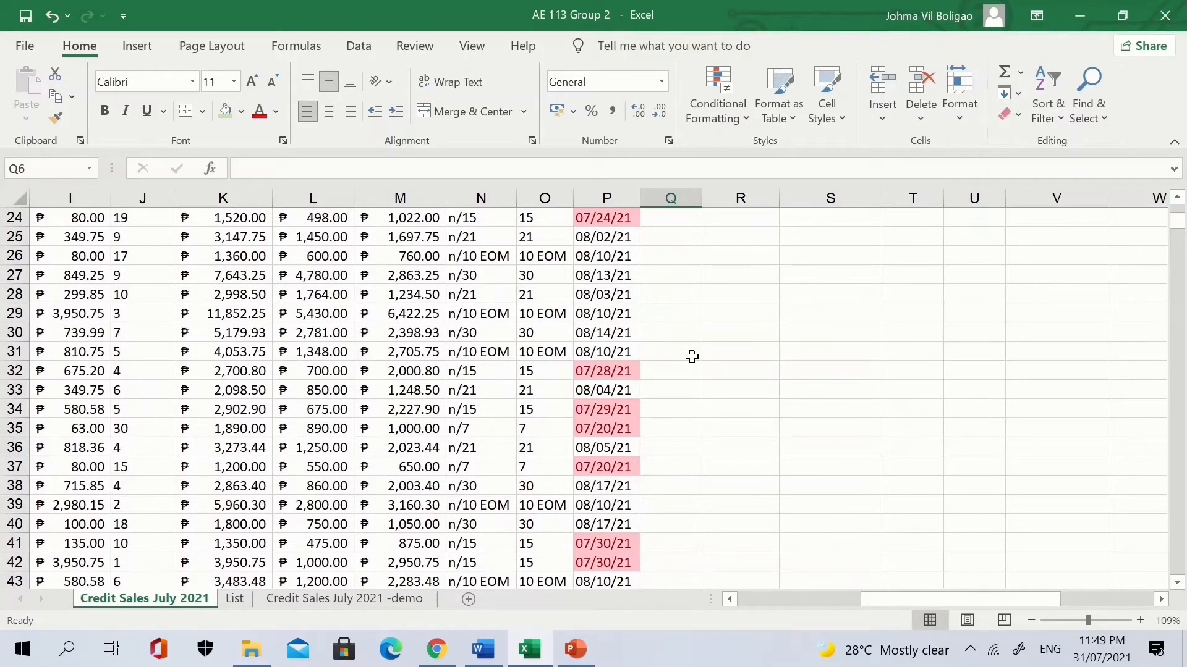
pyautogui.scroll(-2, 692, 356)
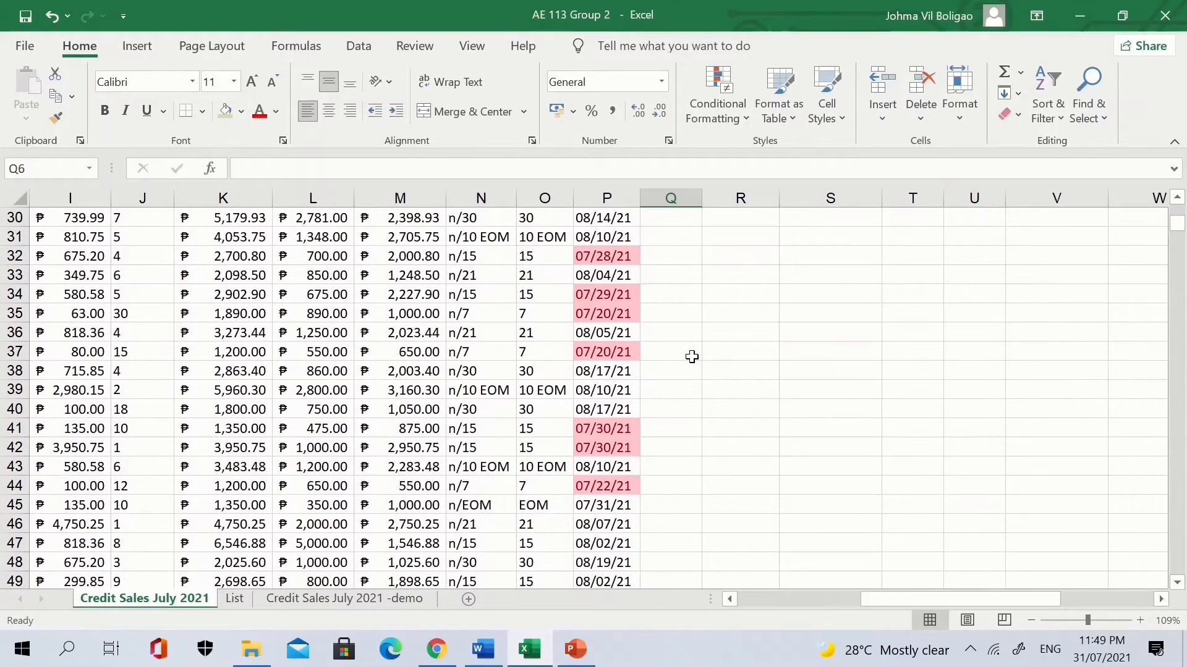
pyautogui.scroll(1, 692, 356)
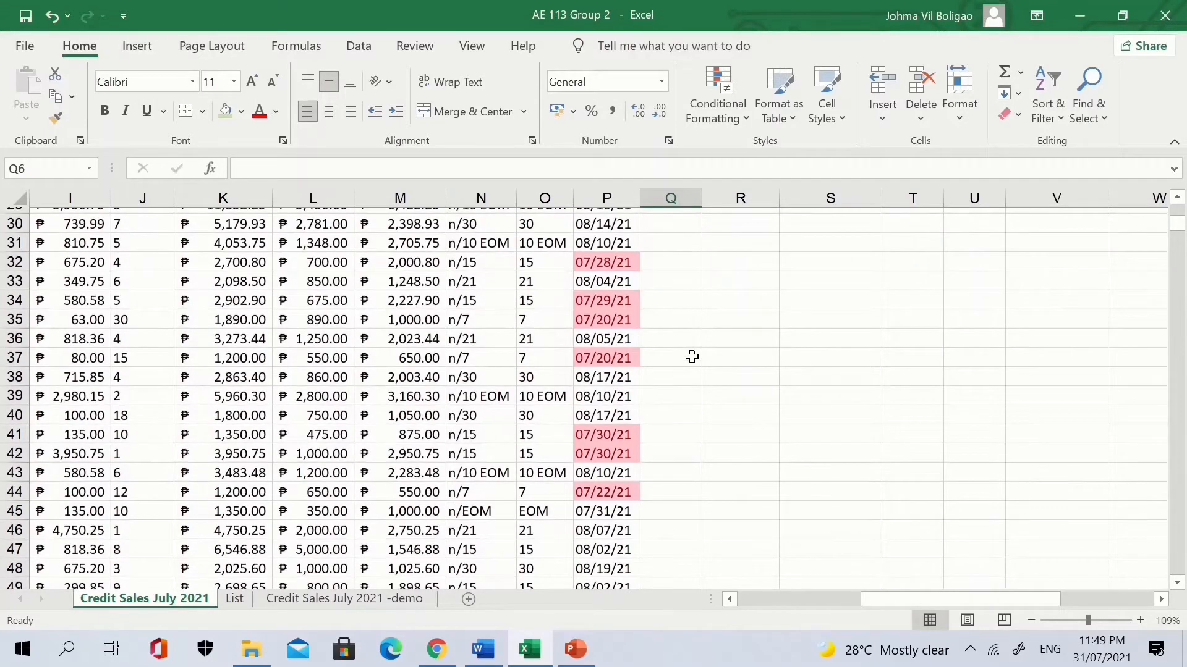
pyautogui.scroll(-1, 691, 357)
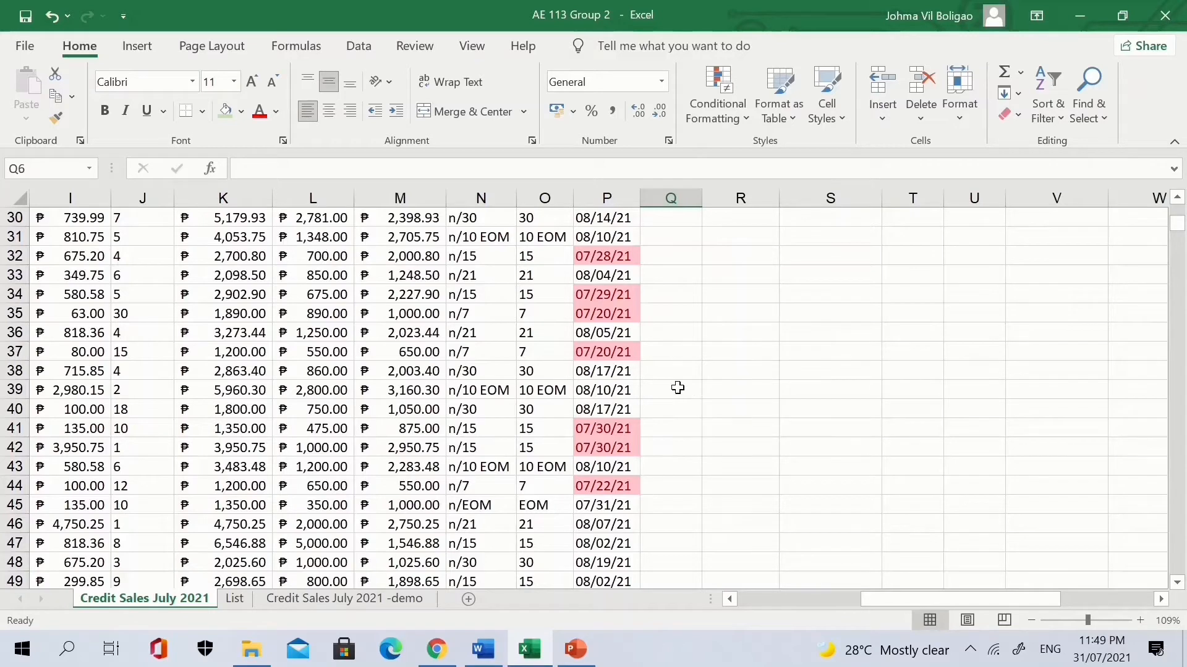
pyautogui.click(620, 275)
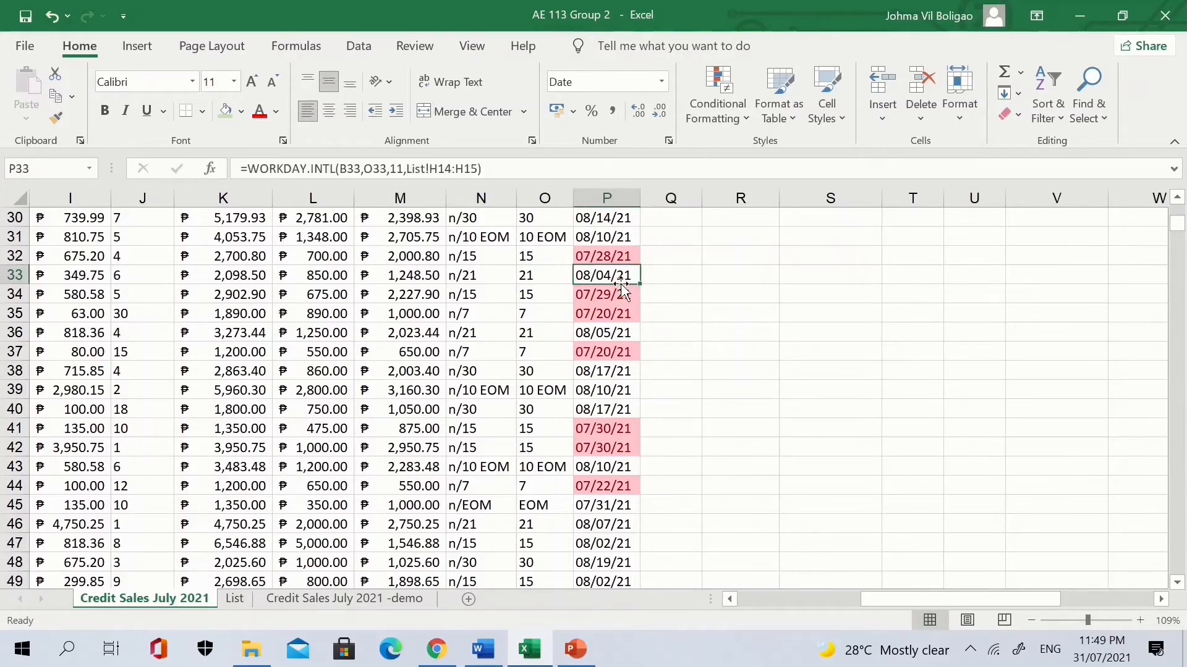
pyautogui.click(603, 559)
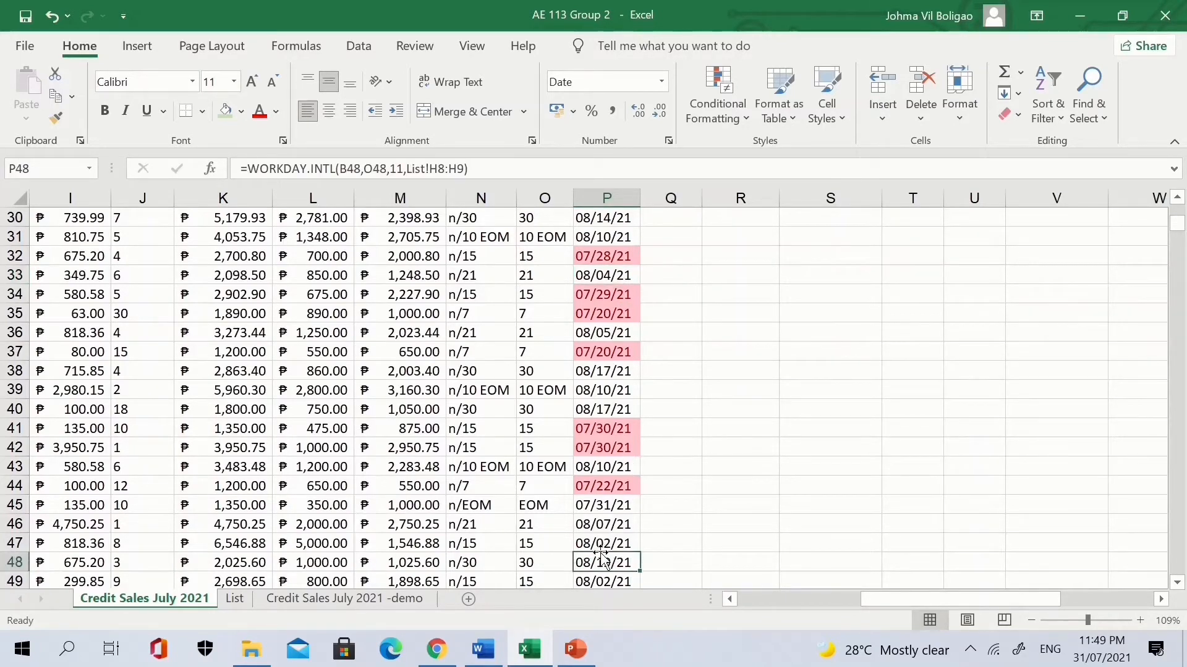
pyautogui.scroll(-2, 602, 556)
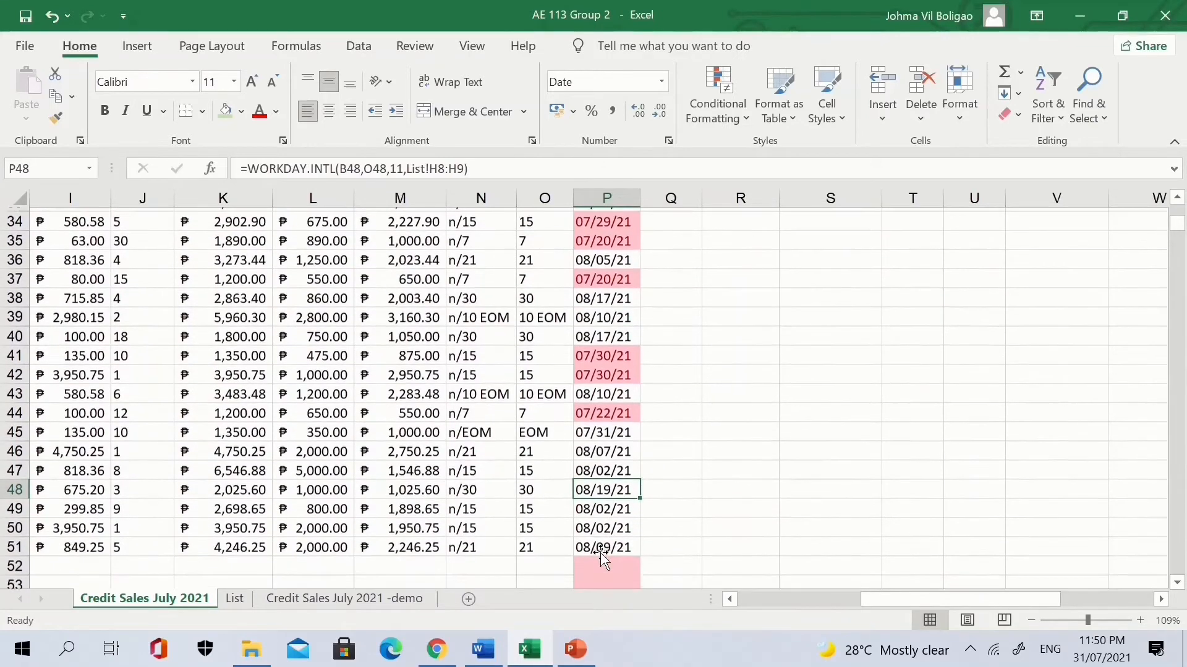
pyautogui.scroll(2, 600, 551)
pyautogui.scroll(9, 600, 552)
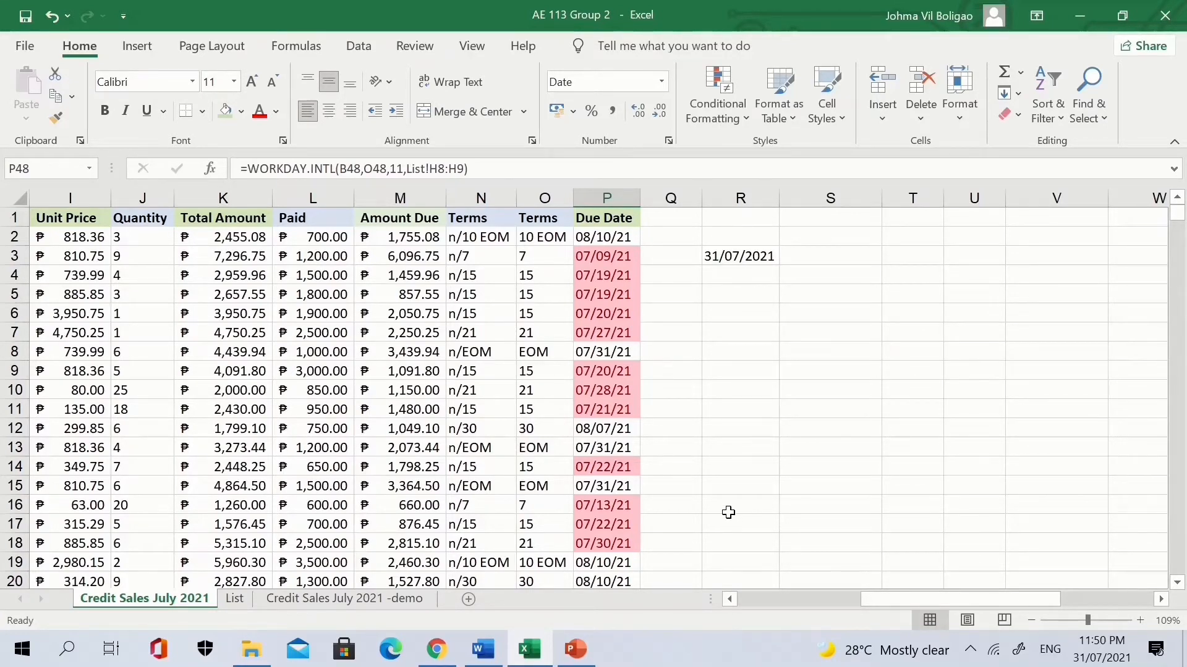
pyautogui.click(611, 199)
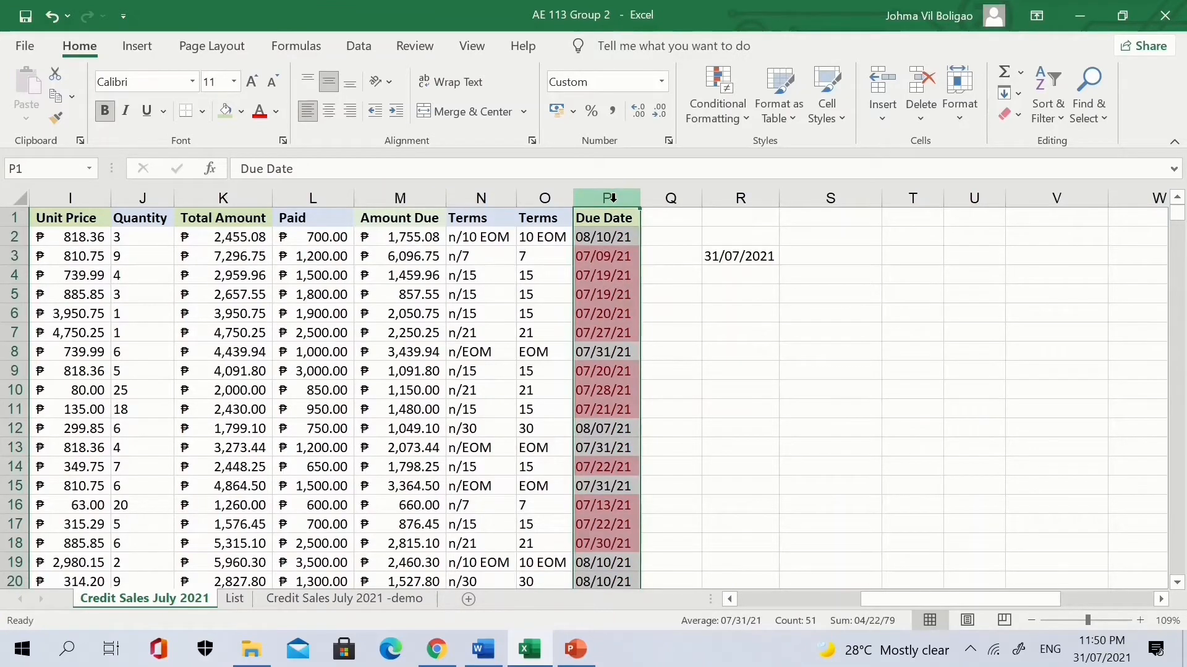
# Add a Between =today() and =today()+5 rule to Due Dates with yellow fill and dark yellow text.
pyautogui.click(725, 108)
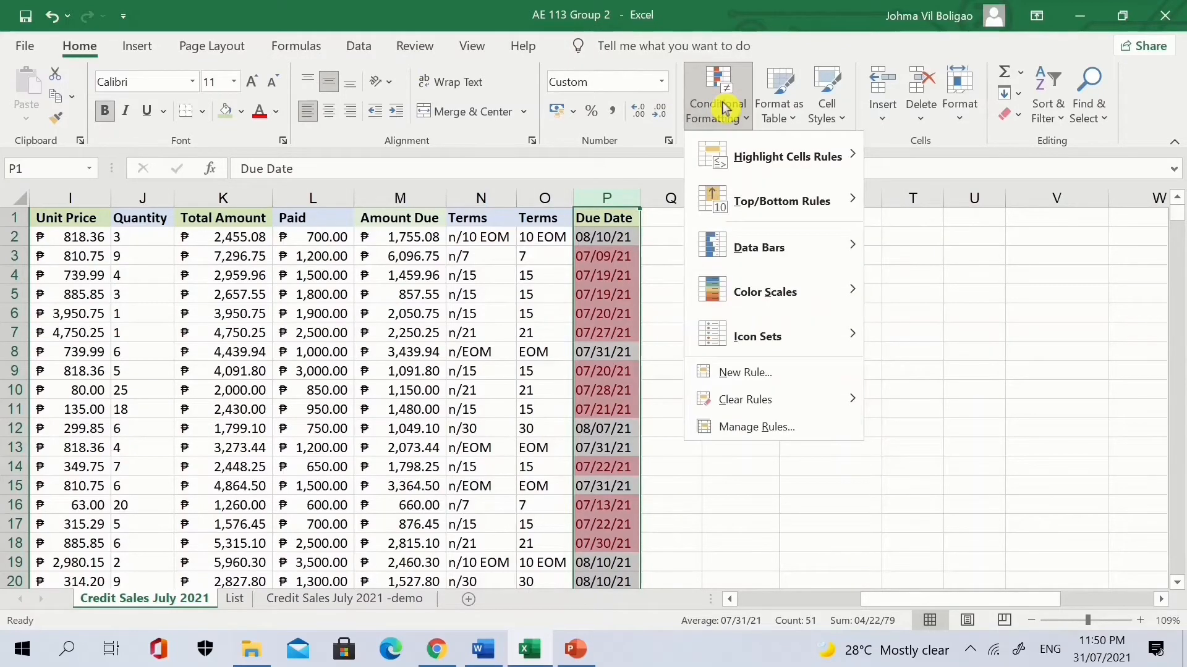
pyautogui.moveTo(785, 160)
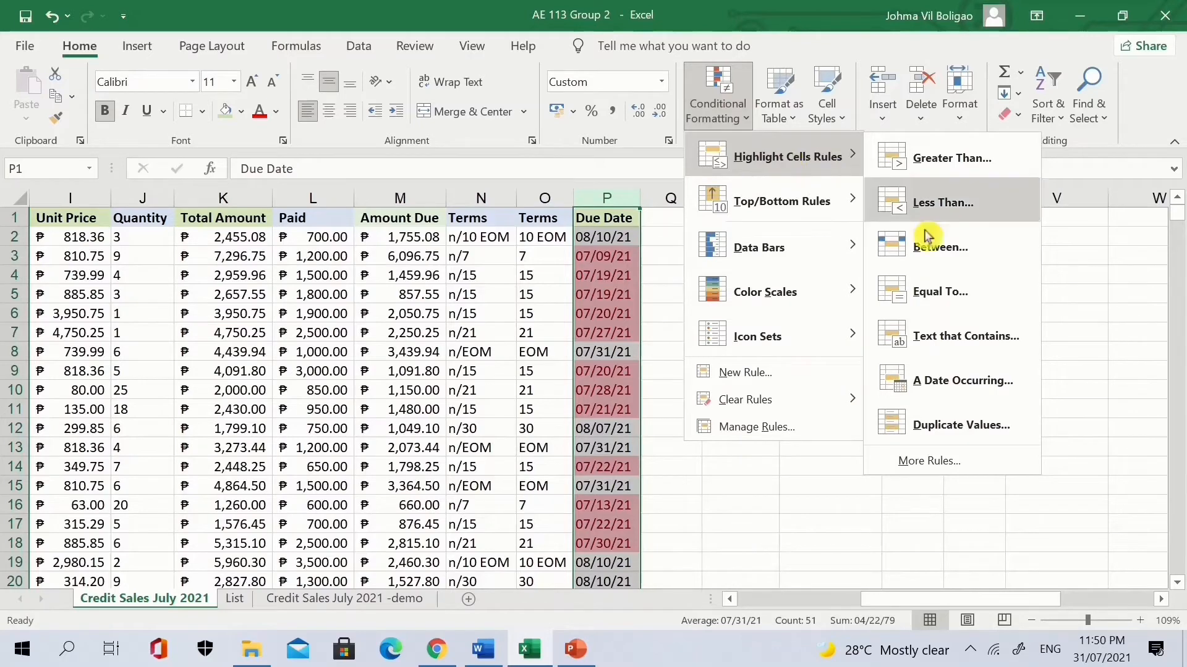
pyautogui.click(931, 254)
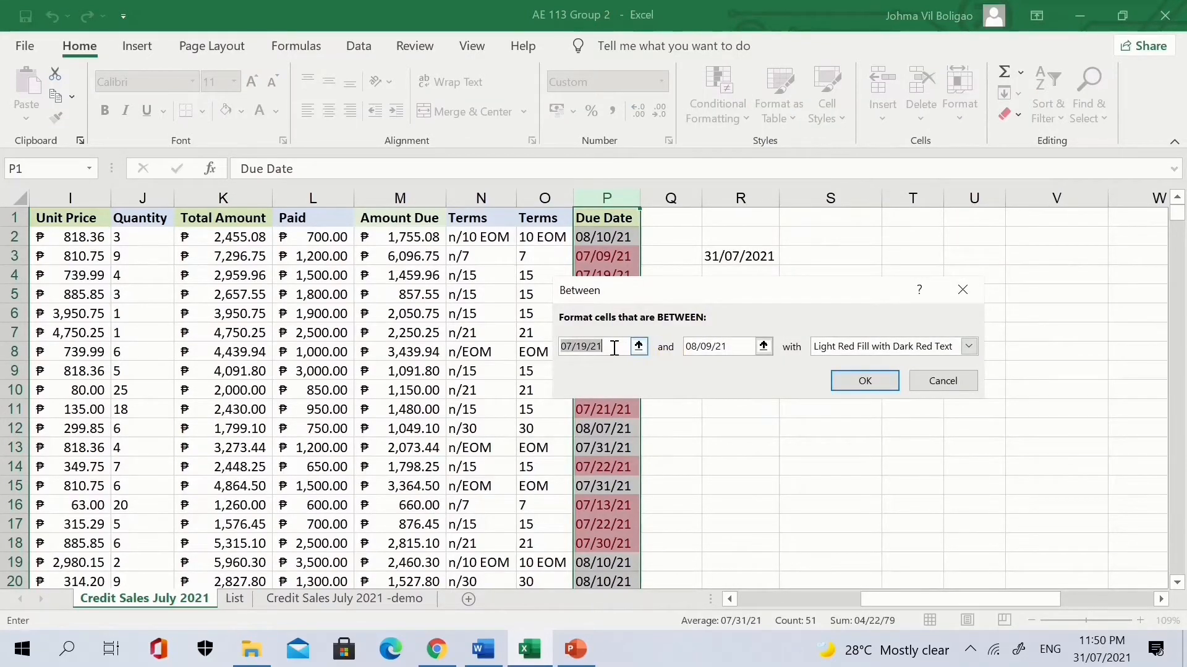
pyautogui.write('=')
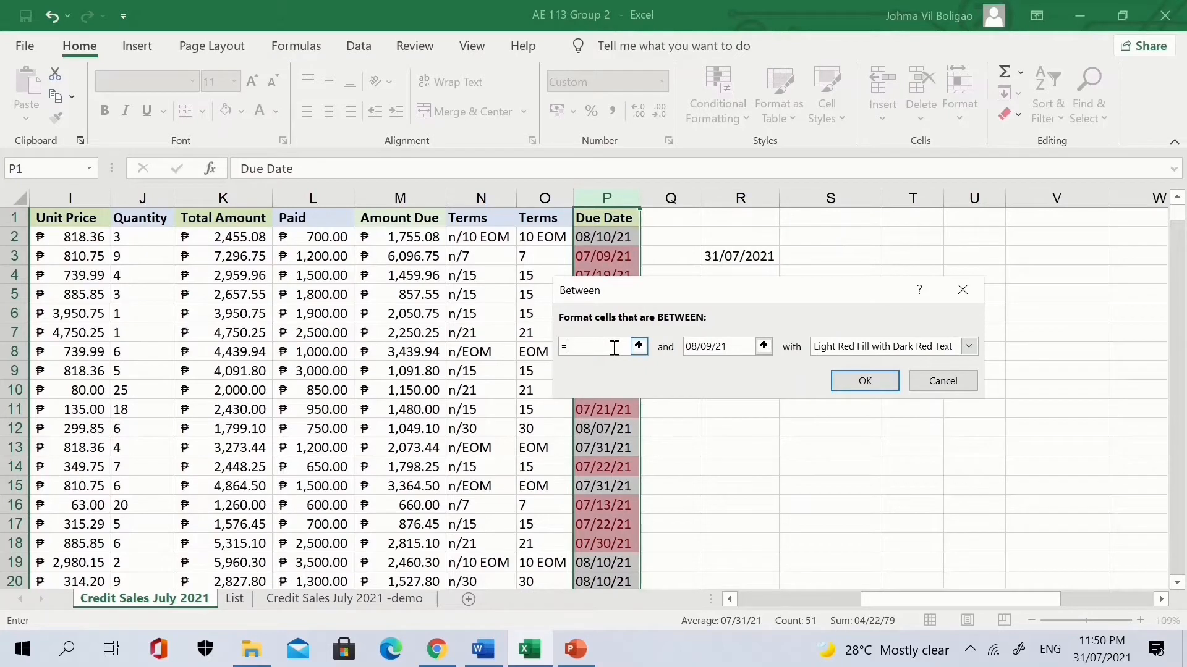
pyautogui.write('today()')
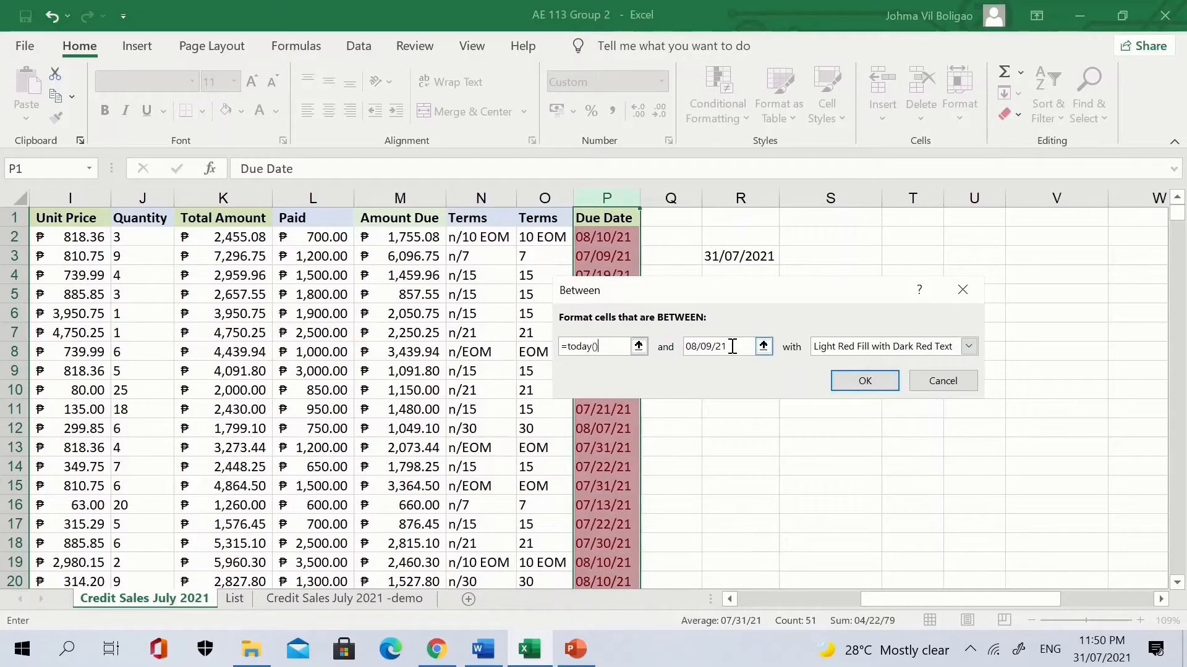
pyautogui.moveTo(727, 351); pyautogui.dragTo(681, 348)
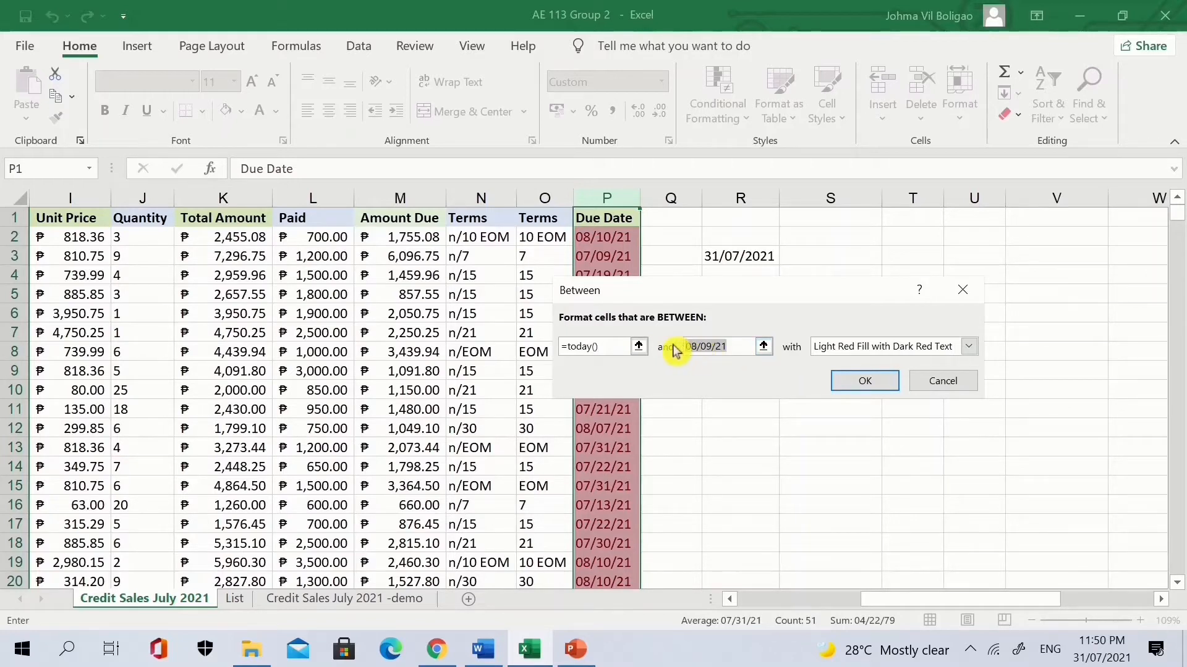
pyautogui.write('=toda')
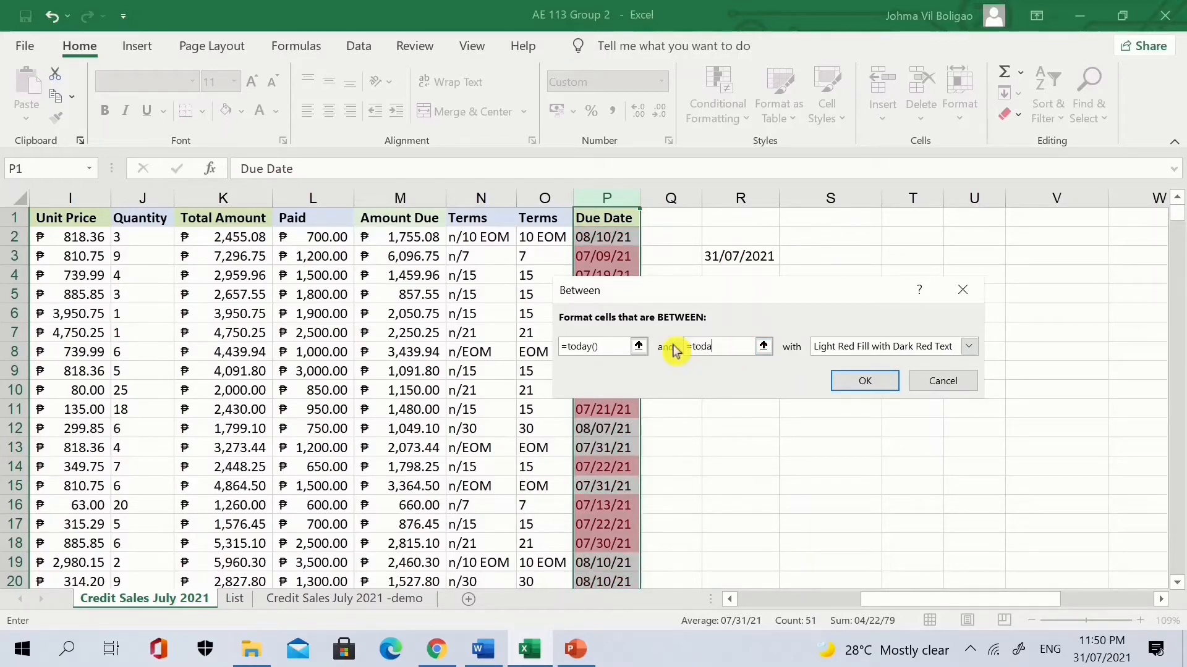
pyautogui.write('y()')
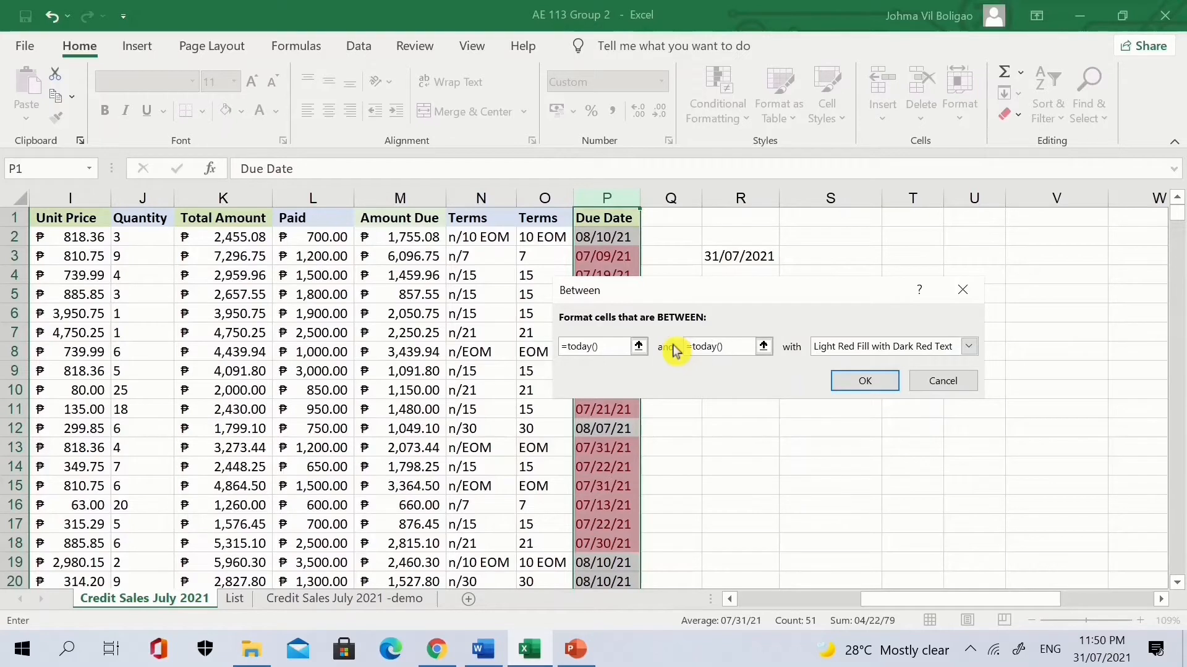
pyautogui.write('+5')
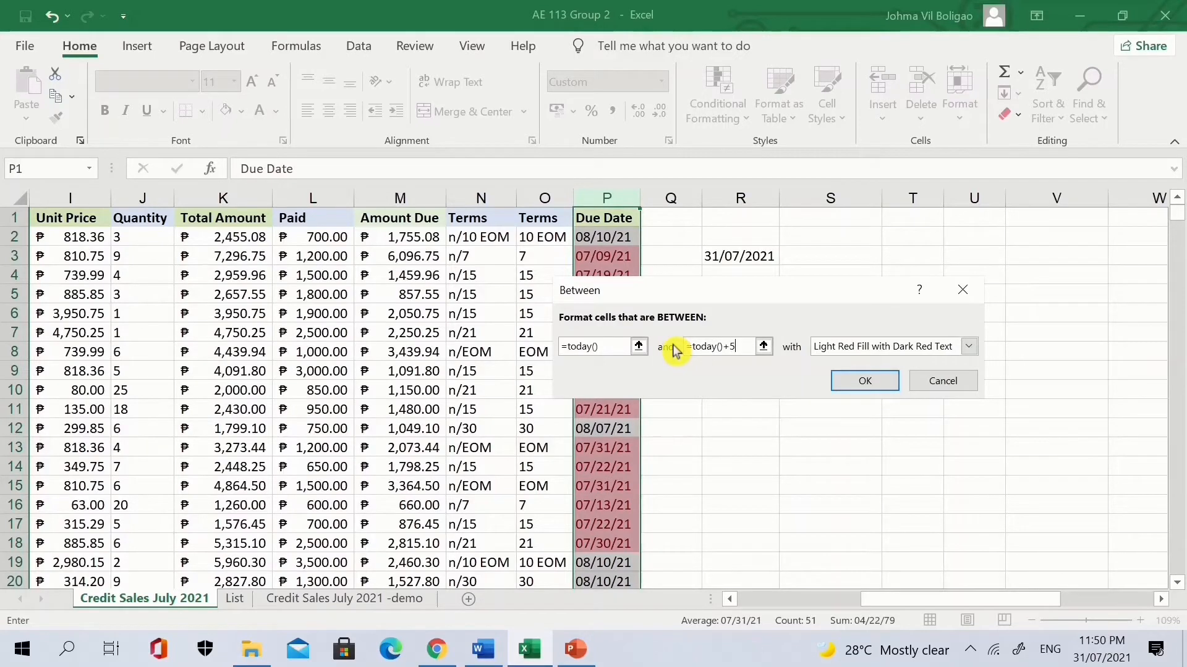
pyautogui.click(968, 350)
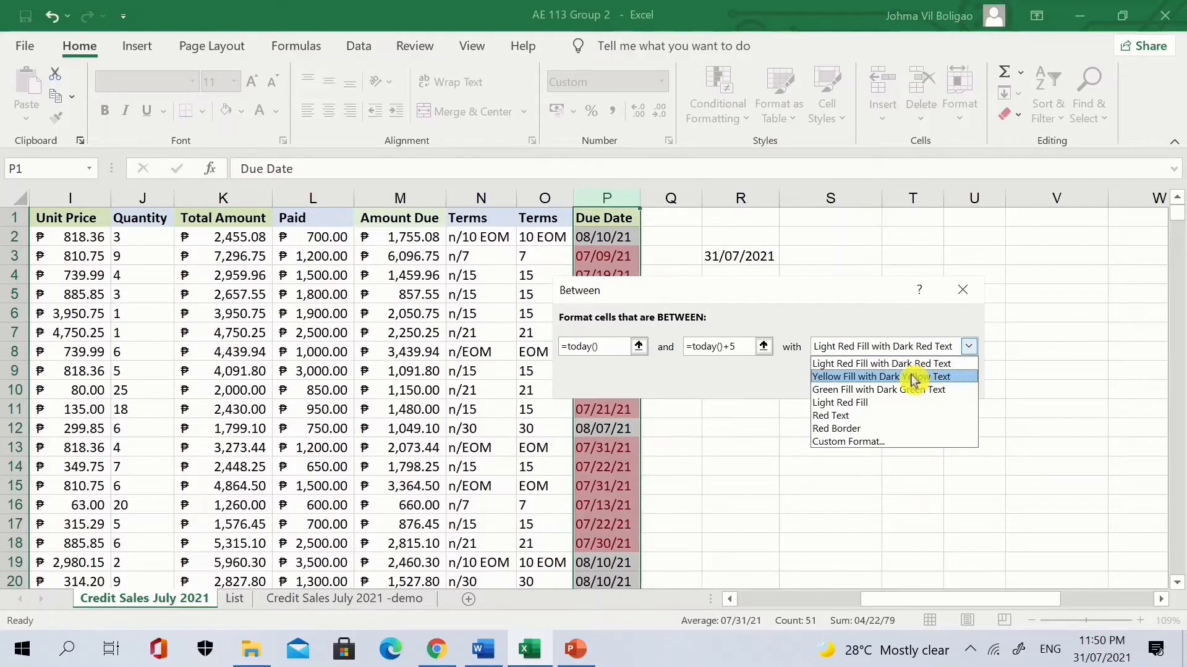
pyautogui.click(914, 378)
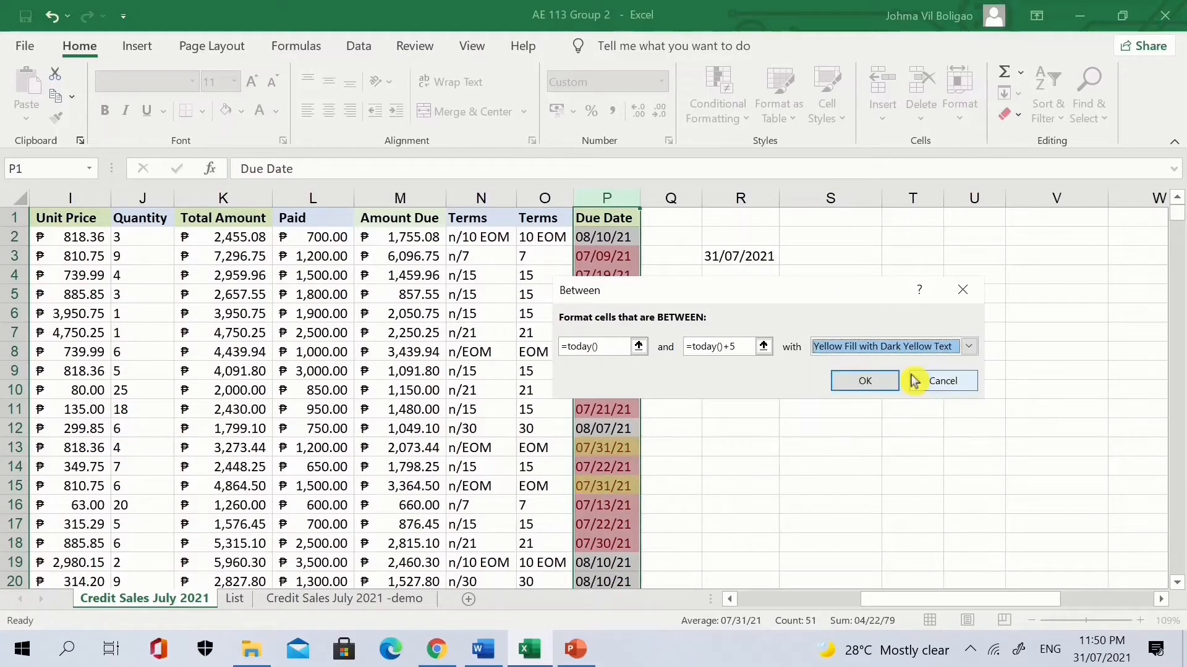
pyautogui.click(865, 381)
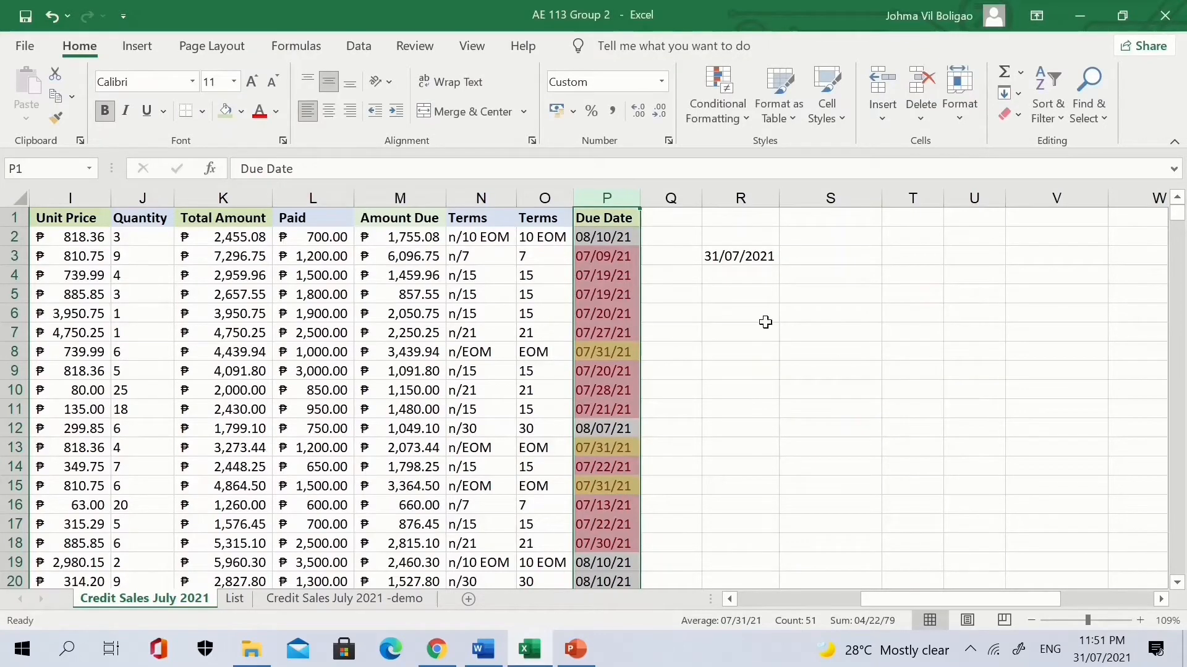
pyautogui.click(759, 360)
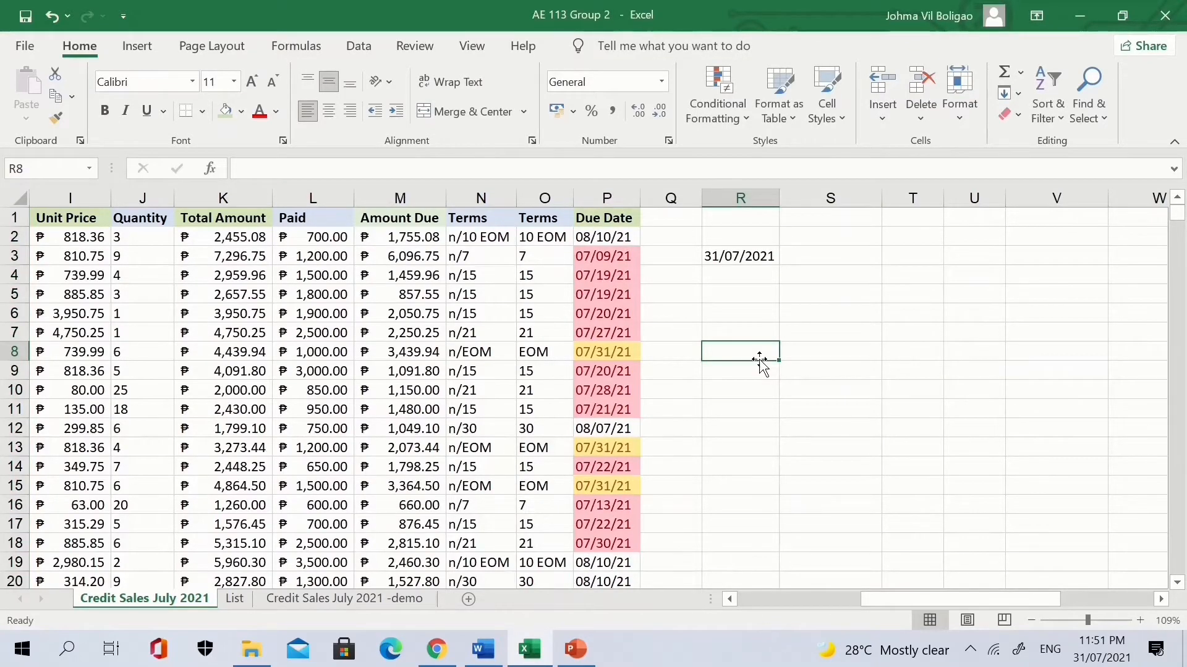
pyautogui.scroll(-1, 759, 359)
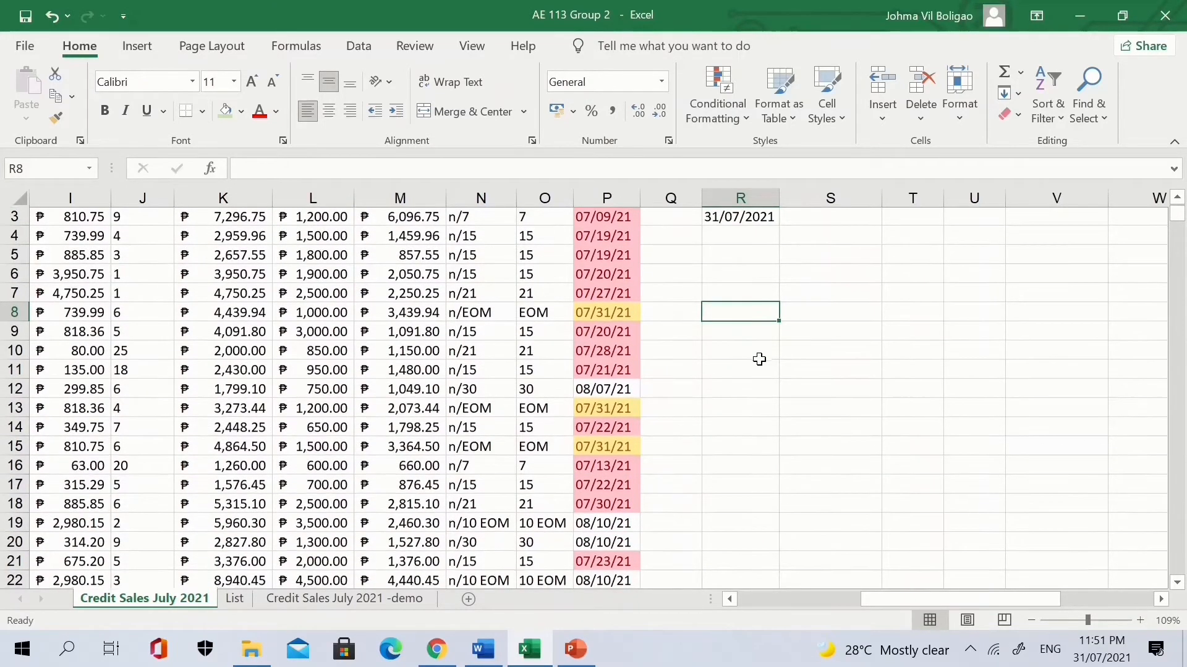
pyautogui.scroll(-1, 759, 360)
pyautogui.click(621, 369)
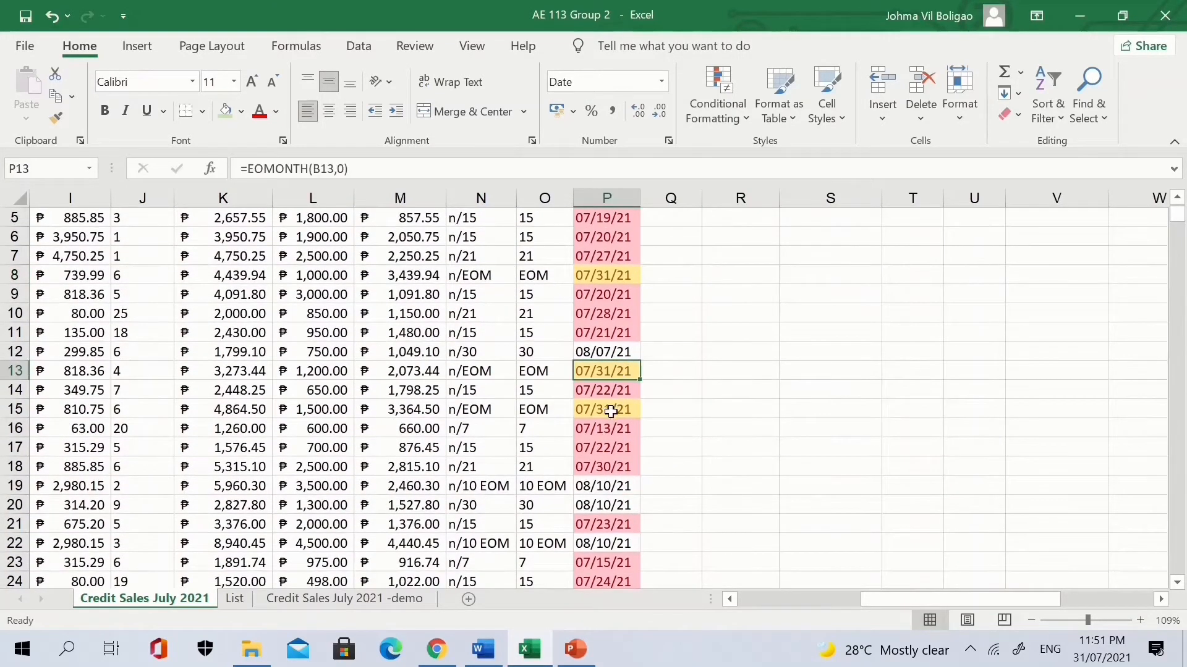
pyautogui.click(612, 409)
pyautogui.scroll(-1, 611, 412)
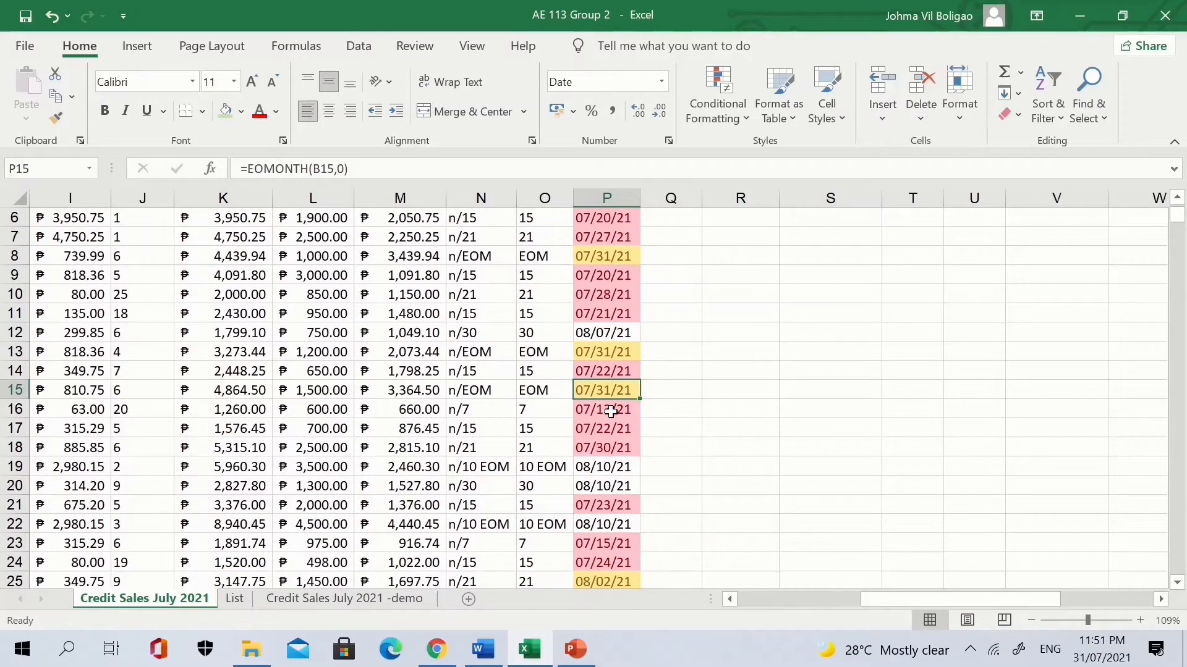
pyautogui.scroll(2, 611, 411)
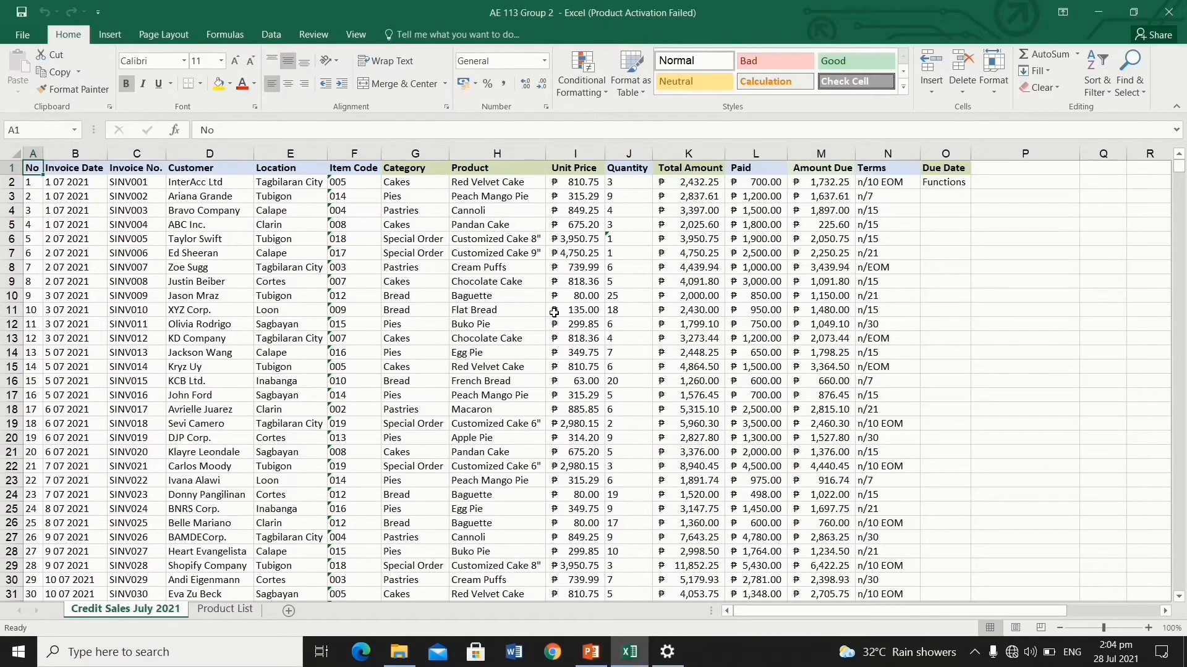
# Open Go To with F5, preview Go To Special, then reopen Go To with Ctrl+G.
pyautogui.press('F5')
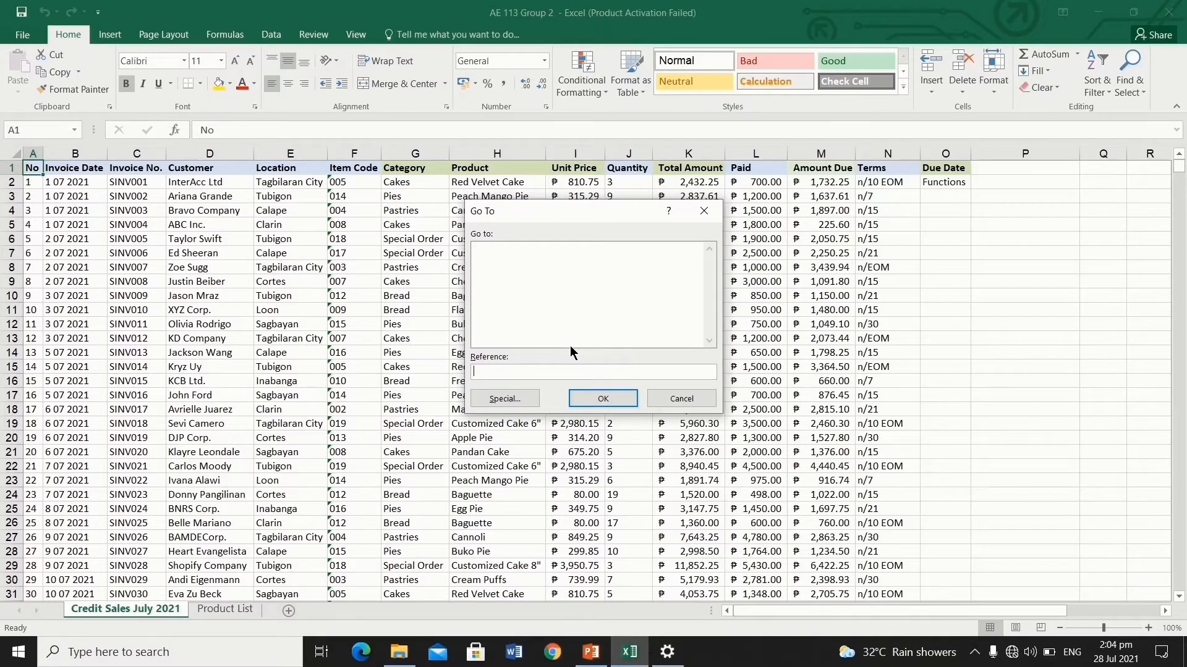
pyautogui.click(514, 398)
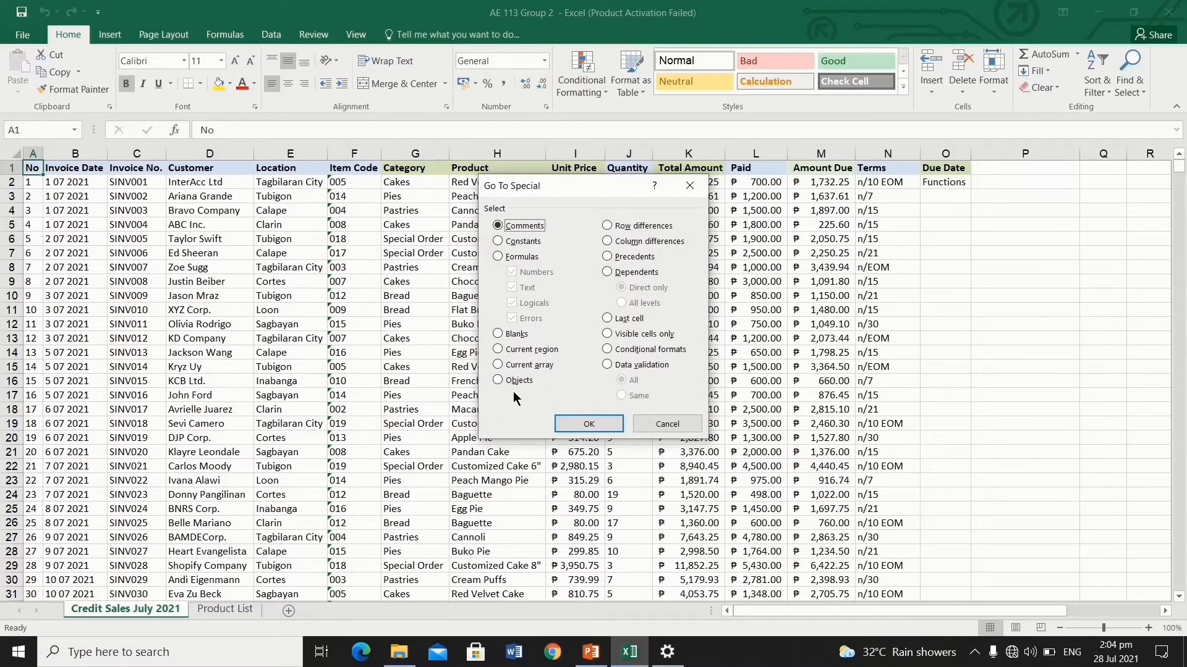
pyautogui.click(651, 421)
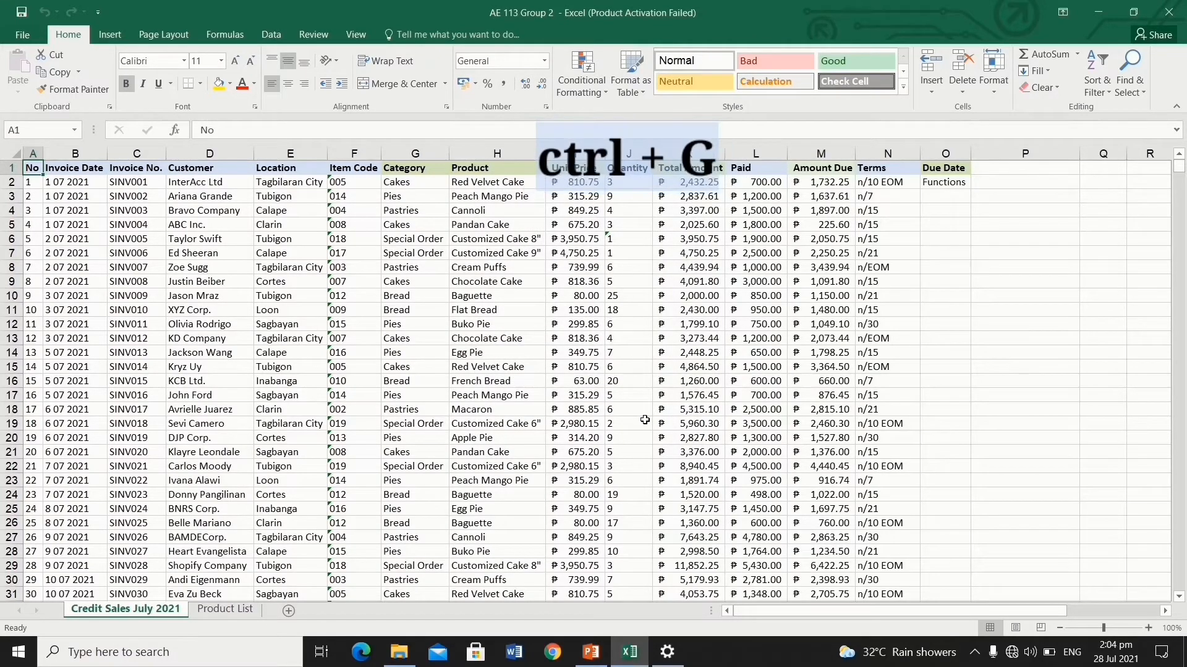
pyautogui.hotkey('ctrl', 'g')
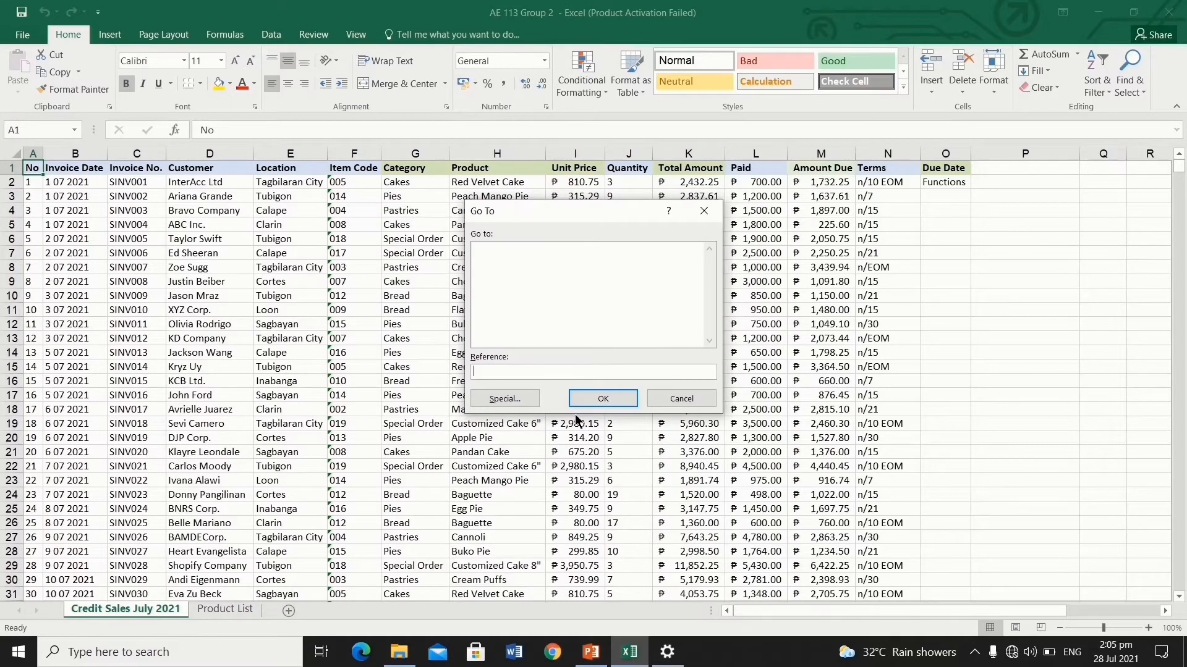
# Open Go To Special from Go To with Alt+S and cancel it unselected.
pyautogui.hotkey('alt', 's')
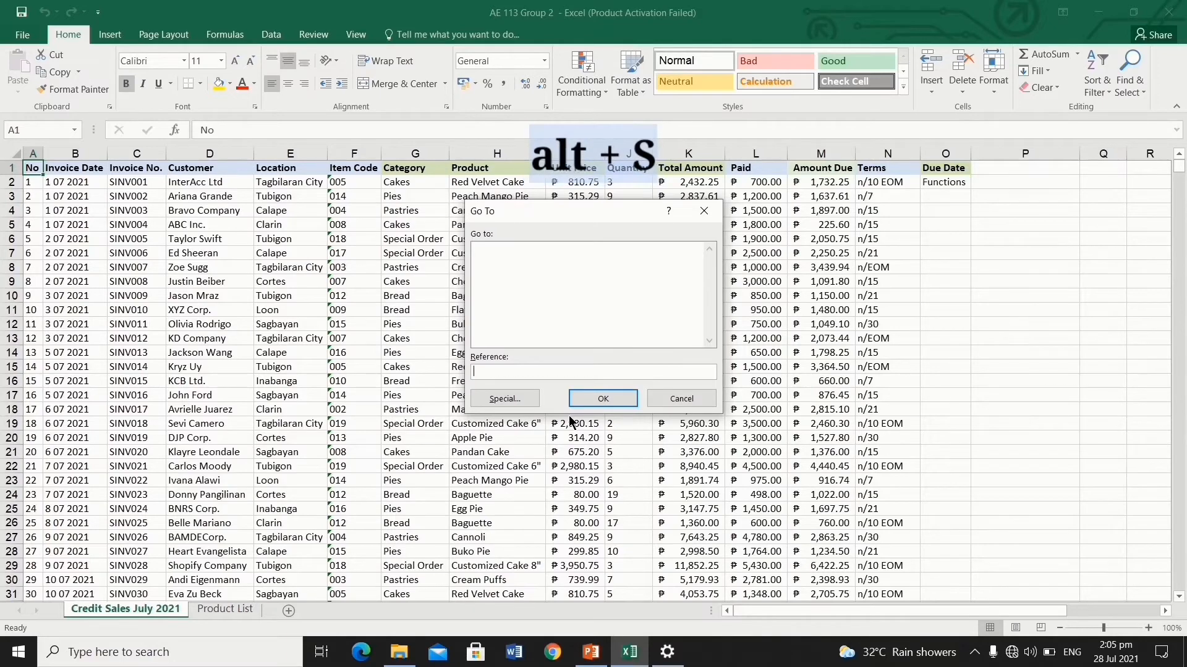
pyautogui.hotkey('alt', 's')
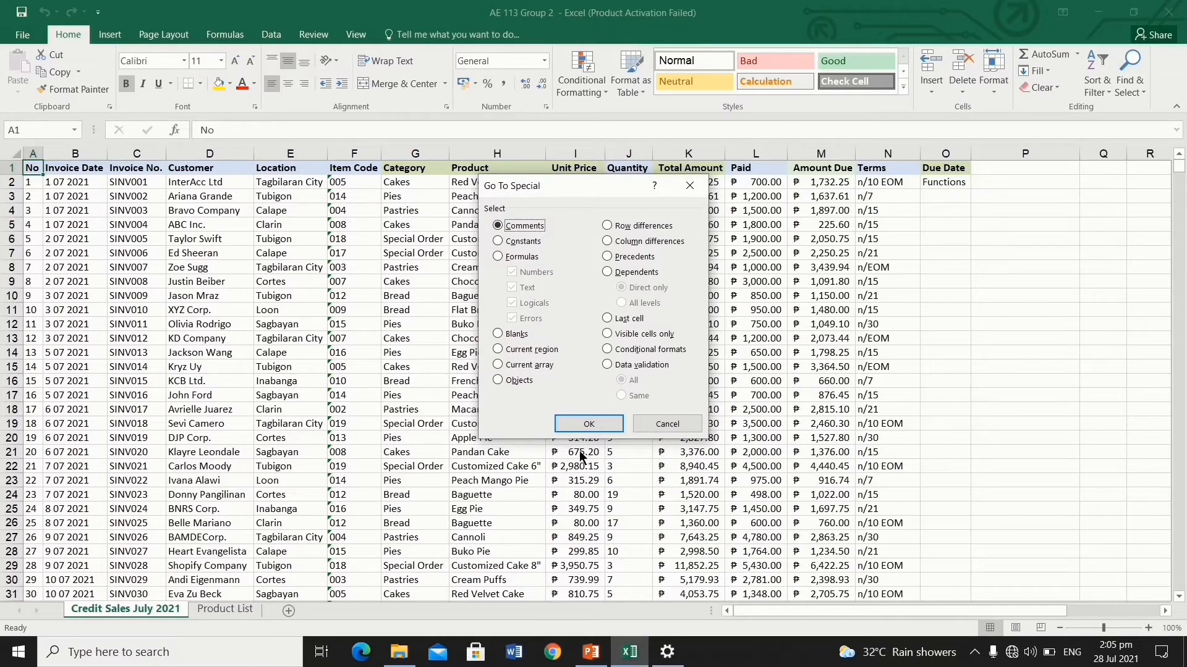
pyautogui.click(661, 424)
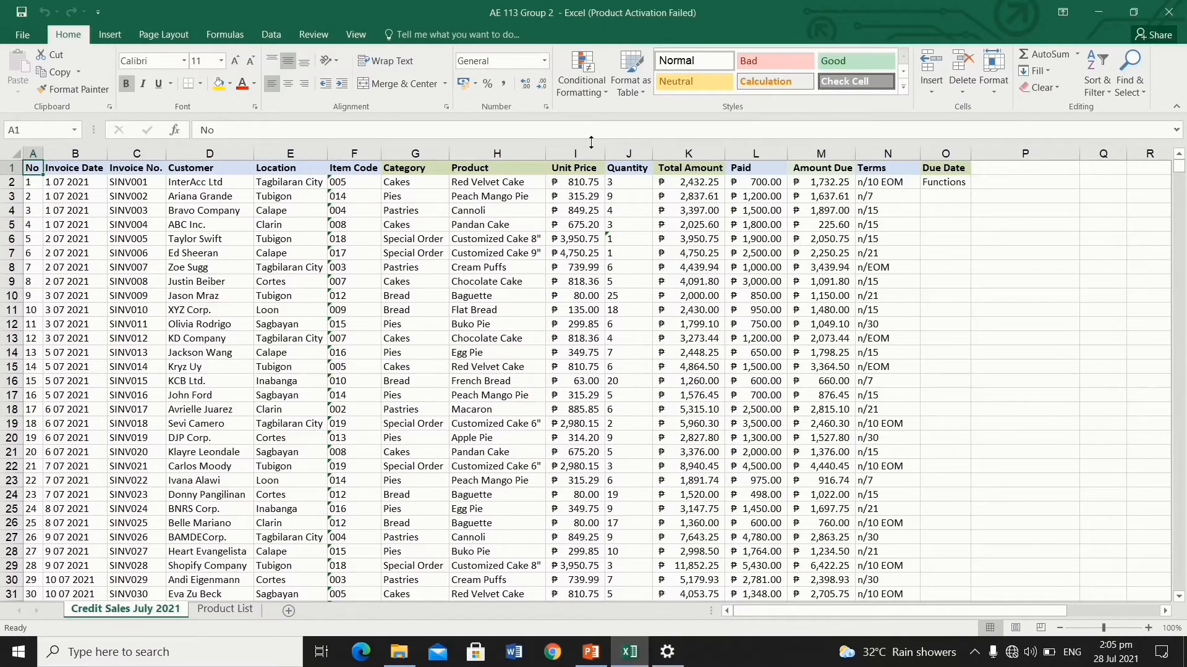
# Select all constant cells on the sheet through Find & Select > Go To Special > Constants.
pyautogui.click(1126, 71)
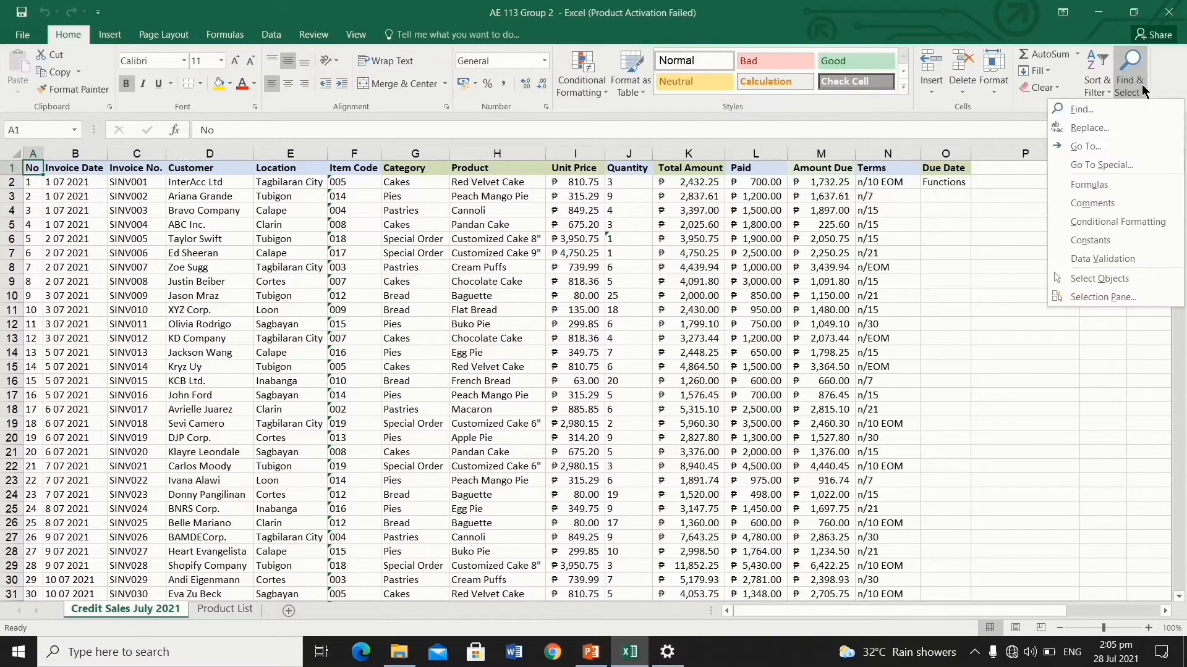
pyautogui.click(1122, 165)
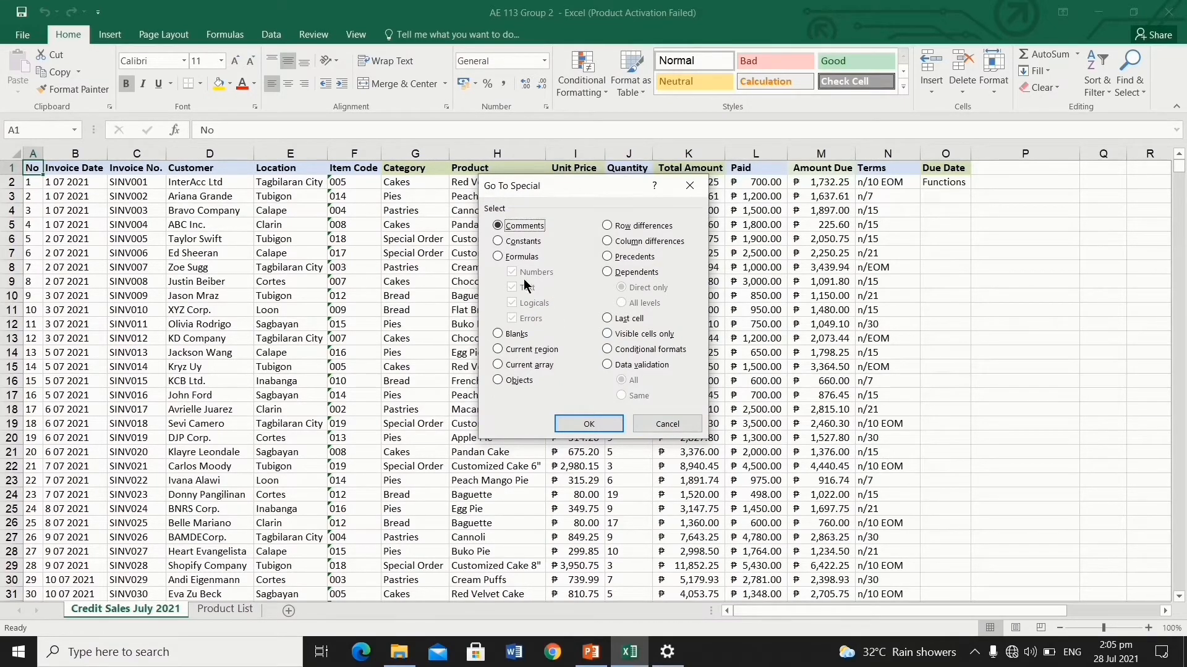
pyautogui.click(499, 240)
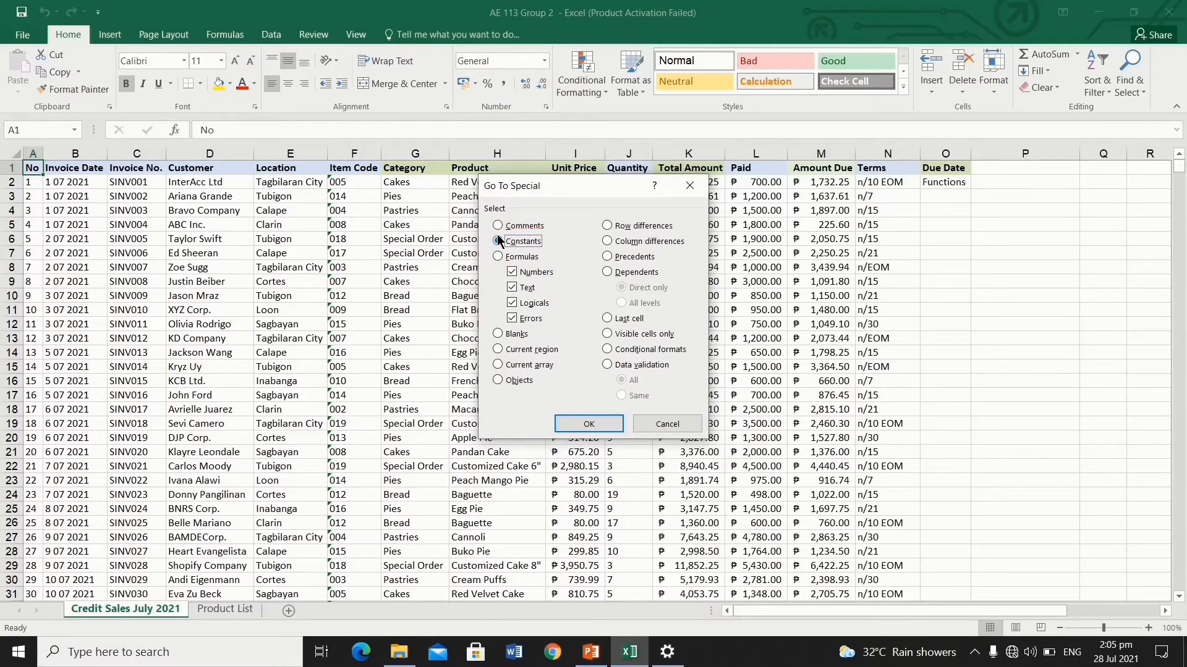
pyautogui.click(588, 425)
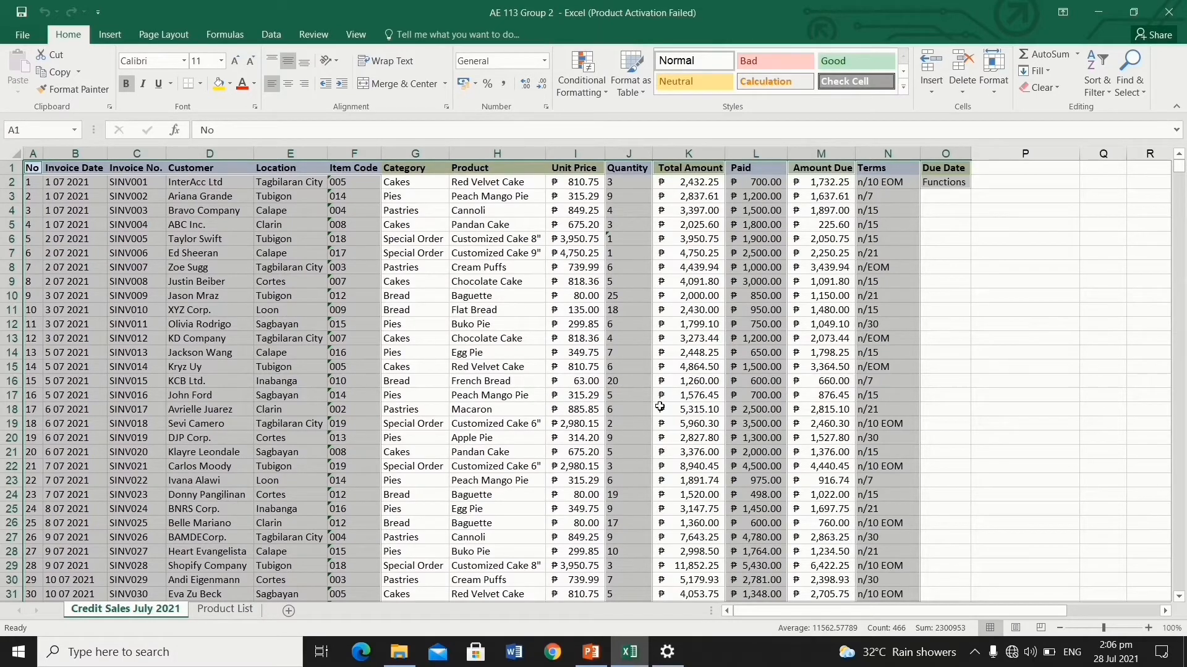
# Starting from E2, select all data-validated cells through Go To Special > Data validation.
pyautogui.click(1023, 302)
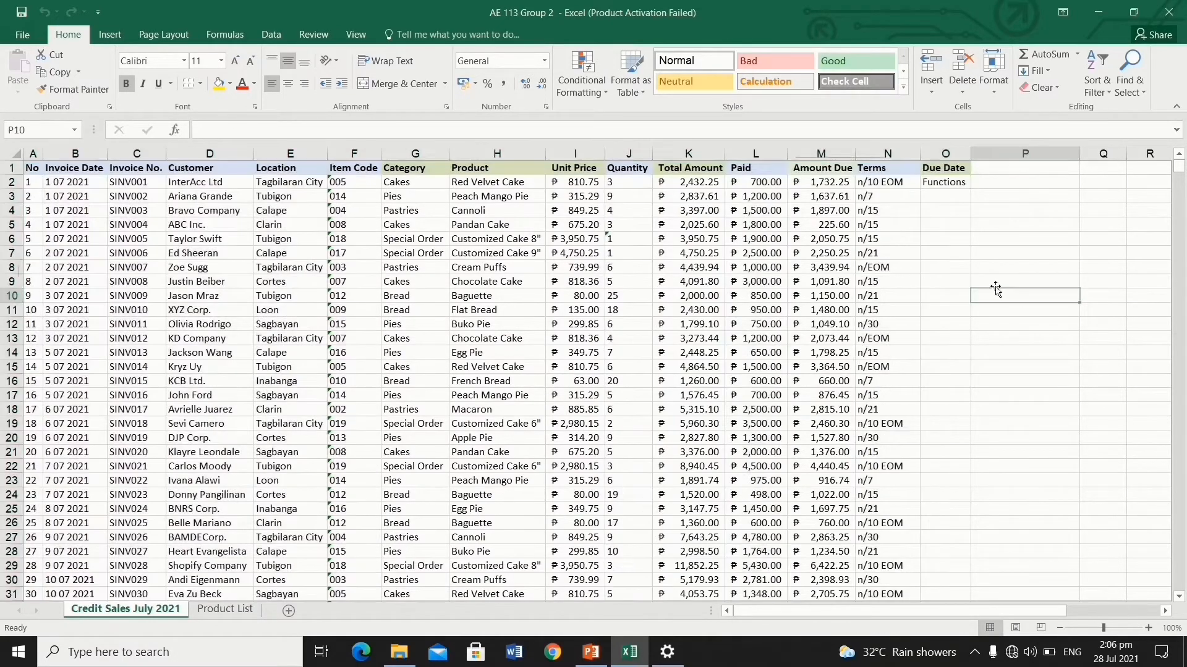
pyautogui.click(297, 183)
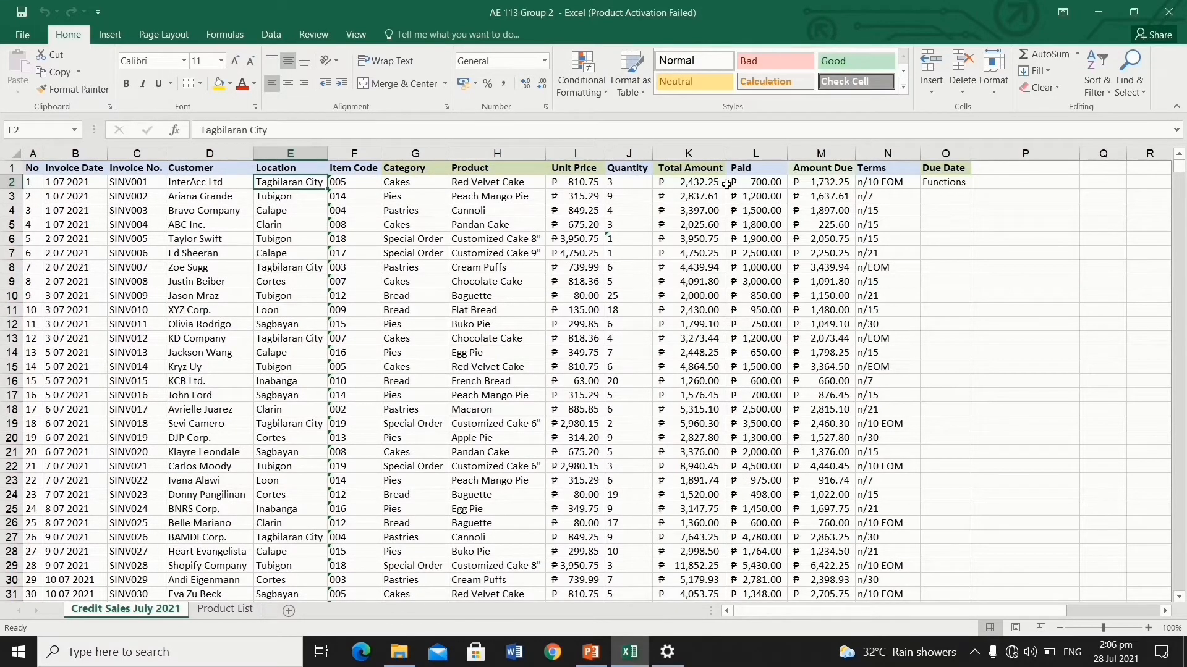
pyautogui.click(1122, 81)
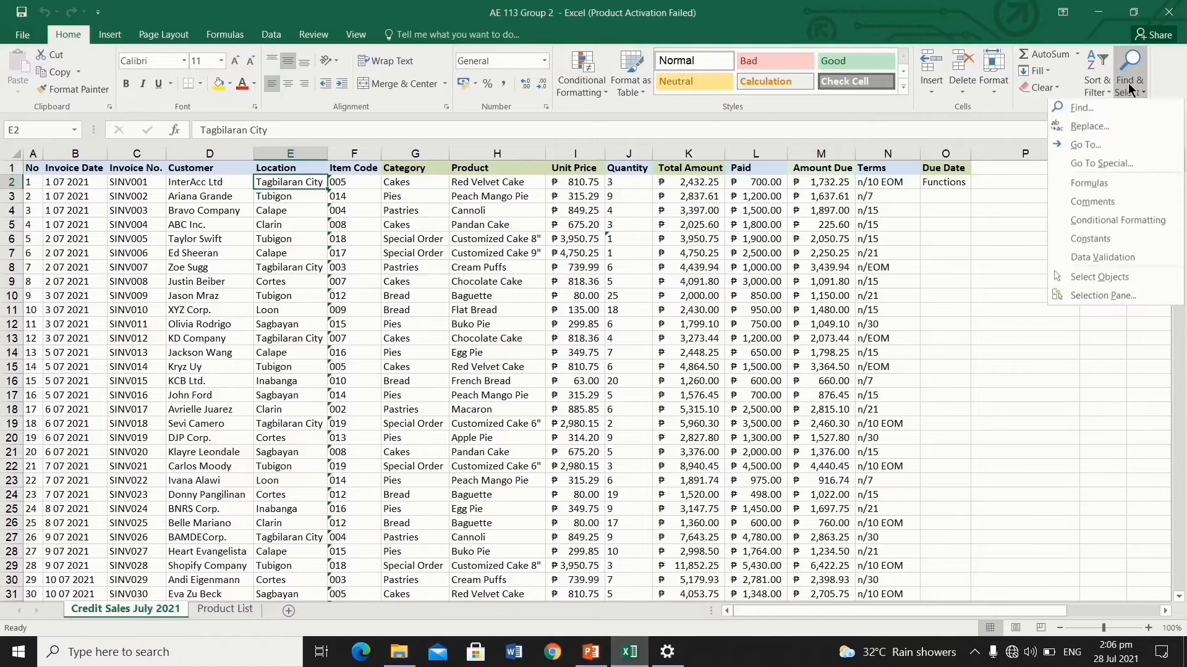
pyautogui.click(1105, 164)
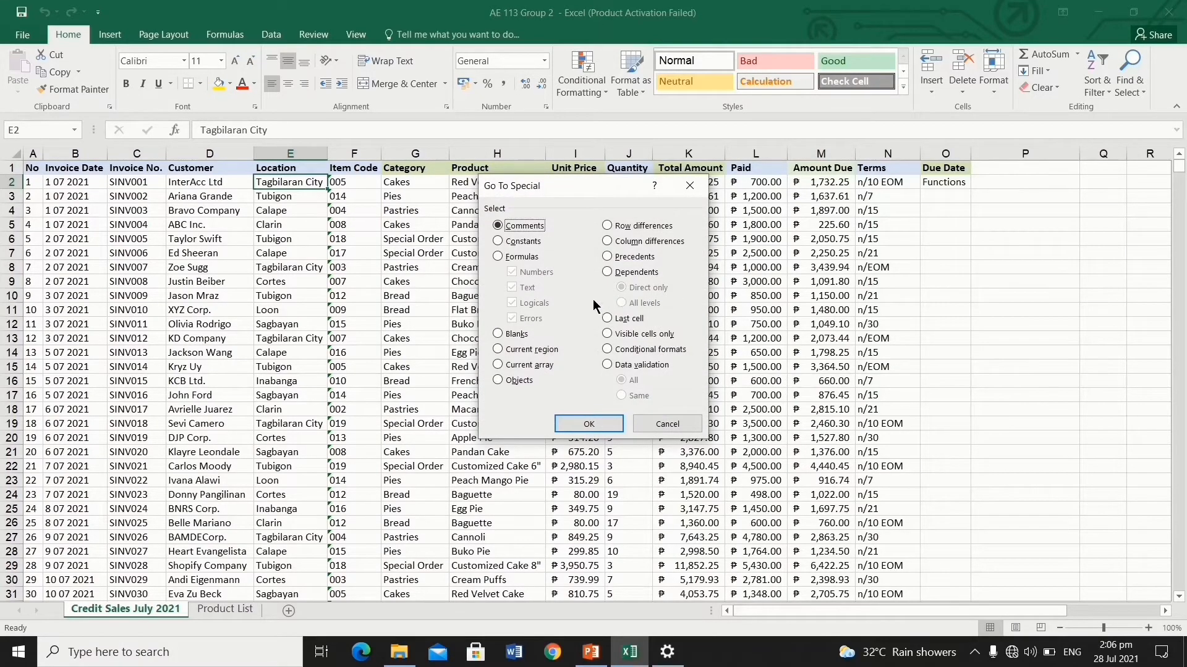
pyautogui.click(608, 365)
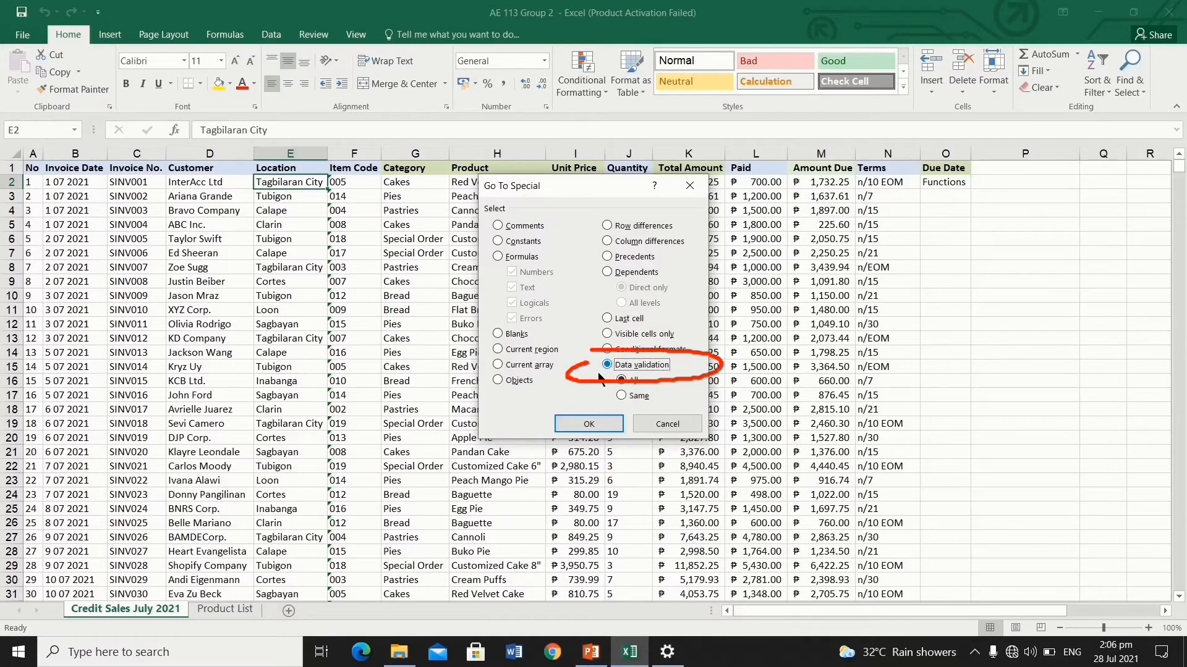
pyautogui.click(590, 424)
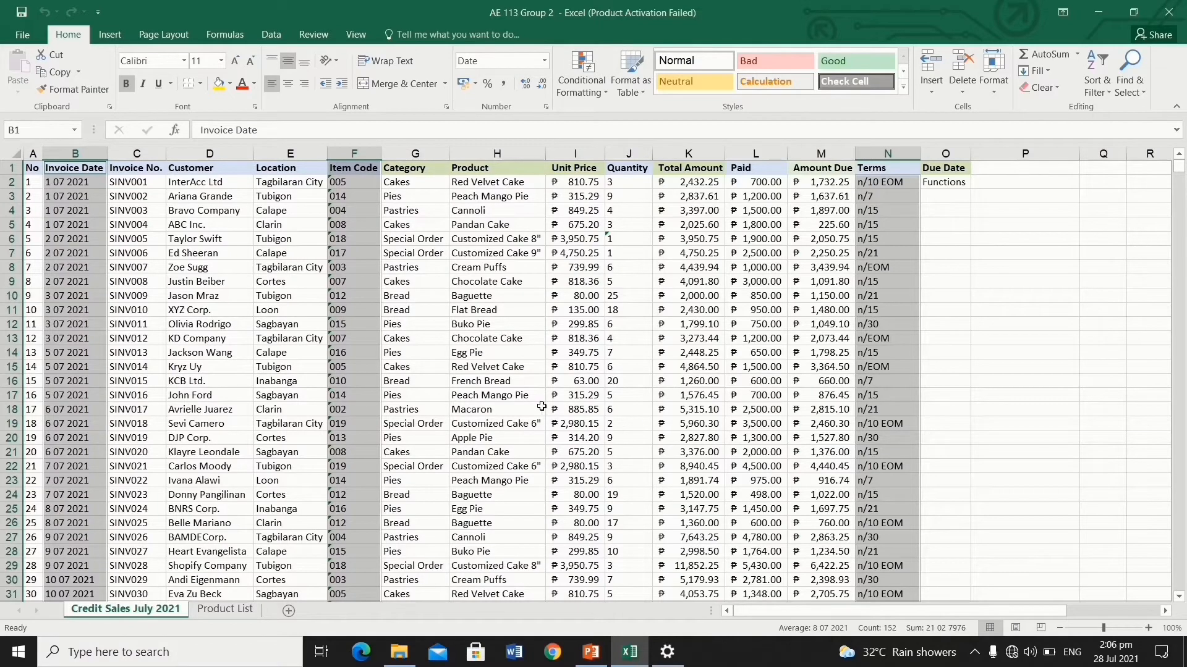
# Give the validated cells a yellow fill and the Bahnschrift font.
pyautogui.click(219, 84)
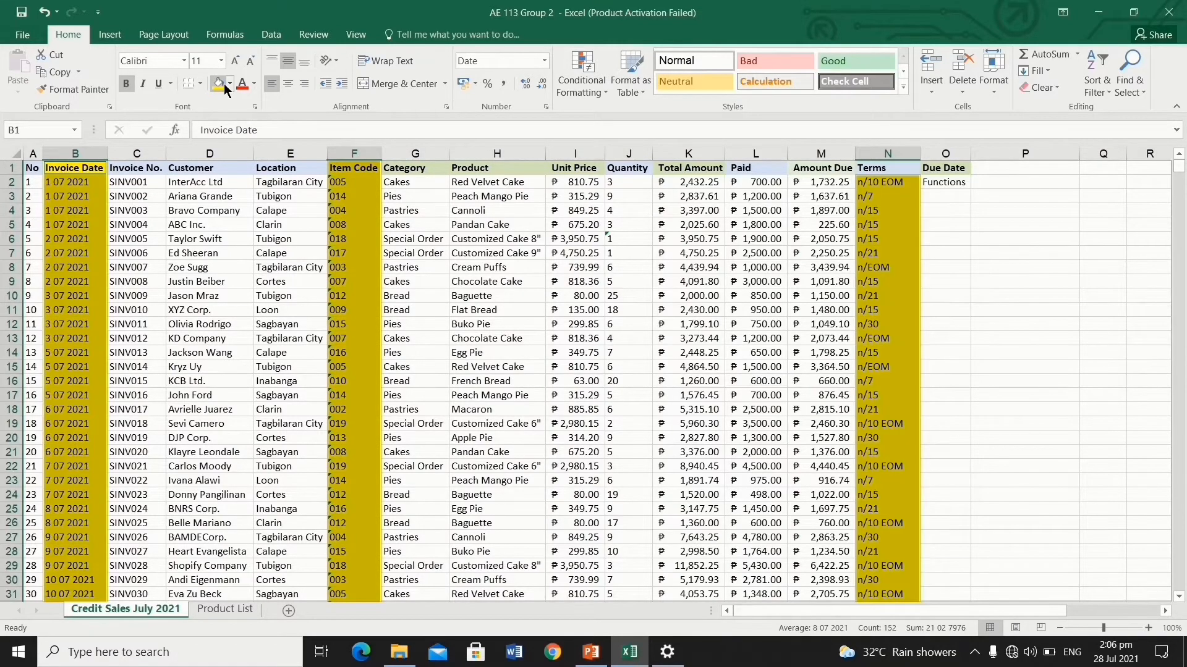
pyautogui.click(184, 60)
pyautogui.click(172, 139)
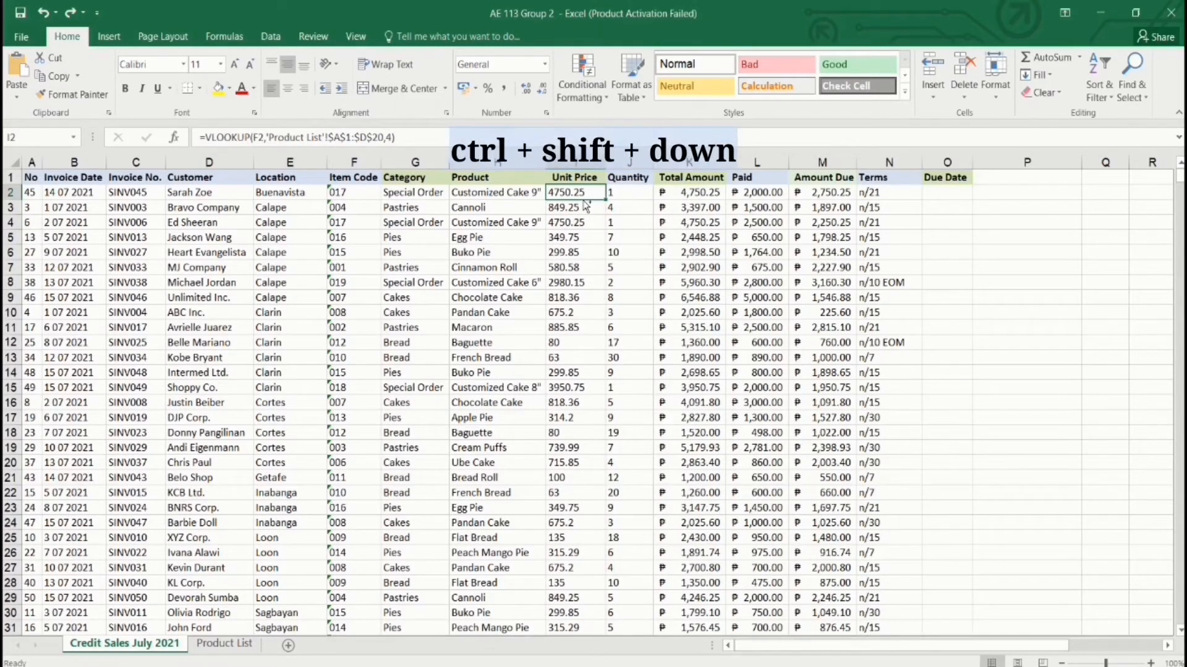
# Format Unit Price values I2:I51 as peso Currency, then as plain Number with two decimals.
pyautogui.hotkey('ctrl', 'shift', 'Down')
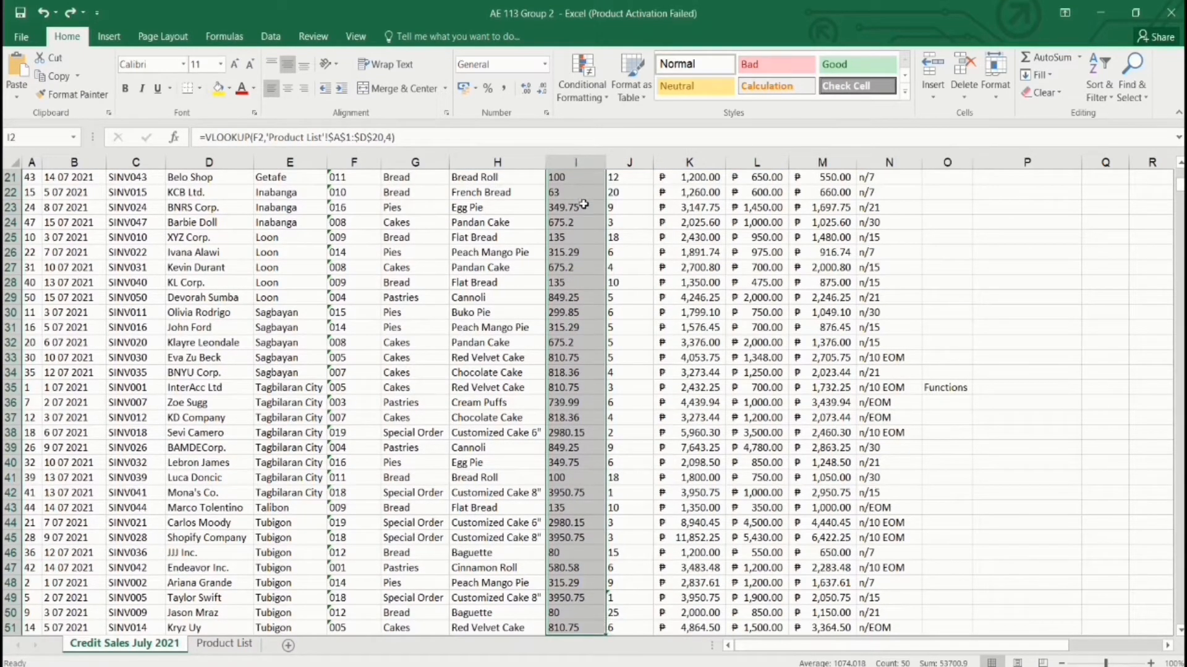
pyautogui.hotkey('ctrl', 'shift', '4')
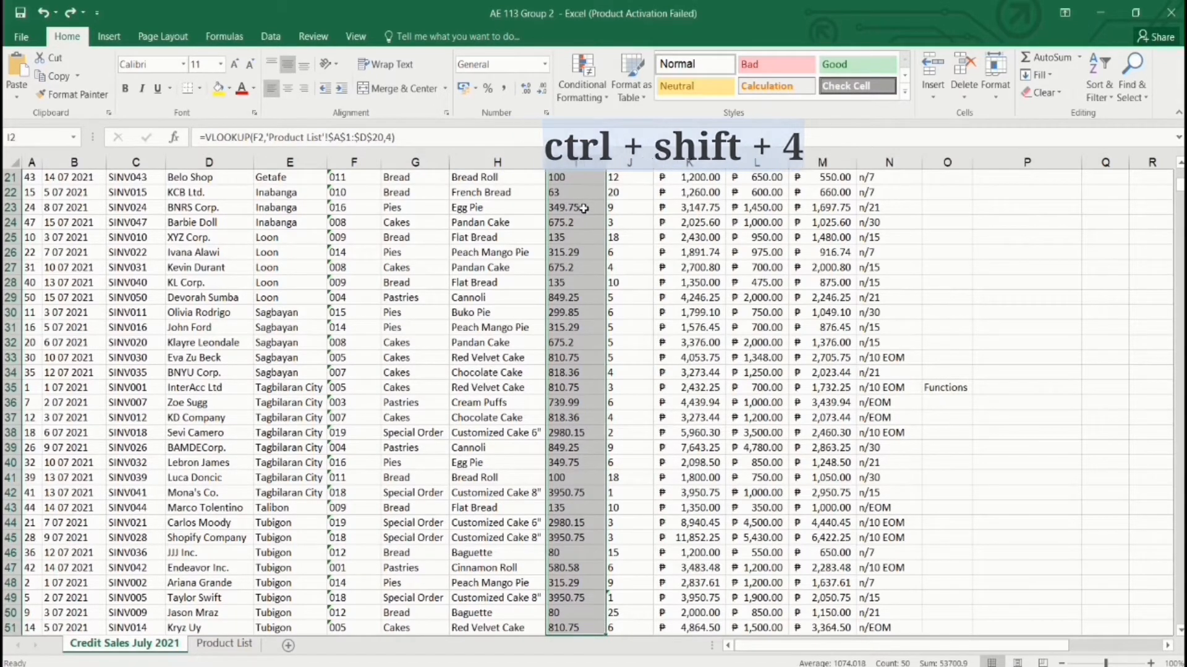
pyautogui.scroll(7, 587, 206)
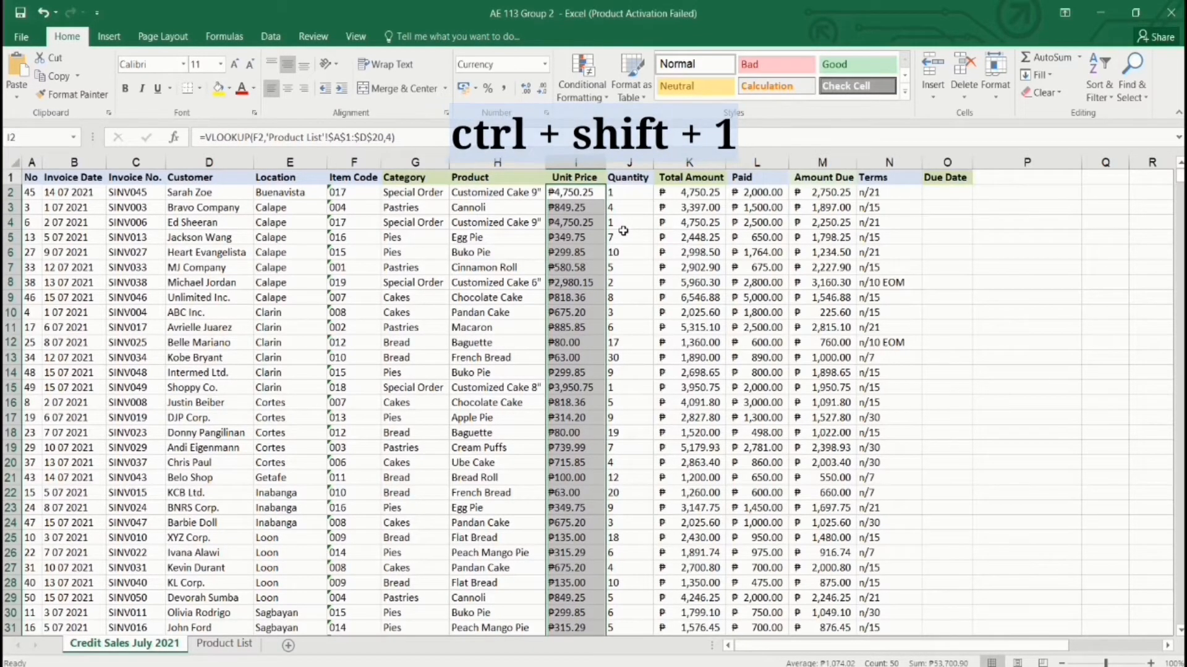
pyautogui.hotkey('ctrl', 'shift', '1')
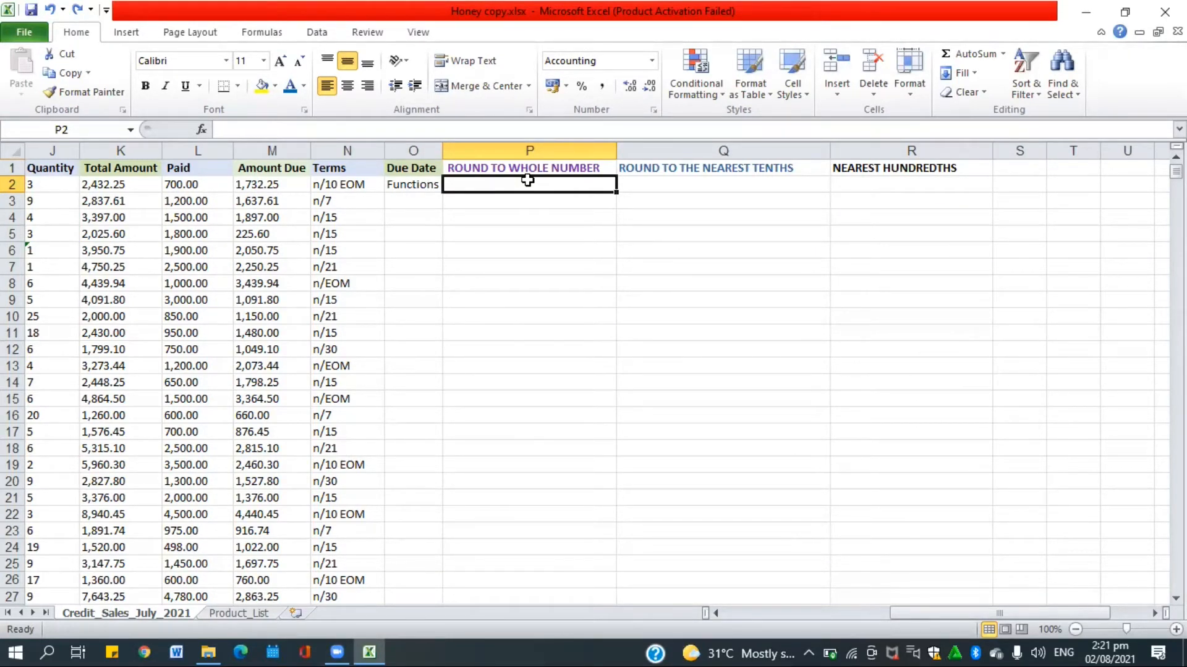
# Enter =ROUND(M2,0) in P2 and fill it down to P51, giving whole-number Amount Due values.
pyautogui.write('=')
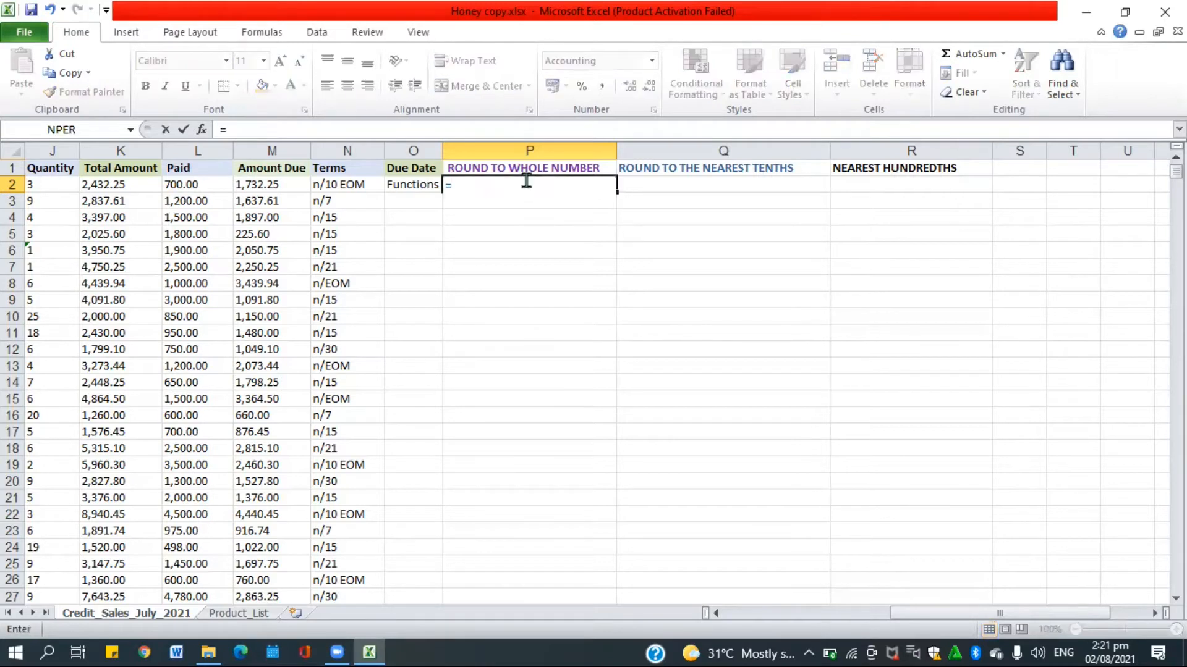
pyautogui.write('ROUND')
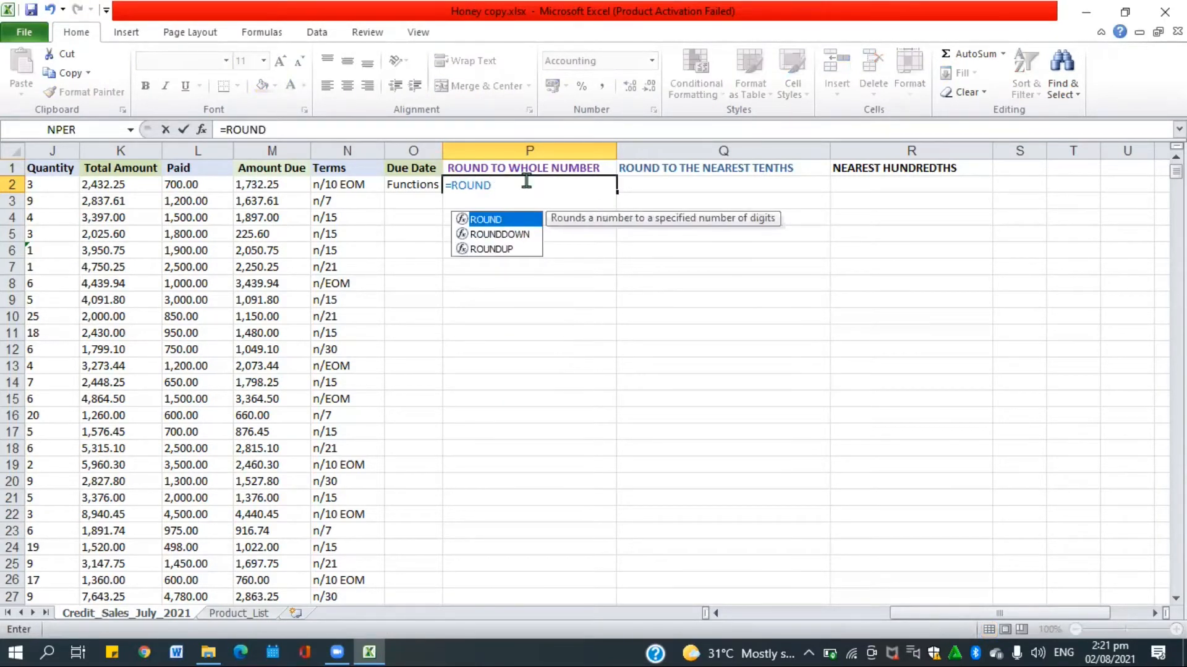
pyautogui.write('(')
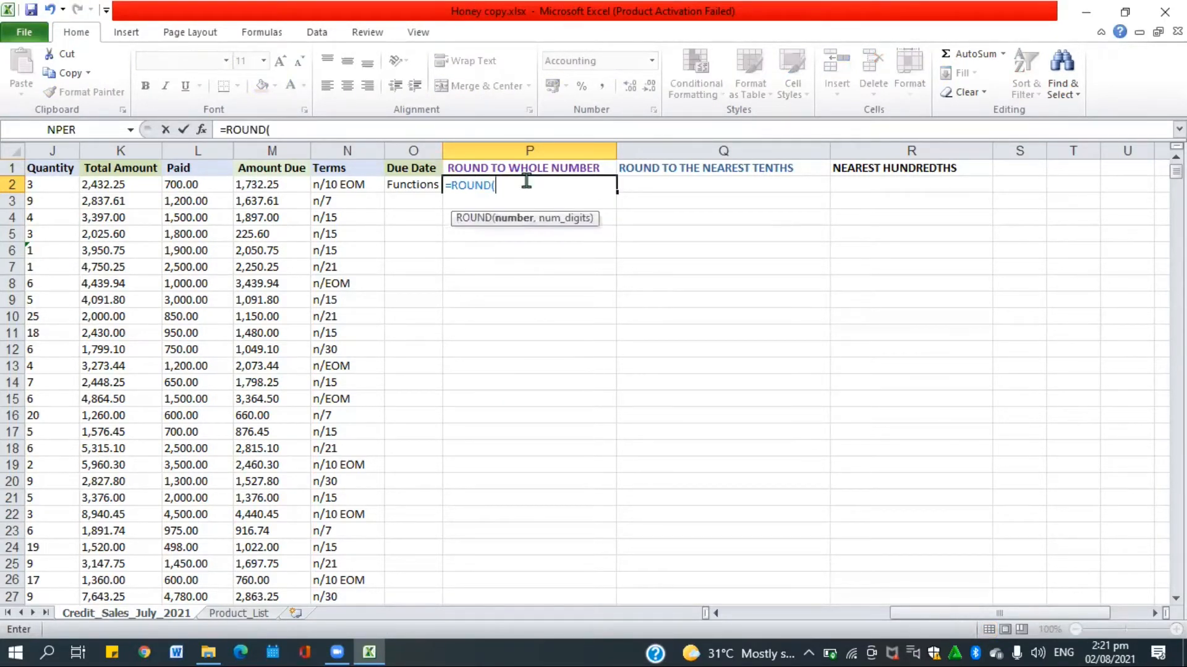
pyautogui.click(287, 180)
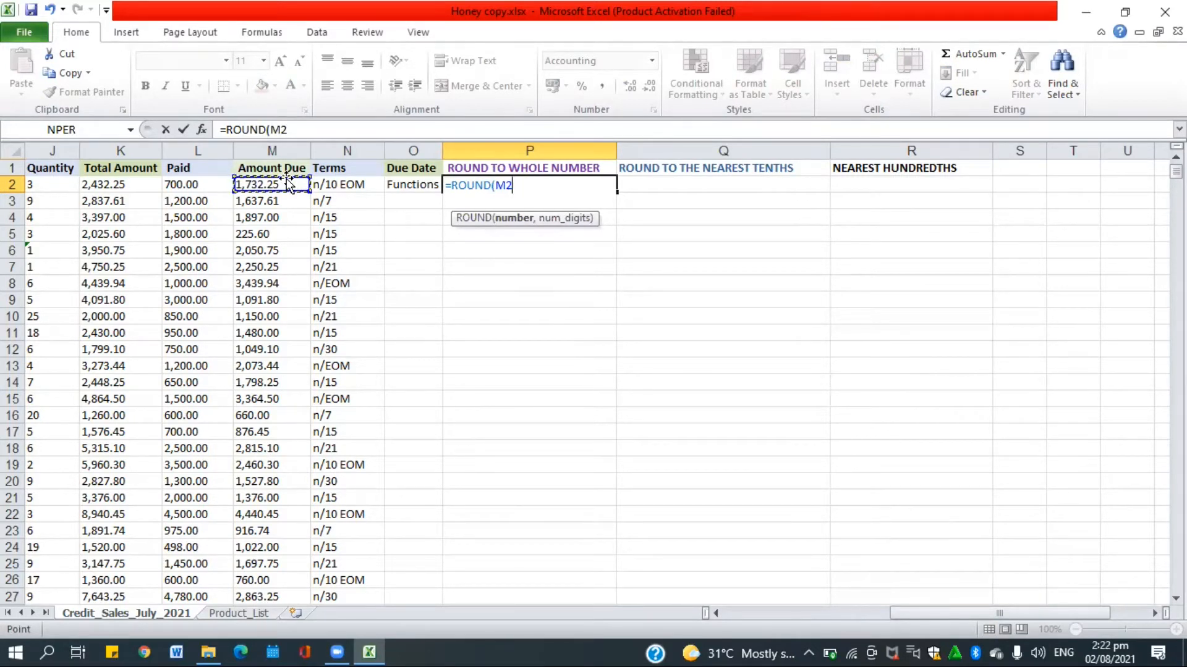
pyautogui.write(',')
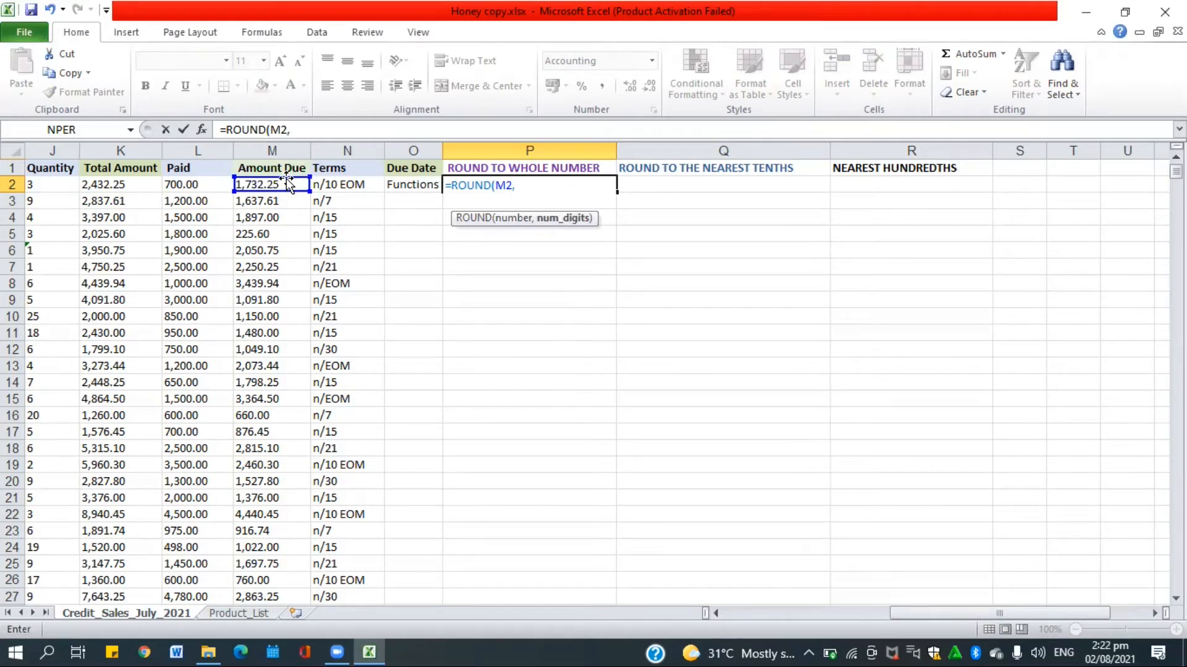
pyautogui.write('0')
pyautogui.write(')')
pyautogui.press('Return')
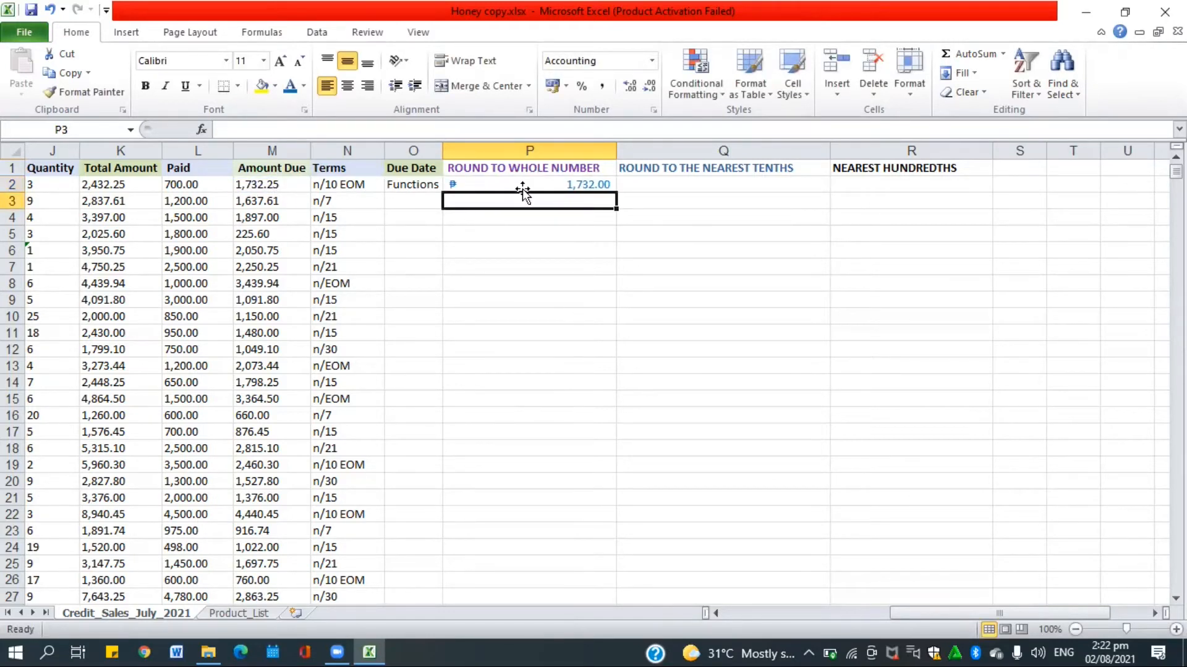
pyautogui.click(522, 187)
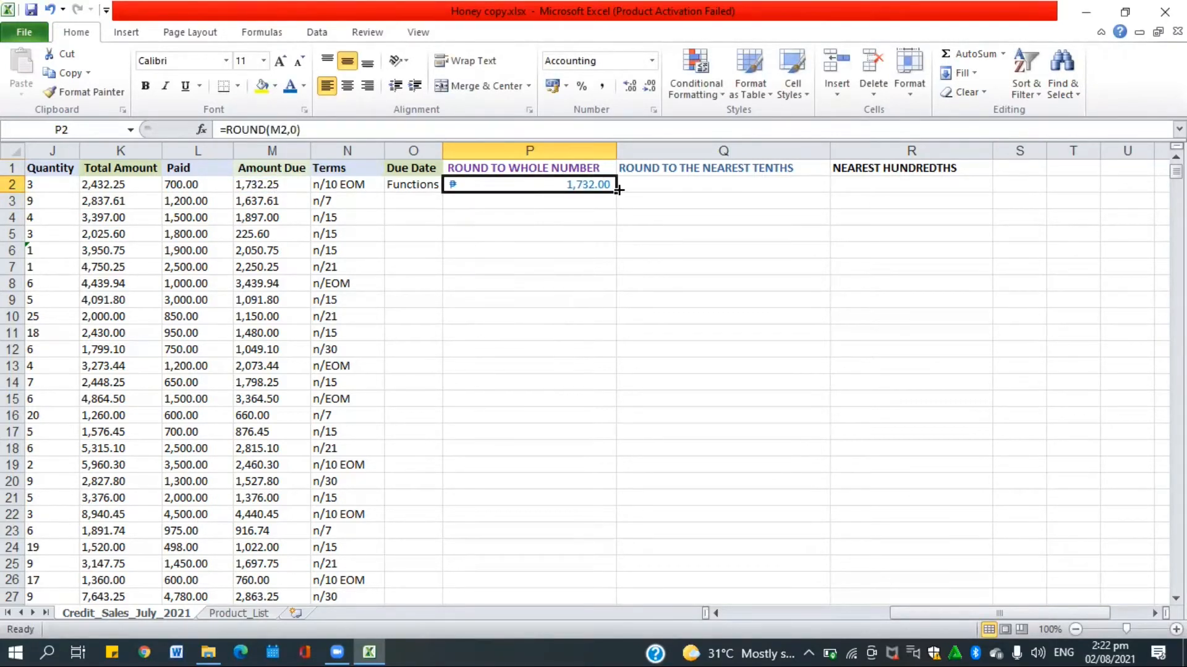
pyautogui.moveTo(614, 199); pyautogui.dragTo(575, 534)
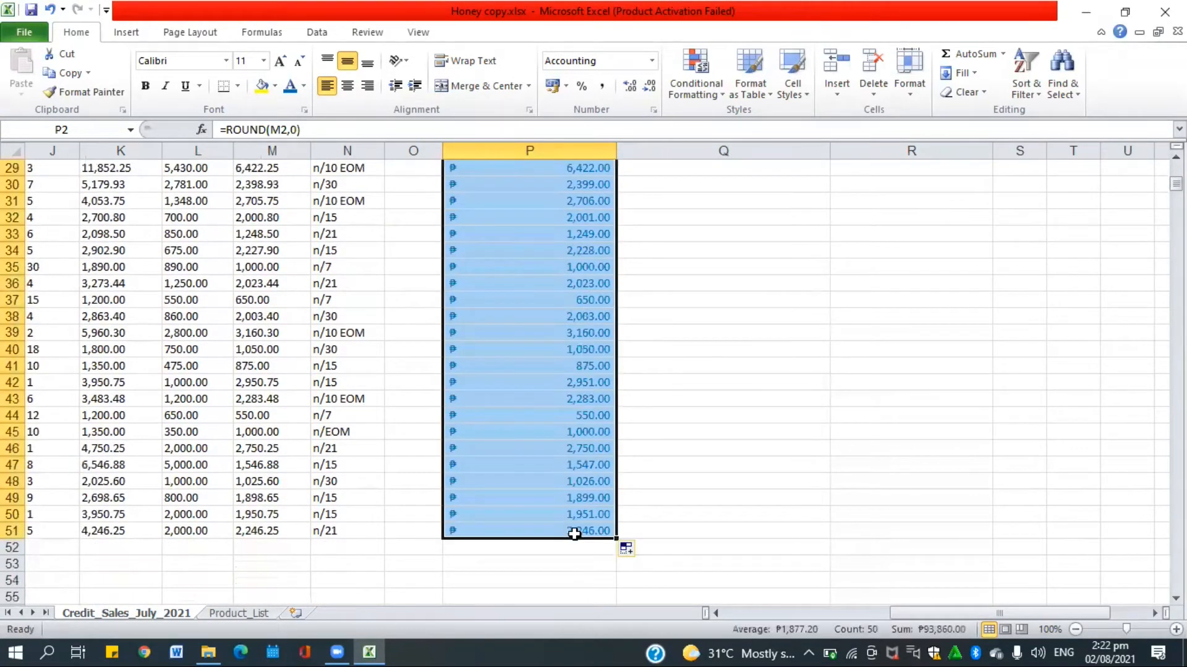
pyautogui.click(706, 327)
pyautogui.scroll(9, 706, 326)
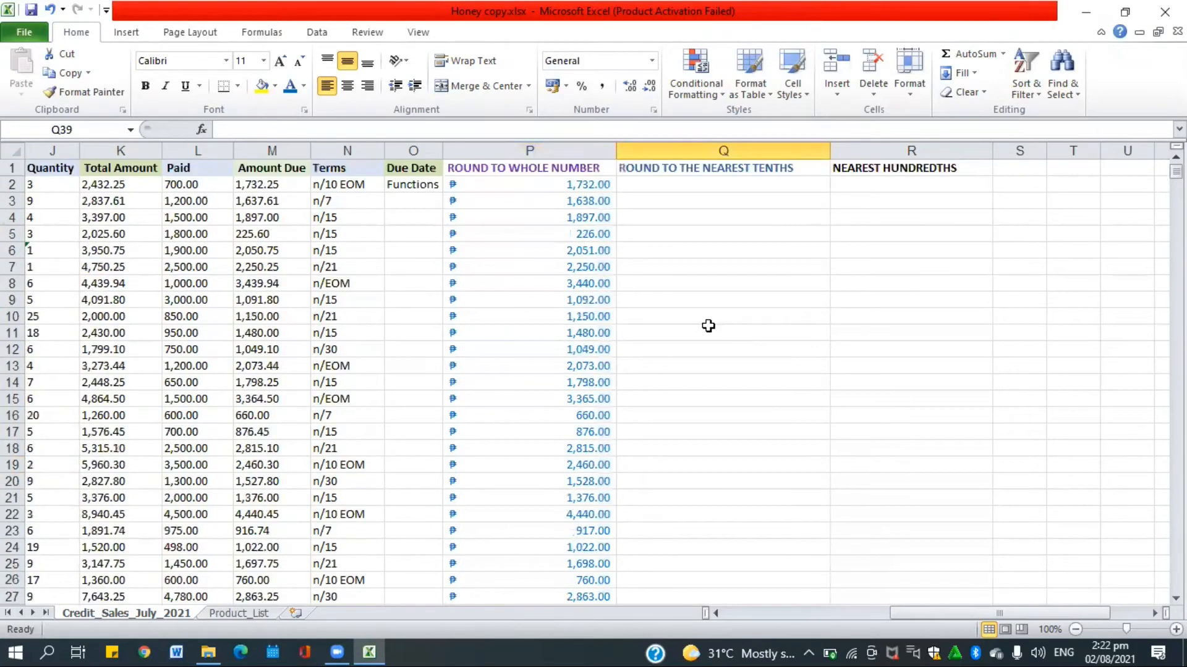
# Enter =ROUND(M2,1) in Q2 and fill it down to Q51 to round Amount Due to tenths.
pyautogui.click(706, 187)
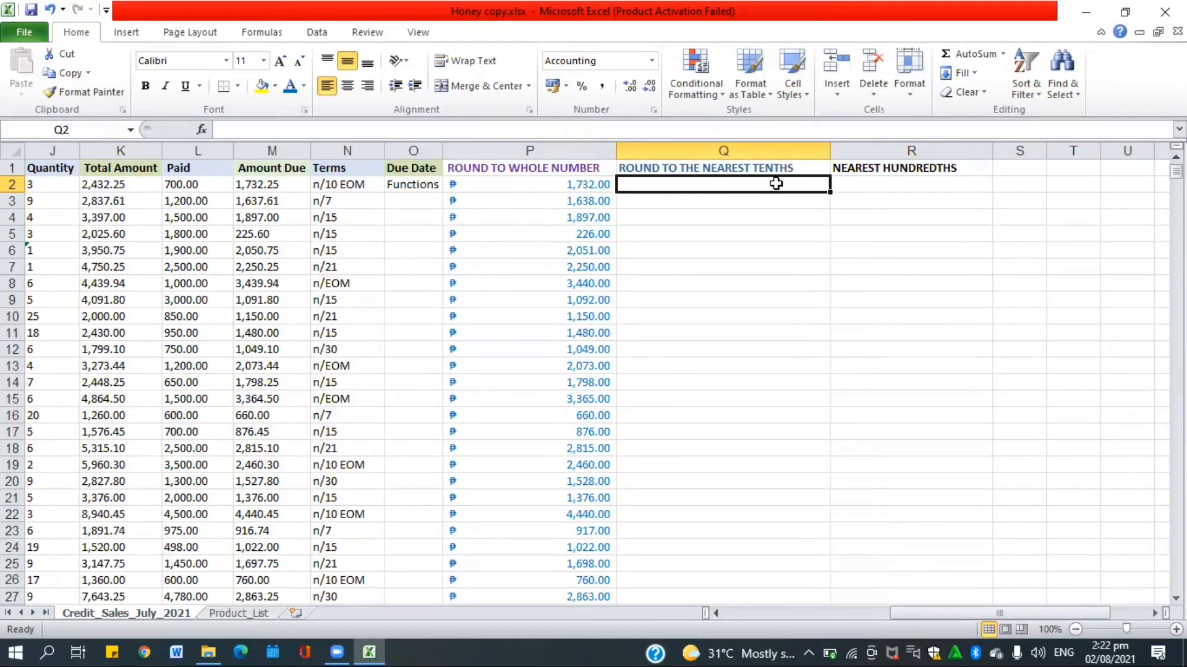
pyautogui.write('=ROUND')
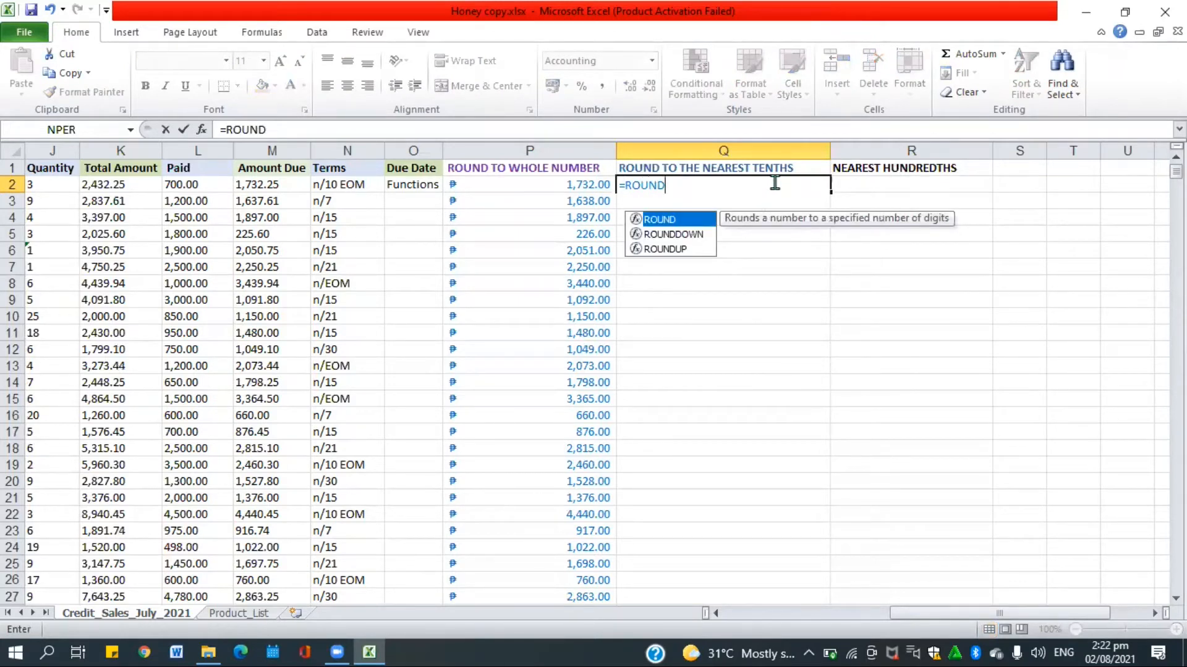
pyautogui.write('(')
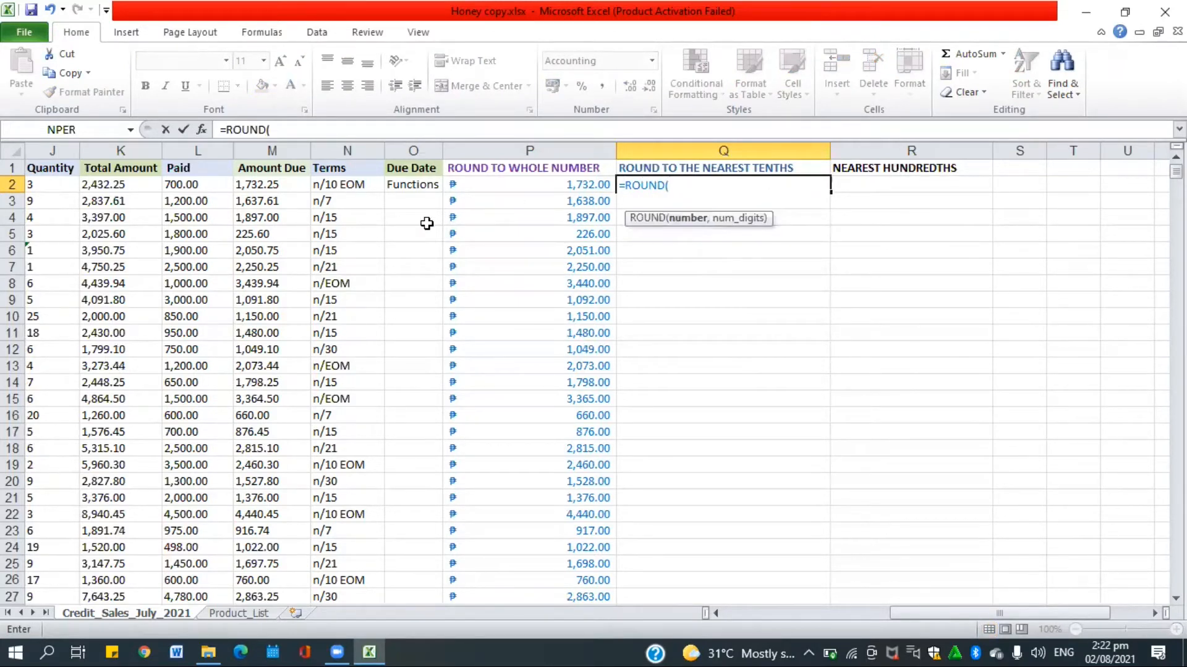
pyautogui.click(275, 185)
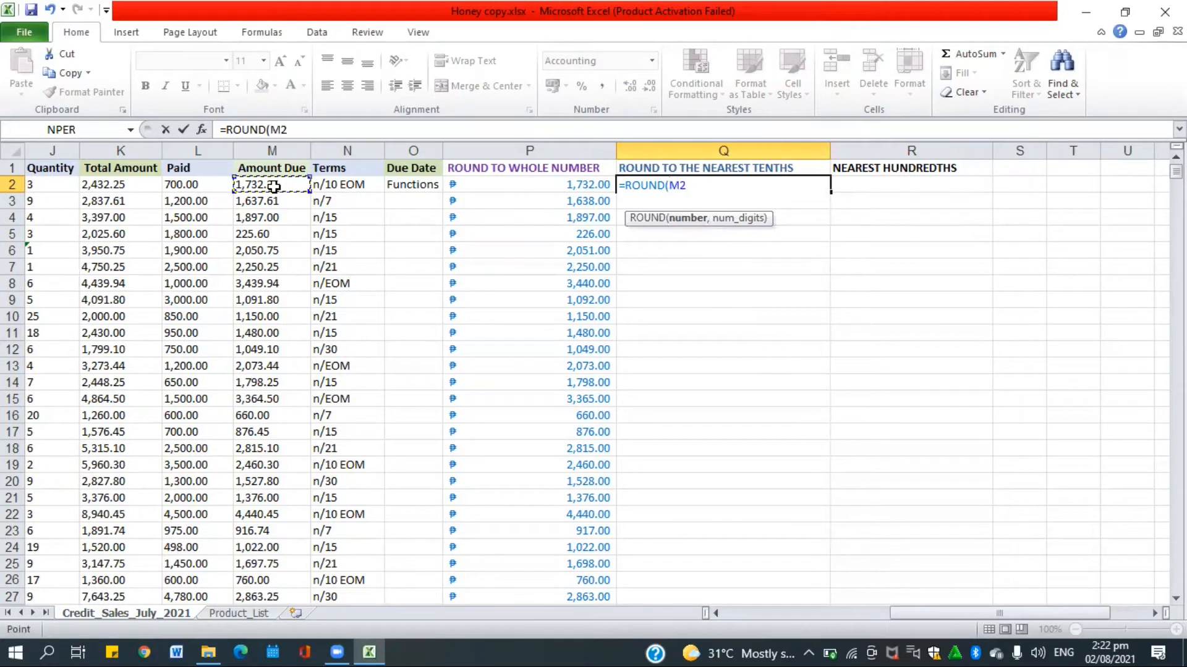
pyautogui.write(',')
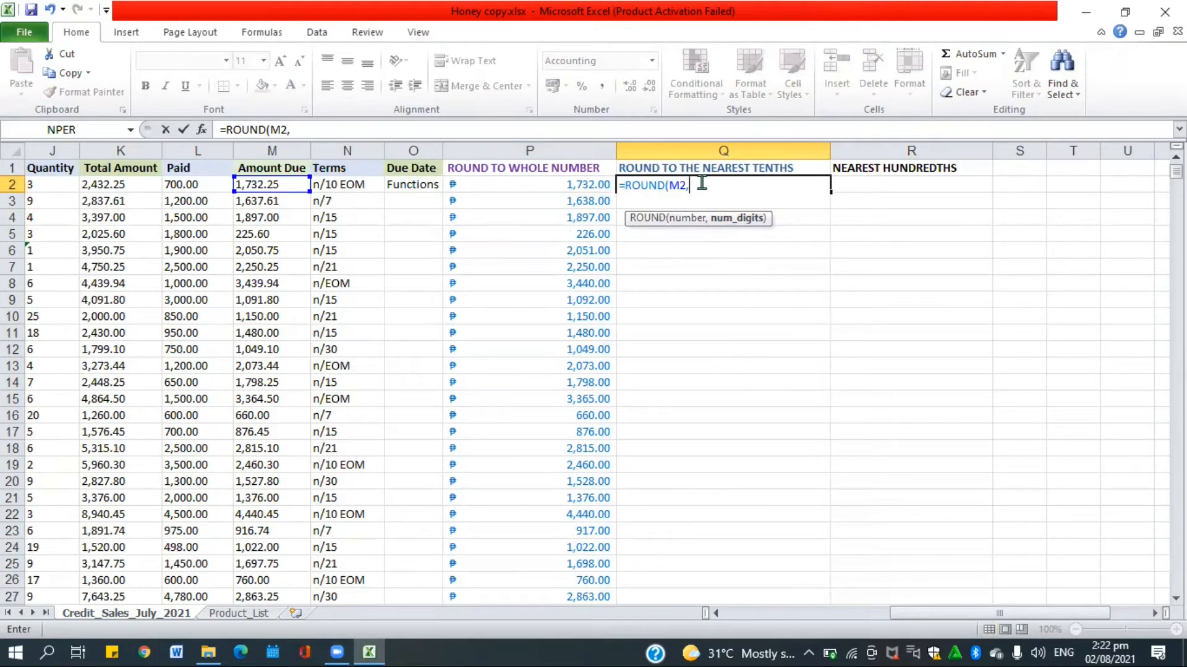
pyautogui.write('1')
pyautogui.write(')')
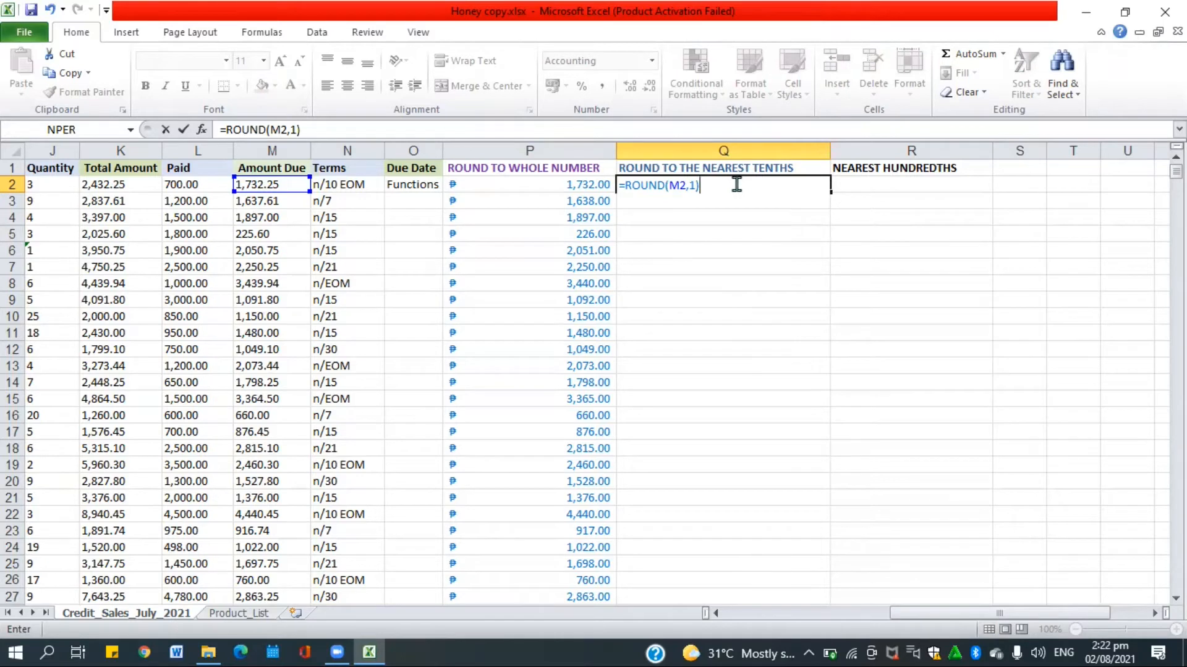
pyautogui.press('Return')
pyautogui.click(739, 185)
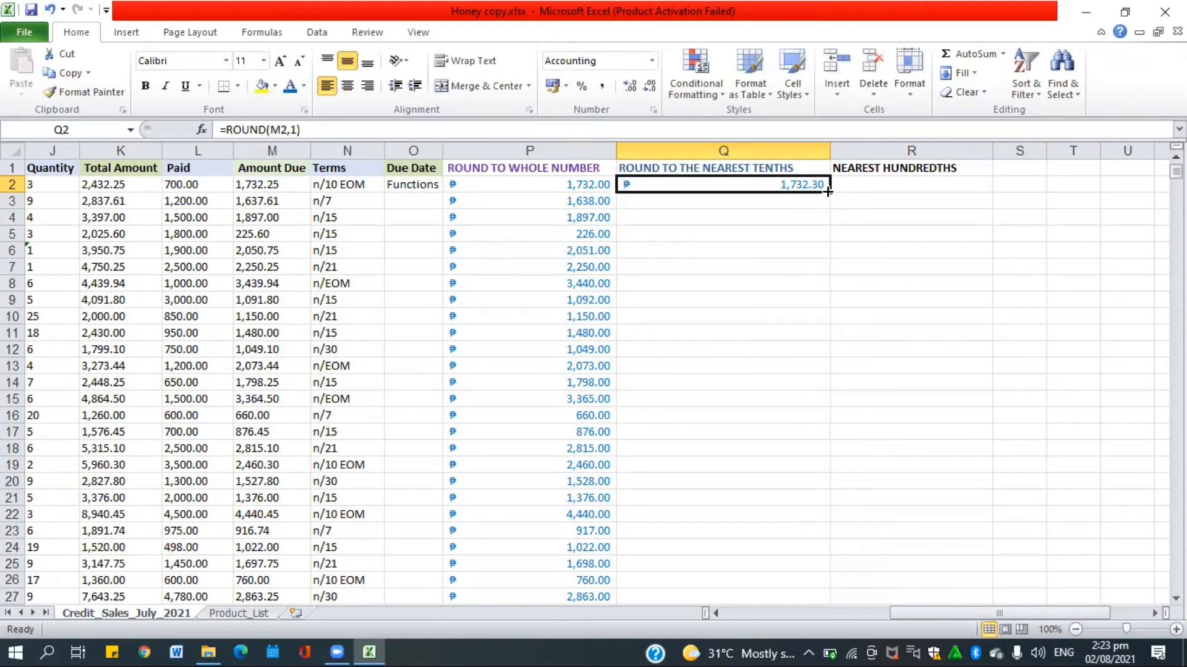
pyautogui.moveTo(828, 191); pyautogui.dragTo(774, 581)
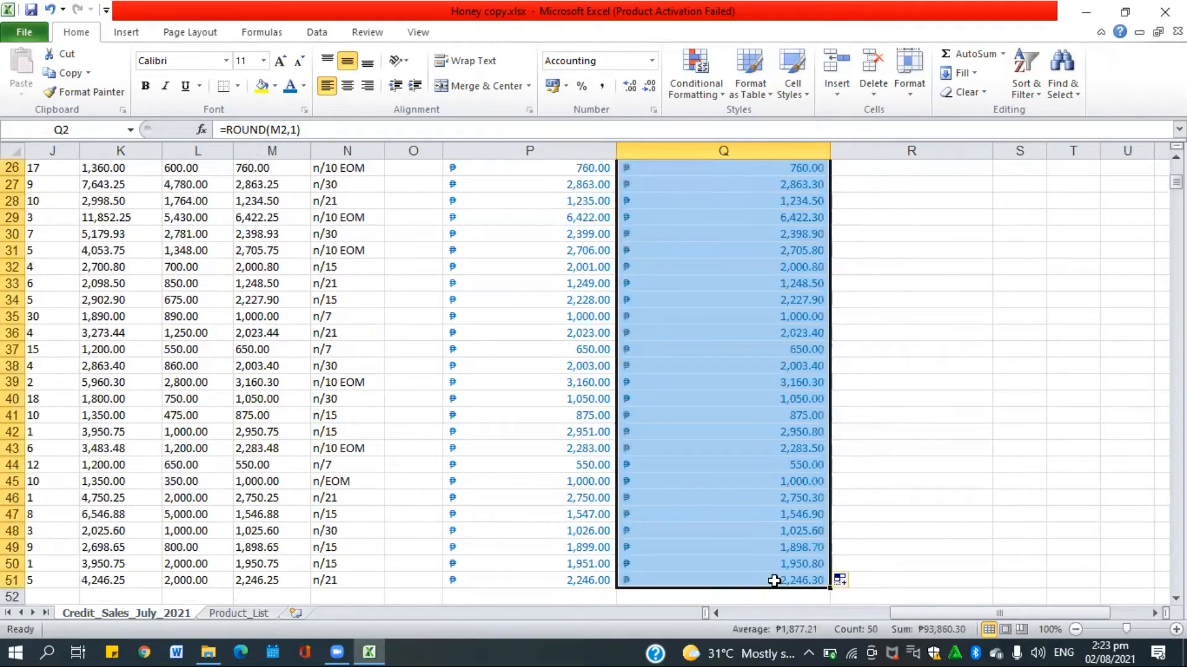
pyautogui.click(909, 307)
pyautogui.scroll(8, 909, 308)
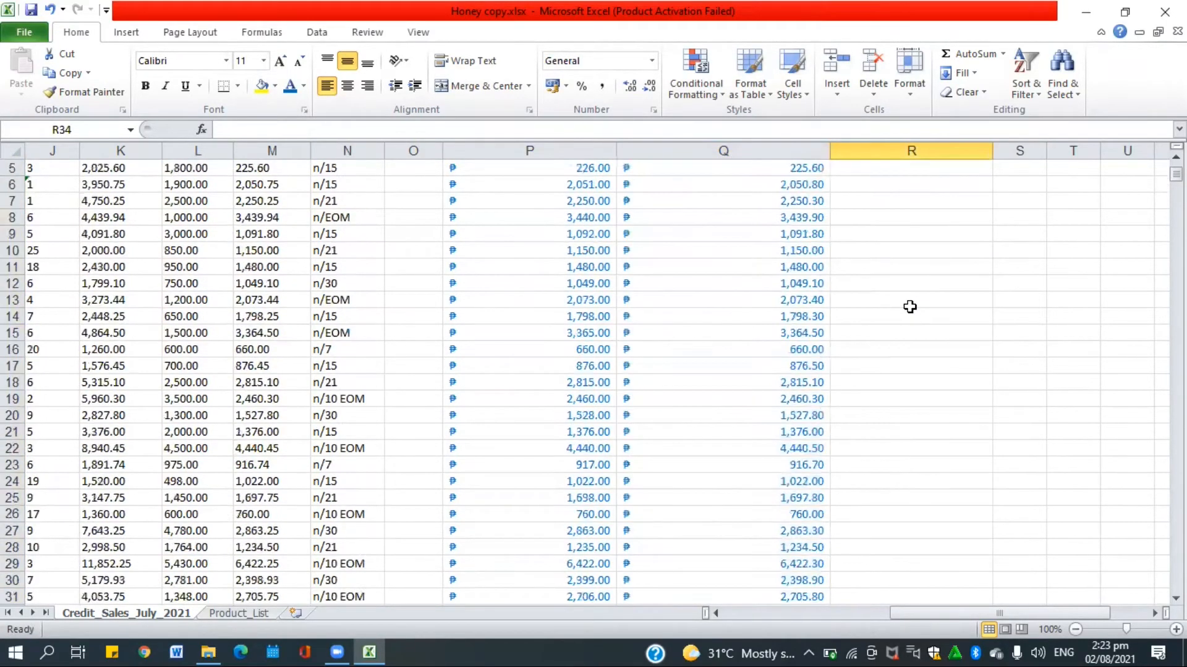
pyautogui.click(904, 187)
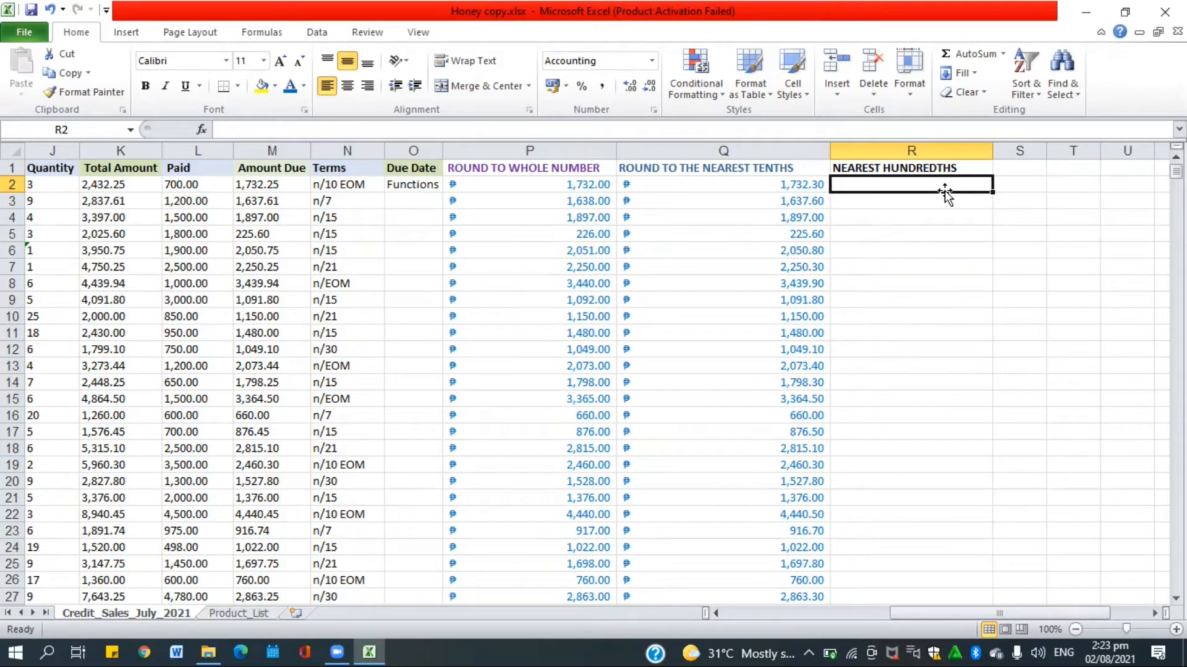
# Enter =ROUND(M2,2) in R2 and fill it down to R51 for two-decimal Amount Due.
pyautogui.write('=')
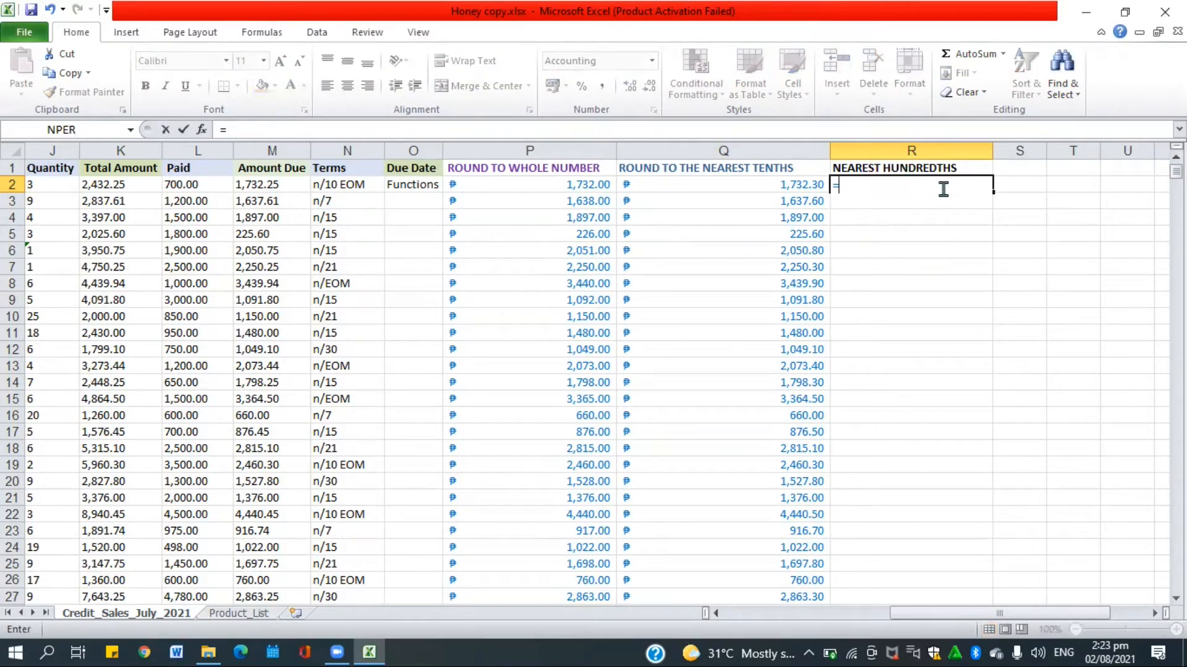
pyautogui.write('ROUND')
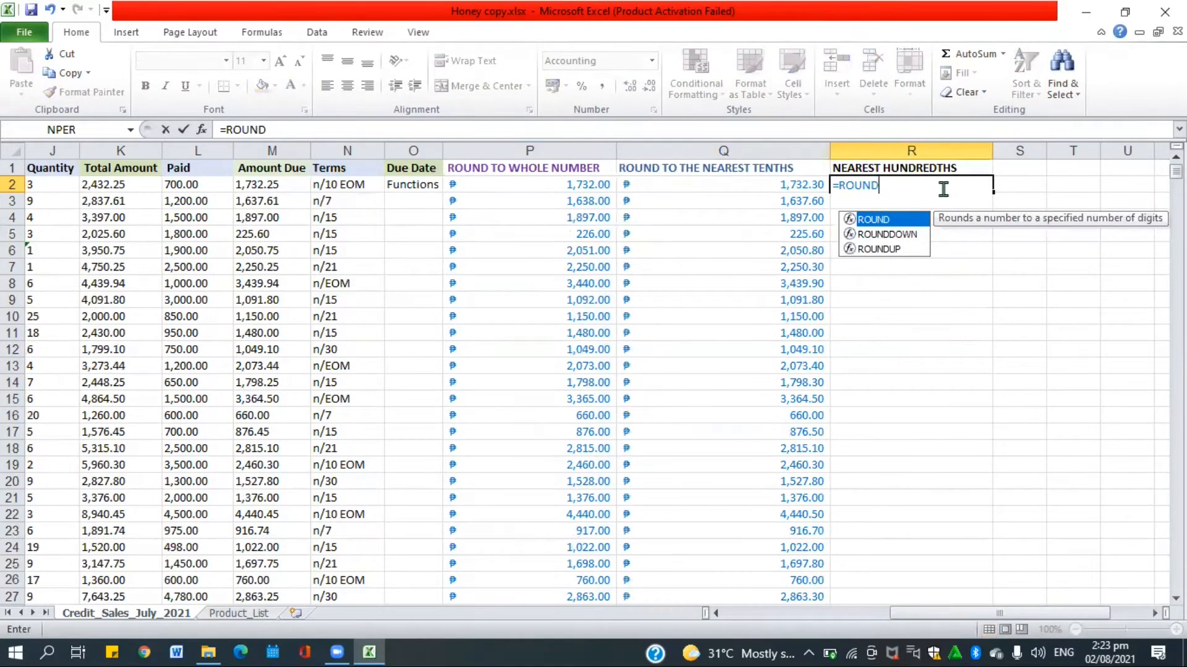
pyautogui.write('(')
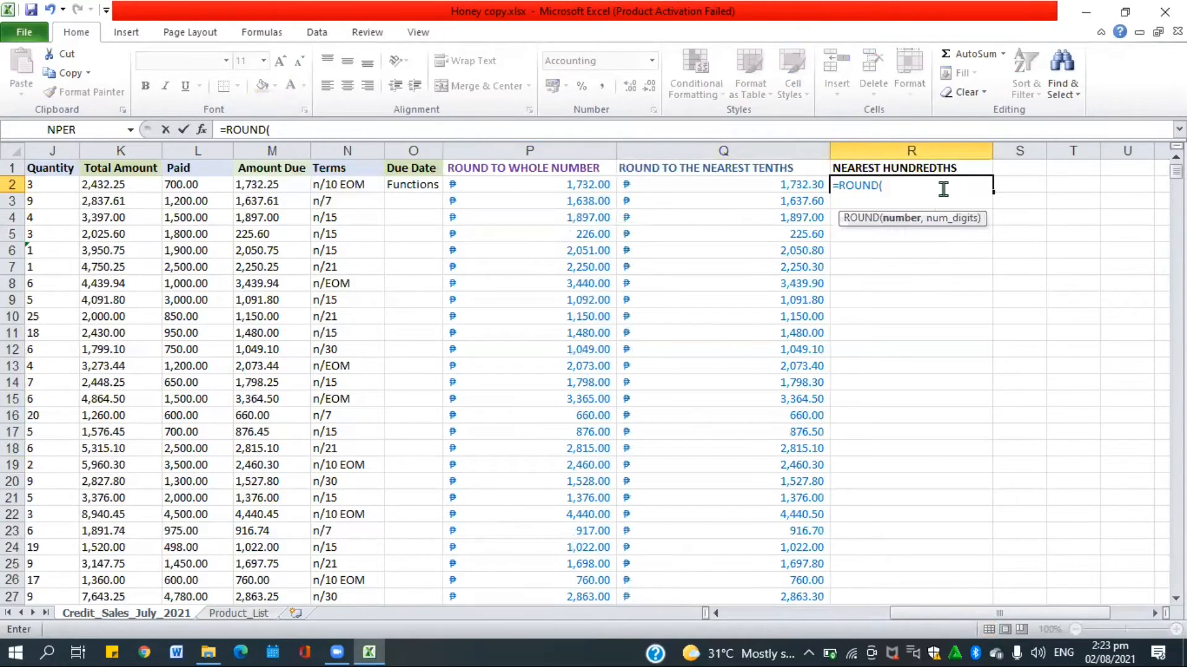
pyautogui.click(271, 184)
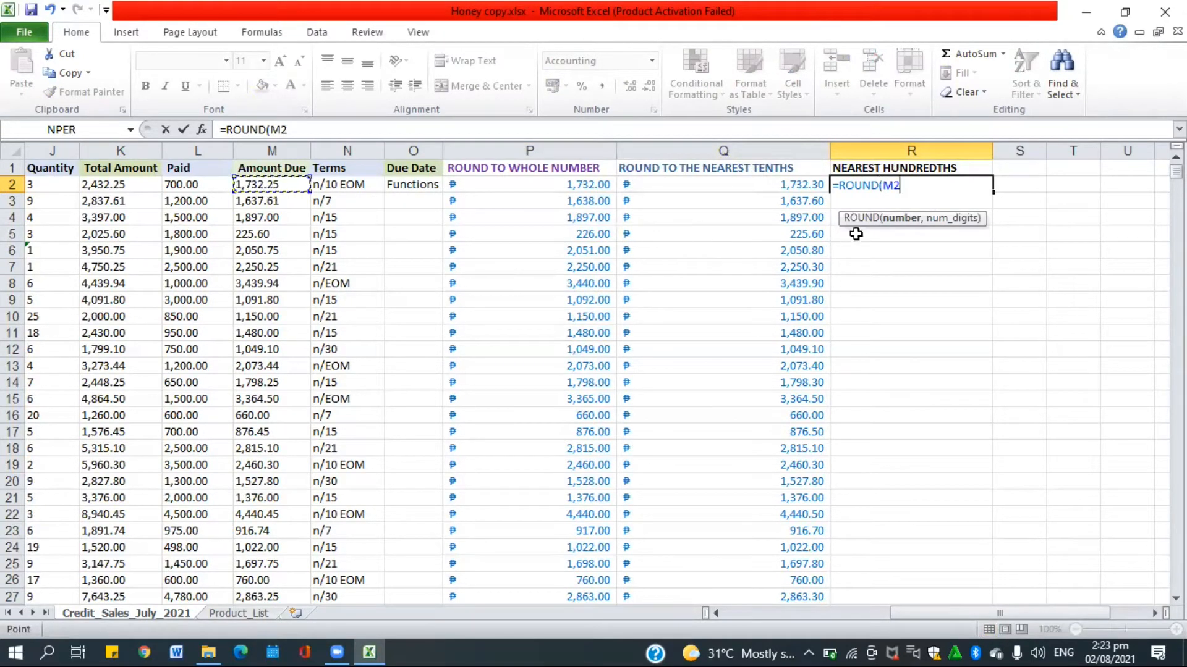
pyautogui.write(',')
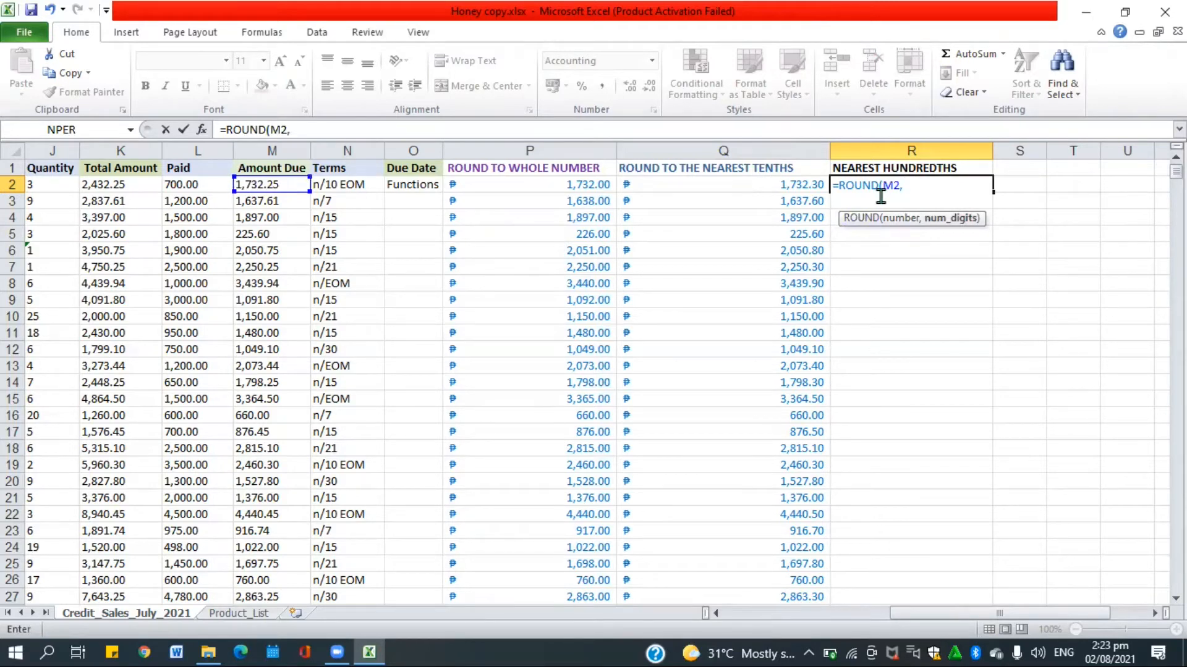
pyautogui.write('2)')
pyautogui.press('Return')
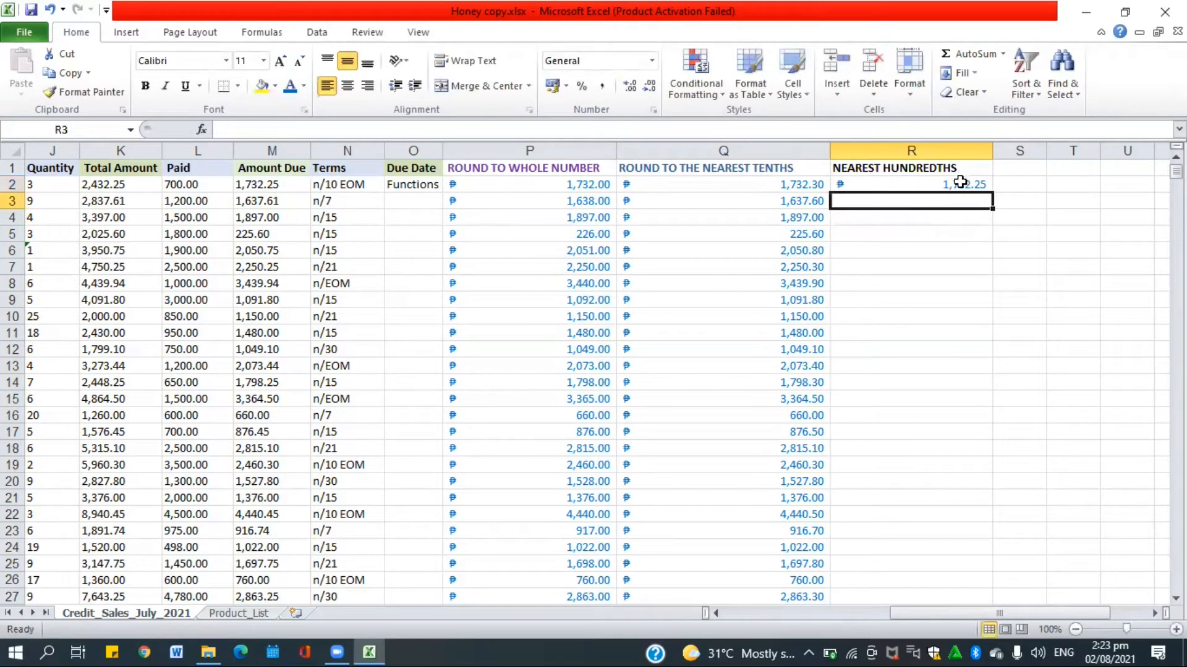
pyautogui.click(960, 182)
pyautogui.moveTo(992, 190); pyautogui.dragTo(909, 580)
pyautogui.click(1029, 399)
pyautogui.scroll(9, 1029, 398)
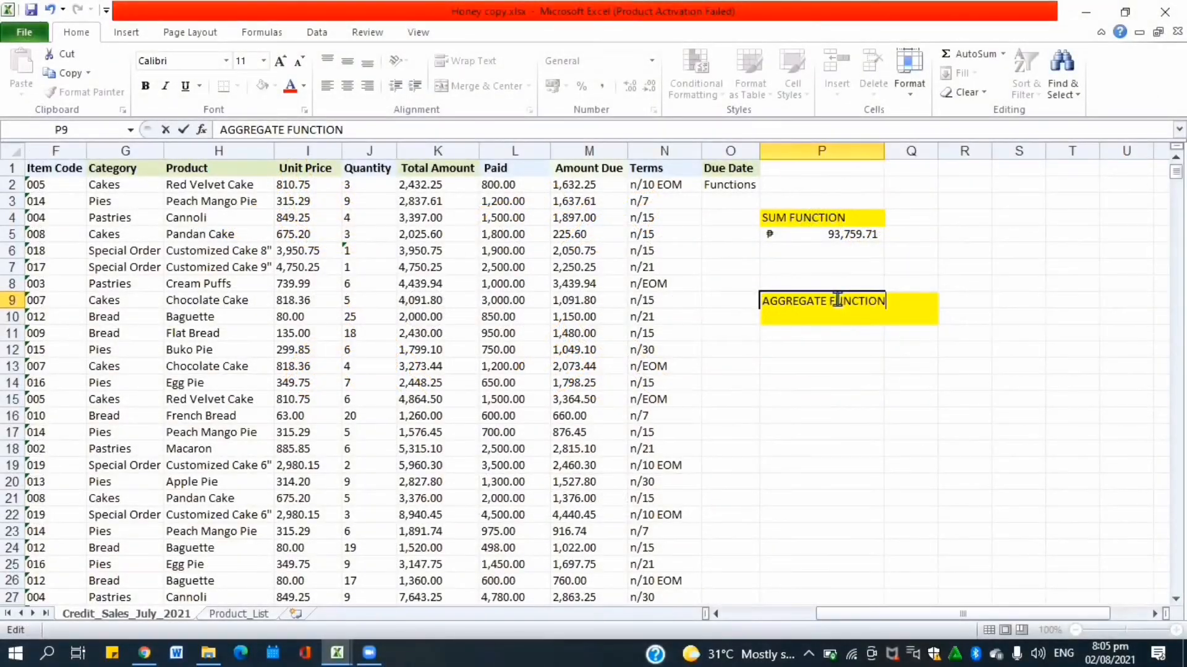
# Move to the cell below the AGGREGATE FUNCTION heading in column P.
pyautogui.press('Return')
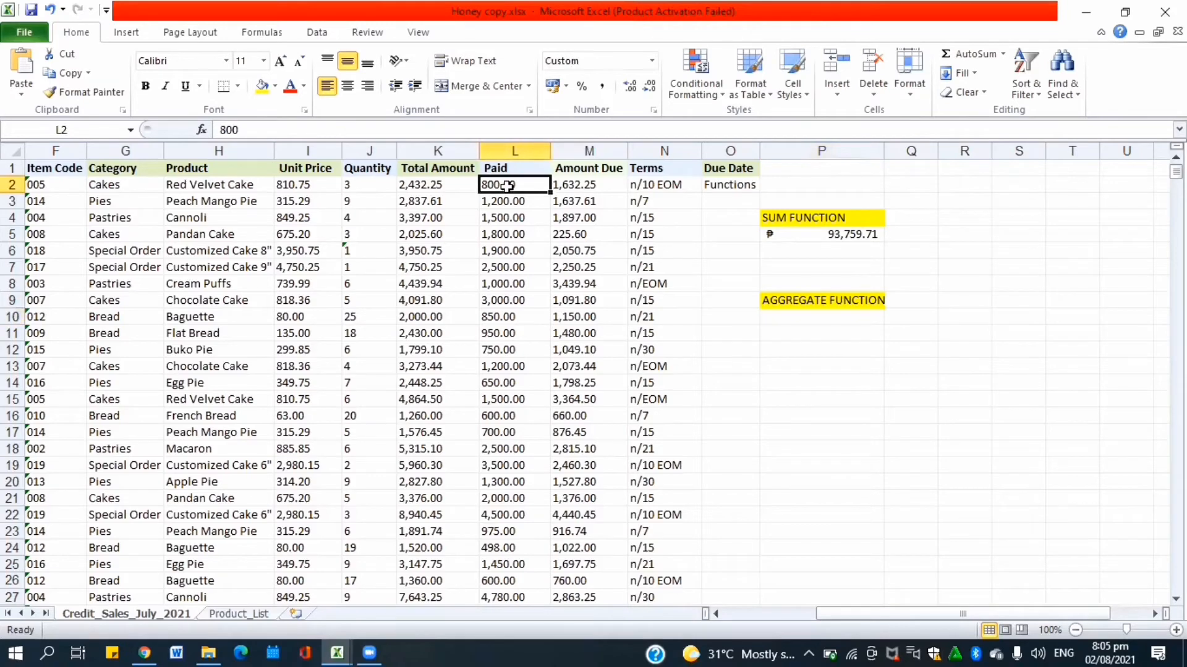
pyautogui.write('K')
pyautogui.press('Return')
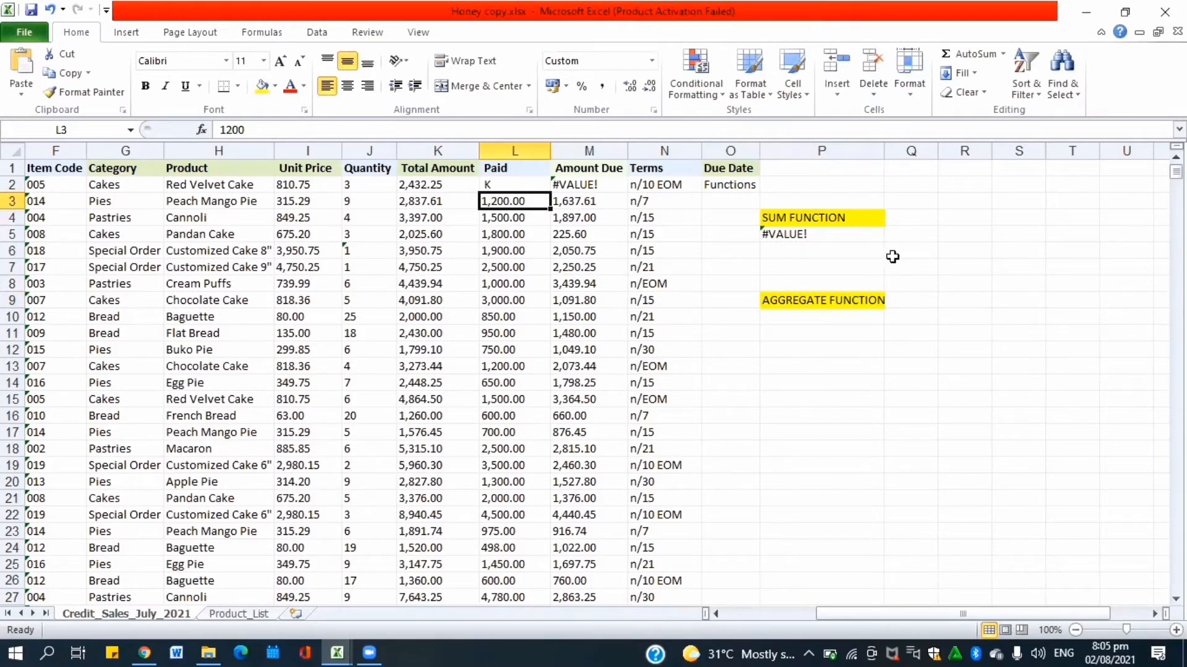
pyautogui.click(838, 316)
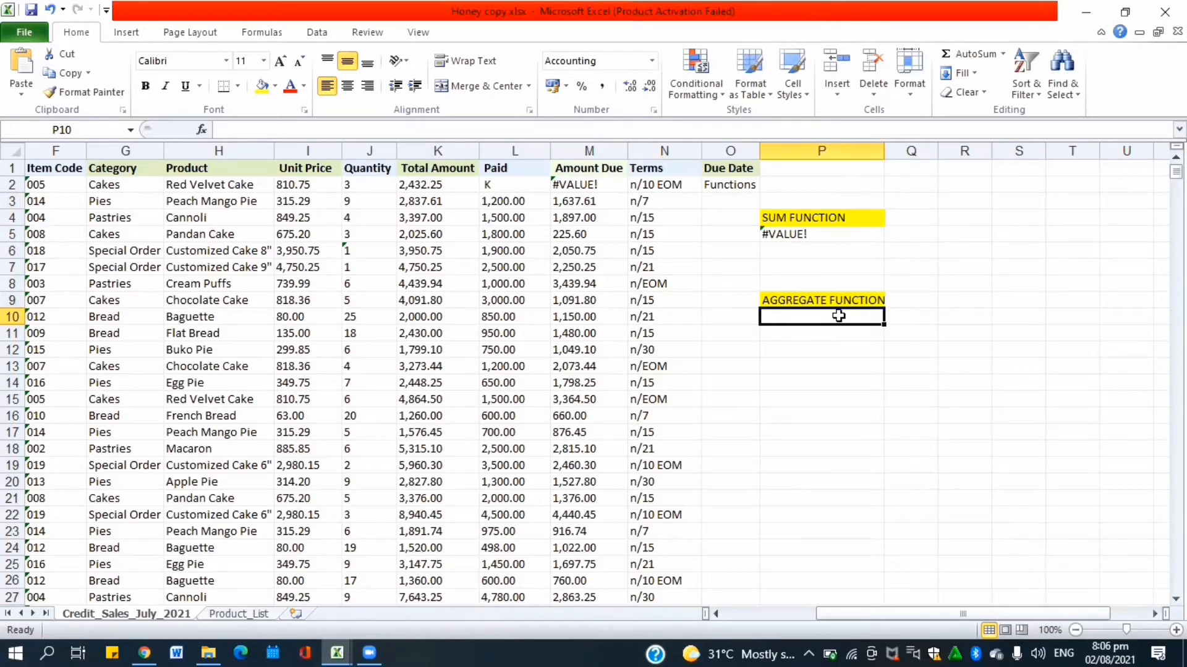
# Enter =AGGREGATE(9,6,M2:M51) in P10 to sum Amount Due while ignoring error values.
pyautogui.write('=')
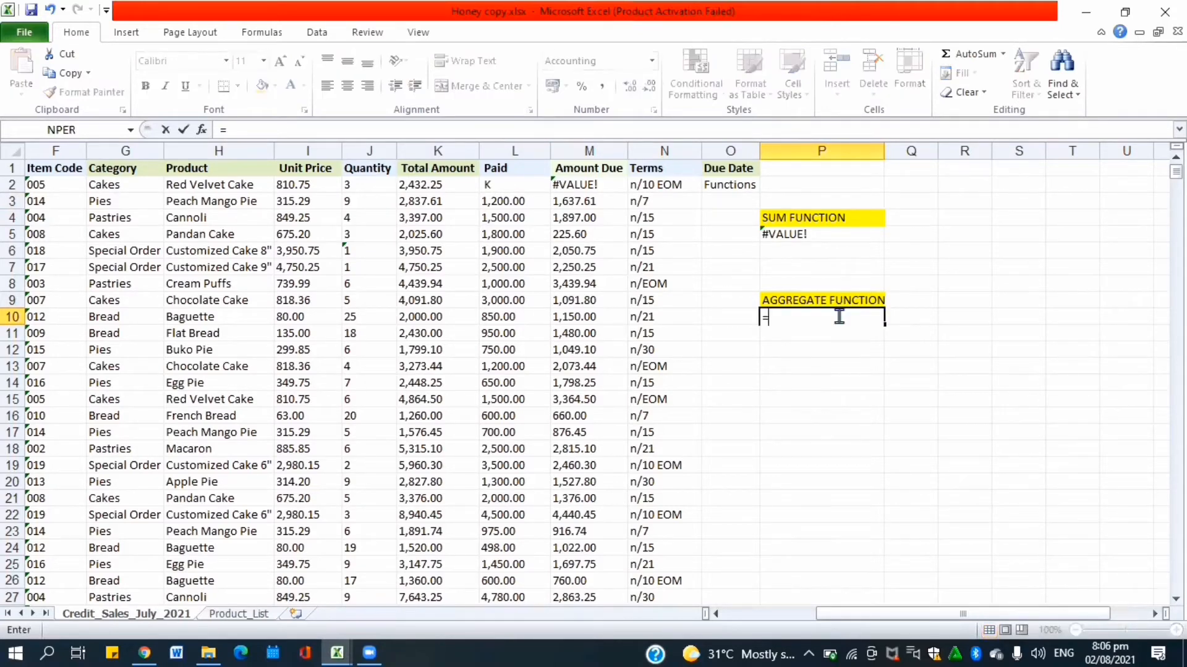
pyautogui.write('AGGRE')
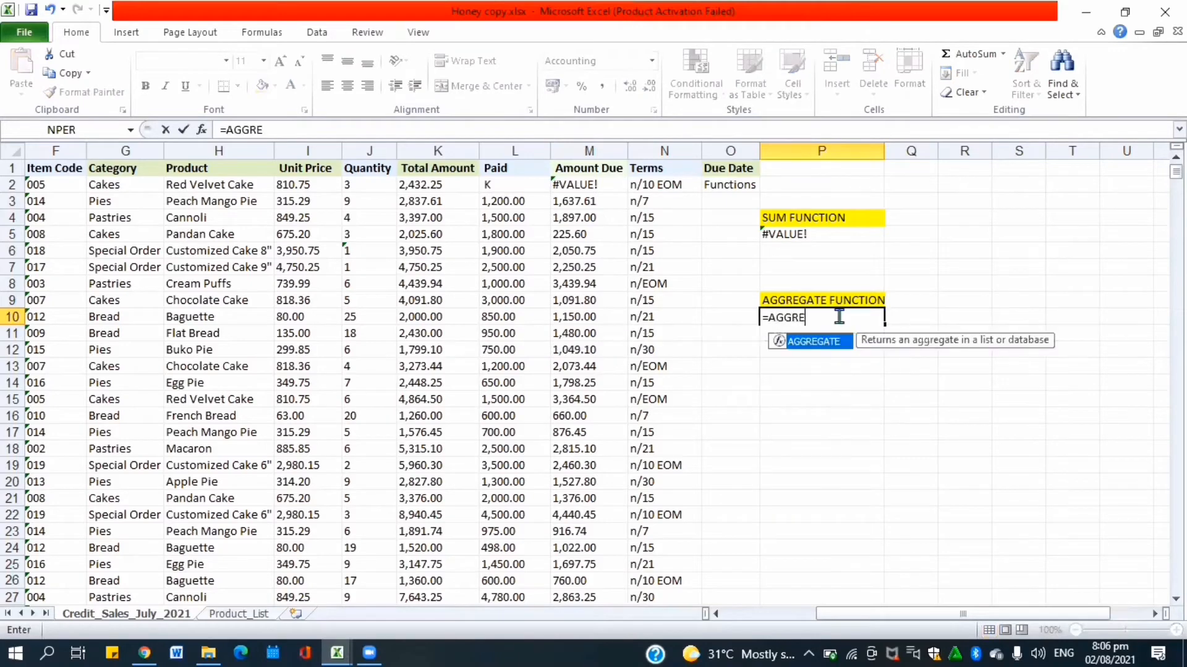
pyautogui.write('GATE(')
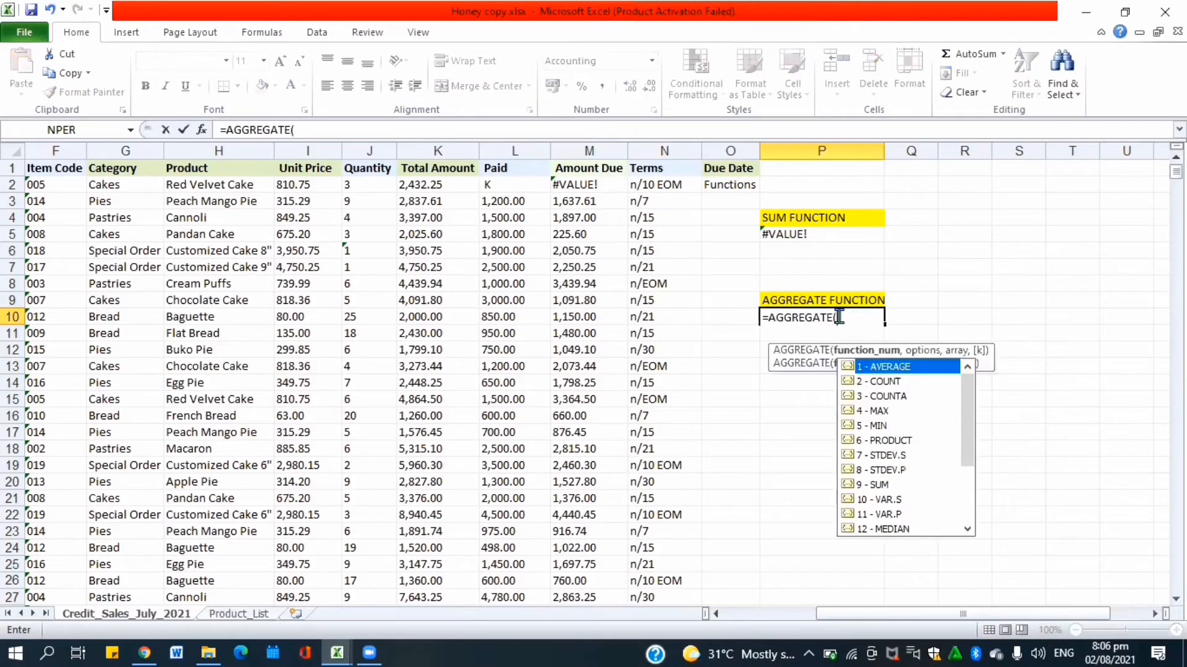
pyautogui.doubleClick(857, 484)
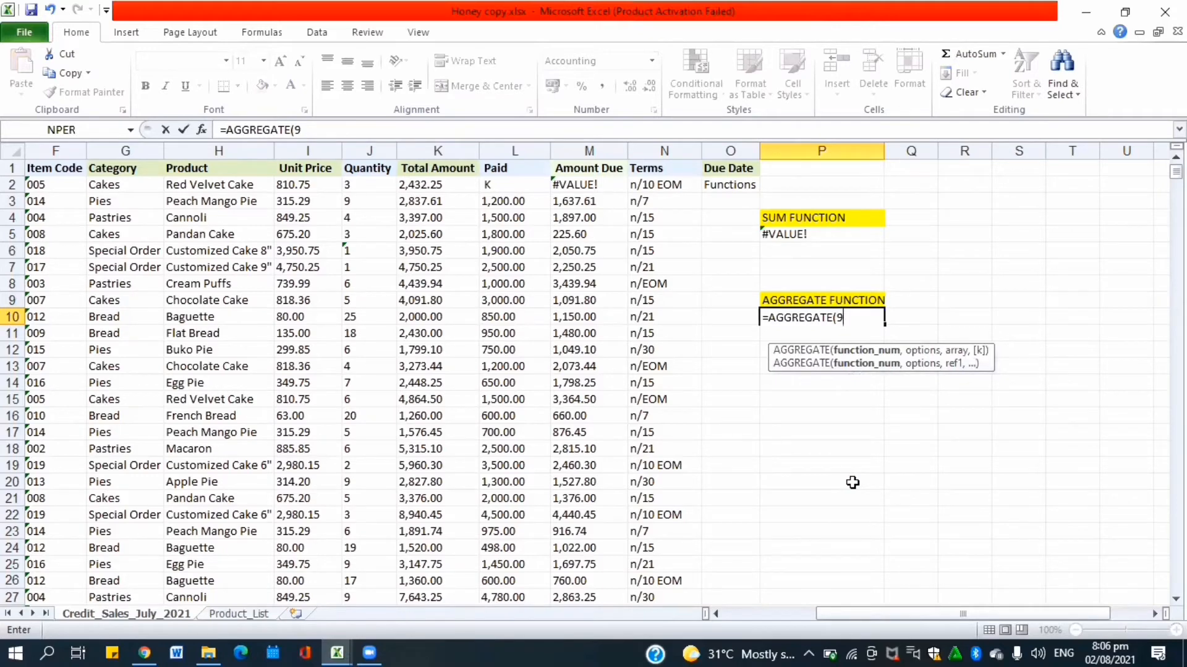
pyautogui.write(',')
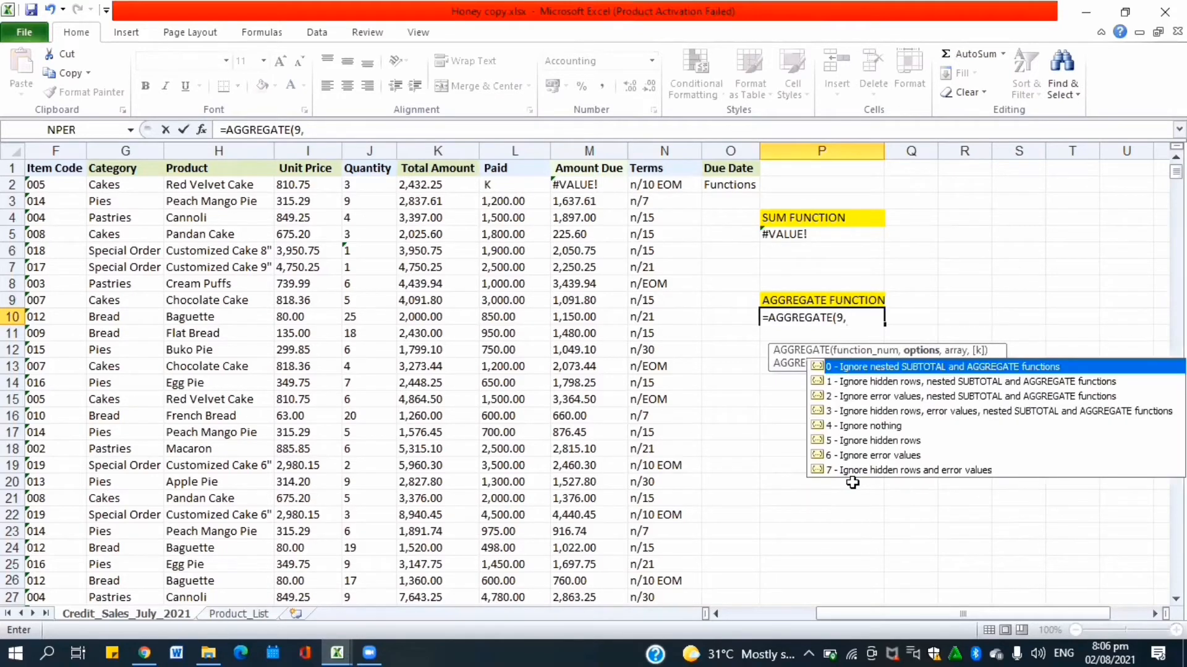
pyautogui.doubleClick(816, 455)
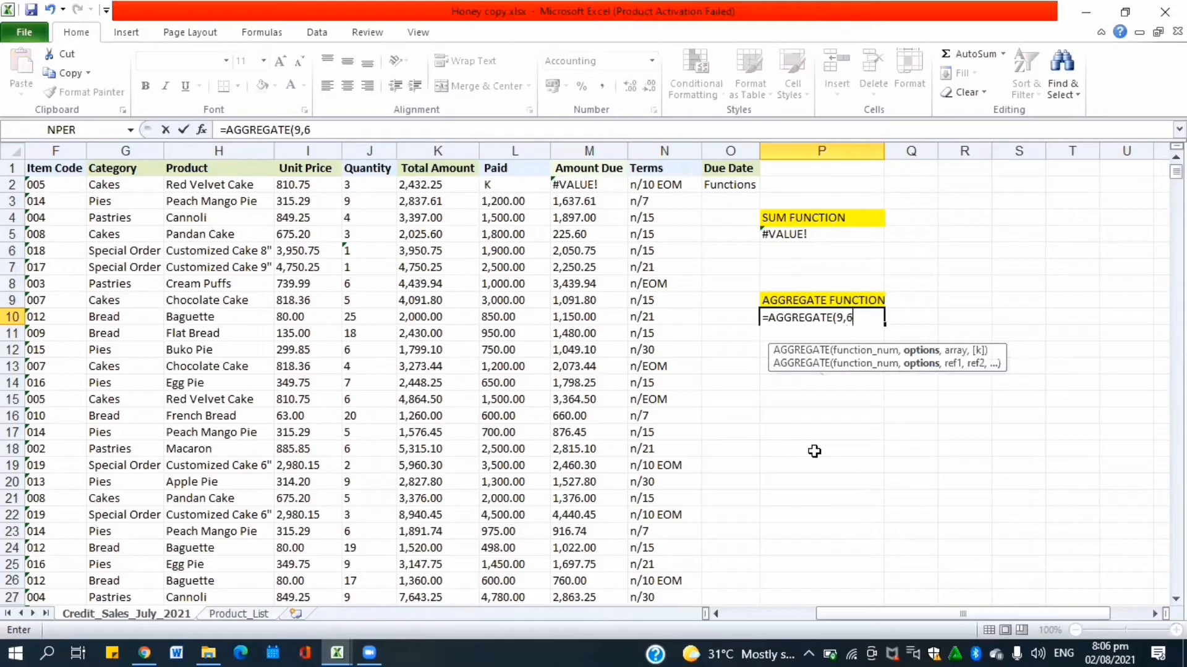
pyautogui.write(',')
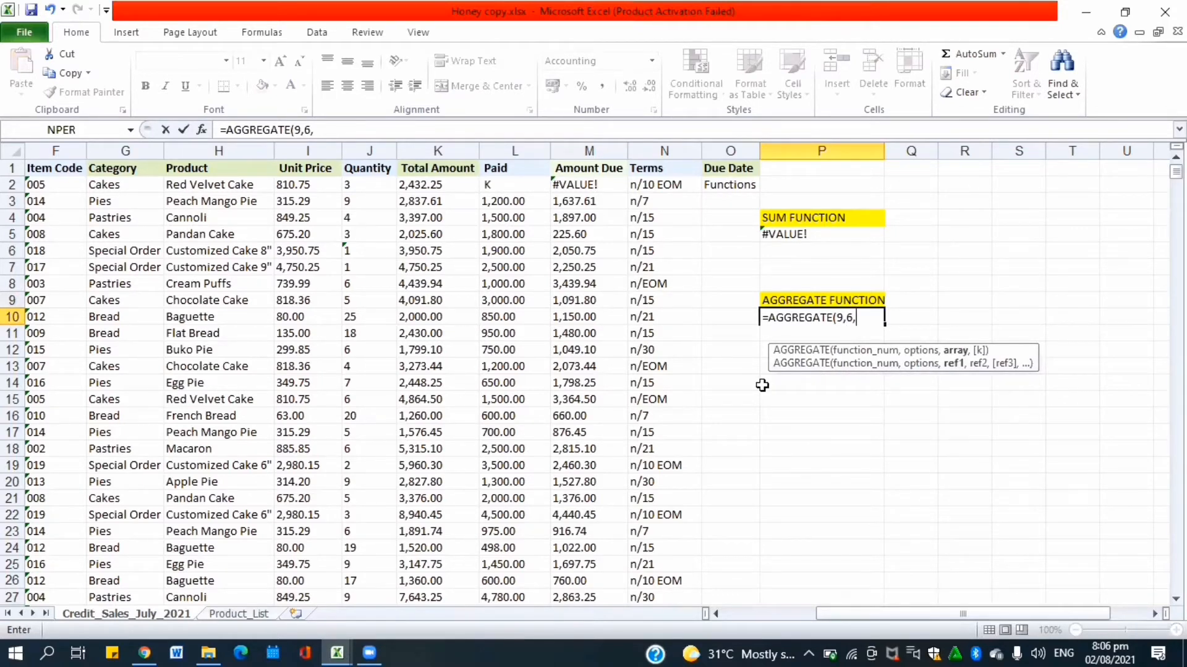
pyautogui.click(605, 184)
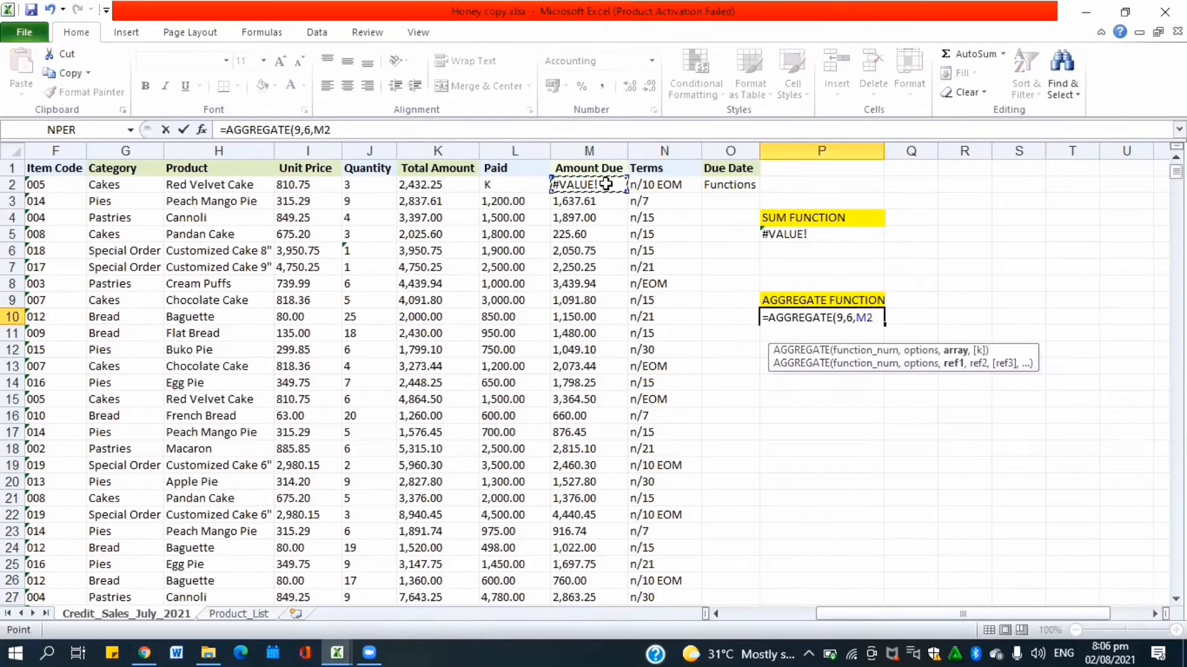
pyautogui.hotkey('ctrl', 'shift', 'Down')
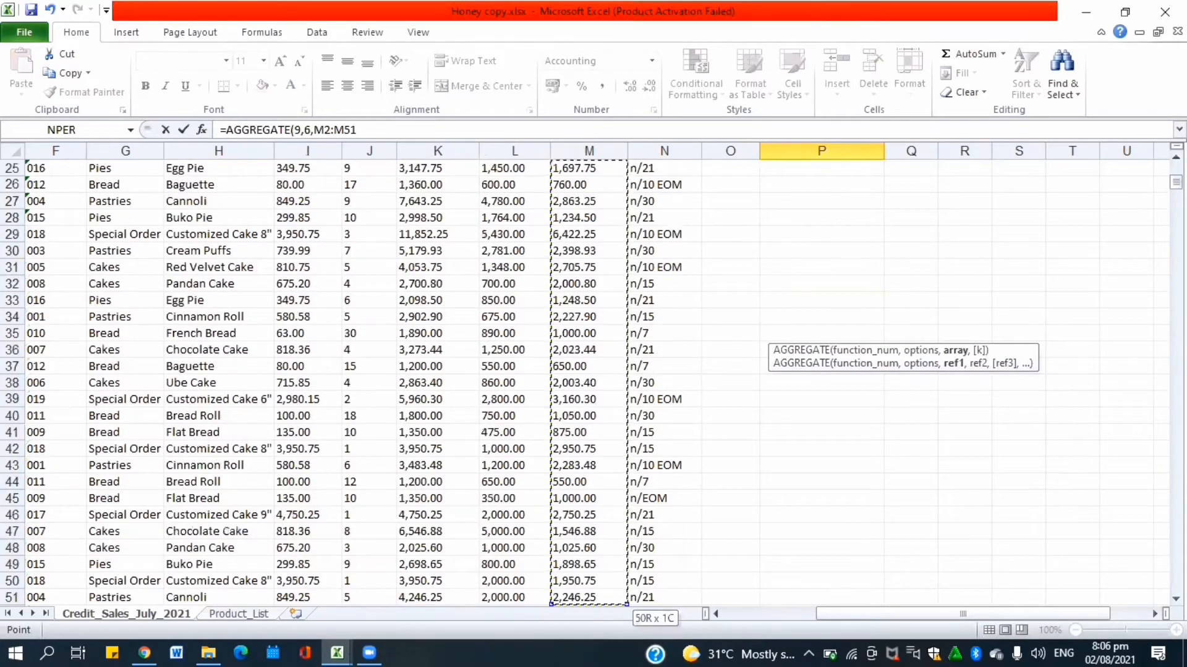
pyautogui.moveTo(1176, 183); pyautogui.dragTo(1175, 172)
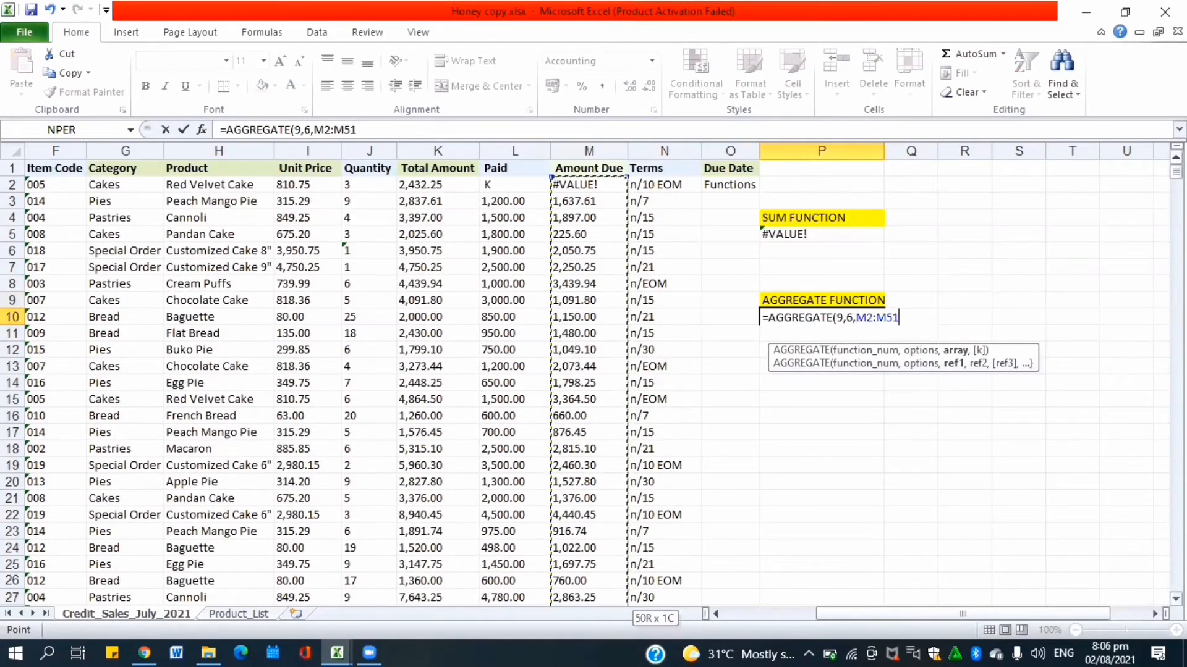
pyautogui.write(')')
pyautogui.press('Return')
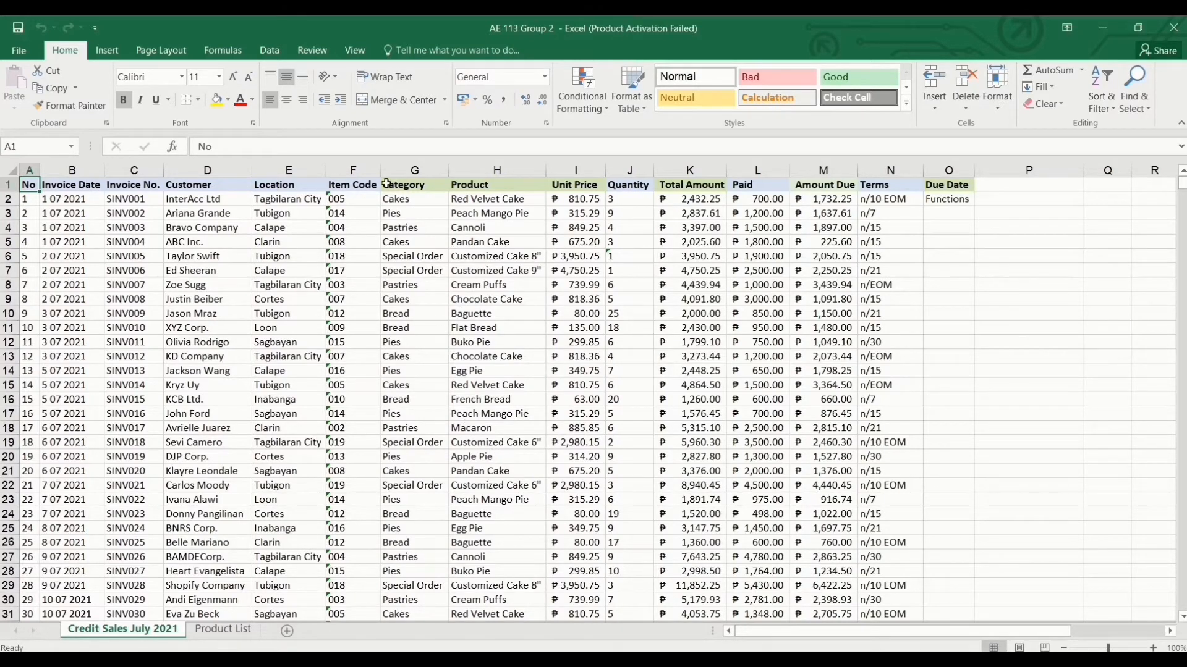
# Sort the credit sales table A to Z by Location, expanding the selection to all columns.
pyautogui.click(313, 201)
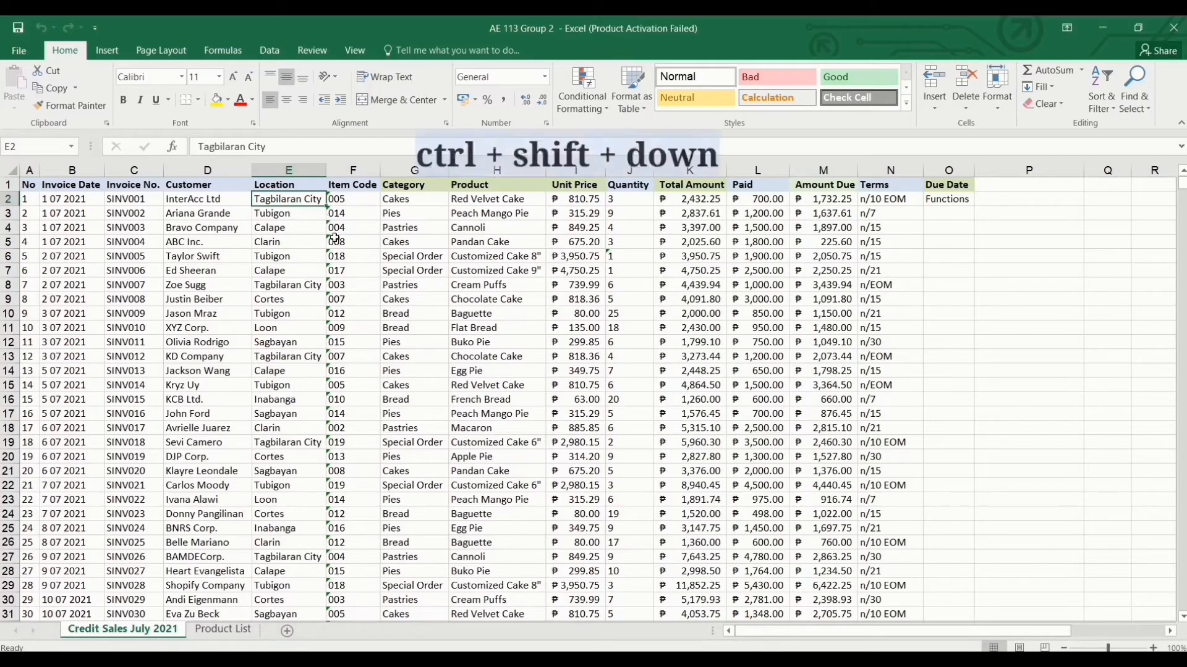
pyautogui.hotkey('ctrl', 'shift', 'Down')
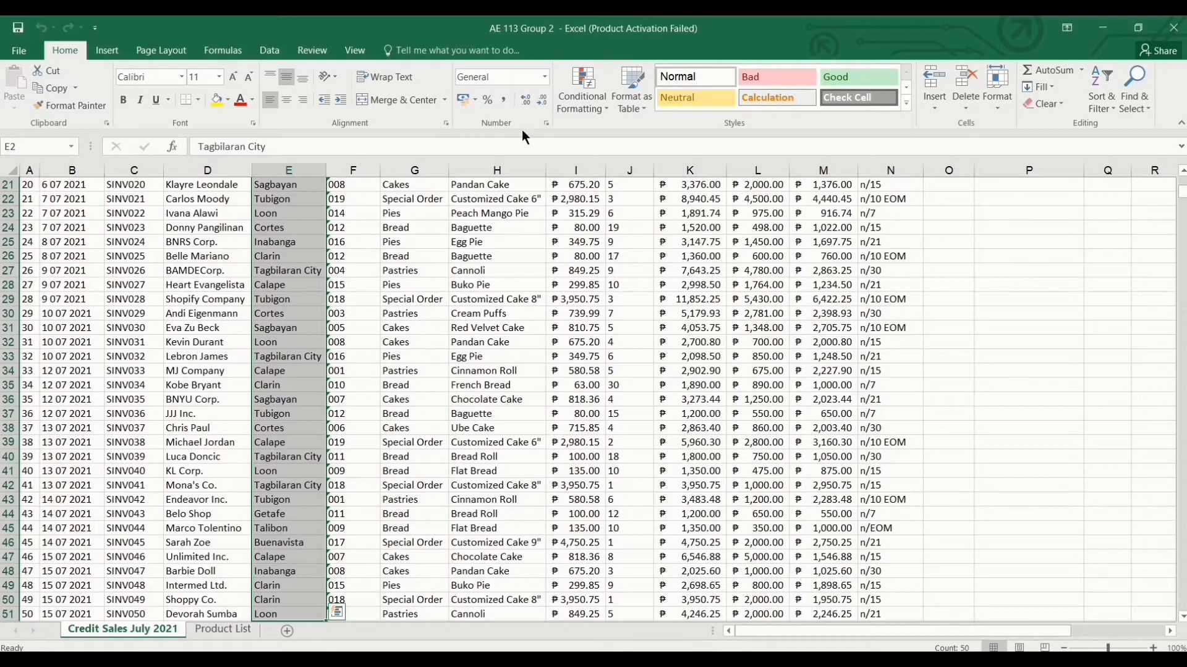
pyautogui.click(1100, 106)
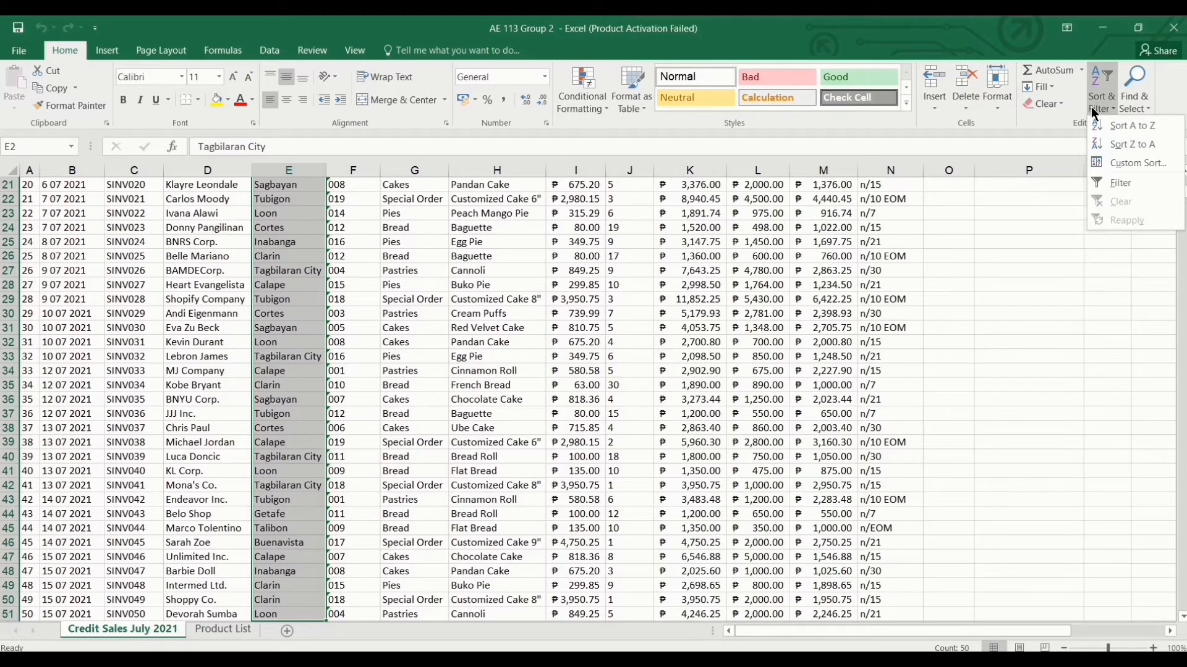
pyautogui.click(1110, 130)
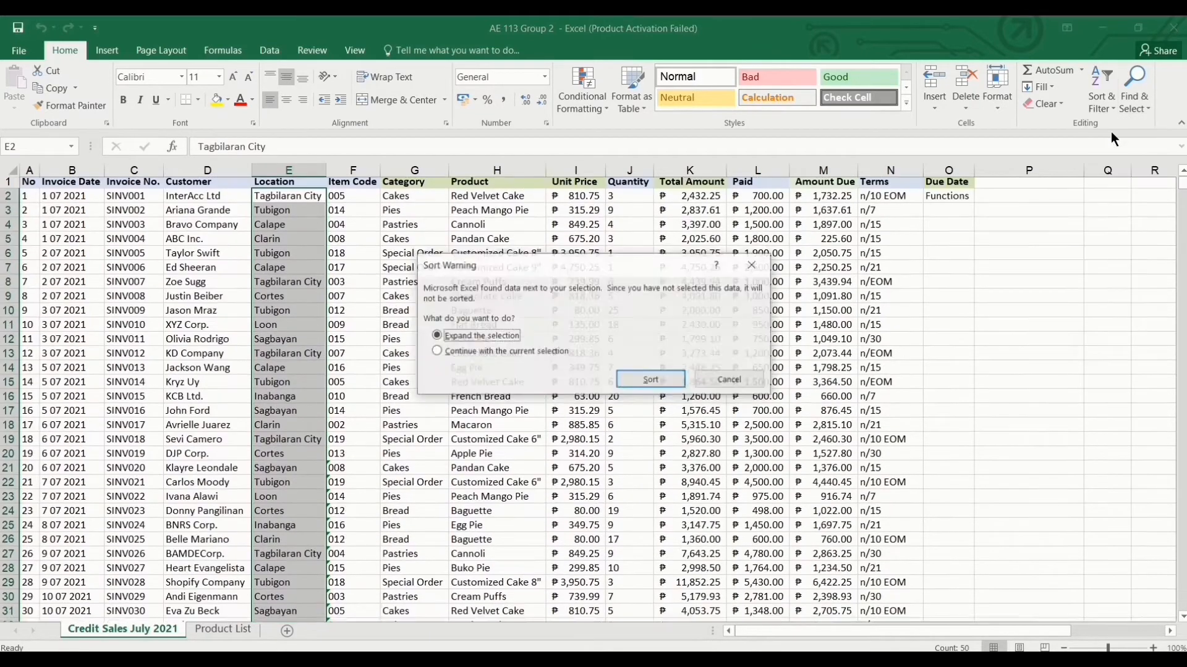
pyautogui.click(639, 378)
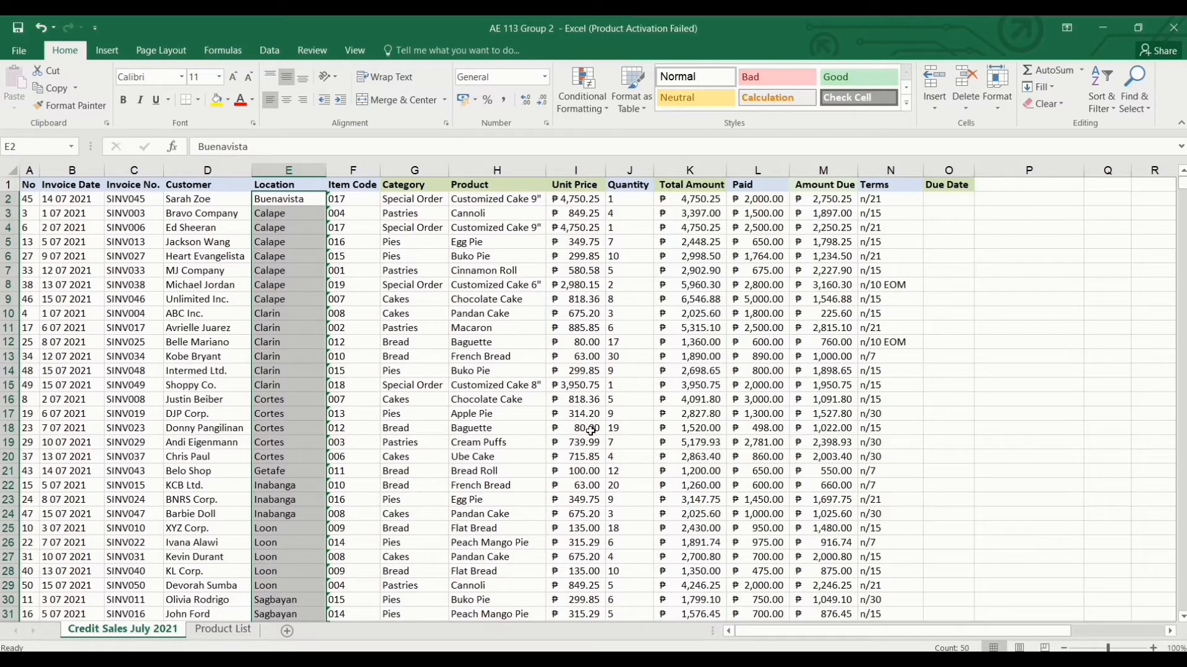
pyautogui.click(268, 52)
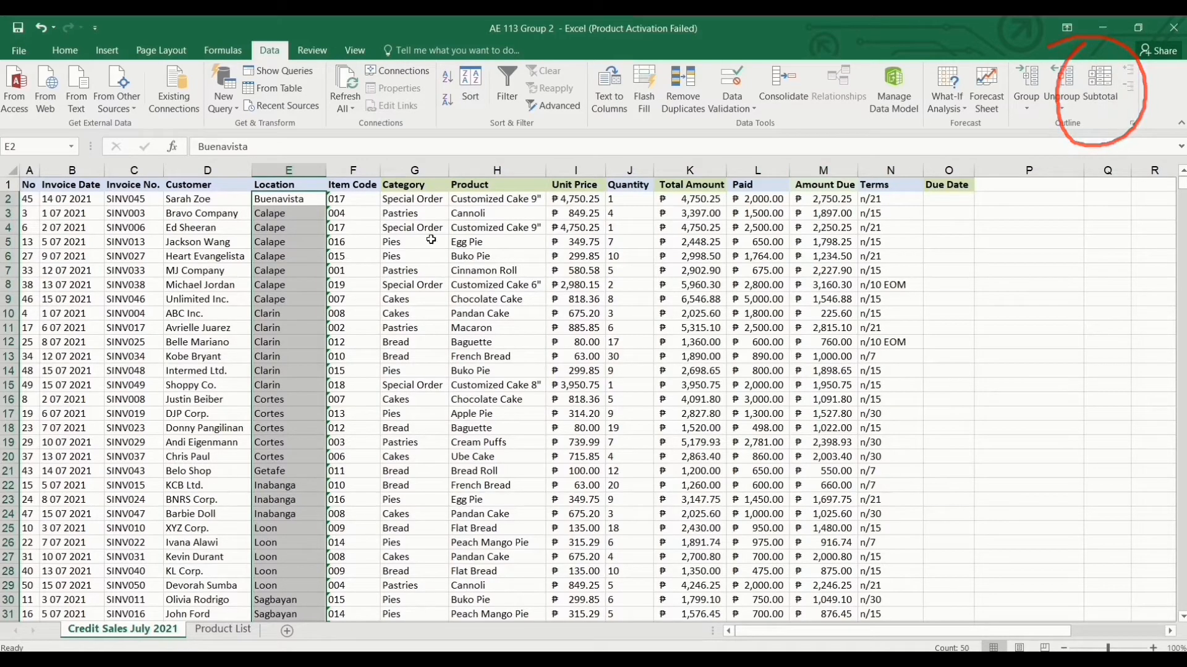
# Subtotal at each change in Location using Sum on Amount Due, with Due Date unticked.
pyautogui.click(294, 212)
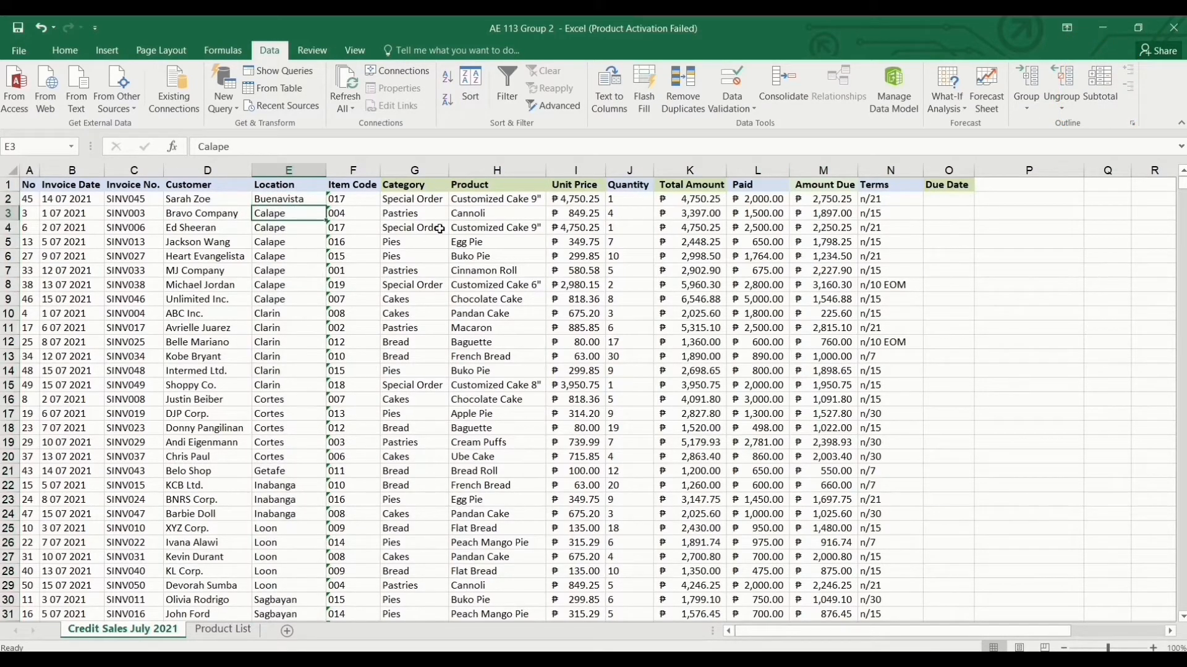
pyautogui.click(1097, 94)
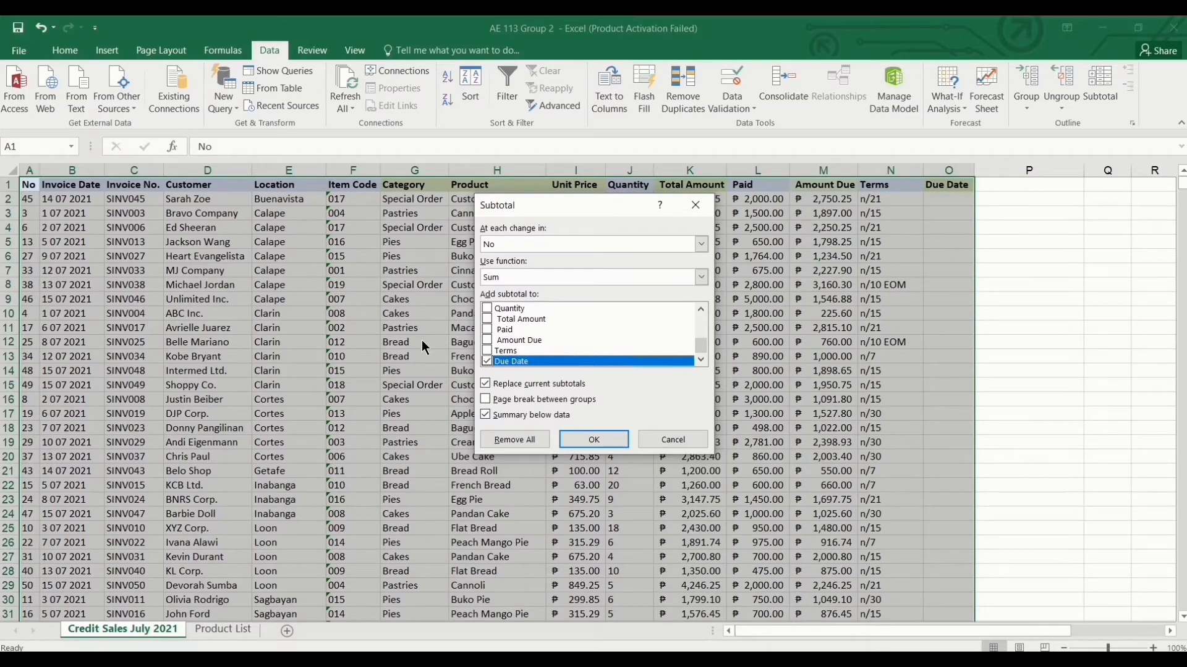
pyautogui.click(701, 244)
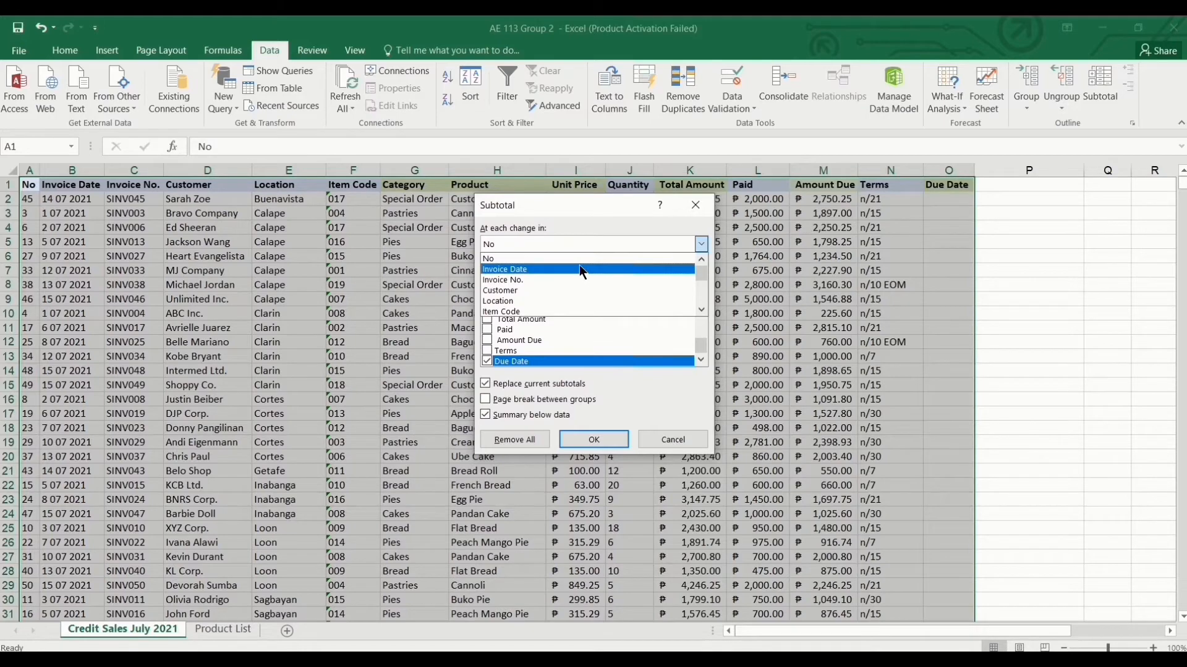
pyautogui.click(502, 300)
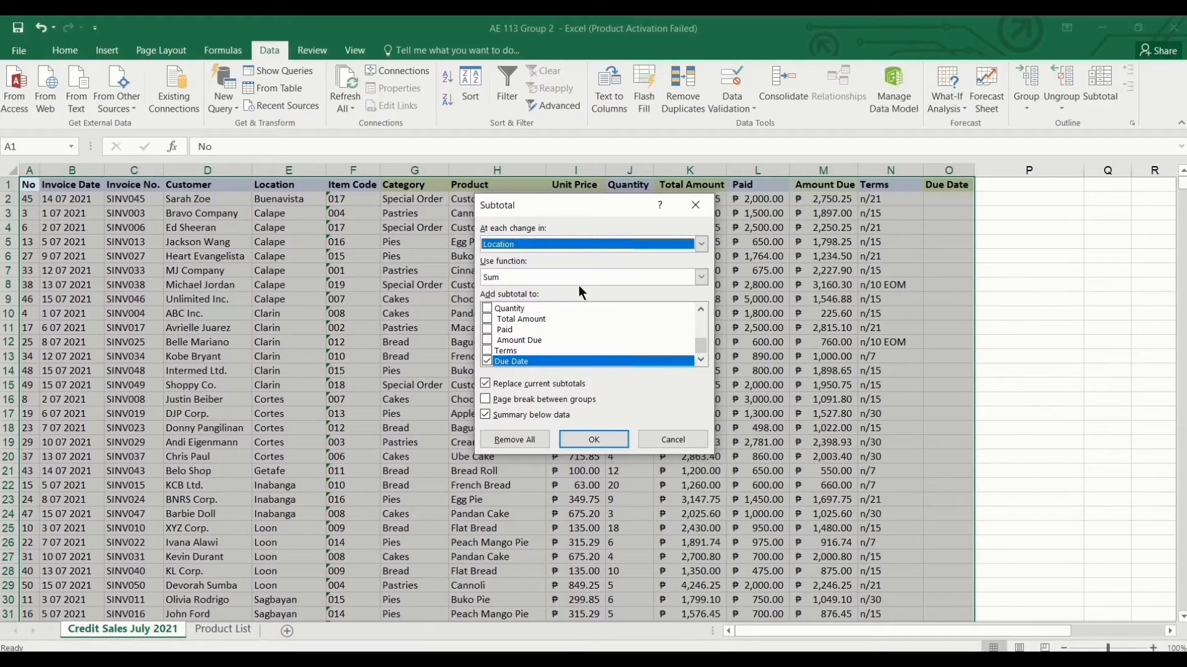
pyautogui.click(701, 278)
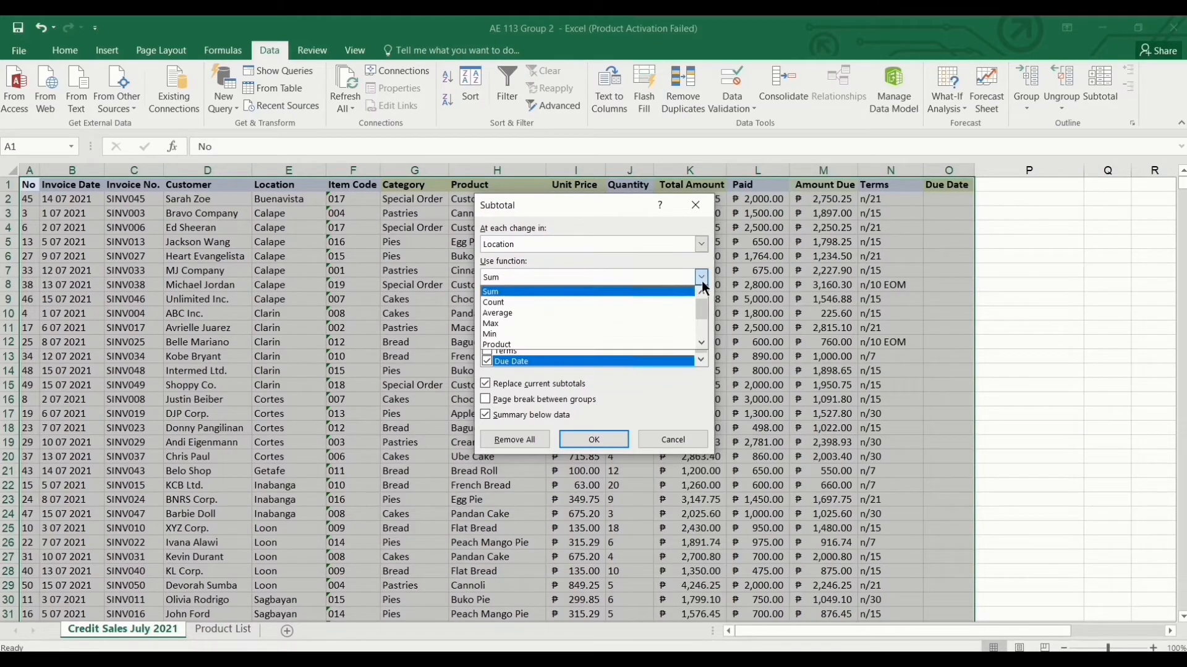
pyautogui.click(551, 288)
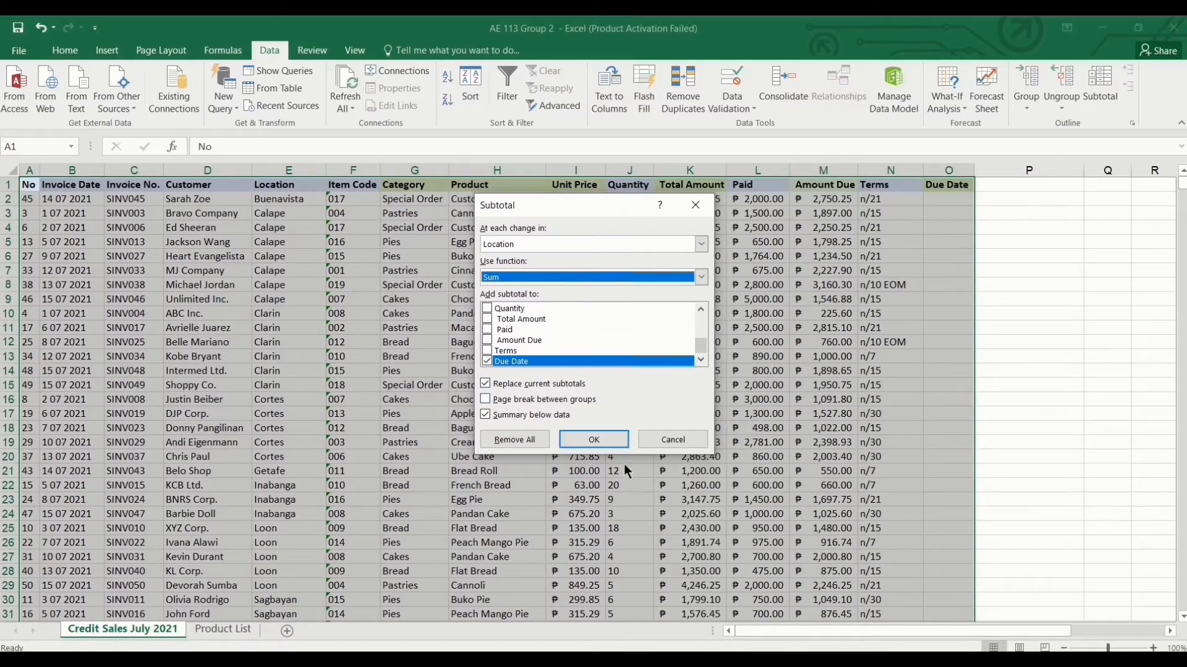
pyautogui.click(487, 340)
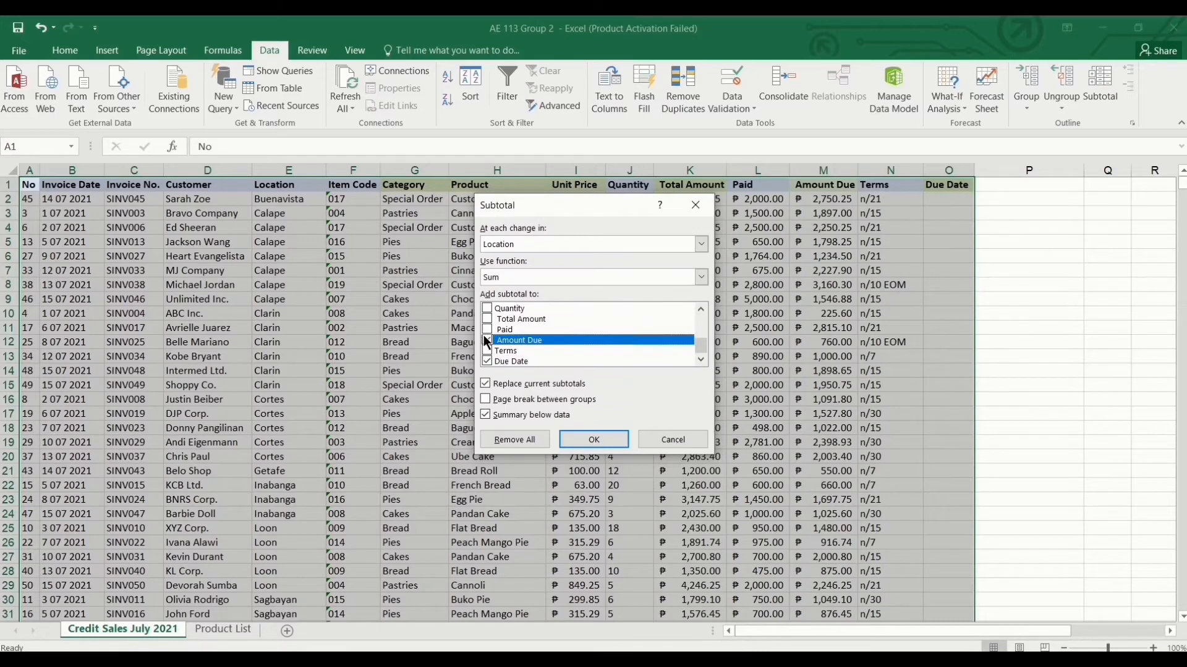
pyautogui.click(486, 362)
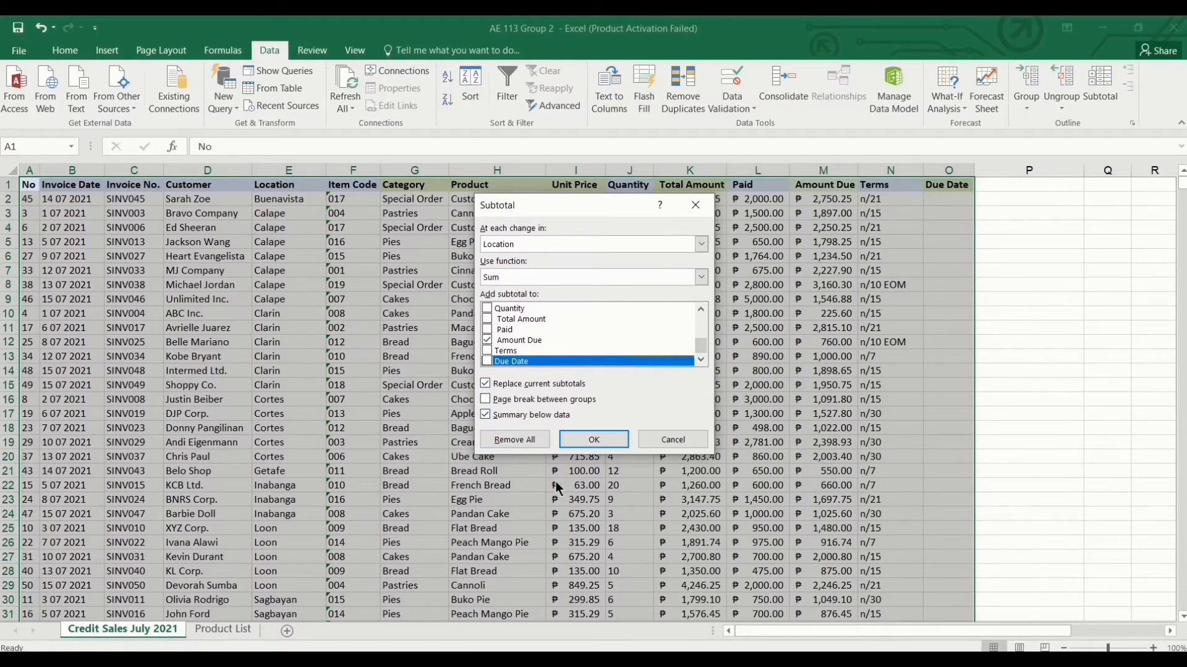
pyautogui.click(594, 439)
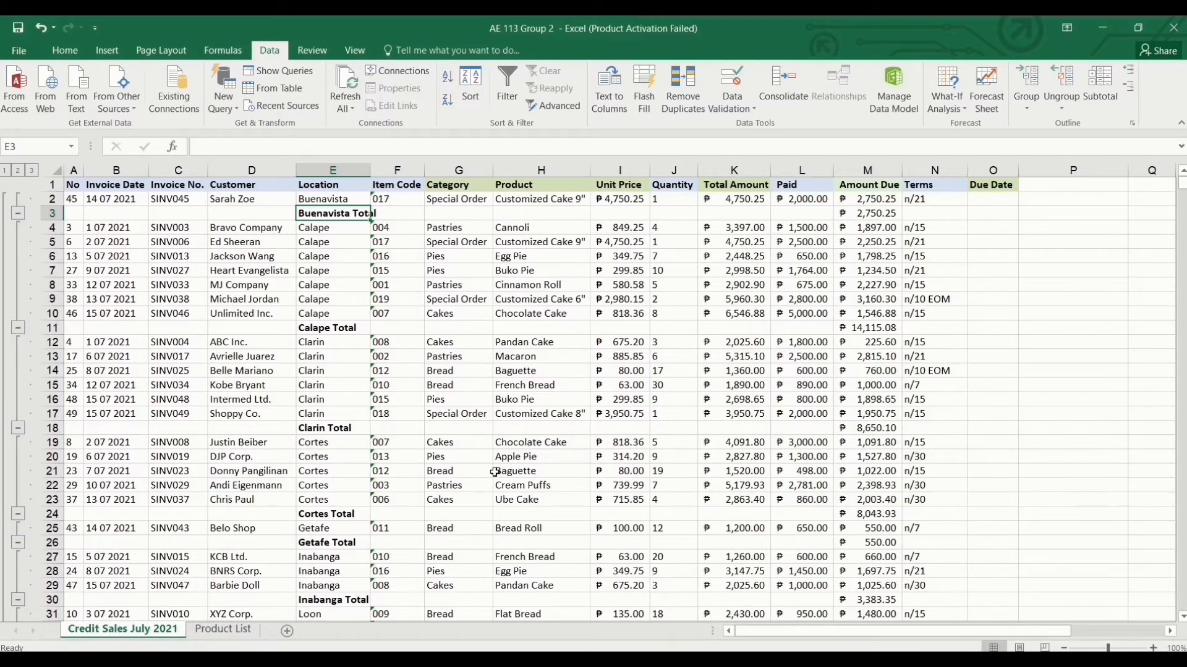
# Check the Amount Due Grand Total of 93,859.71, then reopen the Subtotal dialog.
pyautogui.scroll(-5, 494, 472)
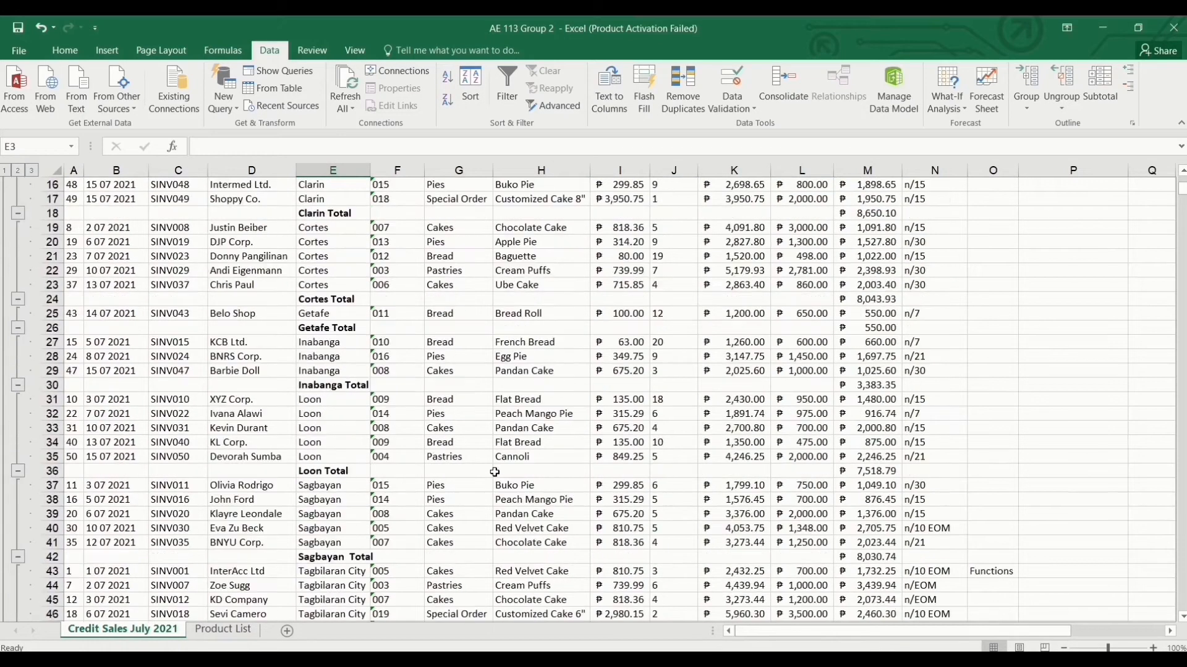
pyautogui.scroll(-12, 494, 472)
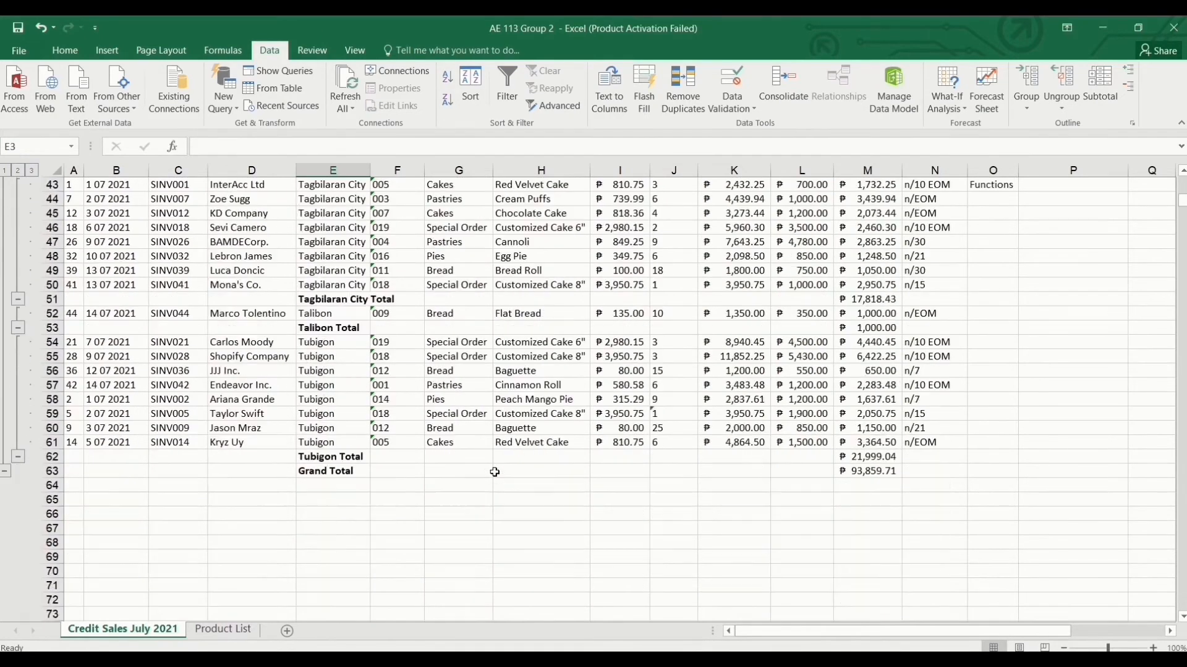
pyautogui.scroll(-1, 494, 472)
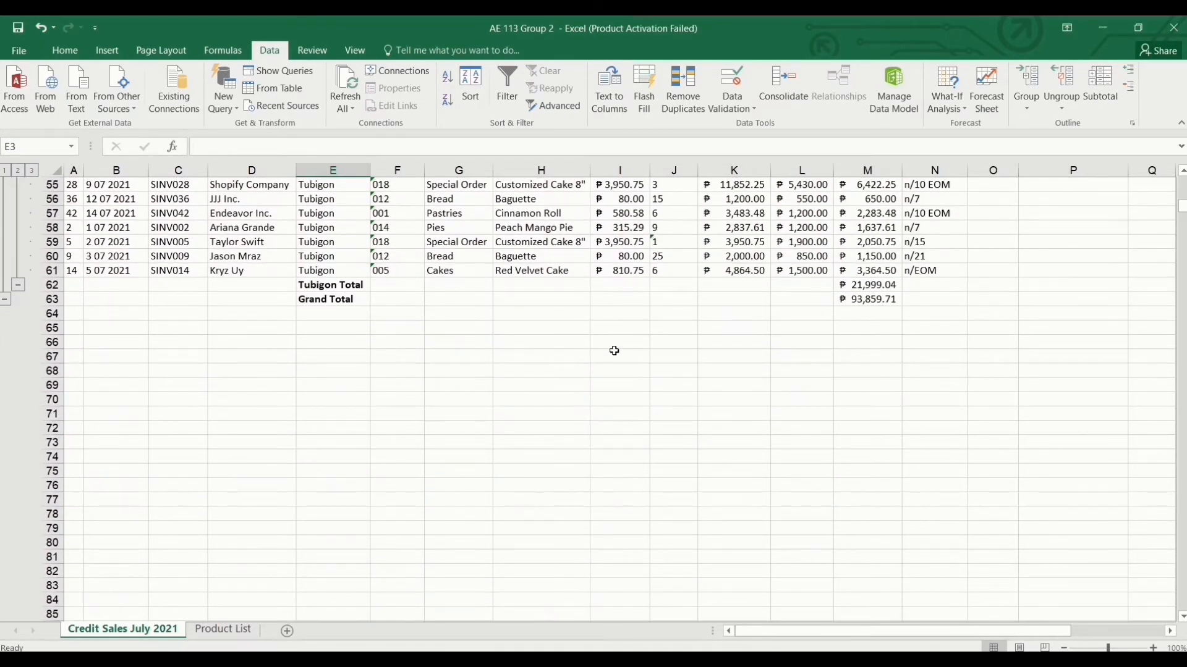
pyautogui.click(853, 300)
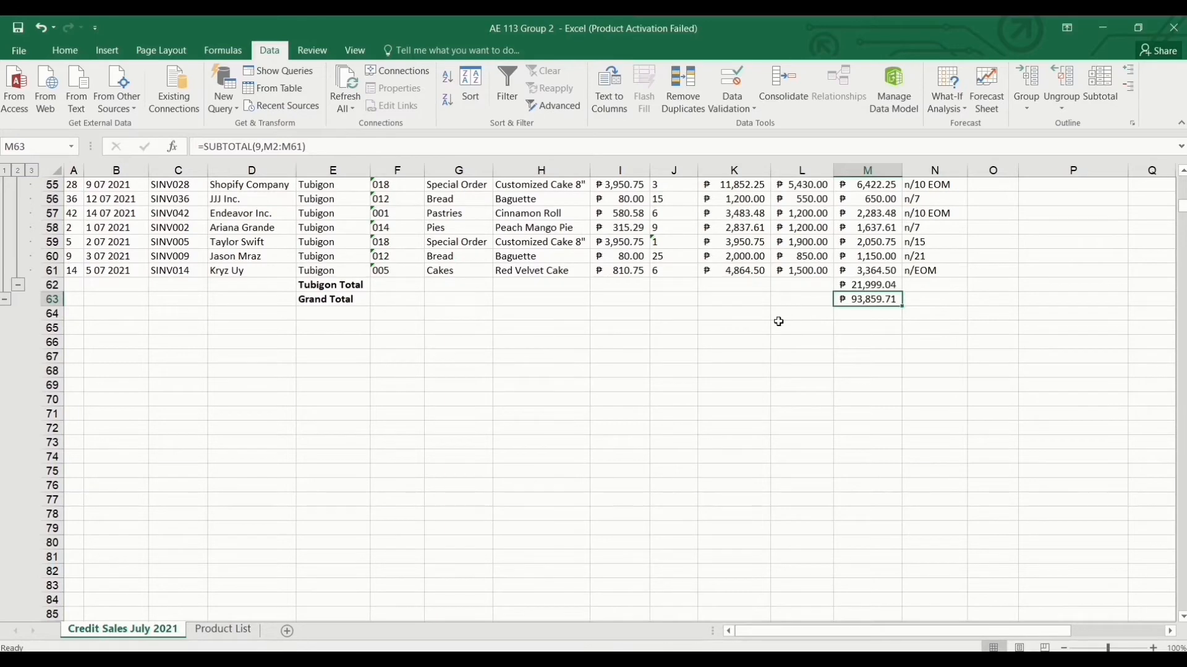
pyautogui.click(1097, 85)
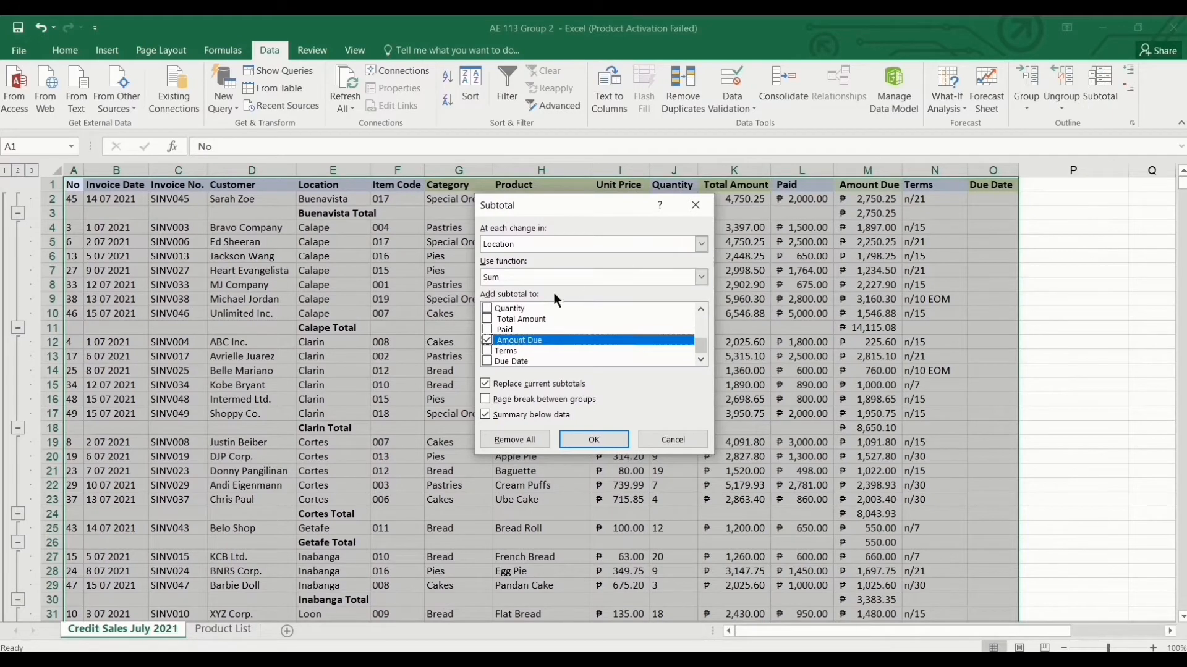
# Use Remove All to delete the Location subtotals, Grand Total and outline grouping.
pyautogui.click(516, 435)
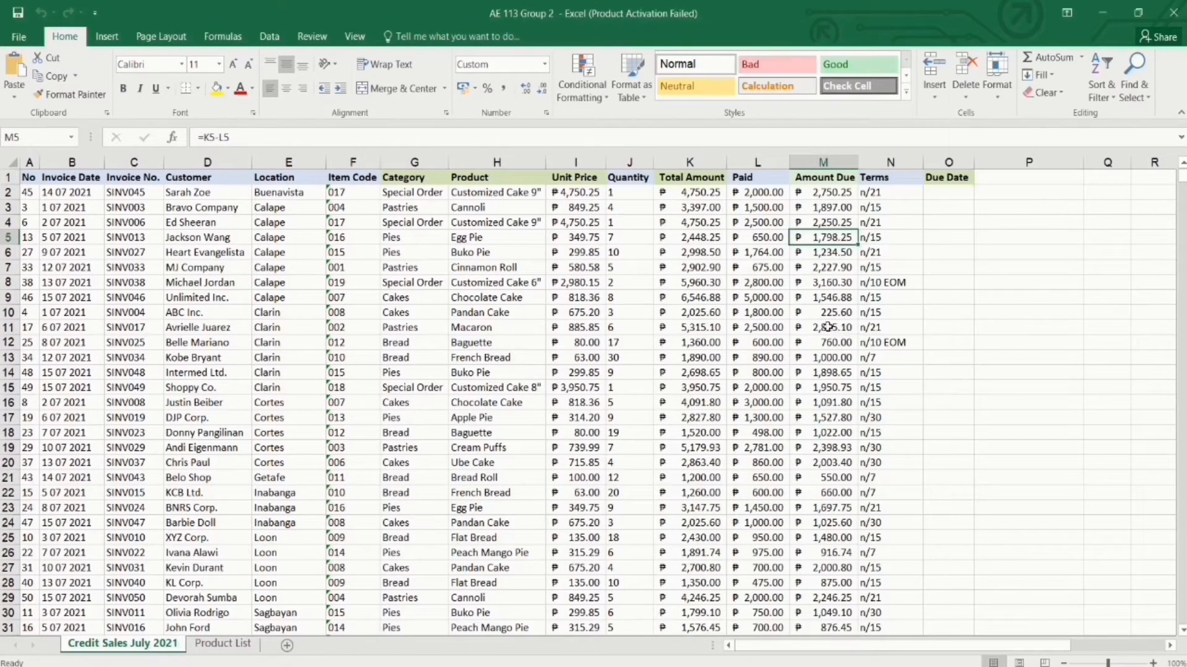
# Trace the precedents of M8's =K8-L8 Amount Due formula, then remove the arrows.
pyautogui.click(828, 284)
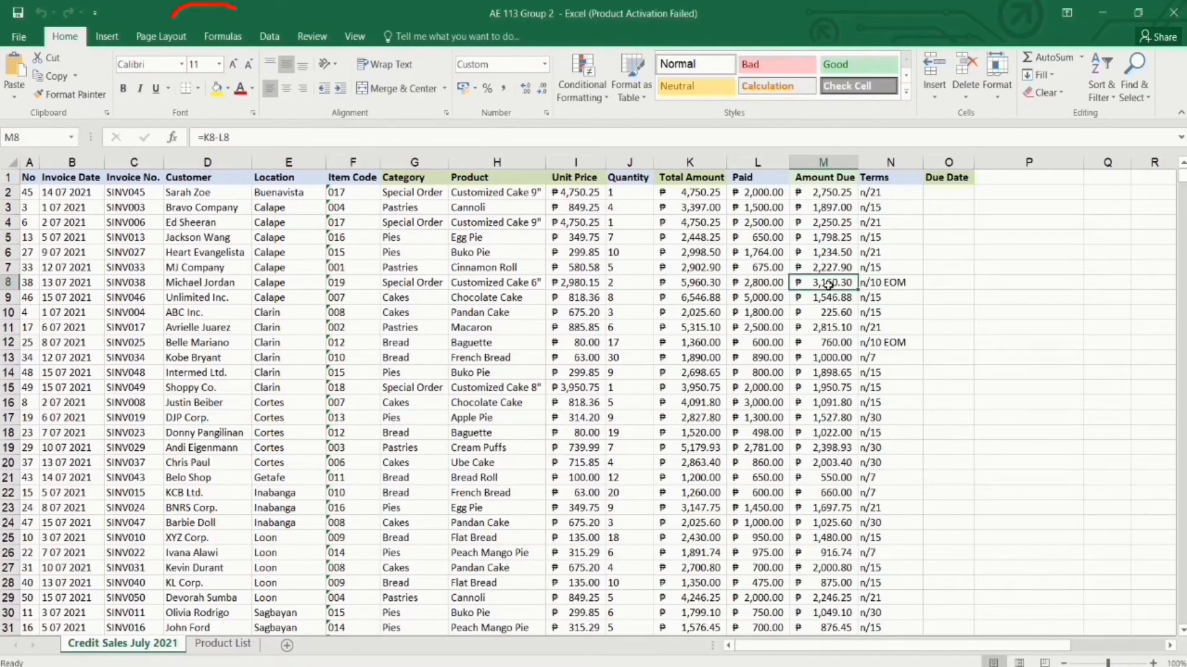
pyautogui.click(237, 41)
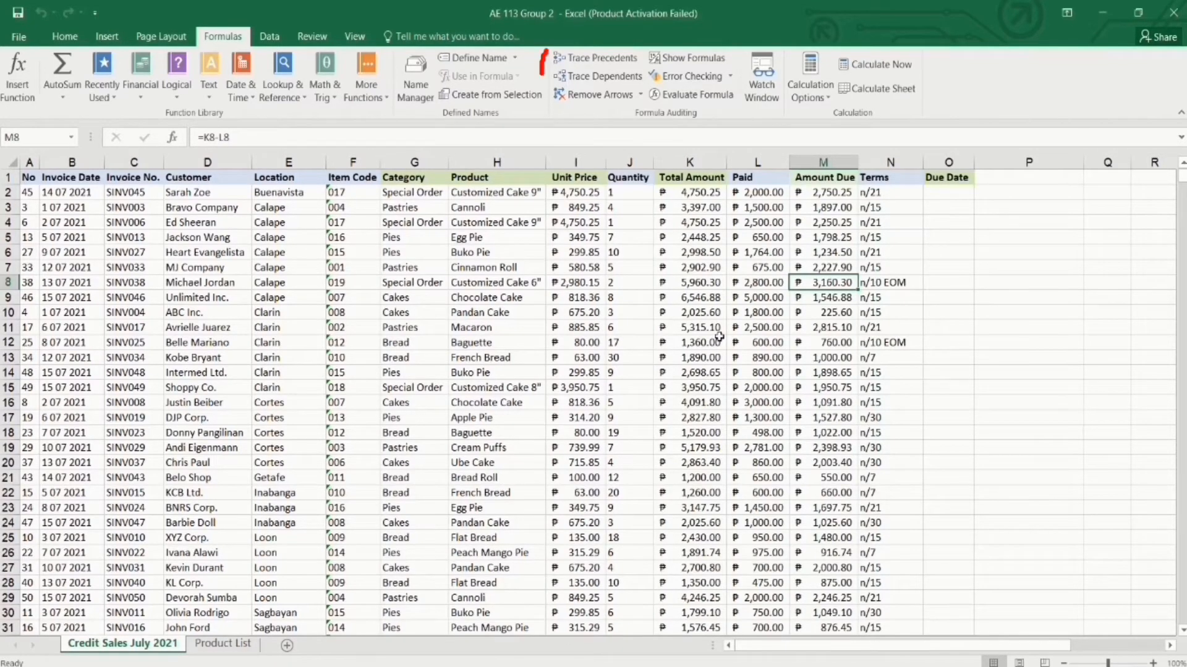
pyautogui.click(629, 61)
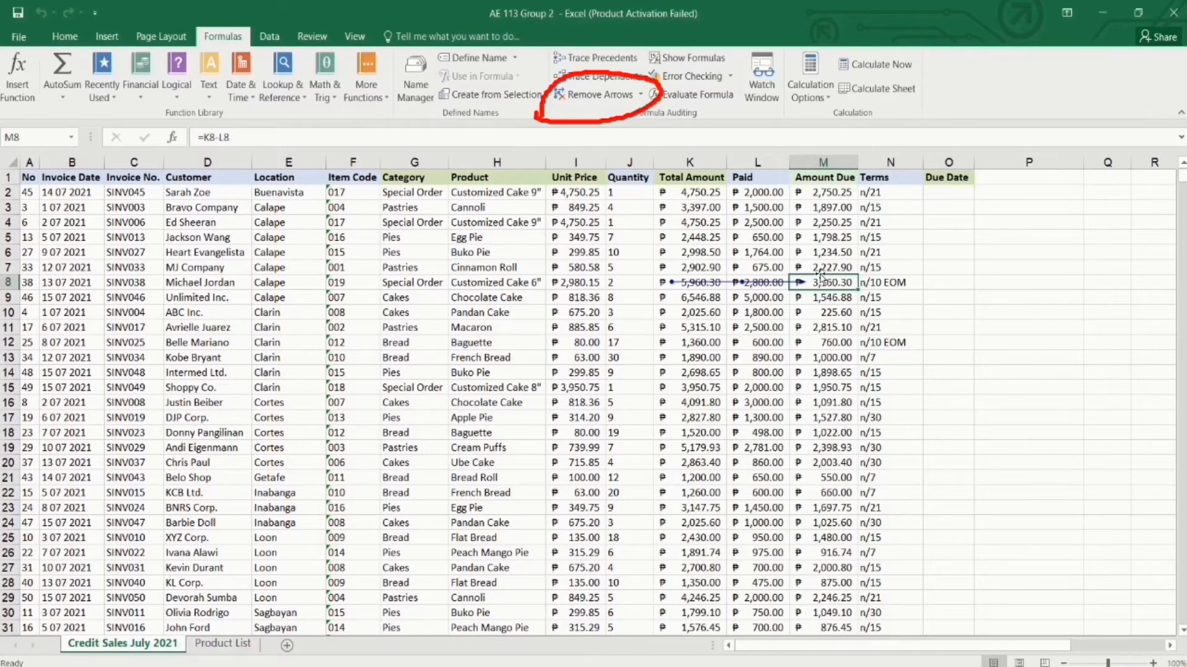
pyautogui.click(581, 93)
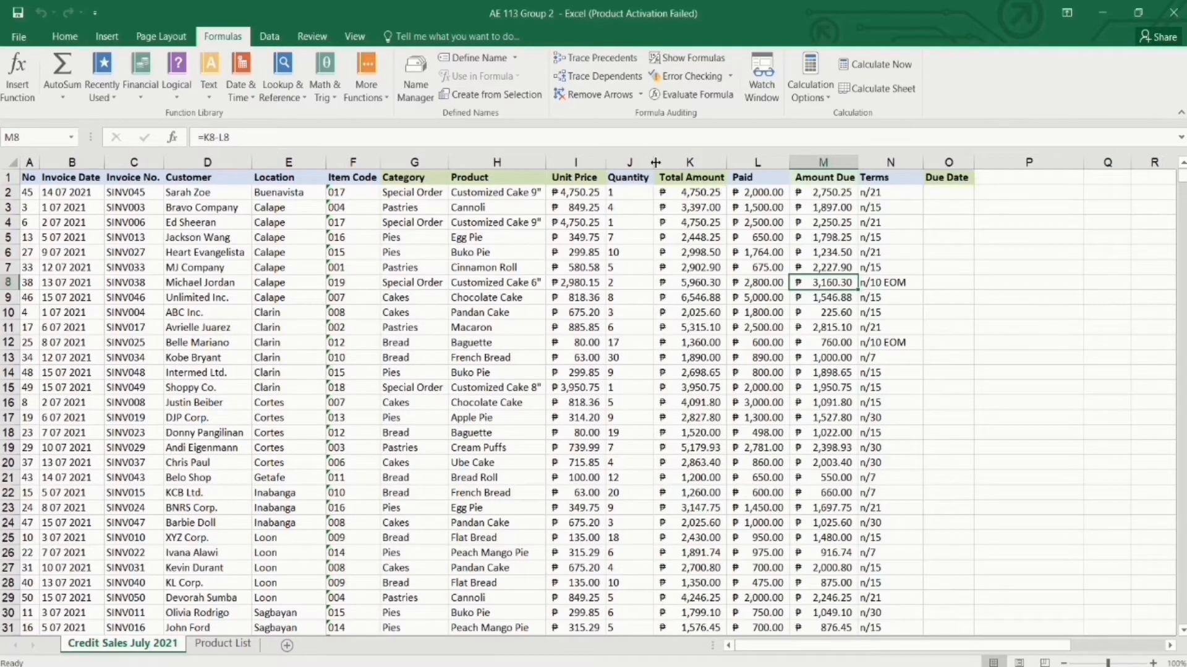
pyautogui.click(574, 224)
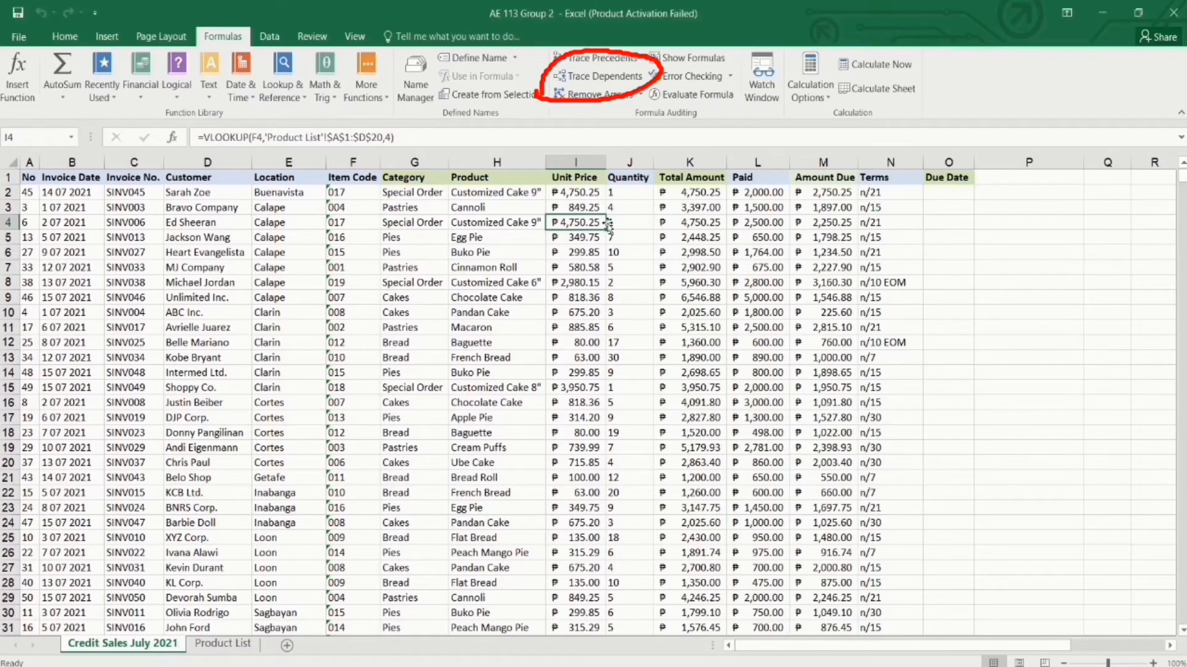
# Trace the cells that depend on I4's unit price, then remove the arrows.
pyautogui.click(590, 78)
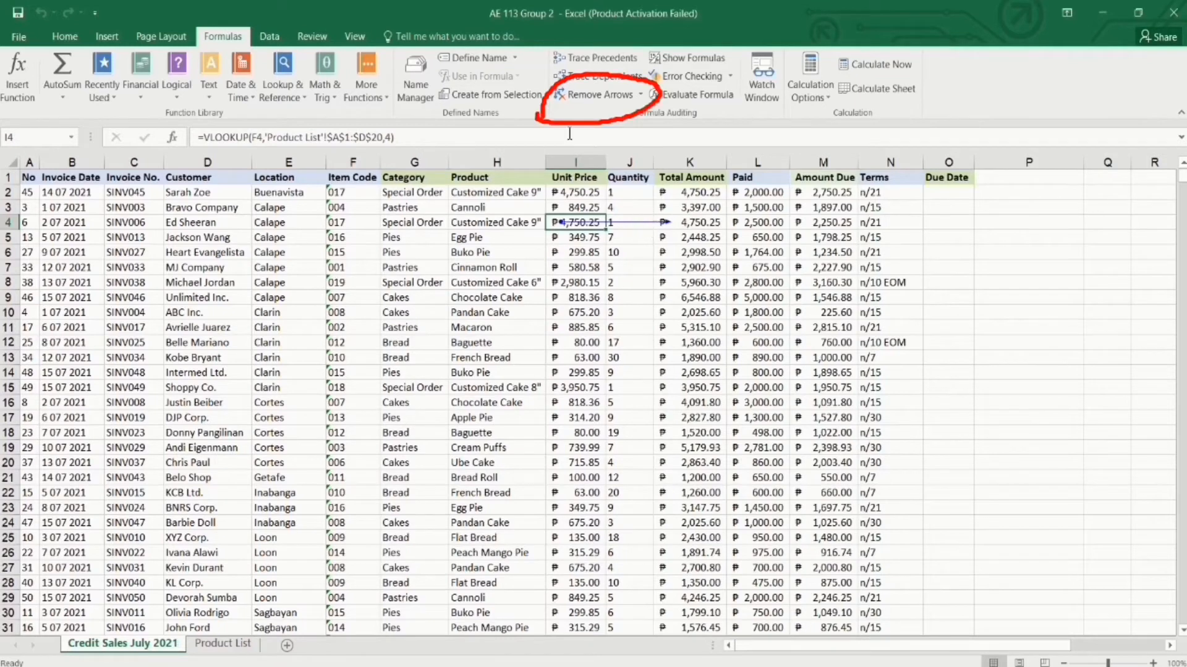
pyautogui.click(588, 95)
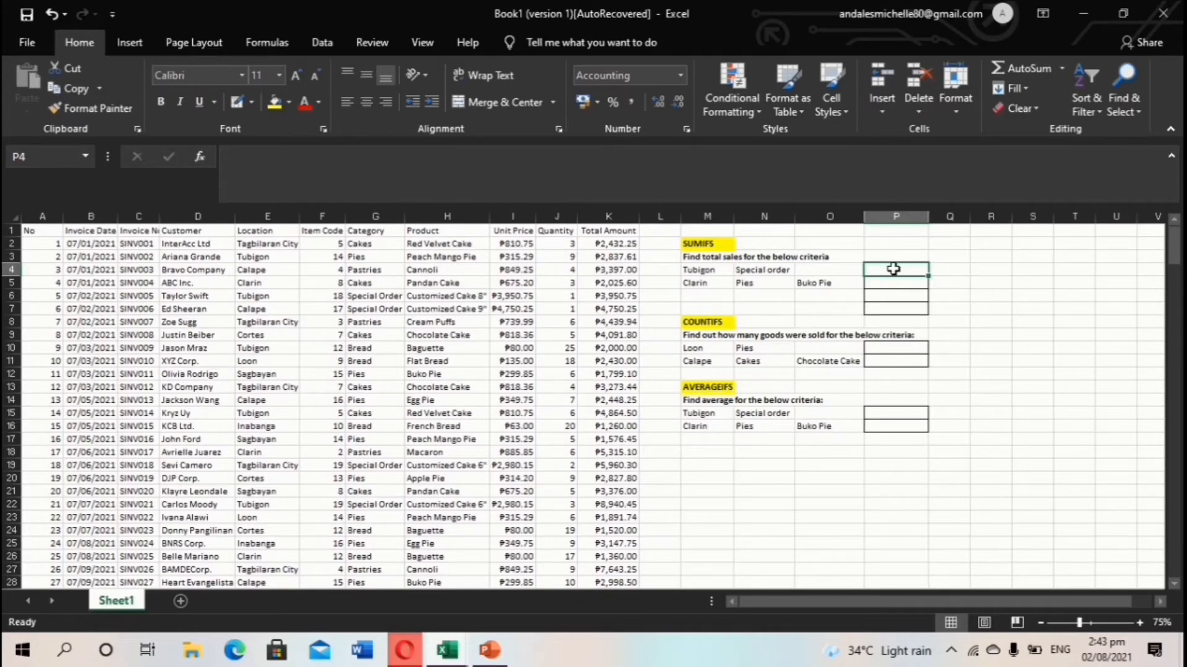
# Start a SUMIFS formula in P4 with sum range K2:K51.
pyautogui.write('=SUM')
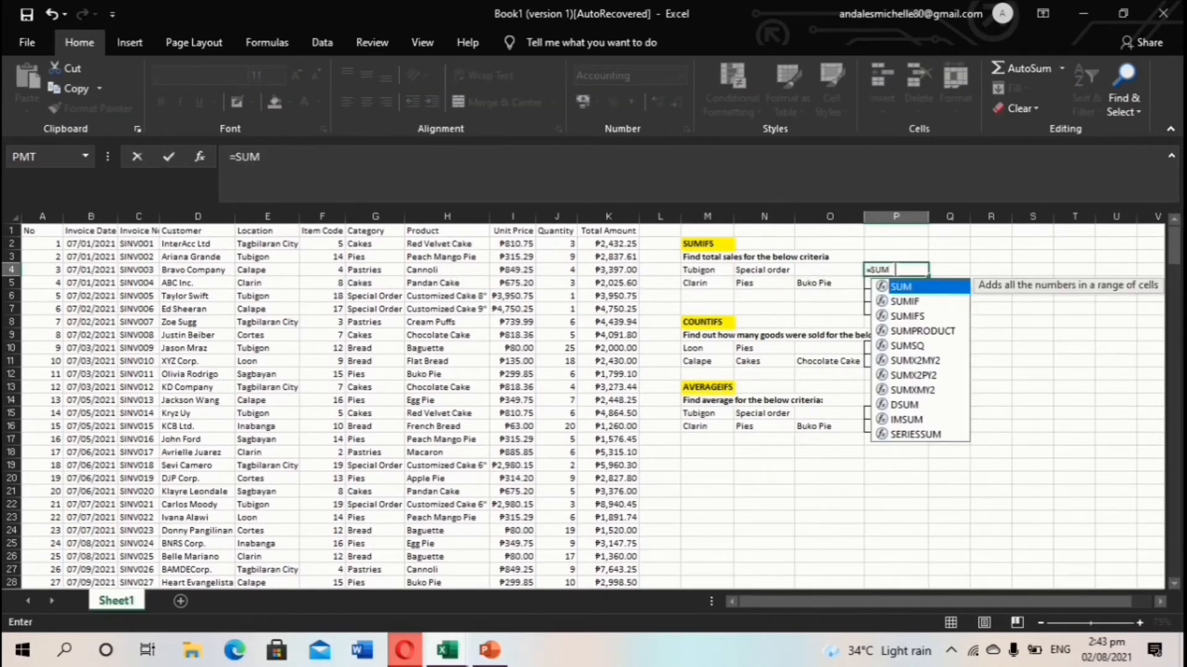
pyautogui.doubleClick(932, 312)
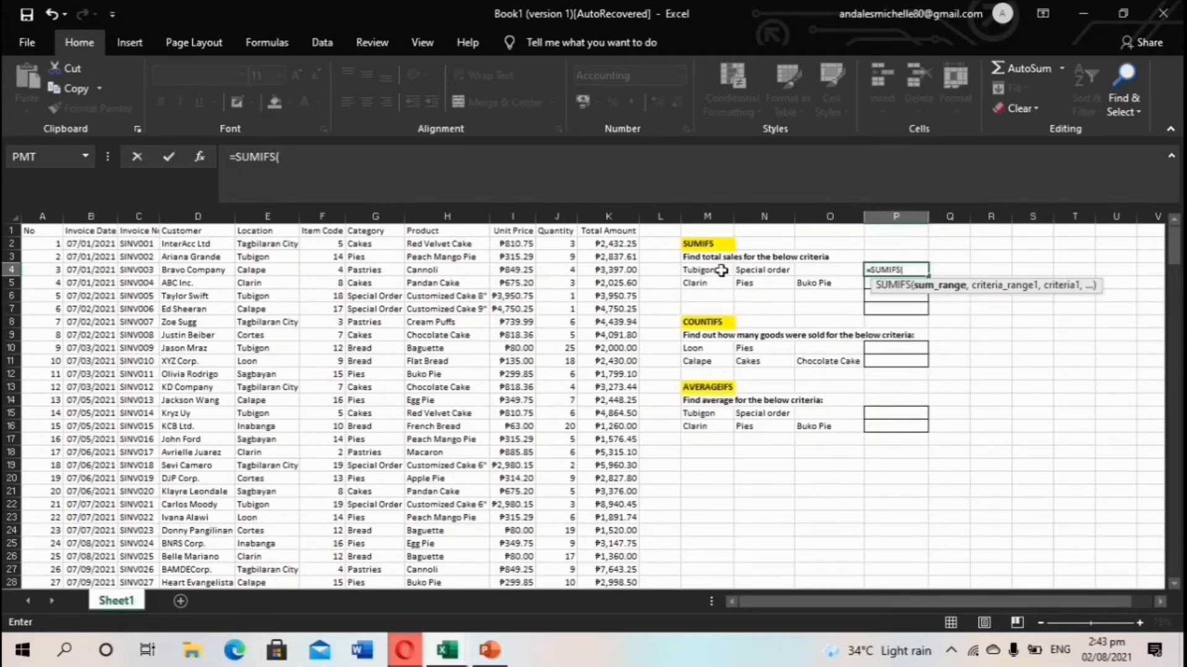
pyautogui.click(618, 245)
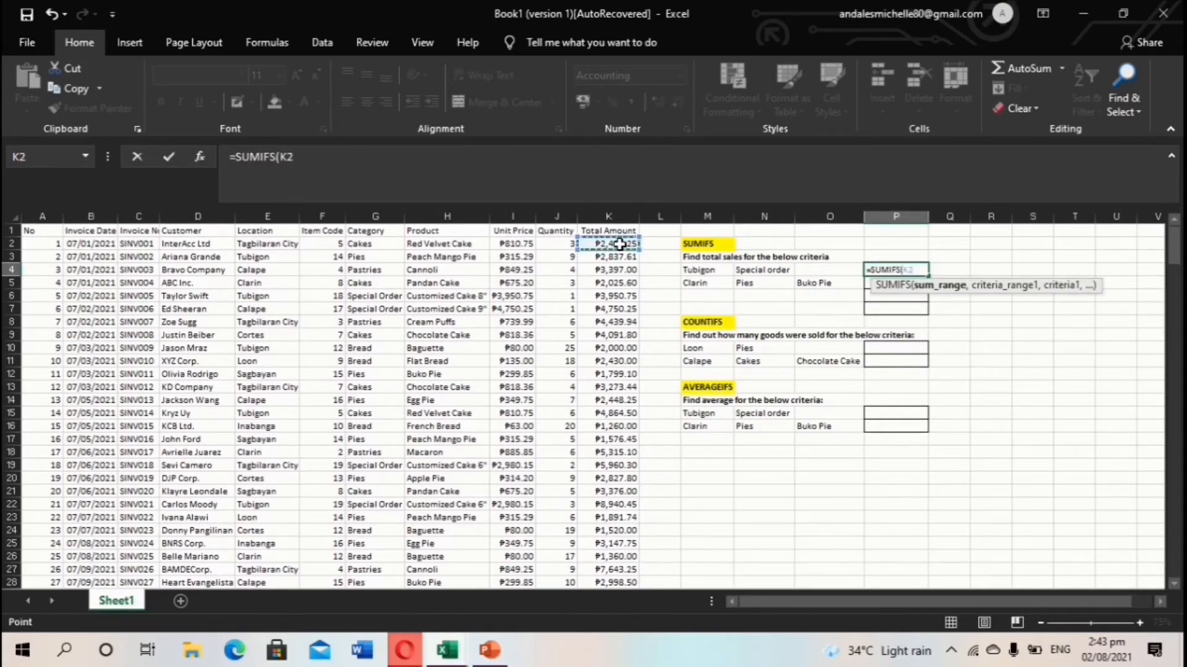
pyautogui.hotkey('ctrl', 'shift', 'Down')
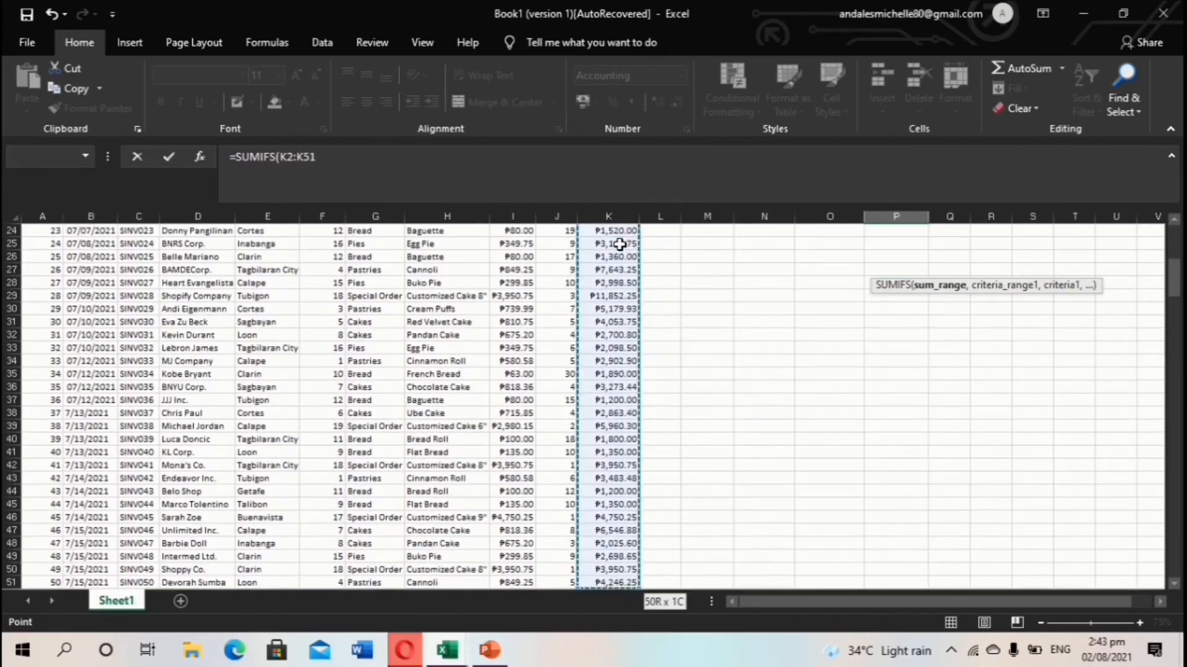
pyautogui.write(',')
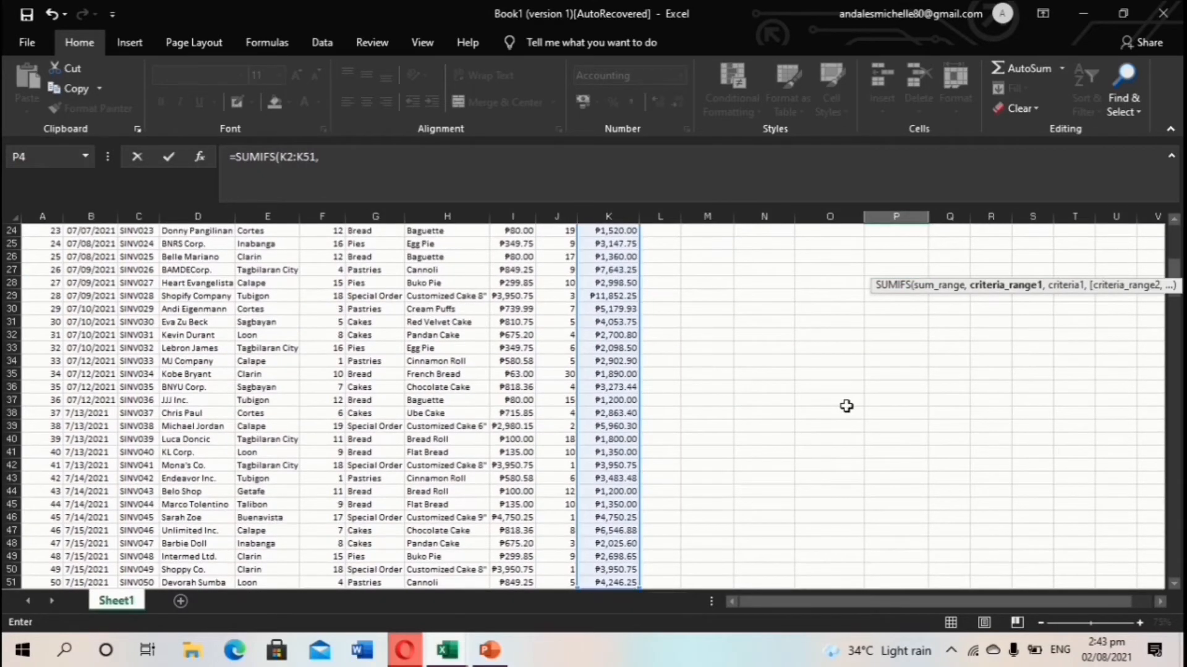
pyautogui.scroll(8, 805, 426)
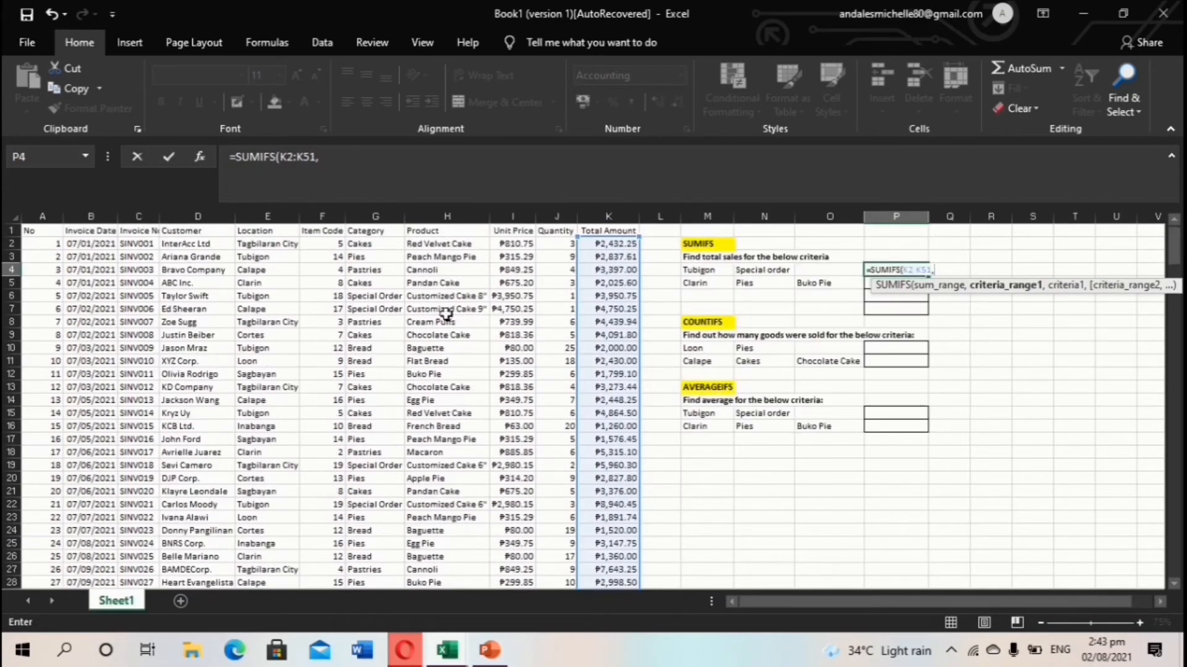
# Add the Location range E2:E51 with Tubigon in M4 as the first criterion.
pyautogui.click(271, 243)
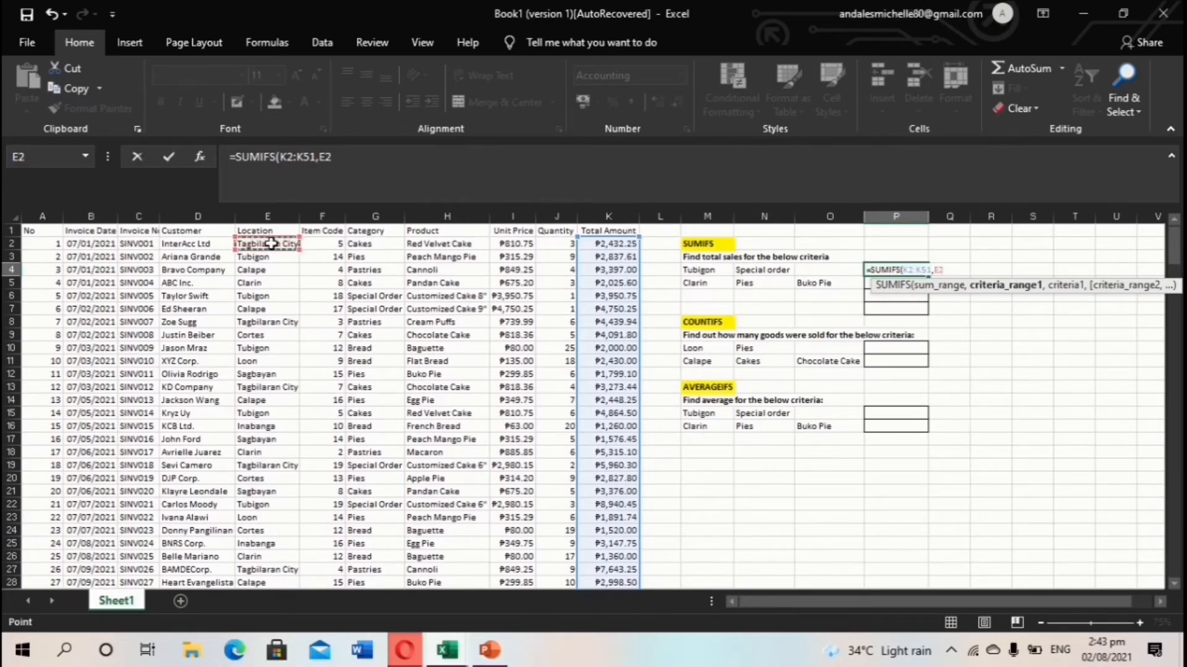
pyautogui.hotkey('ctrl', 'shift', 'Down')
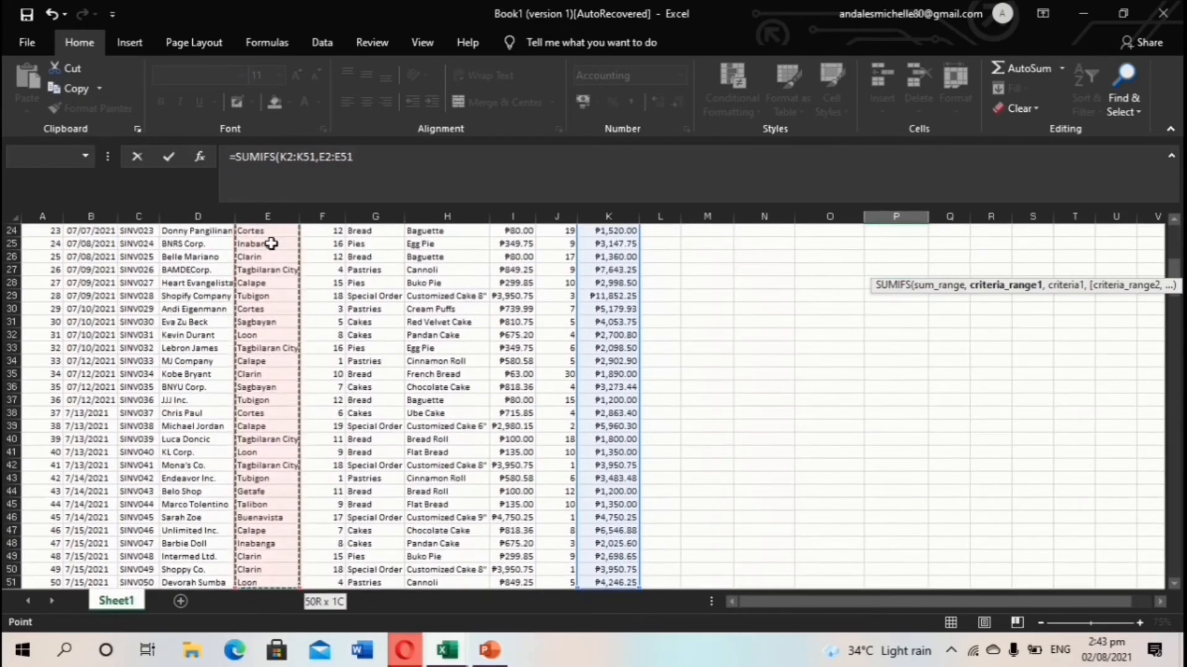
pyautogui.write(',')
pyautogui.scroll(1, 667, 365)
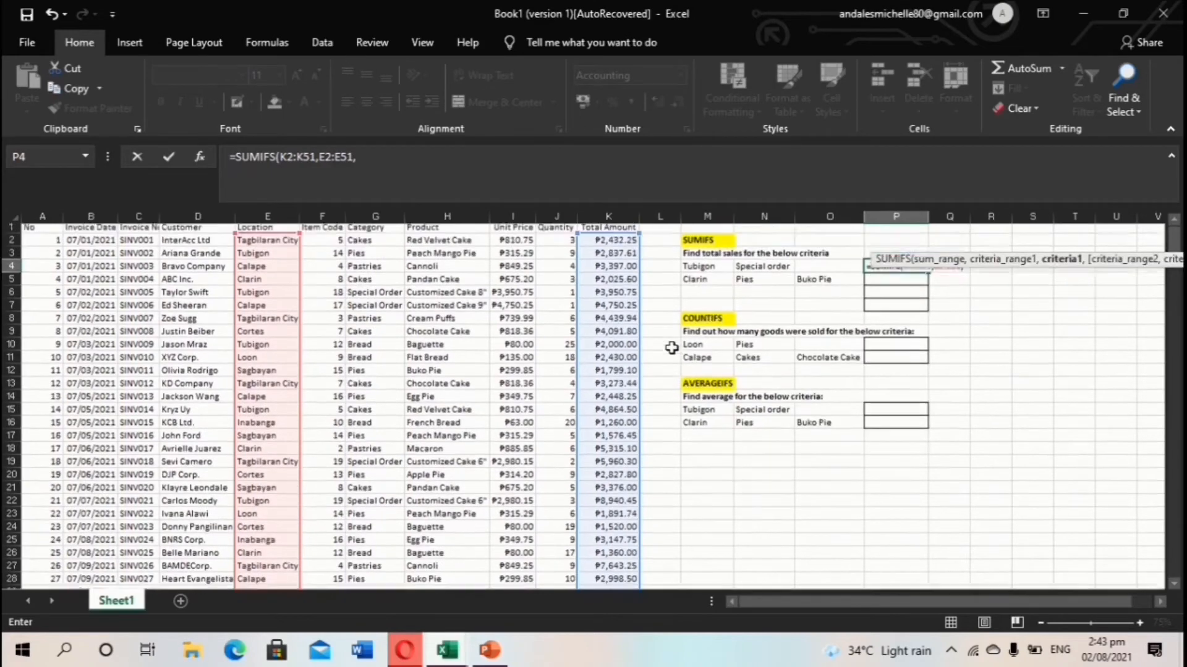
pyautogui.click(714, 271)
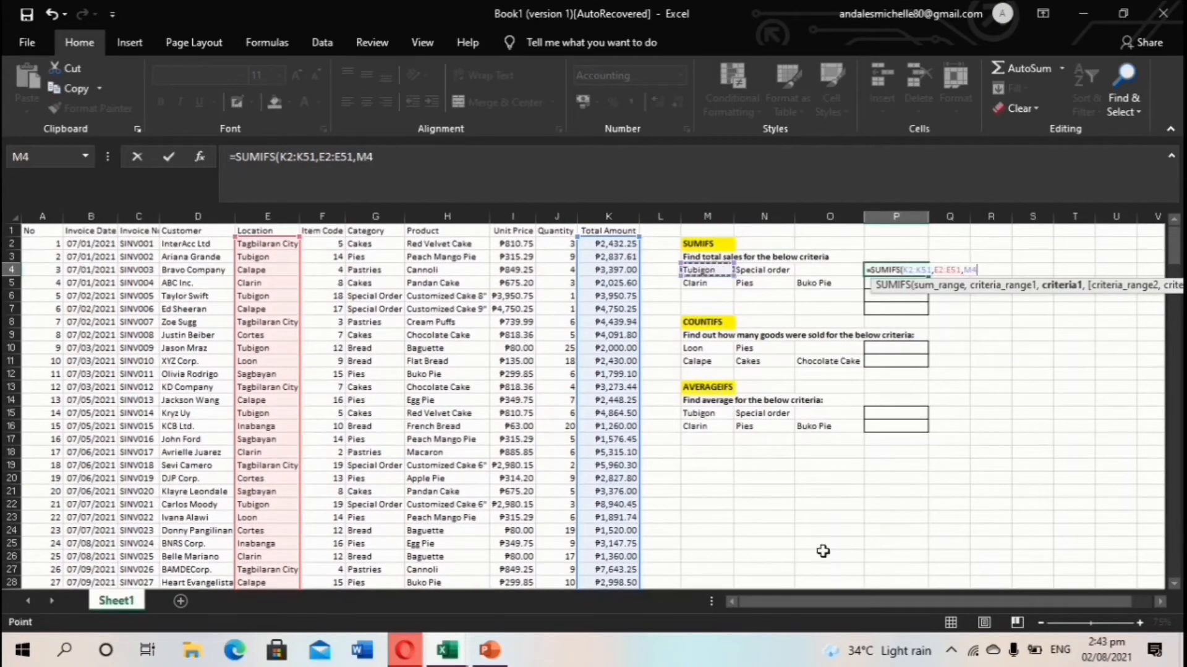
pyautogui.write(',')
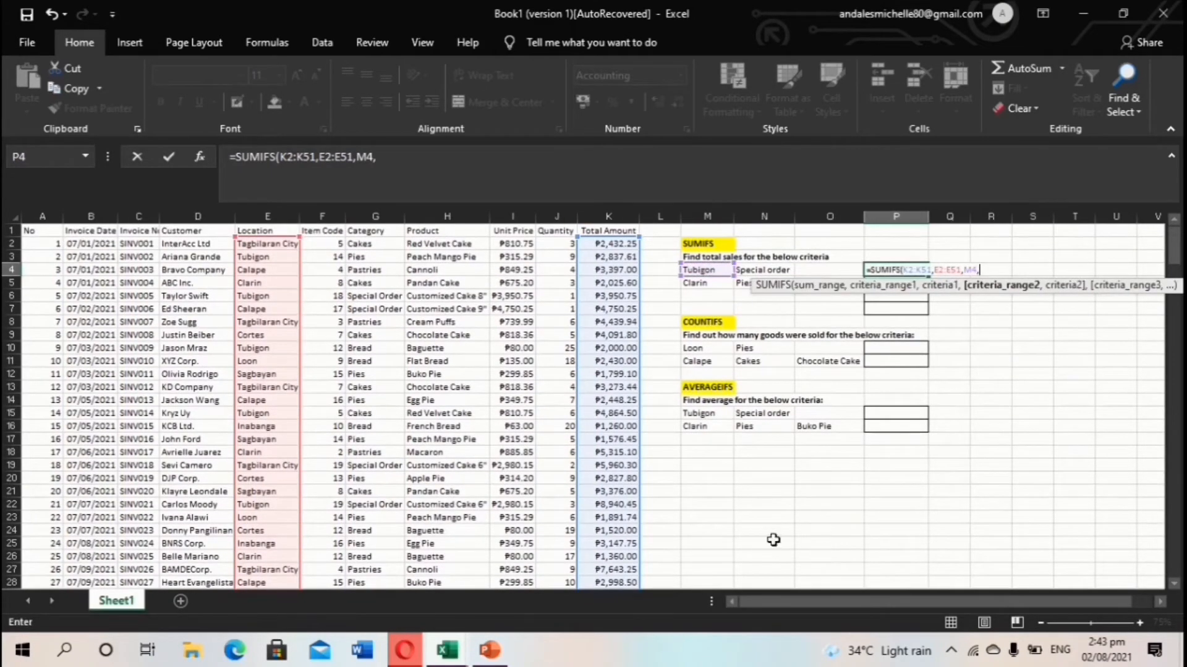
# Add the Category range G2:G51 with Special order in N4, and enter the formula.
pyautogui.click(366, 247)
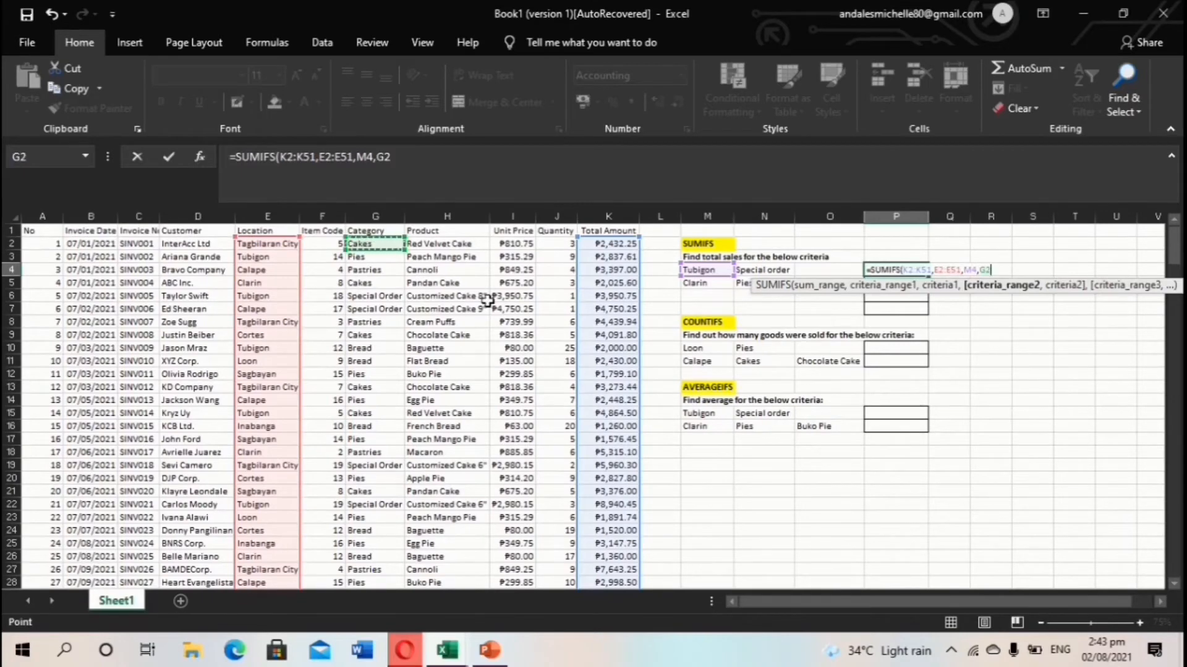
pyautogui.hotkey('ctrl', 'shift', 'Down')
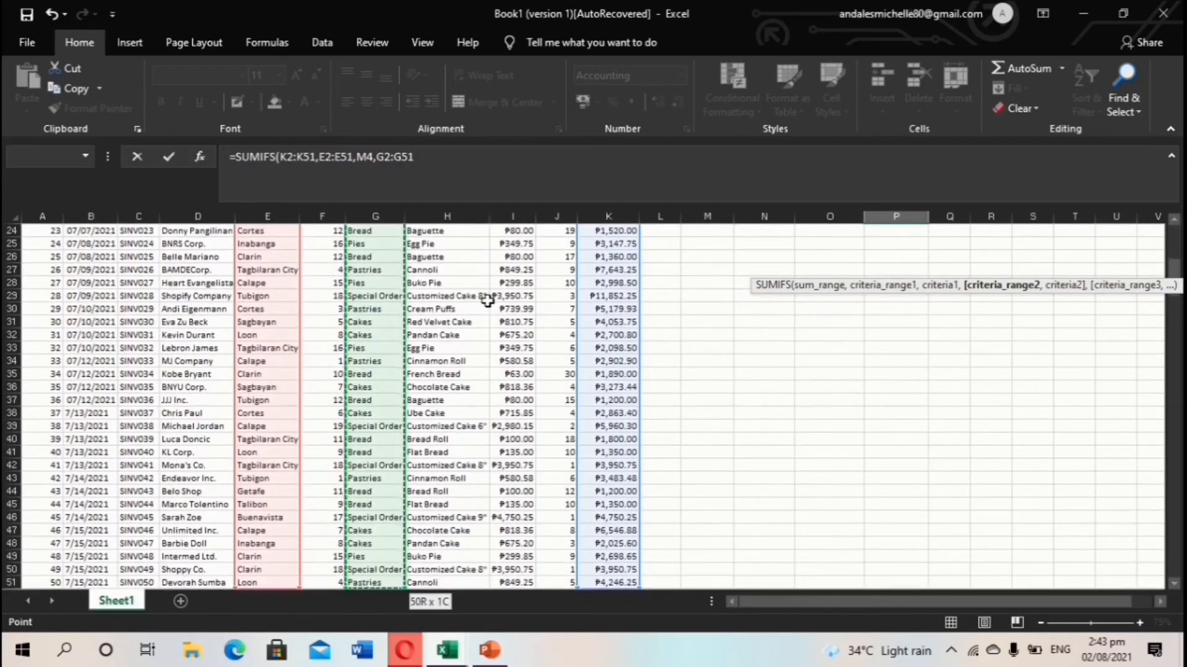
pyautogui.write(',')
pyautogui.scroll(8, 741, 406)
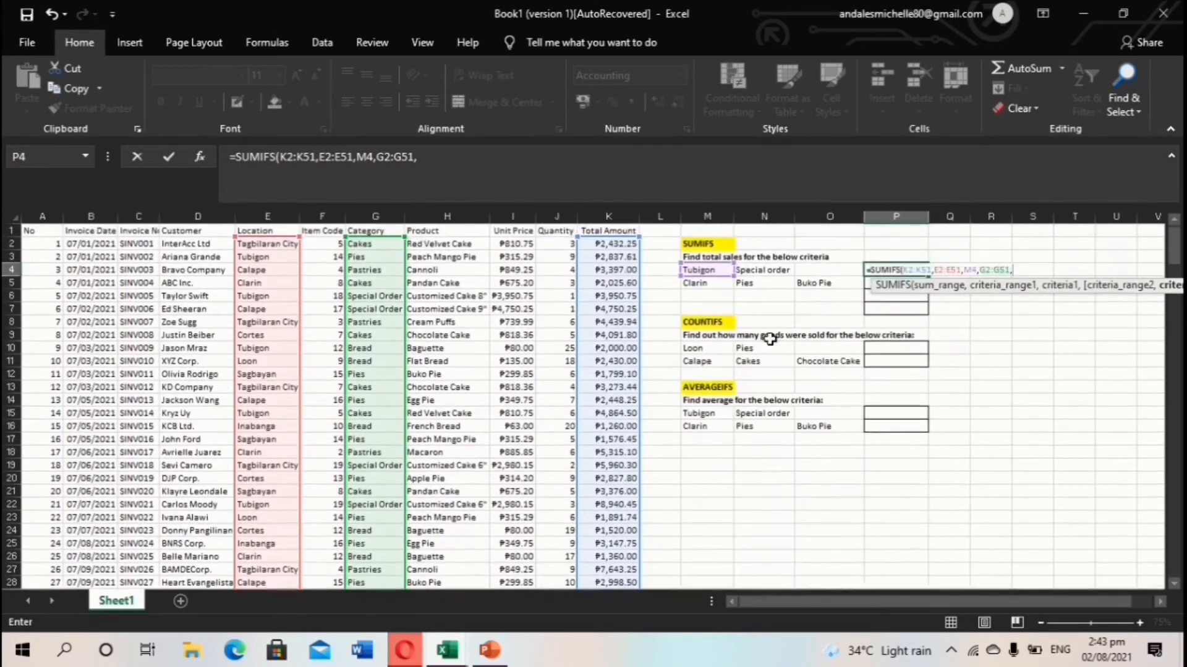
pyautogui.click(763, 271)
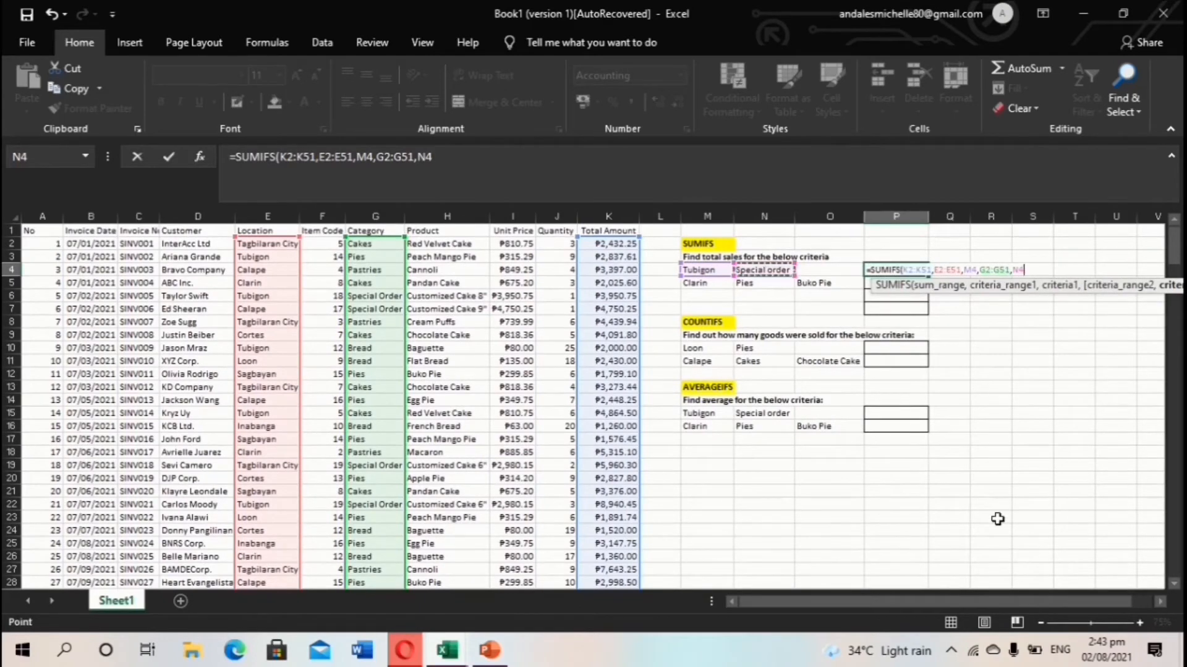
pyautogui.press('Return')
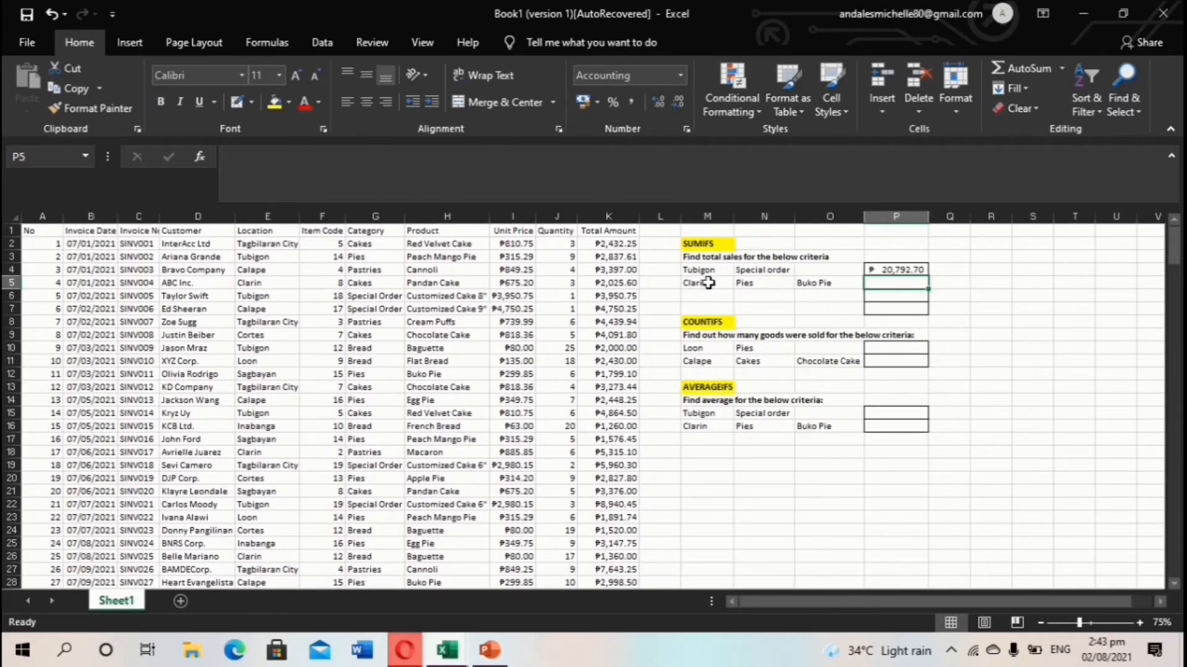
# Start a SUMIFS formula in P5 with sum range K2:K51.
pyautogui.click(899, 270)
pyautogui.doubleClick(882, 288)
pyautogui.write('=')
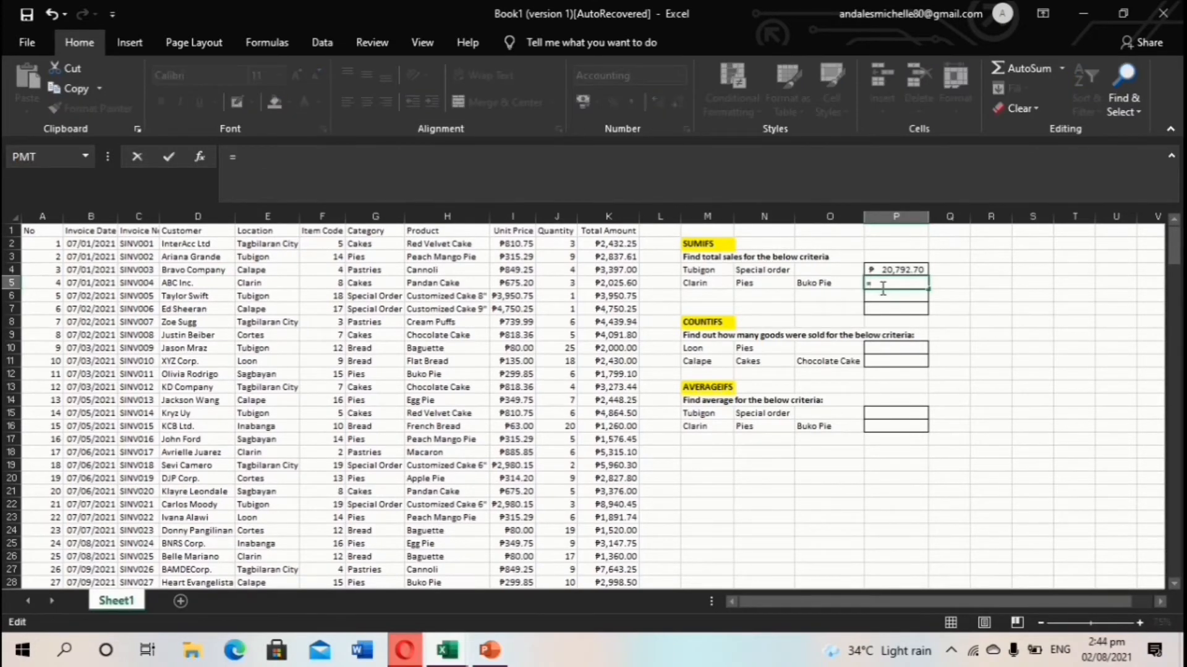
pyautogui.write('SUM')
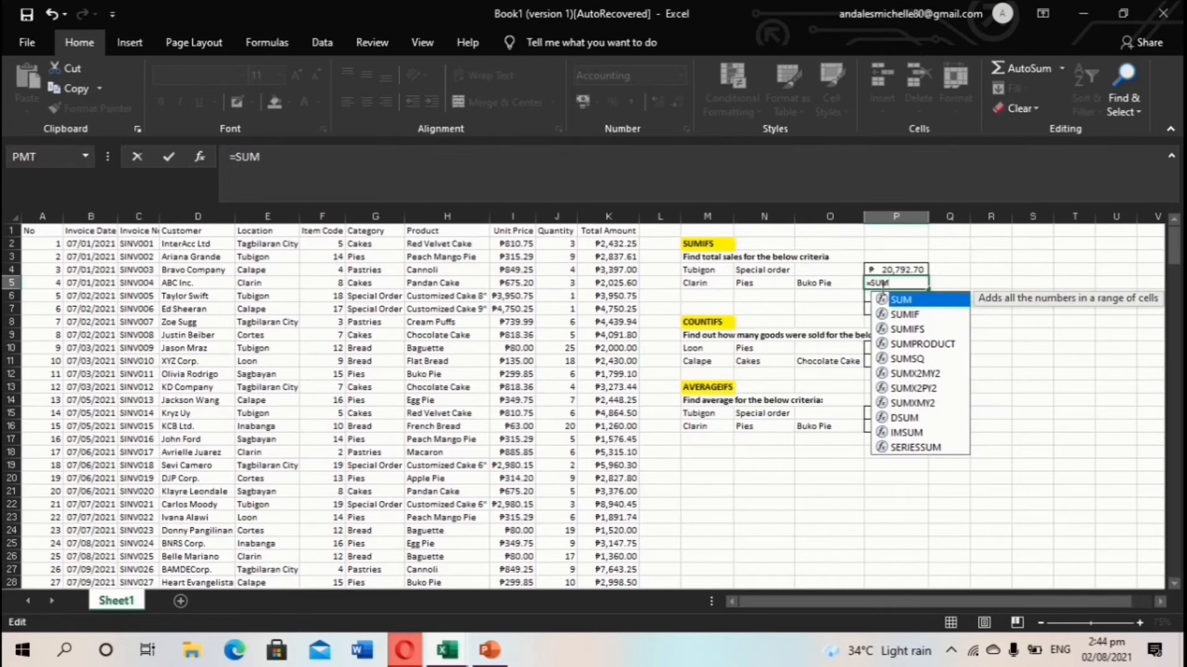
pyautogui.doubleClick(924, 326)
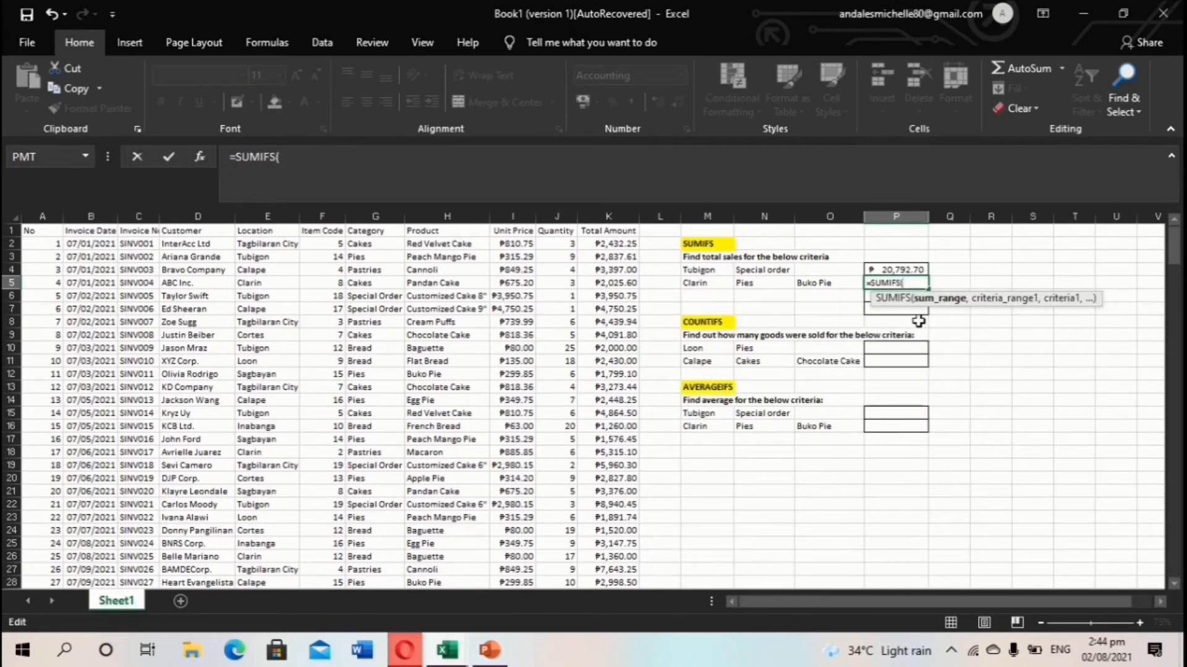
pyautogui.click(620, 244)
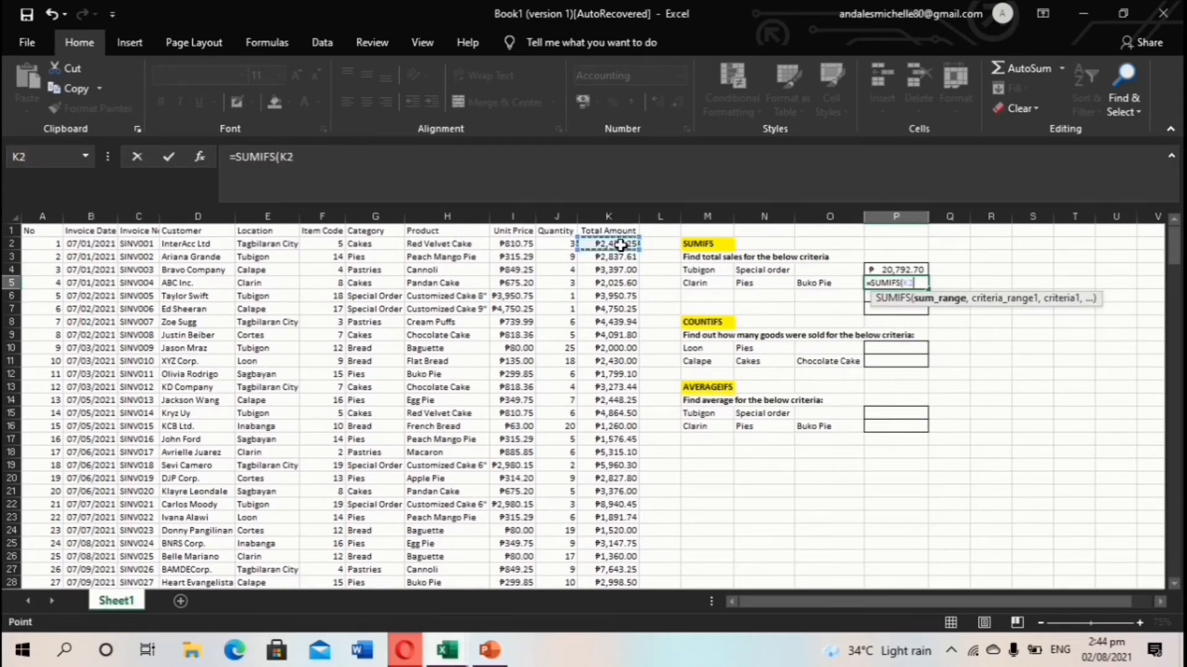
pyautogui.hotkey('ctrl', 'shift', 'Down')
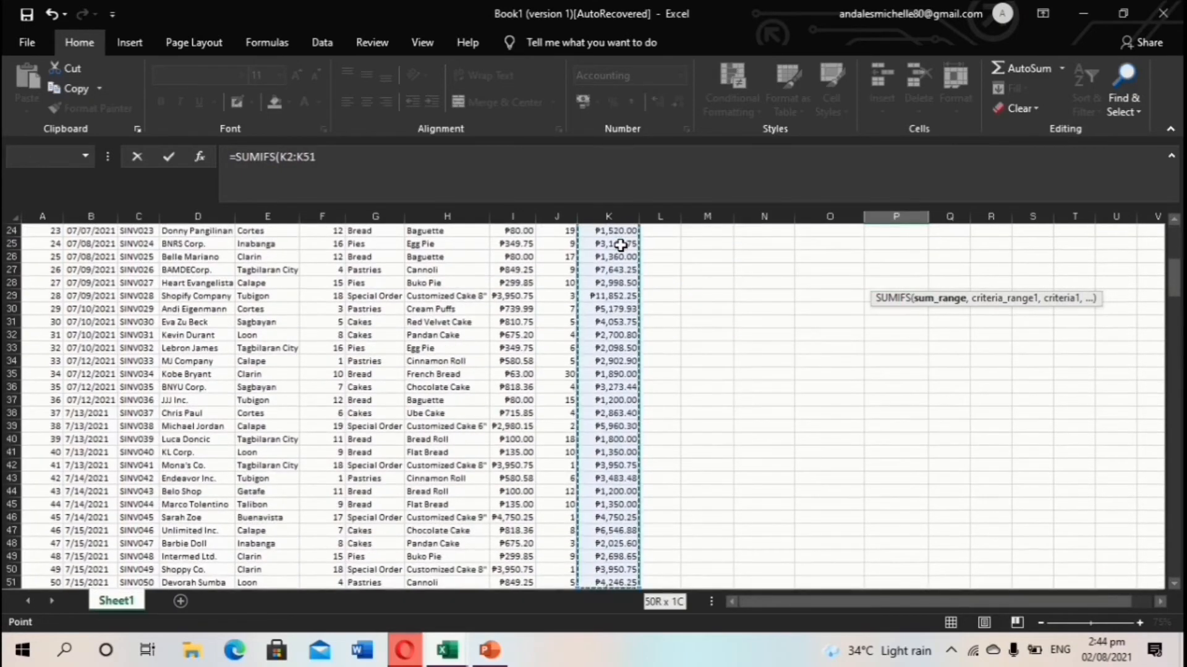
pyautogui.write(',')
pyautogui.scroll(6, 799, 325)
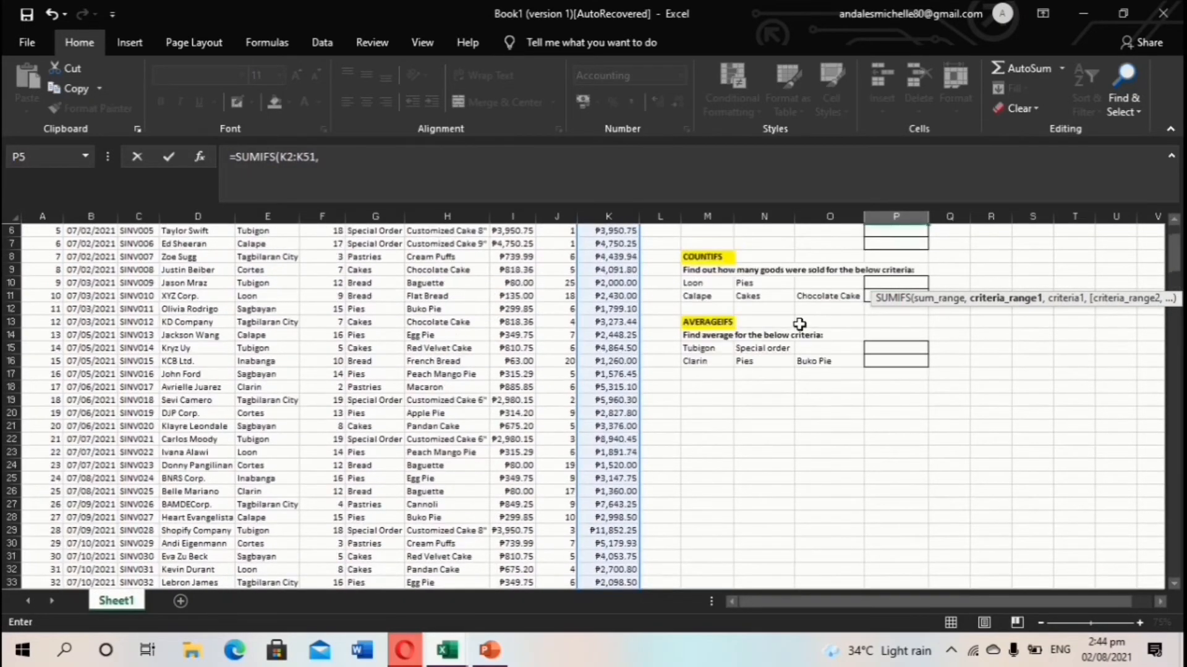
pyautogui.scroll(2, 266, 309)
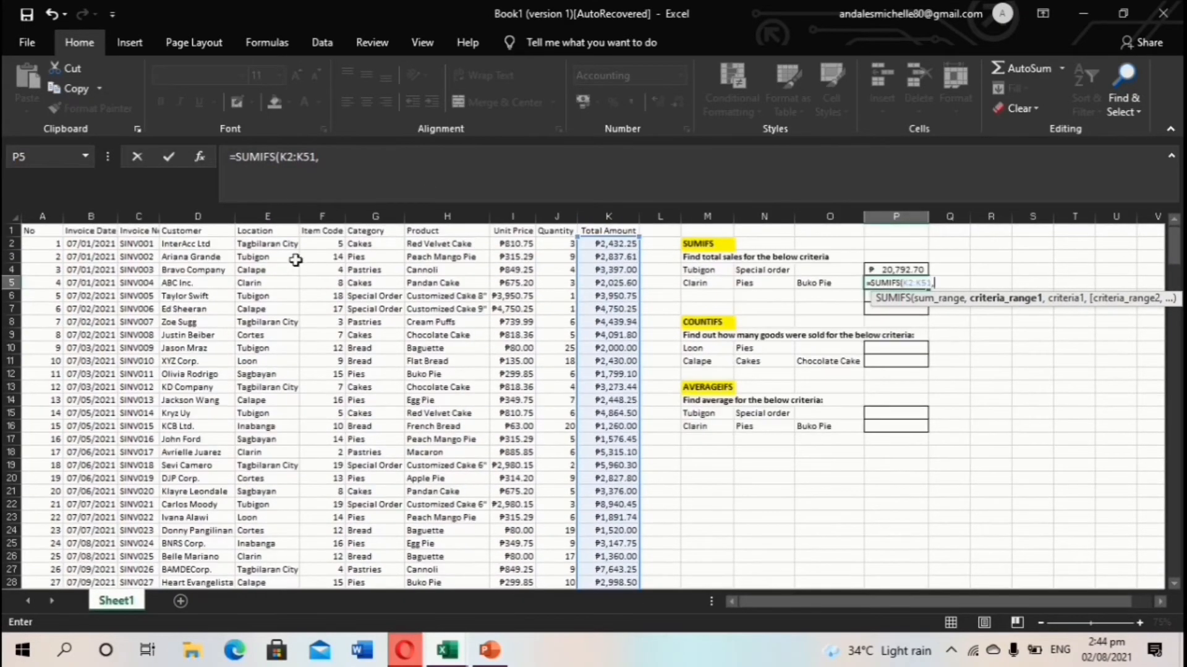
# Add the Location range E2:E51 with Clarin in M5 as the first criterion.
pyautogui.click(288, 245)
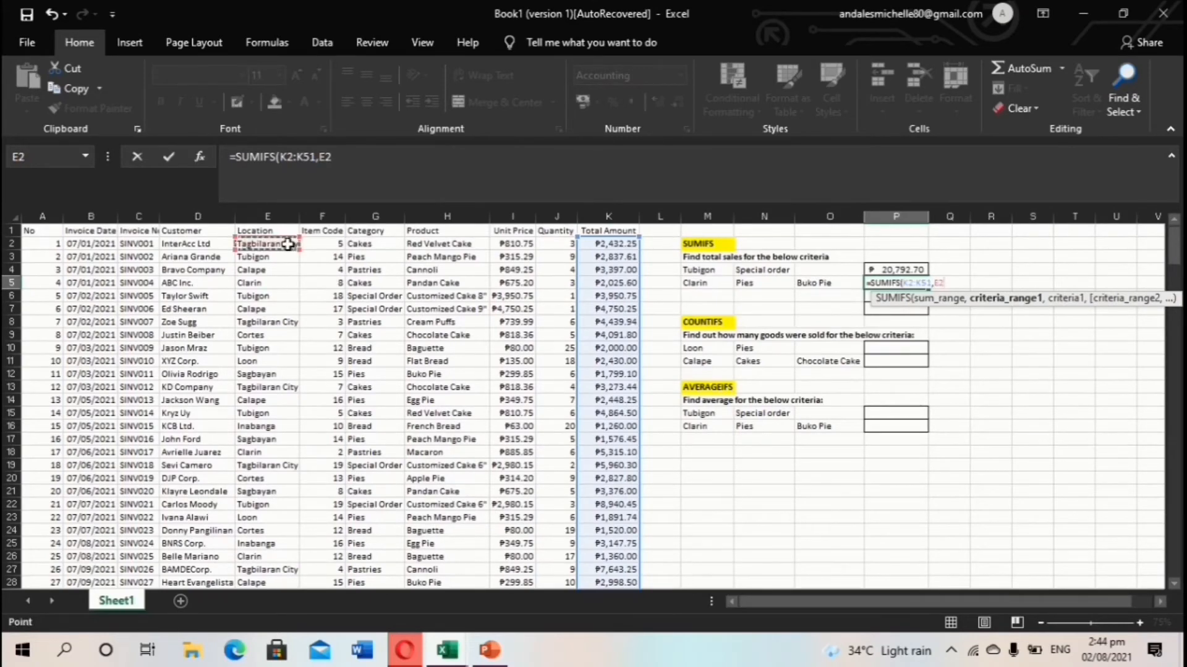
pyautogui.hotkey('ctrl', 'shift', 'Down')
pyautogui.write(',')
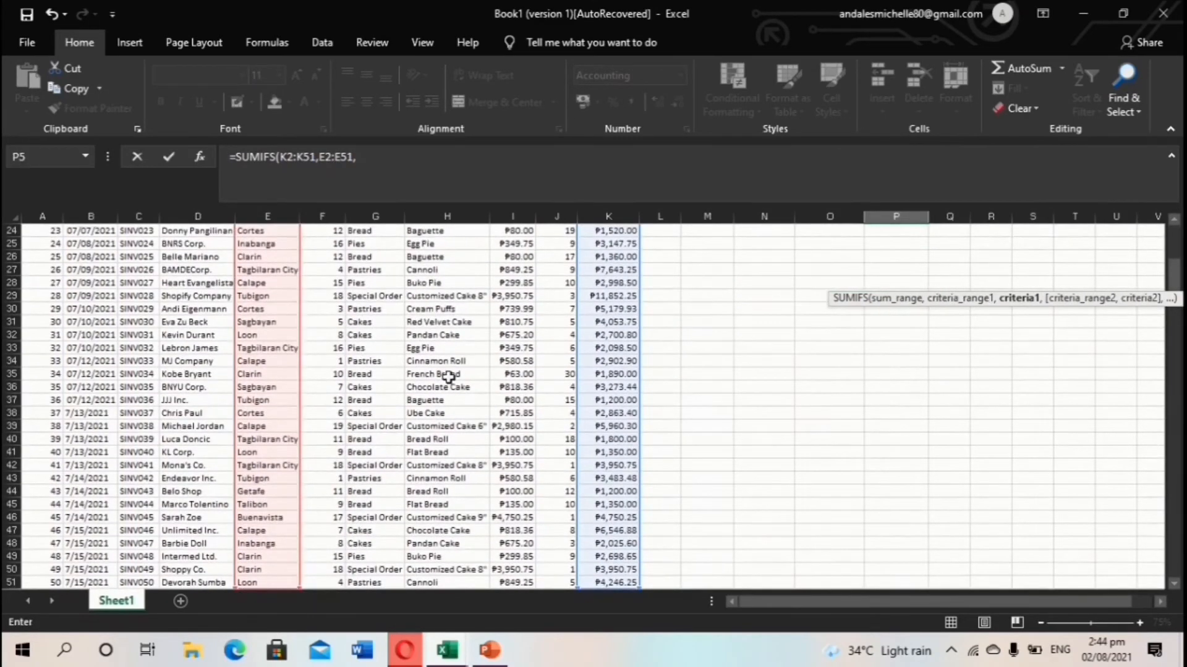
pyautogui.scroll(1, 497, 391)
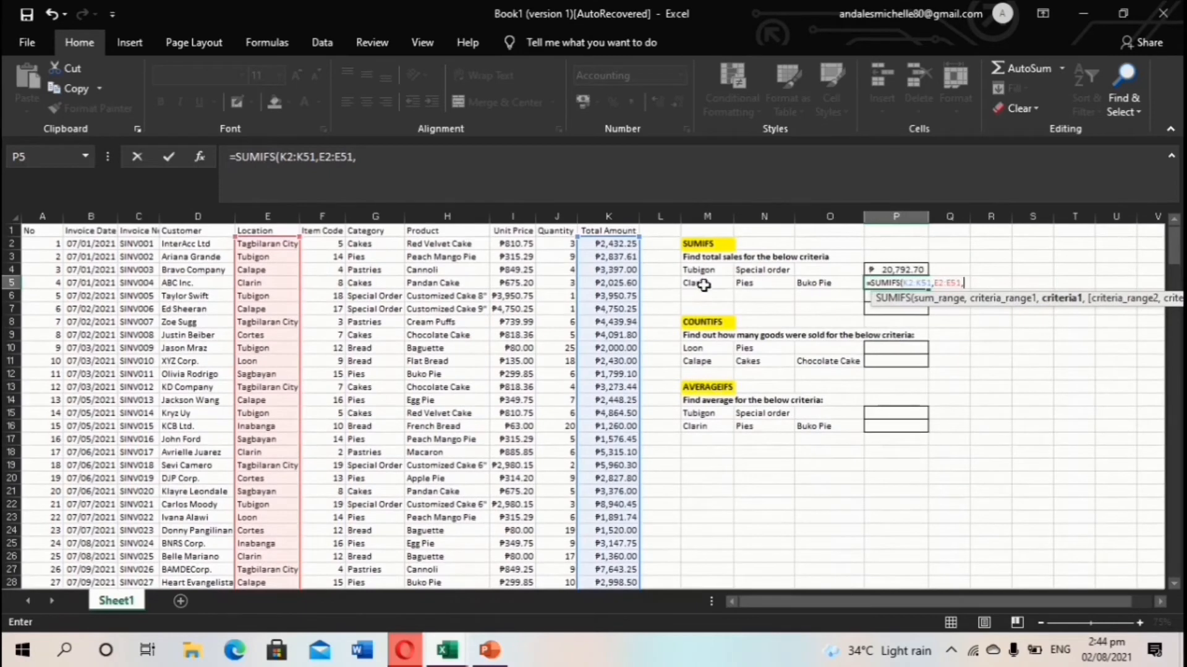
pyautogui.click(700, 283)
pyautogui.write(',')
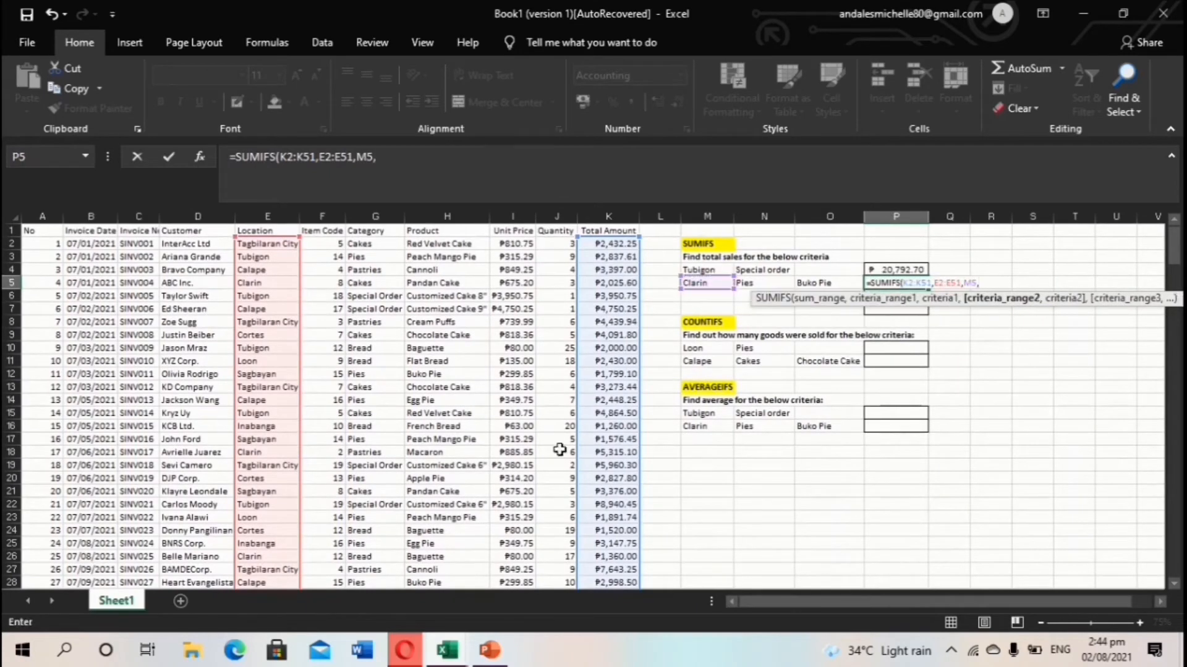
# Add the Category range G2:G51 with Pies in N5 as the second criterion.
pyautogui.click(368, 245)
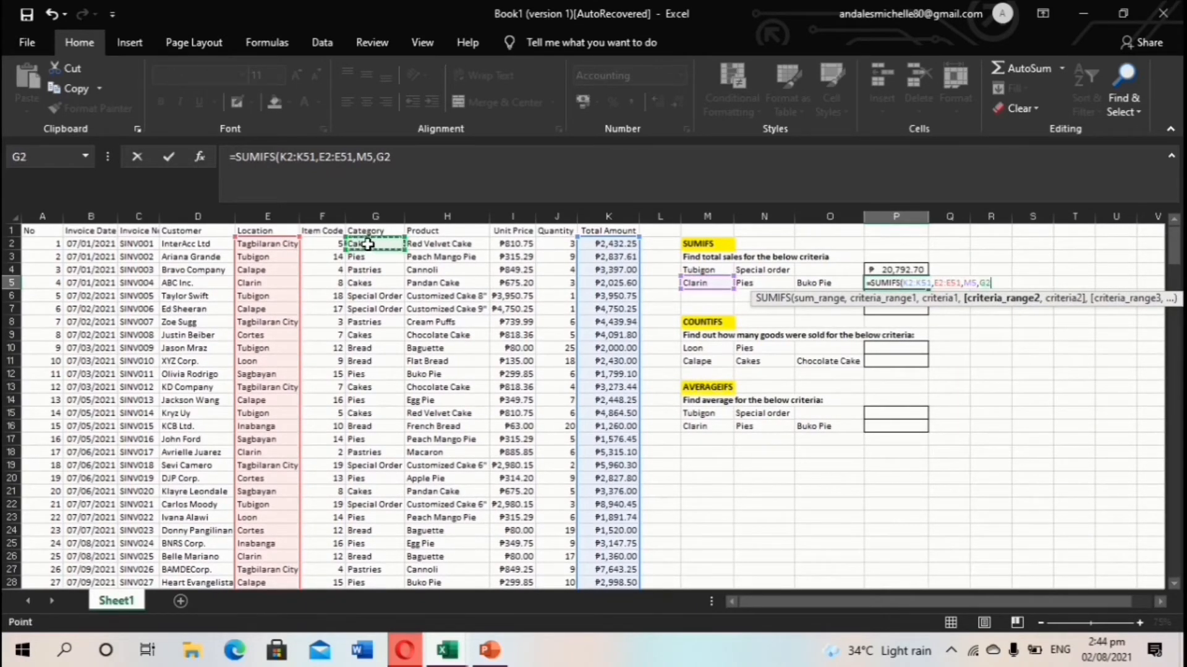
pyautogui.hotkey('ctrl', 'shift', 'Down')
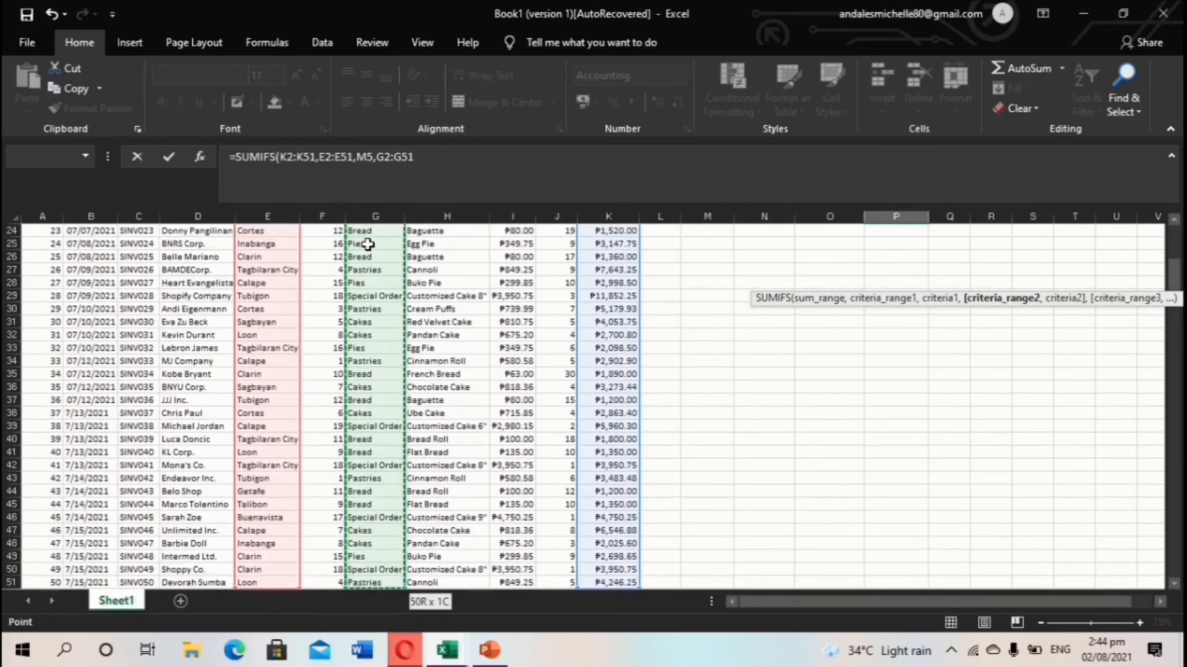
pyautogui.write(',')
pyautogui.scroll(8, 649, 294)
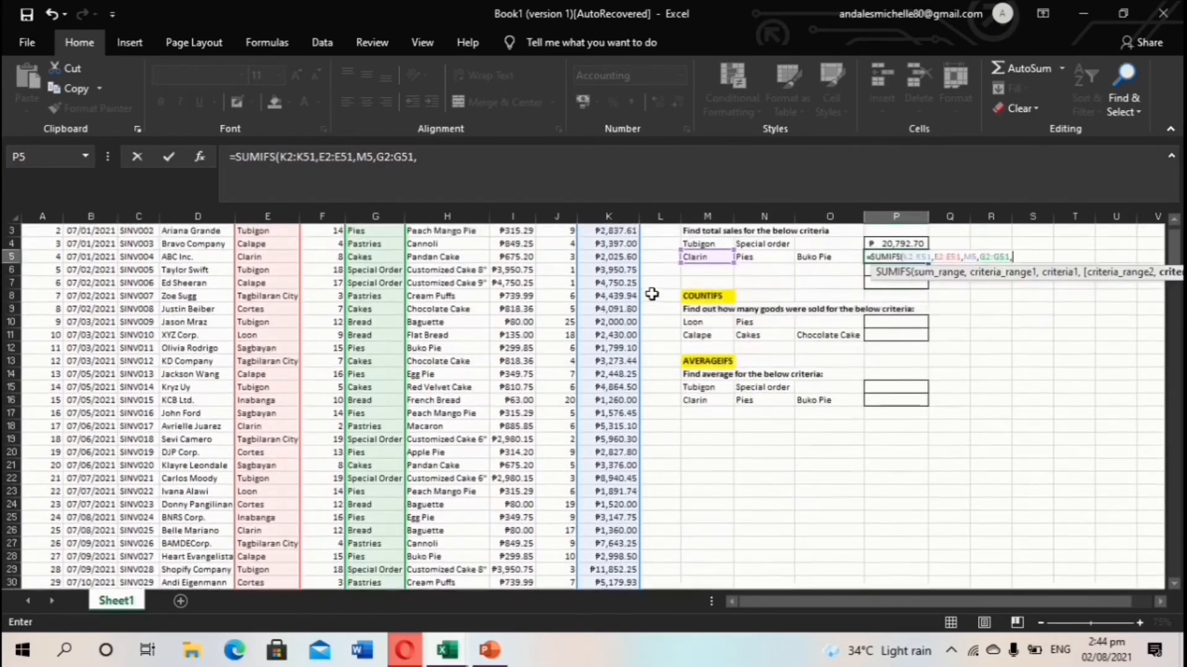
pyautogui.click(778, 280)
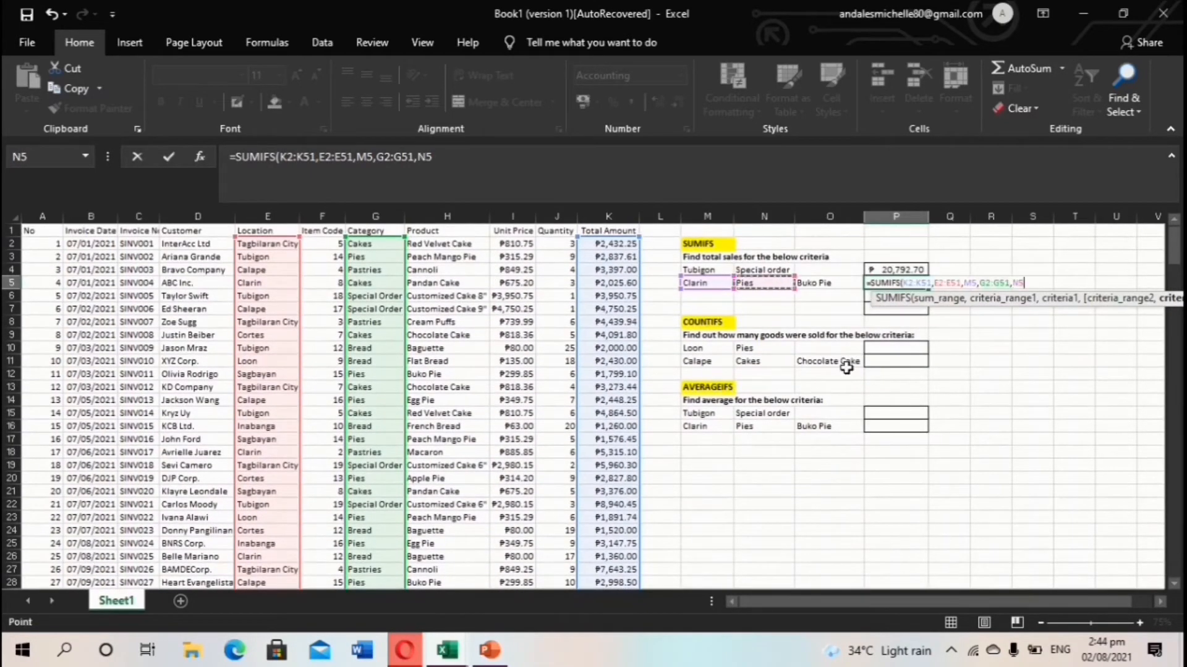
pyautogui.write(',')
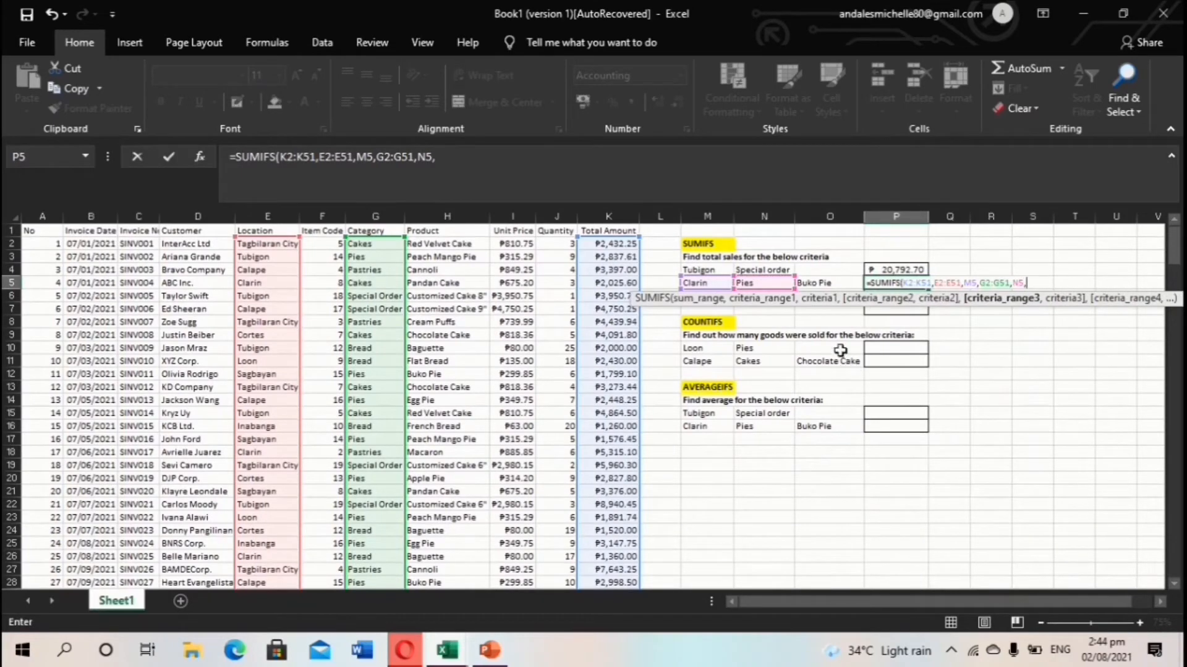
# Add the Product range H2:H51 with Buko Pie in O5, and enter the formula.
pyautogui.click(447, 244)
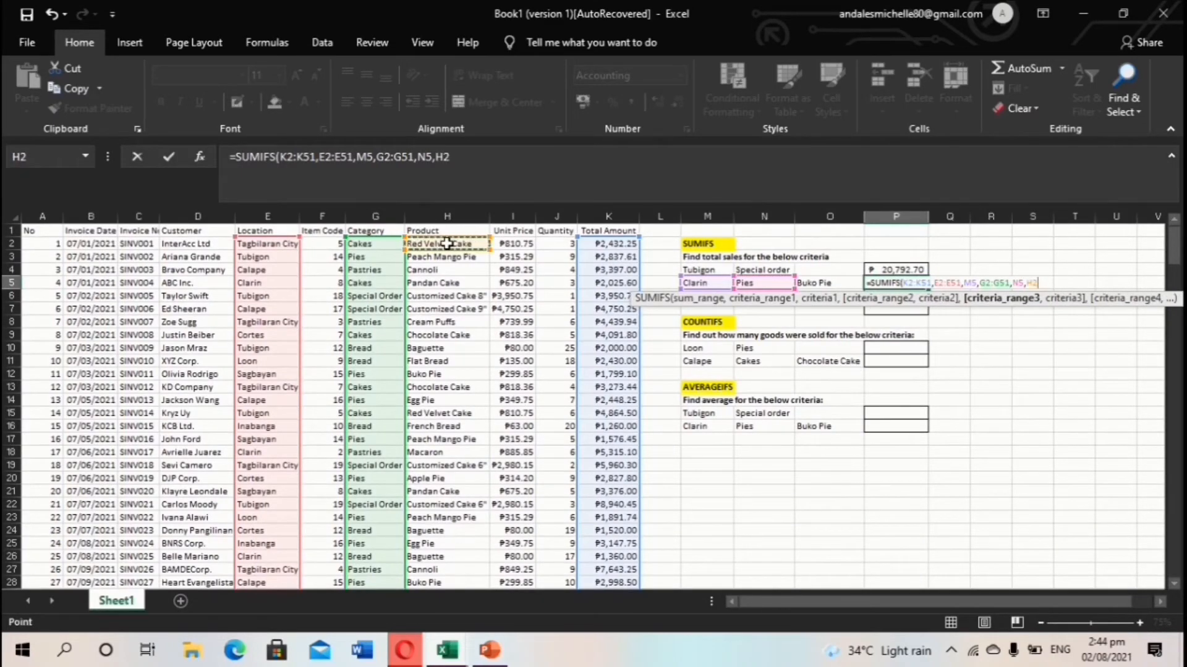
pyautogui.hotkey('ctrl', 'shift', 'Down')
pyautogui.write(',')
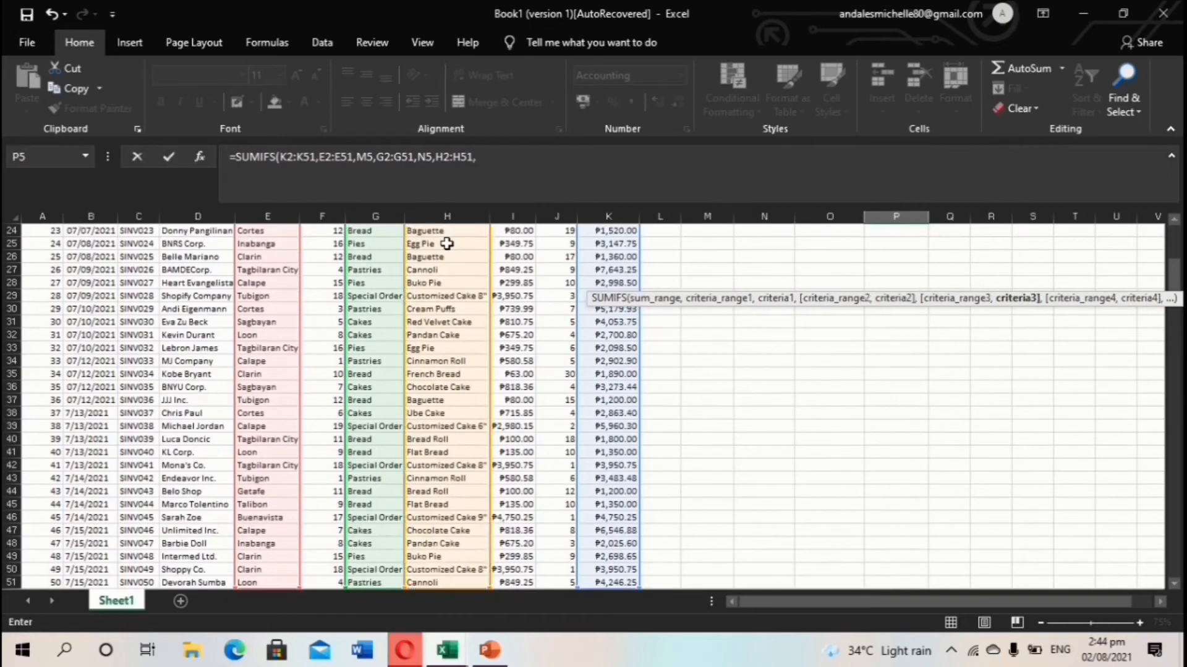
pyautogui.scroll(8, 750, 400)
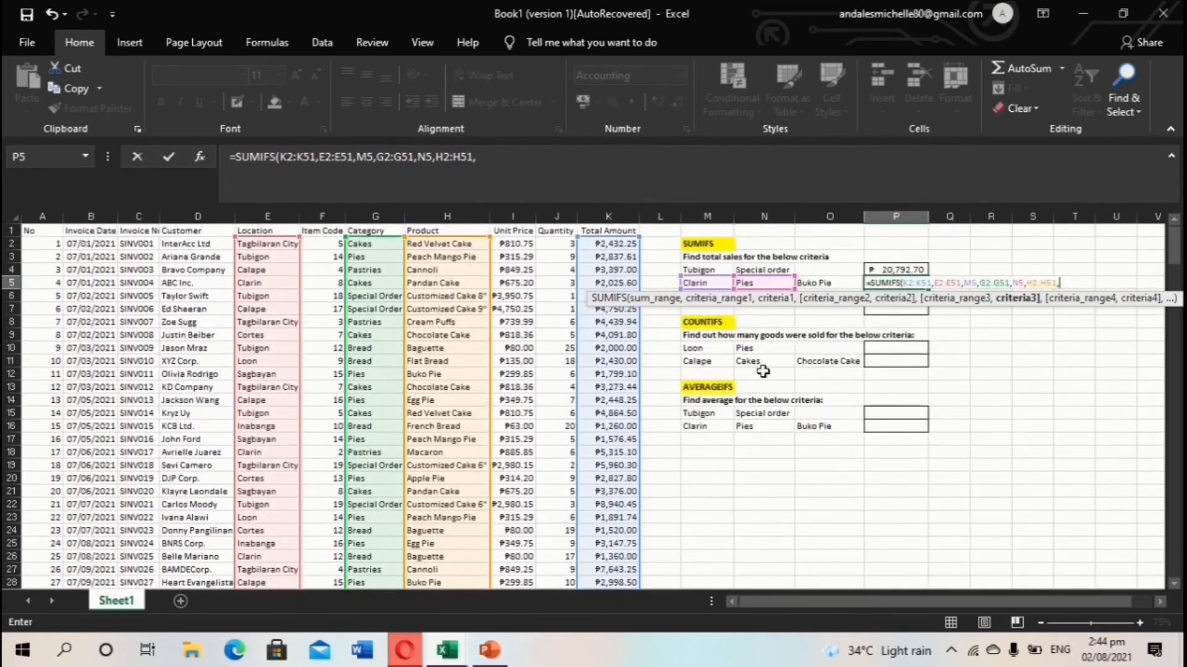
pyautogui.click(834, 283)
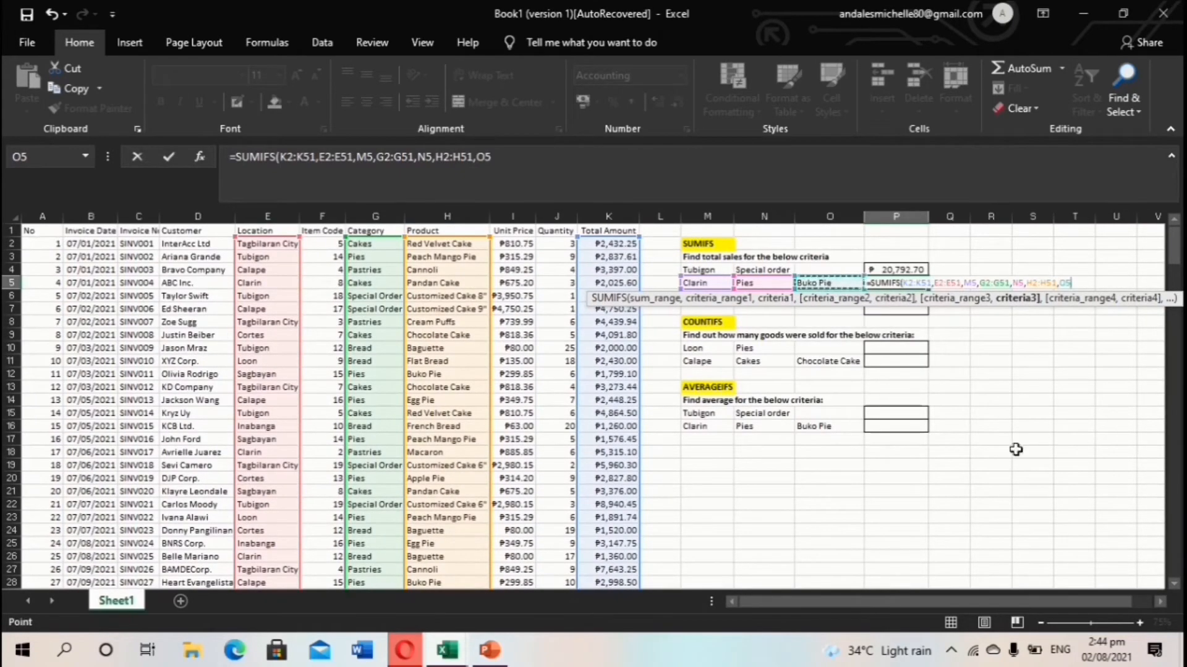
pyautogui.press('Return')
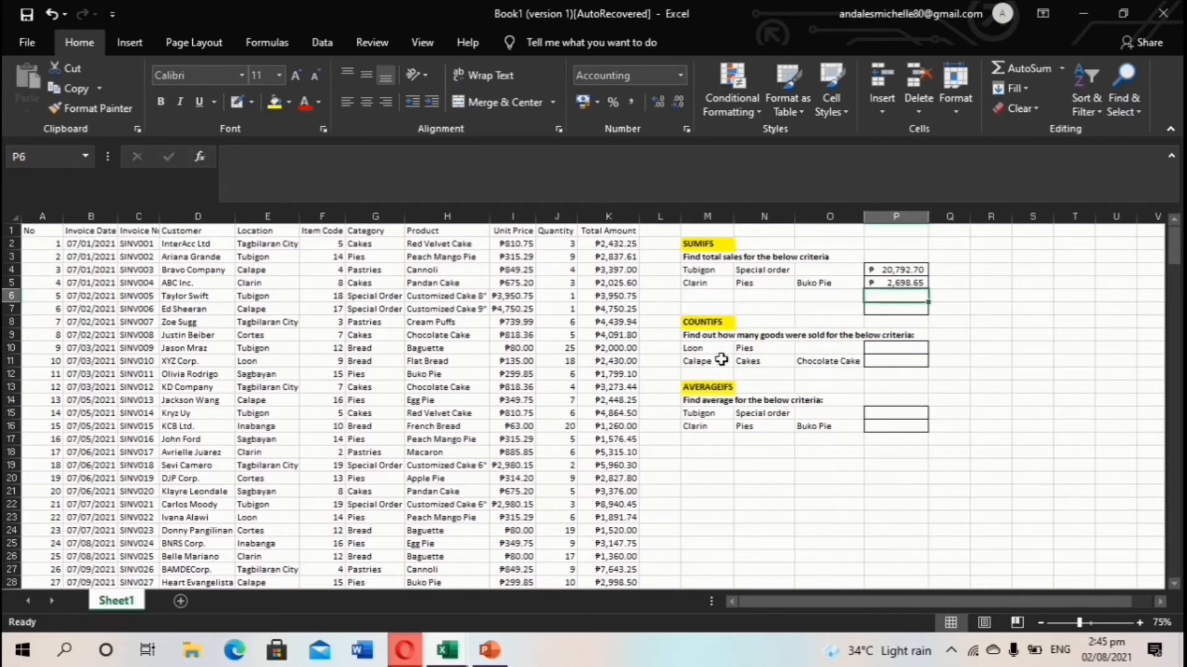
# Start a COUNTIFS formula in P10 with Location range E2:E51 and Loon in M10.
pyautogui.click(894, 349)
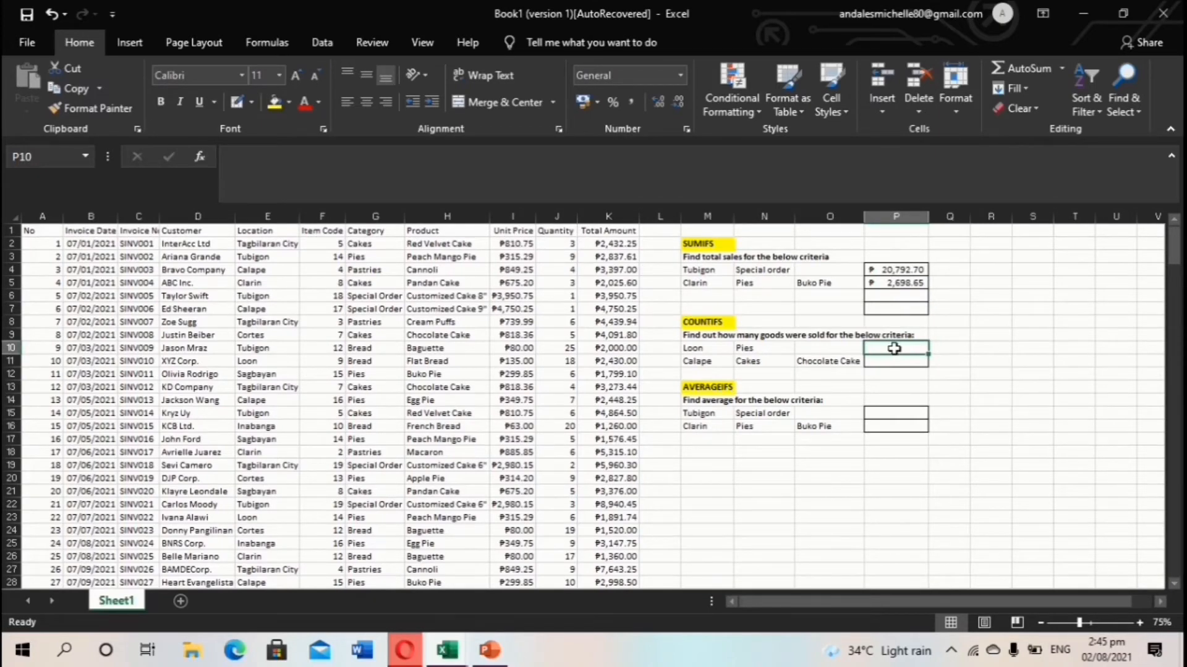
pyautogui.write('=')
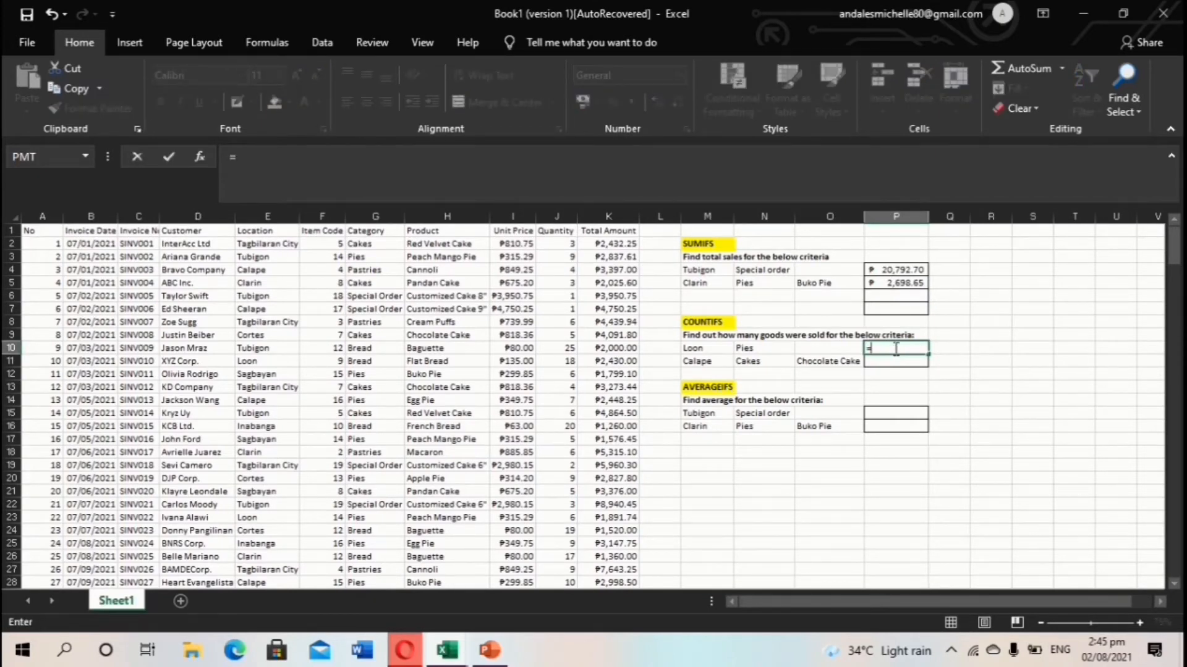
pyautogui.write('COUNT')
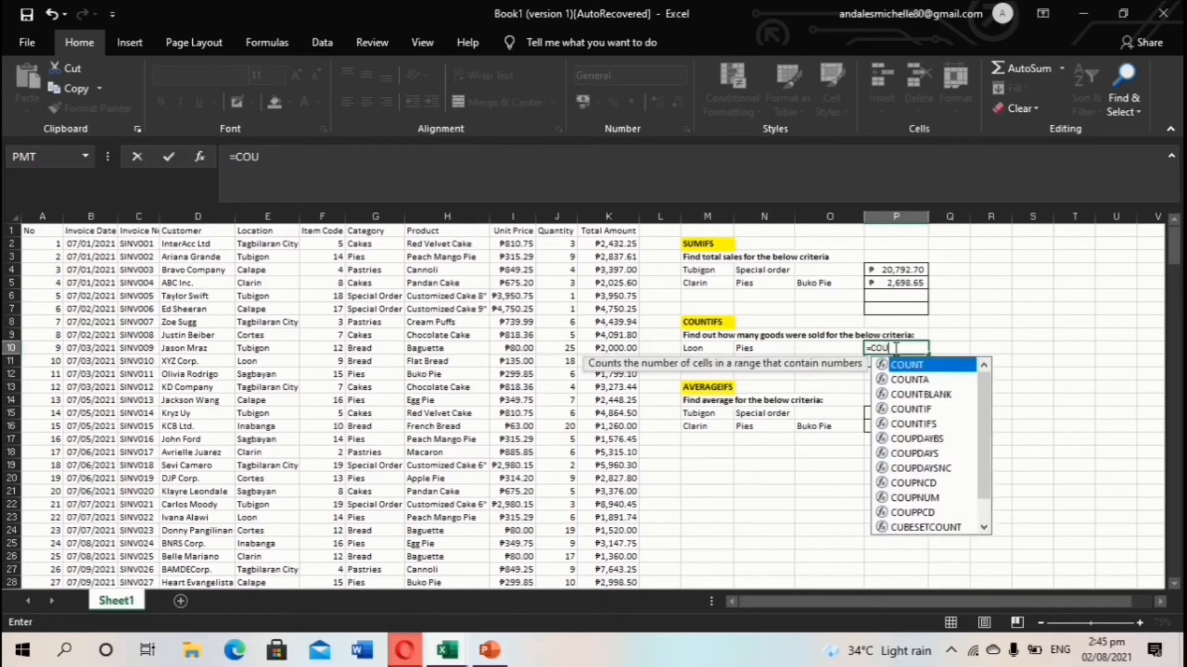
pyautogui.doubleClick(948, 424)
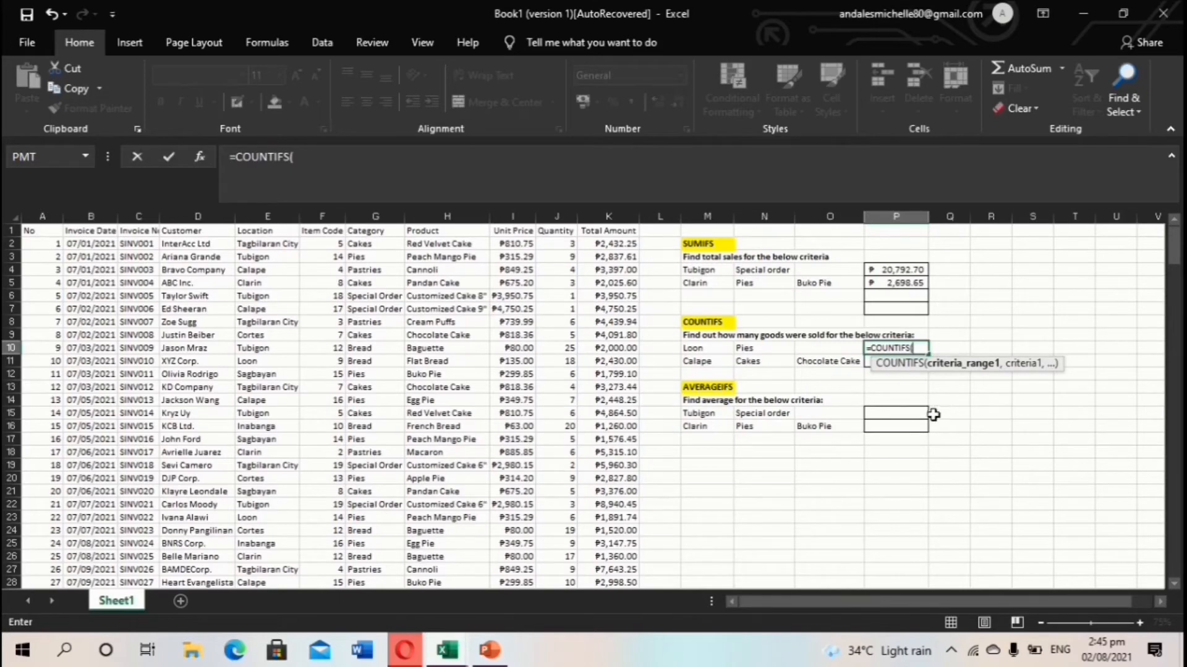
pyautogui.click(282, 246)
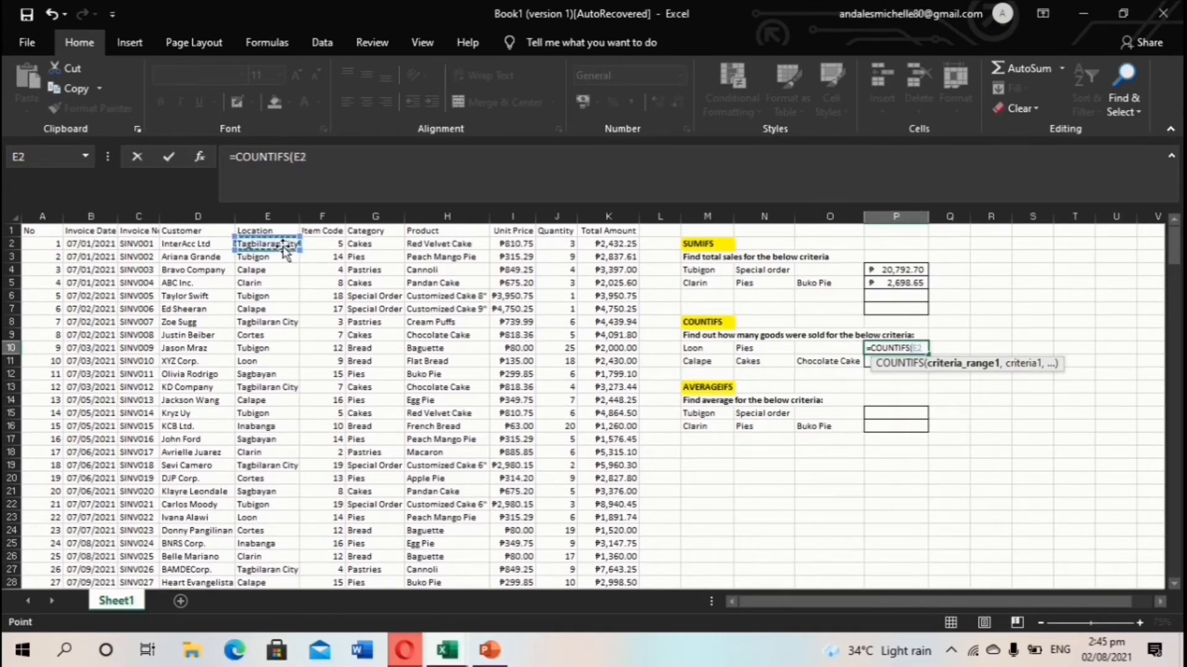
pyautogui.hotkey('ctrl', 'shift', 'Down')
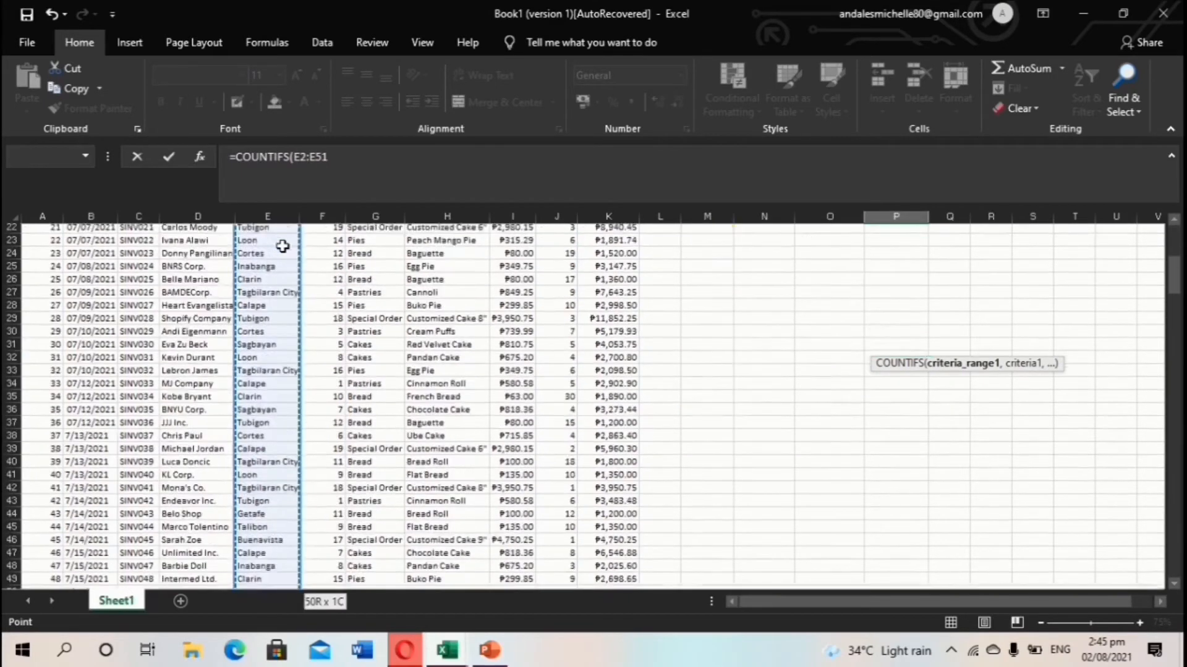
pyautogui.write(',')
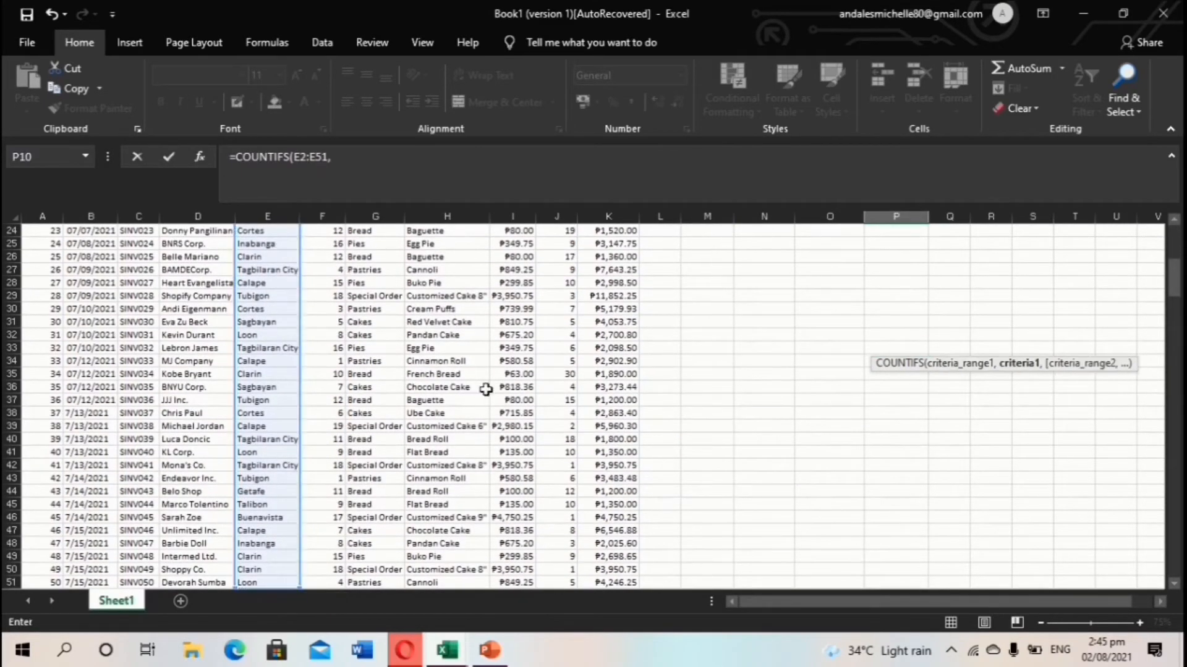
pyautogui.scroll(8, 761, 451)
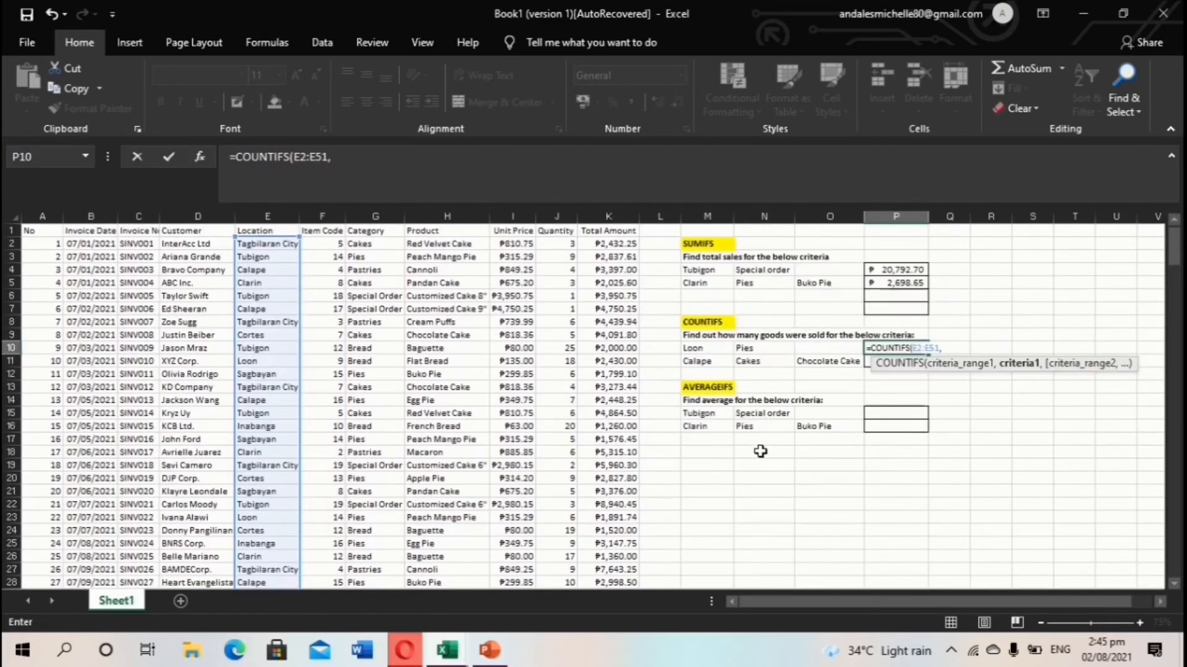
pyautogui.click(712, 347)
pyautogui.write(',')
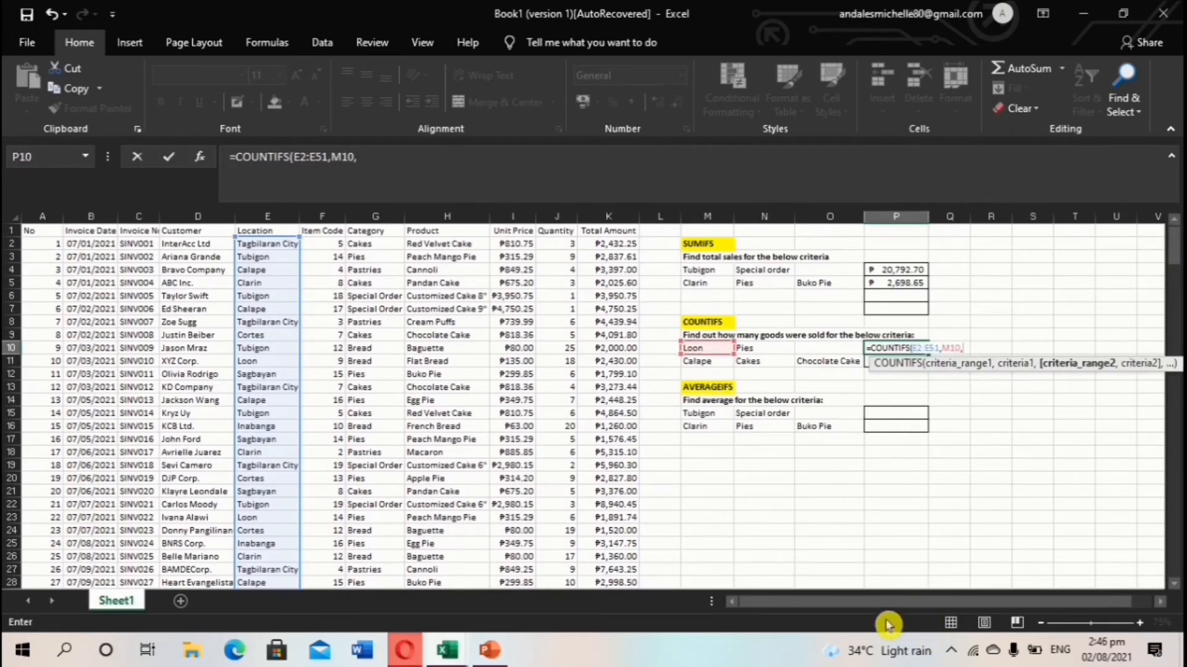
# Add the Category range G2:G51 with Pies in N10, and enter the formula.
pyautogui.click(383, 244)
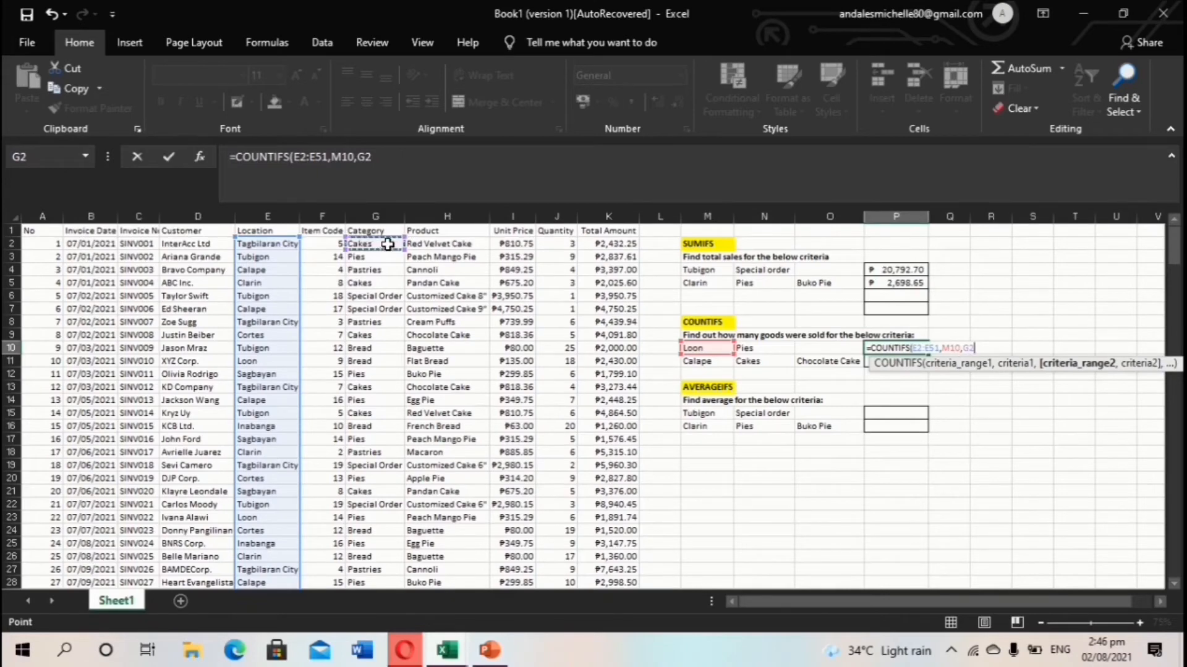
pyautogui.moveTo(388, 245); pyautogui.dragTo(380, 586)
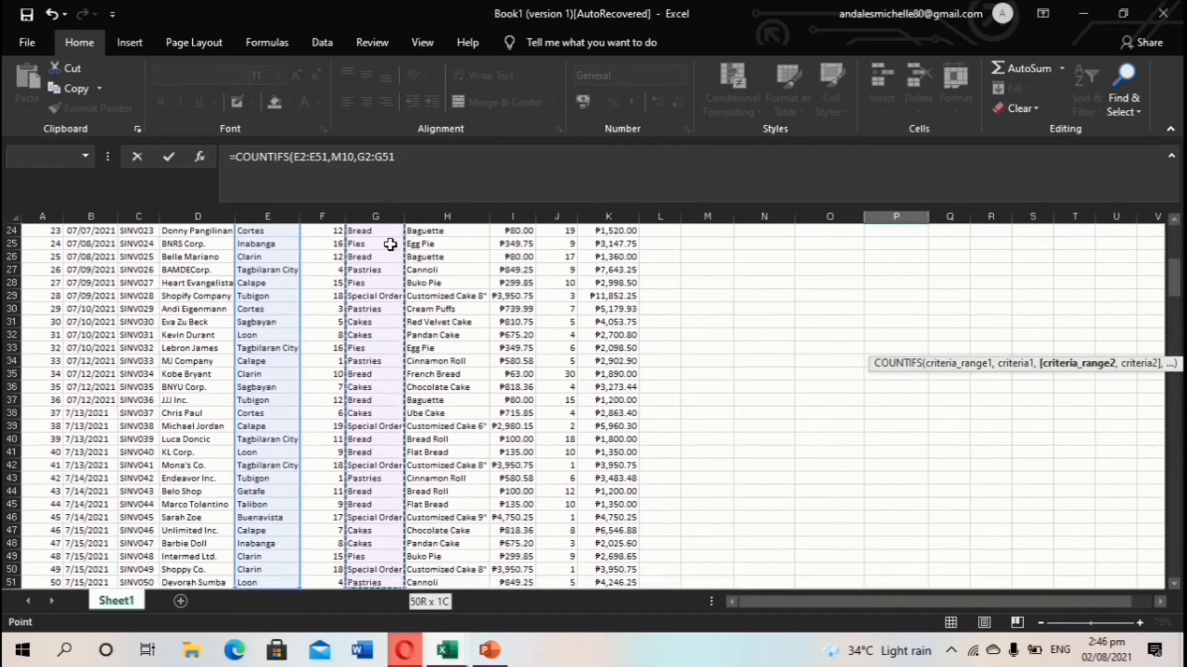
pyautogui.write(',')
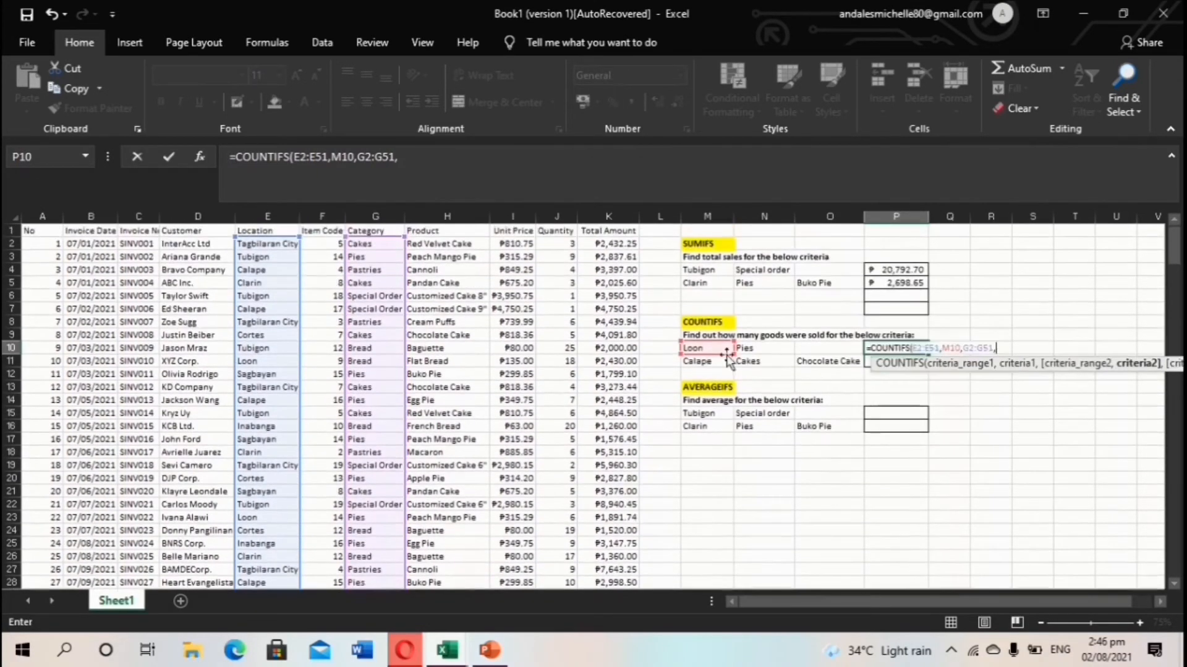
pyautogui.click(773, 351)
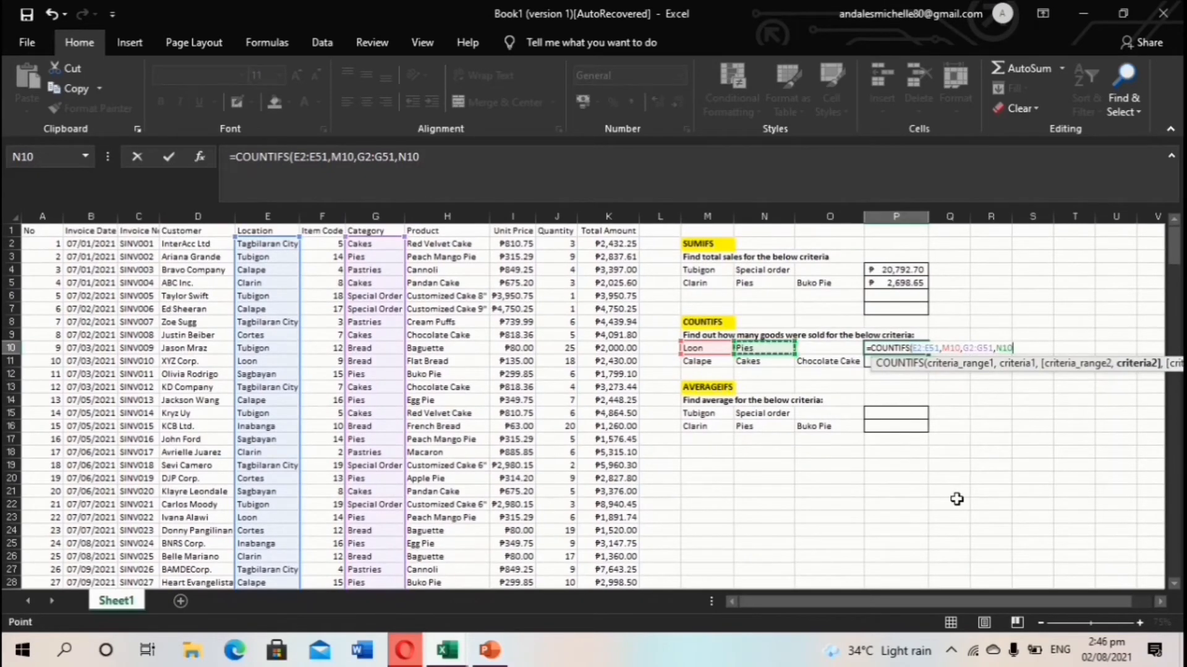
pyautogui.press('Return')
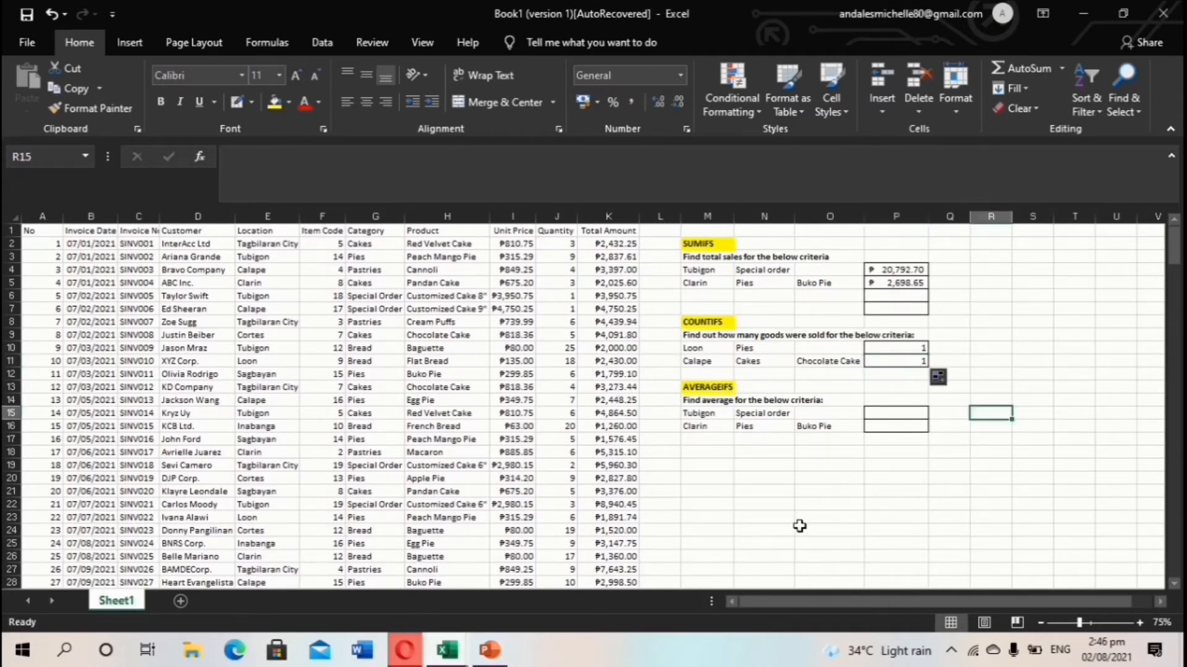
pyautogui.click(742, 387)
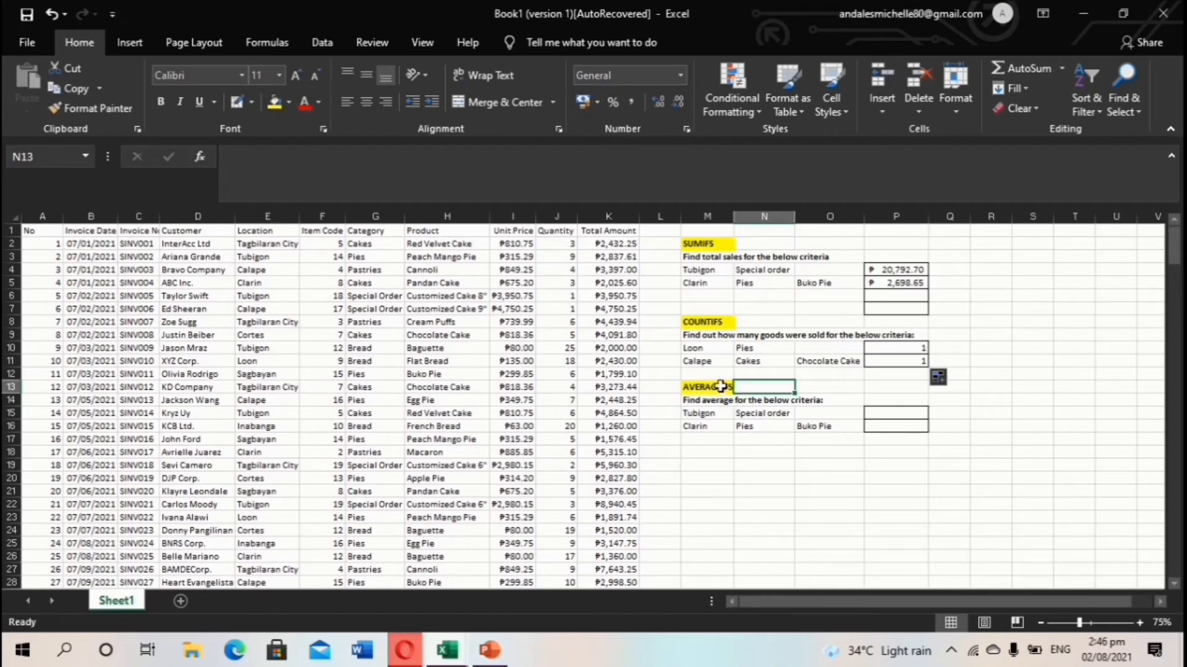
pyautogui.doubleClick(787, 450)
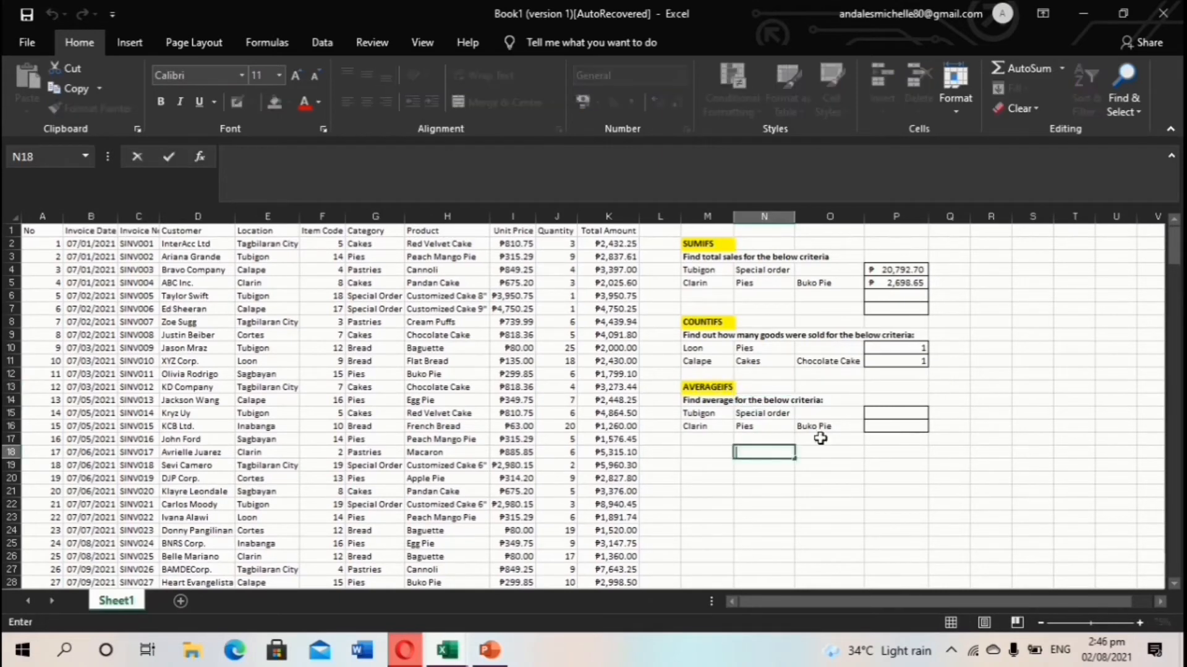
pyautogui.click(893, 414)
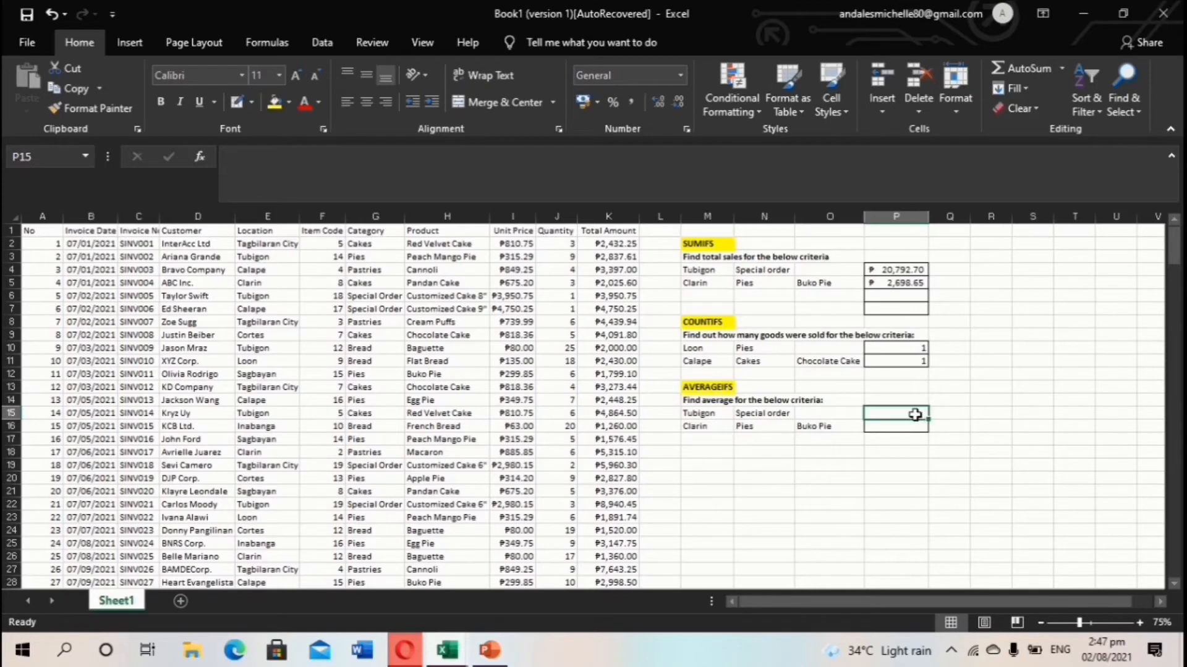
# Start an AVERAGEIFS formula in P15 averaging the Total Amount range K2:K51.
pyautogui.write('=')
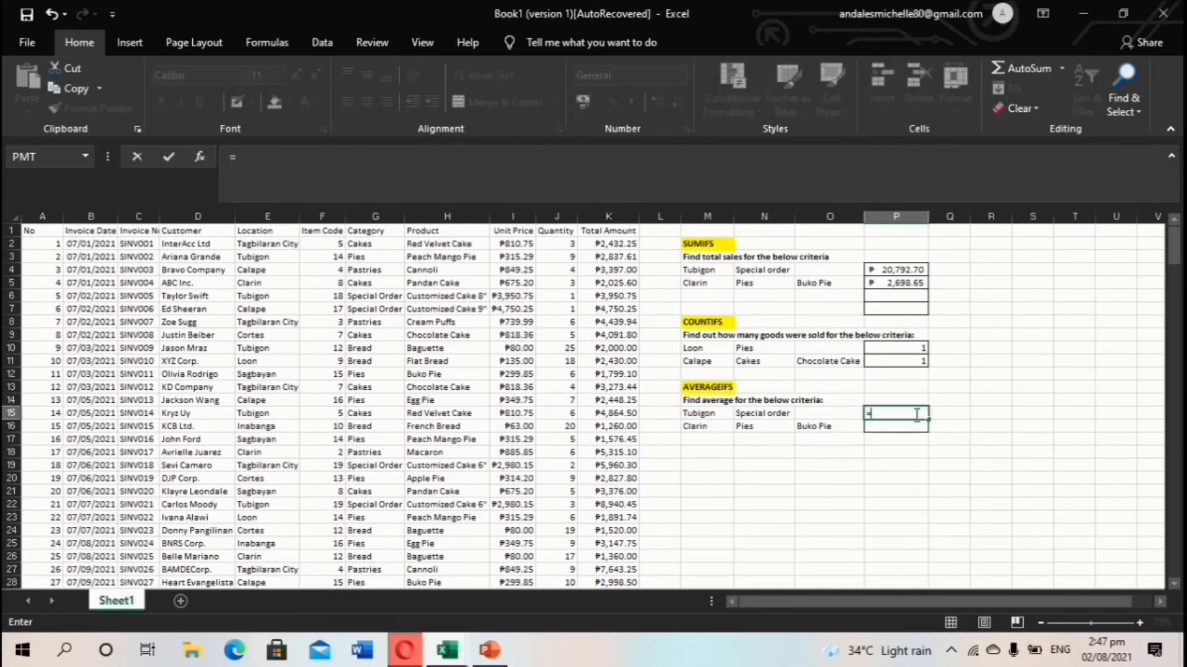
pyautogui.write('AVERA')
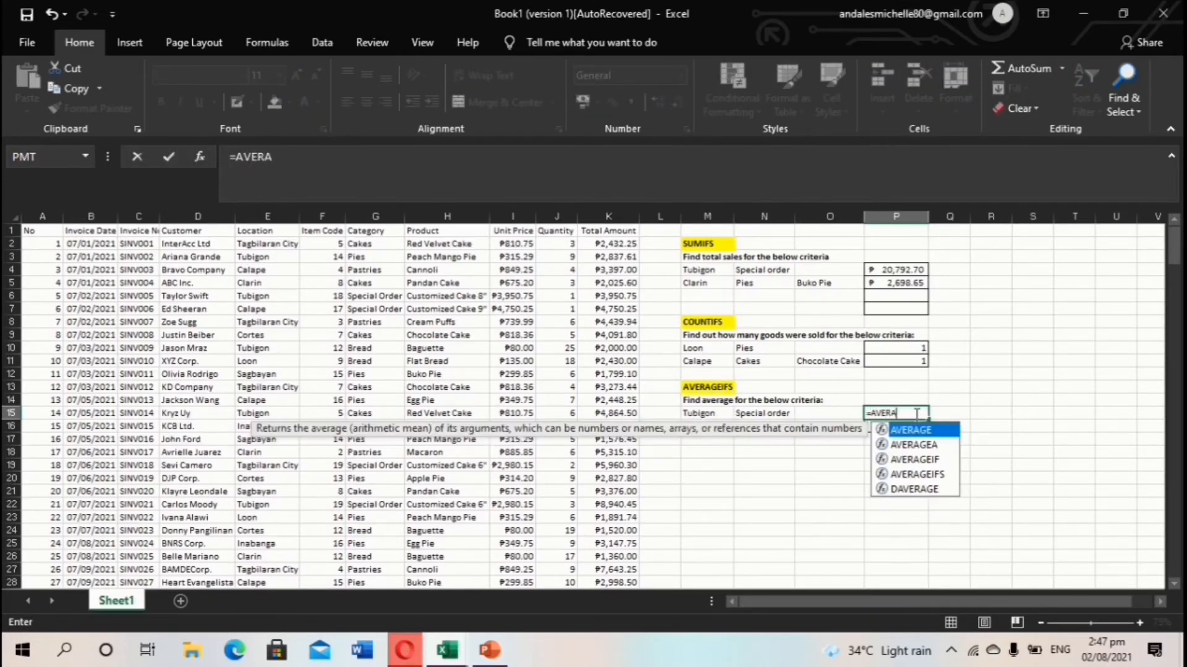
pyautogui.doubleClick(930, 474)
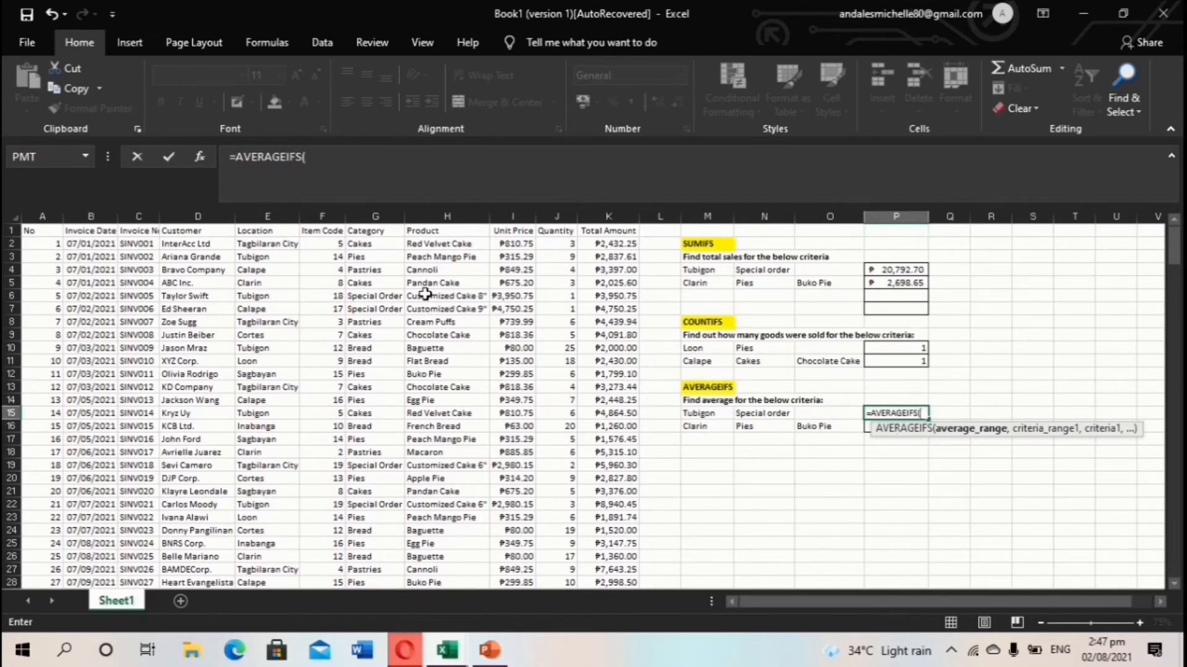
pyautogui.click(616, 246)
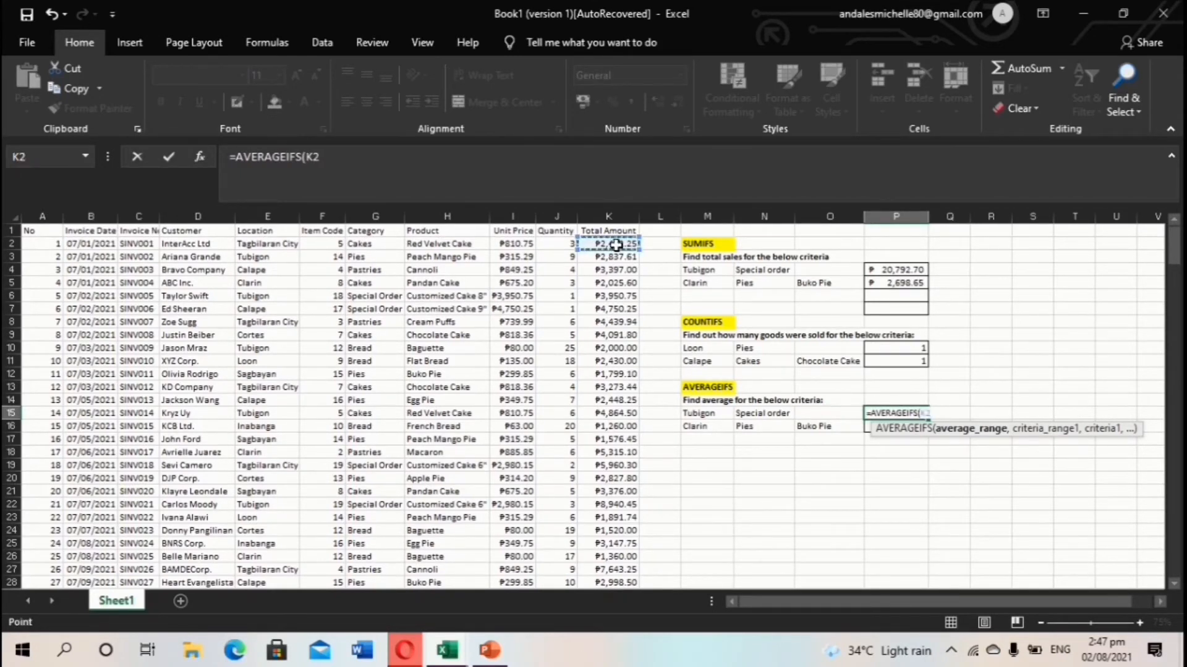
pyautogui.hotkey('ctrl', 'shift', 'Down')
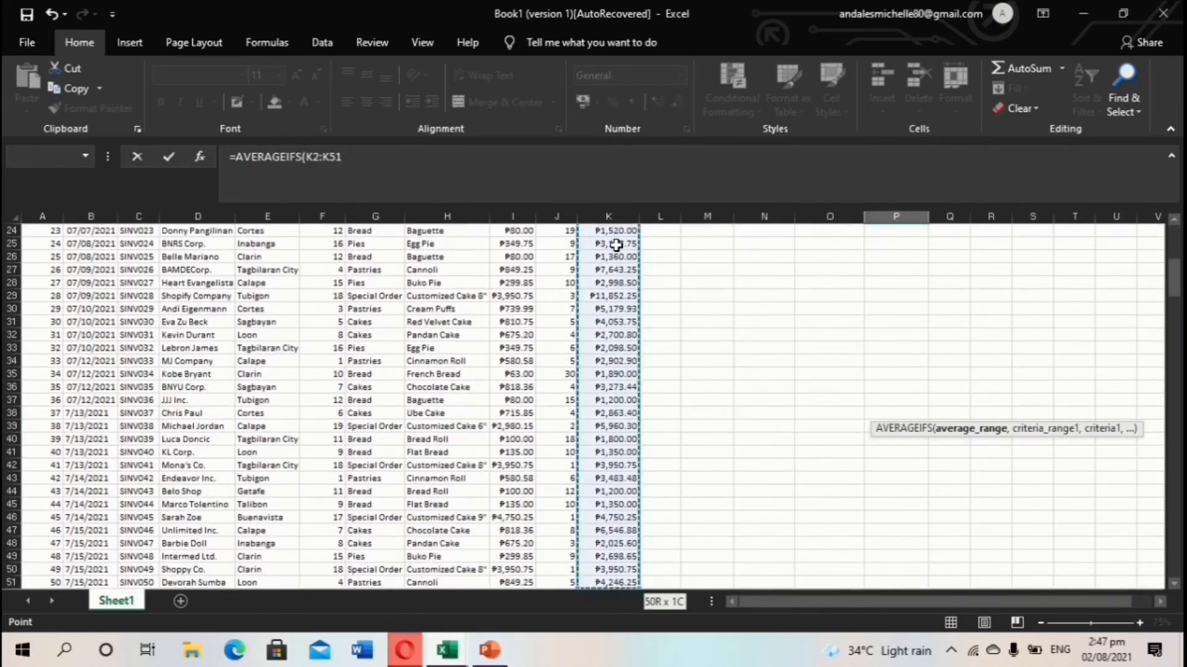
pyautogui.write(',')
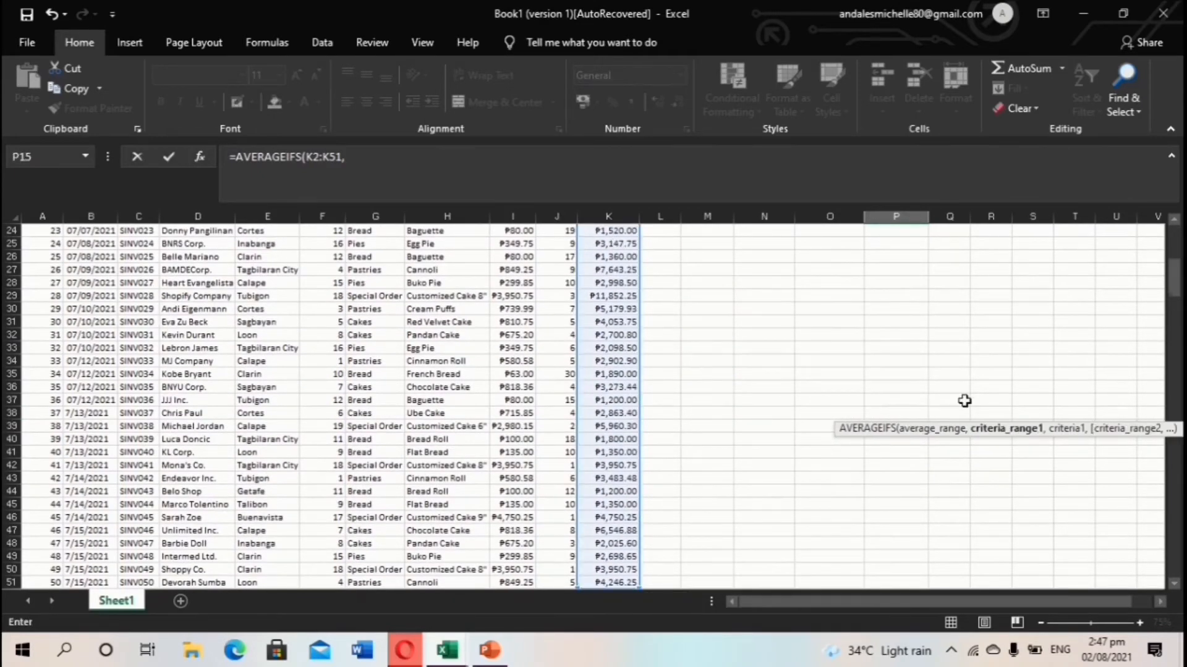
pyautogui.scroll(8, 966, 391)
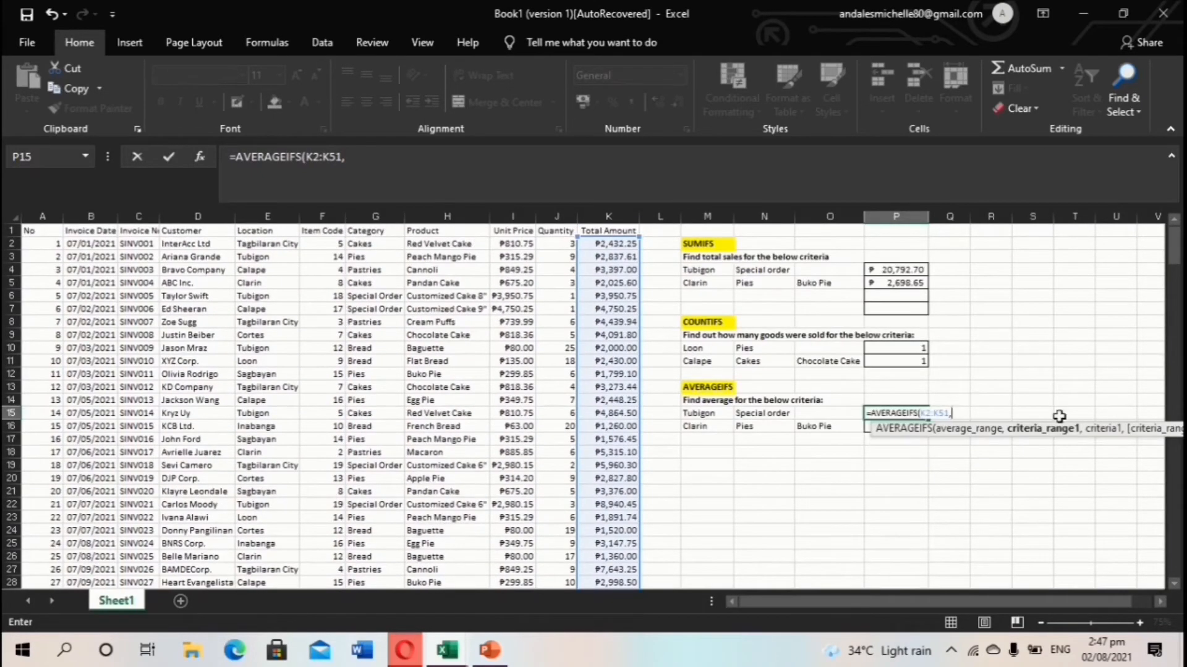
# Add the Location range E2:E51 with Tubigon in M15 as the first criterion.
pyautogui.click(290, 247)
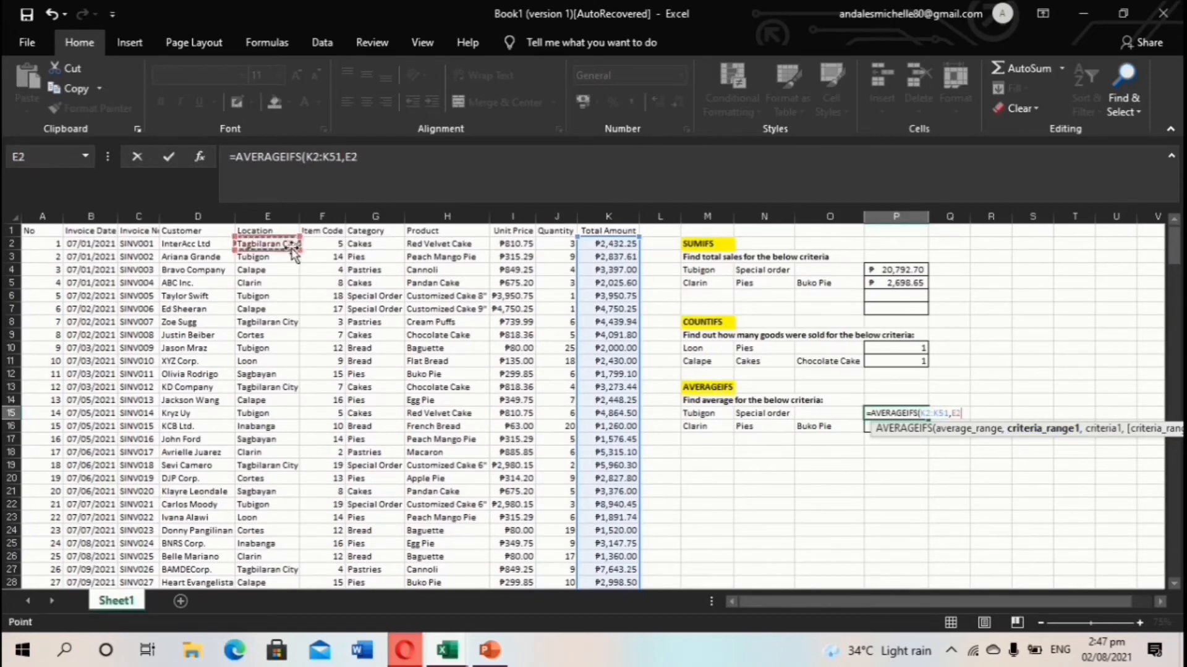
pyautogui.hotkey('ctrl', 'shift', 'Down')
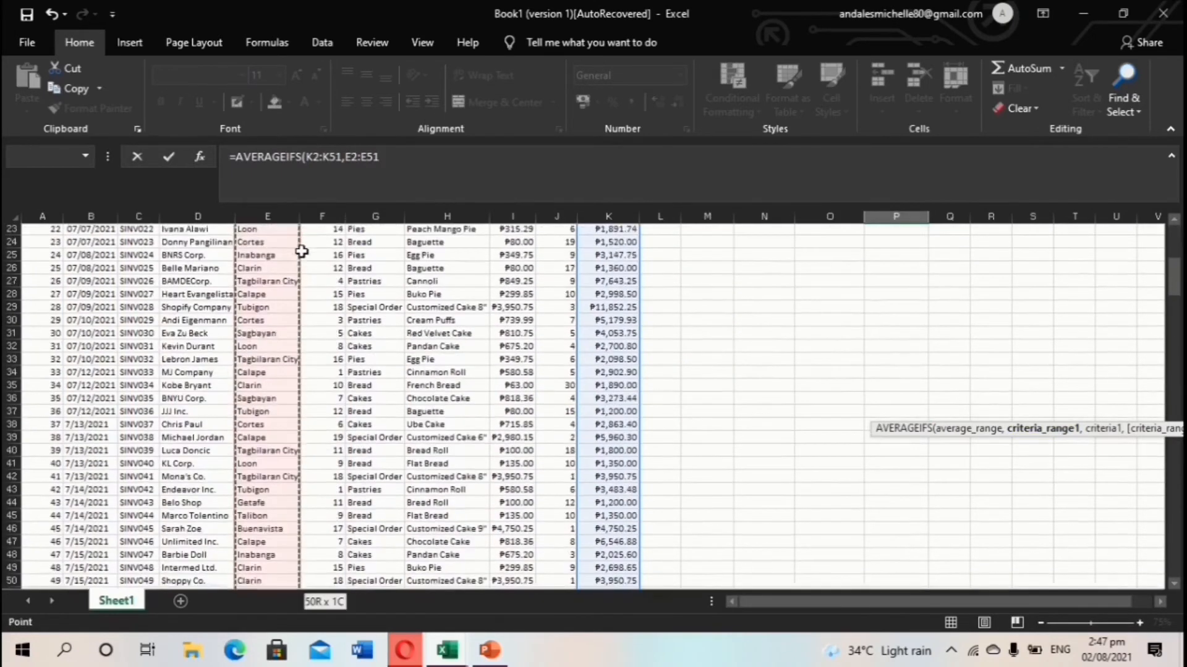
pyautogui.write(',')
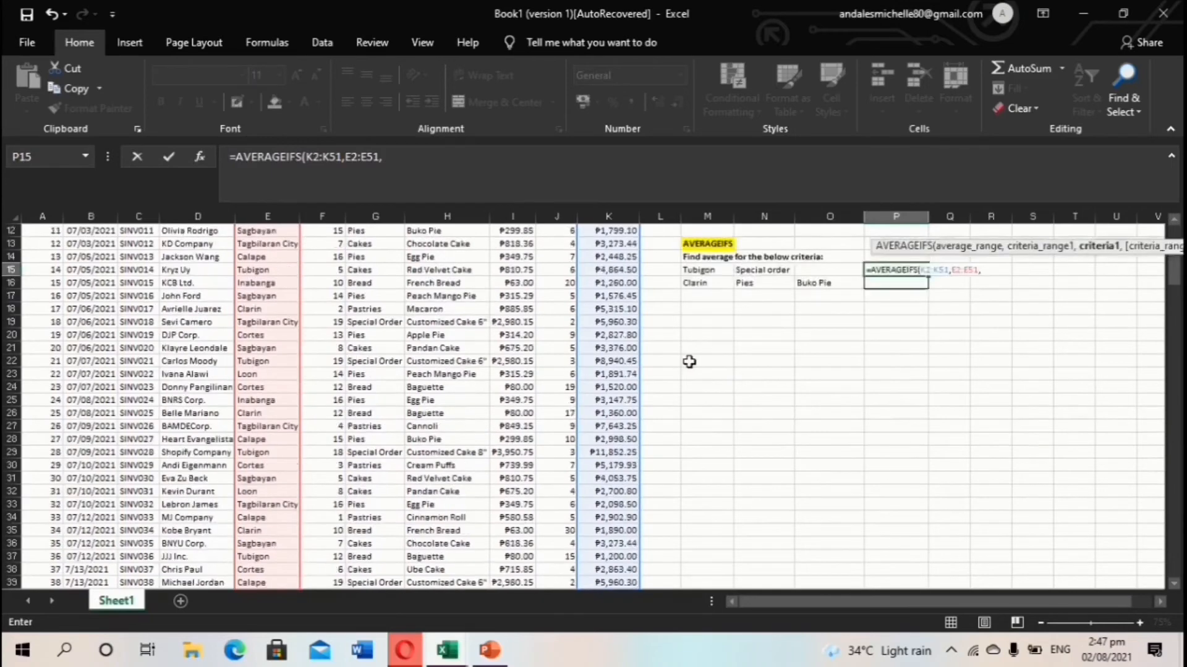
pyautogui.click(708, 413)
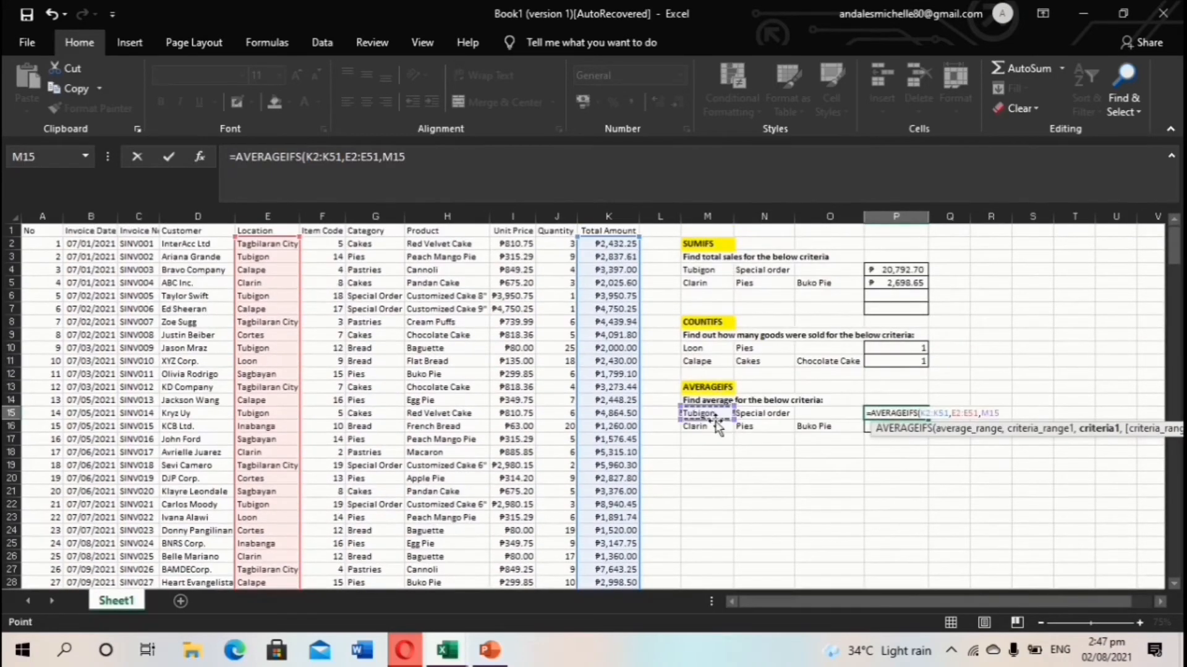
pyautogui.write(',')
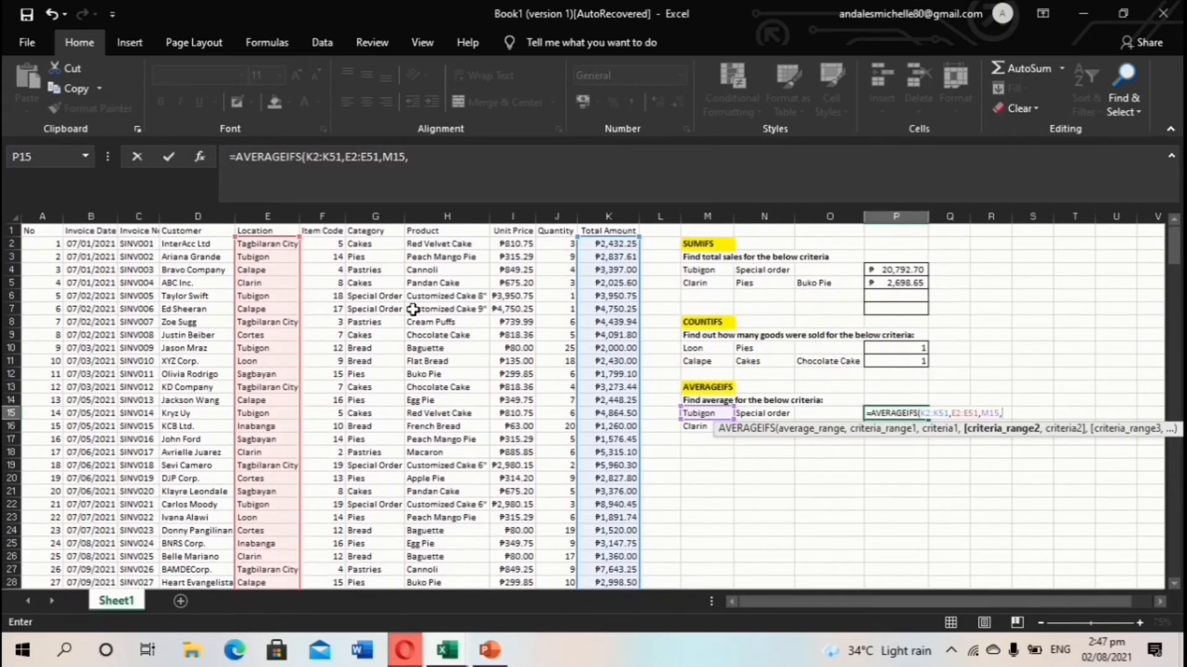
# Add the Category range G2:G51 with Special order, and enter the formula (10396.35).
pyautogui.click(377, 246)
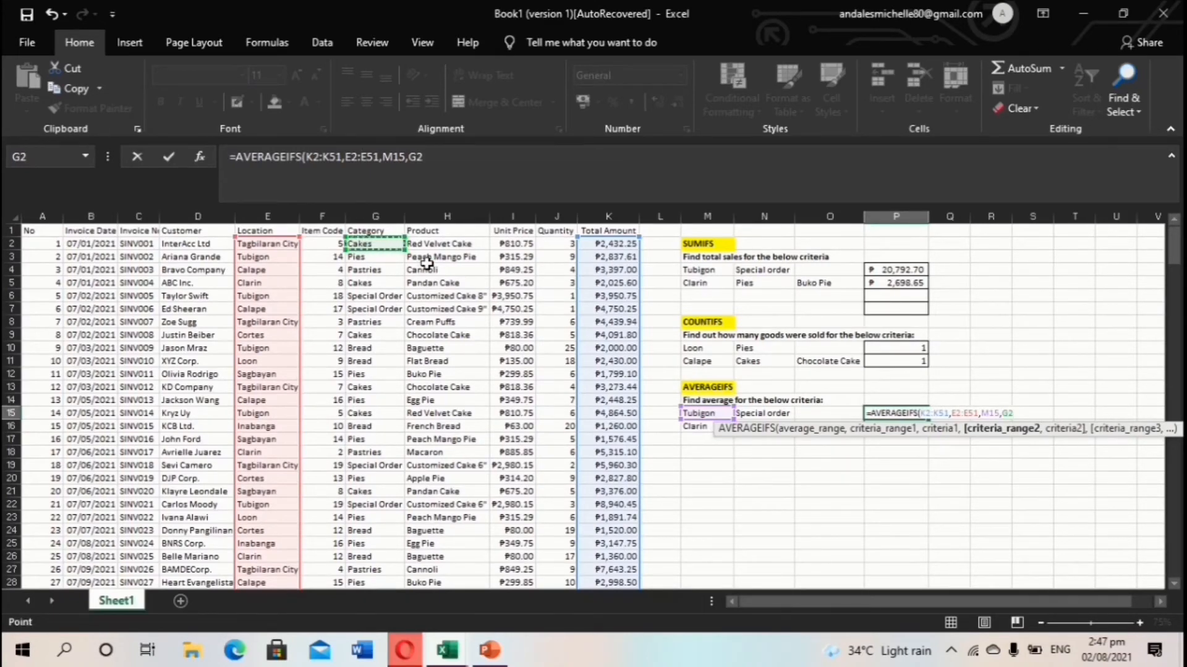
pyautogui.hotkey('ctrl', 'shift', 'Down')
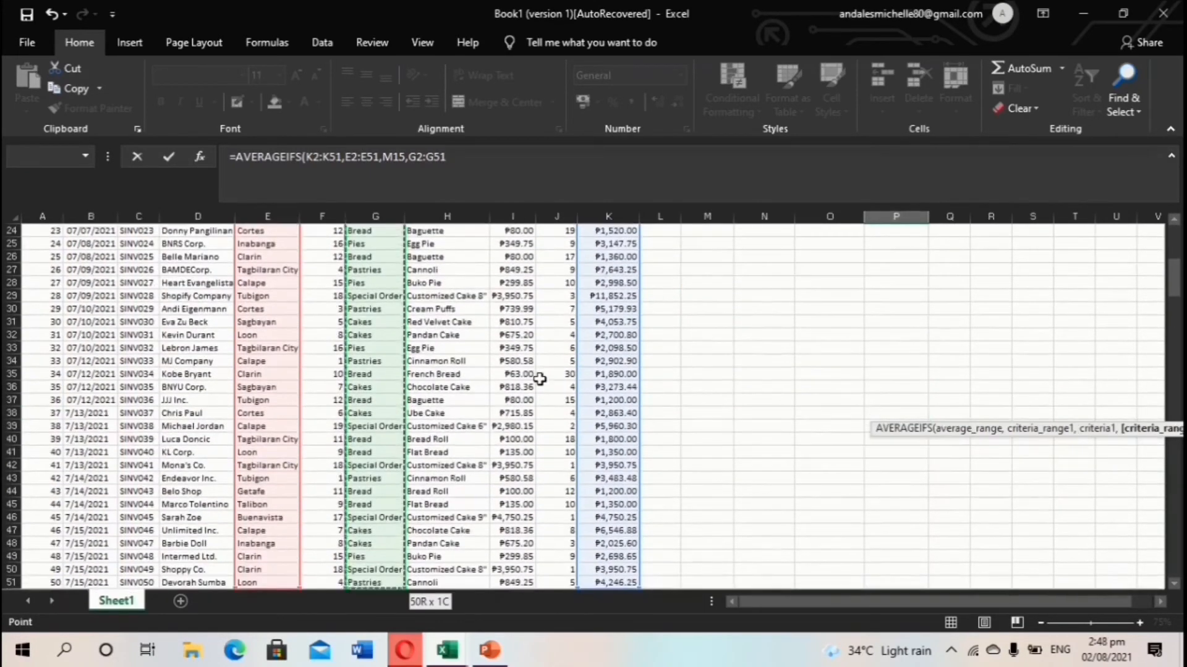
pyautogui.write(',')
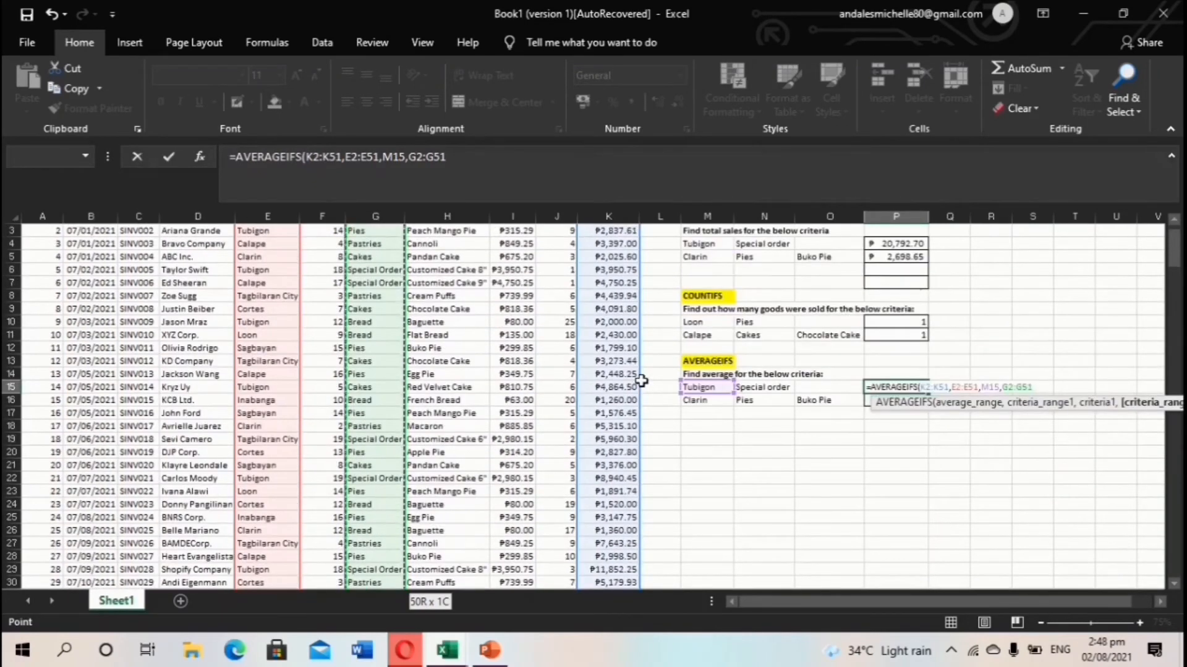
pyautogui.click(771, 387)
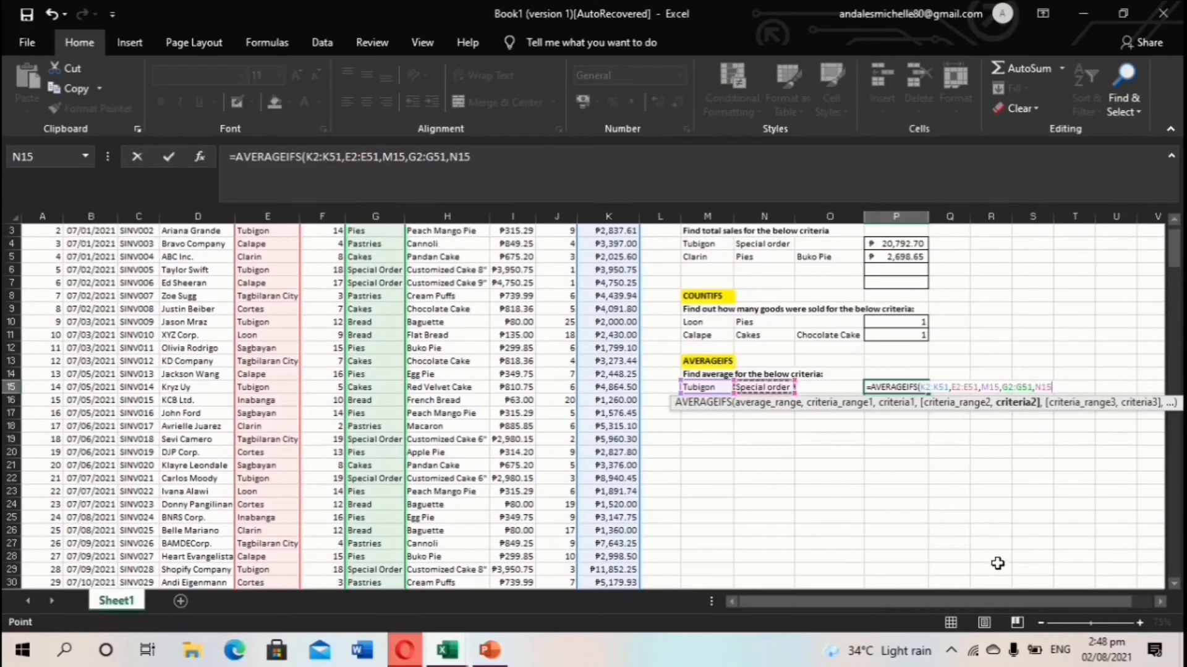
pyautogui.press('Return')
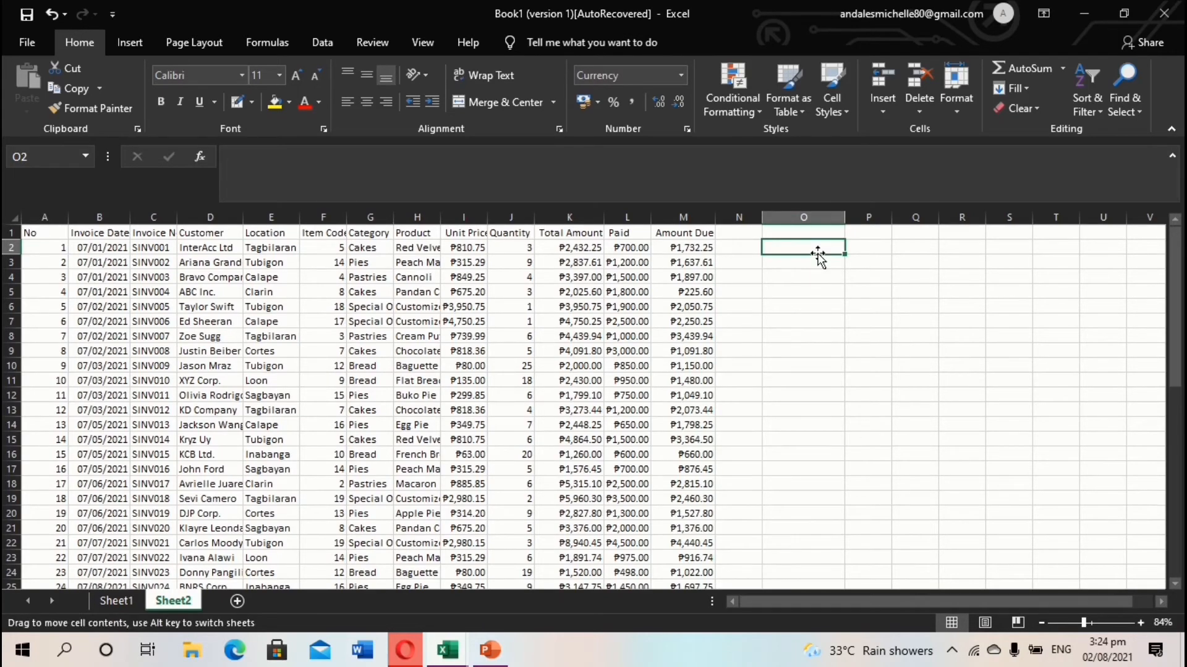
# Enter =IF(M2=0,"PAID","NOT FULLY PAID") in O2.
pyautogui.write('=IF')
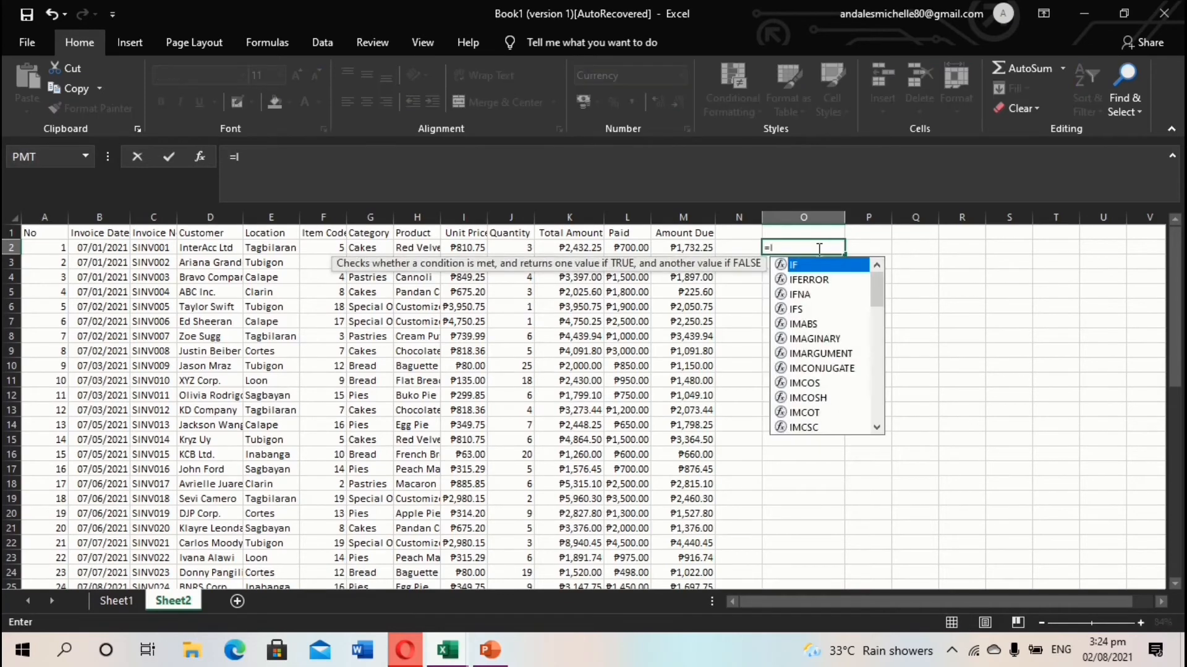
pyautogui.doubleClick(815, 265)
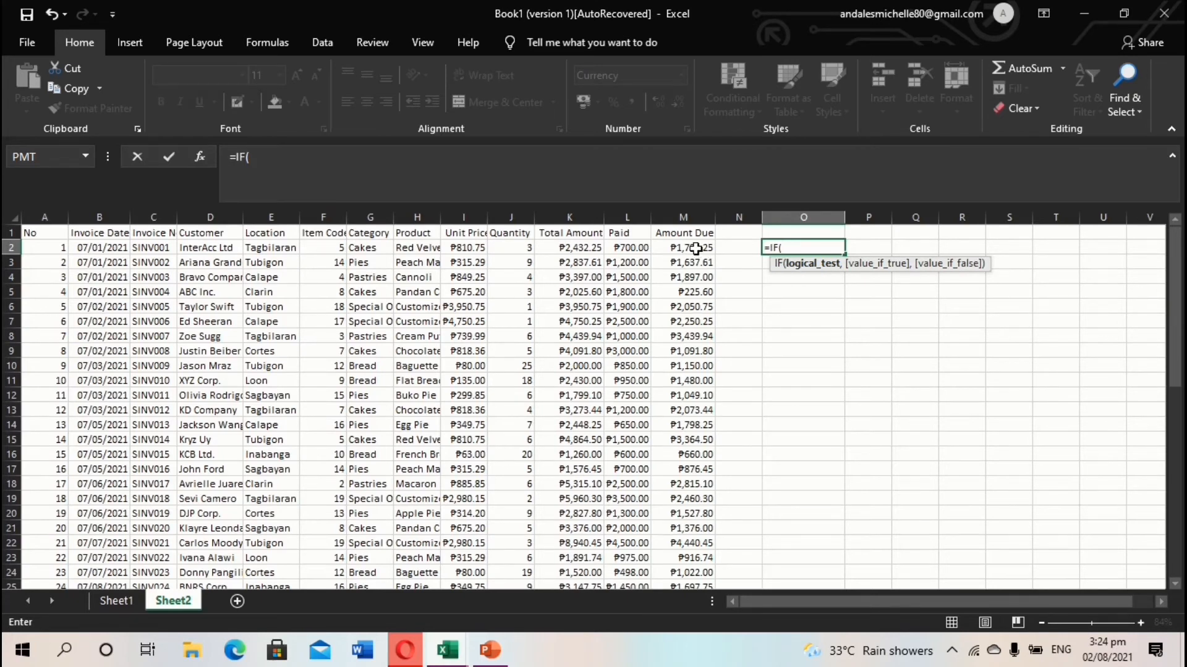
pyautogui.click(696, 250)
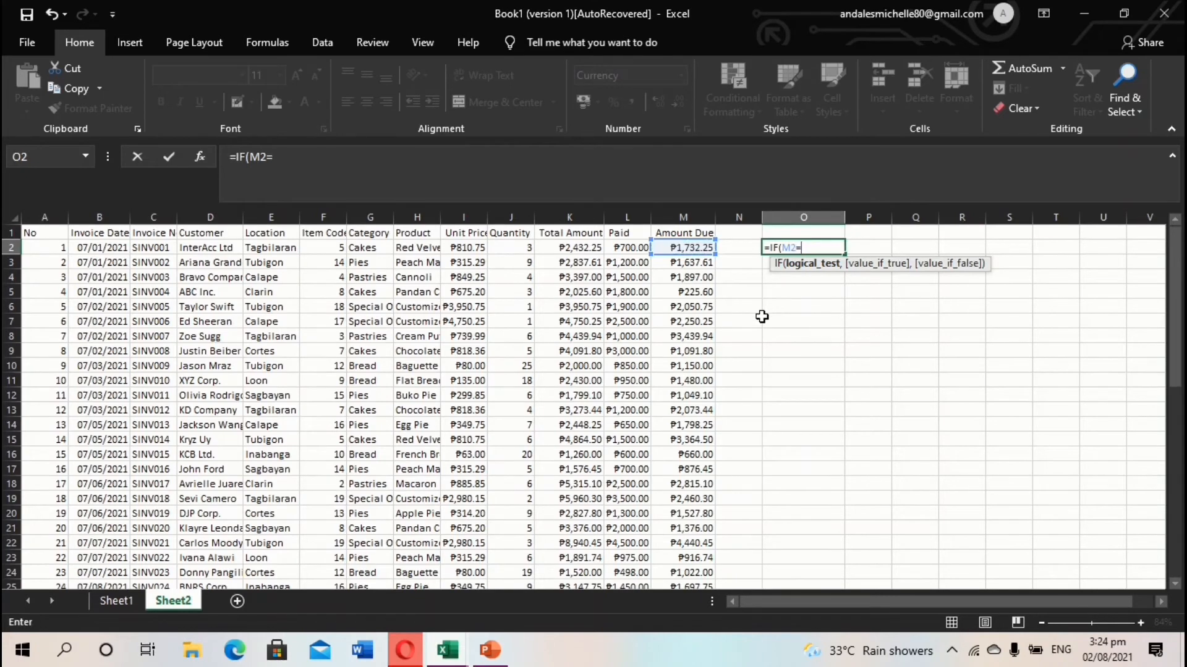
pyautogui.write('=0,')
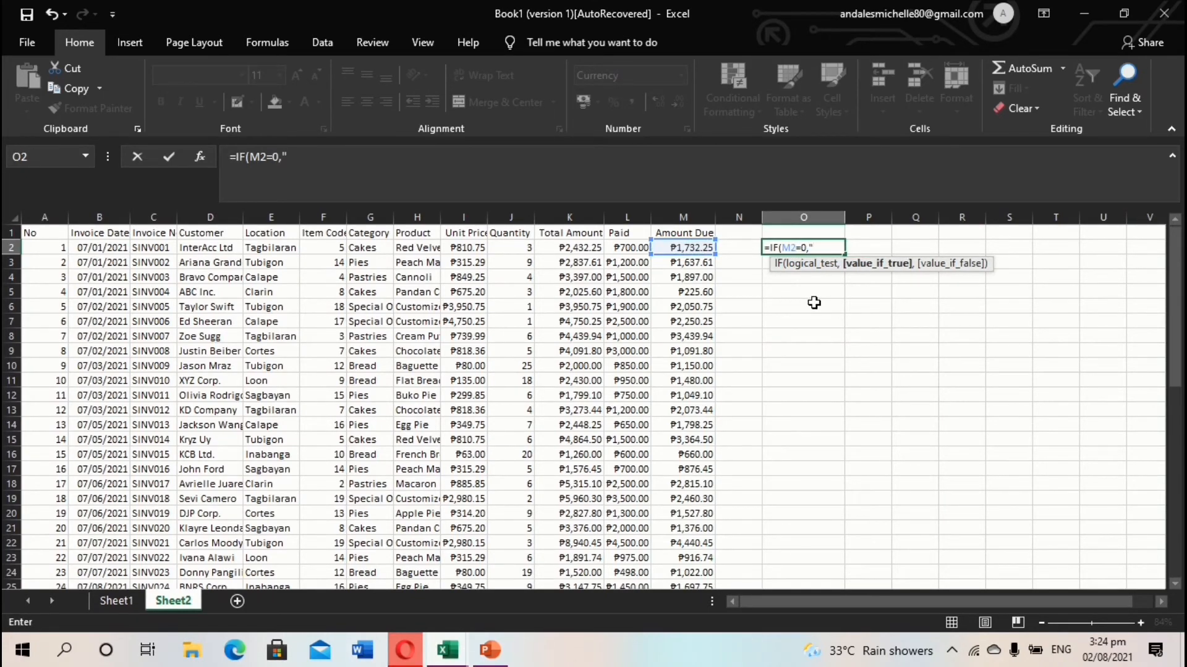
pyautogui.write('"PAID",')
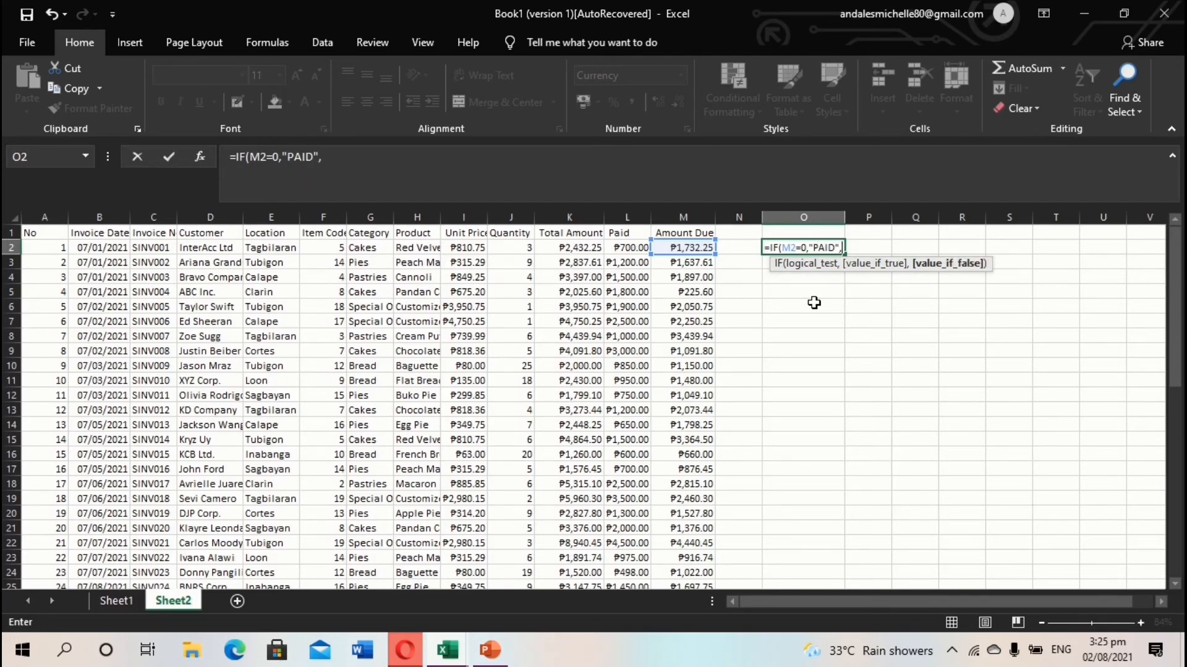
pyautogui.write('"NOT FULLY PAID')
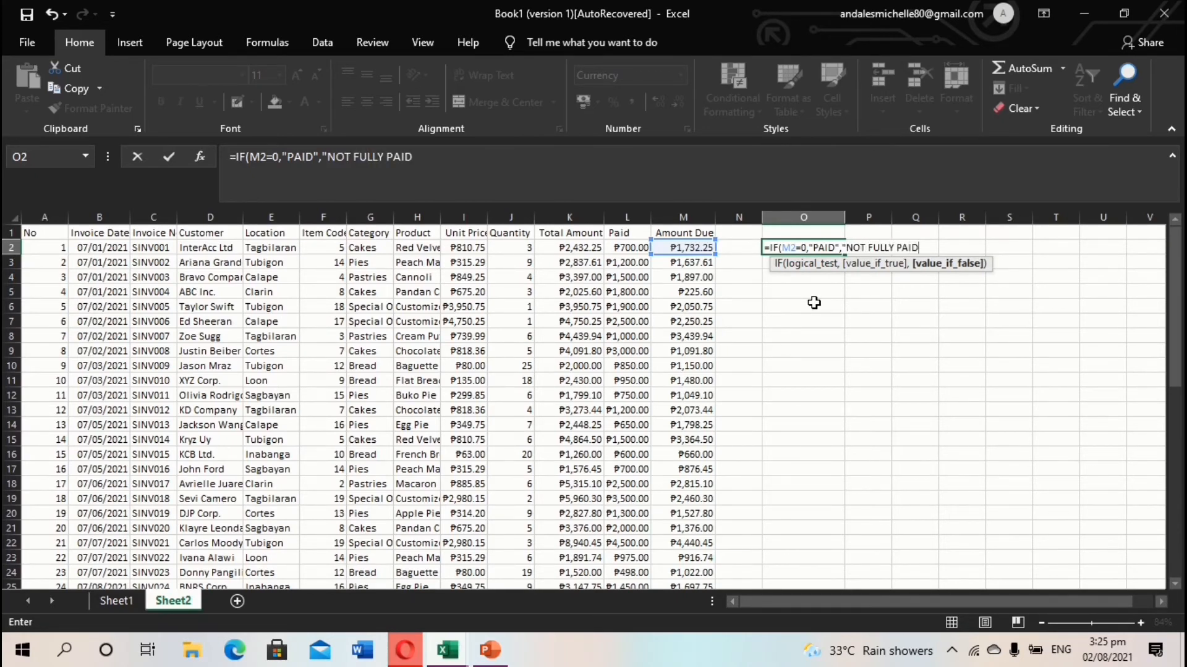
pyautogui.write('"')
pyautogui.press('Return')
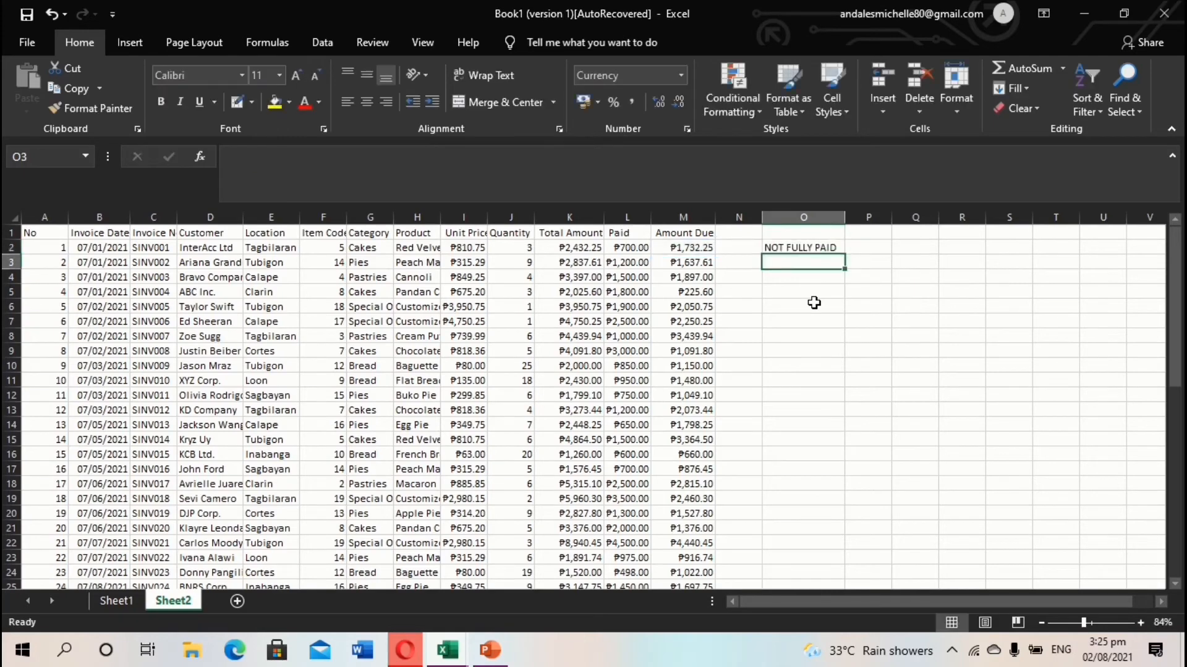
# Fill the paid-status formula from O2 down column O to row 51.
pyautogui.click(825, 246)
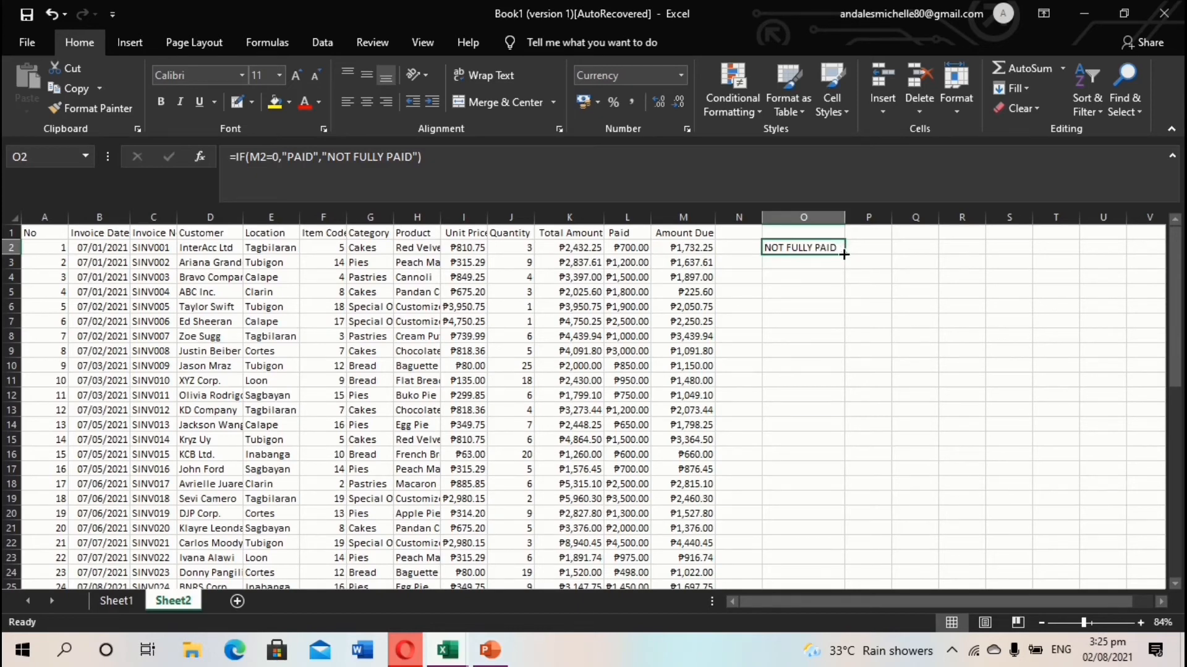
pyautogui.moveTo(844, 254); pyautogui.dragTo(839, 558)
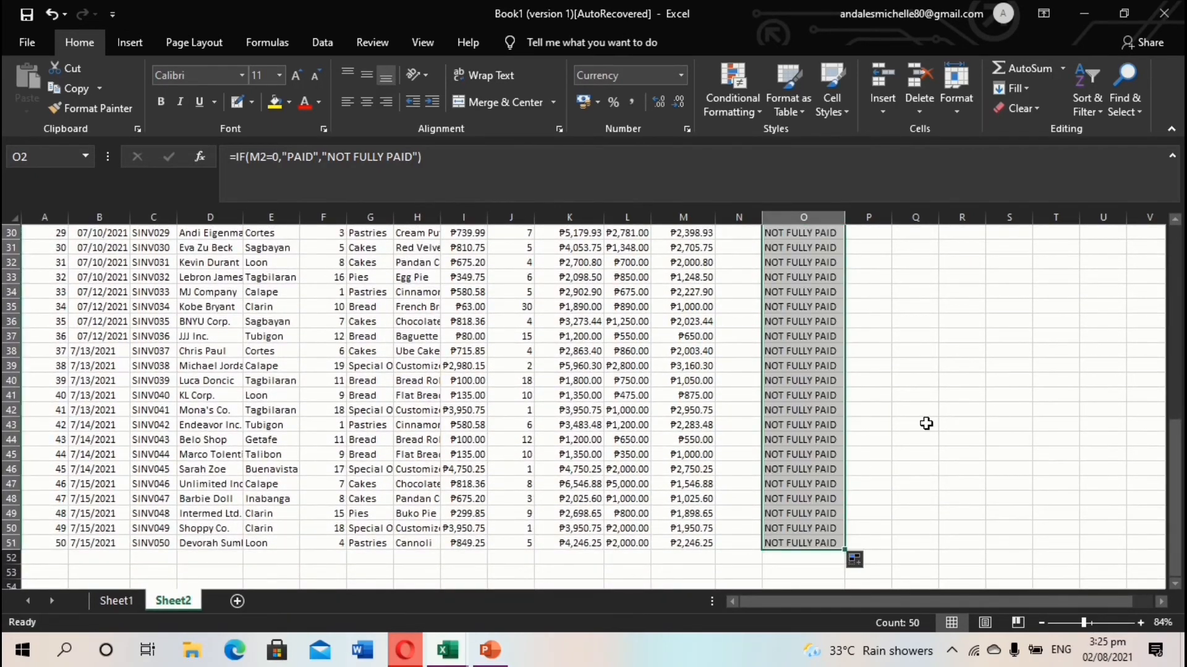
pyautogui.scroll(9, 925, 400)
pyautogui.scroll(1, 922, 378)
pyautogui.doubleClick(901, 350)
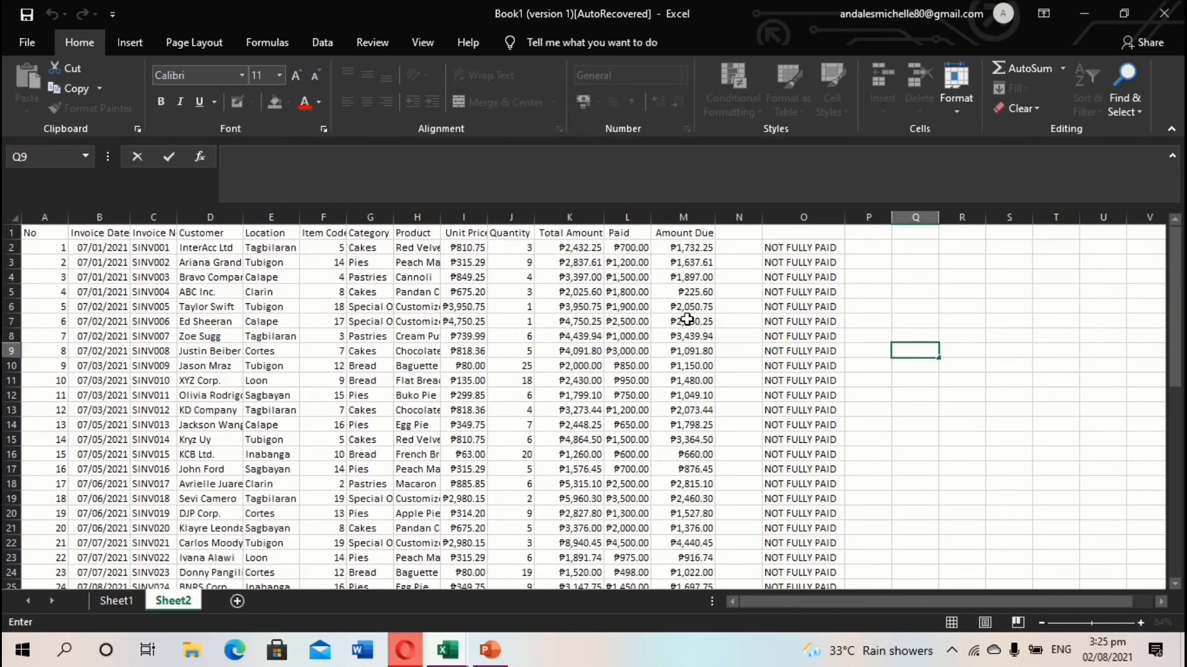
# Re-enter the first invoice's Paid amount as 2,432.25 and clear M2 so O2 reads PAID.
pyautogui.click(638, 249)
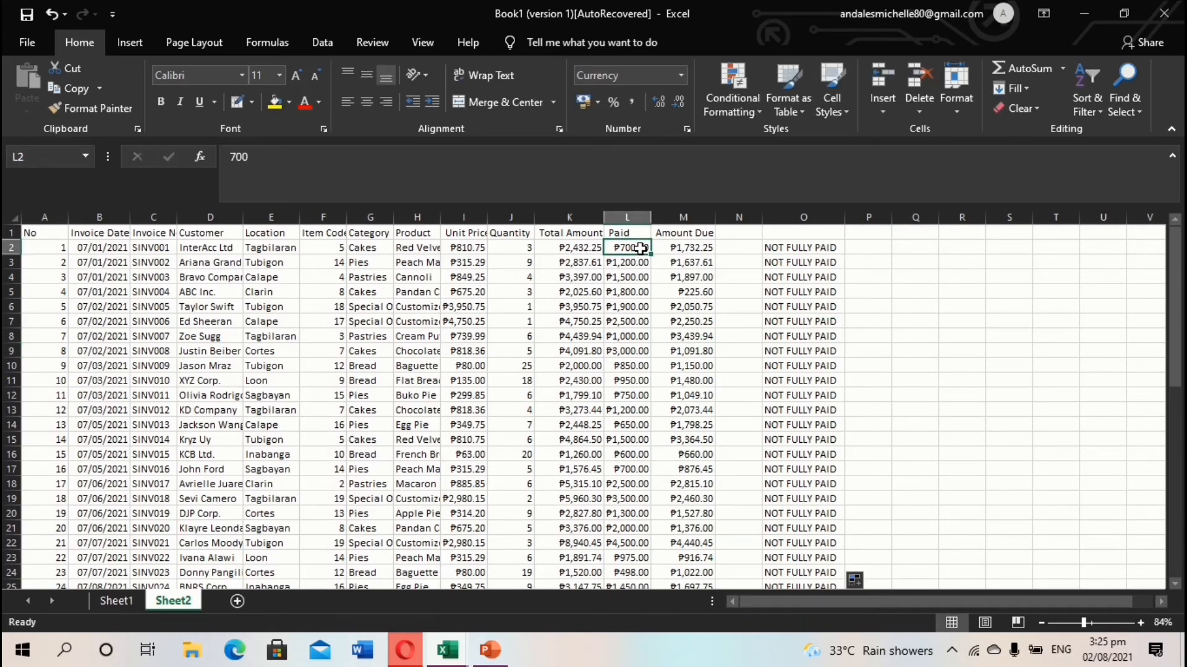
pyautogui.press('BackSpace')
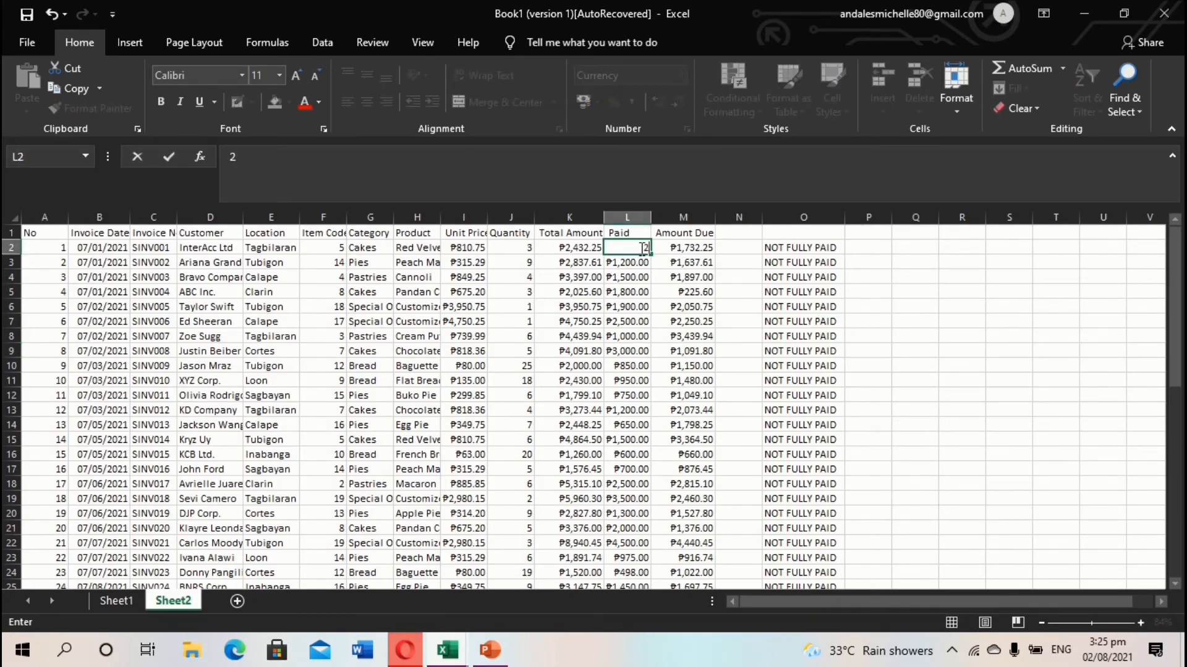
pyautogui.write('2,432.25')
pyautogui.click(696, 247)
pyautogui.press('Delete')
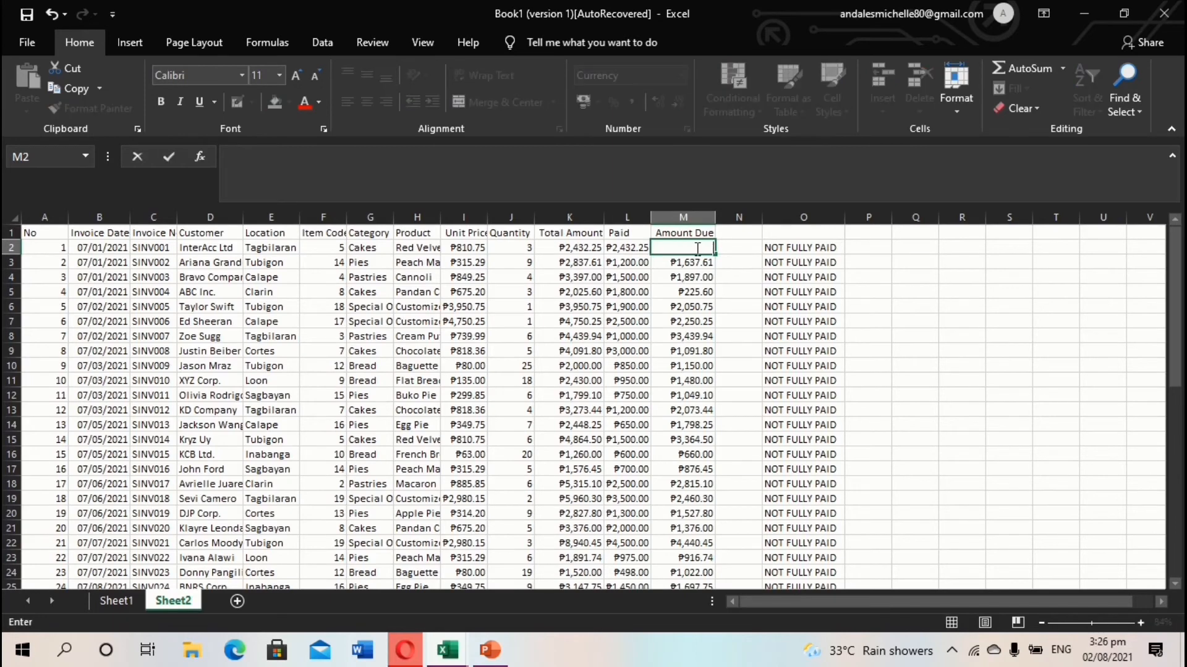
pyautogui.click(834, 250)
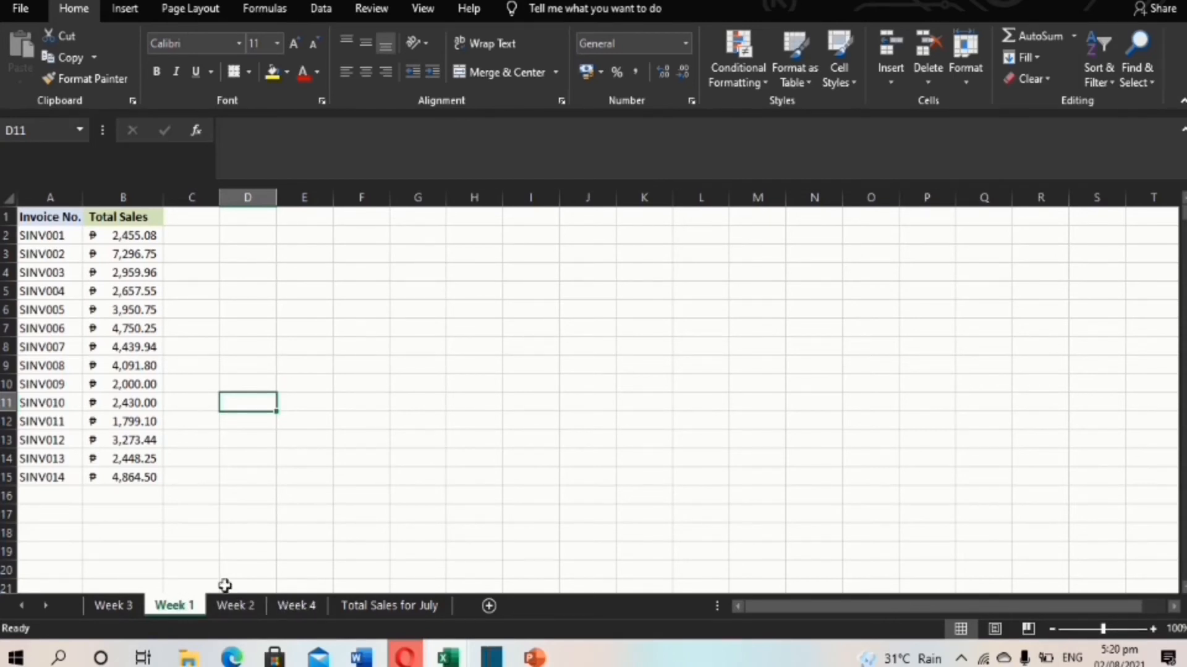
# Review the Week 2 and Week 4 sheets, then select C3 on the Total Sales for July sheet.
pyautogui.click(246, 609)
pyautogui.click(298, 607)
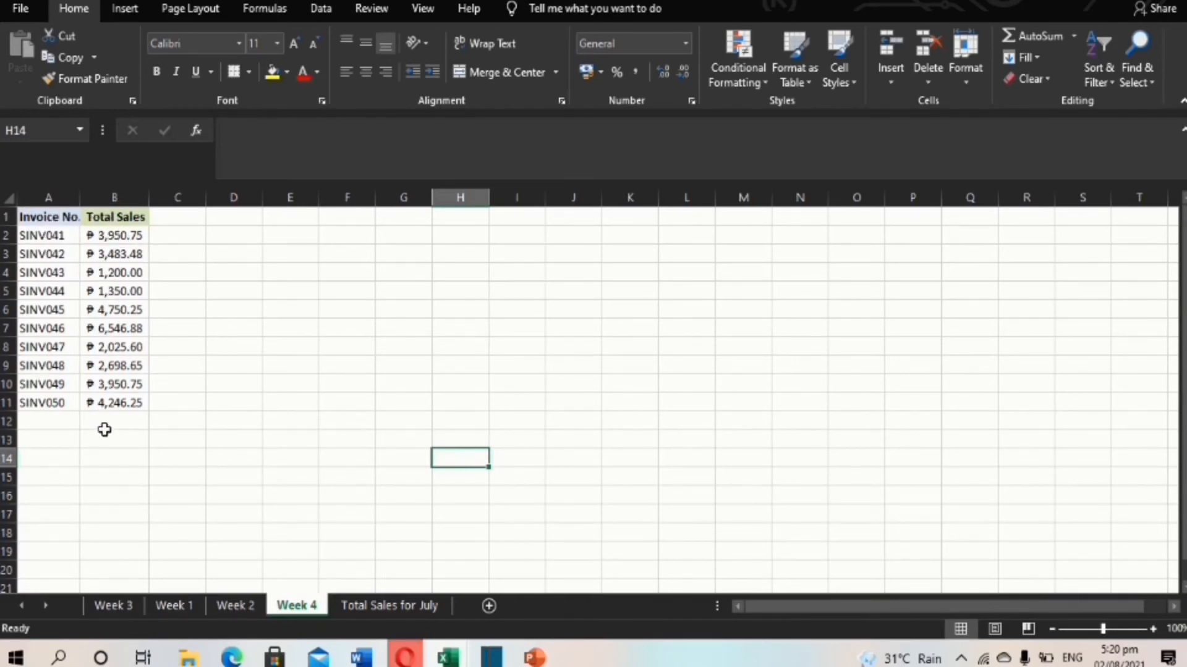
pyautogui.click(398, 605)
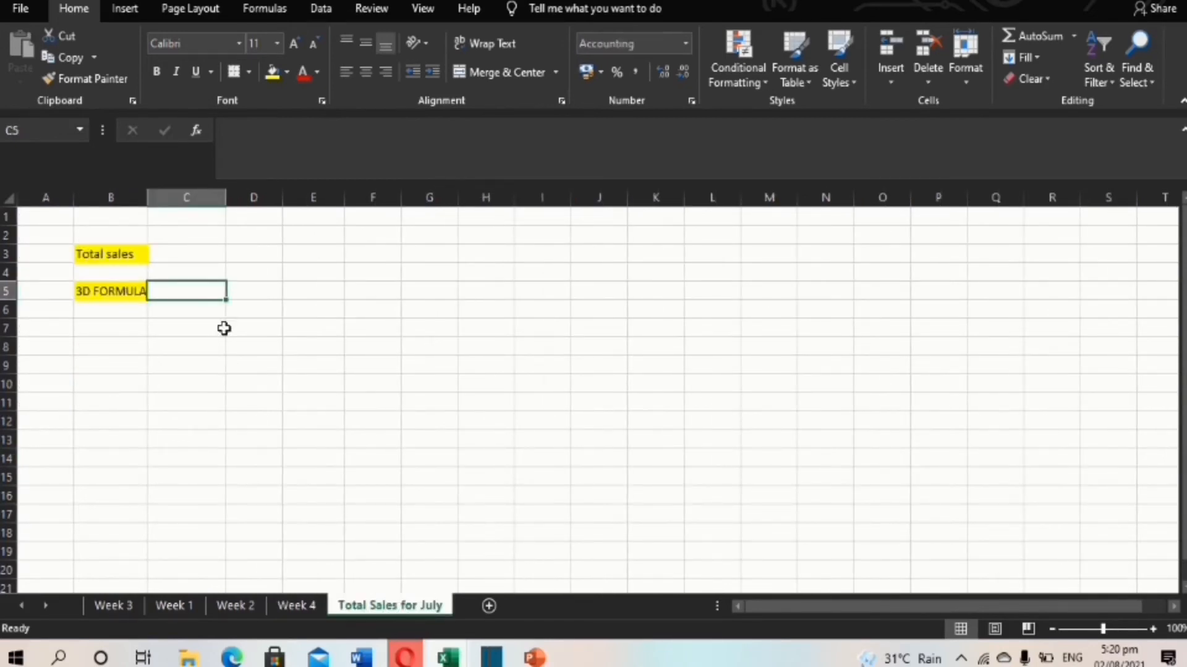
pyautogui.click(207, 258)
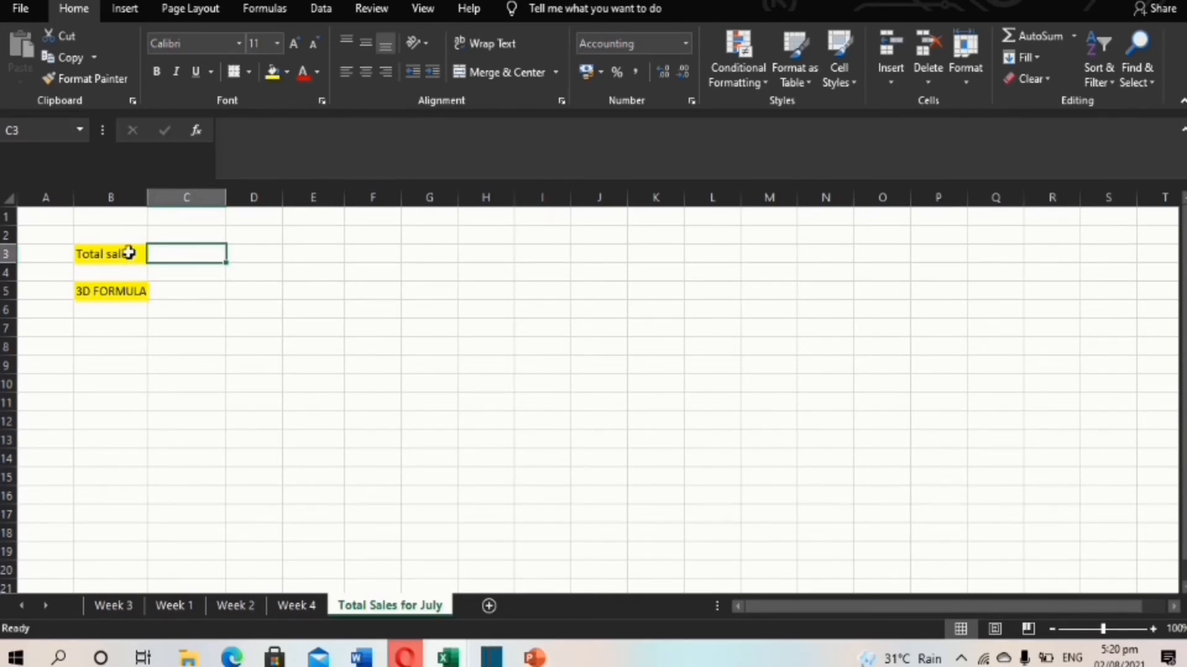
# Start a SUM in C3 with Week 1's sales range B2:B15.
pyautogui.write('=SUM')
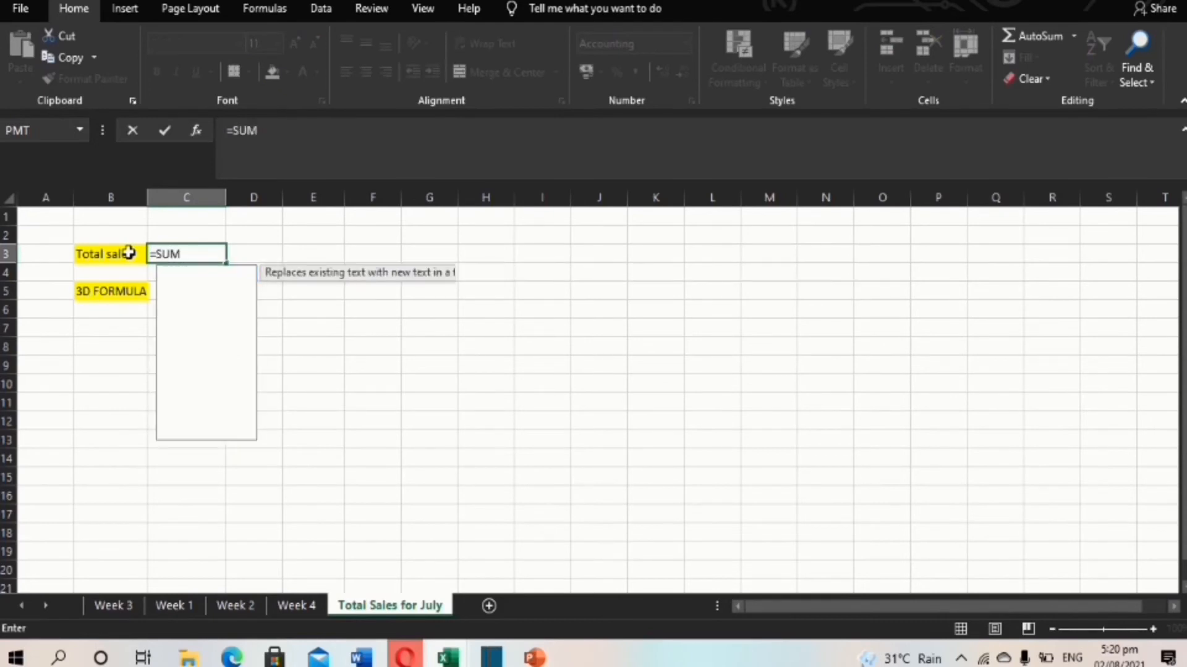
pyautogui.doubleClick(218, 274)
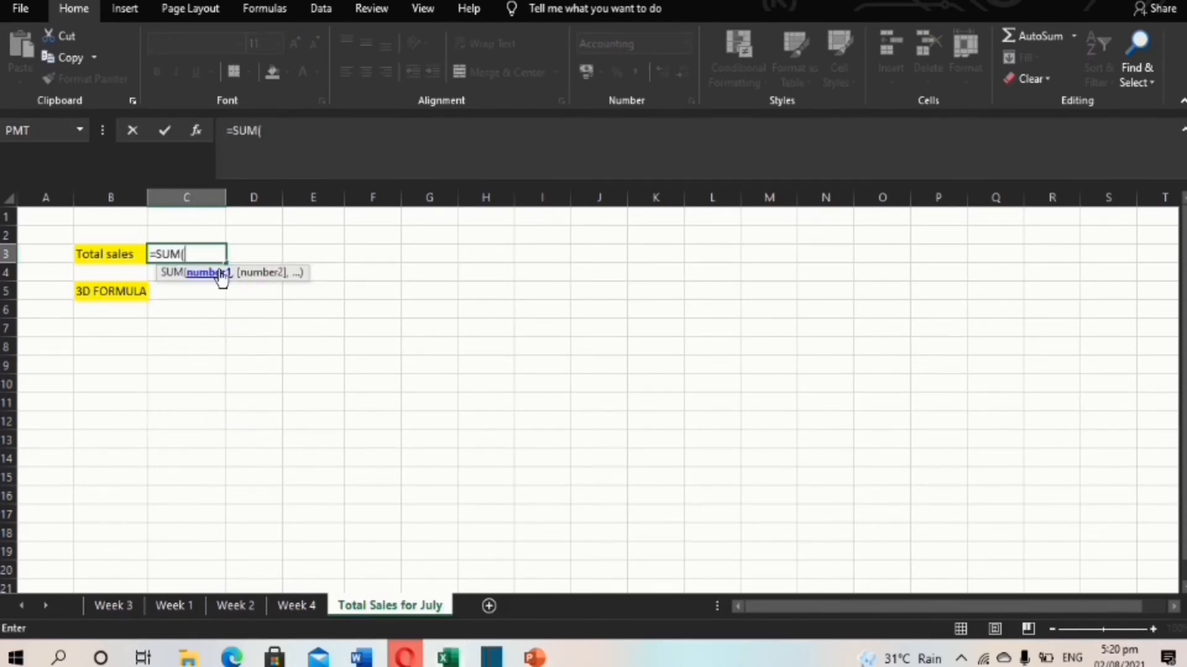
pyautogui.click(187, 603)
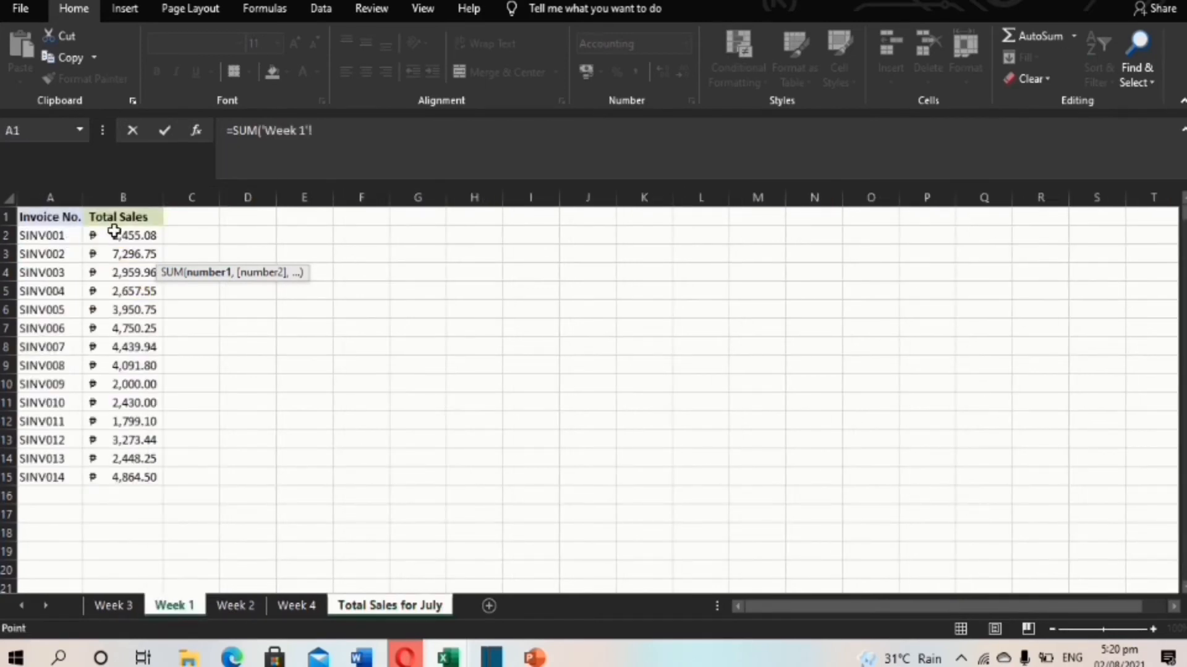
pyautogui.moveTo(117, 233); pyautogui.dragTo(124, 477)
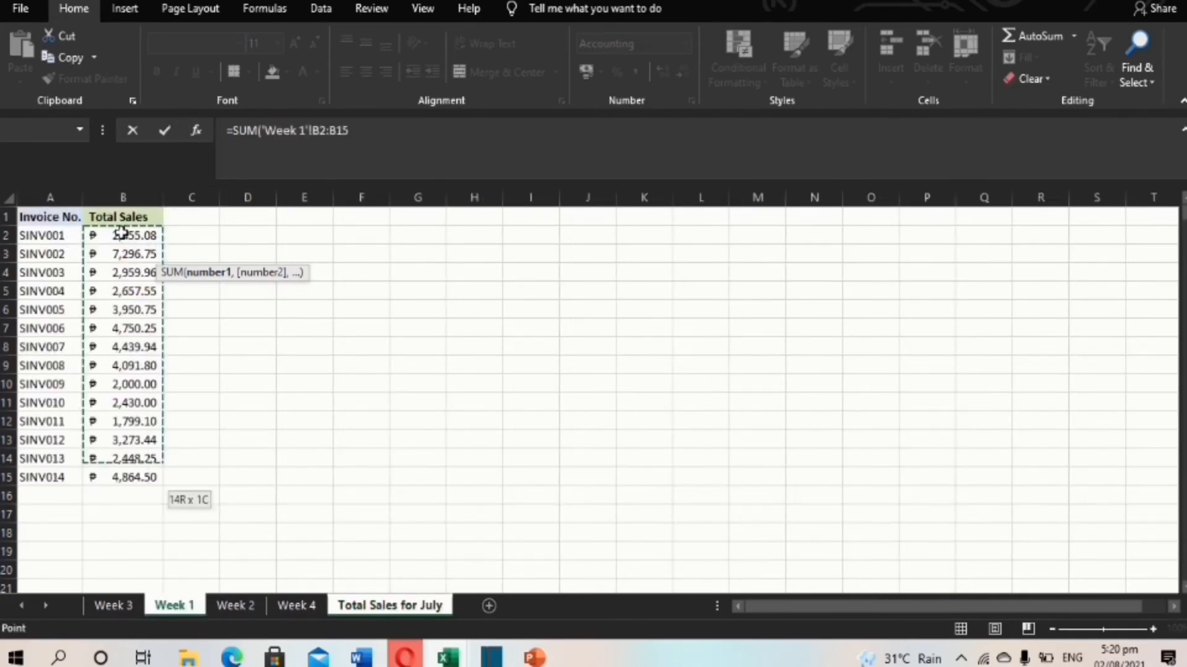
pyautogui.write(',')
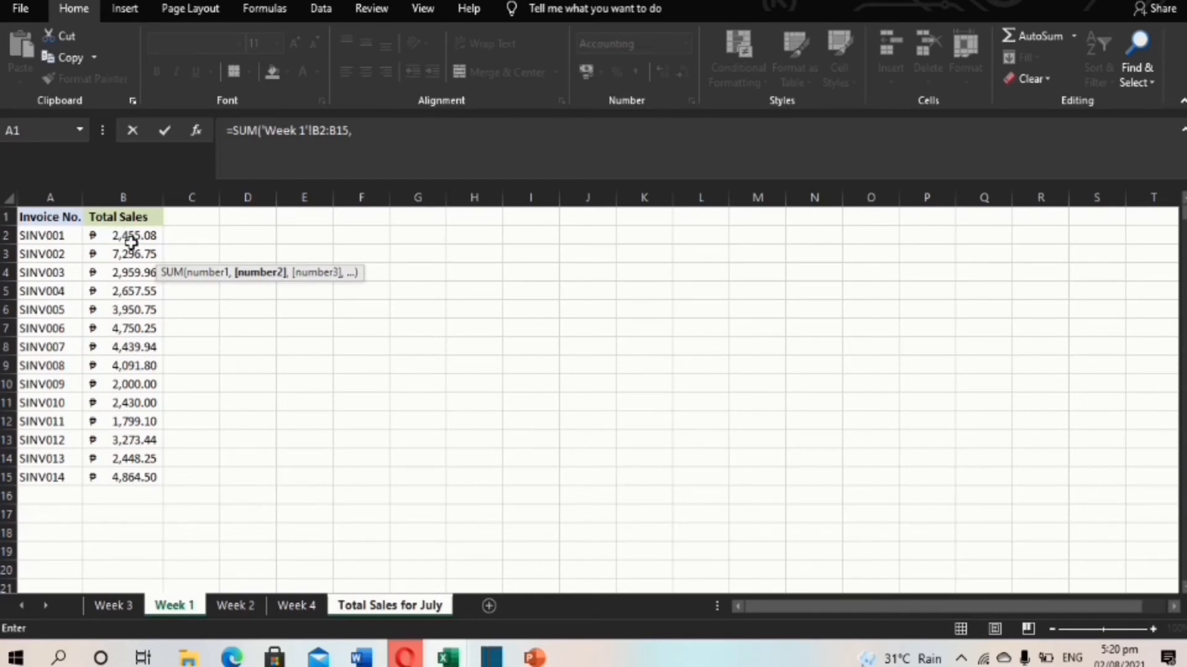
# Add Week 2's B2:B17 and Week 4's B2:B11, and enter the formula for ₱152,523.25.
pyautogui.click(243, 607)
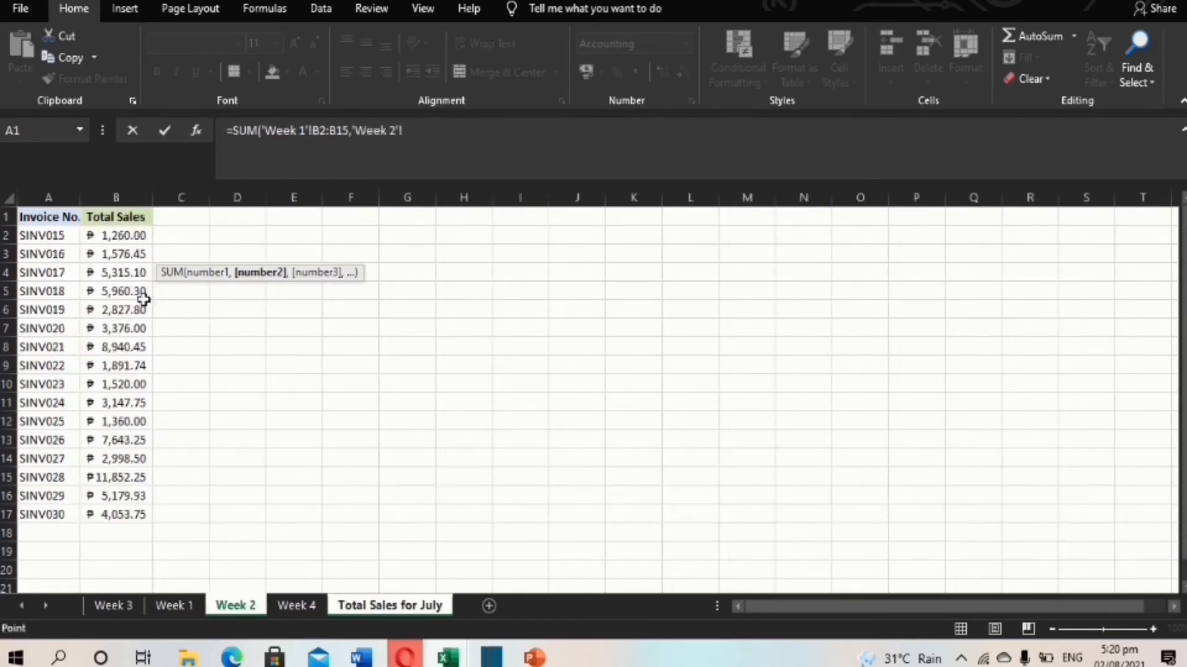
pyautogui.click(139, 235)
pyautogui.hotkey('ctrl', 'shift', 'Down')
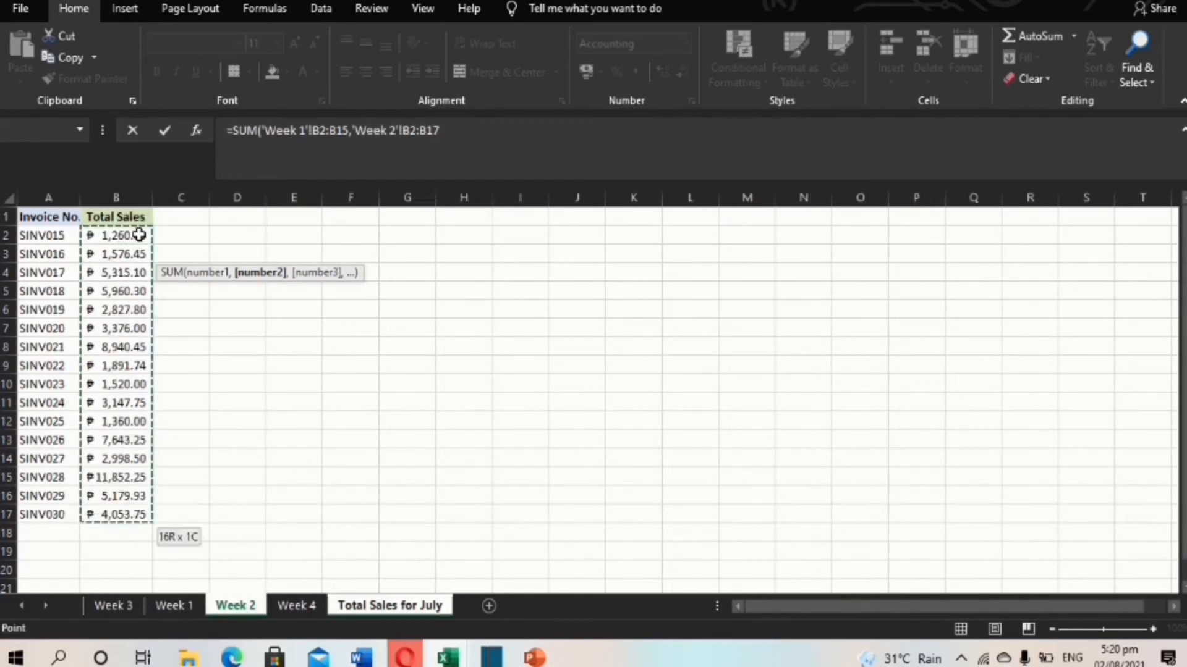
pyautogui.write(',')
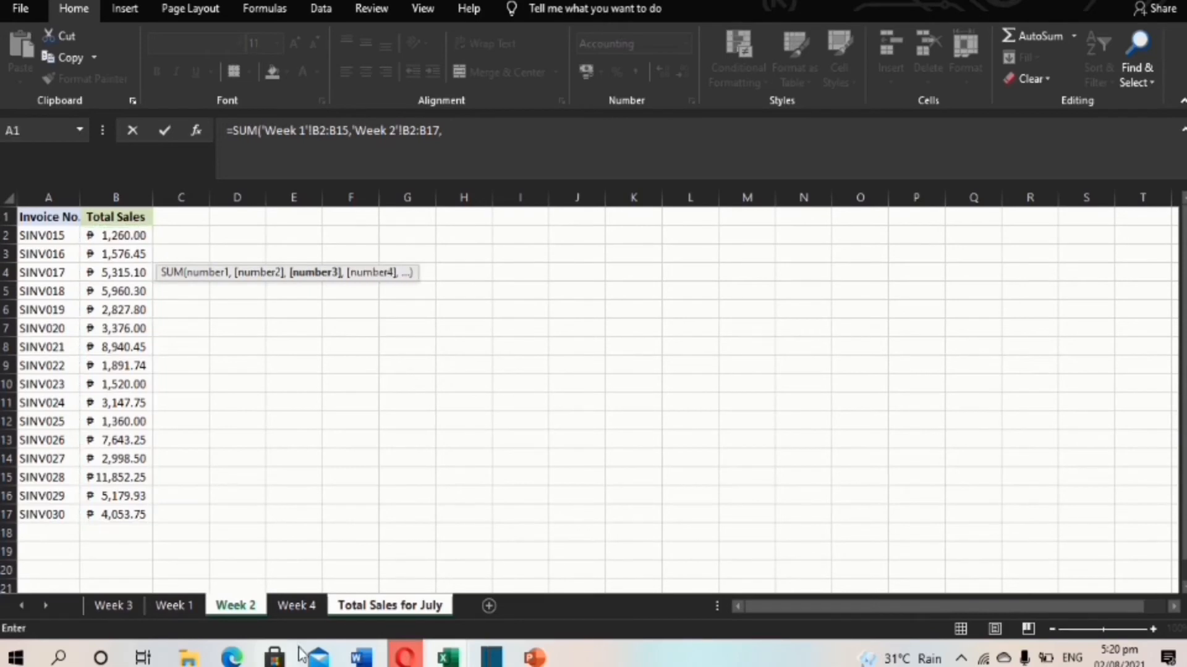
pyautogui.click(309, 606)
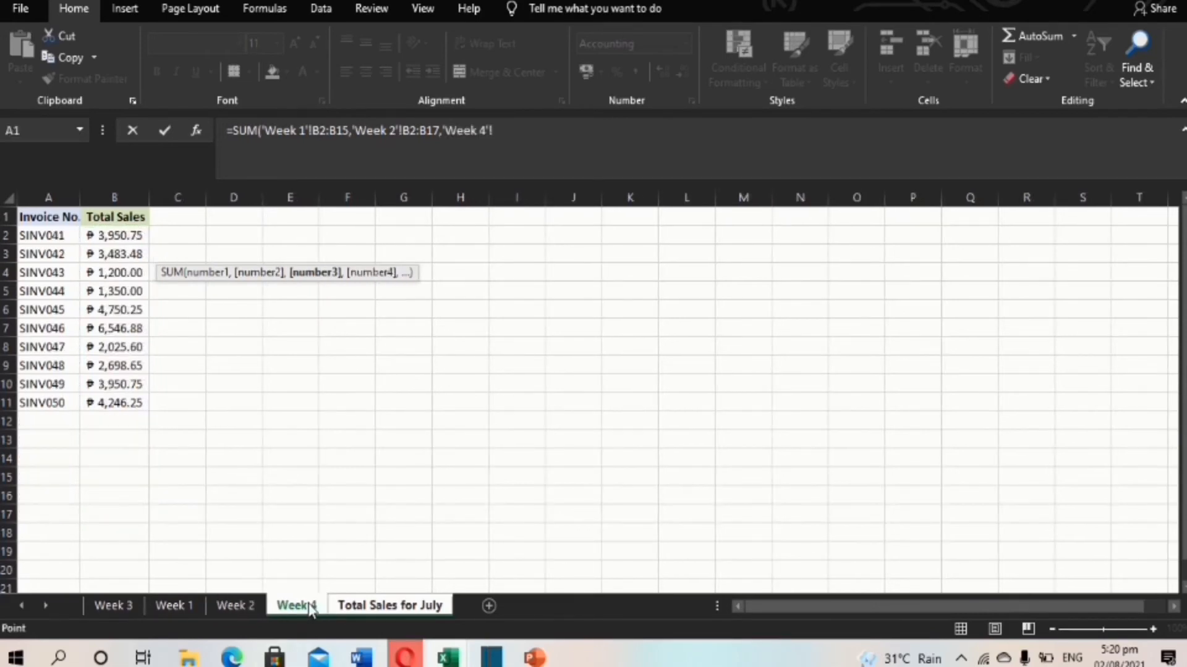
pyautogui.click(119, 231)
pyautogui.hotkey('ctrl', 'shift', 'Down')
pyautogui.press('Return')
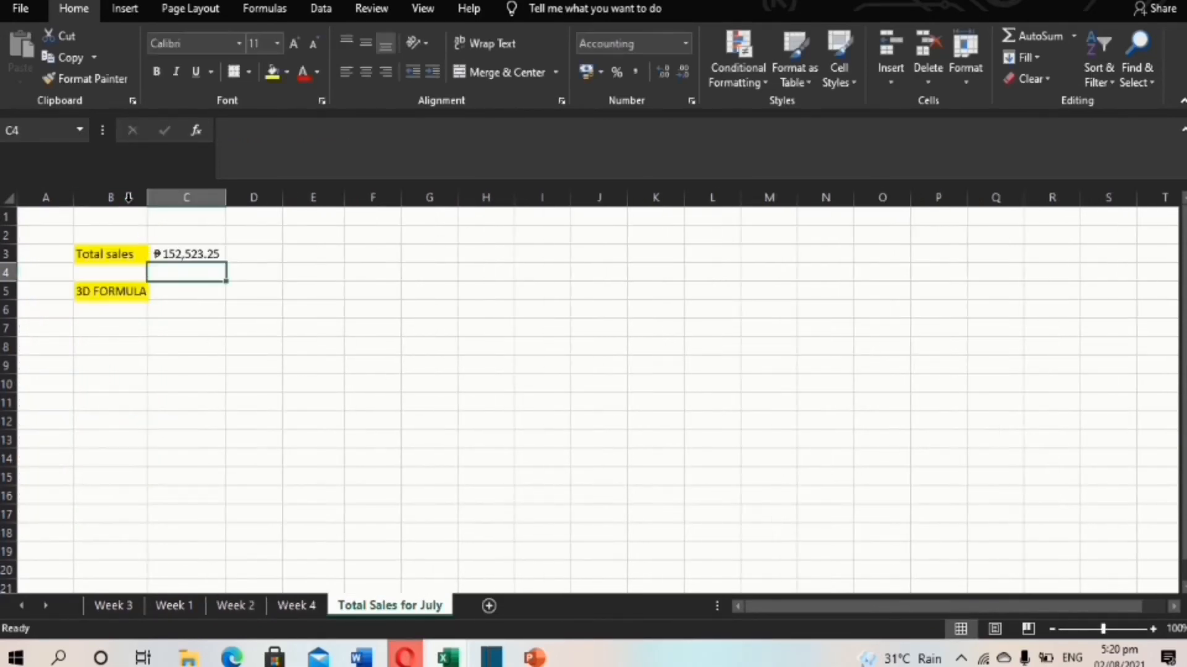
pyautogui.click(210, 257)
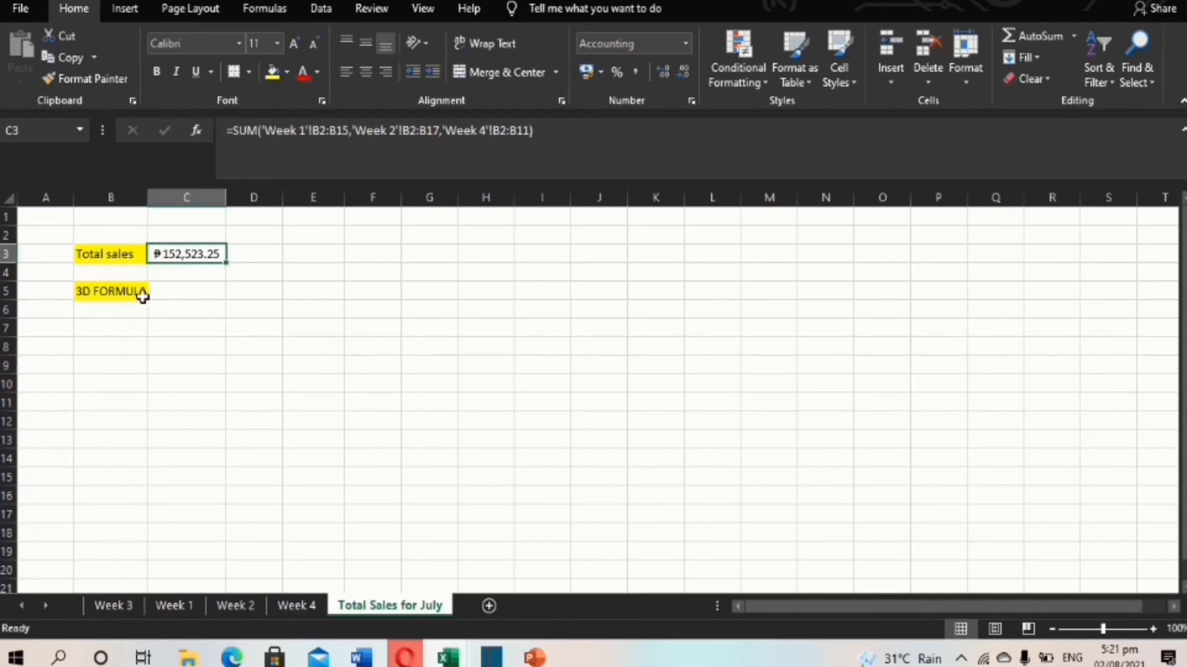
# Start a SUM in C5 over Week 1's sales range B2:B19.
pyautogui.click(187, 290)
pyautogui.write('=')
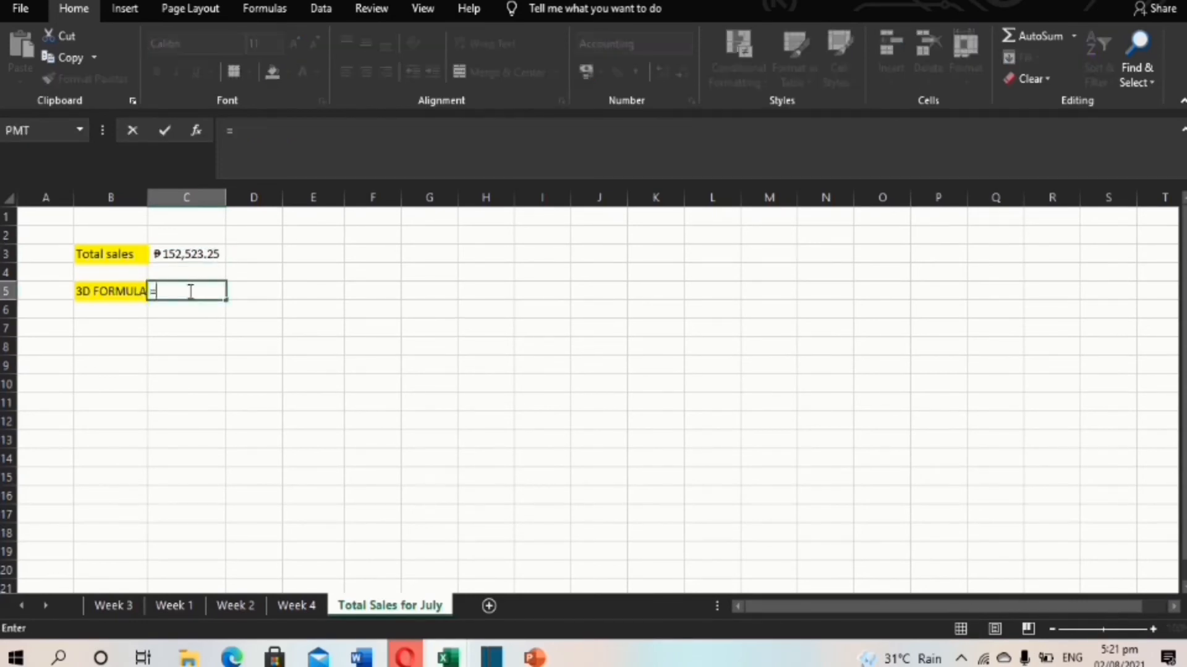
pyautogui.write('SUM')
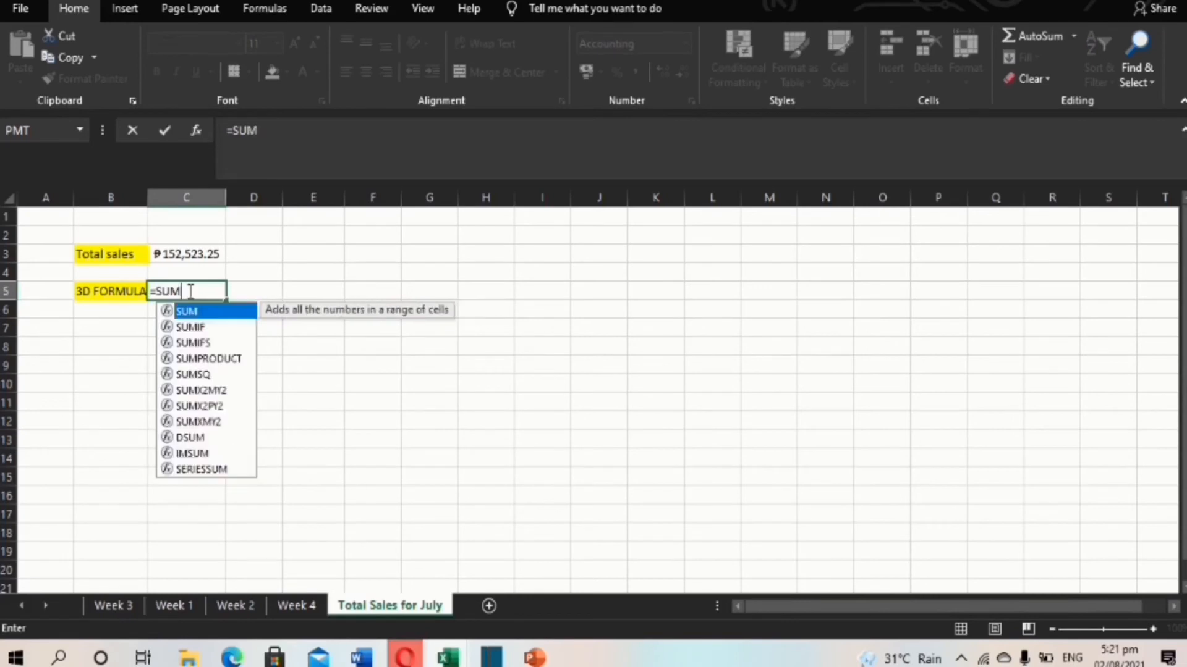
pyautogui.doubleClick(227, 317)
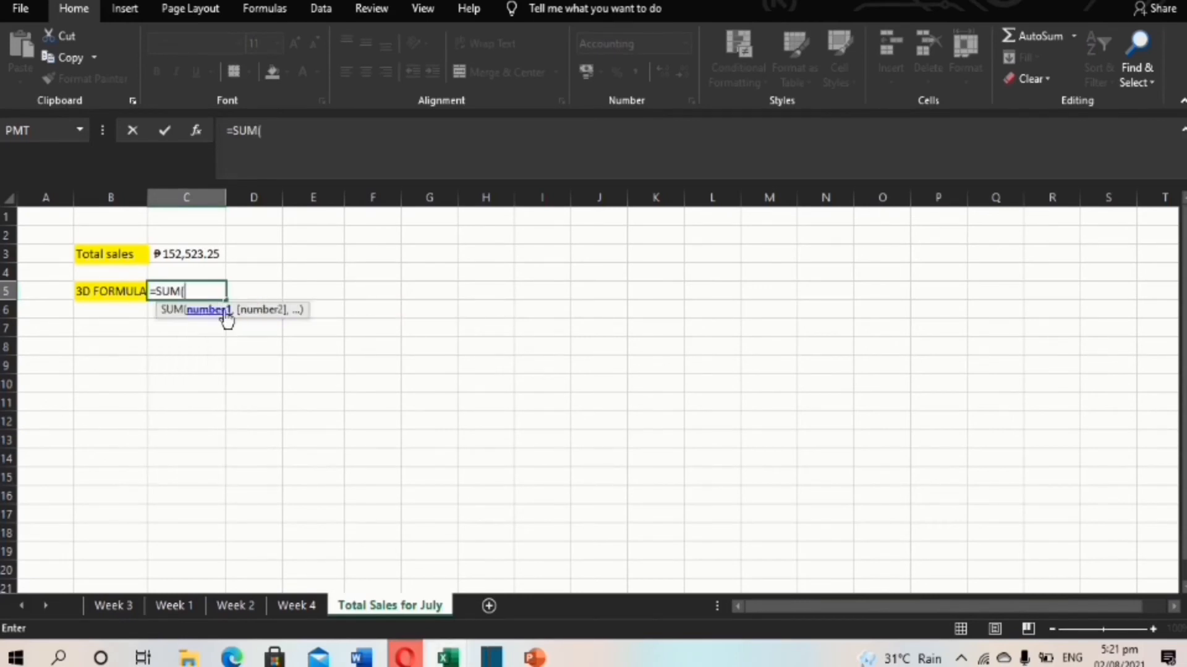
pyautogui.click(178, 606)
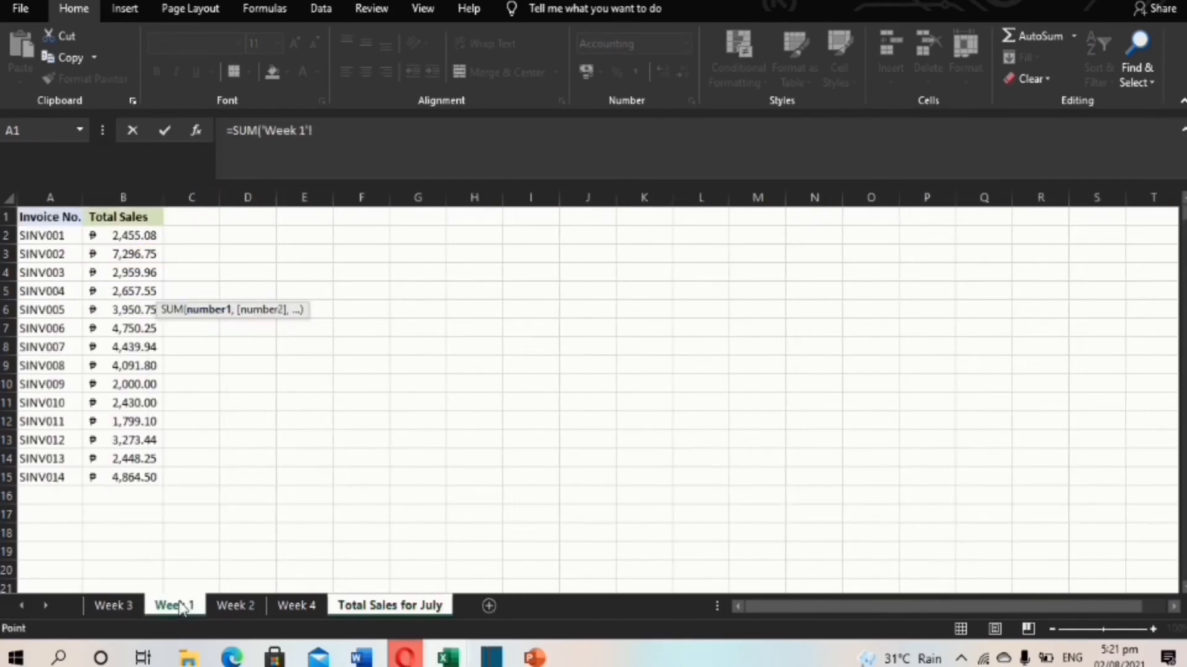
pyautogui.click(127, 235)
pyautogui.moveTo(127, 237); pyautogui.dragTo(126, 554)
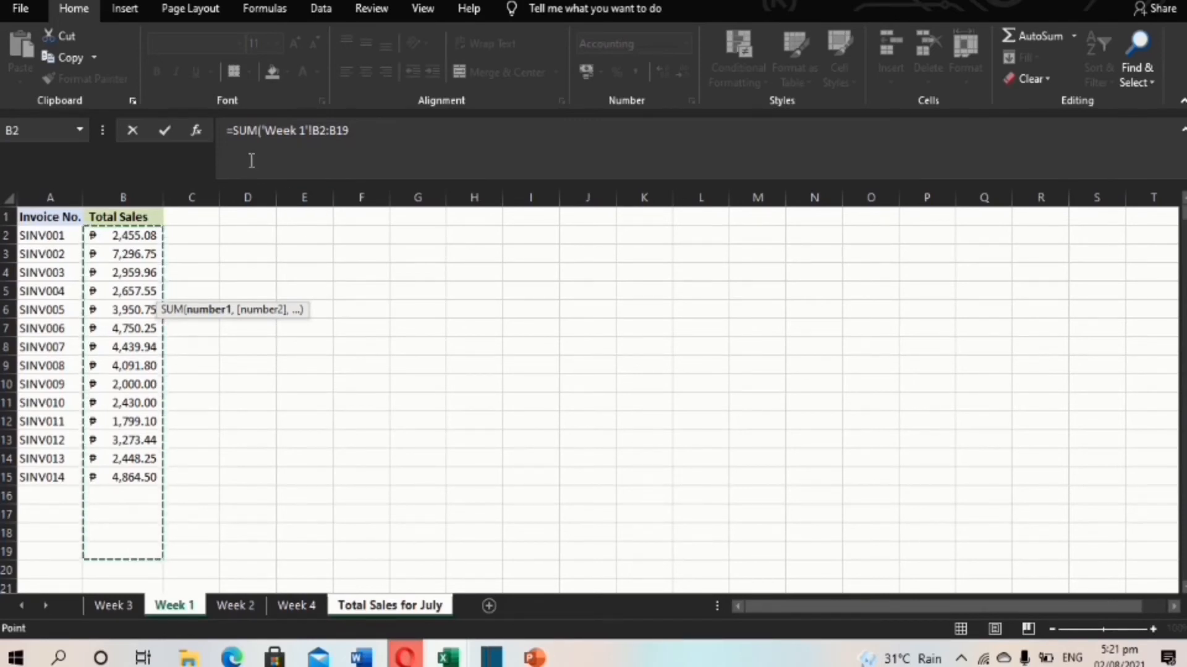
# Change the reference to 'Week 1:Week 4'!B2:B19 and enter the 3D SUM.
pyautogui.click(305, 132)
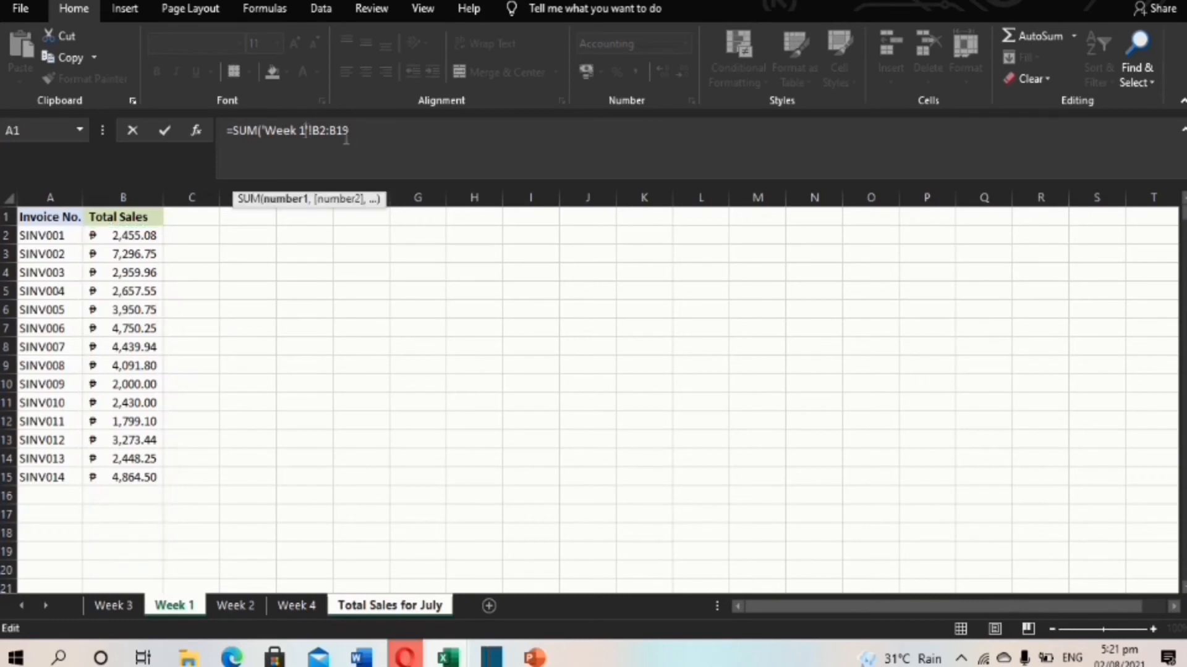
pyautogui.write(':')
pyautogui.click(297, 604)
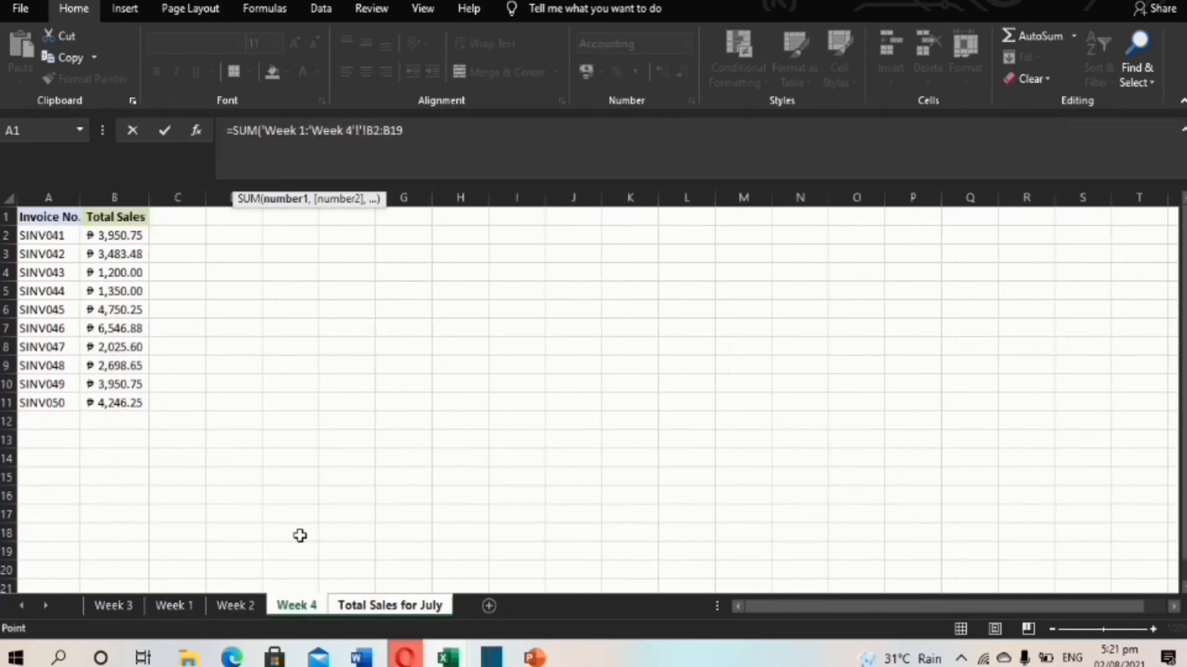
pyautogui.click(312, 128)
pyautogui.press('BackSpace')
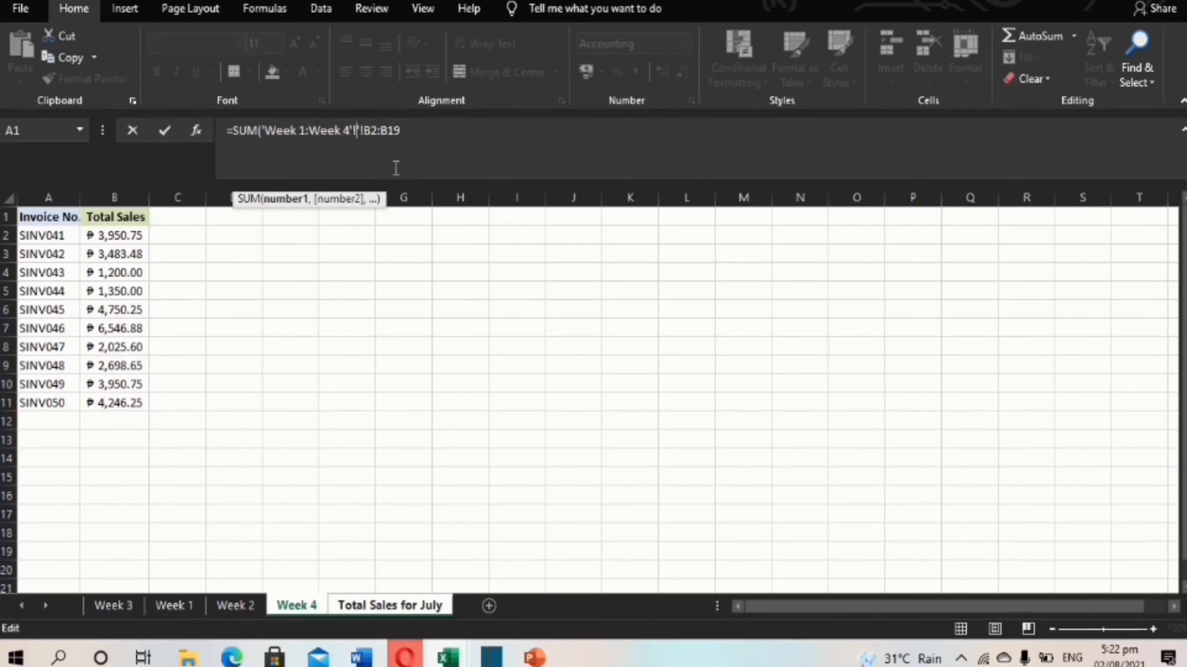
pyautogui.press('BackSpace')
pyautogui.press('BackSpace')
pyautogui.press('Return')
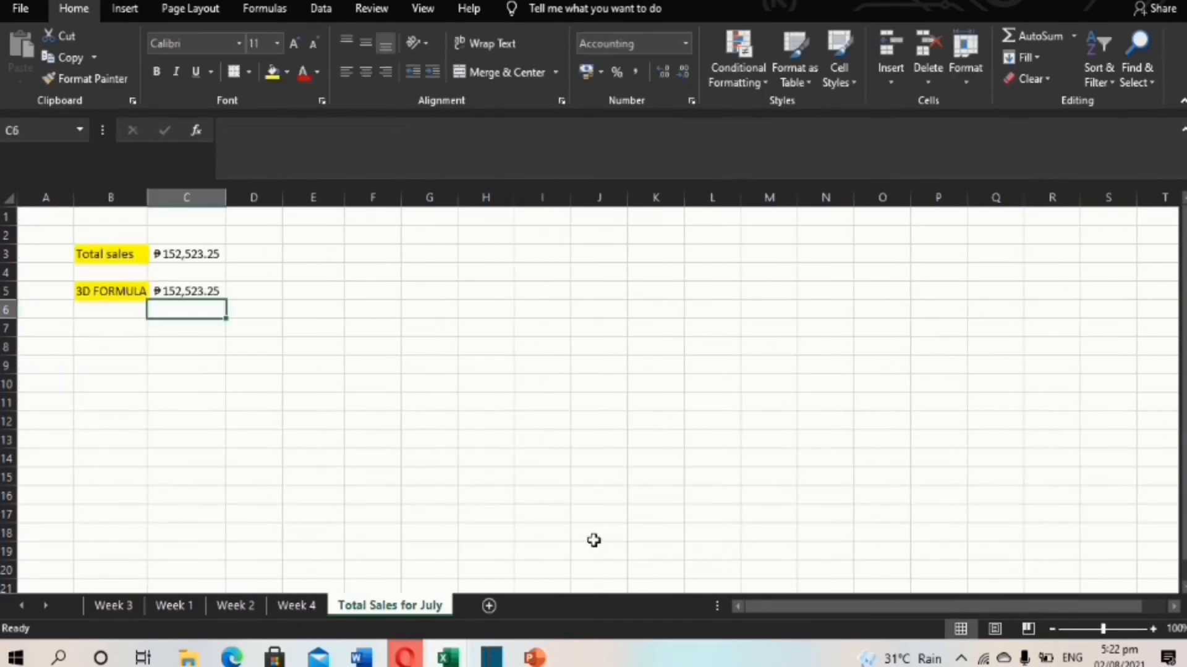
# Compare the 3D SUM formula in C5 with the multi-sheet formula in C3.
pyautogui.click(210, 291)
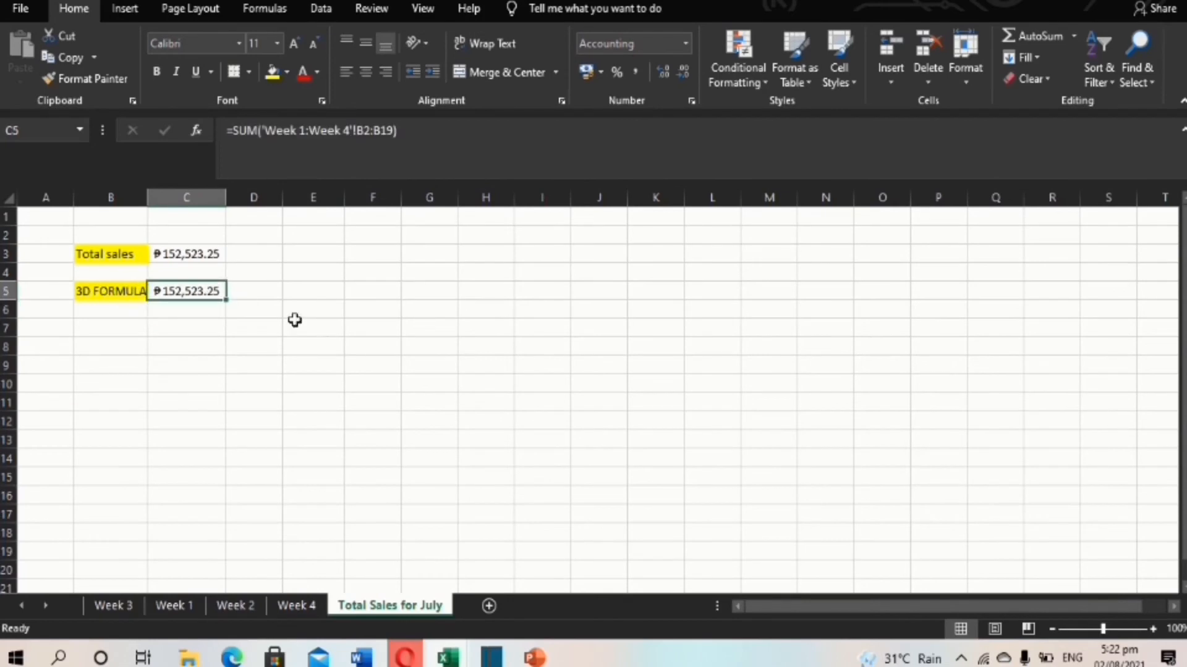
pyautogui.click(205, 255)
pyautogui.click(209, 292)
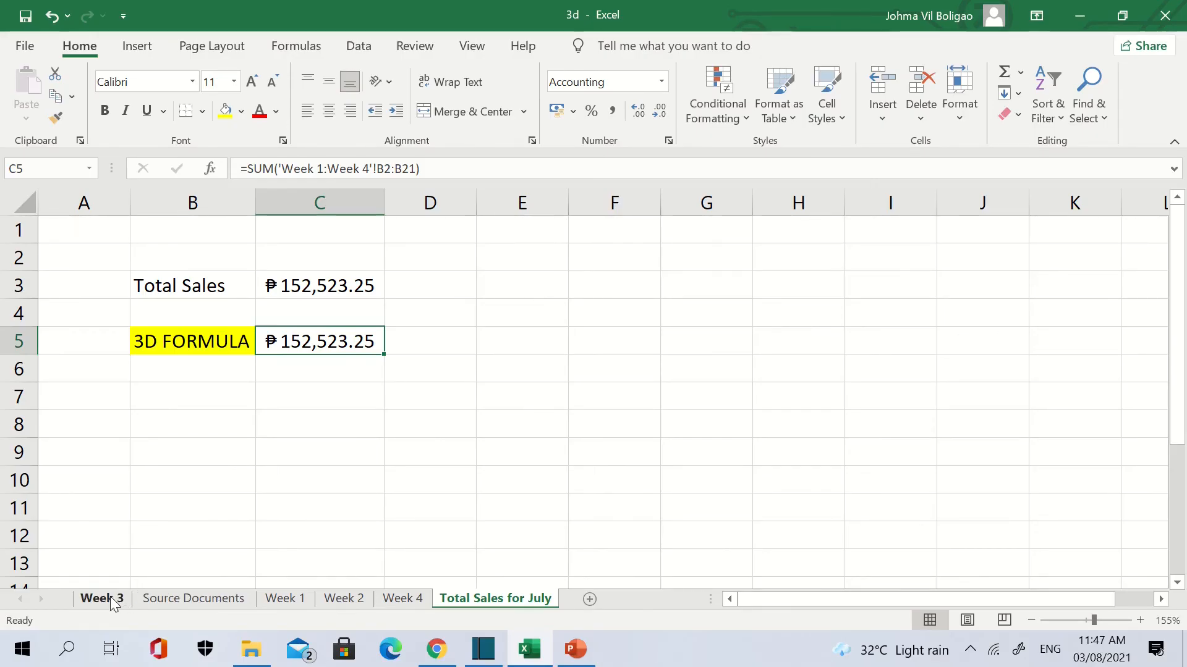
# Place Week 3 between Week 2 and Week 4 so C5 totals ₱178,562.59.
pyautogui.moveTo(111, 598); pyautogui.dragTo(381, 602)
pyautogui.click(480, 602)
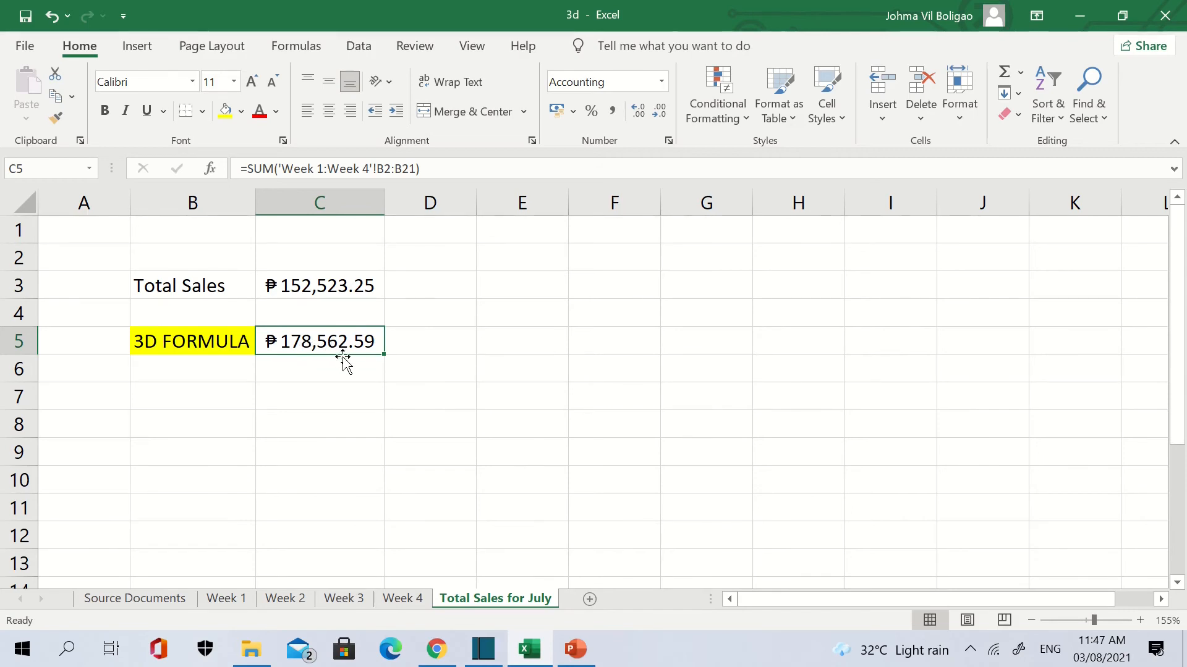
pyautogui.click(358, 602)
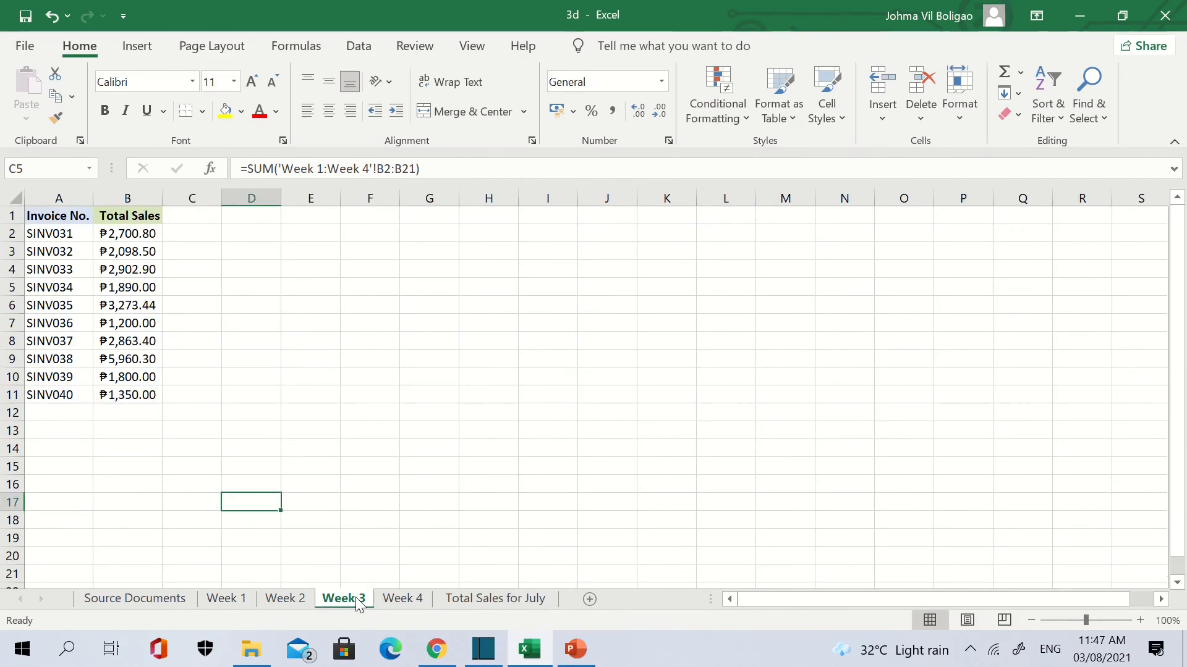
pyautogui.click(484, 605)
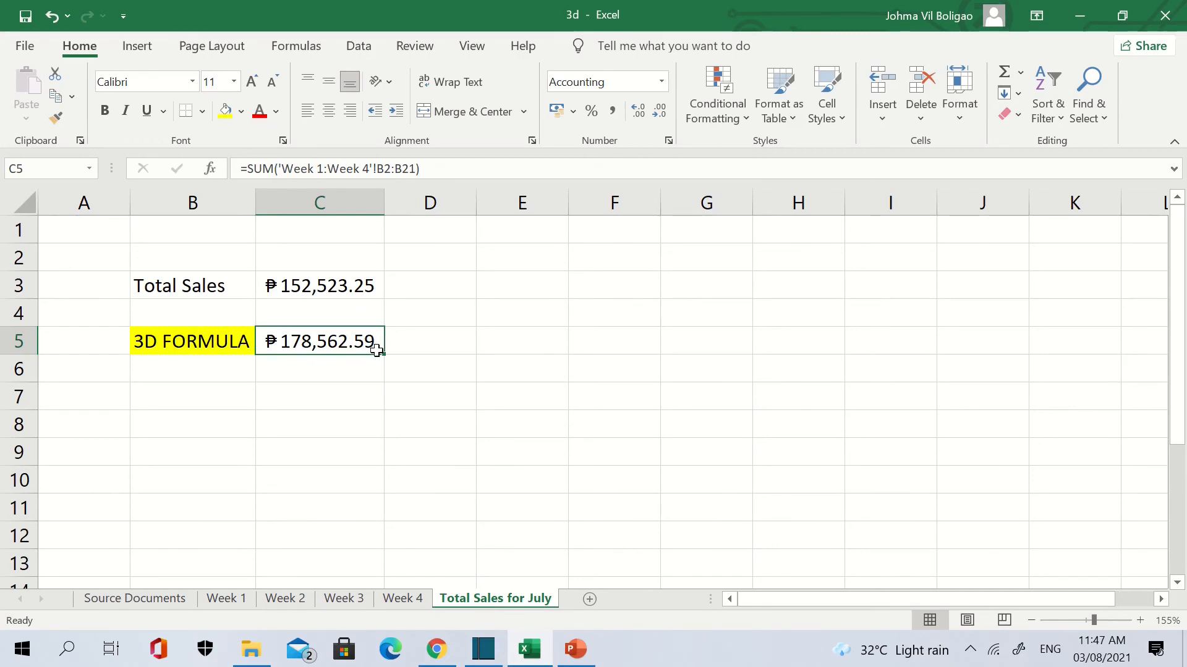
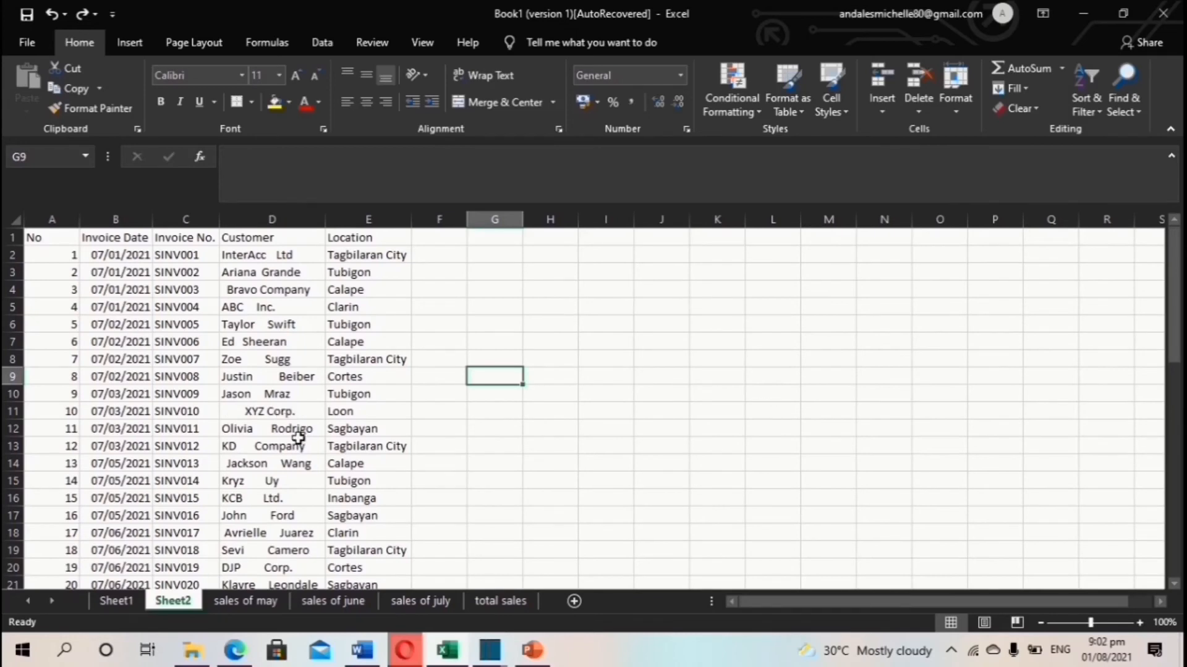
# Insert a blank column E before Location on Sheet2 and select E2.
pyautogui.scroll(-4, 296, 437)
pyautogui.scroll(4, 305, 440)
pyautogui.rightClick(390, 218)
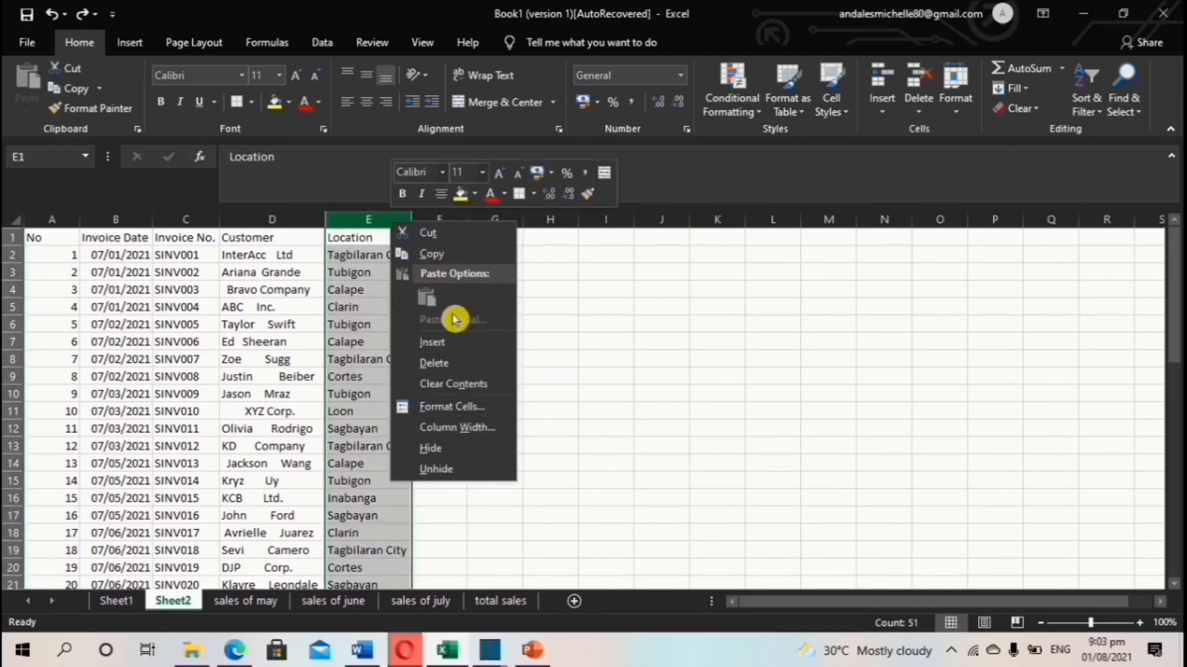
pyautogui.click(461, 343)
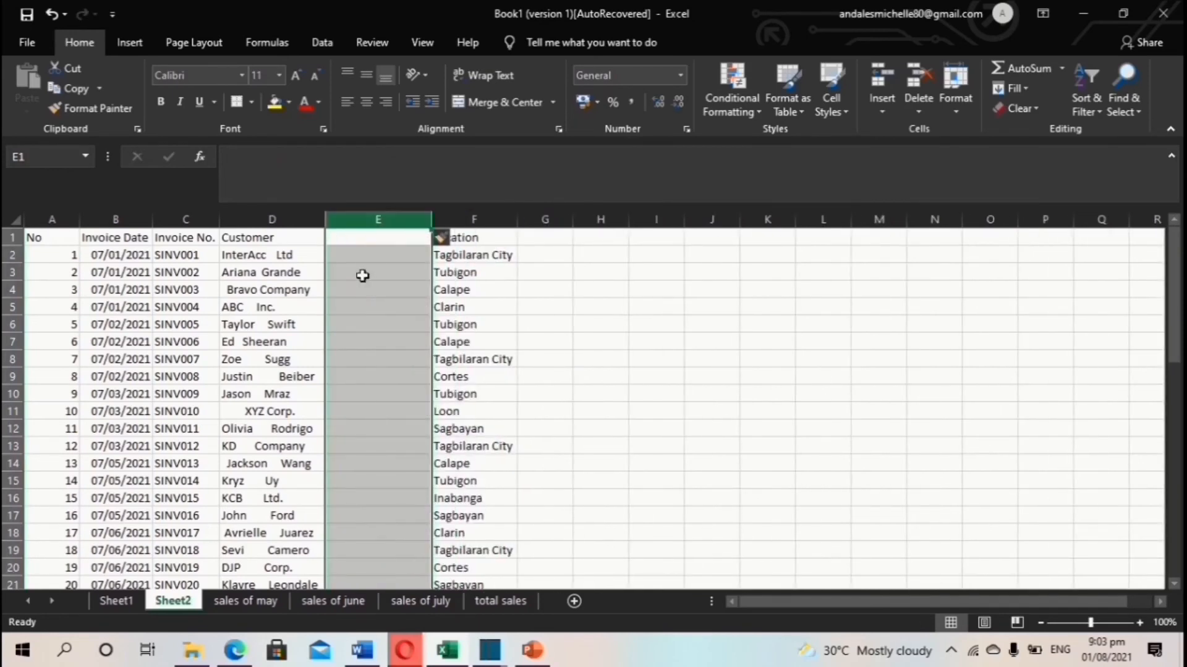
pyautogui.click(420, 288)
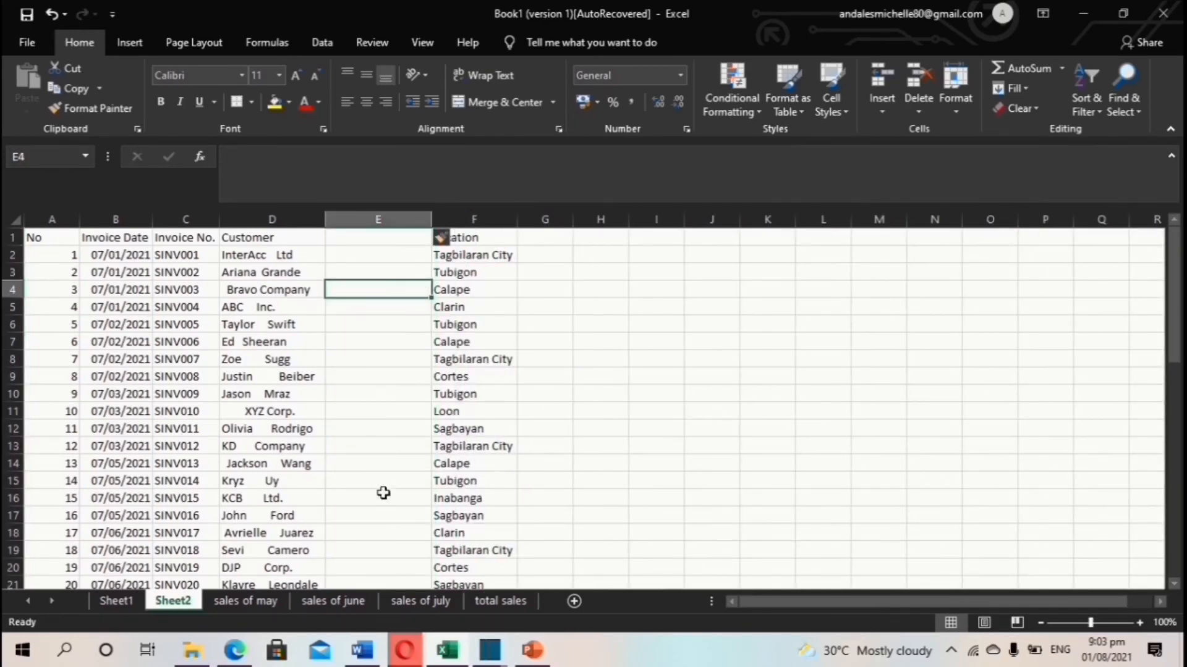
pyautogui.click(387, 241)
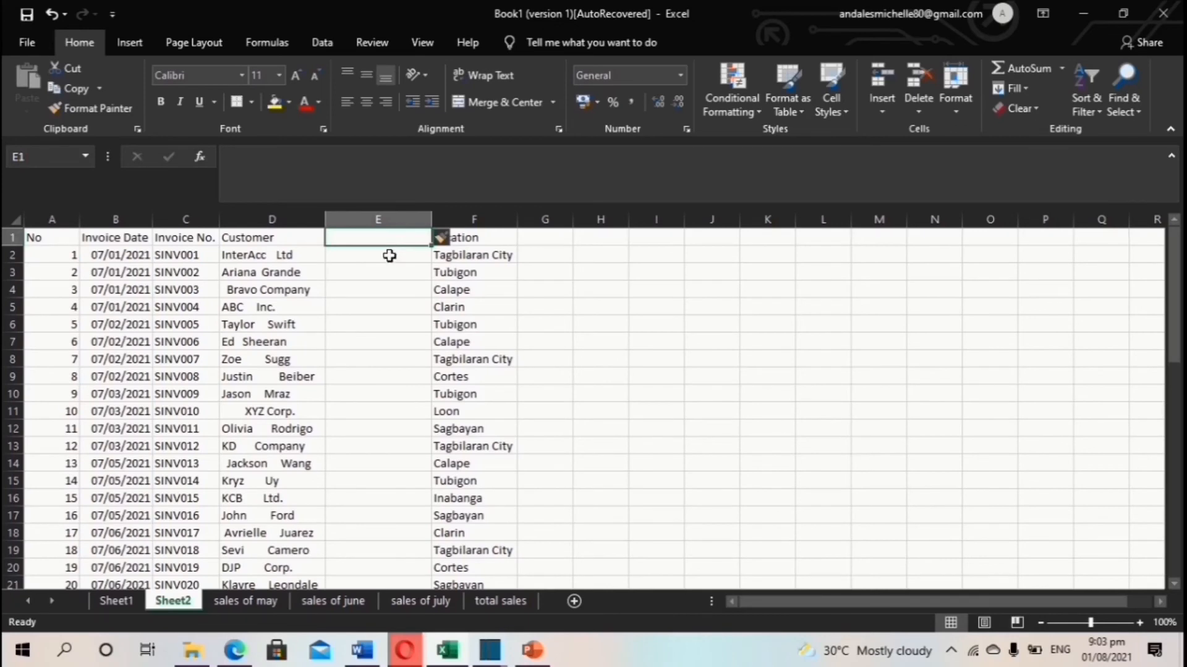
pyautogui.click(391, 258)
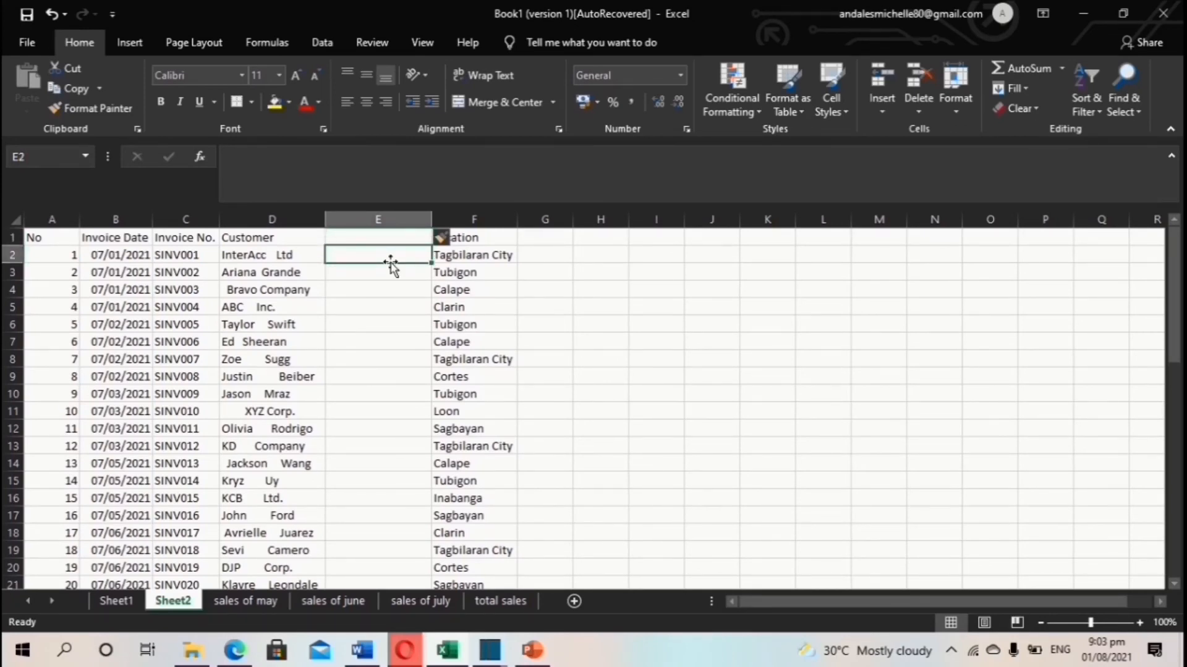
# Enter =TRIM(D2) in E2 and fill it down column E to row 51.
pyautogui.write('=tr')
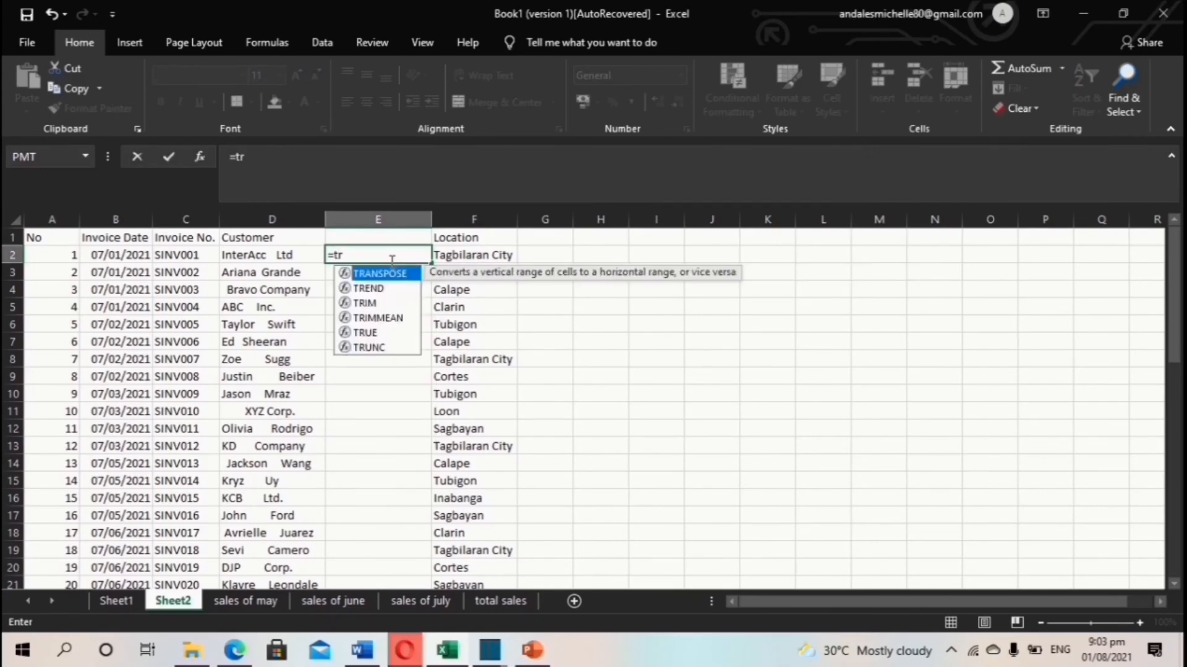
pyautogui.doubleClick(390, 307)
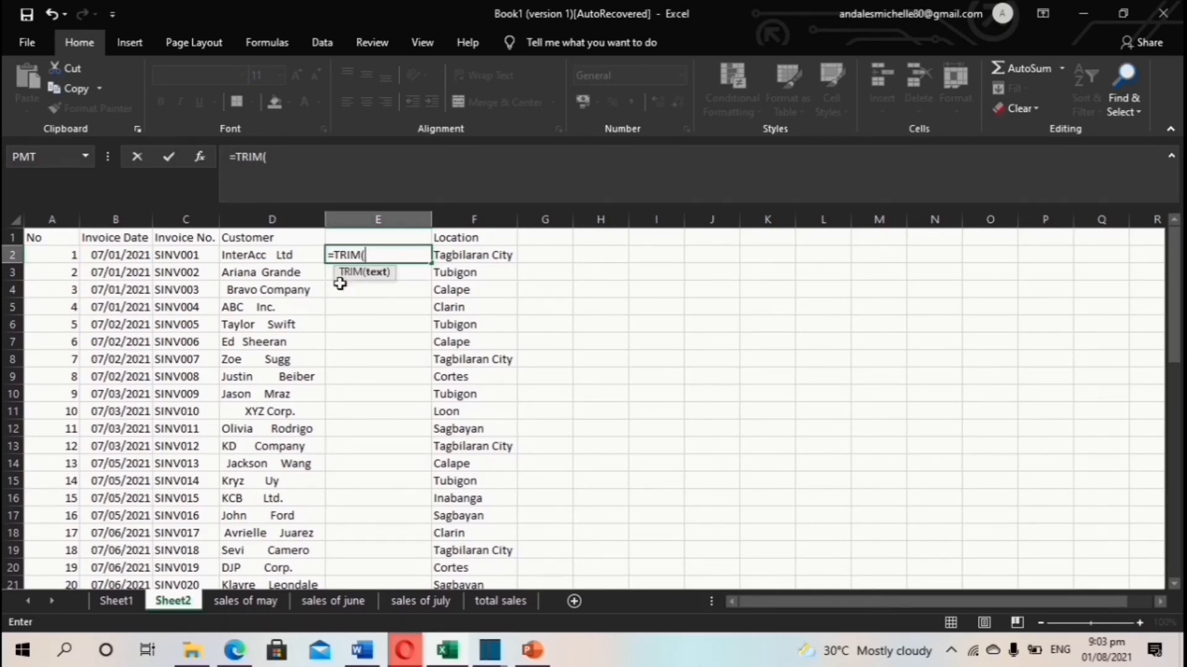
pyautogui.click(273, 259)
pyautogui.press('Return')
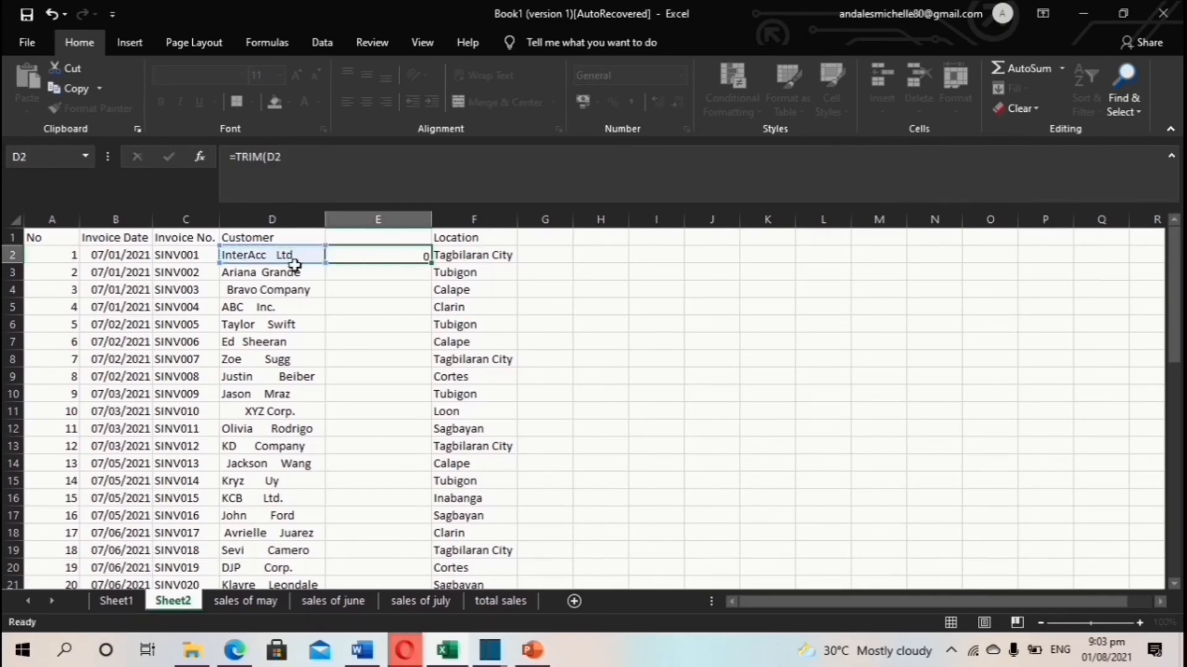
pyautogui.click(405, 256)
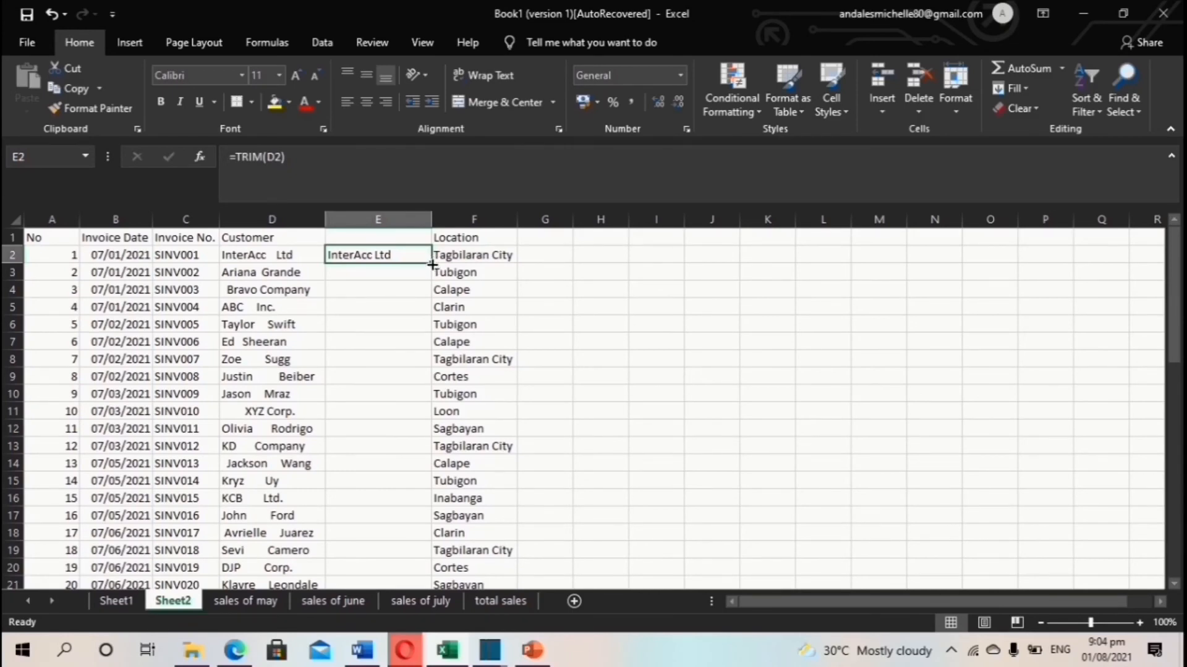
pyautogui.doubleClick(432, 263)
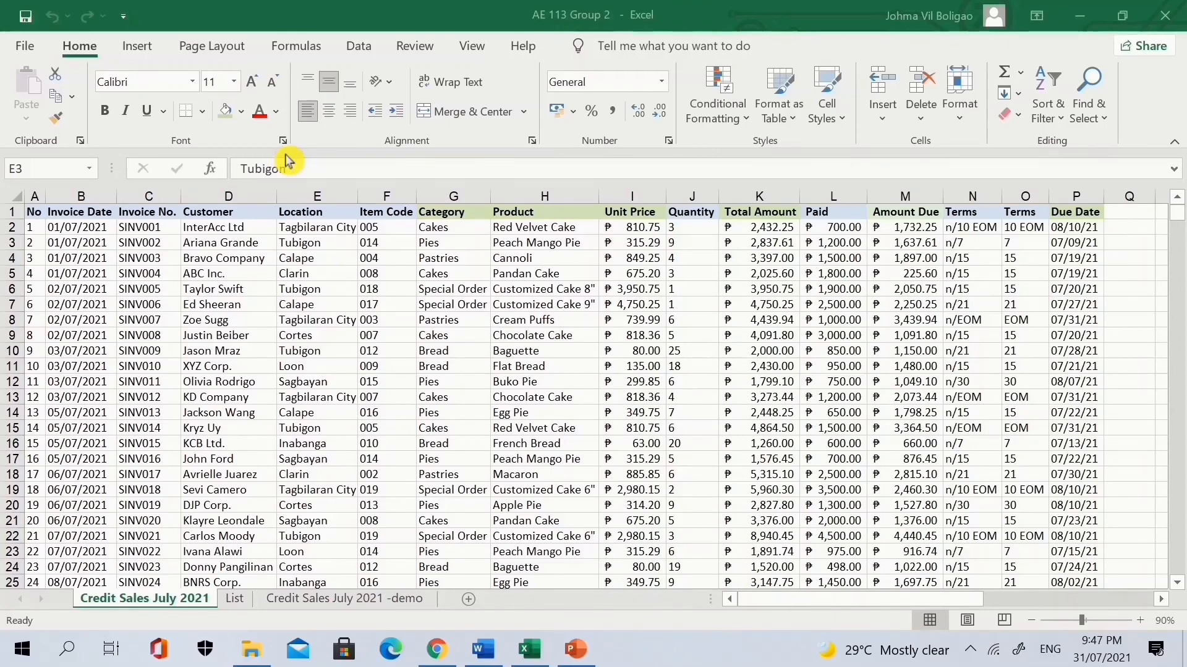
# Copy the Location column into A1 of a new sheet, Sheet14.
pyautogui.click(328, 190)
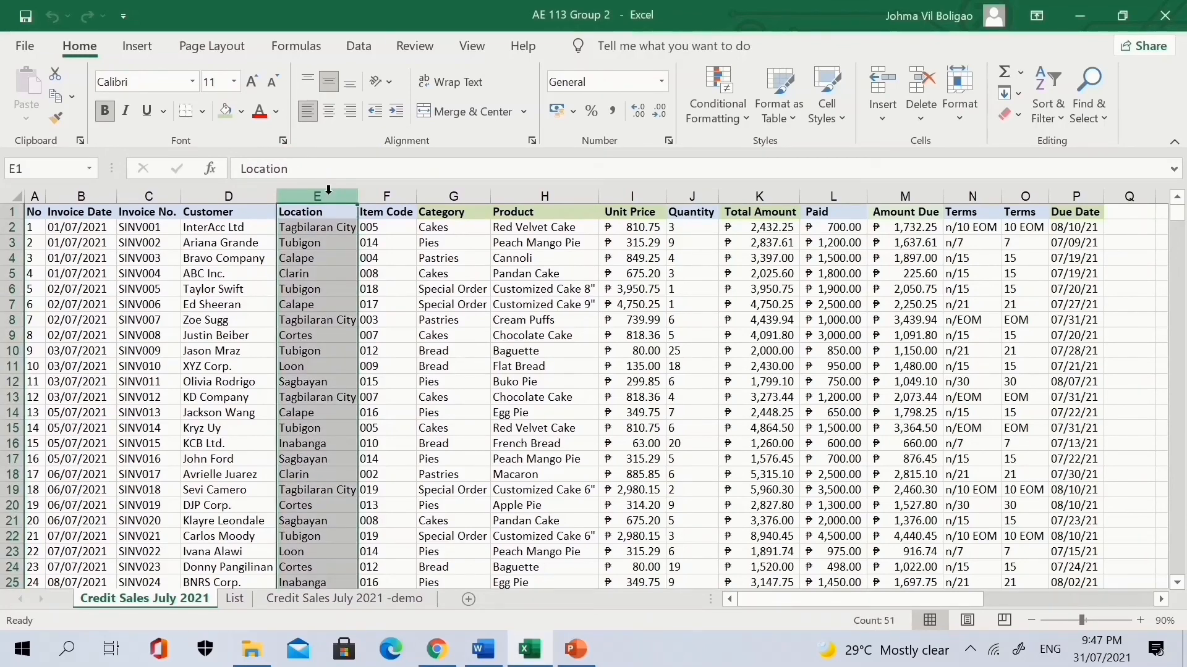
pyautogui.hotkey('ctrl', 'c')
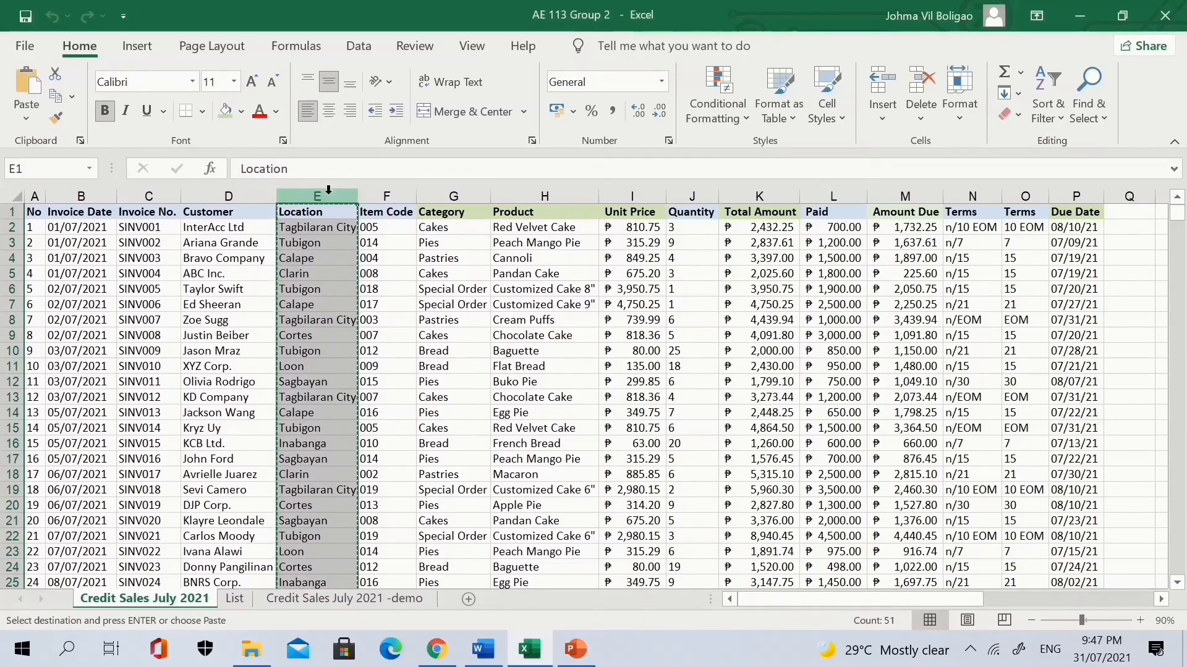
pyautogui.click(468, 603)
pyautogui.press('Return')
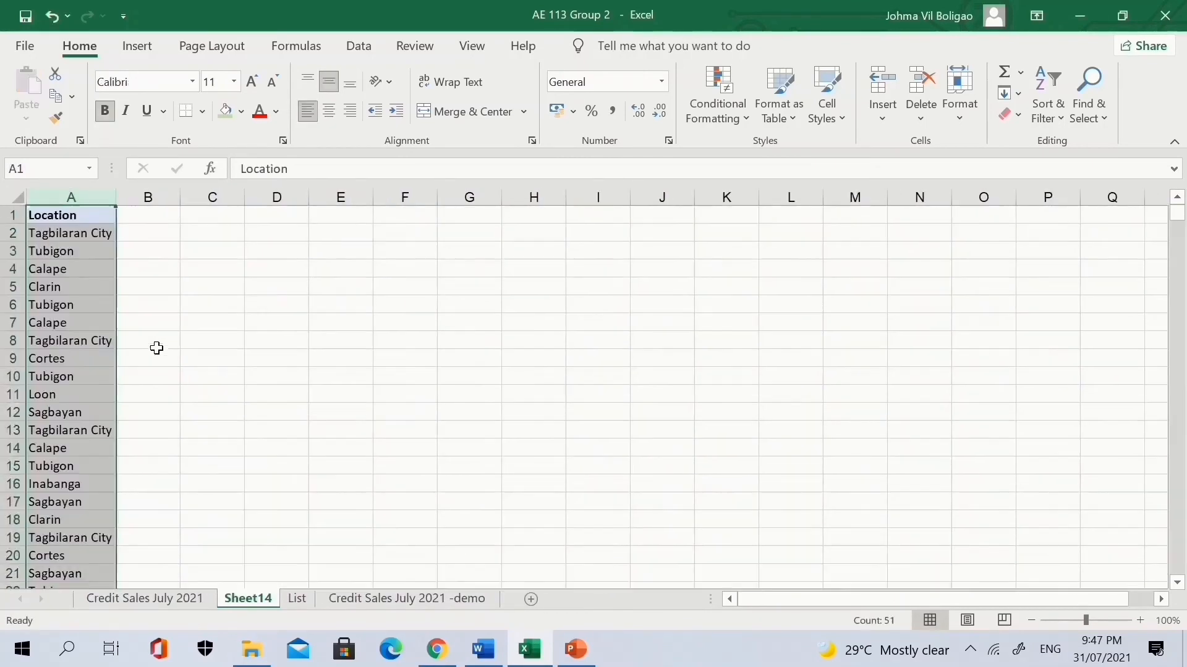
pyautogui.click(199, 334)
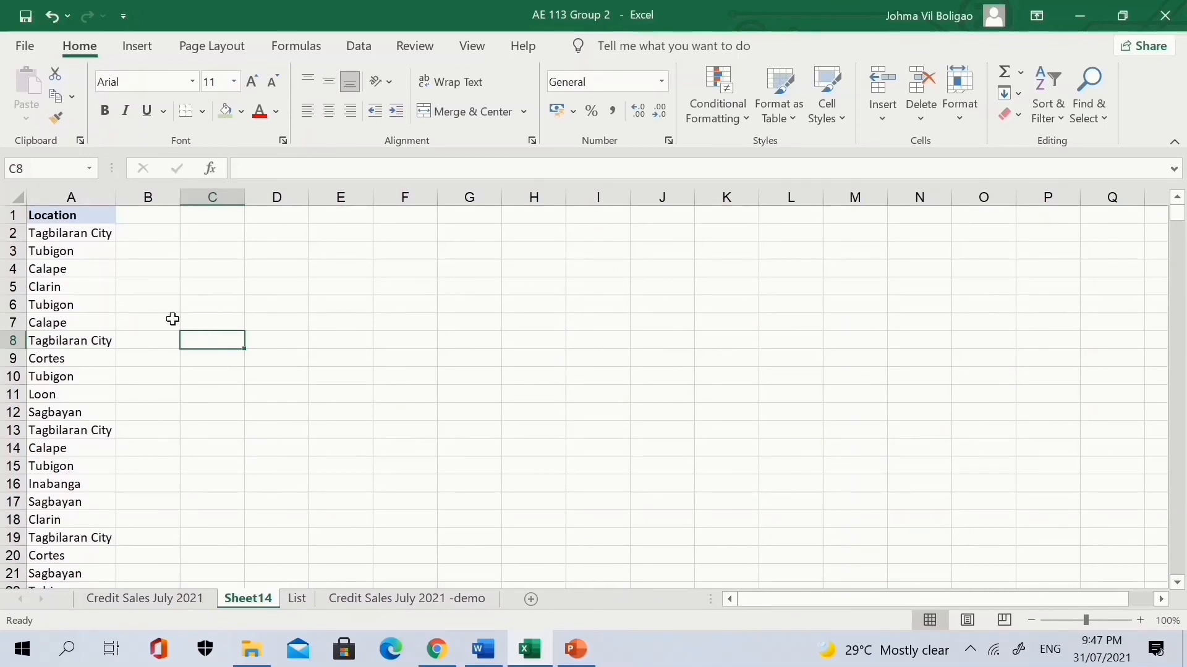
pyautogui.click(65, 301)
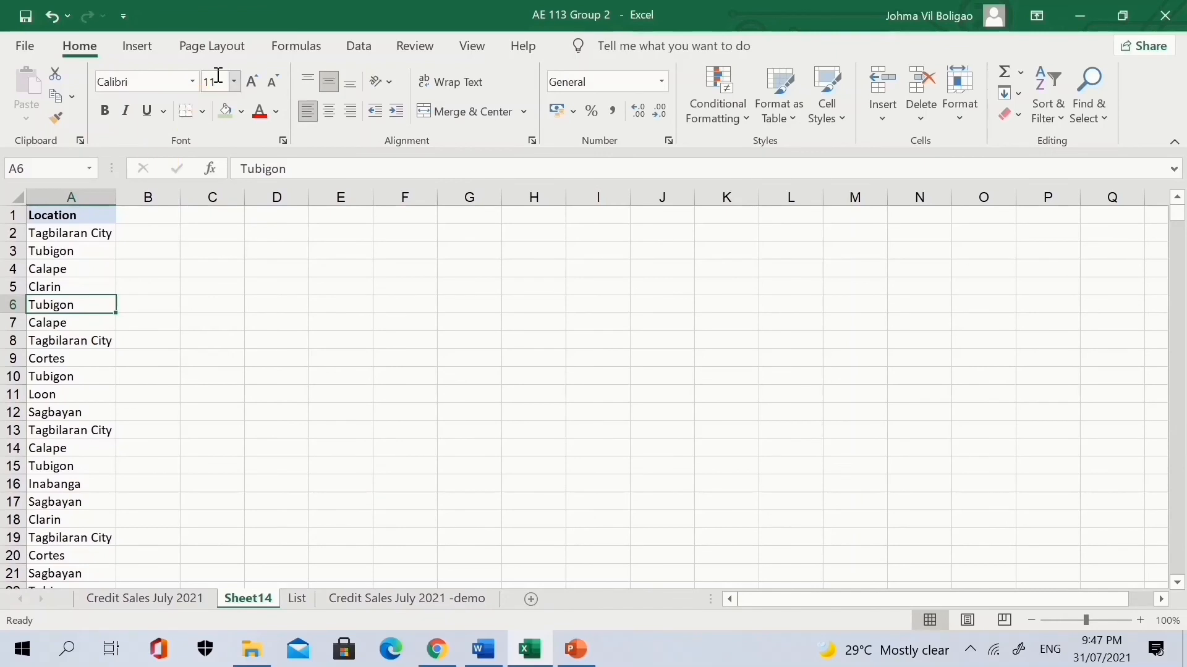
pyautogui.click(359, 53)
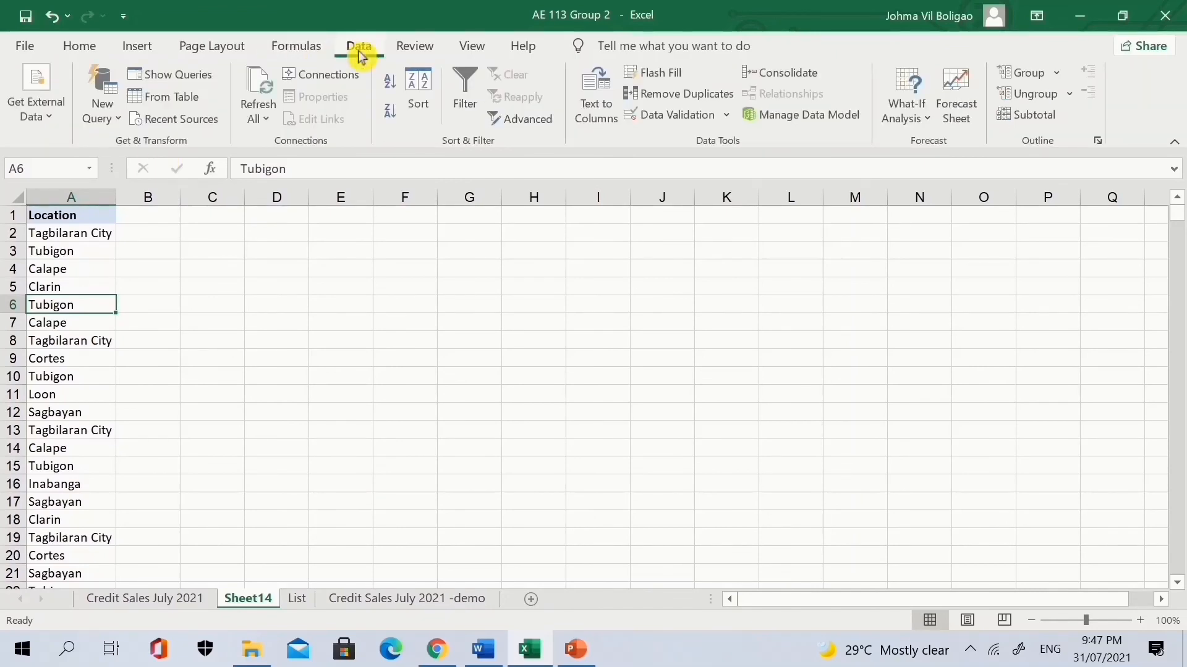
# Remove duplicate Locations (with headers), leaving 12 unique values and deleting 38.
pyautogui.click(655, 94)
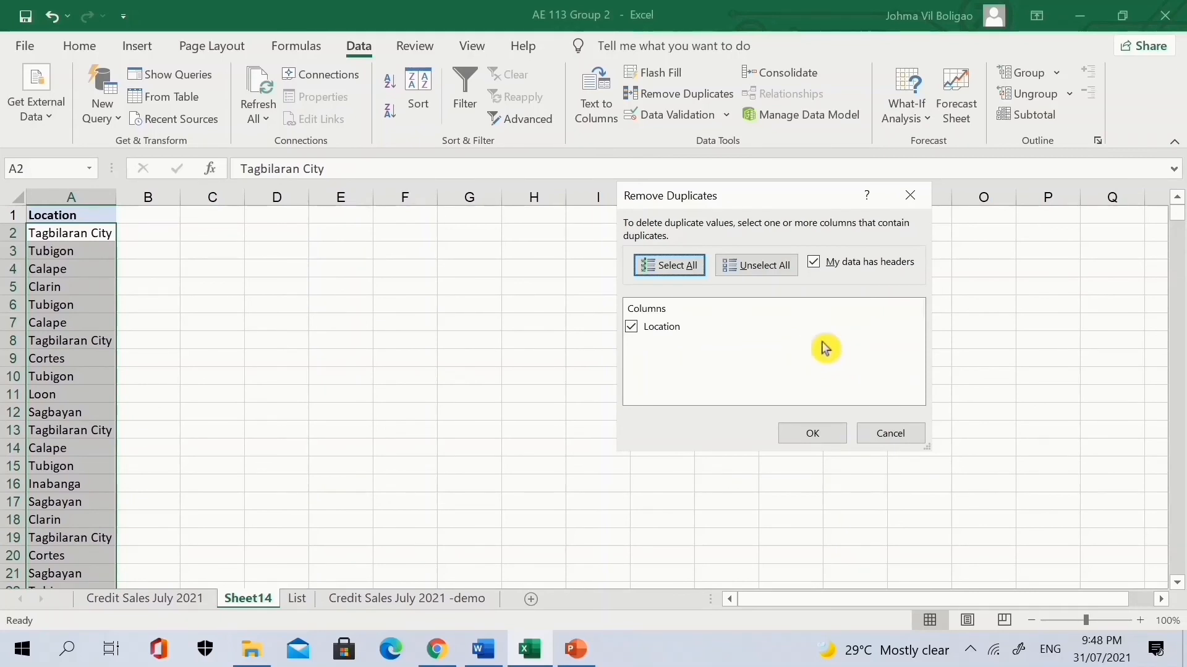
pyautogui.click(817, 435)
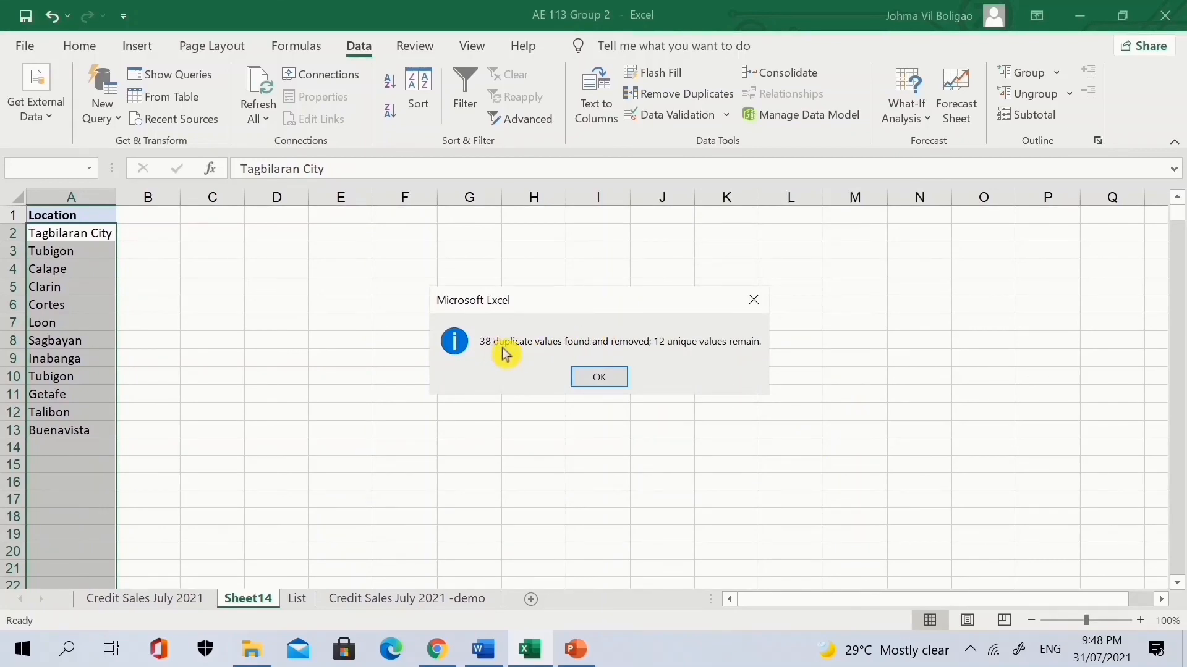
pyautogui.click(611, 377)
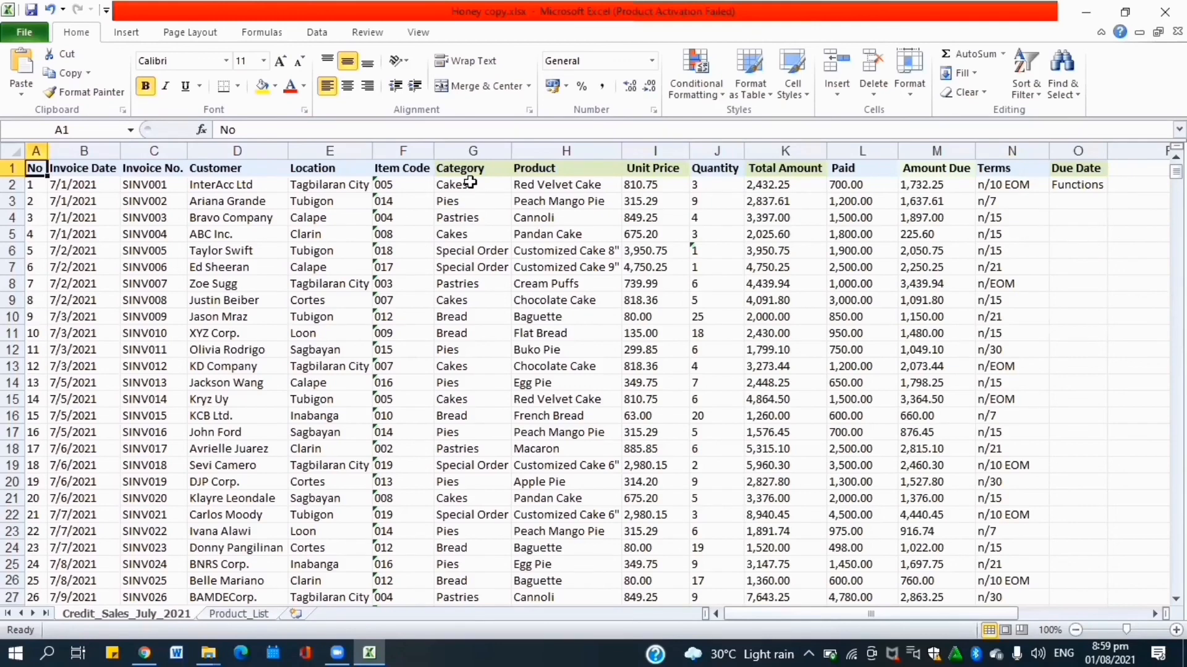
# Turn on table filters and filter Category with Text Filters > Contains 'Cakes'.
pyautogui.click(312, 34)
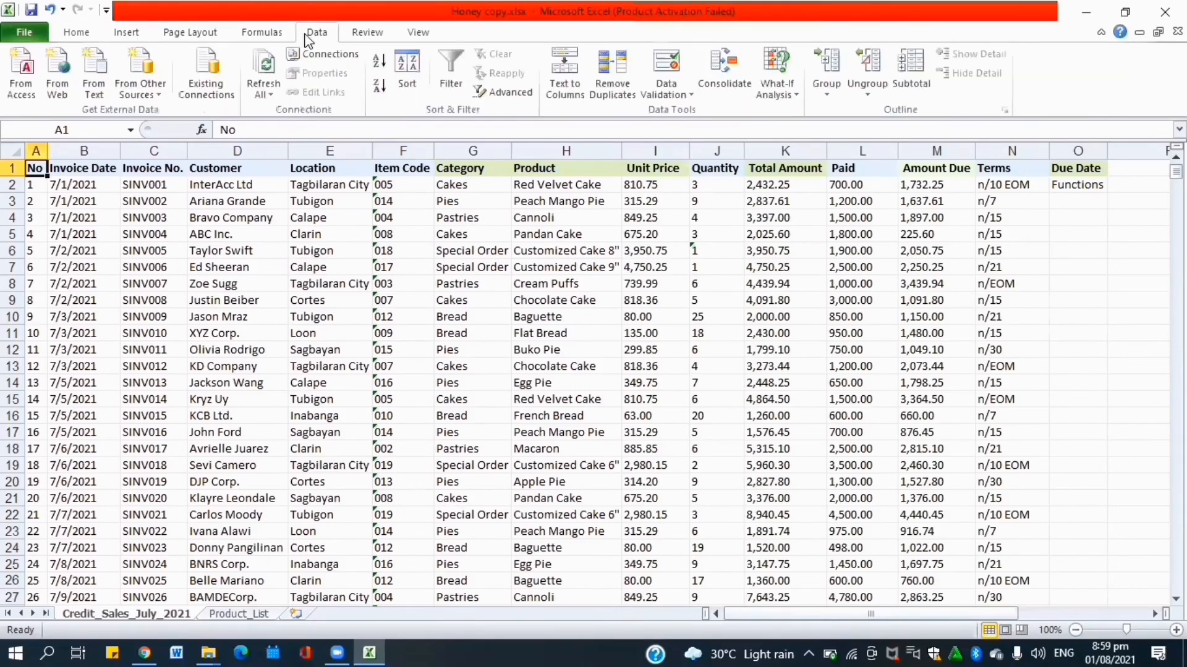
pyautogui.click(449, 83)
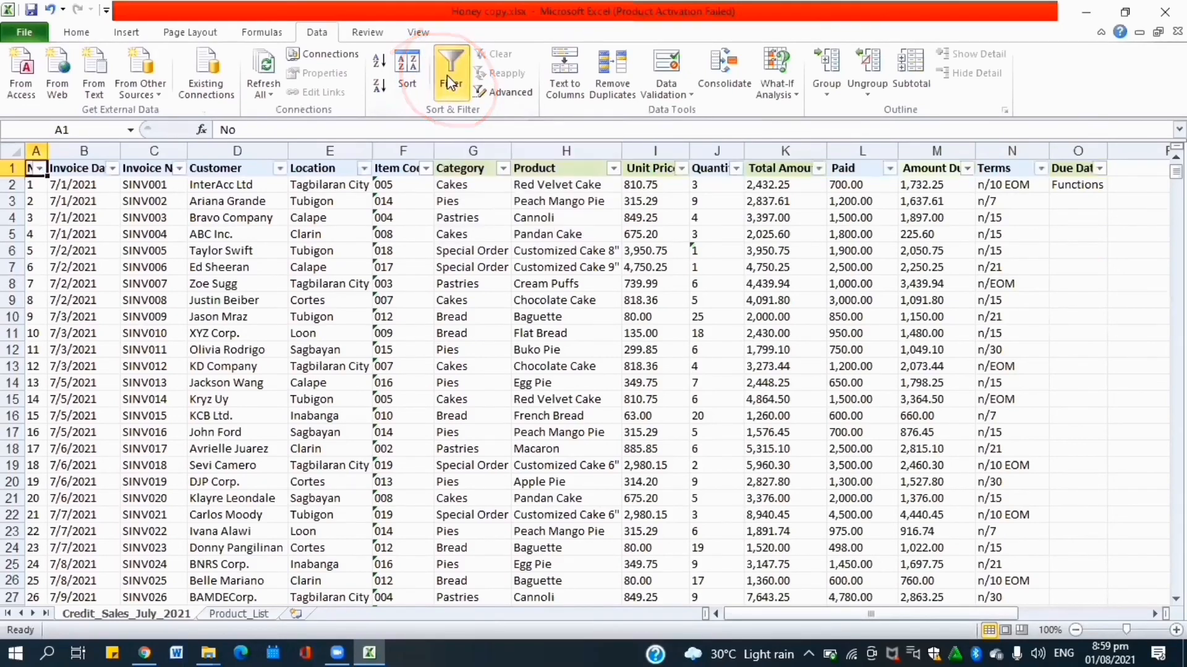
pyautogui.click(503, 168)
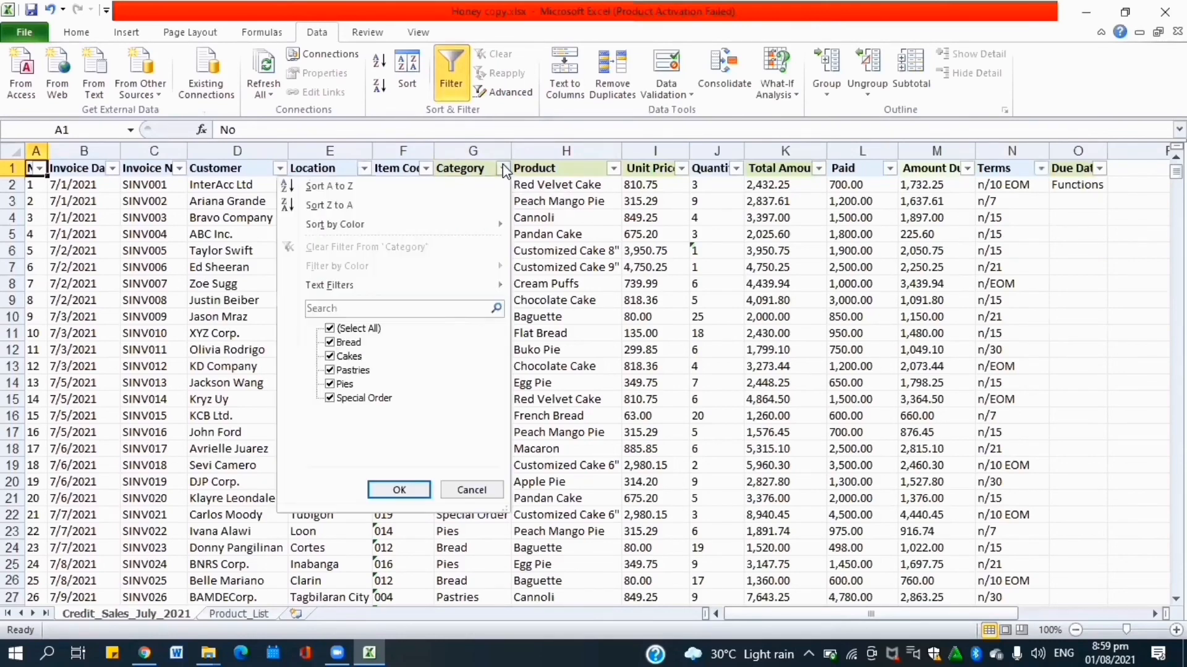
pyautogui.moveTo(352, 285)
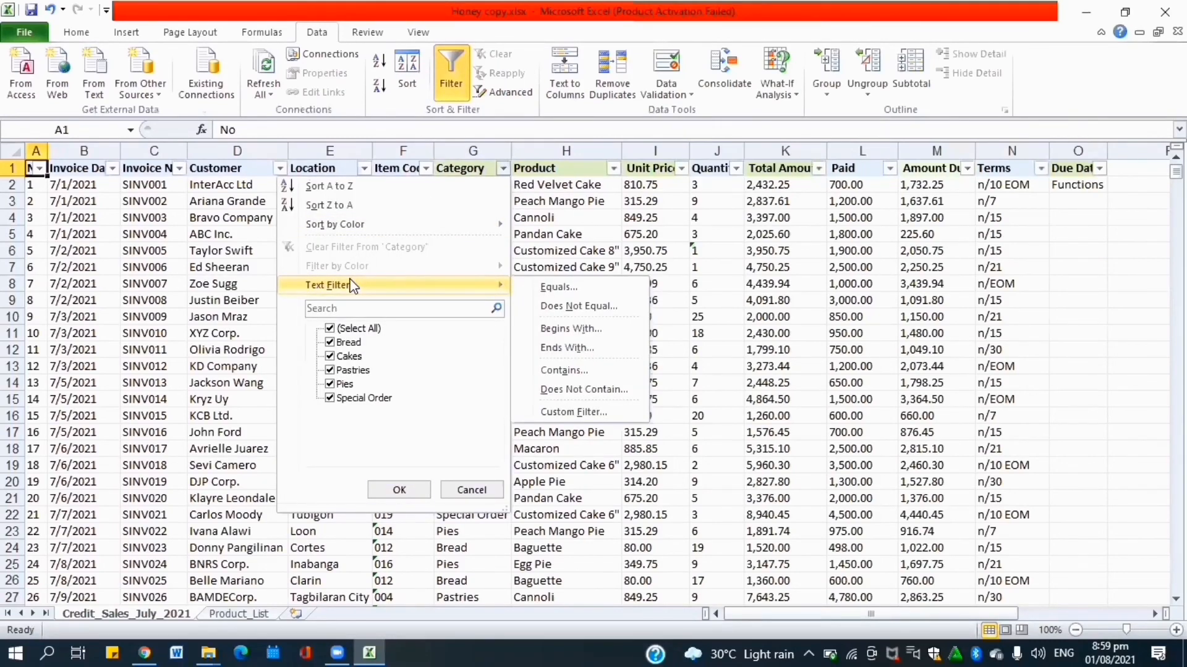
pyautogui.click(573, 368)
pyautogui.click(473, 342)
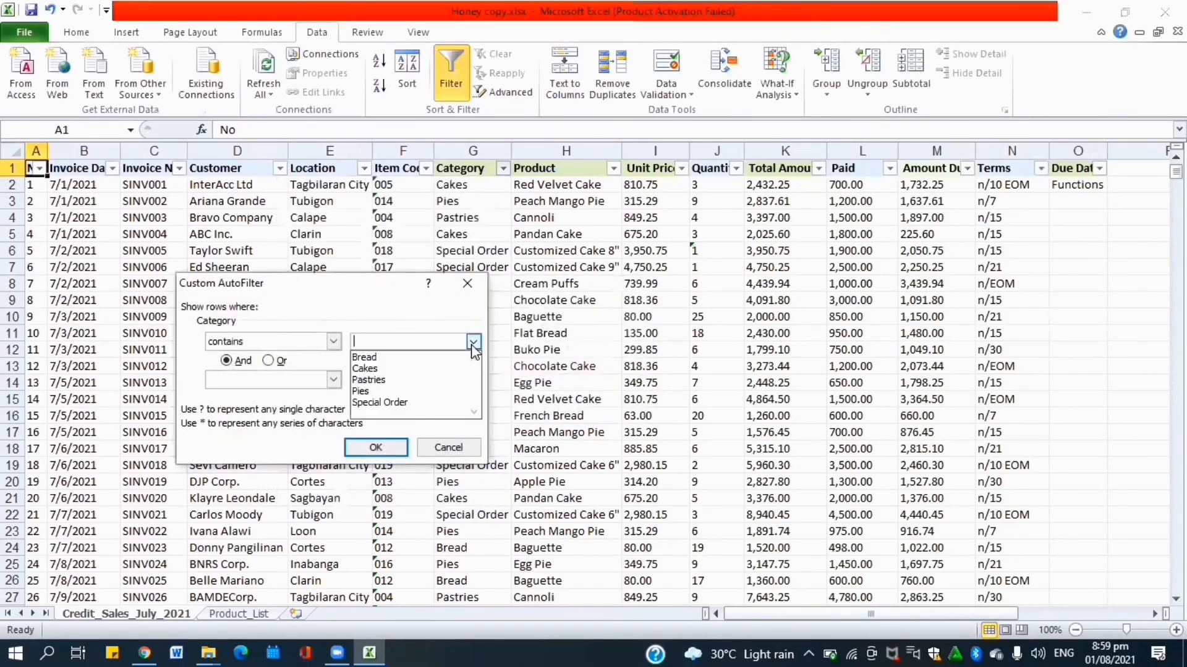
pyautogui.click(384, 369)
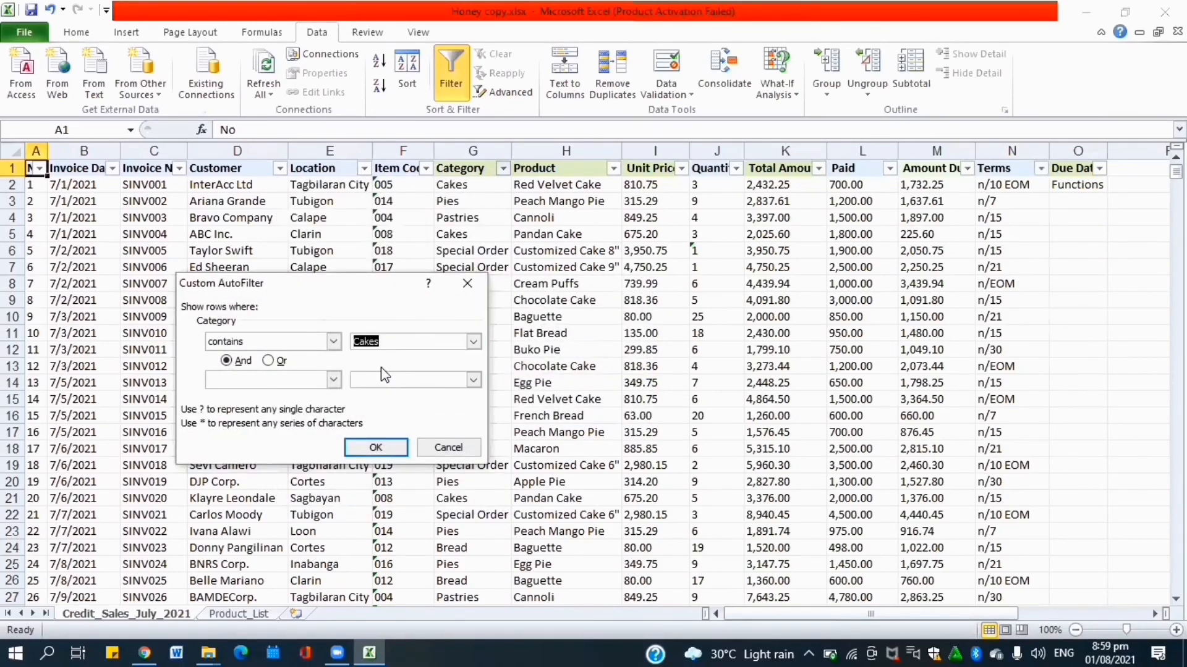
pyautogui.click(380, 446)
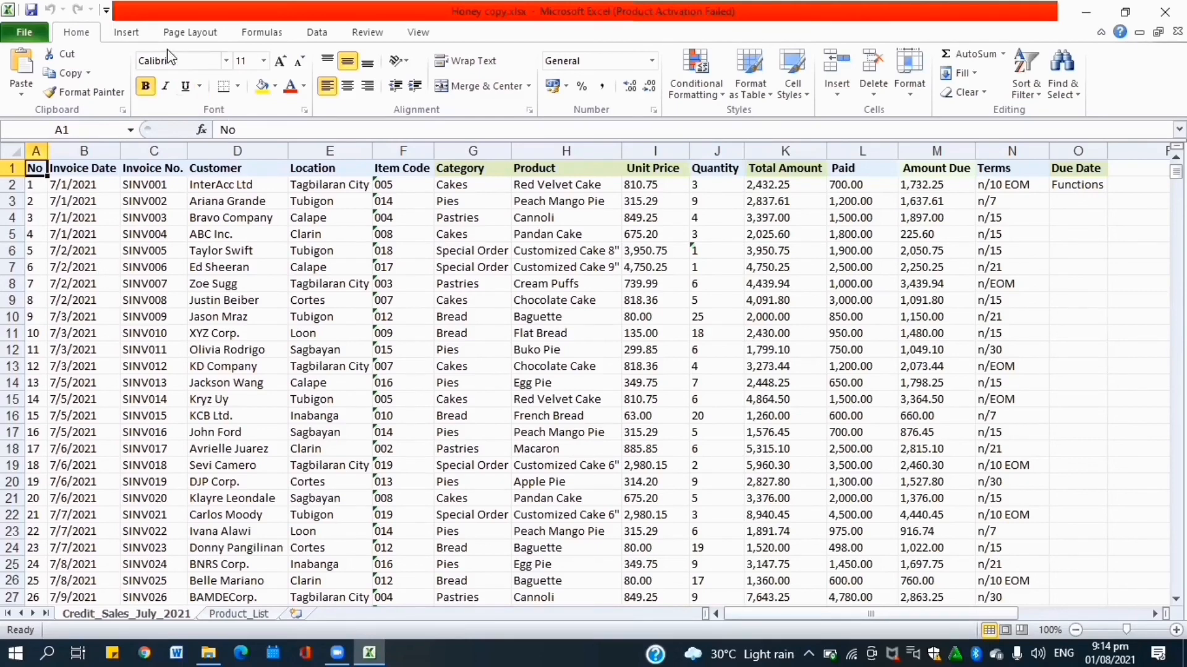
# Insert a PivotTable from Credit_Sales_July_2021!$A$1:$O$51 on a new worksheet.
pyautogui.click(127, 33)
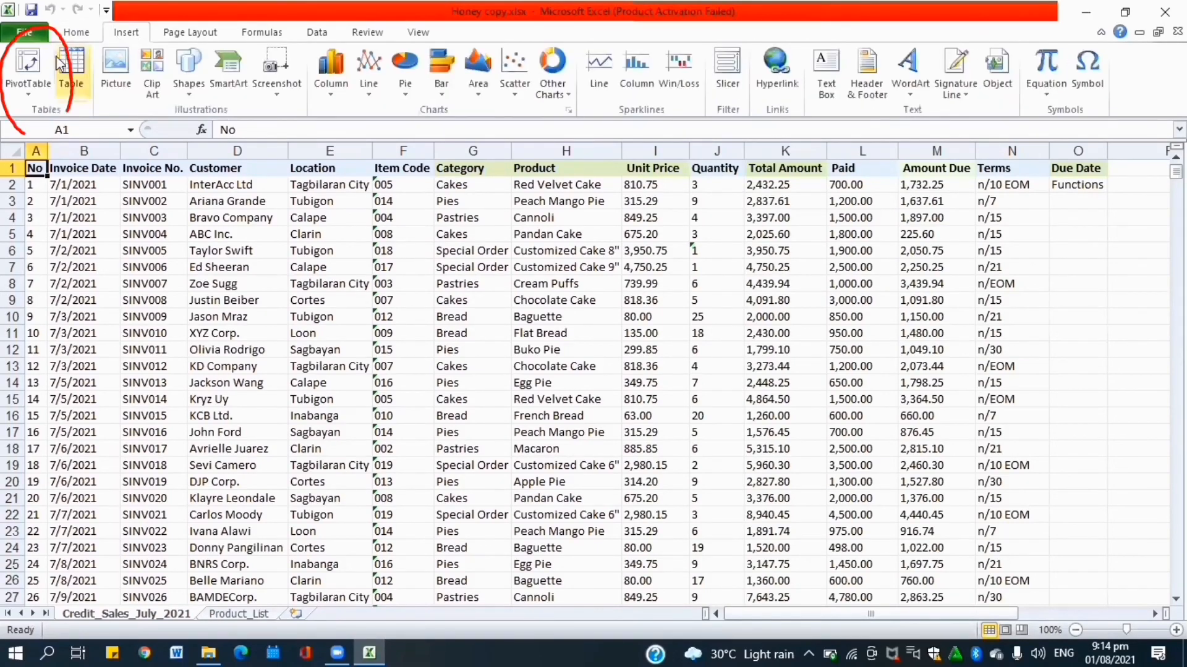
pyautogui.click(35, 64)
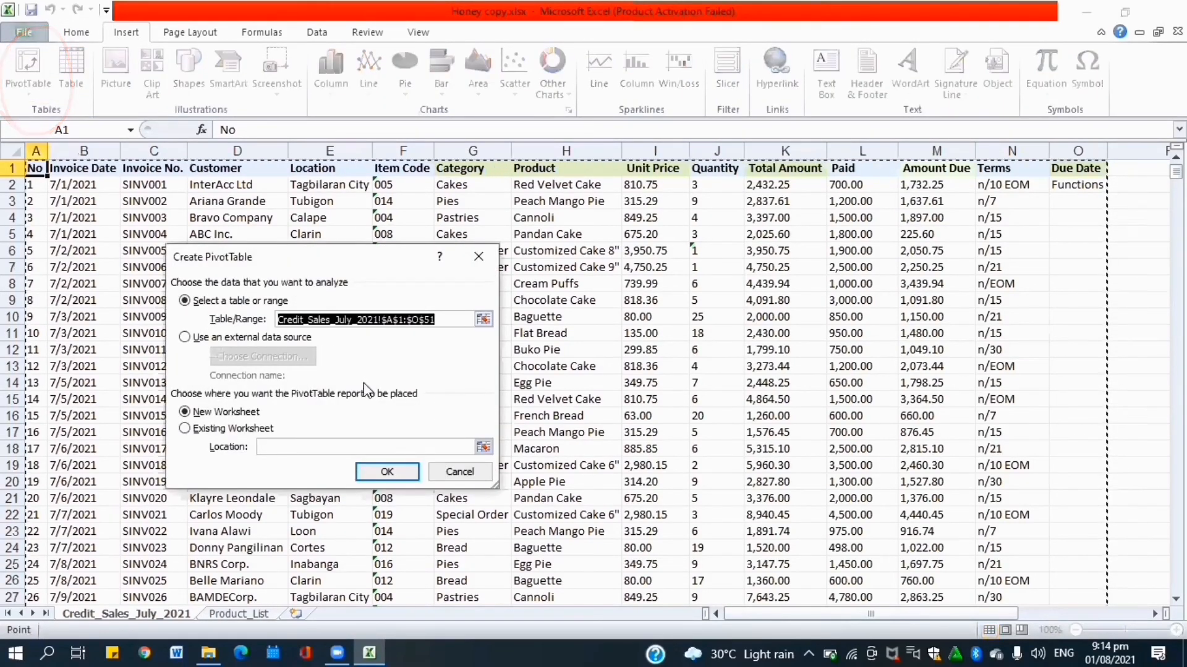
pyautogui.click(186, 414)
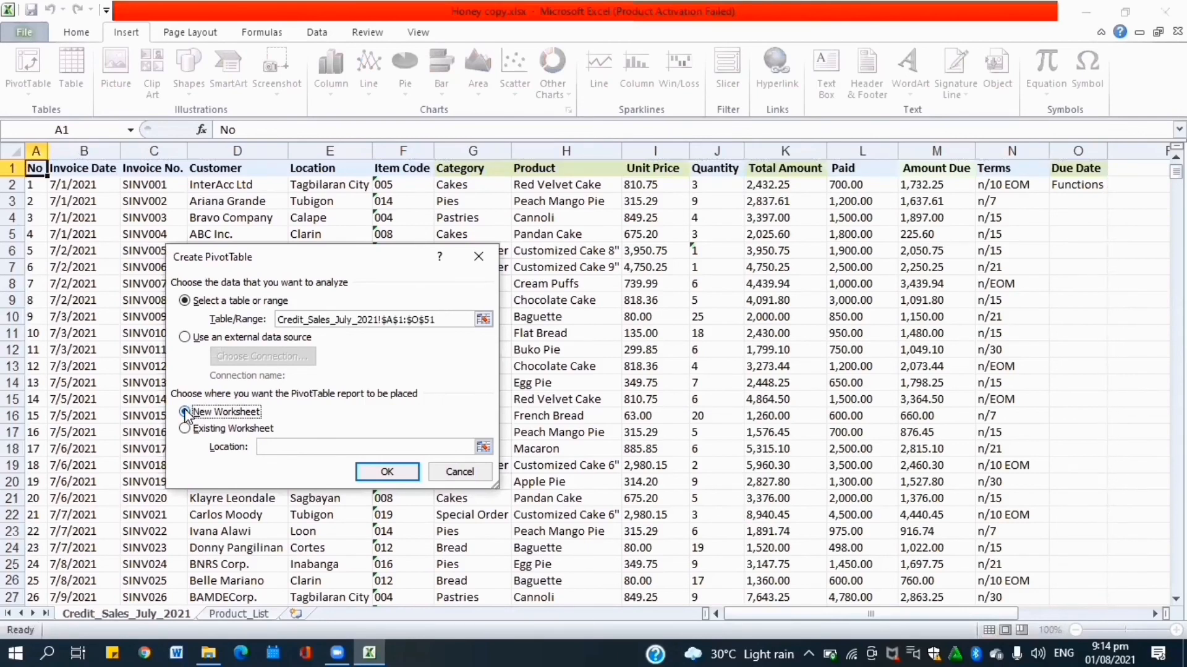
pyautogui.click(379, 473)
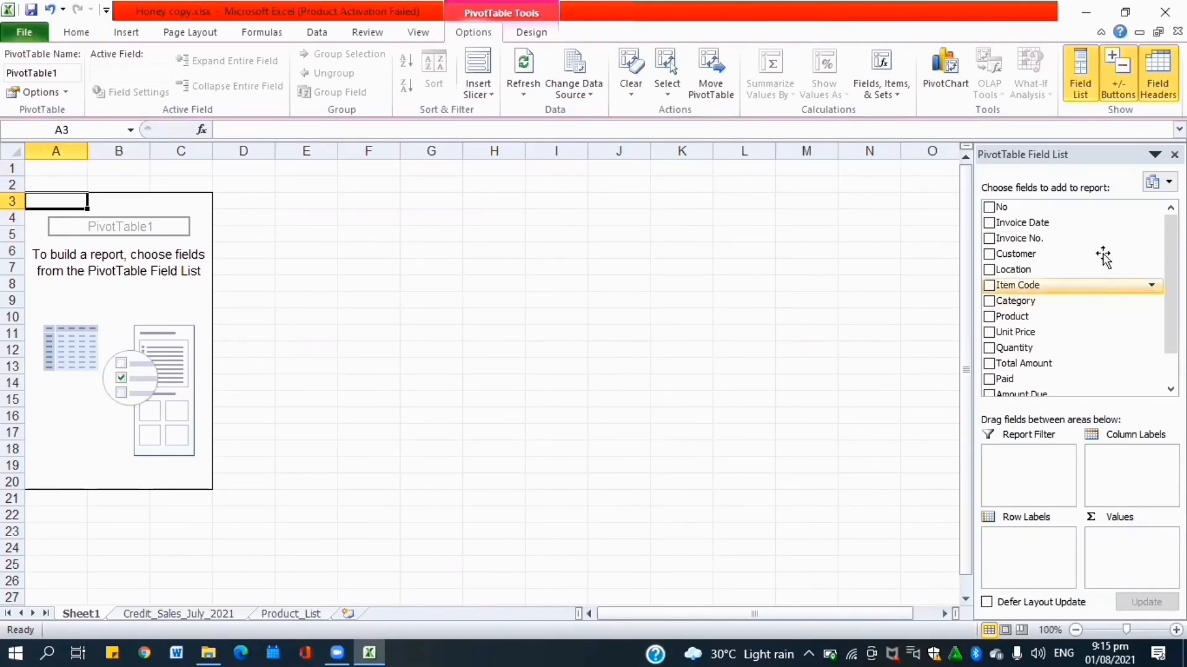
# Add Customer to rows and label-filter Location to contain 'tagbilaran city'.
pyautogui.moveTo(1170, 284)
pyautogui.mouseDown()
pyautogui.moveTo(1170, 314)
pyautogui.moveTo(1170, 284)
pyautogui.mouseUp()
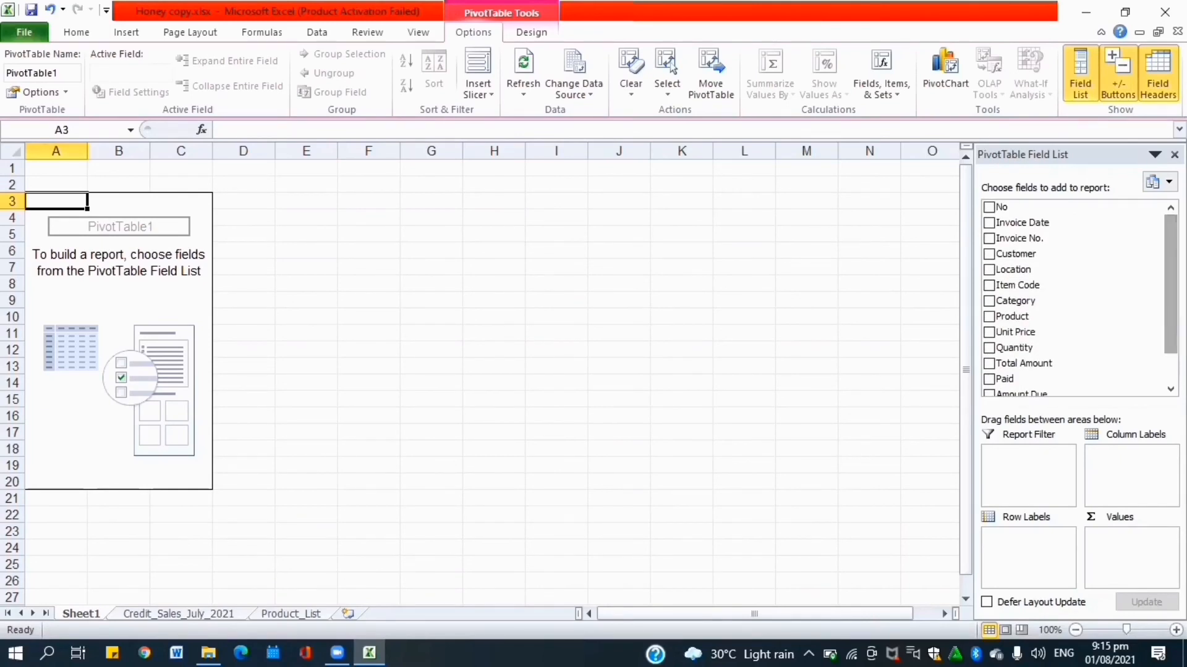
pyautogui.click(989, 254)
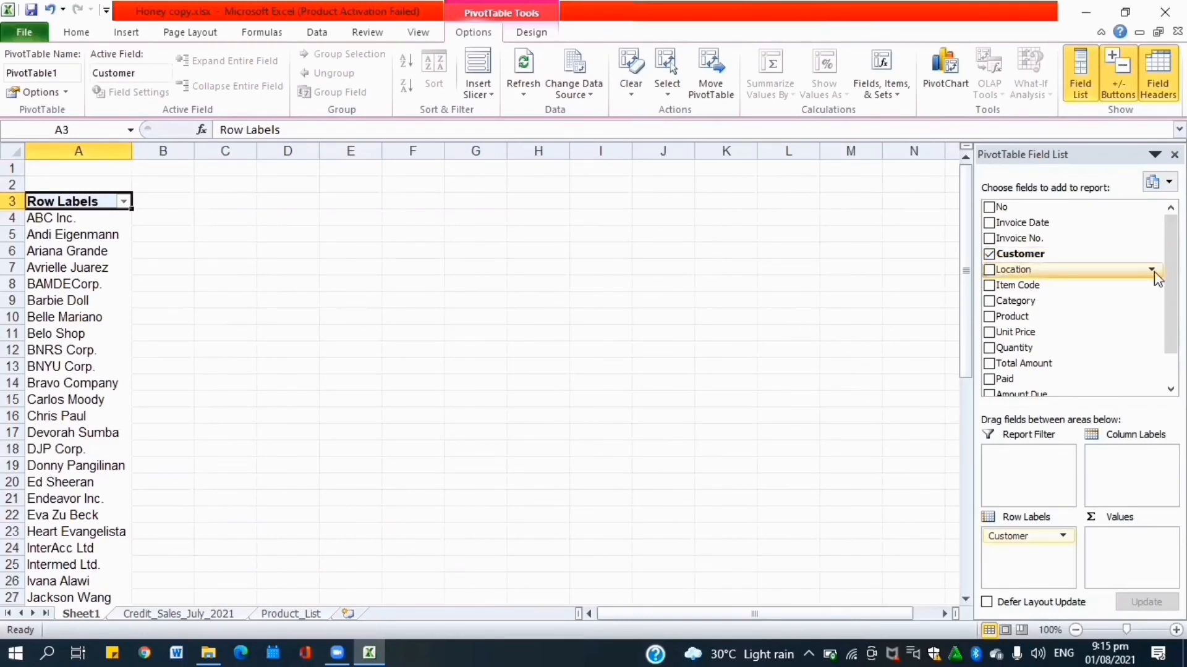
pyautogui.click(1152, 271)
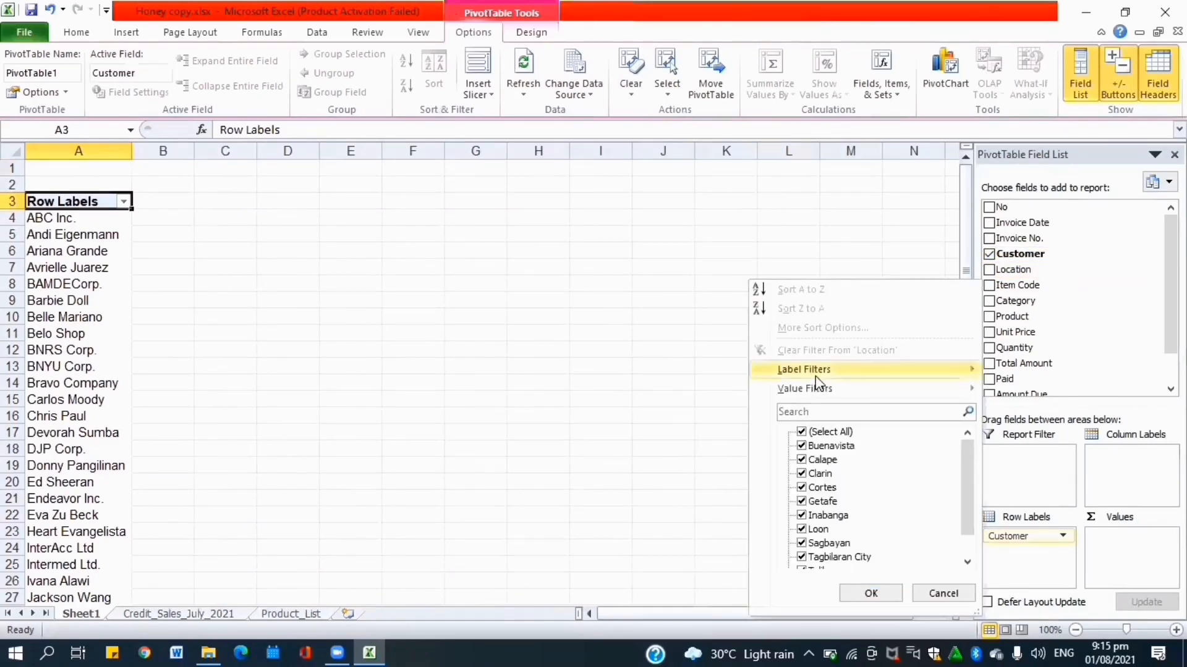
pyautogui.moveTo(814, 373)
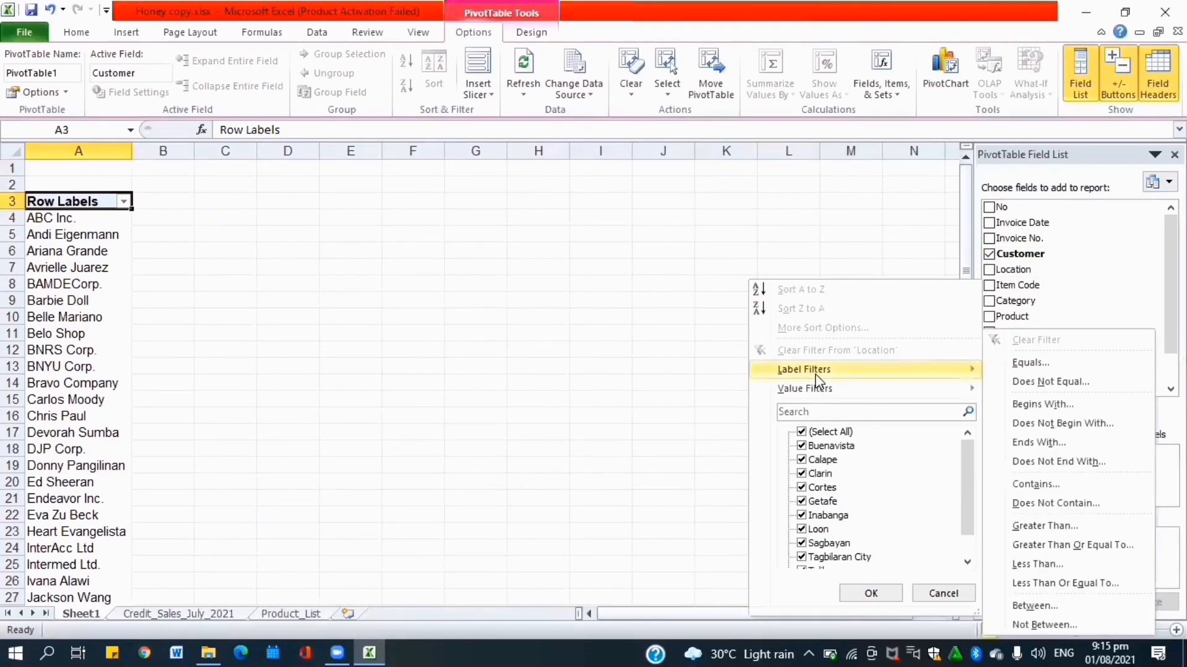
pyautogui.click(1050, 485)
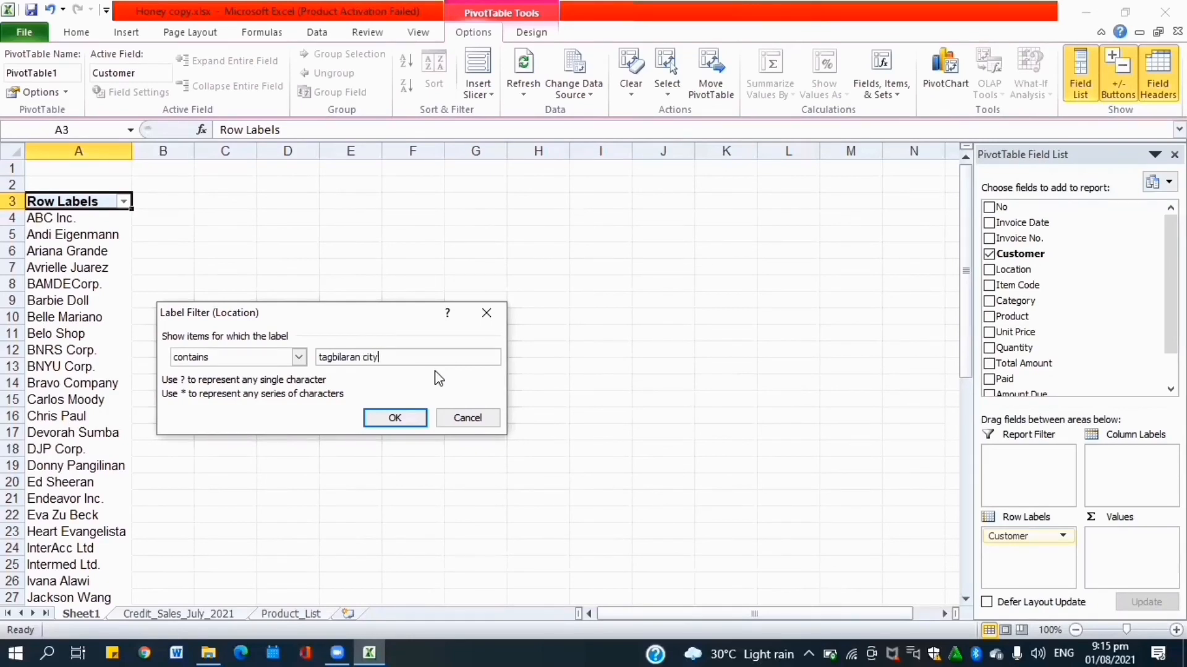
pyautogui.click(409, 417)
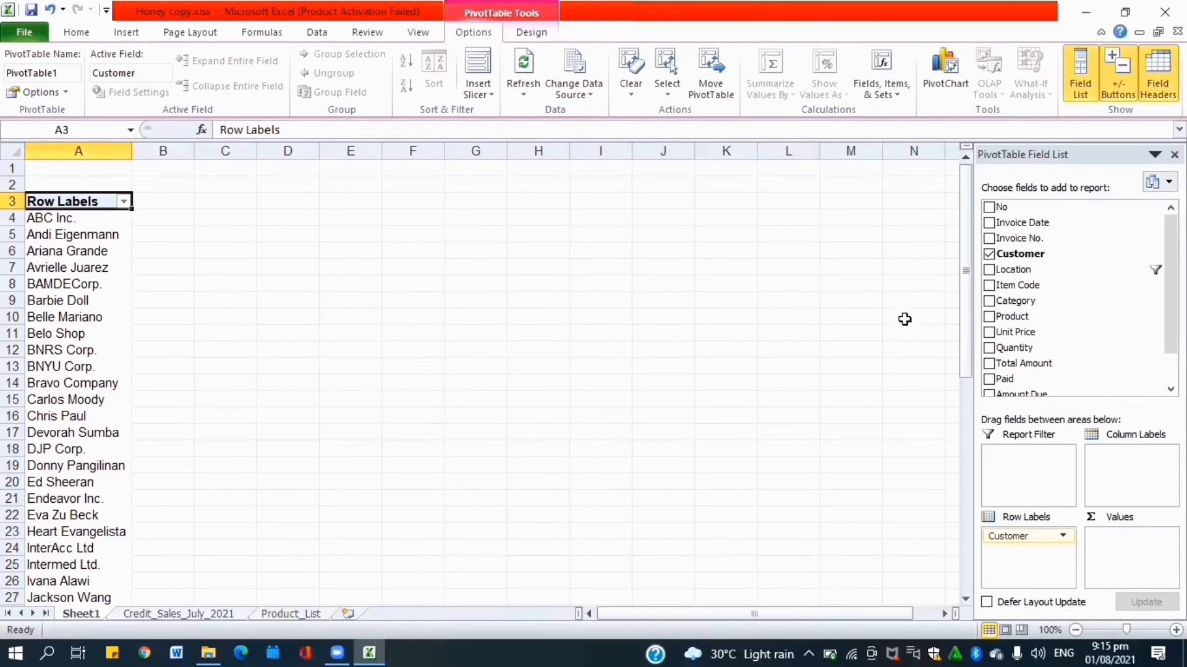
# Add Location and Sum of Amount Due, totalling 17818.43.
pyautogui.click(988, 272)
pyautogui.scroll(-1, 1045, 347)
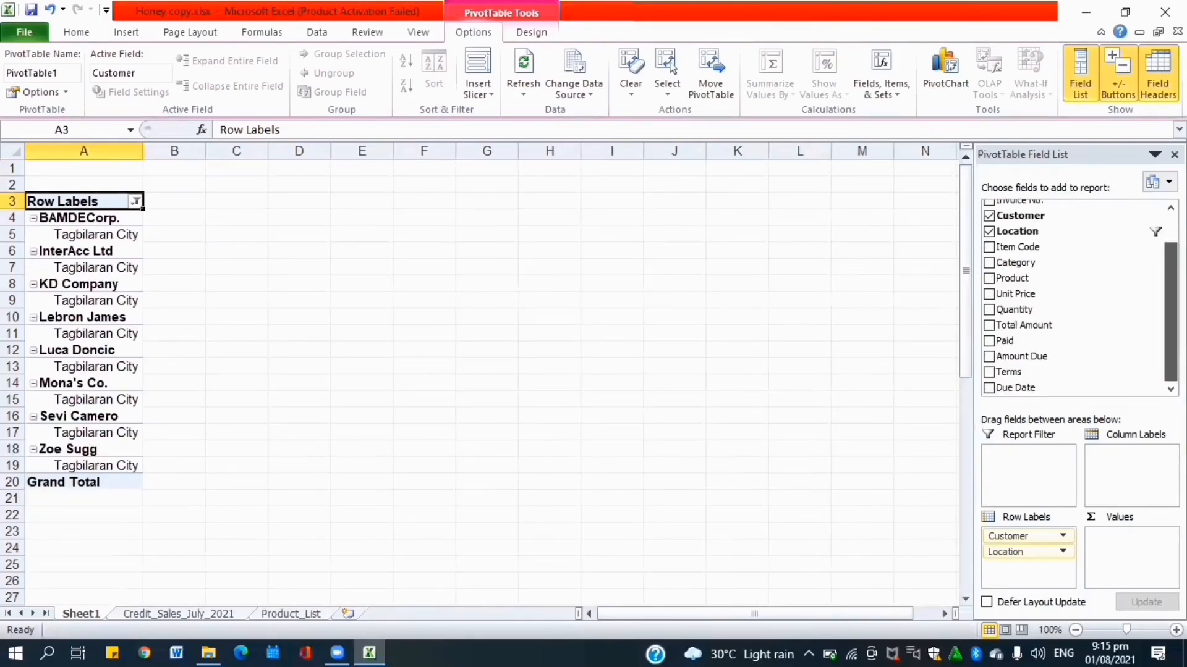
pyautogui.click(989, 357)
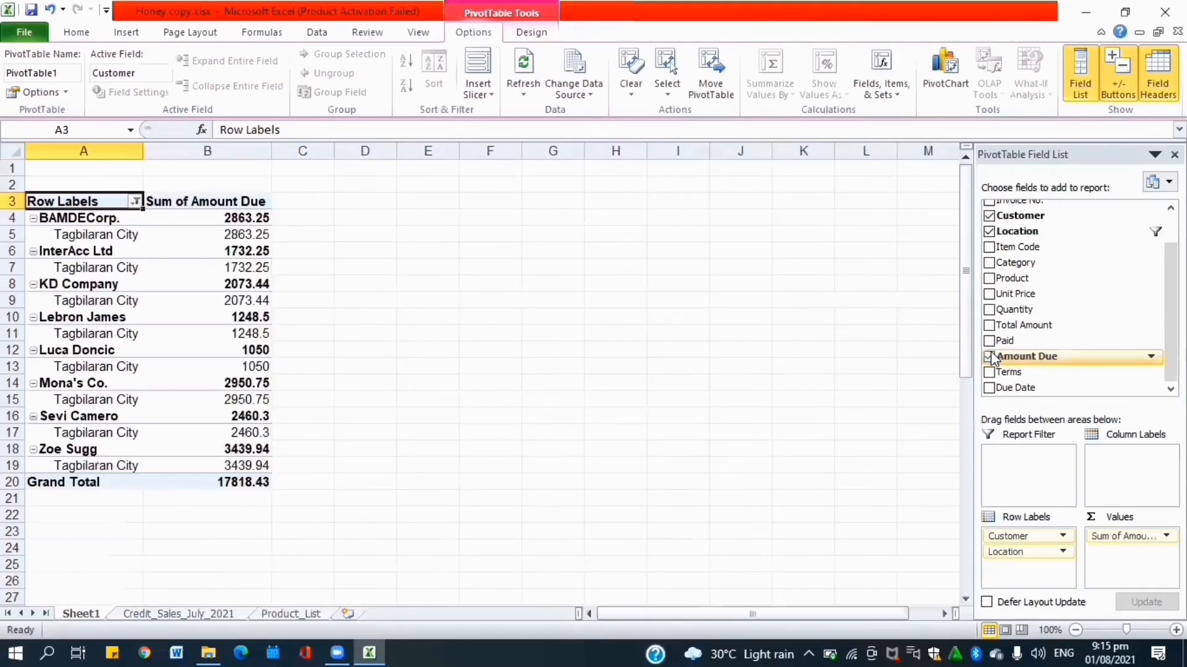